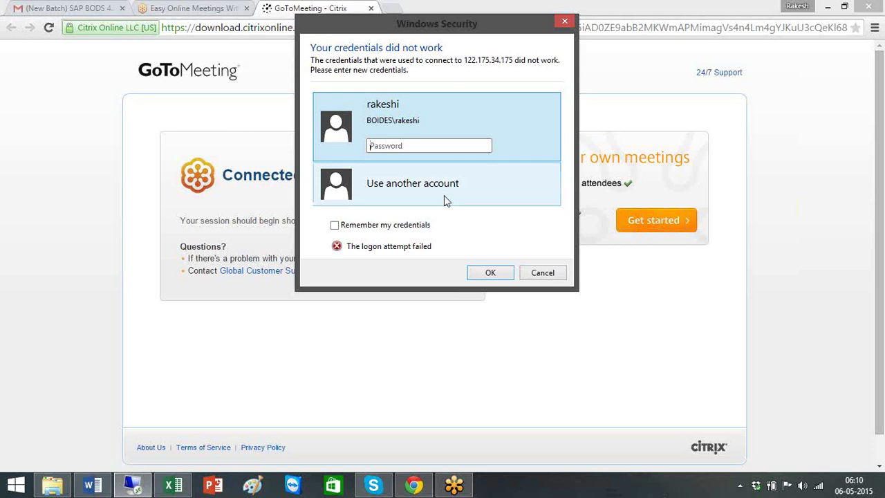
# Step: Cancel the failed sign-in, re-enter the account password and connect to 122.175.34.175, accepting the certificate
pyautogui.click(446, 200)
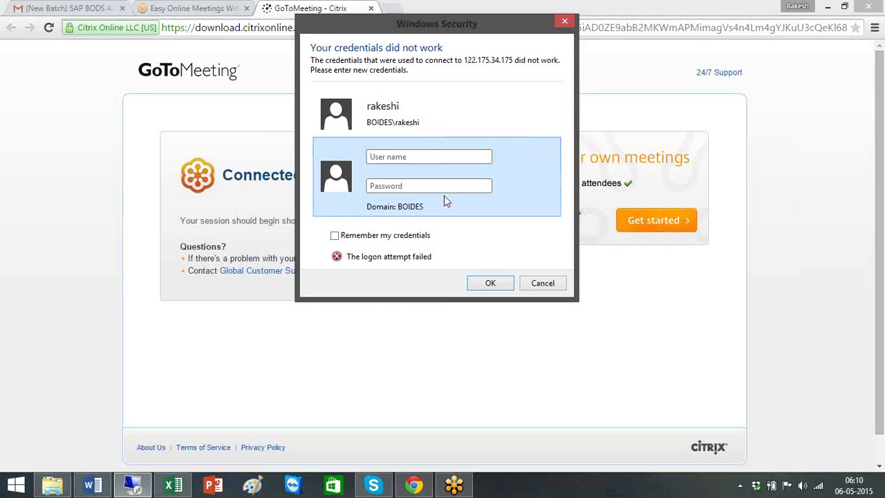
pyautogui.click(545, 285)
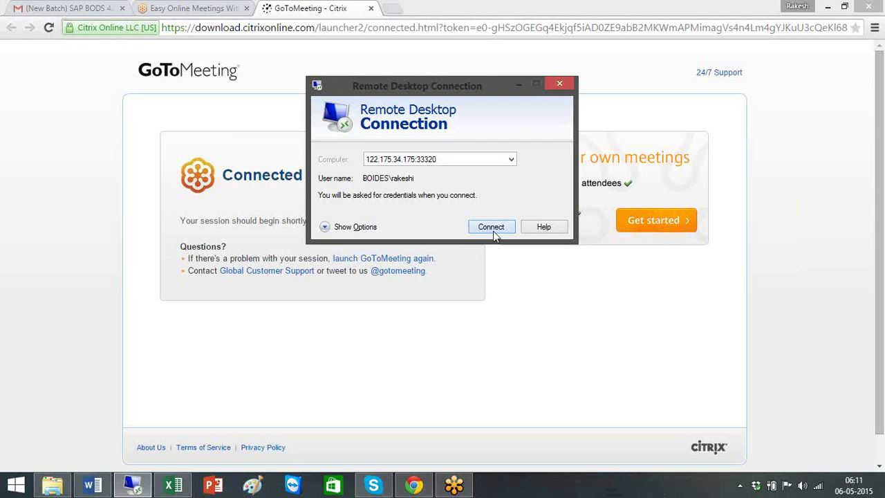
pyautogui.click(492, 228)
pyautogui.write('••')
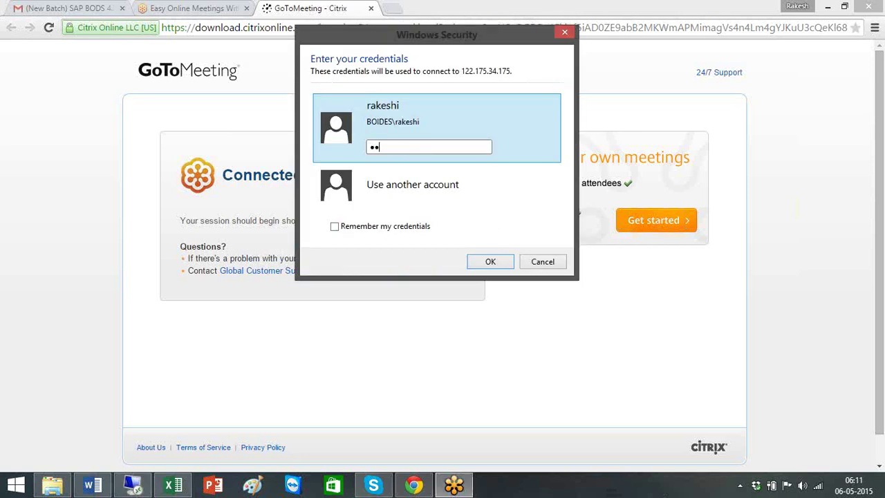
pyautogui.press('BackSpace')
pyautogui.press('BackSpace')
pyautogui.write('•••••••')
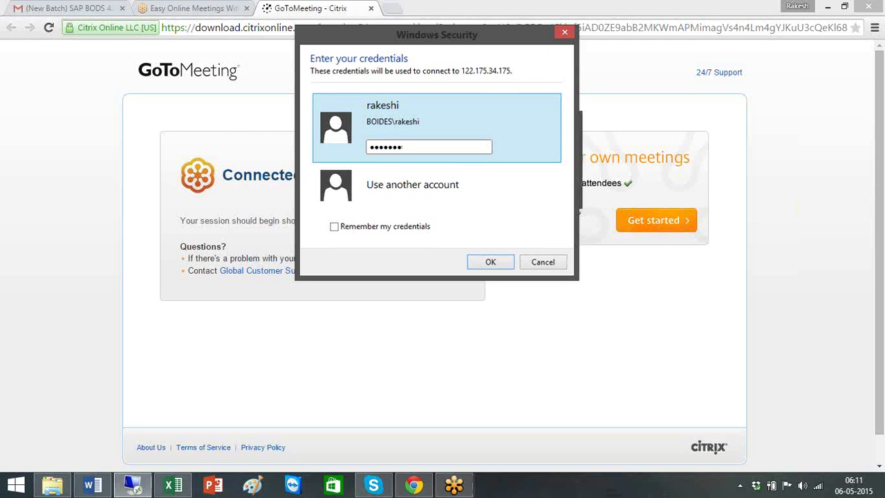
pyautogui.press('Return')
pyautogui.click(482, 273)
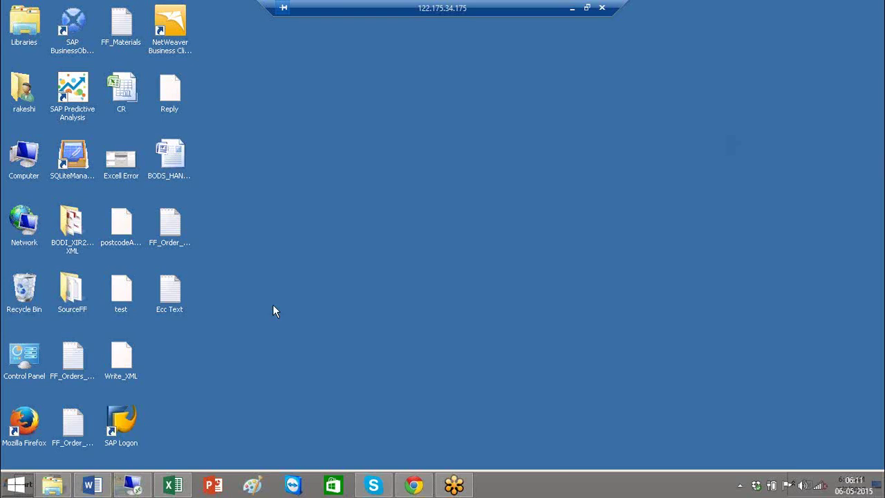
# Step: Open and close the remote Start menu so the server desktop's icons are visible
pyautogui.click(22, 485)
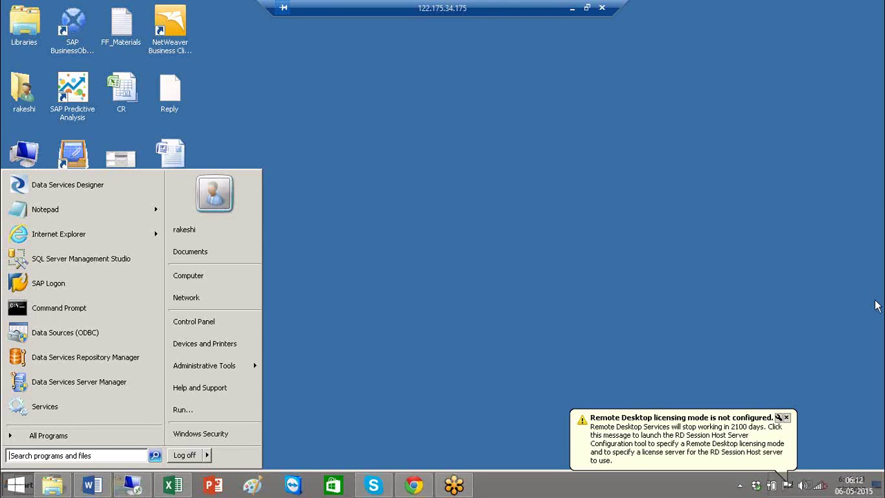
pyautogui.click(876, 306)
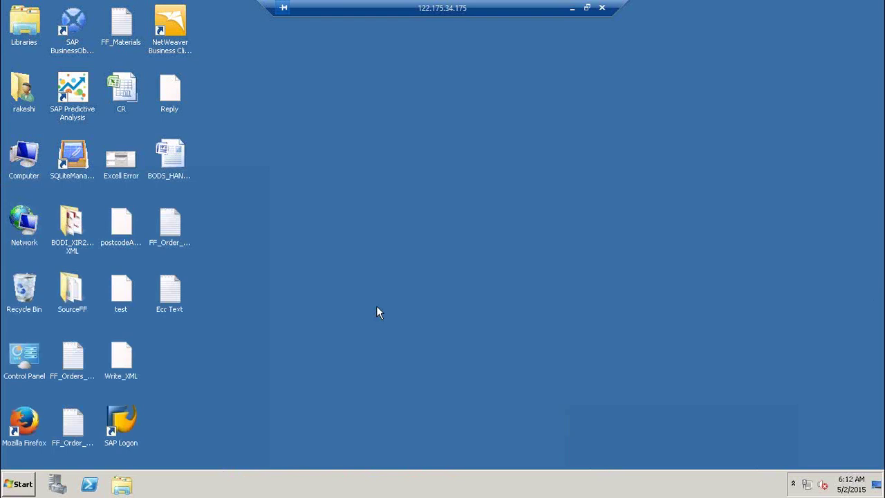
pyautogui.doubleClick(127, 421)
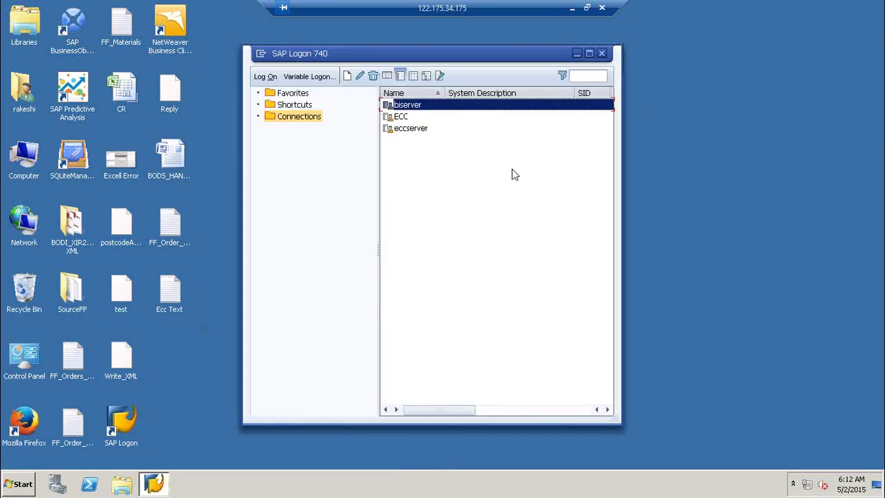
pyautogui.rightClick(422, 173)
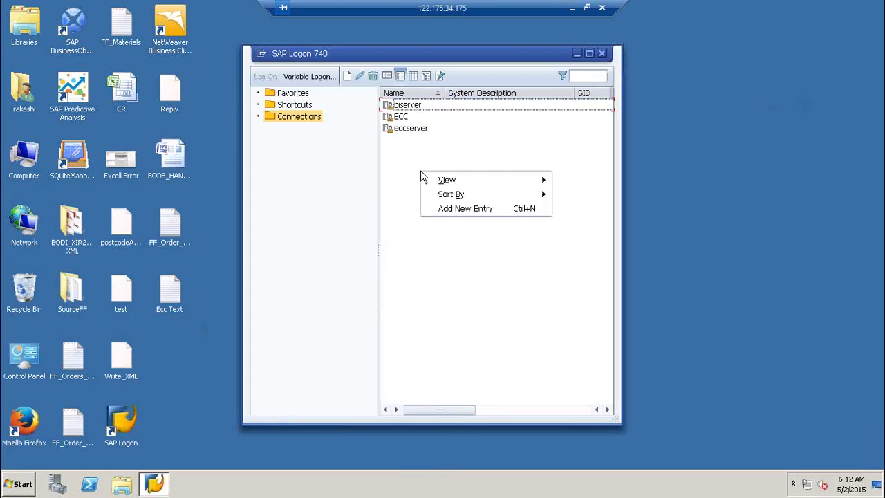
pyautogui.click(481, 217)
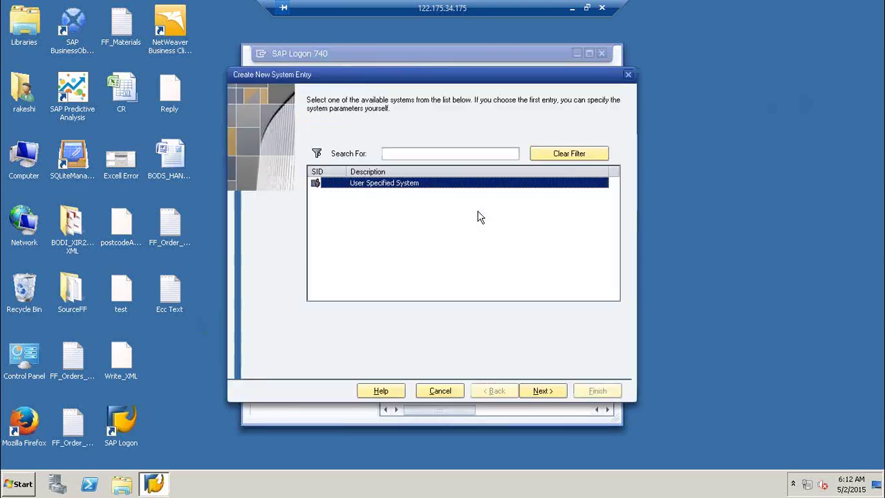
pyautogui.click(540, 391)
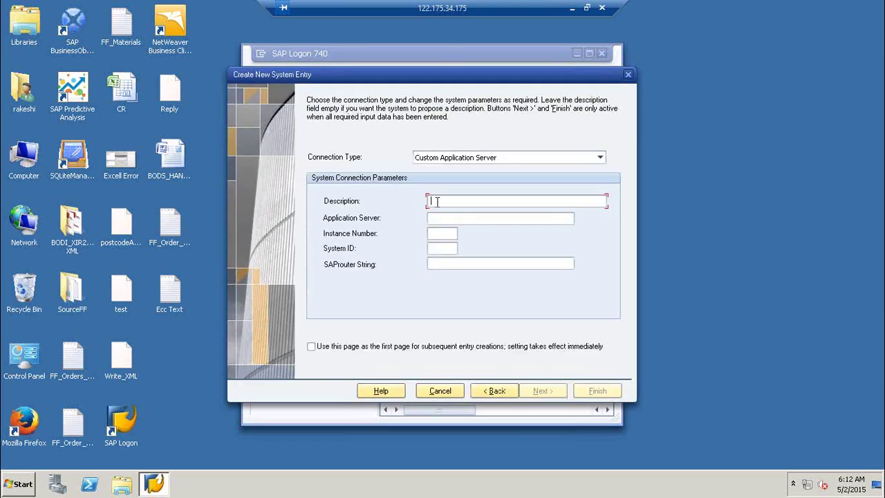
pyautogui.write('ECC')
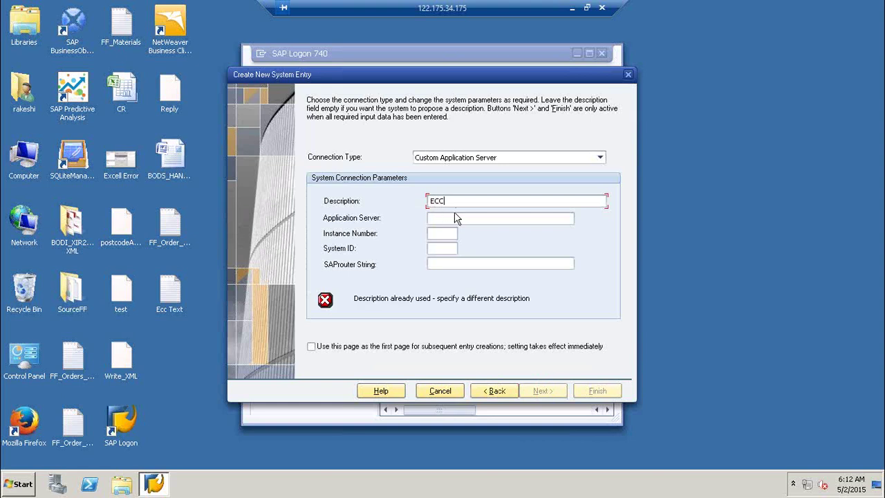
pyautogui.write('123')
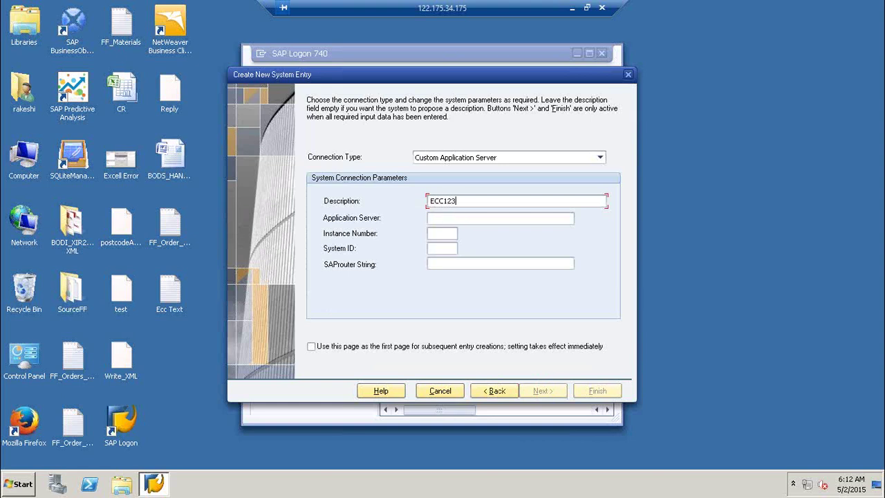
pyautogui.click(442, 217)
pyautogui.click(442, 233)
pyautogui.click(491, 217)
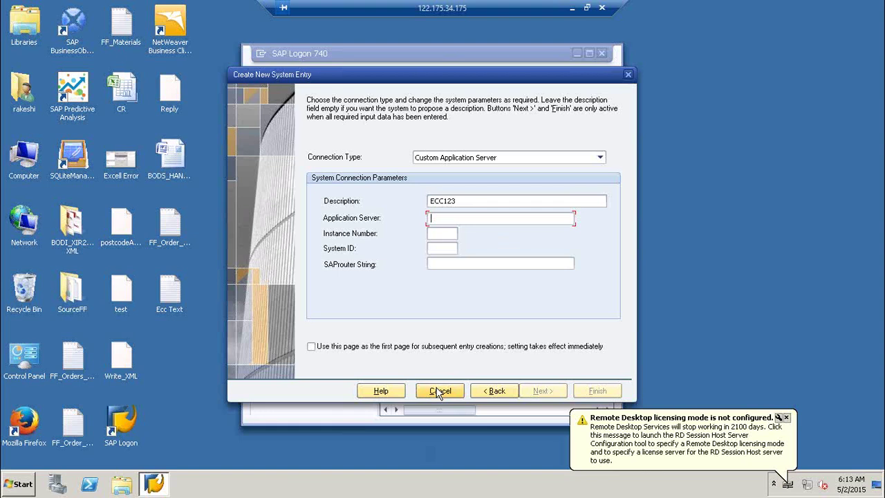
pyautogui.click(440, 391)
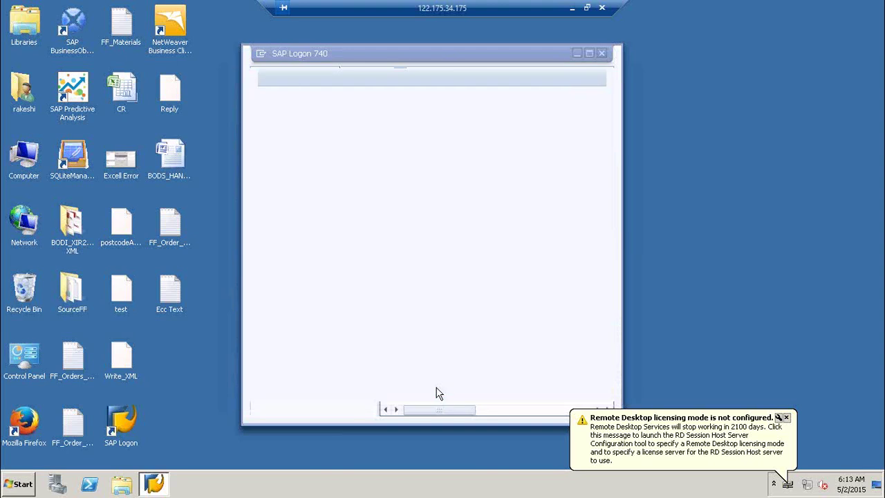
pyautogui.click(603, 54)
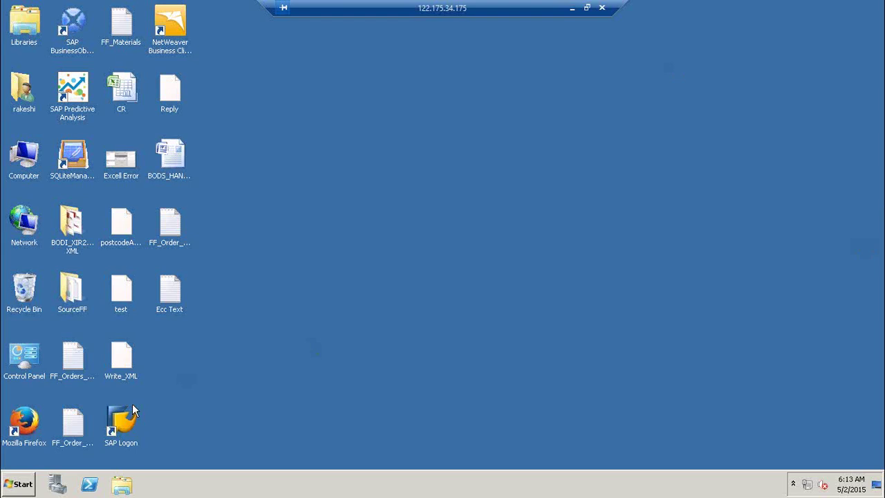
pyautogui.click(571, 8)
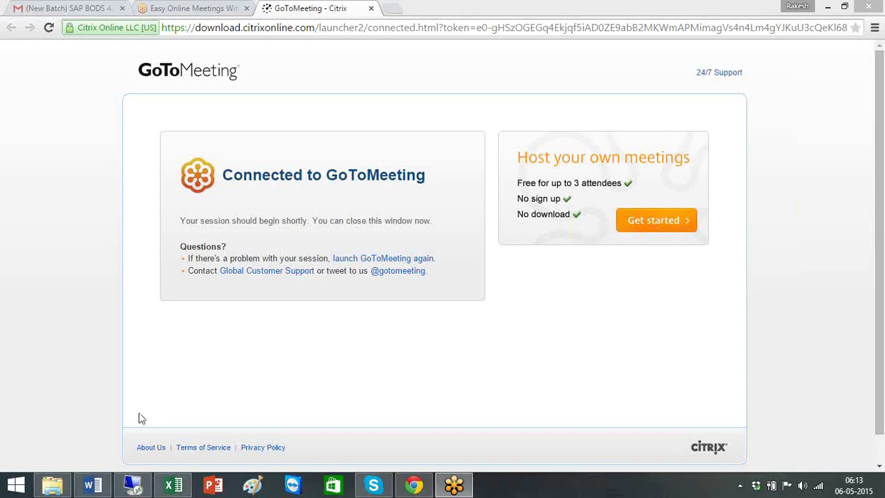
pyautogui.click(138, 487)
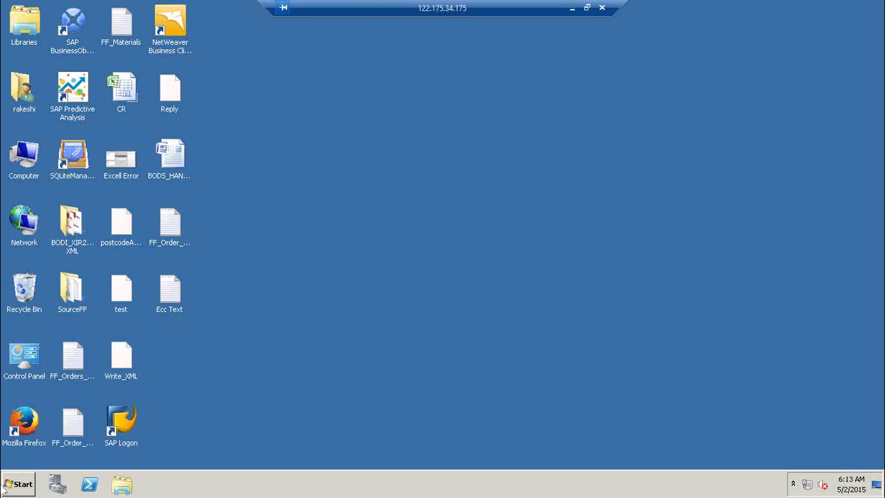
pyautogui.click(10, 484)
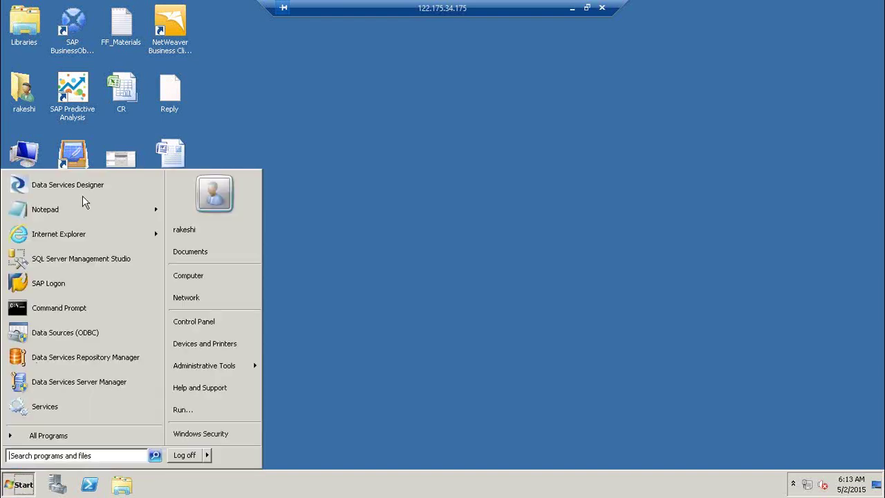
pyautogui.click(93, 185)
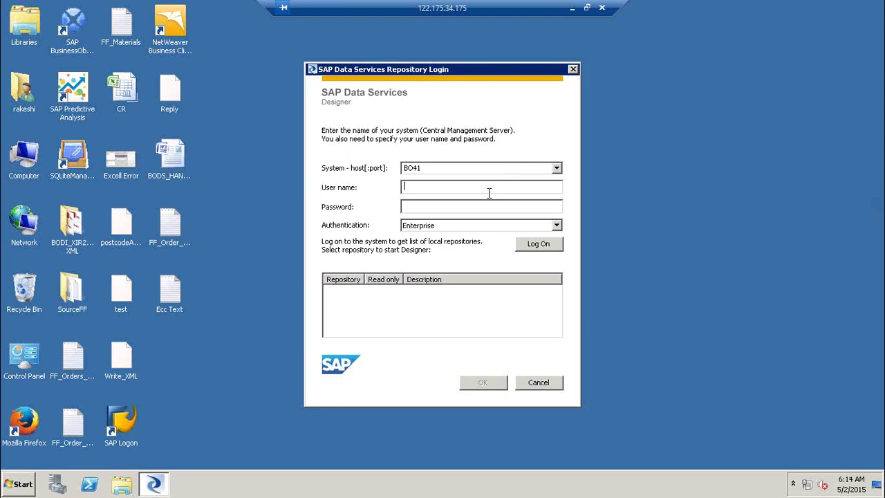
pyautogui.write('Hallid')
pyautogui.press('BackSpace')
pyautogui.press('BackSpace')
pyautogui.press('BackSpace')
pyautogui.press('BackSpace')
pyautogui.press('BackSpace')
pyautogui.press('BackSpace')
pyautogui.write('rakeshi')
pyautogui.press('Tab')
pyautogui.write('********')
pyautogui.press('Return')
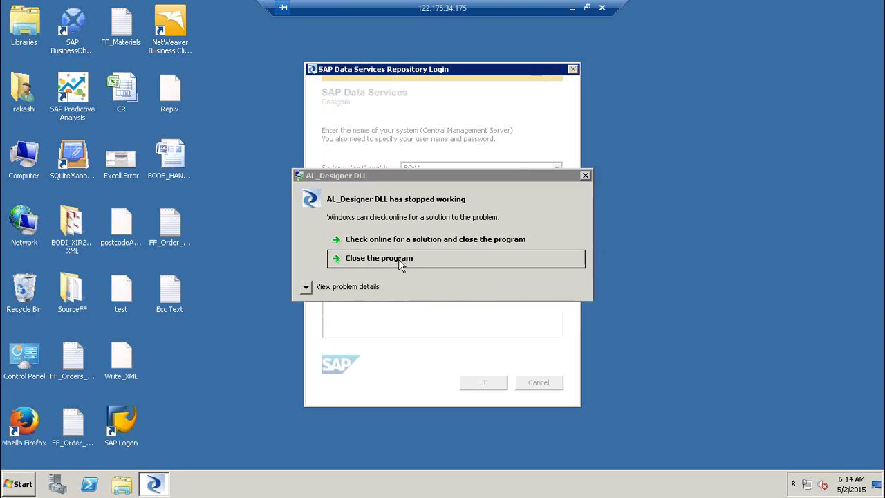
pyautogui.click(400, 263)
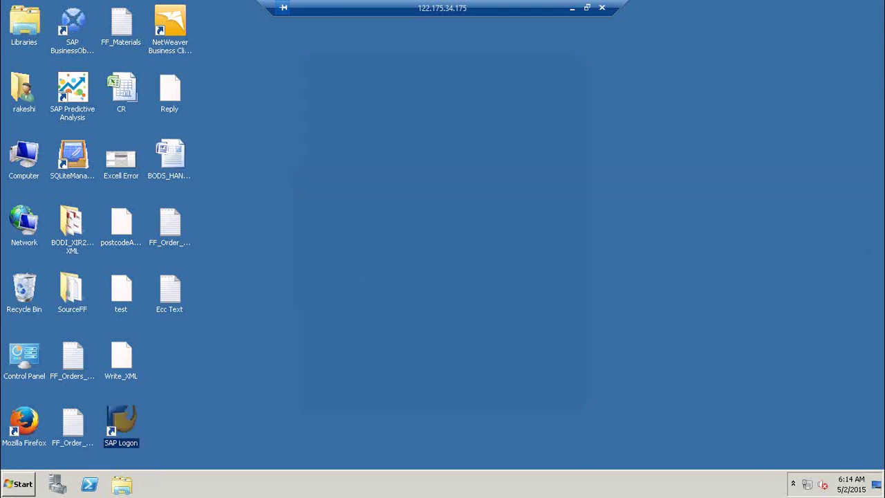
# Step: Relaunch Data Services Designer, then open the Services console from Control Panel's Administrative Tools
pyautogui.click(21, 484)
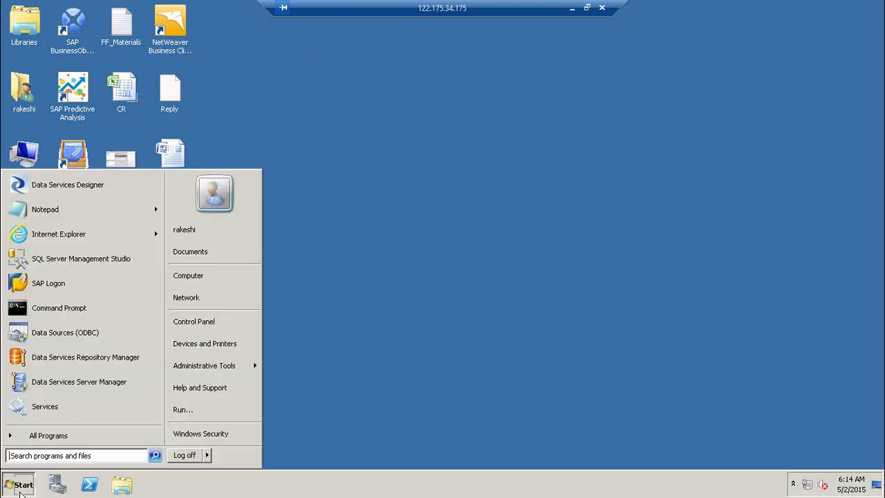
pyautogui.click(70, 186)
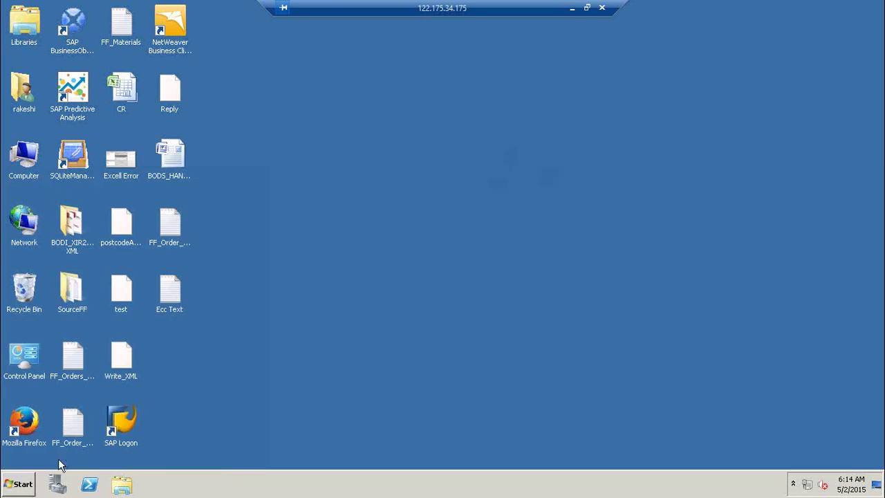
pyautogui.click(20, 484)
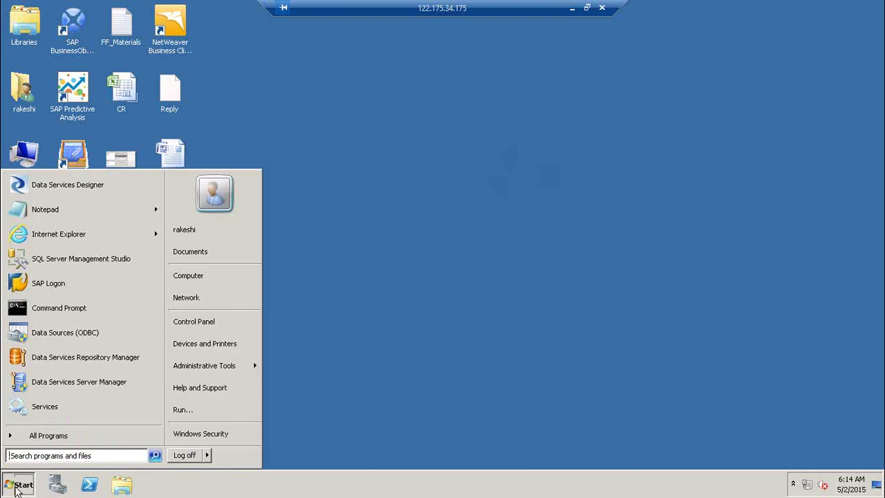
pyautogui.click(224, 320)
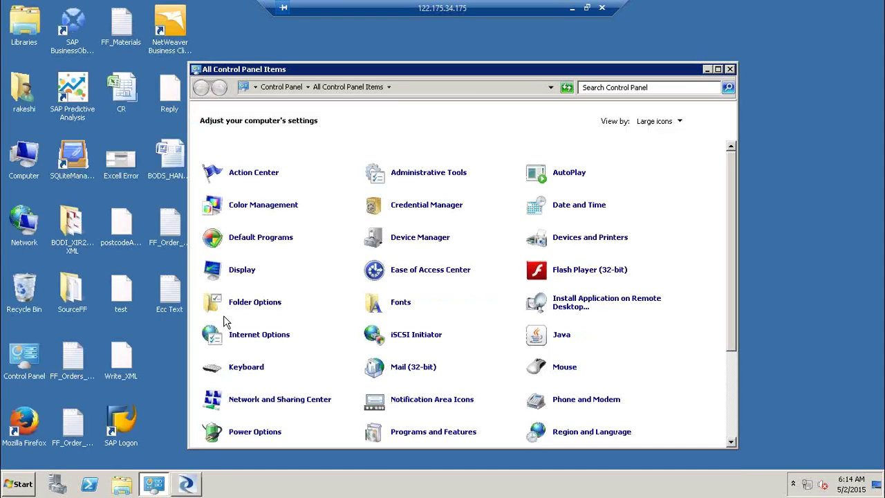
pyautogui.click(419, 175)
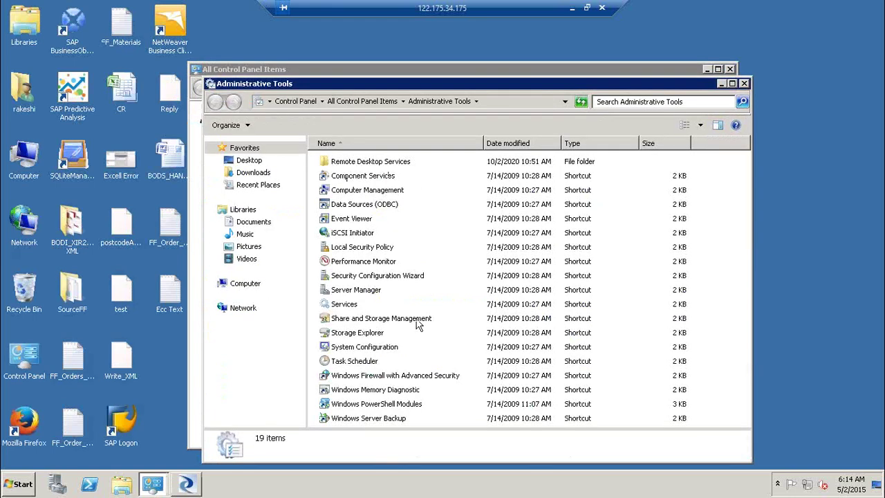
pyautogui.click(350, 307)
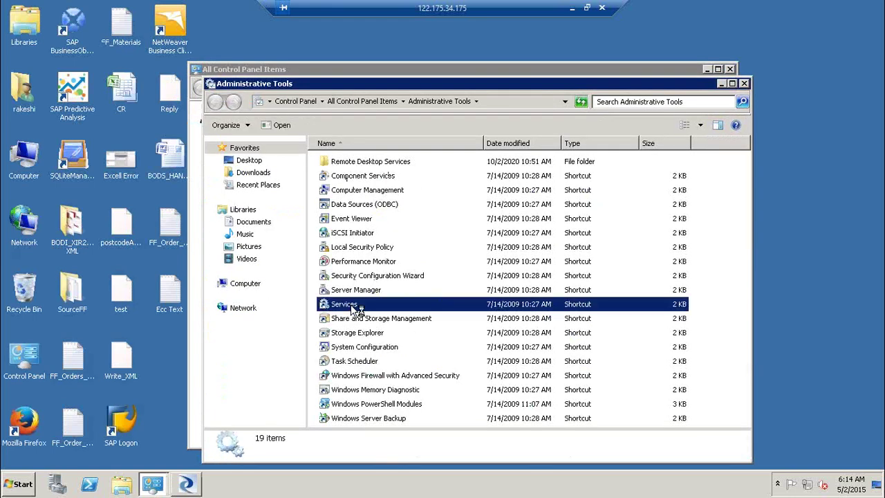
pyautogui.doubleClick(351, 307)
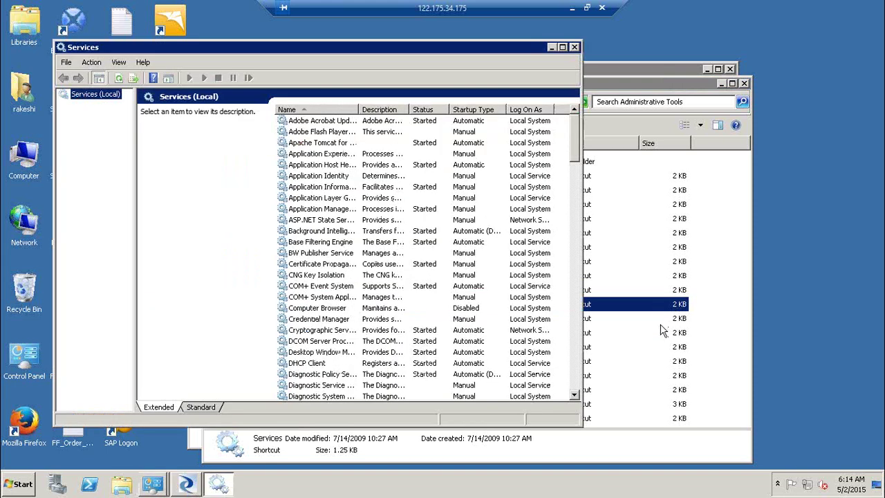
# Step: Restart the SAP Data Services service, refresh the services list and close the Services window
pyautogui.click(575, 377)
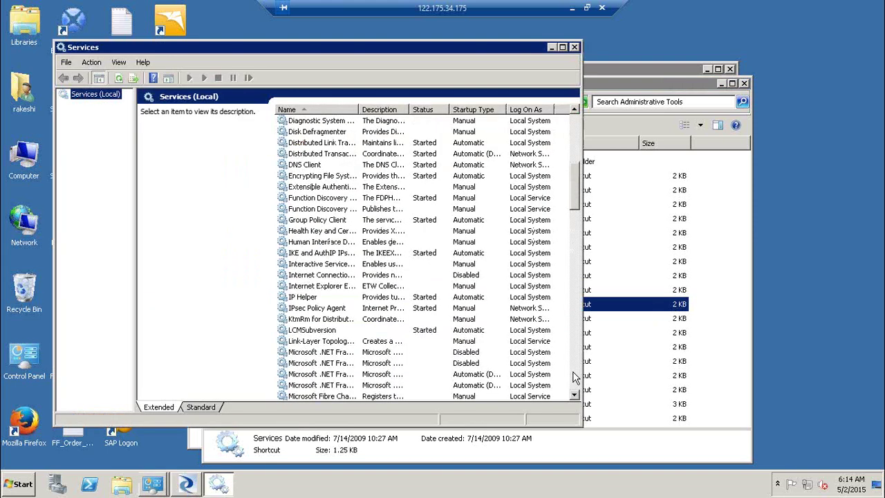
pyautogui.click(575, 377)
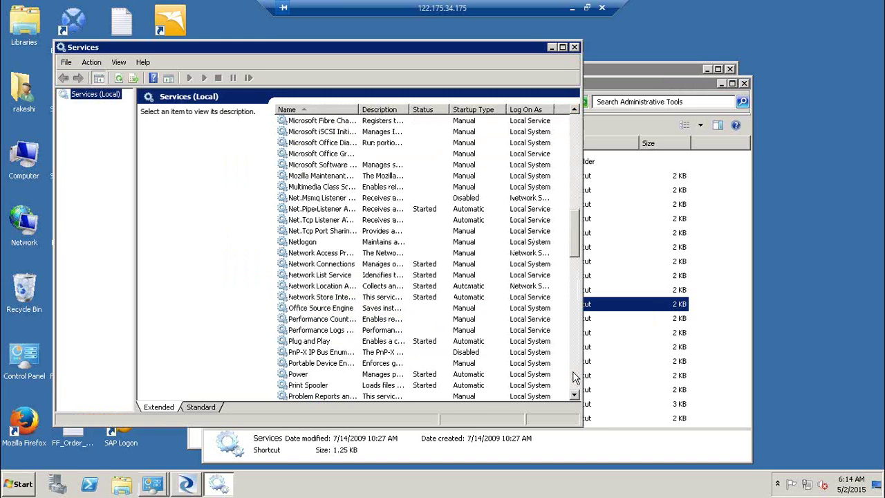
pyautogui.click(575, 377)
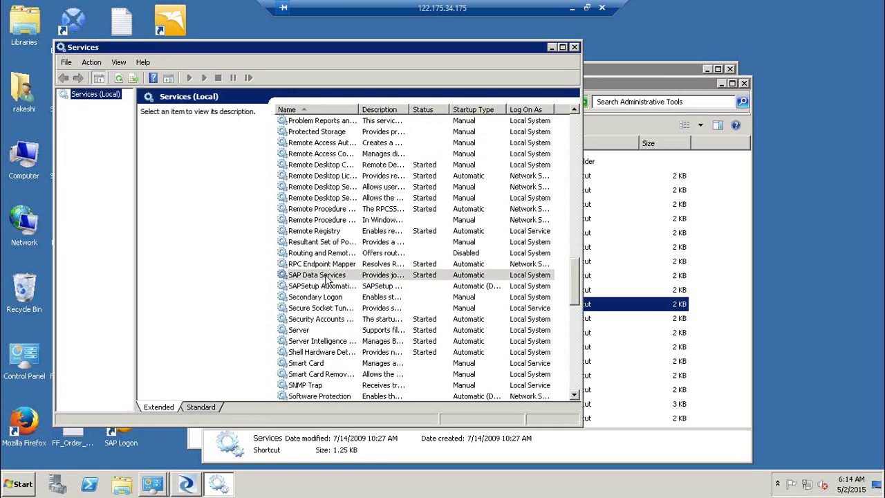
pyautogui.rightClick(326, 276)
pyautogui.moveTo(353, 344)
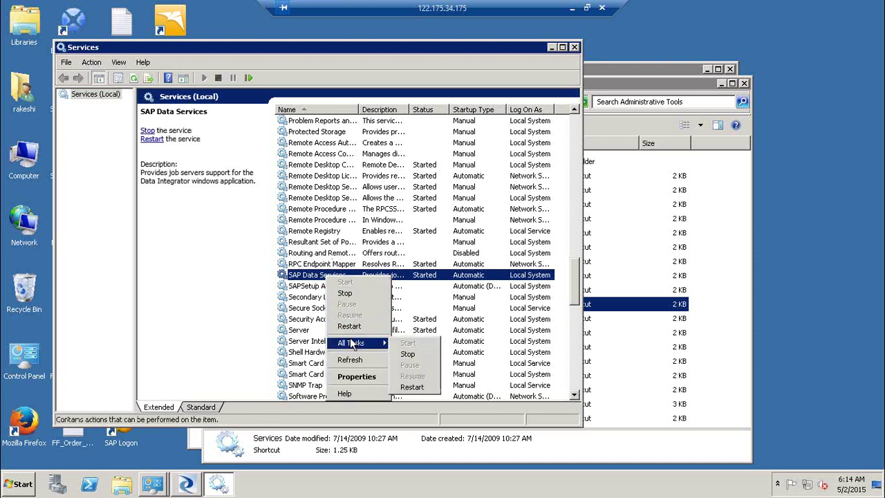
pyautogui.click(423, 388)
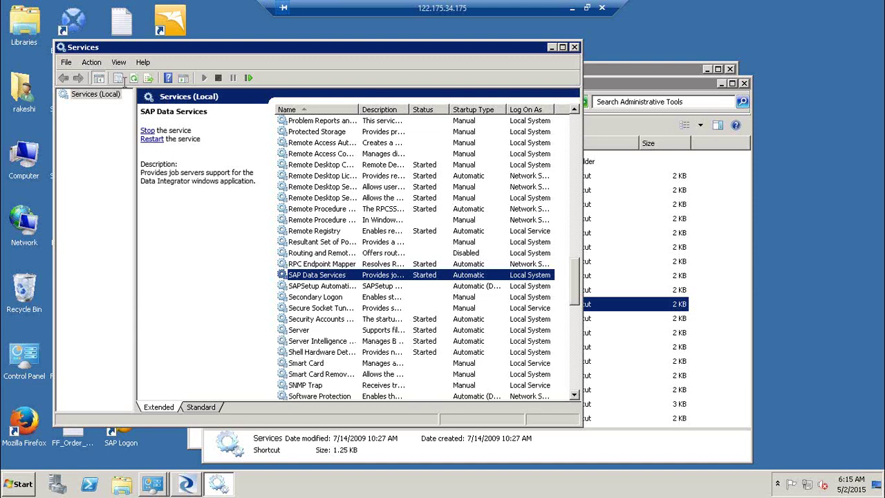
pyautogui.click(132, 78)
pyautogui.click(576, 47)
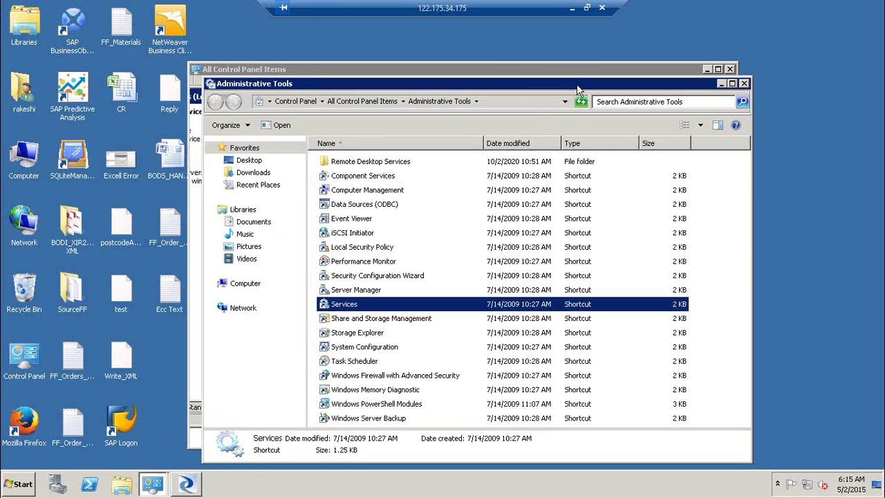
# Step: Close the Administrative Tools and Control Panel windows and cancel the repository login
pyautogui.moveTo(429, 84); pyautogui.dragTo(215, 94)
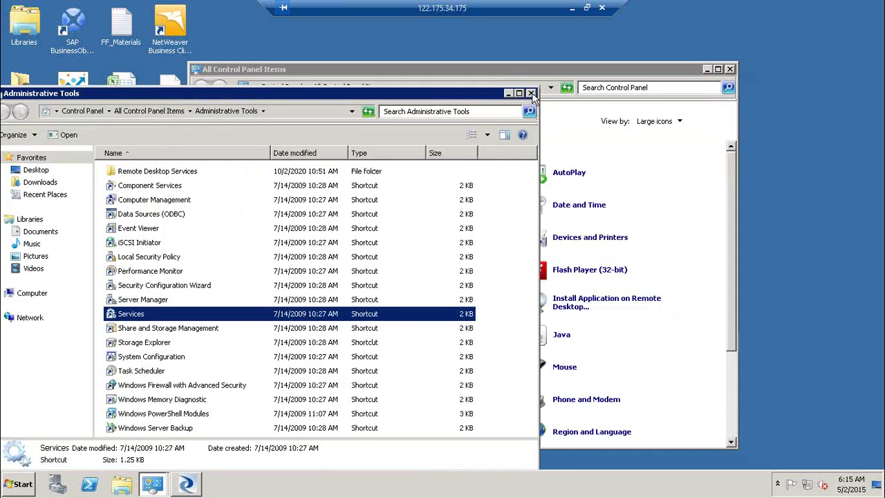
pyautogui.click(531, 93)
pyautogui.moveTo(628, 68); pyautogui.dragTo(421, 104)
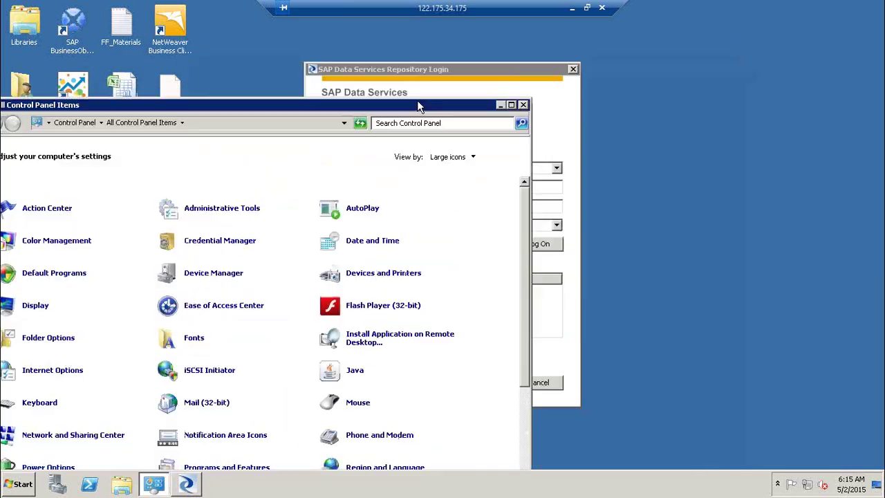
pyautogui.click(523, 106)
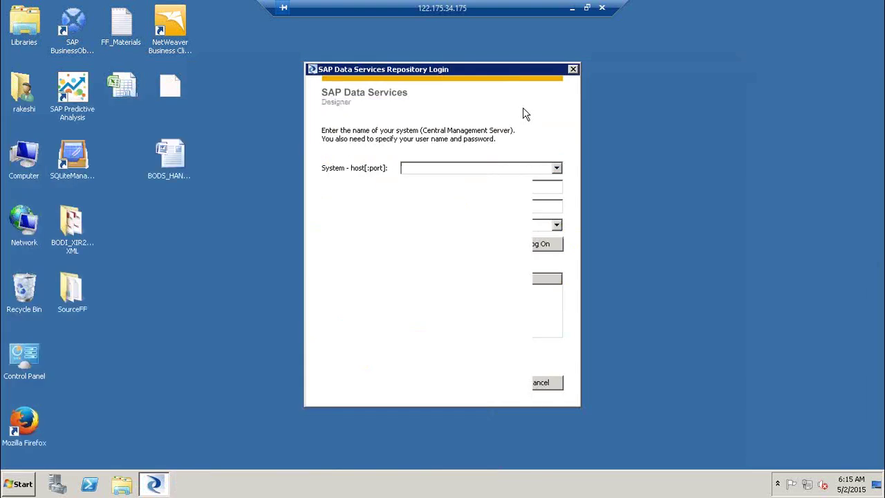
pyautogui.click(539, 383)
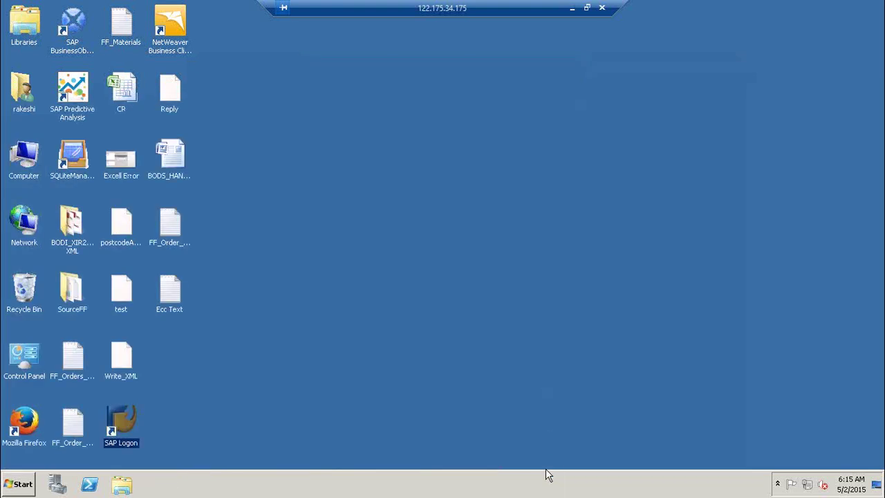
# Step: Review the Services, Applications and Processes tabs in Task Manager, then close it and open Start
pyautogui.rightClick(514, 482)
pyautogui.click(598, 439)
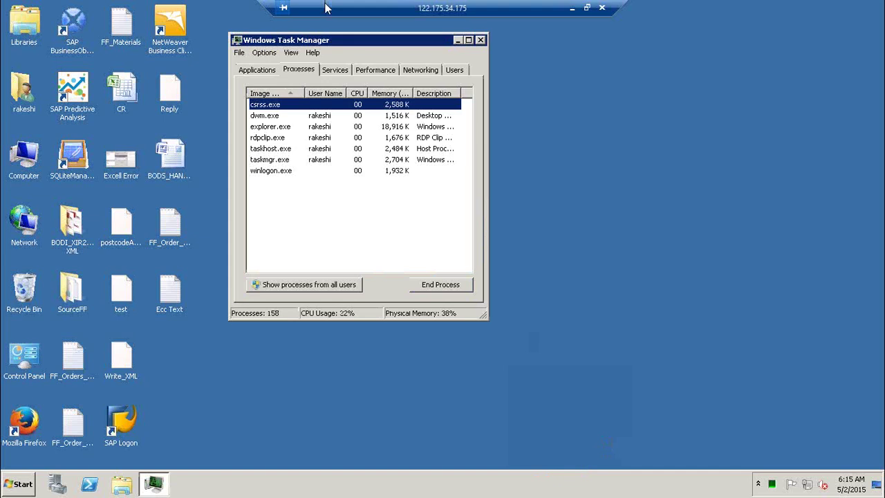
pyautogui.click(332, 72)
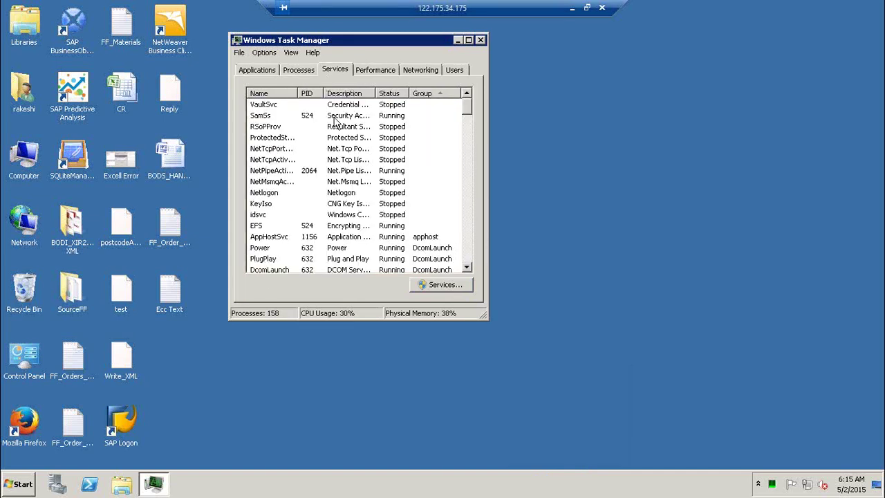
pyautogui.click(257, 71)
pyautogui.click(298, 71)
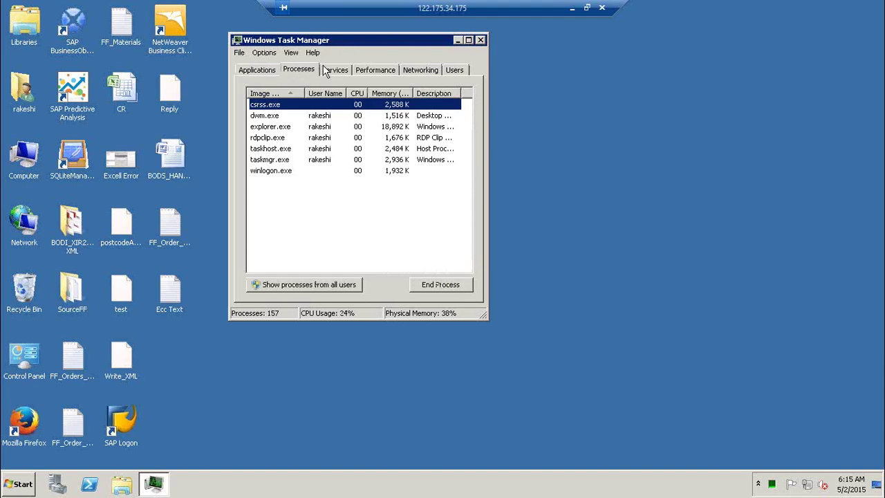
pyautogui.click(479, 39)
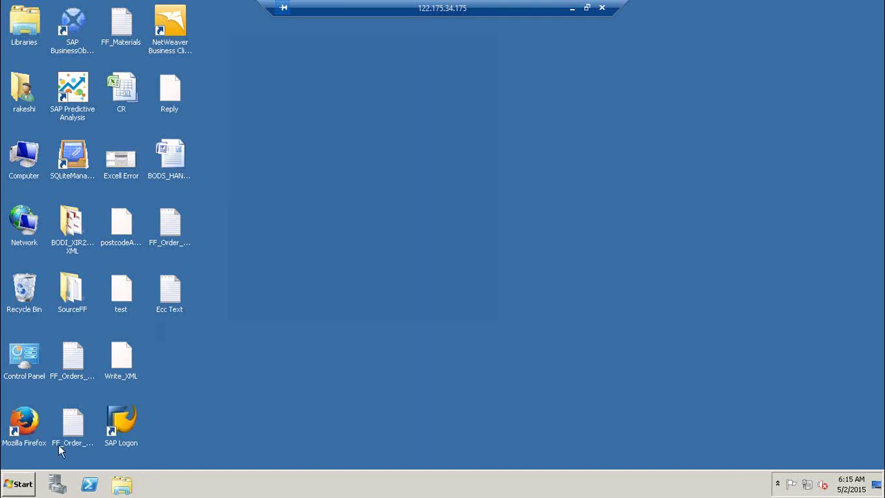
pyautogui.click(21, 484)
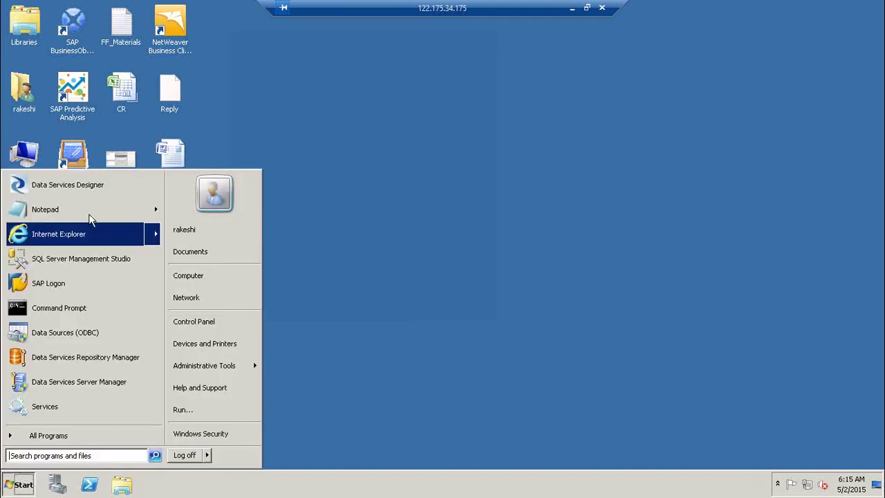
# Step: Launch Data Services Designer, submit the login user name, and close the crashed program
pyautogui.click(67, 184)
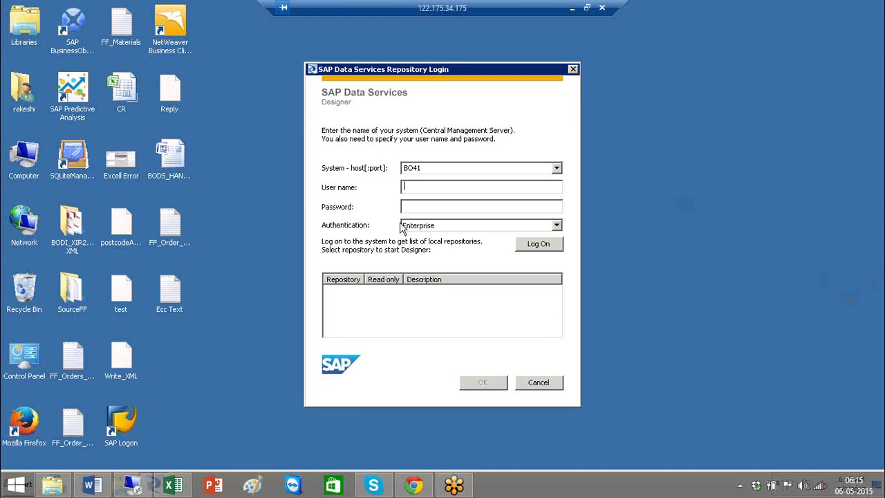
pyautogui.click(430, 186)
pyautogui.write('rakeshi')
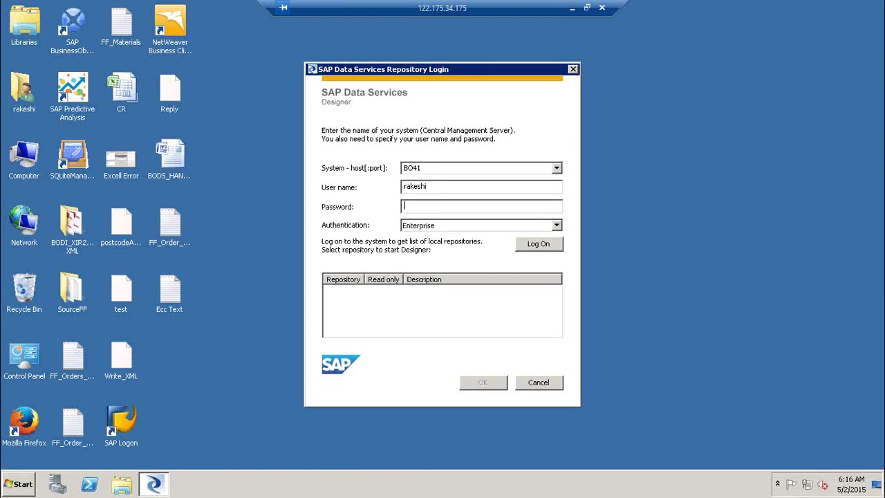
pyautogui.write('********')
pyautogui.press('Return')
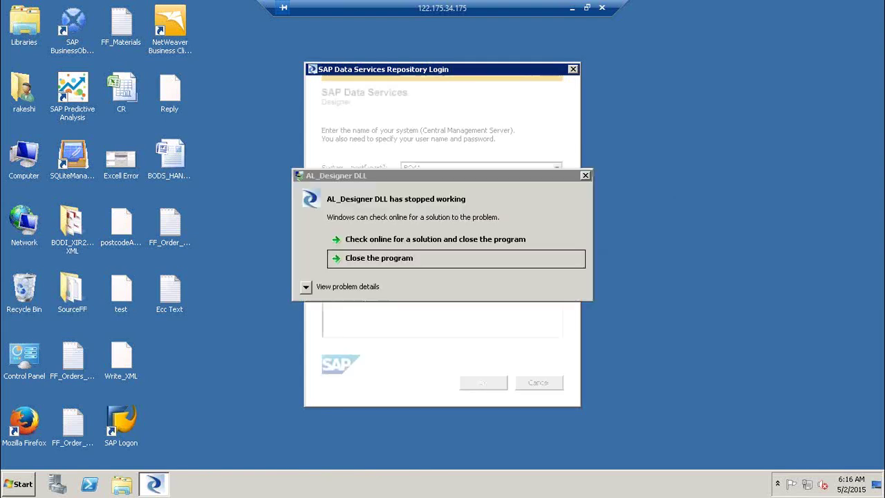
pyautogui.click(444, 263)
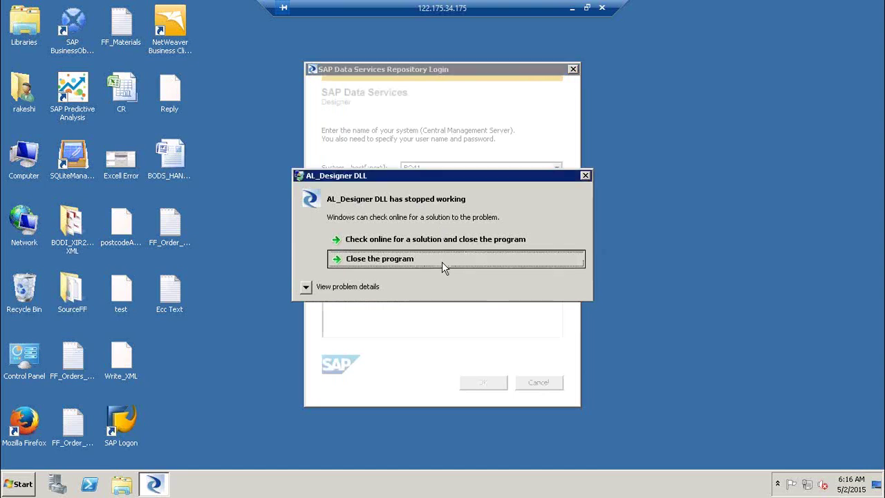
# Step: Disconnect the remote session and relaunch Remote Desktop Connection via mstsc to reconnect
pyautogui.click(601, 8)
pyautogui.click(495, 271)
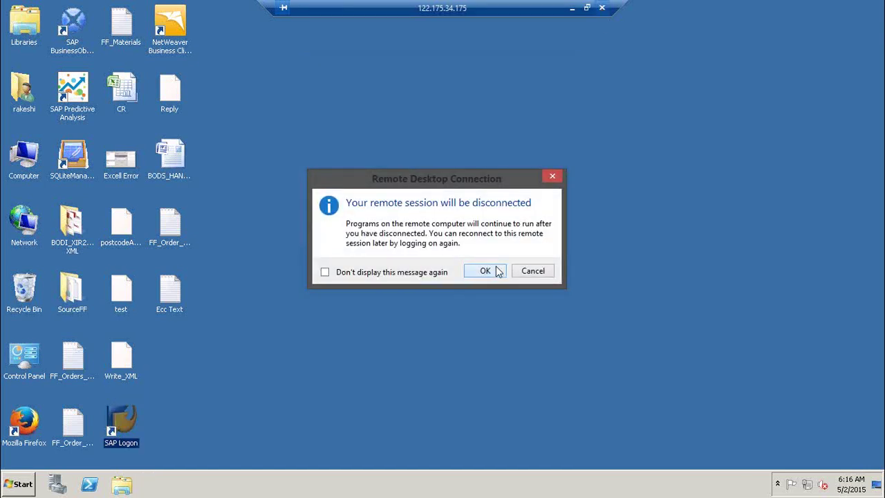
pyautogui.press('super+r')
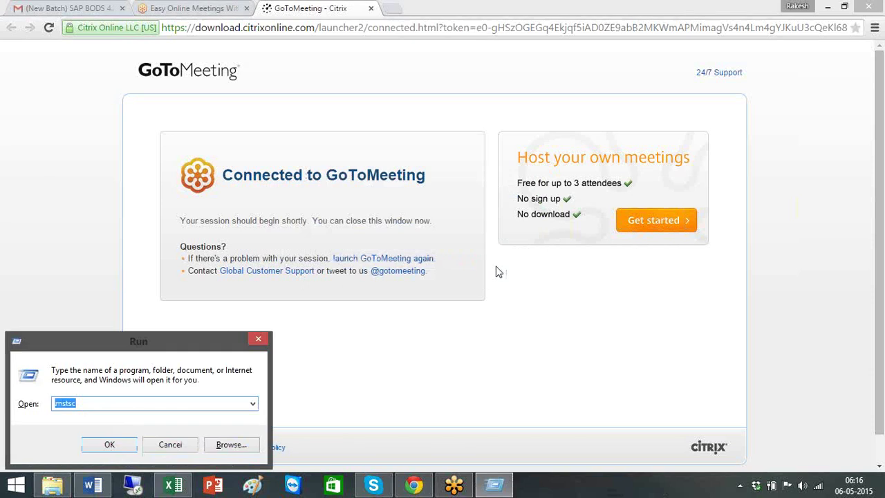
pyautogui.press('Return')
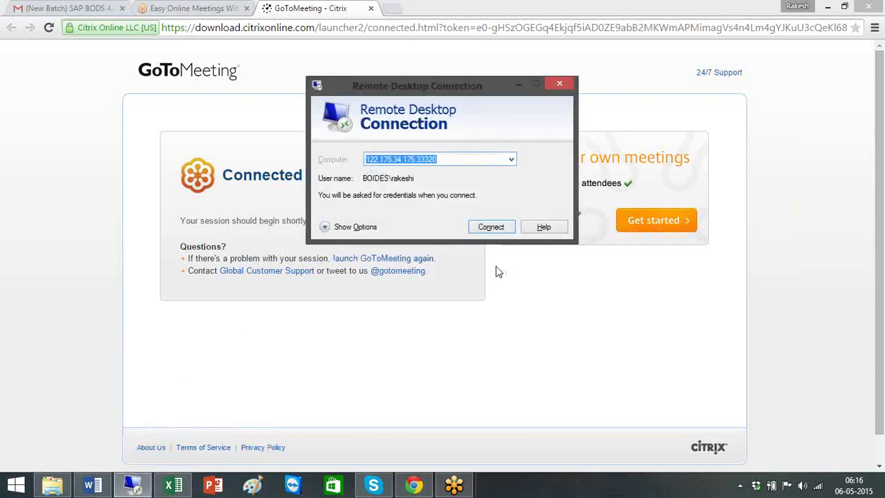
pyautogui.press('Return')
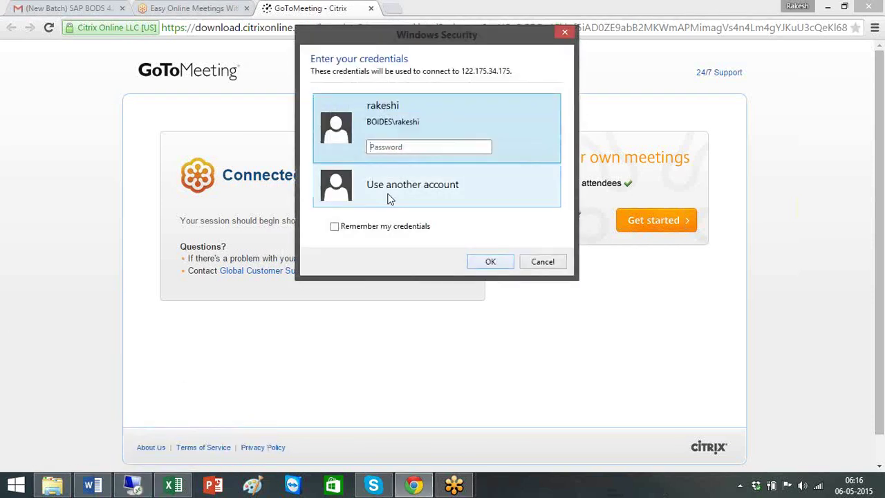
# Step: Sign in as Administrator with its password and accept the server certificate
pyautogui.click(387, 197)
pyautogui.write('Admi')
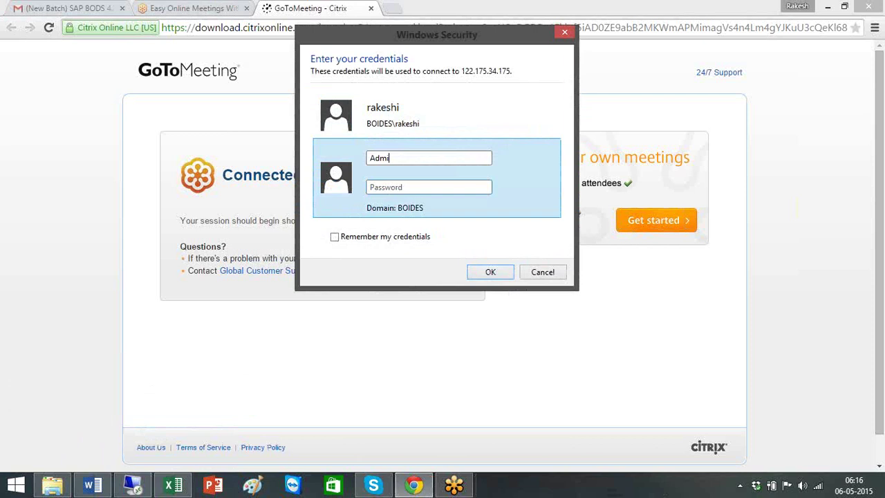
pyautogui.write('nistrator')
pyautogui.press('Tab')
pyautogui.write('••••••••')
pyautogui.press('Return')
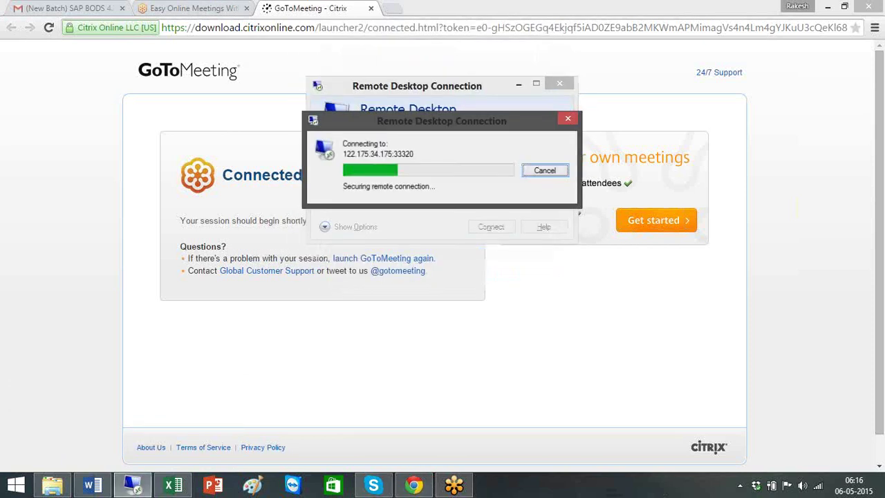
pyautogui.click(477, 270)
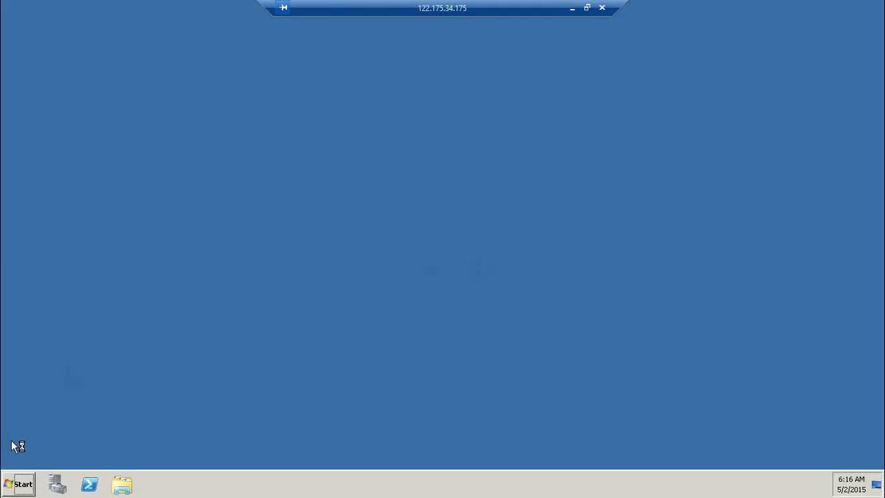
# Step: Launch Data Services Designer, enter the login user name, close it after the AL_Designer crash, then disconnect
pyautogui.click(19, 484)
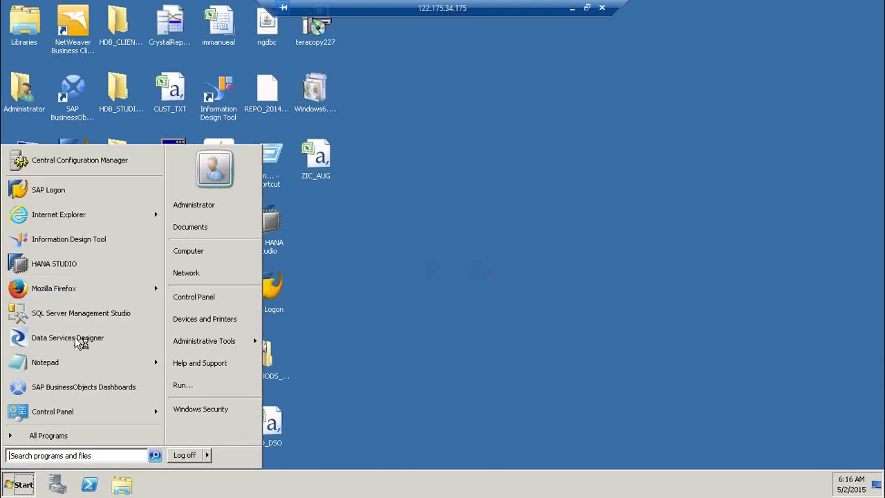
pyautogui.click(77, 340)
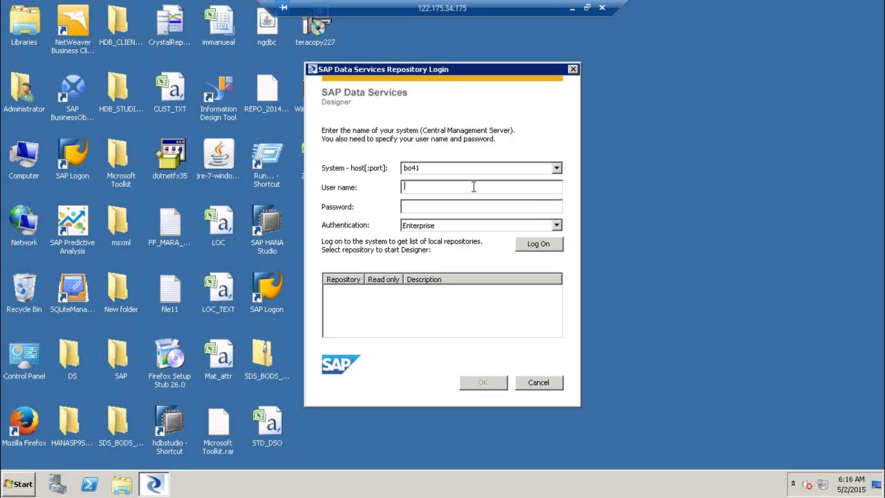
pyautogui.write('rakesh********')
pyautogui.click(432, 262)
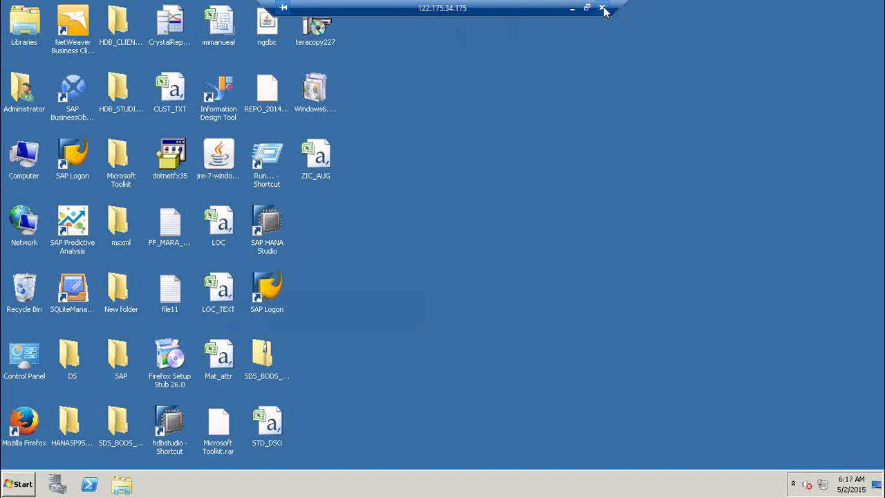
pyautogui.click(602, 9)
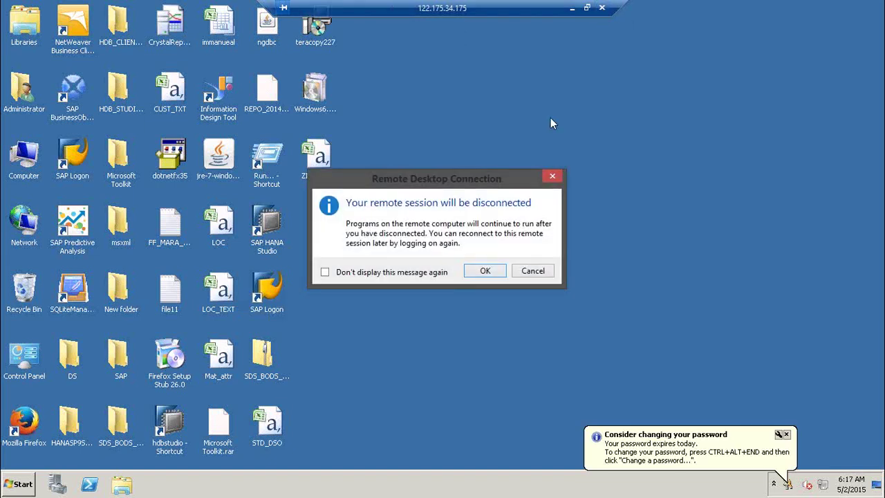
# Step: Confirm the disconnect, reopen mstsc, pick 122.175.34.175 from the computer list and connect
pyautogui.click(493, 271)
pyautogui.press('super+r')
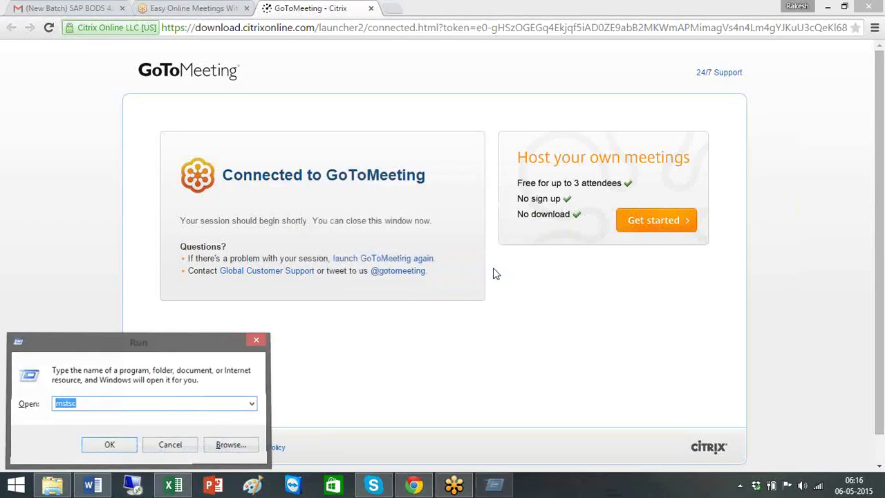
pyautogui.press('Return')
pyautogui.click(512, 160)
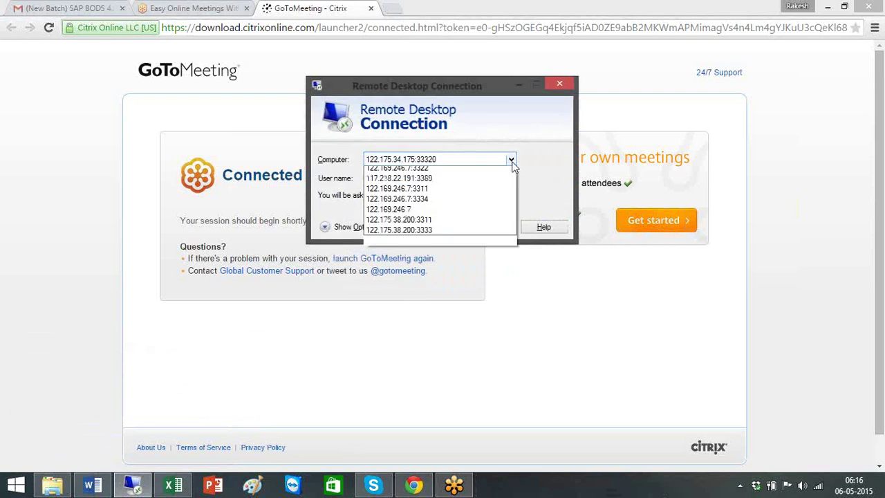
pyautogui.scroll(1, 498, 176)
pyautogui.click(482, 177)
pyautogui.click(490, 228)
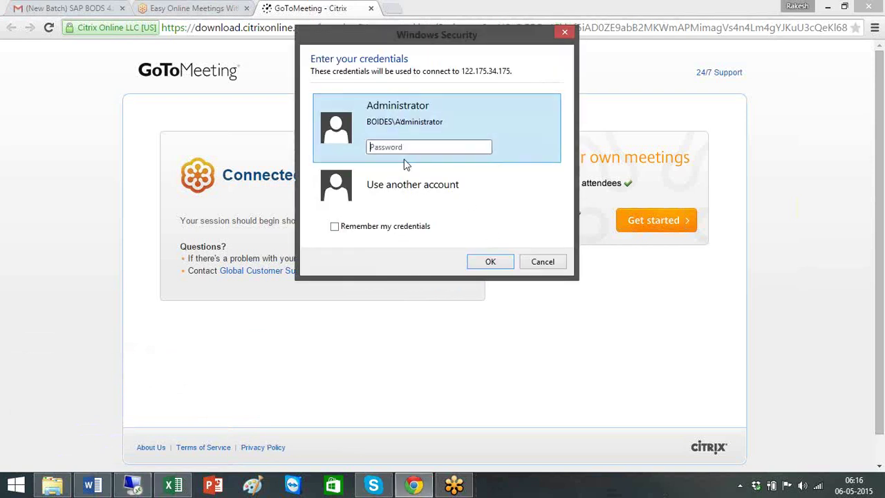
# Step: Sign in with another account's user name and password and accept the certificate warning
pyautogui.click(410, 189)
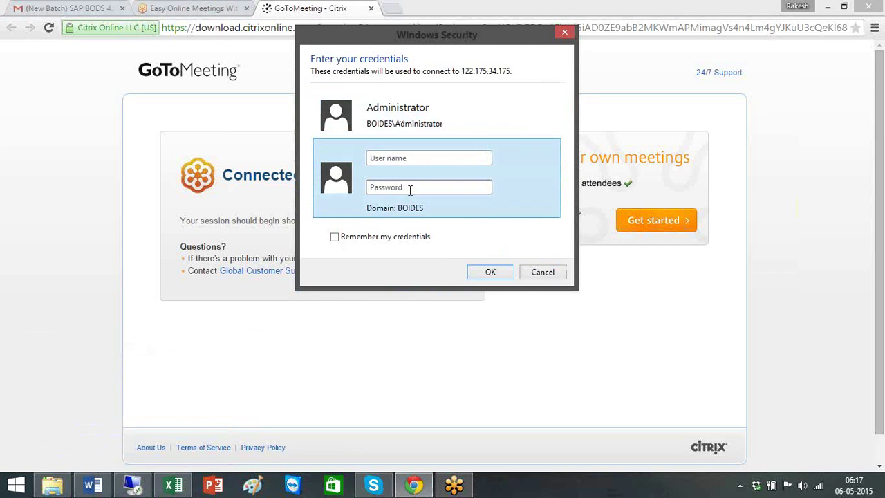
pyautogui.write('Rakesh')
pyautogui.press('Tab')
pyautogui.write('•••••••••')
pyautogui.press('Return')
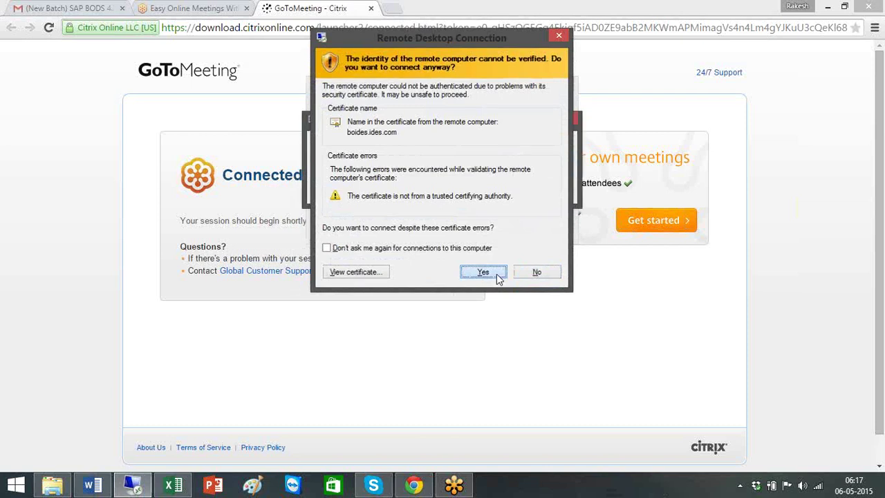
pyautogui.click(496, 274)
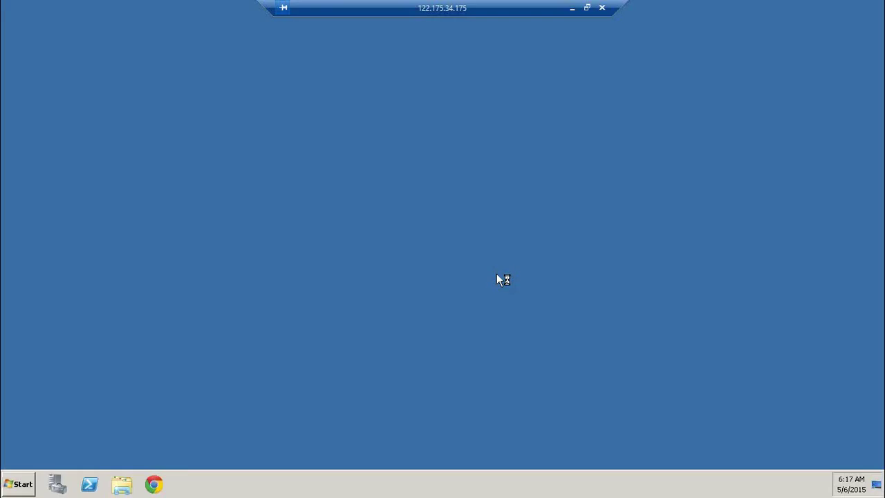
# Step: Launch Data Services Designer, approve UAC, and log on with the user name and password
pyautogui.click(19, 484)
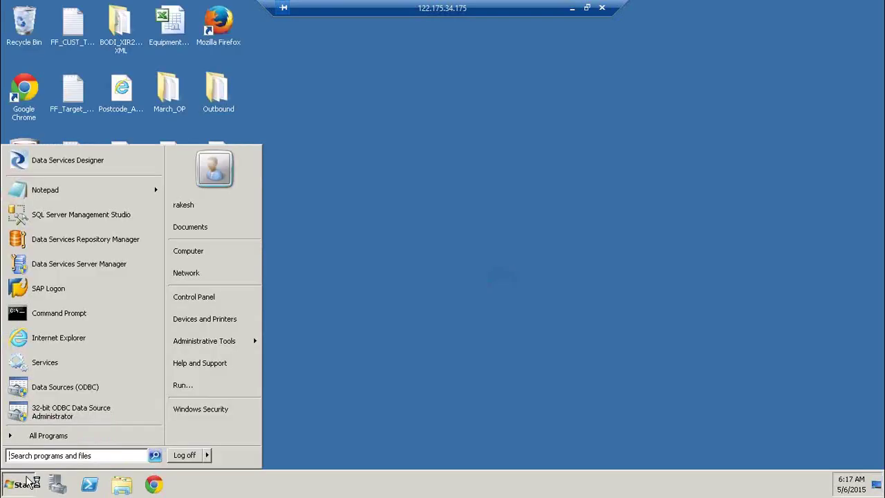
pyautogui.click(67, 171)
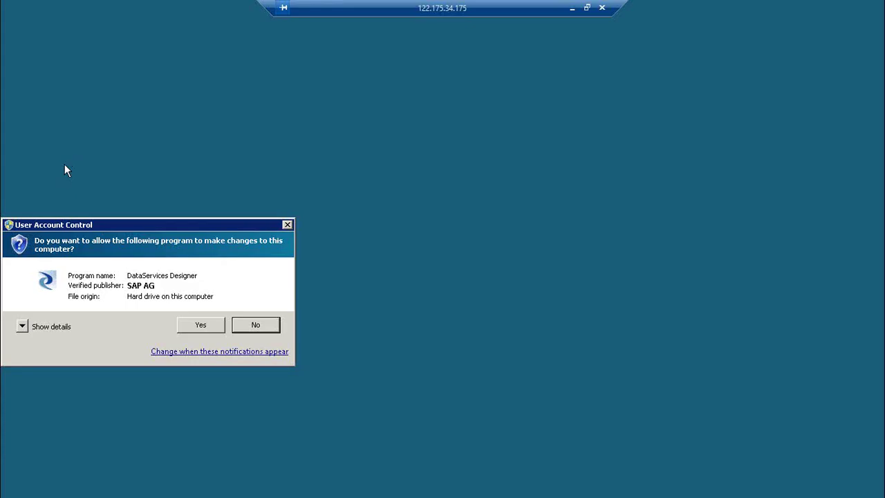
pyautogui.click(222, 330)
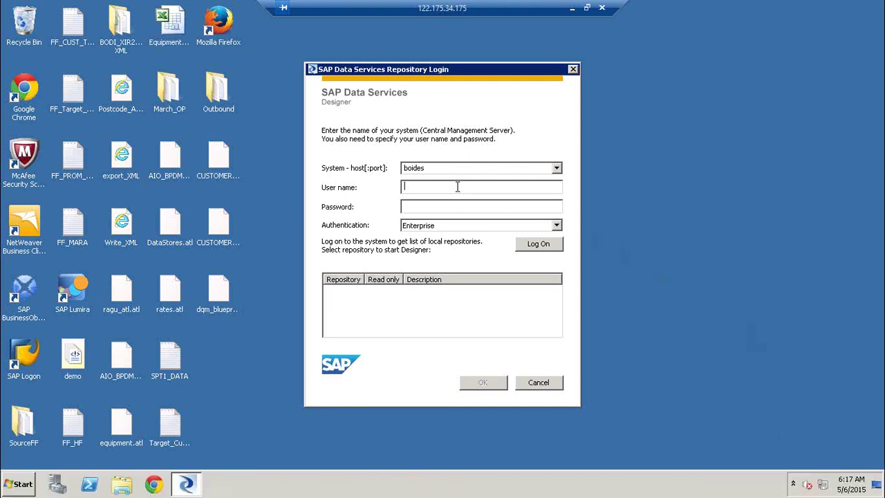
pyautogui.write('Rakesh')
pyautogui.press('Tab')
pyautogui.write('********')
pyautogui.press('Return')
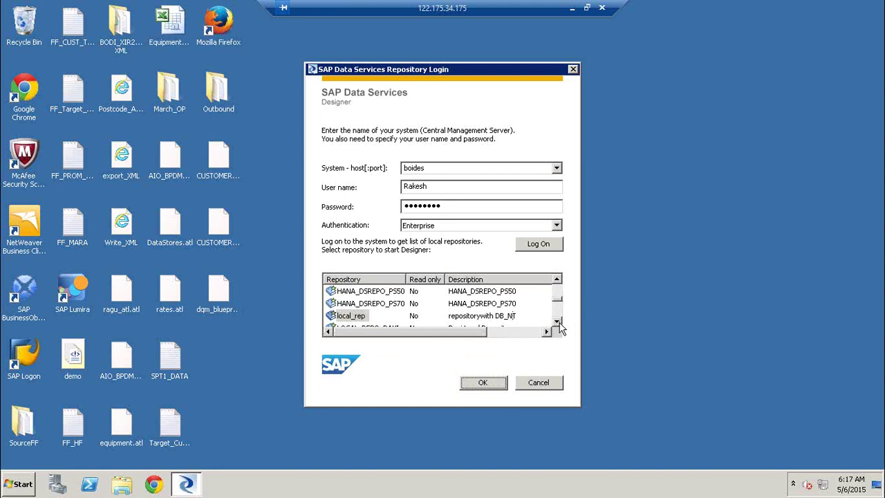
# Step: Select the LR21 repository and enter its repository password to open the Start Page
pyautogui.click(557, 322)
pyautogui.click(557, 322)
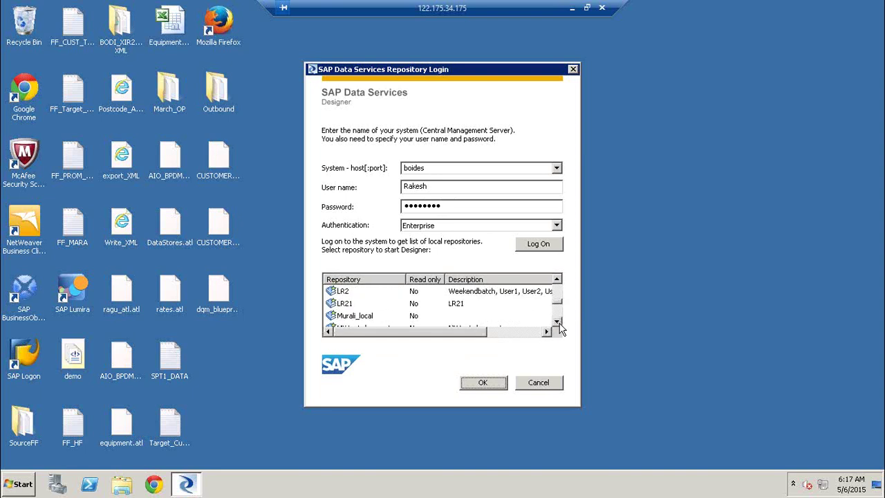
pyautogui.click(346, 304)
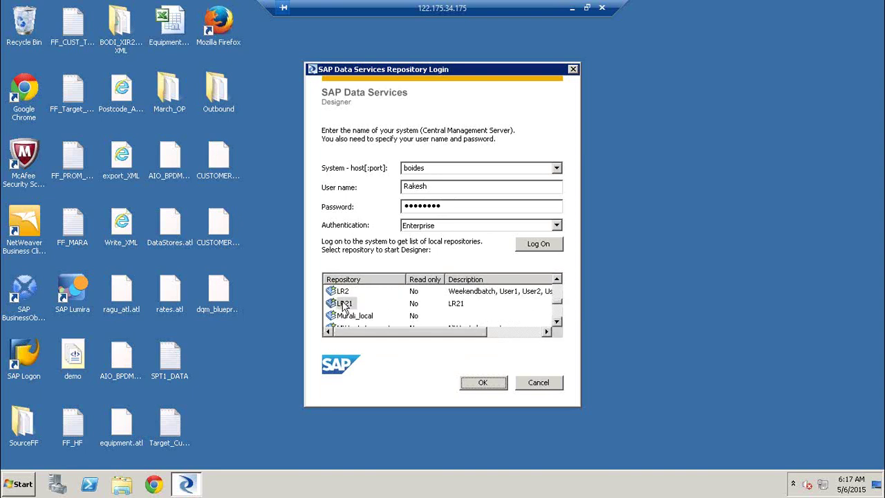
pyautogui.click(493, 385)
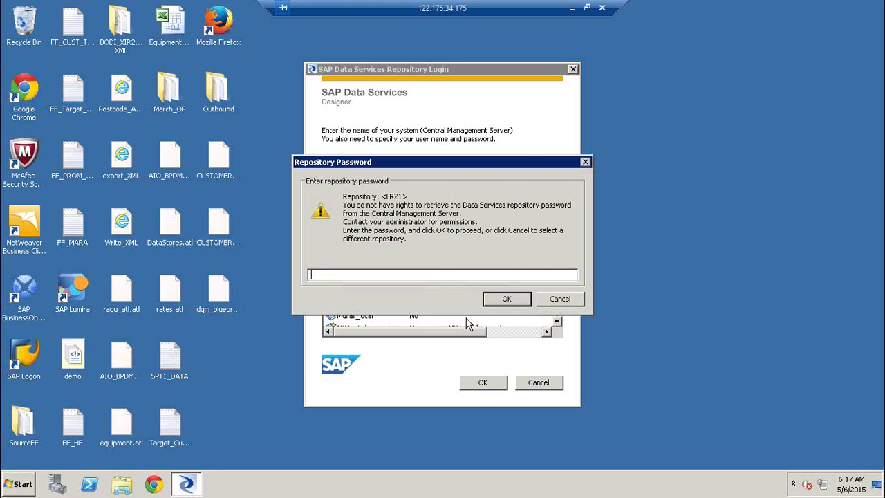
pyautogui.write('*****')
pyautogui.press('Return')
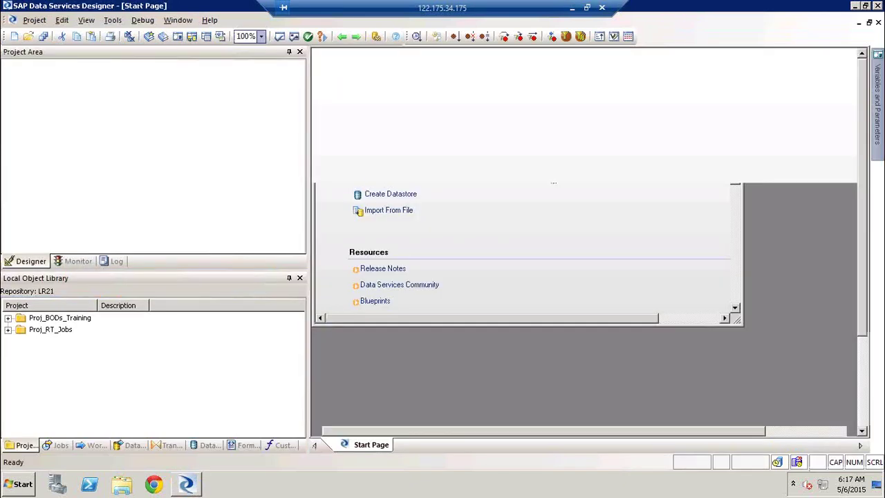
# Step: Open the Proj_BODs_Training project, dismiss the licensing notice, and show the Datastores list
pyautogui.doubleClick(58, 319)
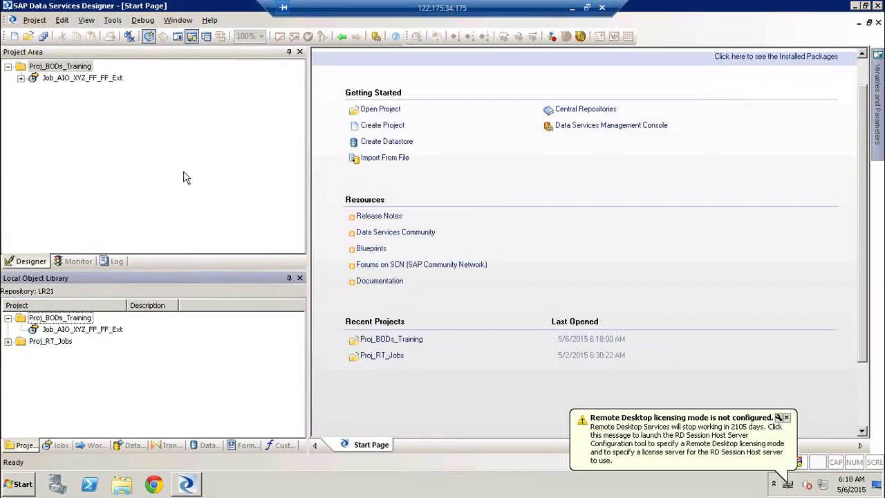
pyautogui.click(787, 418)
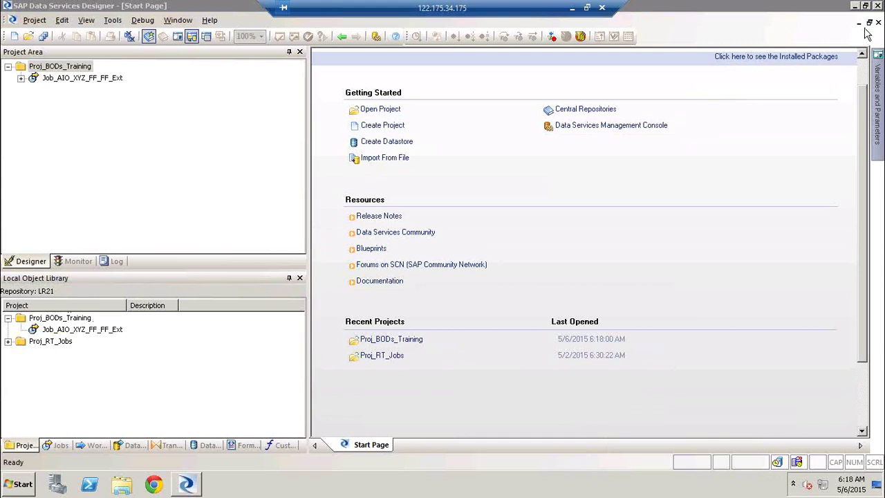
pyautogui.click(206, 446)
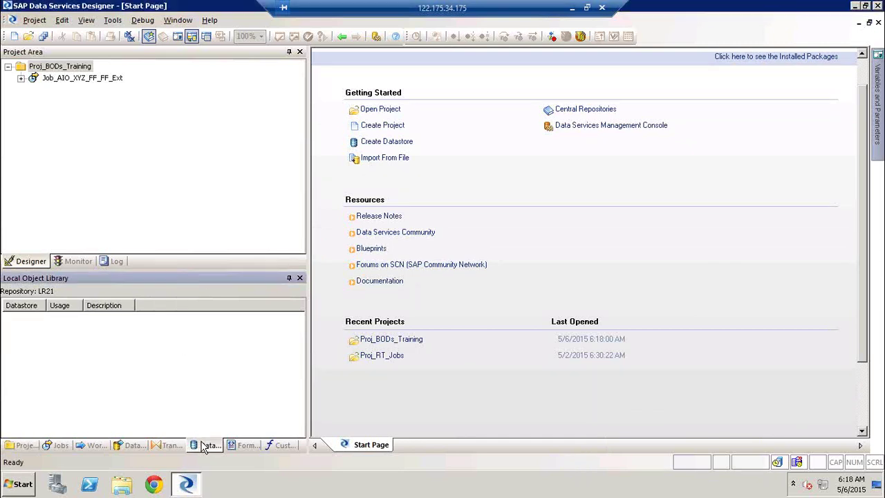
# Step: Exit Data Services Designer through Project > Exit
pyautogui.click(14, 486)
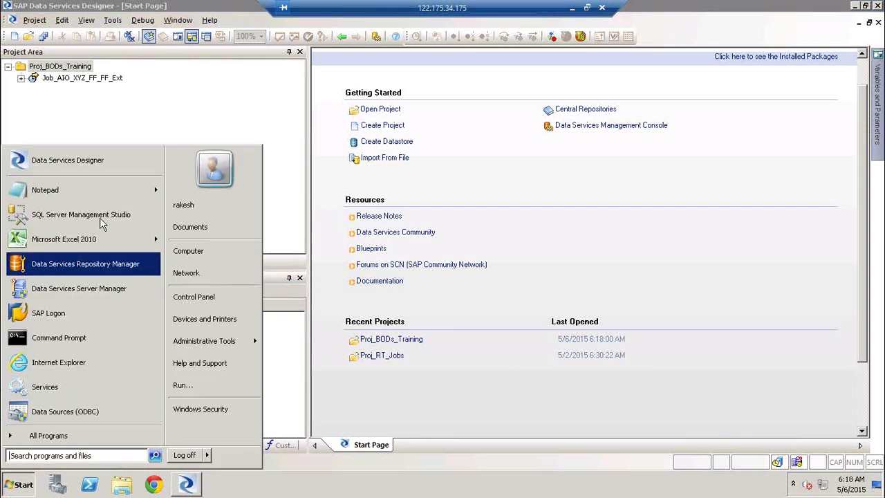
pyautogui.click(35, 19)
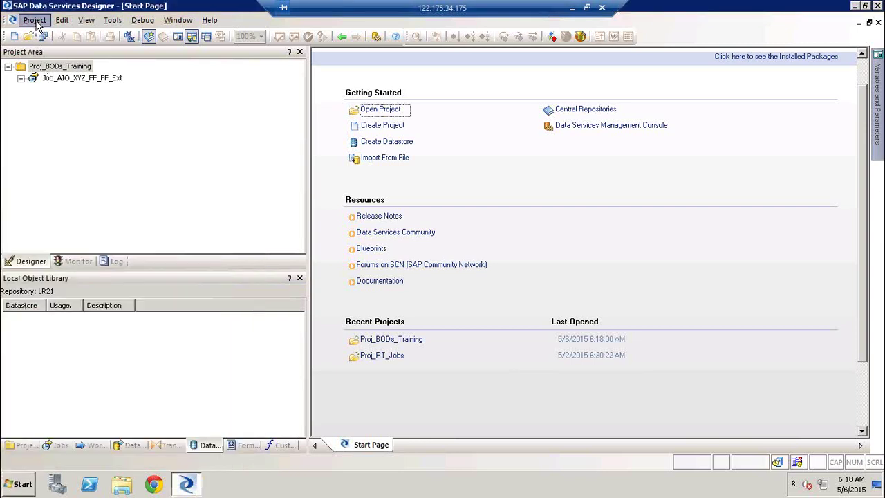
pyautogui.click(35, 20)
pyautogui.click(64, 163)
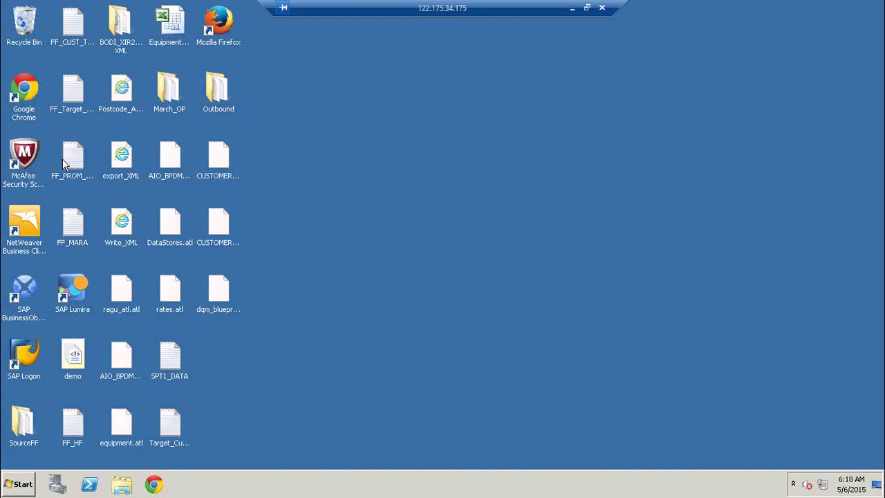
# Step: Relaunch Data Services Designer and log on with the user name and password
pyautogui.click(17, 484)
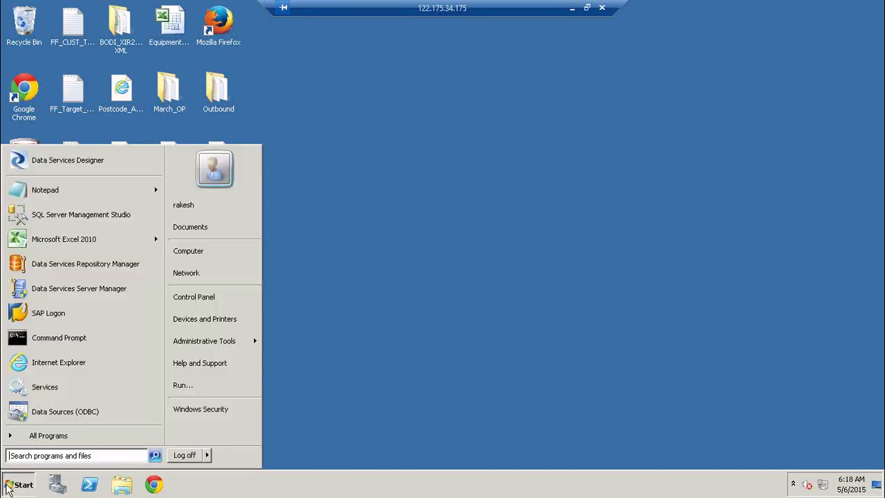
pyautogui.click(95, 171)
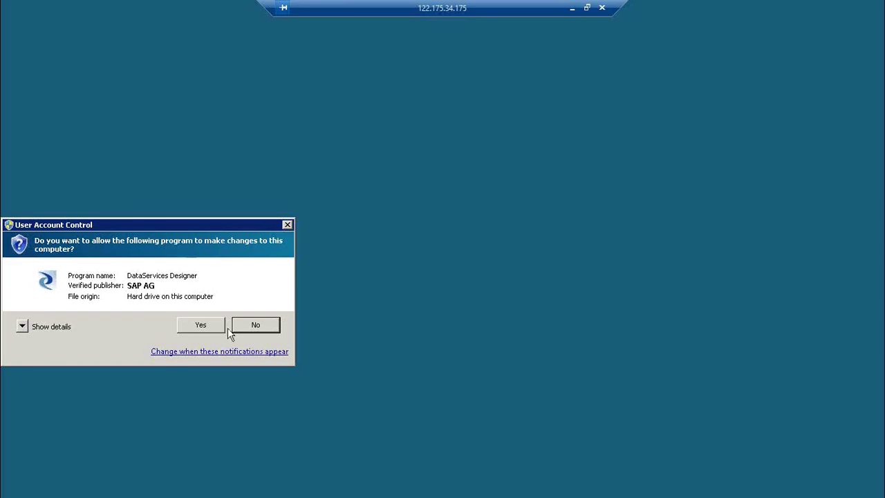
pyautogui.click(206, 331)
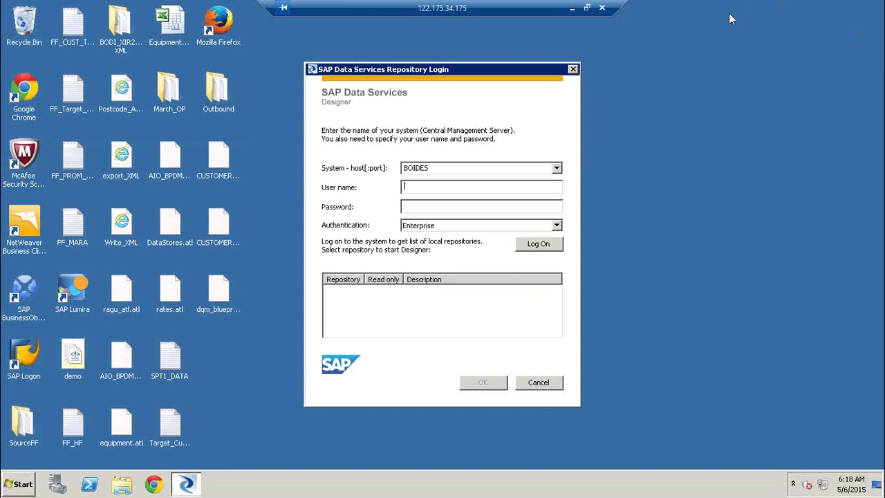
pyautogui.write('Rakesh')
pyautogui.press('Tab')
pyautogui.write('*********')
pyautogui.press('Return')
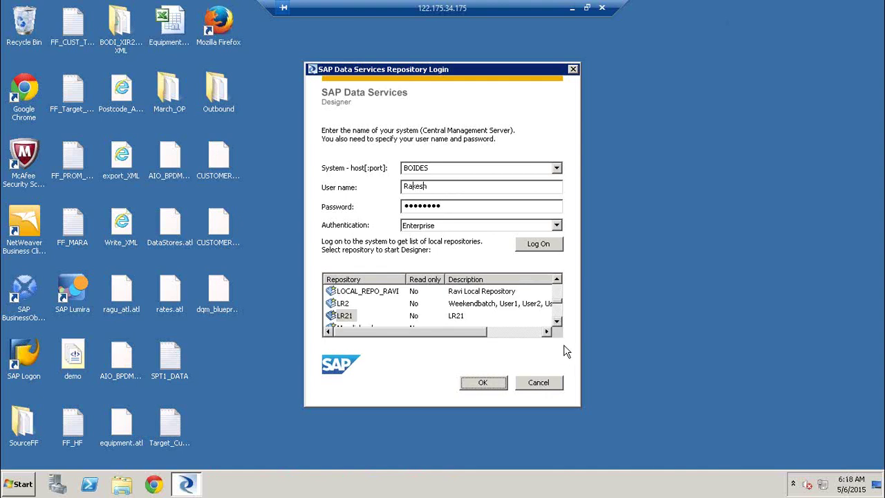
# Step: Scroll through the BOIDES repository list and select REPO_LR
pyautogui.click(557, 322)
pyautogui.click(557, 321)
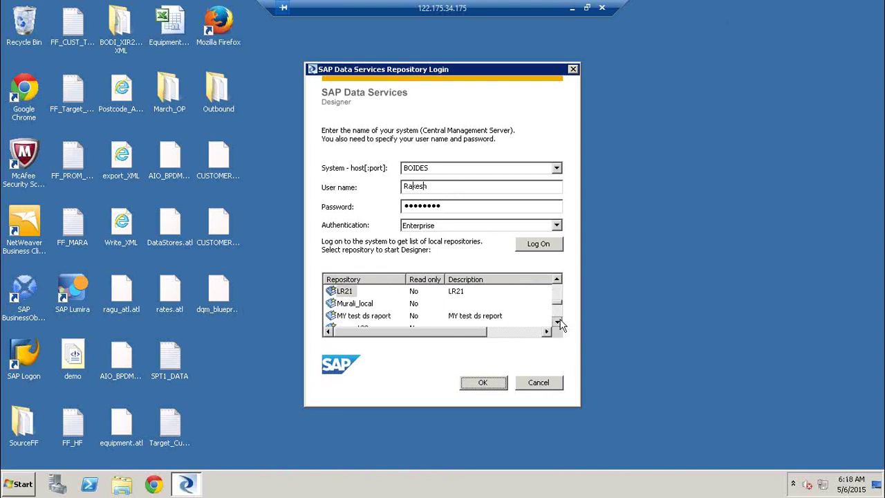
pyautogui.click(557, 322)
pyautogui.click(557, 322)
pyautogui.click(558, 321)
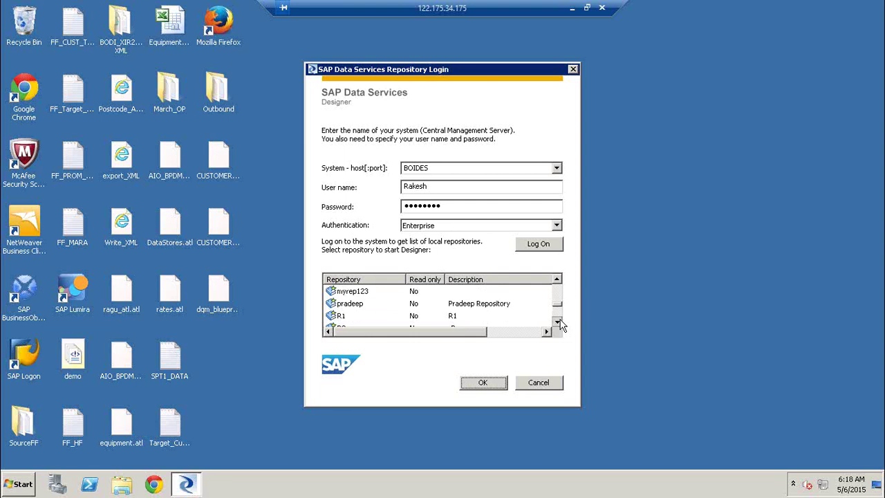
pyautogui.click(557, 322)
pyautogui.click(558, 321)
pyautogui.click(557, 321)
pyautogui.click(557, 321)
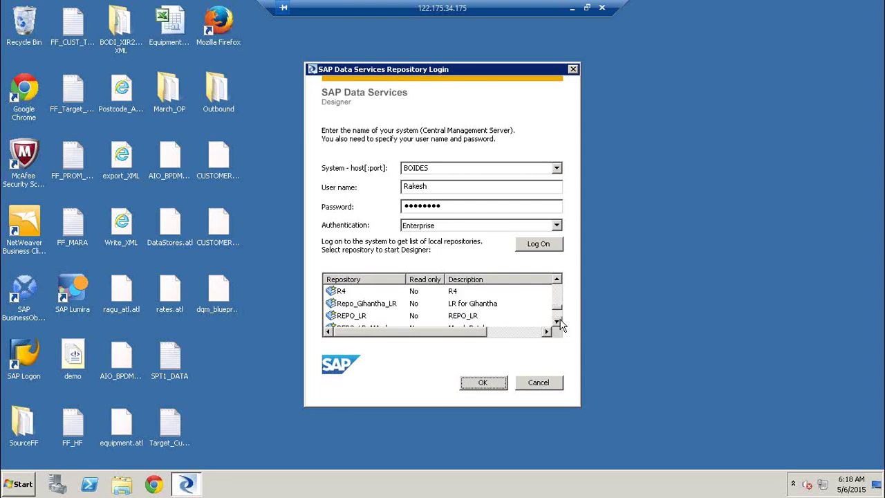
pyautogui.click(557, 321)
pyautogui.click(558, 322)
pyautogui.click(557, 322)
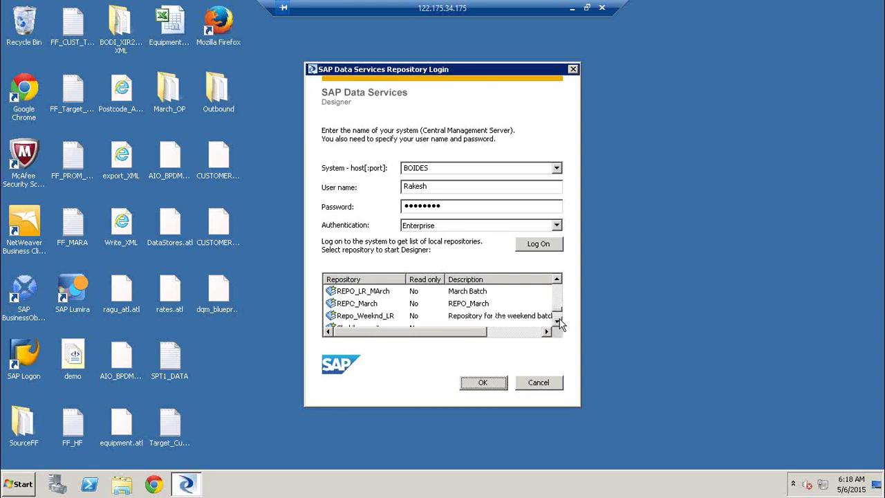
pyautogui.click(557, 322)
pyautogui.click(558, 322)
pyautogui.click(557, 321)
pyautogui.click(558, 322)
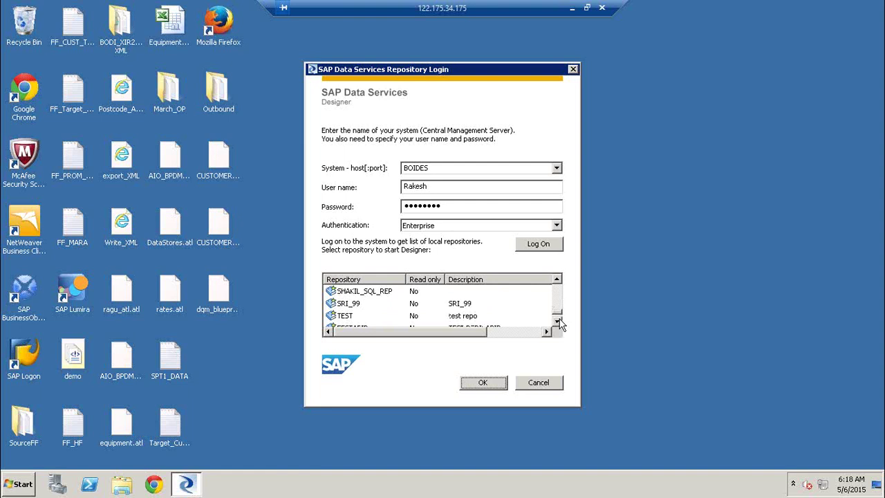
pyautogui.click(558, 321)
pyautogui.click(557, 321)
pyautogui.click(557, 321)
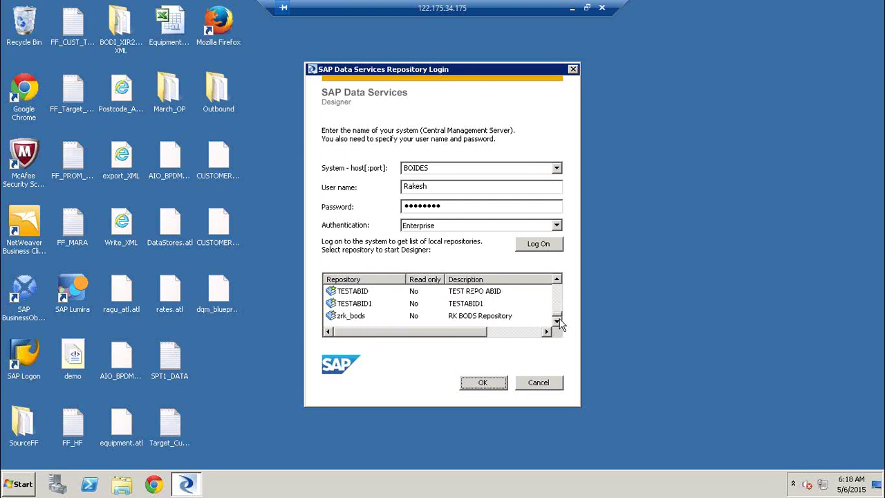
pyautogui.click(557, 279)
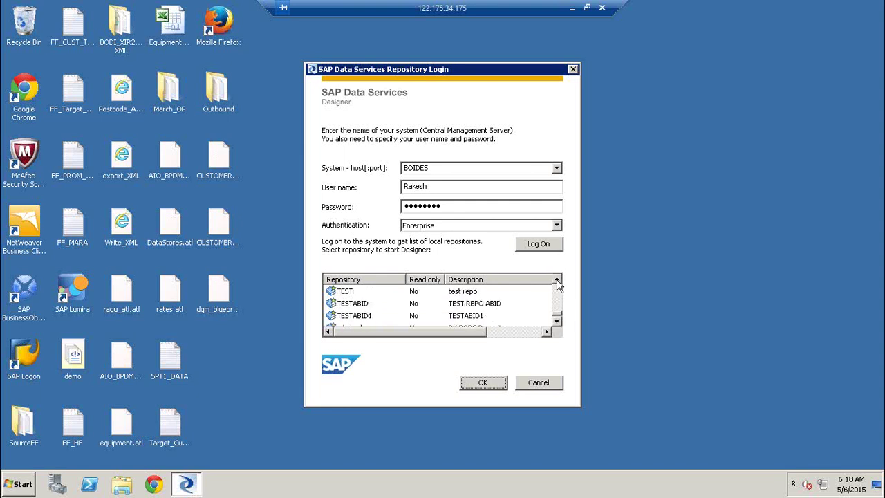
pyautogui.click(558, 280)
pyautogui.click(557, 279)
pyautogui.click(558, 280)
pyautogui.click(557, 279)
pyautogui.click(558, 280)
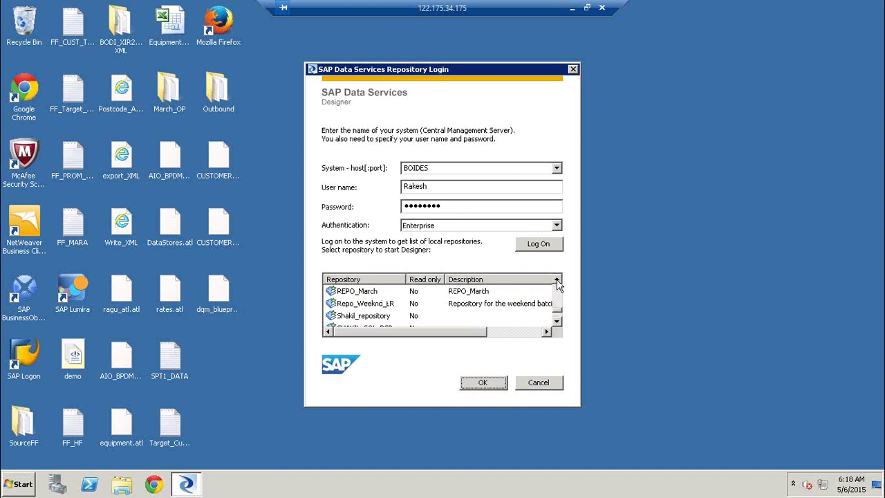
pyautogui.click(557, 280)
pyautogui.click(558, 280)
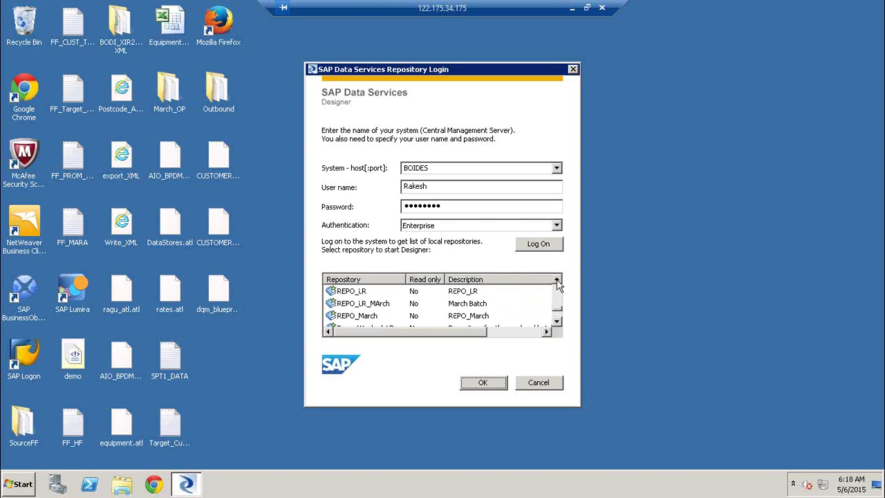
pyautogui.click(557, 279)
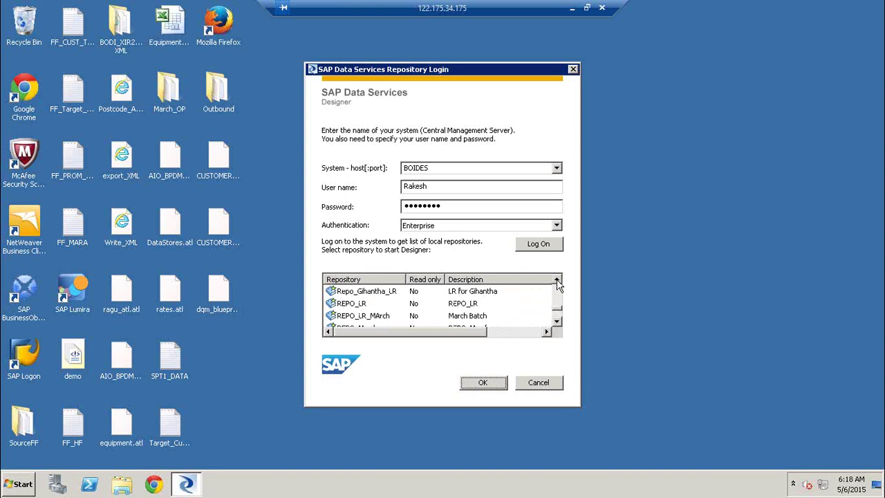
pyautogui.click(558, 280)
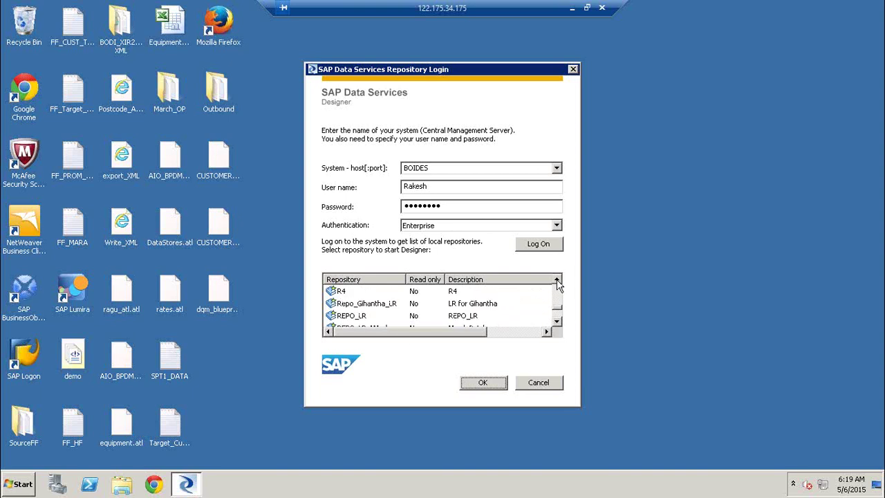
pyautogui.click(558, 280)
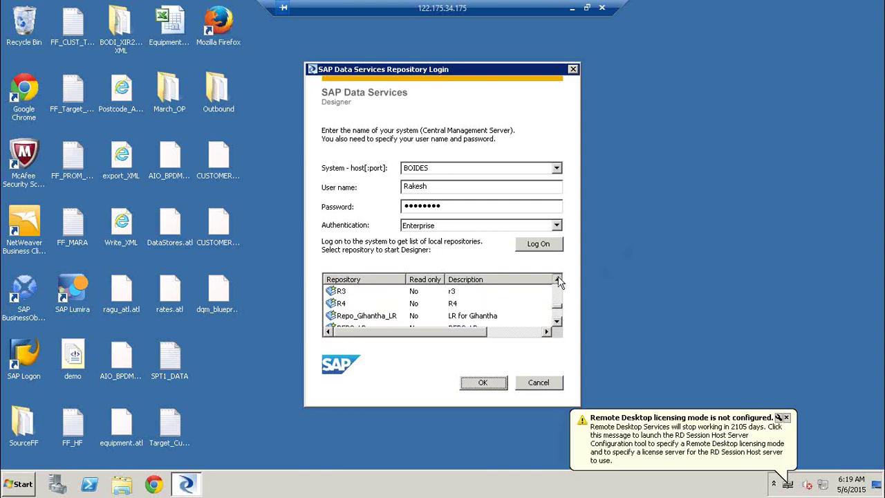
pyautogui.click(558, 279)
pyautogui.click(557, 279)
pyautogui.click(558, 279)
pyautogui.click(557, 280)
pyautogui.click(558, 279)
pyautogui.click(557, 280)
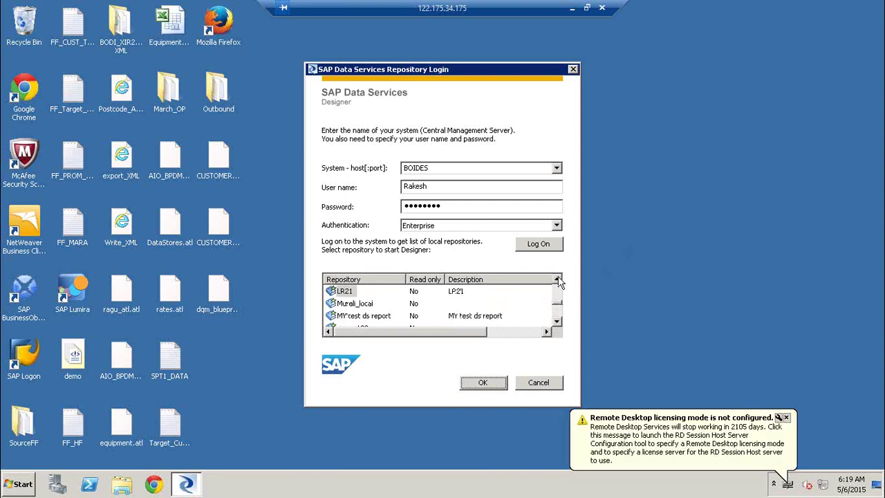
pyautogui.click(557, 280)
pyautogui.click(558, 280)
pyautogui.click(557, 280)
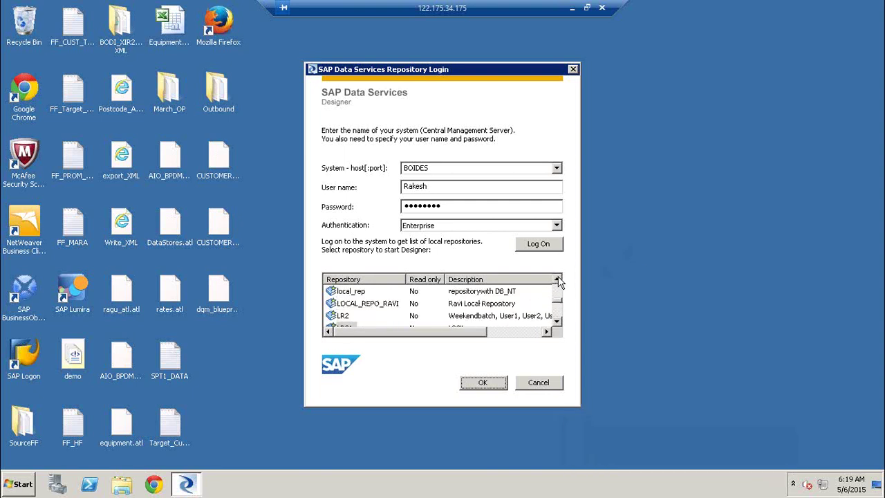
pyautogui.click(557, 279)
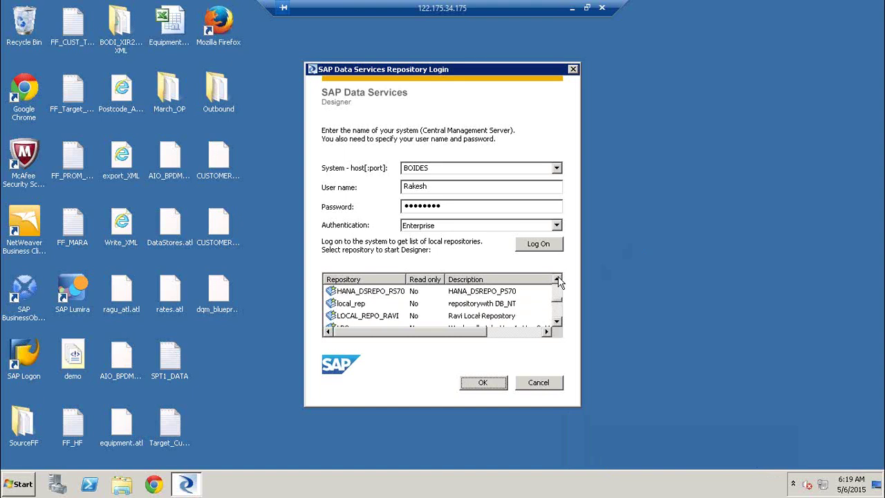
pyautogui.click(557, 279)
pyautogui.click(558, 279)
pyautogui.click(558, 279)
pyautogui.click(557, 279)
pyautogui.click(558, 279)
pyautogui.click(558, 280)
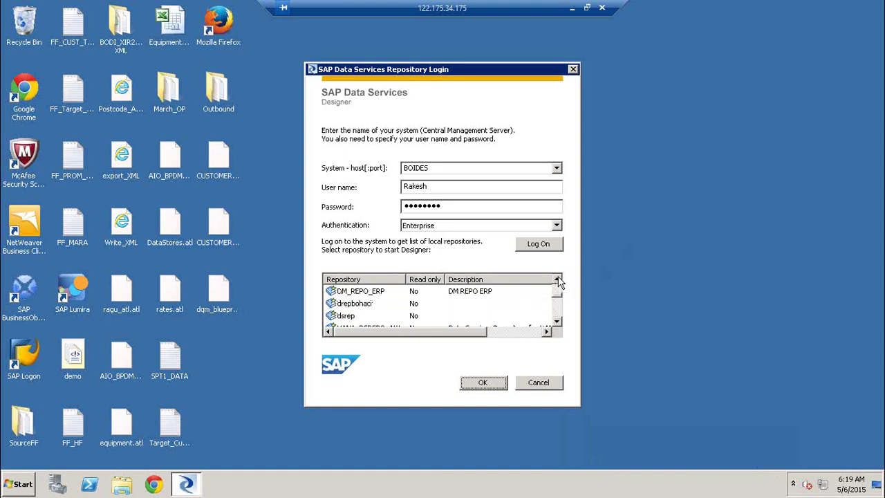
pyautogui.click(557, 280)
pyautogui.click(558, 280)
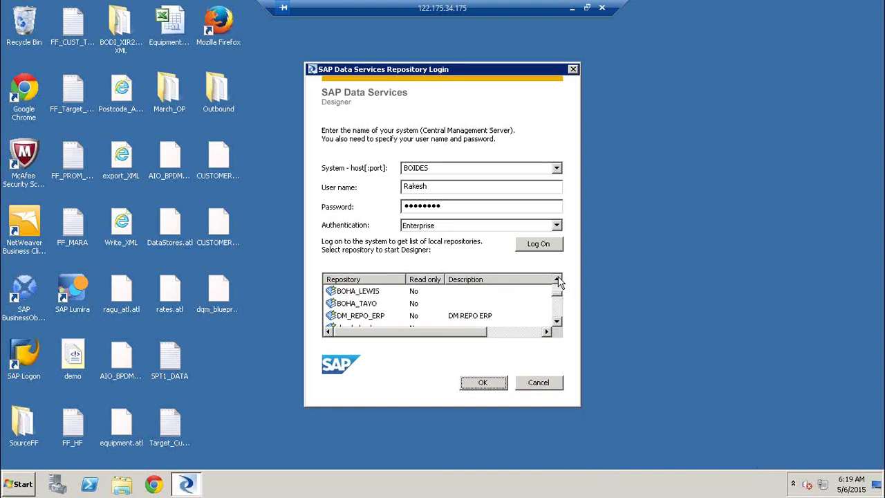
pyautogui.click(557, 279)
pyautogui.click(557, 280)
pyautogui.click(557, 280)
pyautogui.click(558, 279)
pyautogui.click(557, 280)
pyautogui.click(557, 280)
pyautogui.click(557, 279)
pyautogui.click(557, 280)
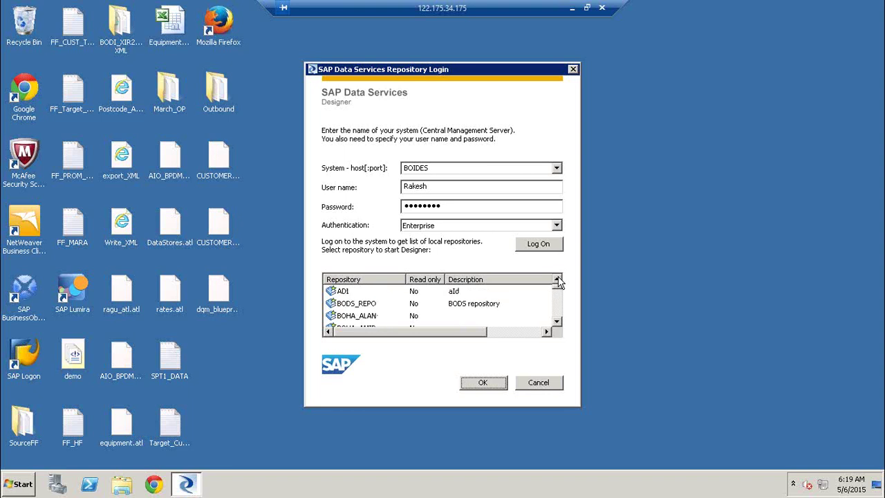
pyautogui.click(559, 311)
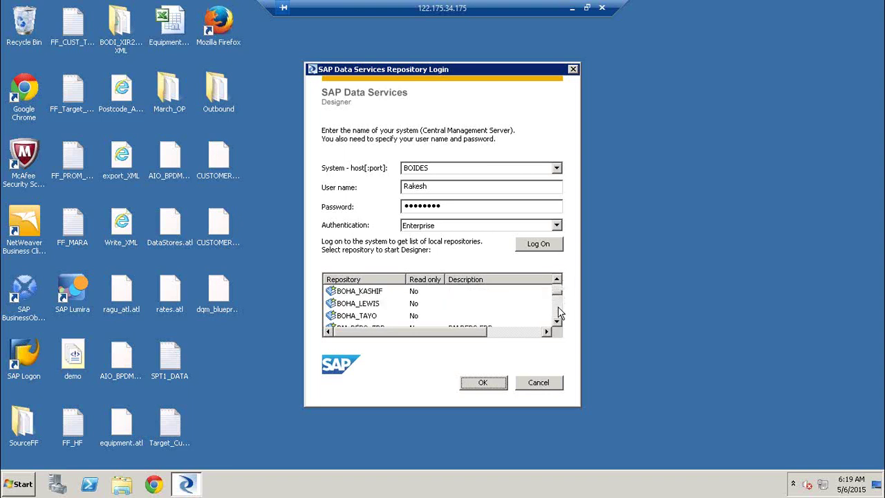
pyautogui.click(560, 314)
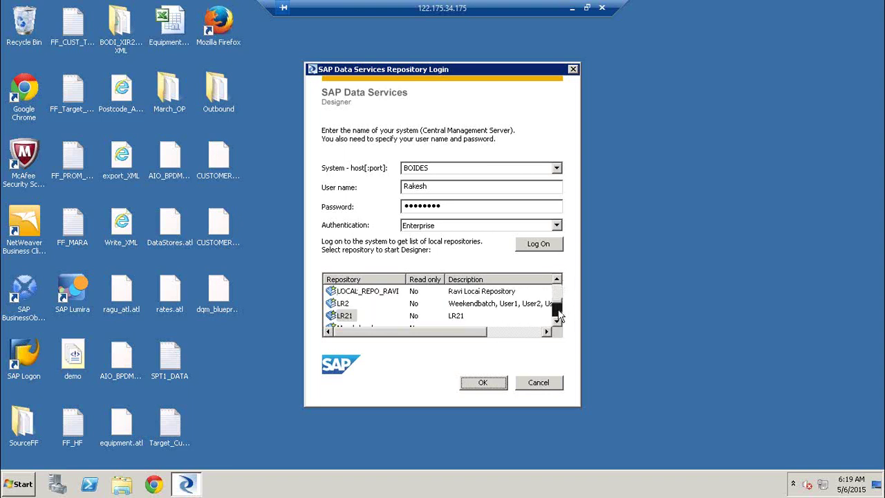
pyautogui.click(560, 314)
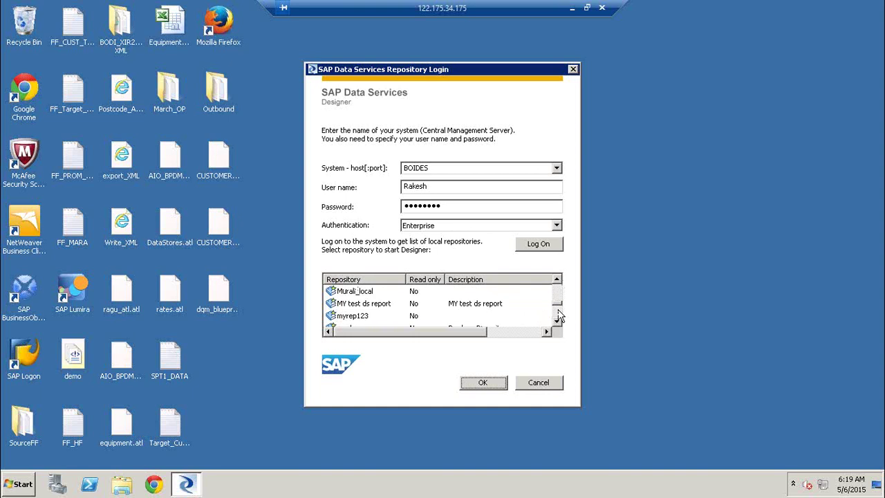
pyautogui.click(560, 315)
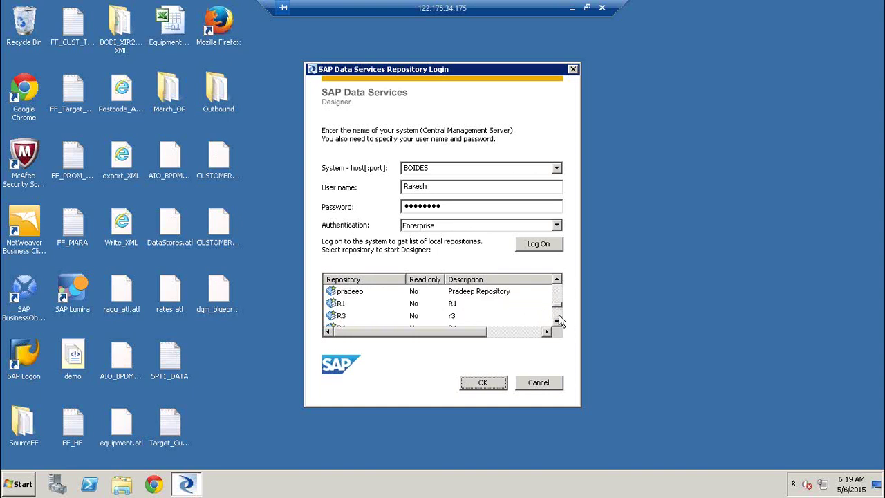
pyautogui.click(559, 315)
pyautogui.click(349, 318)
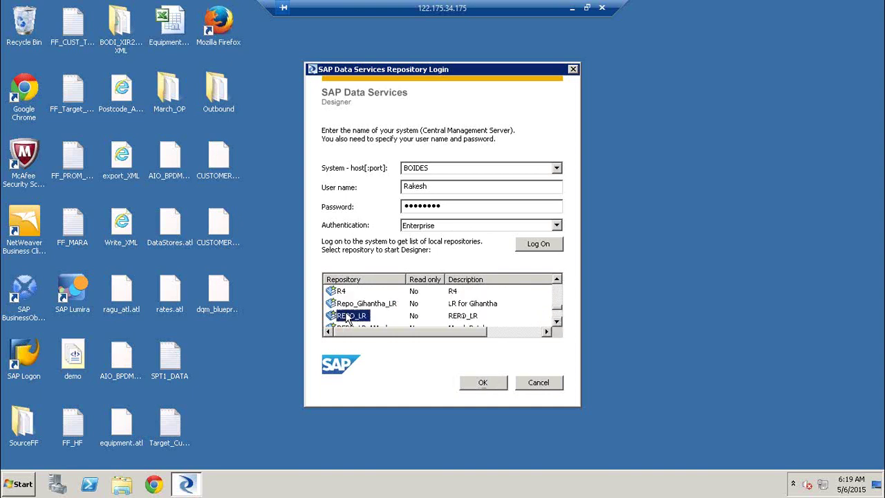
# Step: Log in to REPO_LR with the repository password
pyautogui.click(506, 386)
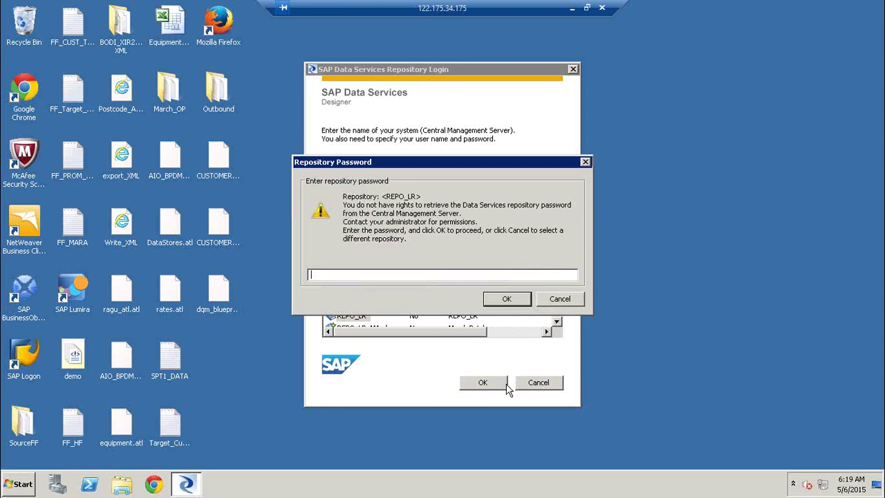
pyautogui.write('******')
pyautogui.press('Return')
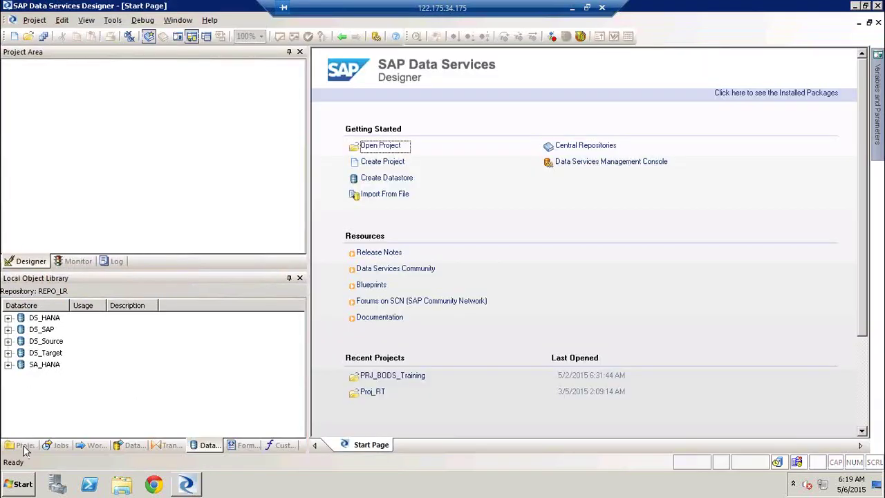
# Step: Open the PRJ_BODS_Training project from the project library
pyautogui.click(24, 446)
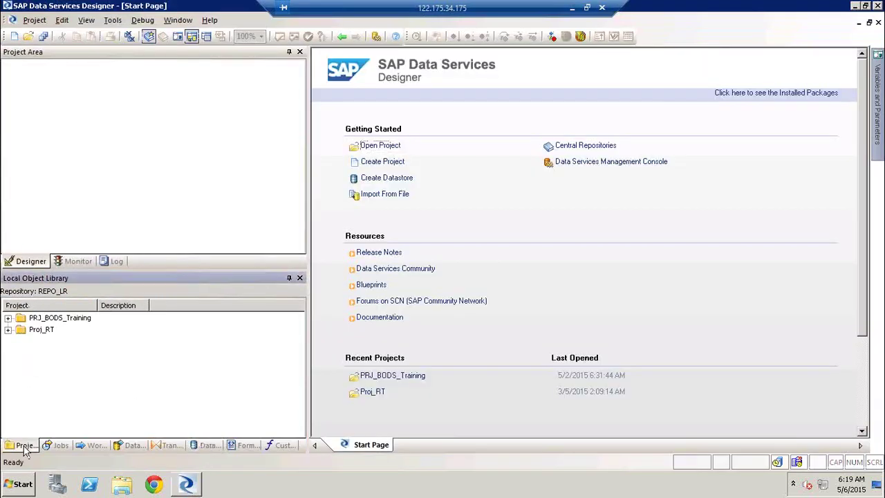
pyautogui.doubleClick(78, 319)
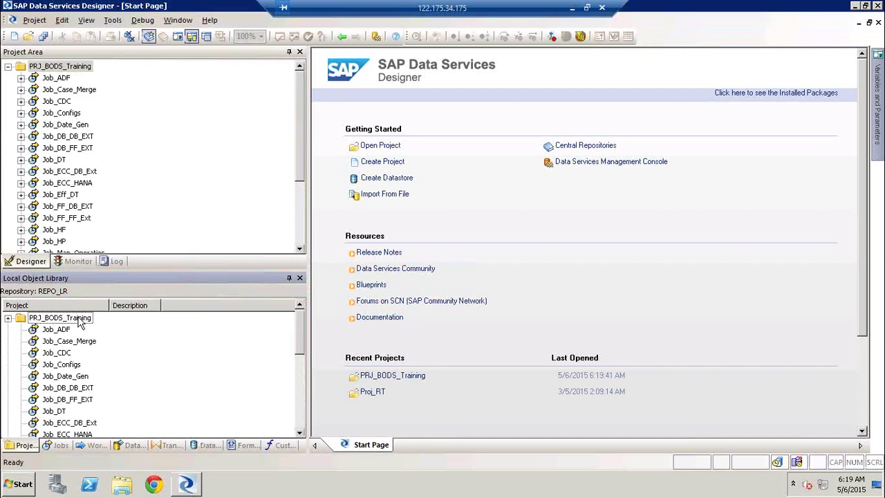
pyautogui.click(60, 68)
# Step: Add a new batch job named Job_demo_QT to PRJ_BODS_Training
pyautogui.rightClick(60, 68)
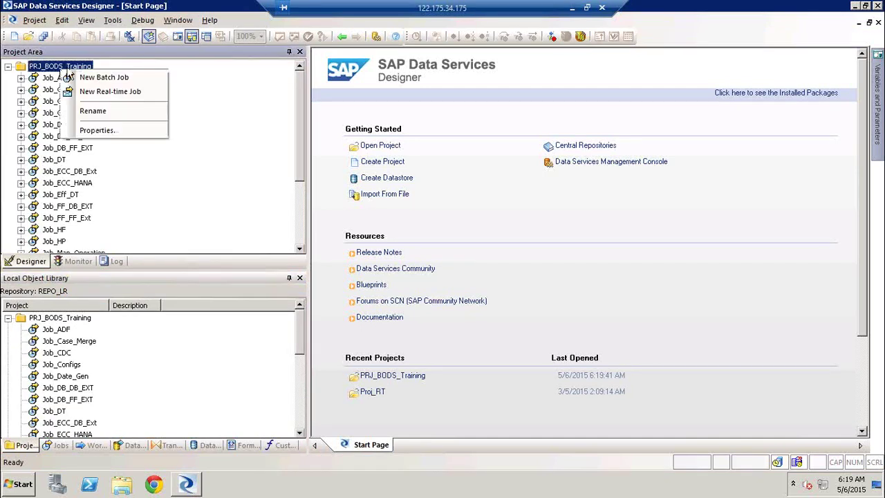
pyautogui.click(109, 78)
pyautogui.write('J')
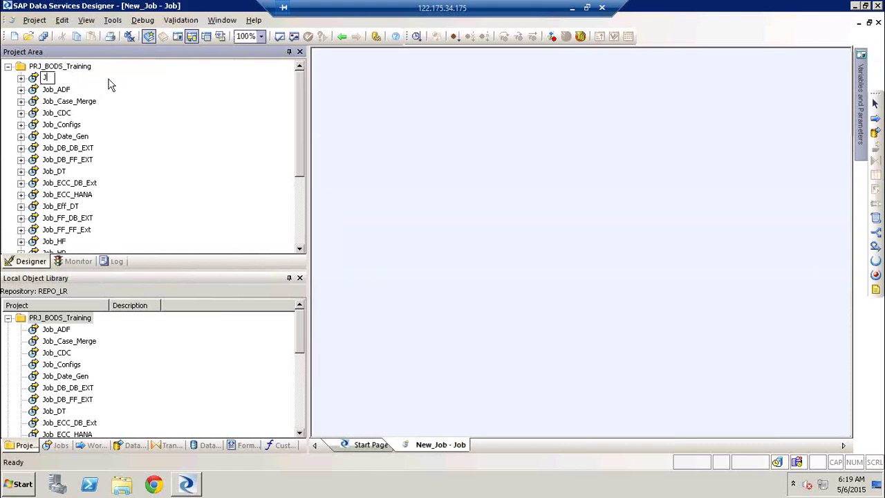
pyautogui.write('ob_demo_QT')
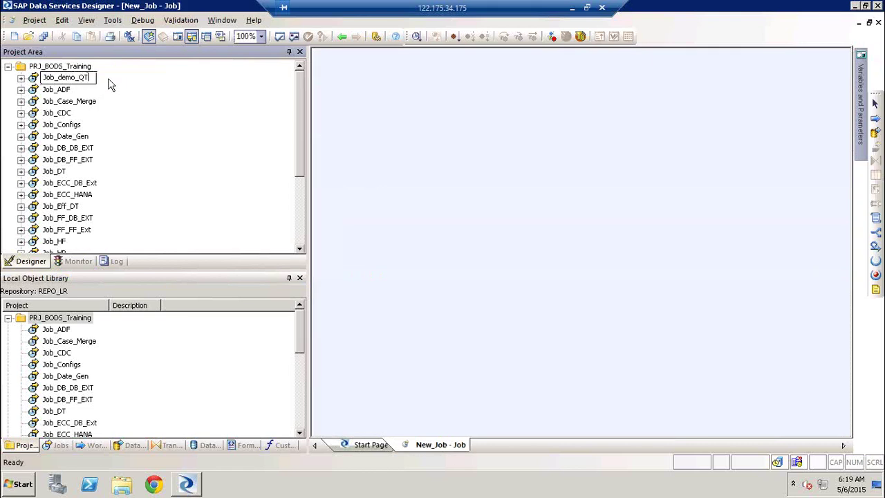
pyautogui.press('Return')
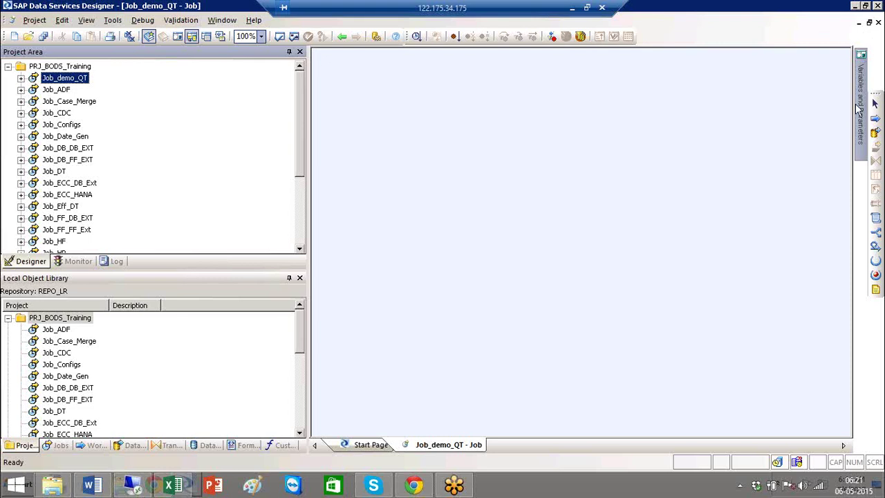
# Step: Place a new data flow in Job_demo_QT and name it DF_QT_DEMO after DF_QT conflicts
pyautogui.click(876, 133)
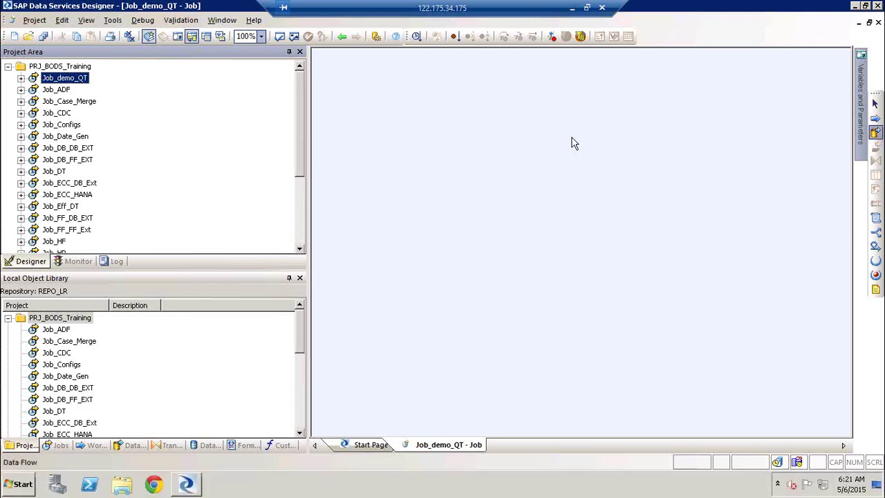
pyautogui.click(573, 142)
pyautogui.write('DF_')
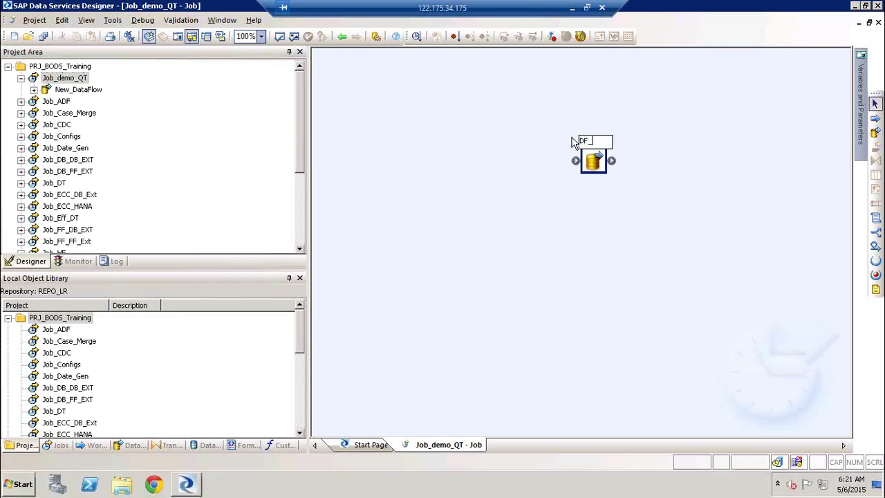
pyautogui.write('QT')
pyautogui.click(489, 141)
pyautogui.click(530, 267)
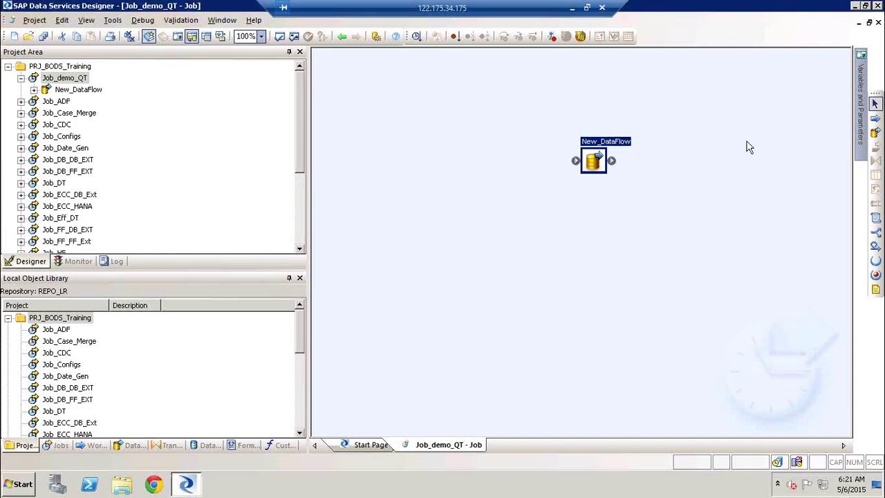
pyautogui.click(593, 163)
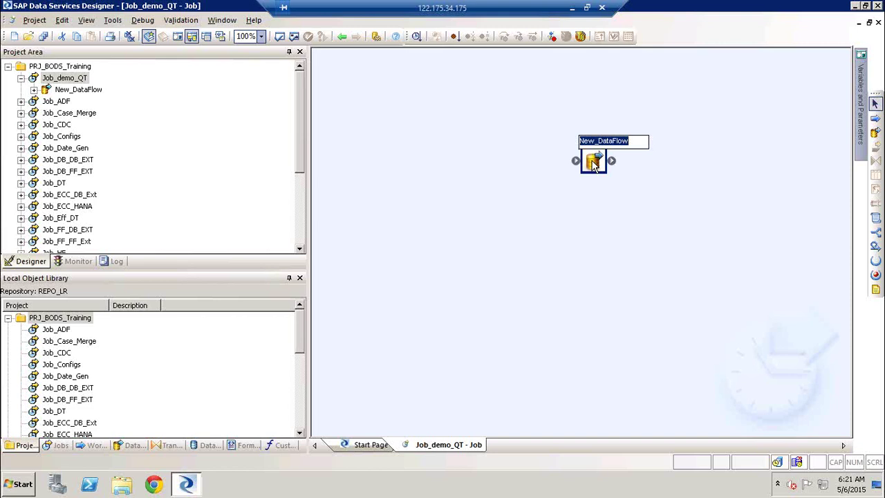
pyautogui.write('DF_')
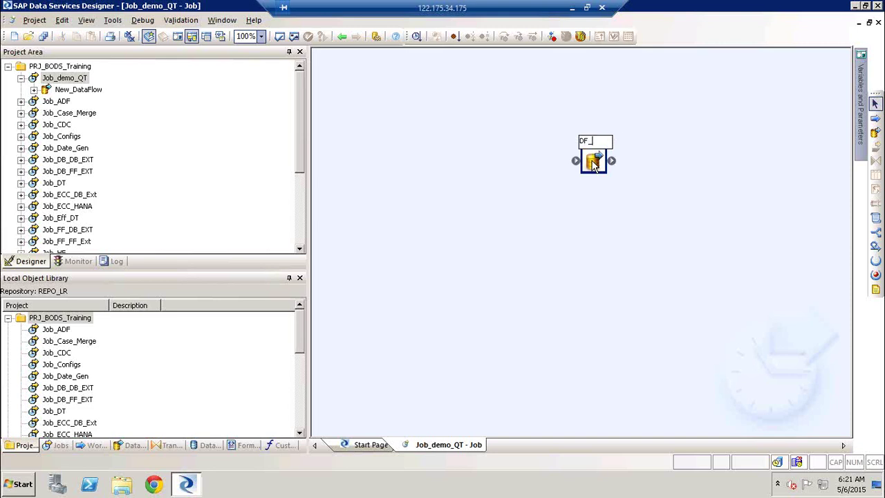
pyautogui.write('QT_DEMO')
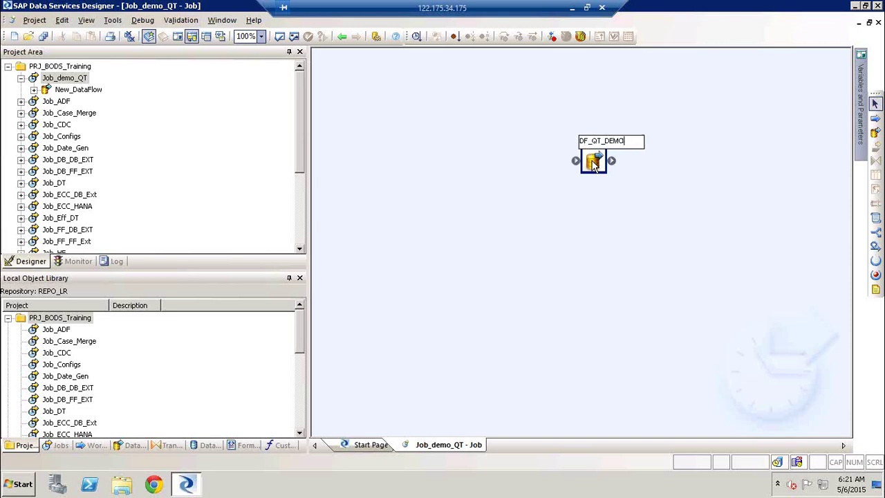
pyautogui.click(566, 255)
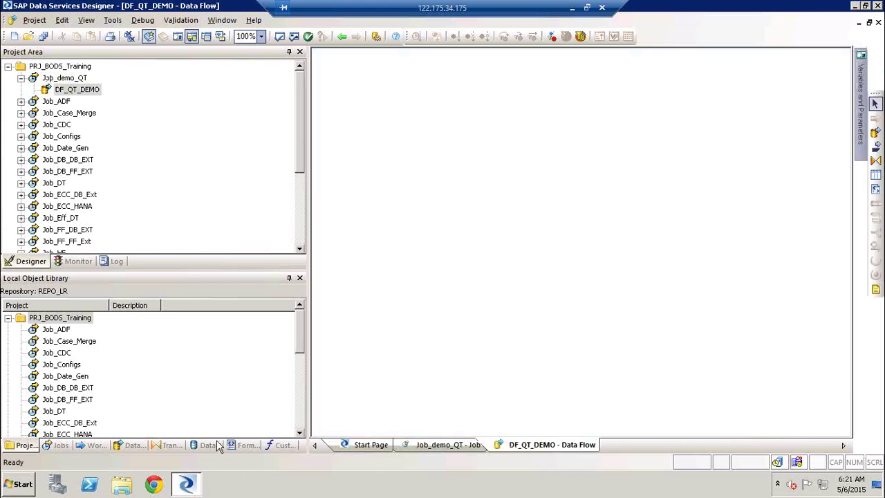
# Step: Add product_promotion_facts and promotion_lookup from DS_Source as source tables on the canvas
pyautogui.click(213, 447)
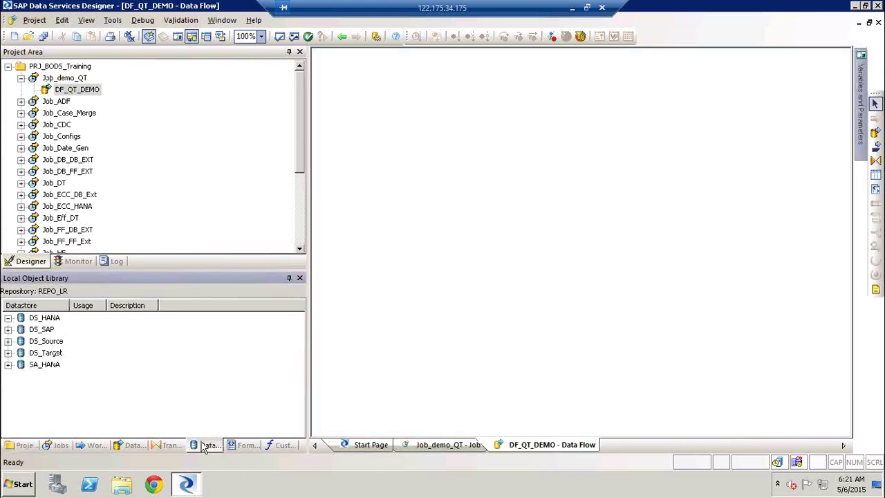
pyautogui.click(7, 342)
pyautogui.click(21, 364)
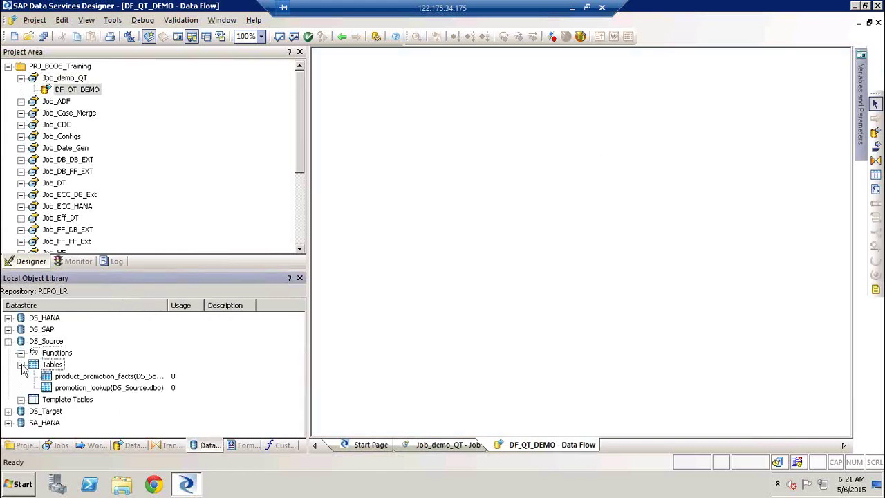
pyautogui.click(76, 389)
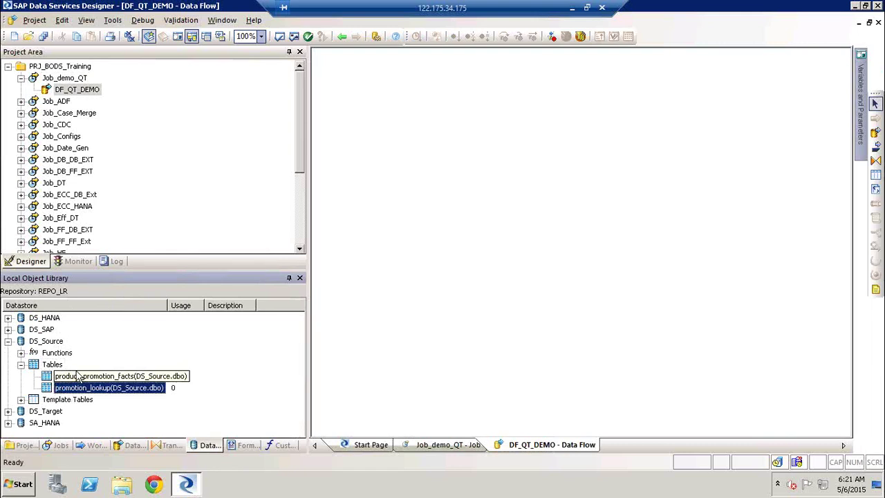
pyautogui.moveTo(77, 379); pyautogui.dragTo(359, 144)
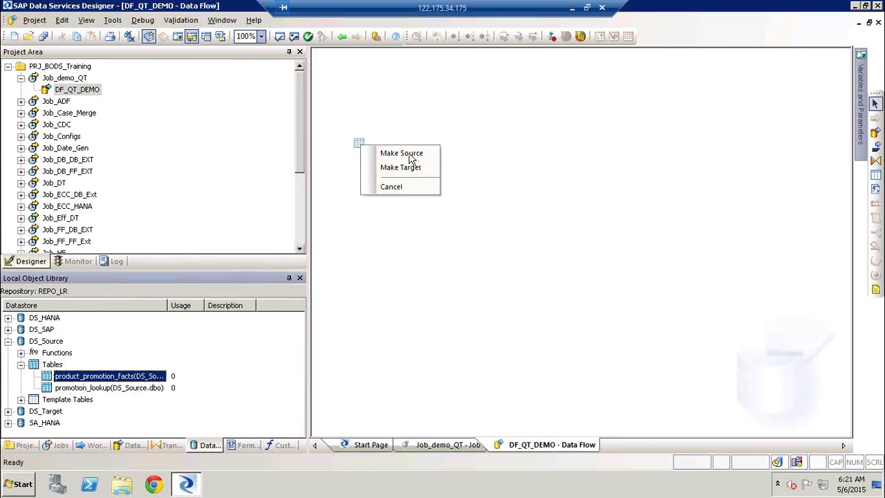
pyautogui.click(411, 153)
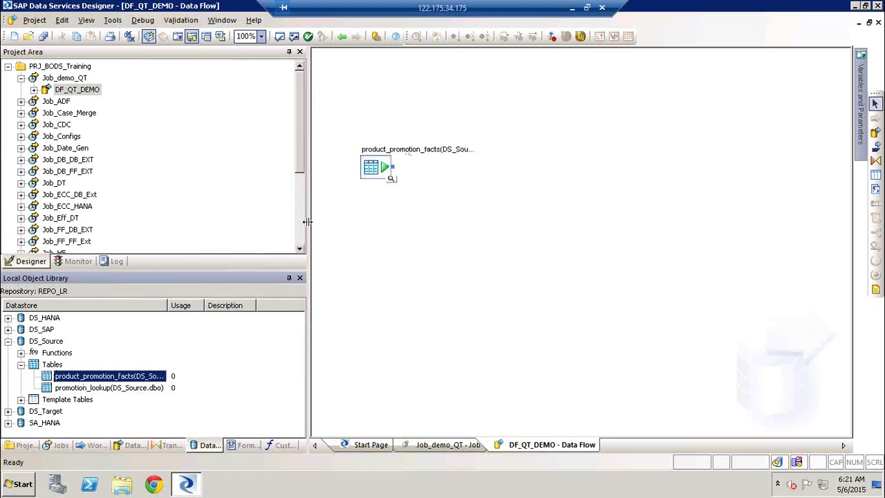
pyautogui.moveTo(308, 227); pyautogui.dragTo(251, 223)
pyautogui.moveTo(83, 388); pyautogui.dragTo(320, 221)
pyautogui.click(354, 225)
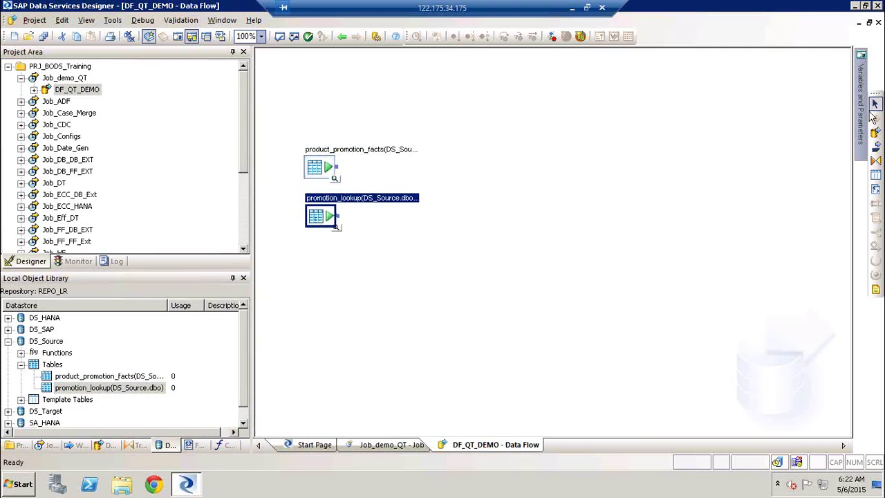
# Step: Add a Query transform and connect both source tables into it
pyautogui.click(877, 161)
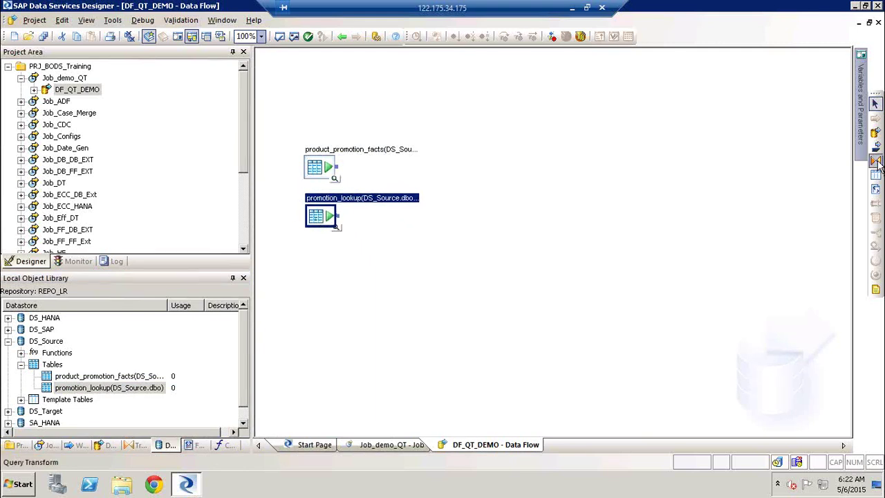
pyautogui.click(447, 181)
pyautogui.moveTo(338, 167); pyautogui.dragTo(458, 200)
pyautogui.moveTo(338, 216); pyautogui.dragTo(459, 202)
# Step: Map the six product_promotion_facts columns through Promotion_cost to the Query output
pyautogui.doubleClick(470, 184)
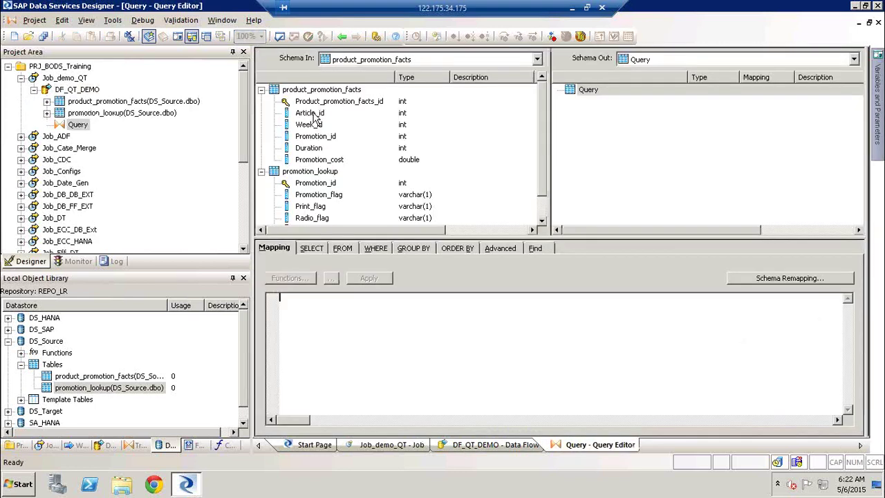
pyautogui.click(309, 102)
pyautogui.keyDown('shift'); pyautogui.click(319, 159); pyautogui.keyUp('shift')
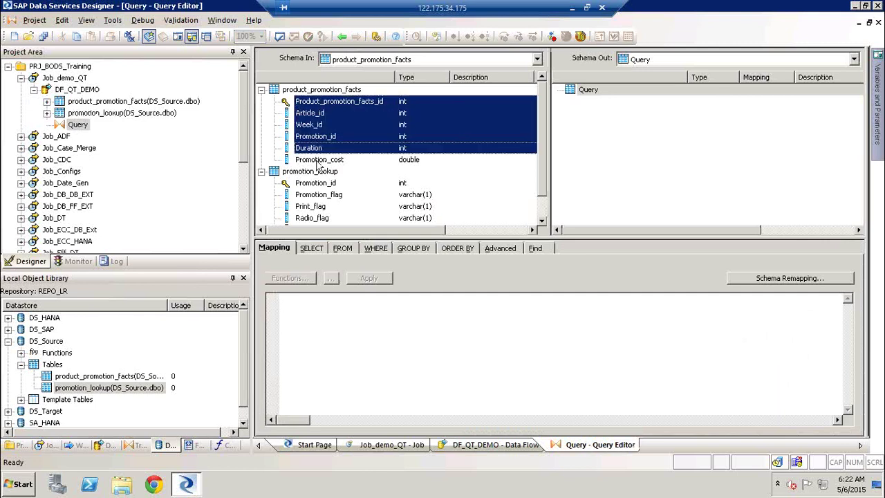
pyautogui.rightClick(315, 138)
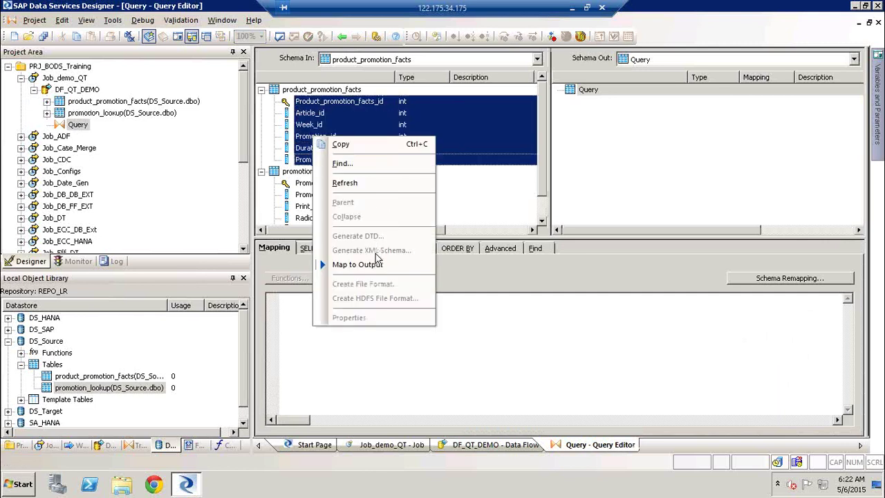
pyautogui.click(378, 266)
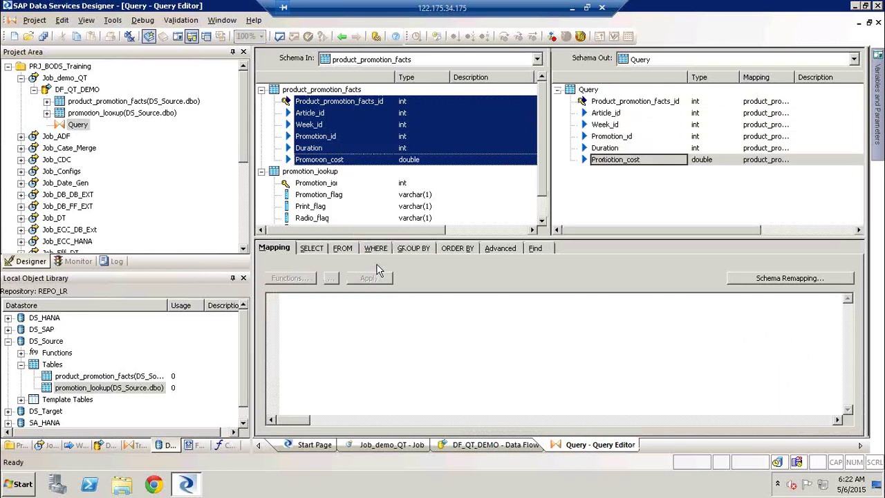
# Step: Map the five promotion_lookup flag columns to the output and show the SELECT options
pyautogui.click(367, 195)
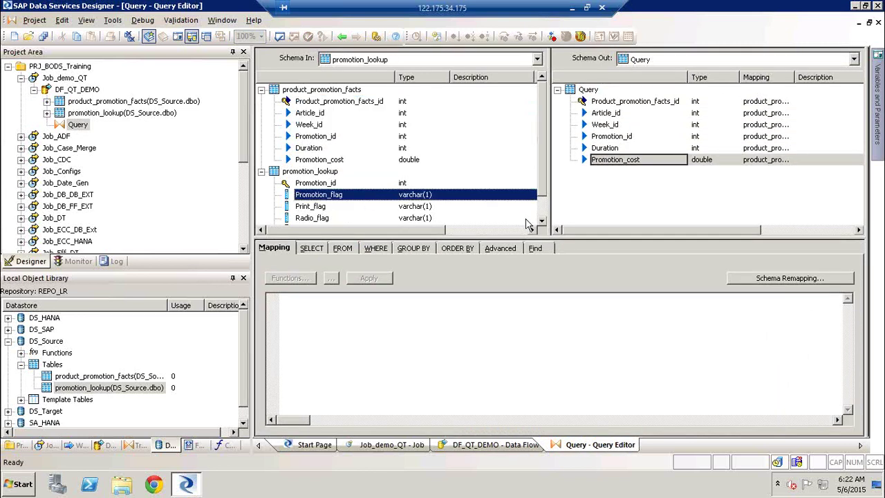
pyautogui.click(542, 224)
pyautogui.click(542, 224)
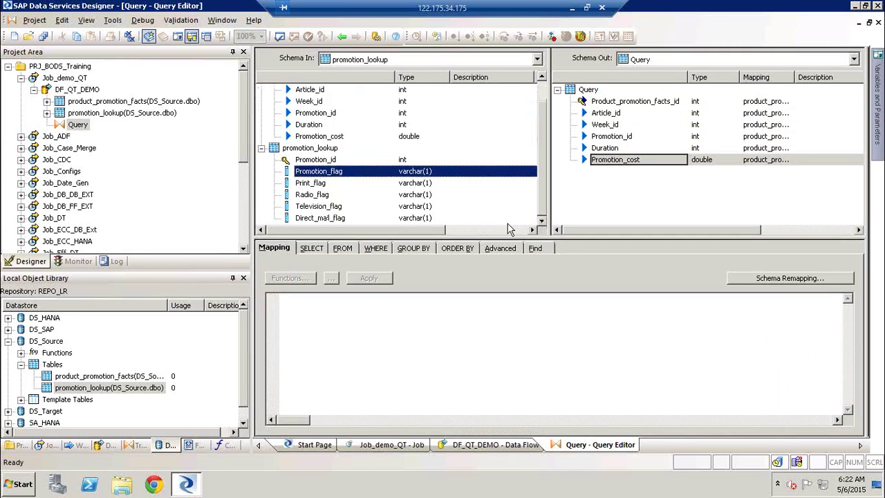
pyautogui.keyDown('shift'); pyautogui.click(331, 220); pyautogui.keyUp('shift')
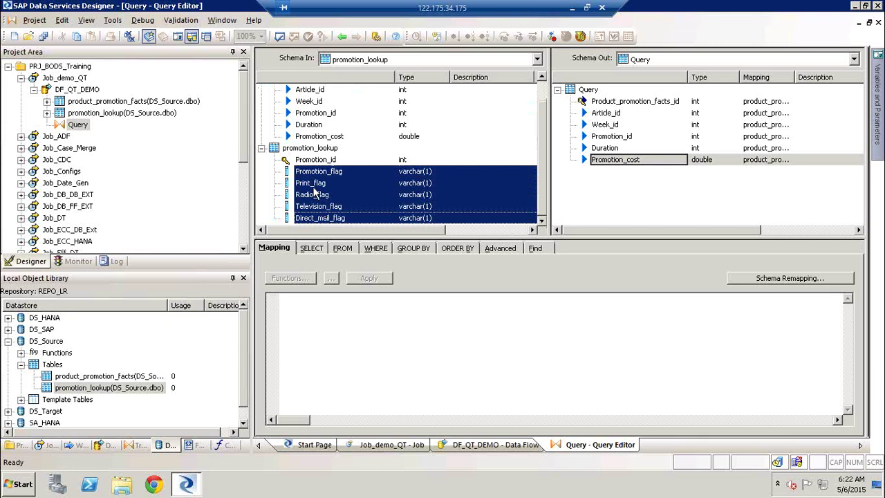
pyautogui.rightClick(315, 195)
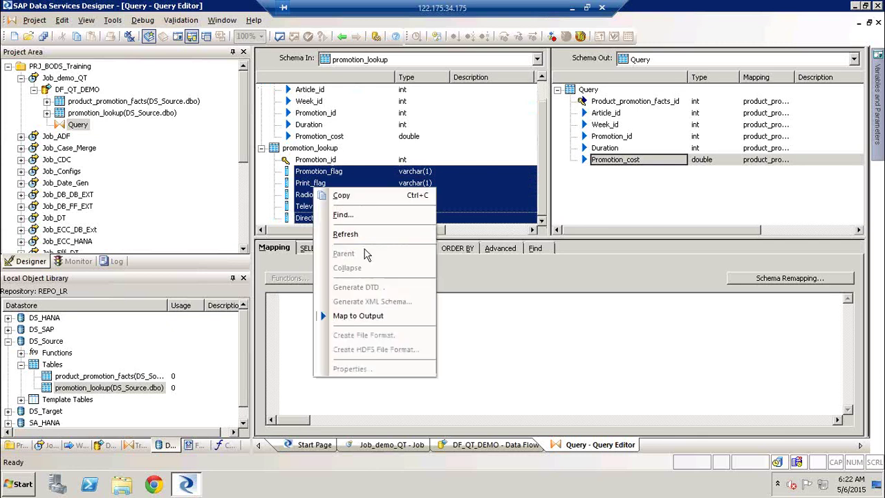
pyautogui.click(377, 316)
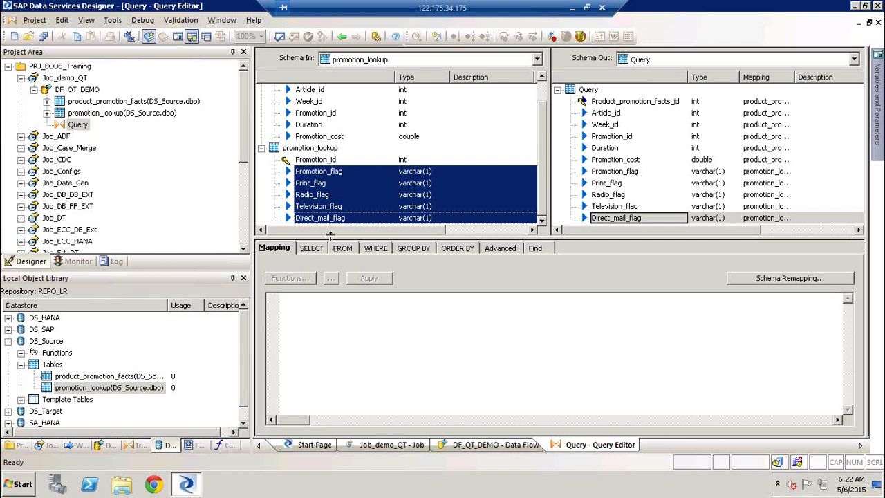
pyautogui.moveTo(331, 236); pyautogui.dragTo(330, 221)
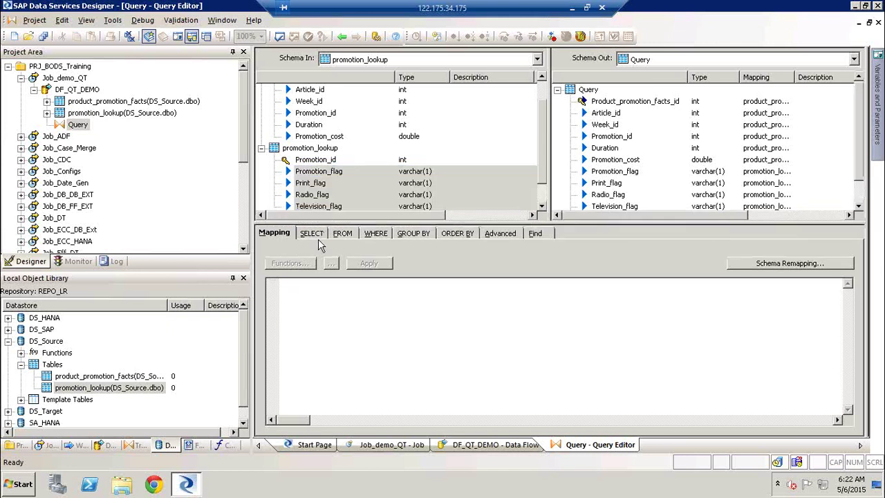
pyautogui.click(313, 233)
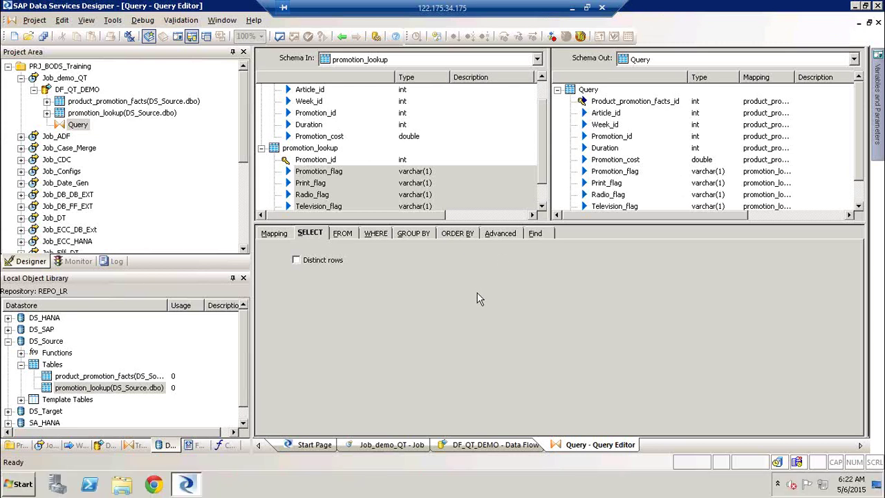
# Step: Launch Microsoft Excel from the Run prompt with 'excel'
pyautogui.press('super+r')
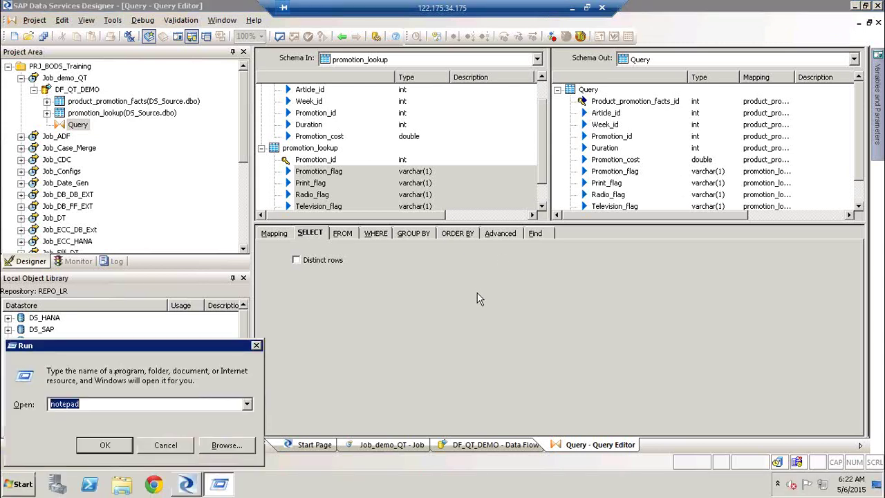
pyautogui.write('excel')
pyautogui.press('Return')
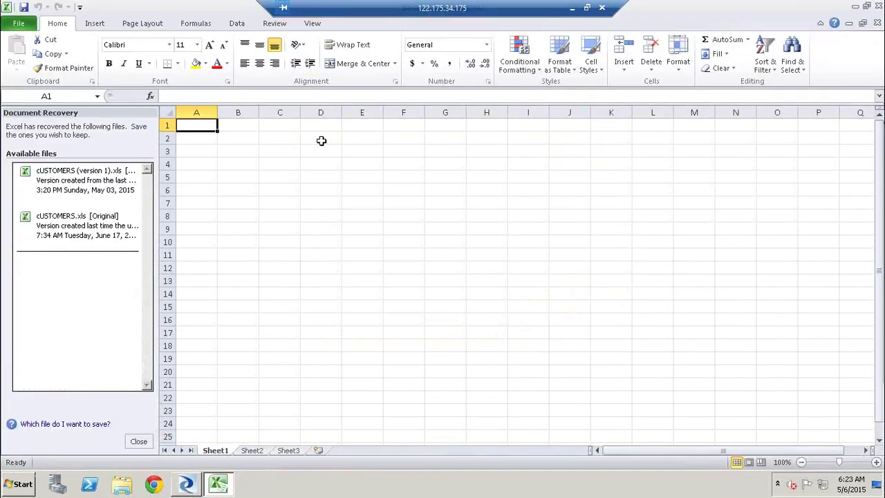
# Step: Select cell D2 and begin typing the first header
pyautogui.click(321, 141)
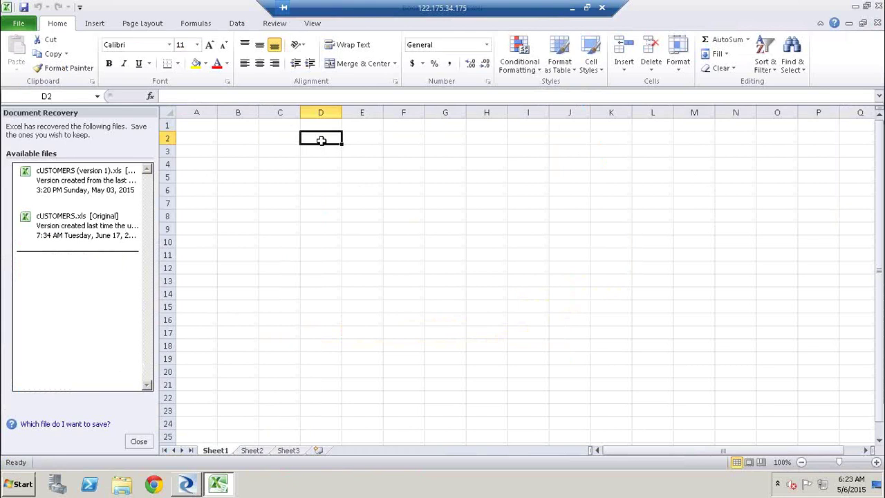
pyautogui.write('DMC')
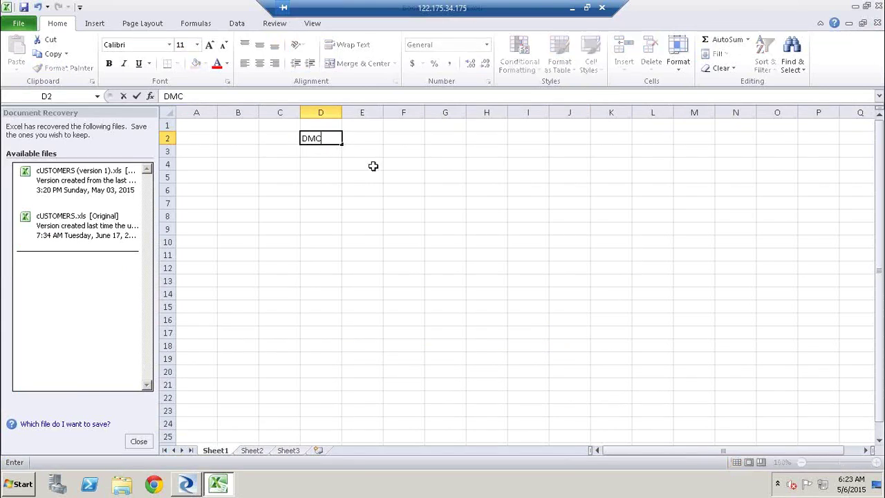
pyautogui.press('BackSpace')
pyautogui.press('BackSpace')
# Step: Enter the headers EMP#, Name, Sal and Desig in D2:G2
pyautogui.write('i')
pyautogui.press('BackSpace')
pyautogui.press('BackSpace')
pyautogui.write('EMO')
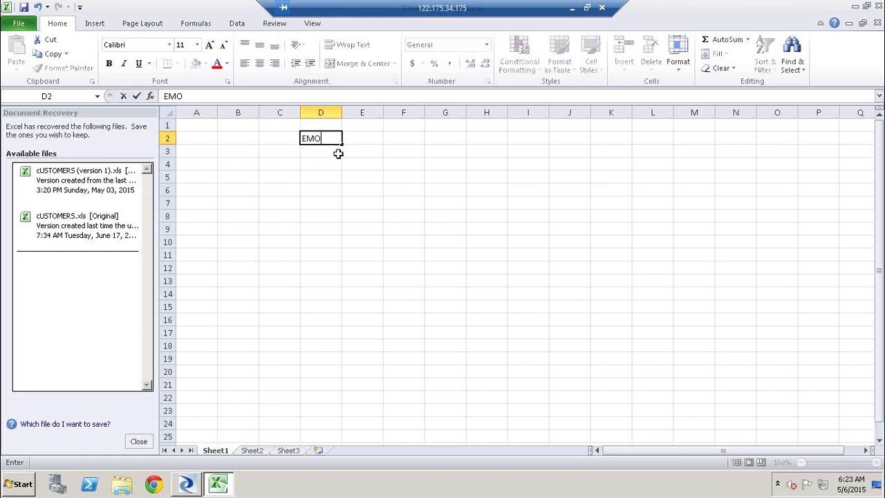
pyautogui.press('BackSpace')
pyautogui.write('p')
pyautogui.press('BackSpace')
pyautogui.write('P')
pyautogui.press('Tab')
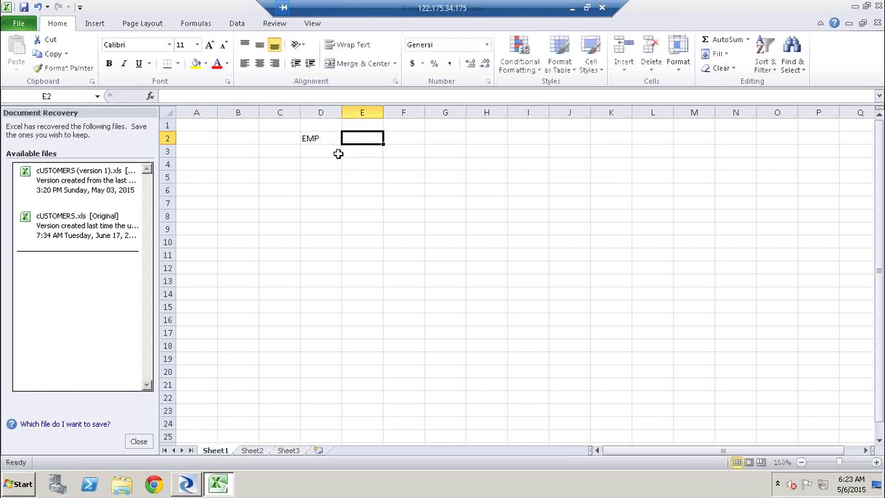
pyautogui.write('Nam')
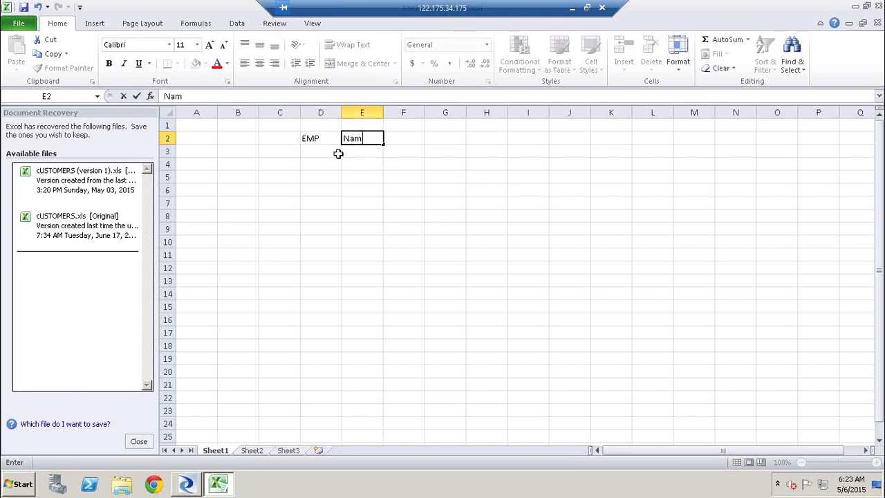
pyautogui.click(330, 140)
pyautogui.doubleClick(331, 140)
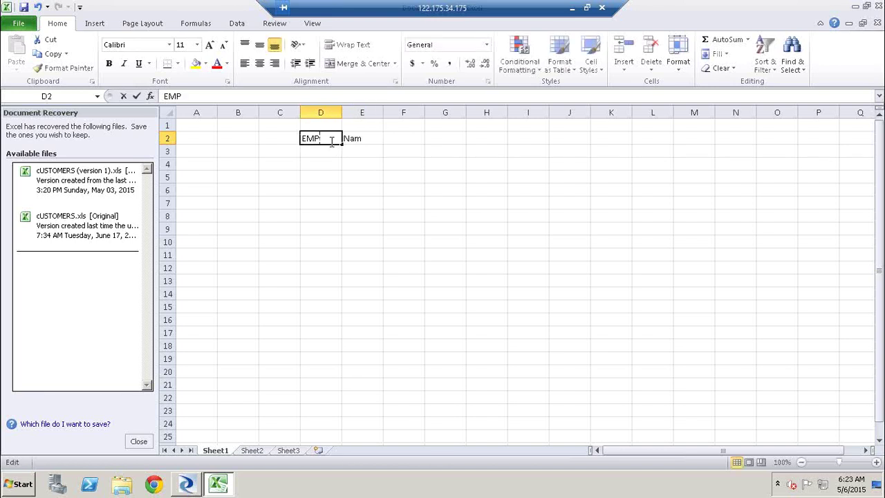
pyautogui.write('#')
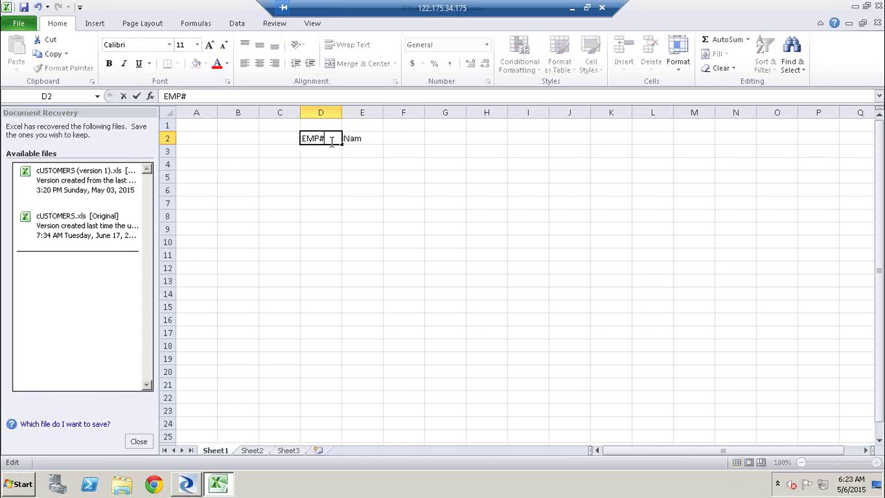
pyautogui.press('Tab')
pyautogui.write('Name')
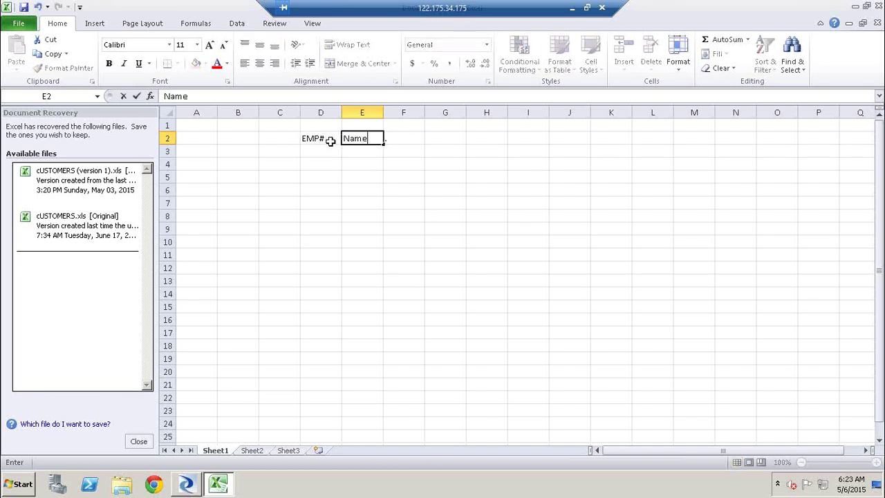
pyautogui.press('Tab')
pyautogui.write('Sal')
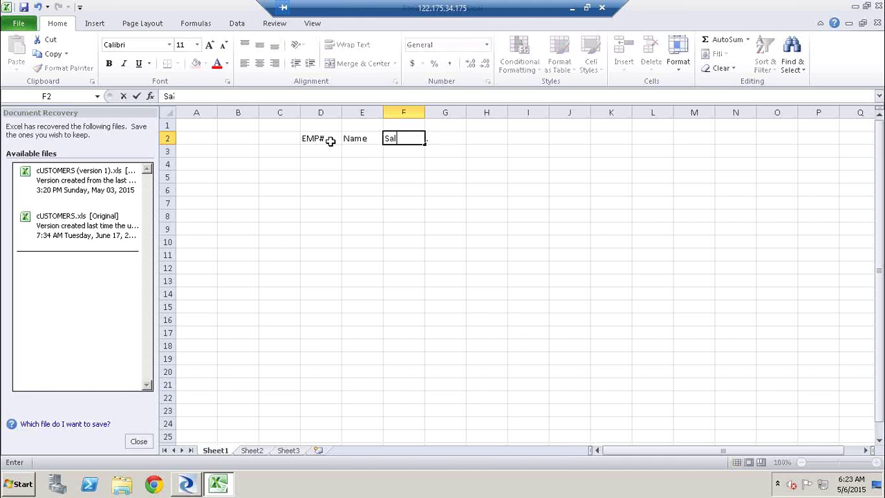
pyautogui.press('Tab')
pyautogui.write('Desig')
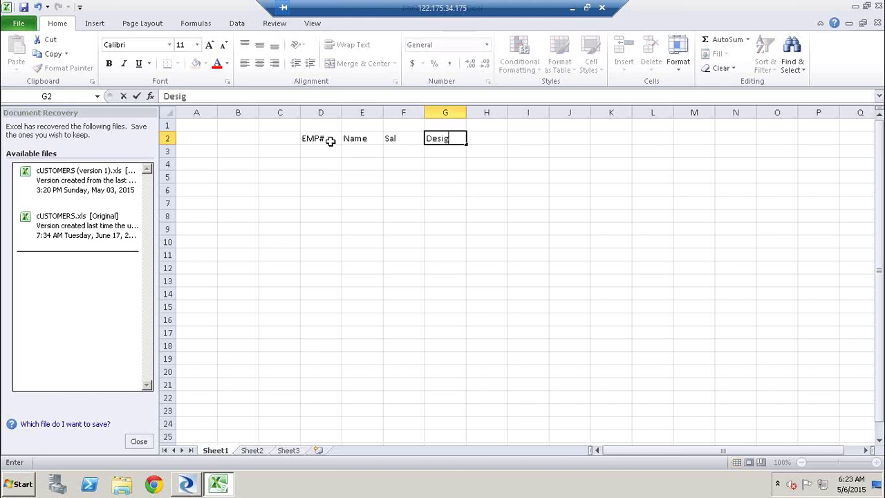
pyautogui.press('Return')
# Step: Fill the first data row with 1000, an employee name, 10k and Mgr
pyautogui.press('Left')
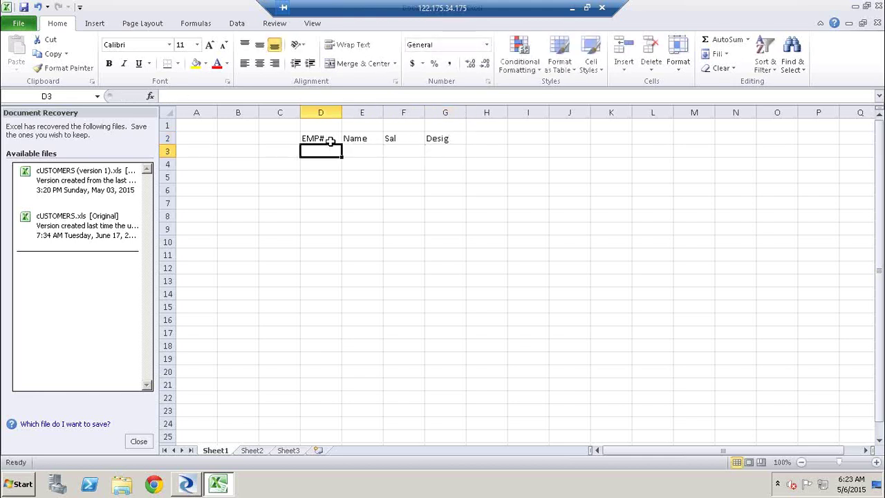
pyautogui.write('1000')
pyautogui.press('Tab')
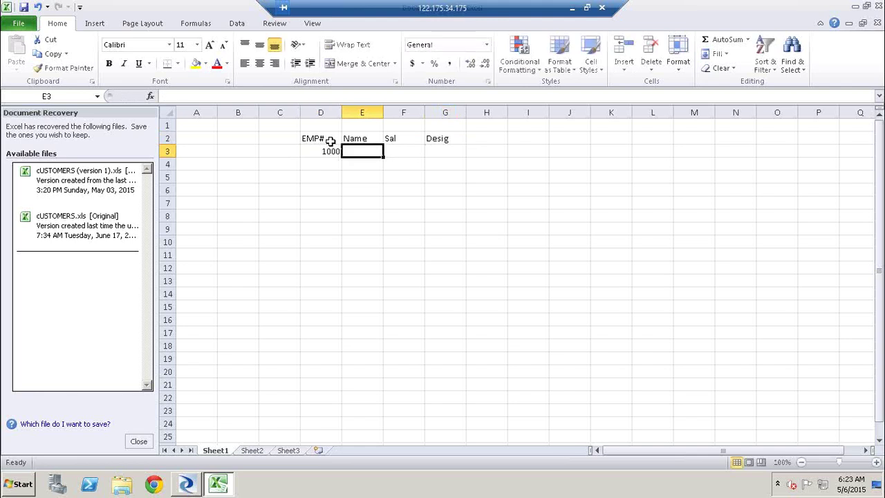
pyautogui.write('Samuel')
pyautogui.press('Tab')
pyautogui.write('10k')
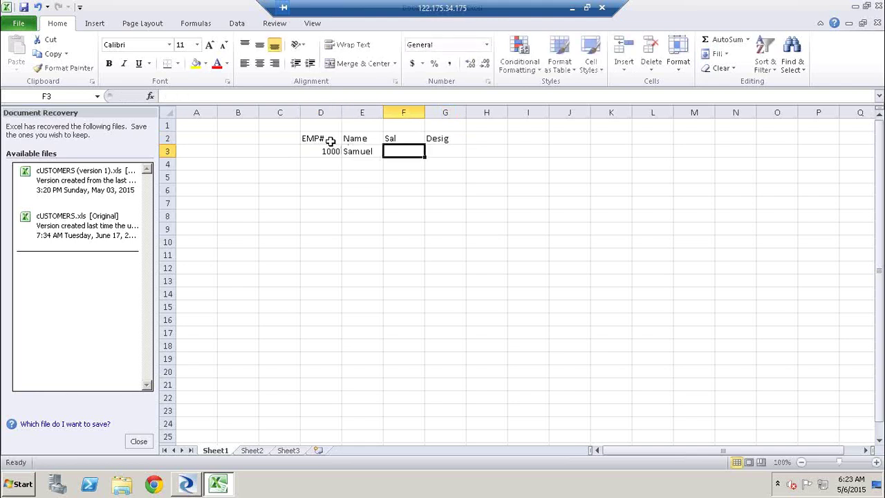
pyautogui.press('Tab')
pyautogui.write('Mgr')
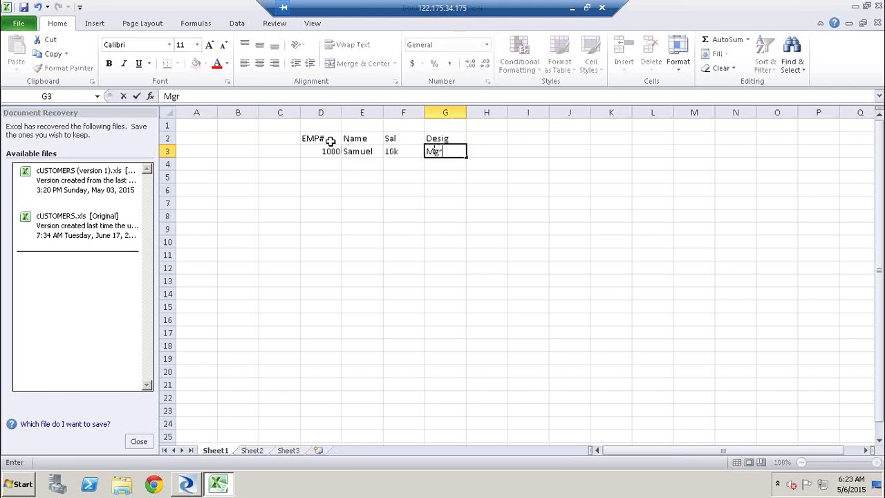
pyautogui.press('Return')
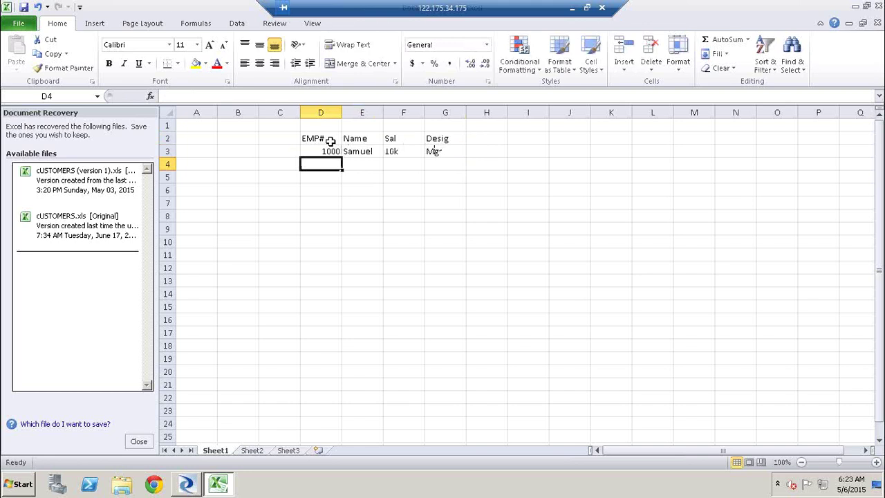
# Step: Add a second row with 1000, the same employee name, 10K and Mgr
pyautogui.write('1000')
pyautogui.press('Tab')
pyautogui.write('Sam')
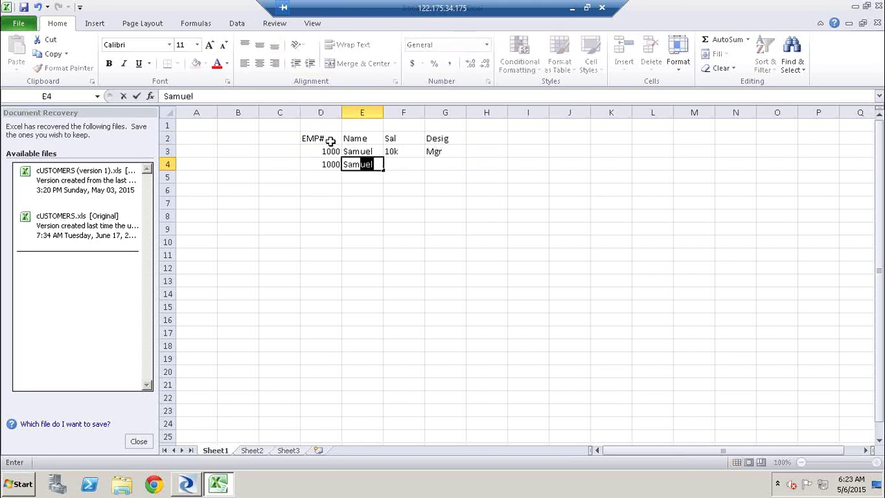
pyautogui.write('uel')
pyautogui.press('Tab')
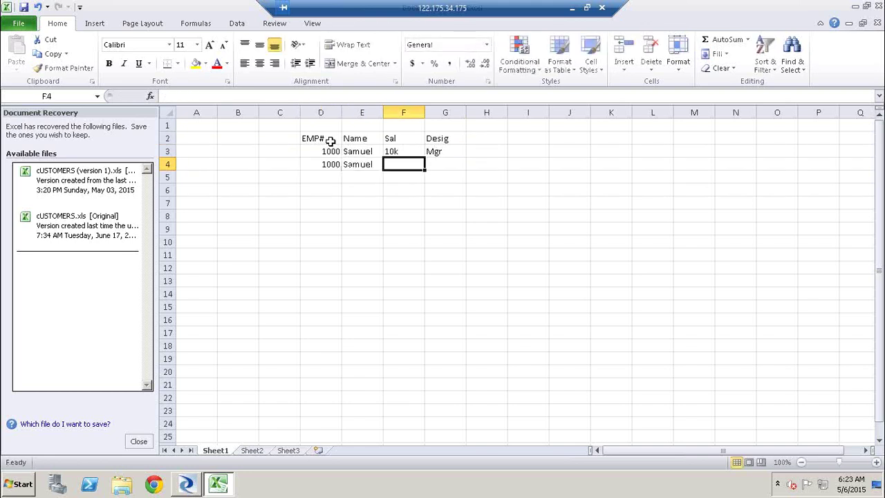
pyautogui.write('10K')
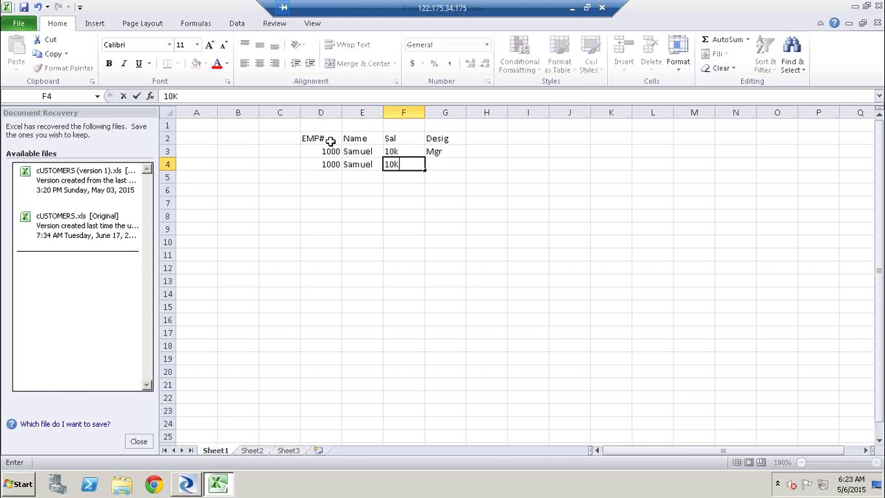
pyautogui.write(' Mger')
pyautogui.press('BackSpace')
pyautogui.press('BackSpace')
pyautogui.press('BackSpace')
pyautogui.press('BackSpace')
pyautogui.press('BackSpace')
pyautogui.press('Tab')
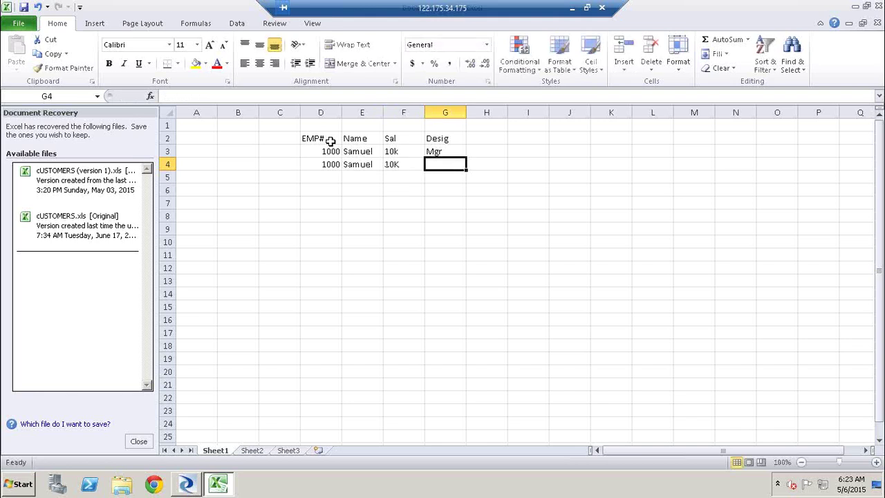
pyautogui.write('Mgr')
pyautogui.press('Tab')
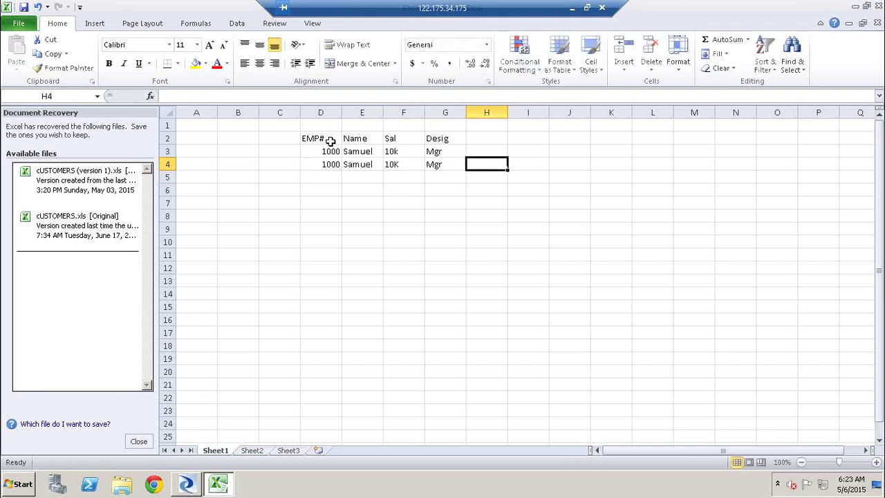
pyautogui.click(270, 193)
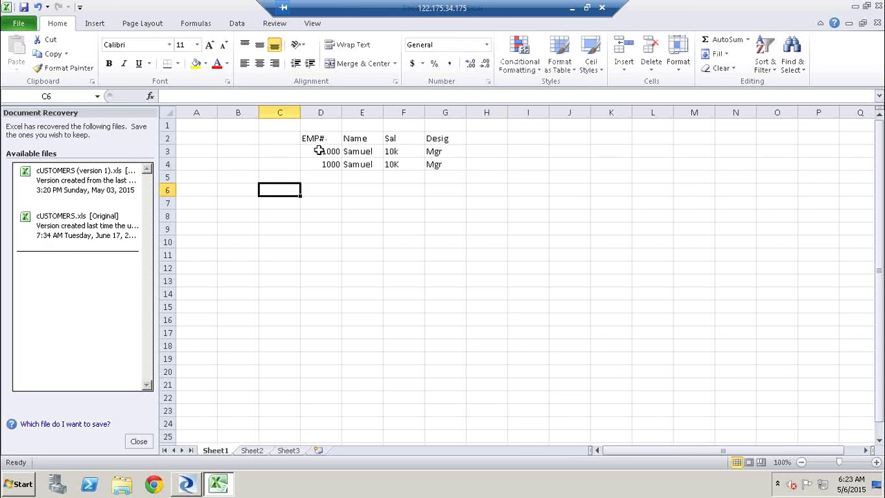
# Step: Close Excel's Document Recovery pane and discard the recovered files
pyautogui.moveTo(319, 150); pyautogui.dragTo(441, 164)
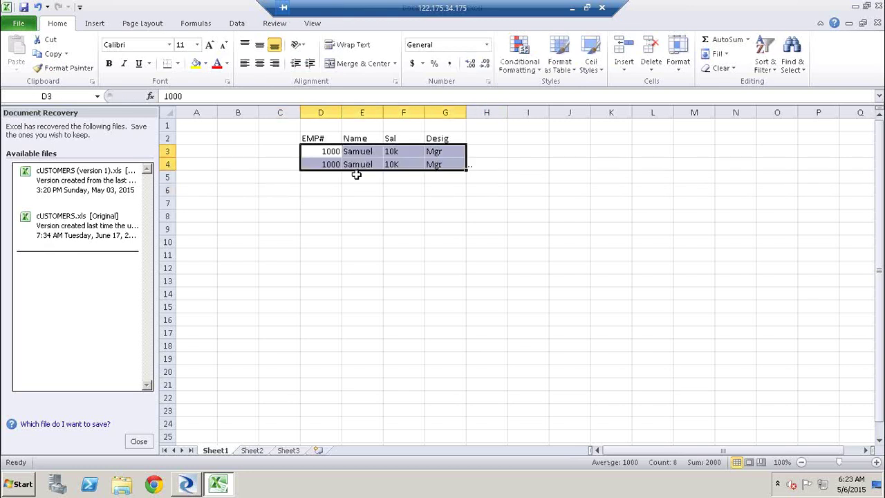
pyautogui.click(138, 442)
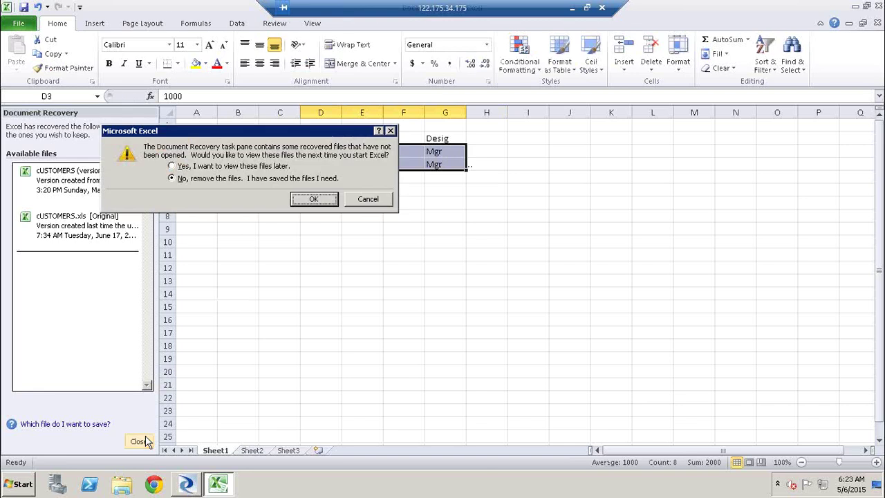
pyautogui.click(318, 197)
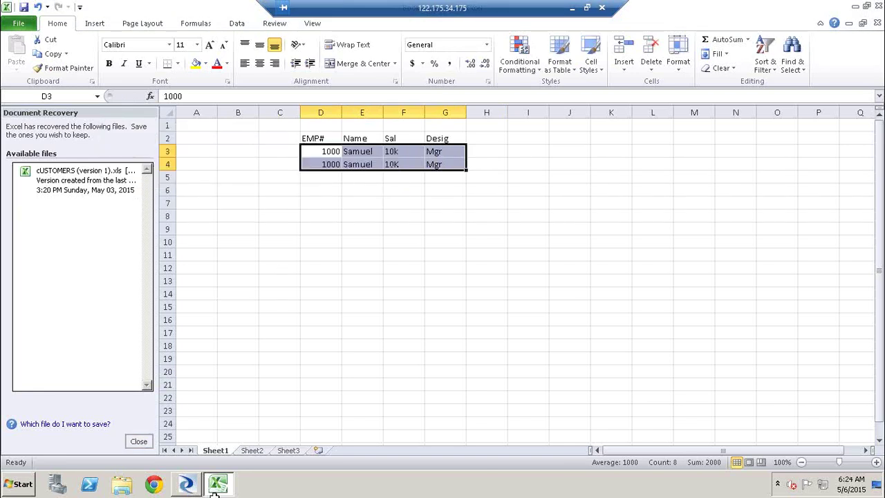
# Step: Select the first data row D3:G3 of the employee table
pyautogui.hotkey('alt', 'Tab')
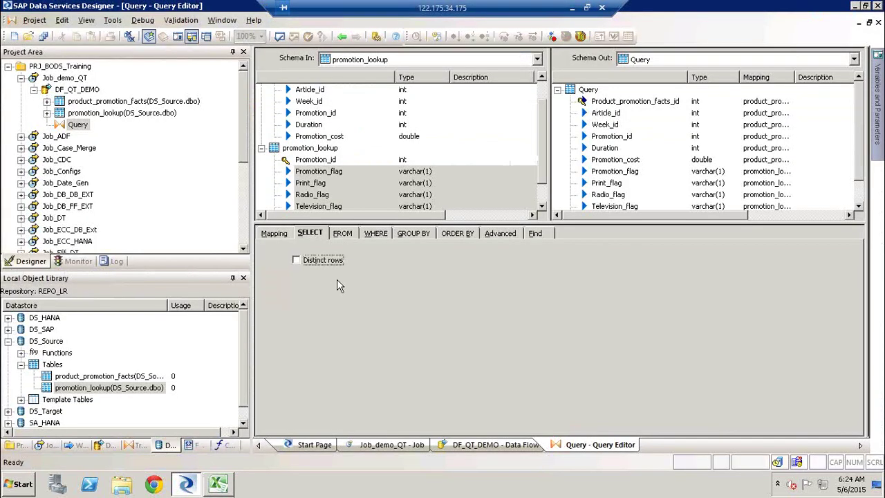
pyautogui.hotkey('alt', 'Tab')
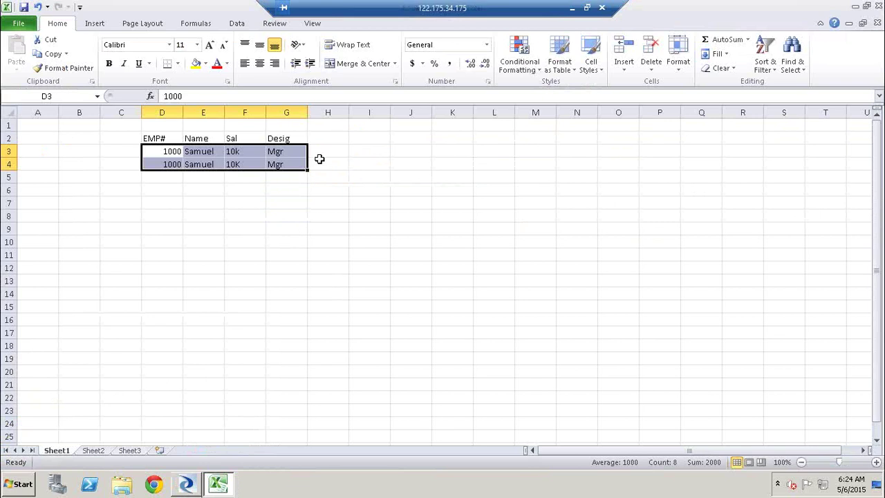
pyautogui.click(316, 161)
pyautogui.click(179, 151)
pyautogui.moveTo(217, 151); pyautogui.dragTo(346, 153)
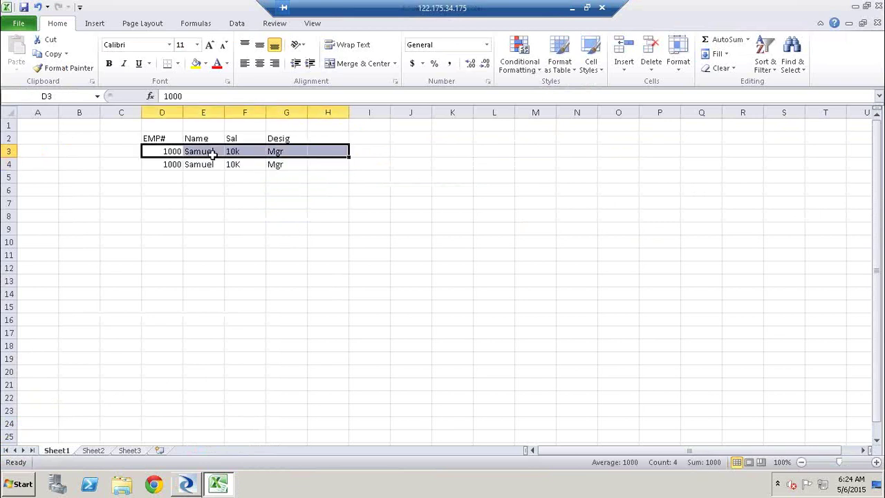
pyautogui.hotkey('alt', 'Tab')
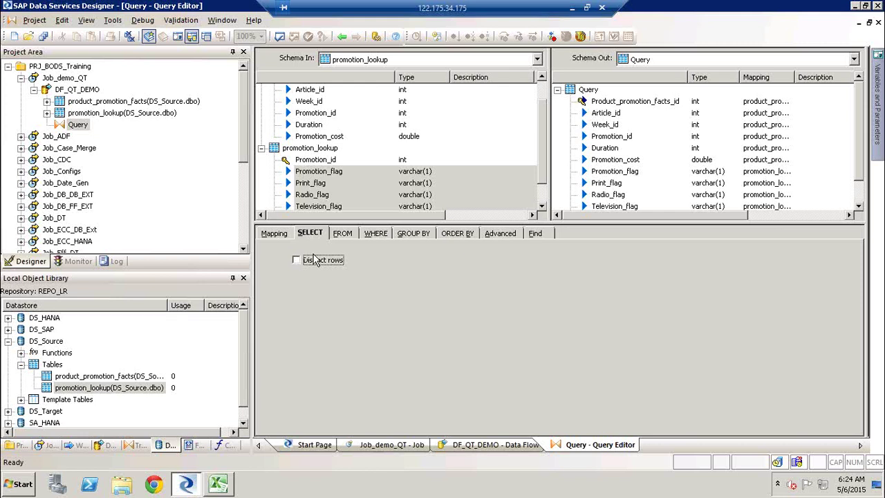
pyautogui.hotkey('alt', 'Tab')
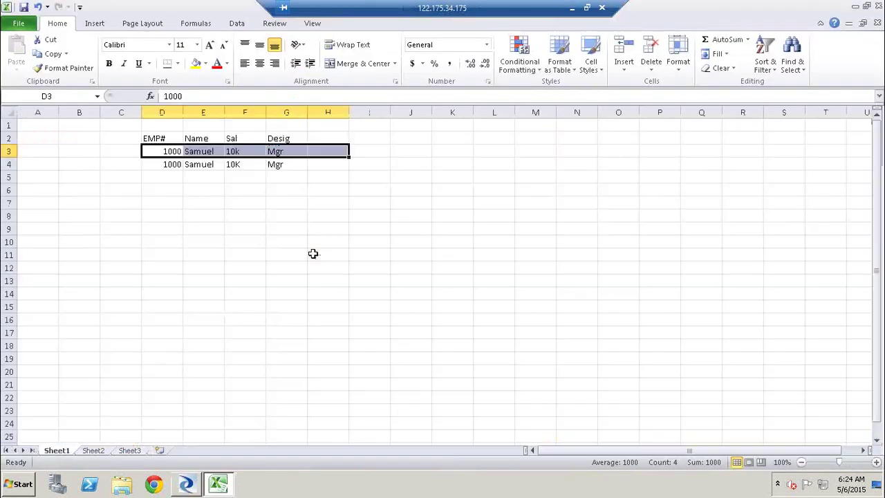
pyautogui.hotkey('alt', 'Tab')
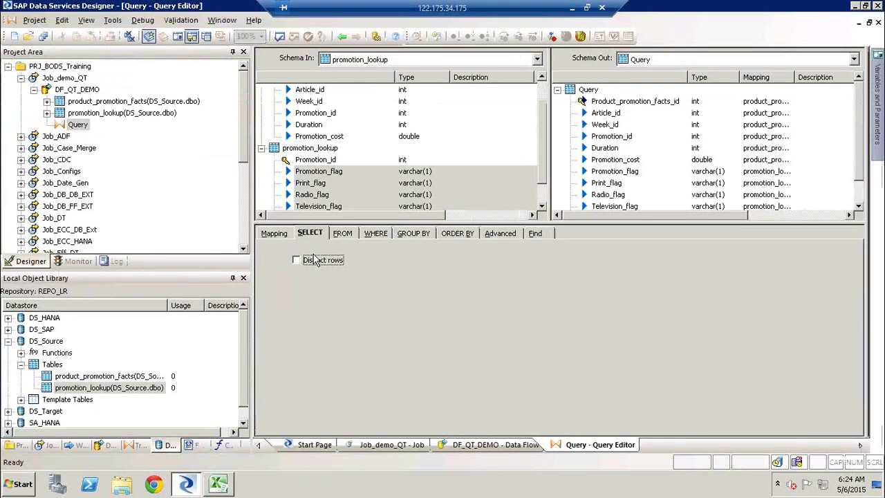
pyautogui.hotkey('alt', 'Tab')
pyautogui.click(172, 195)
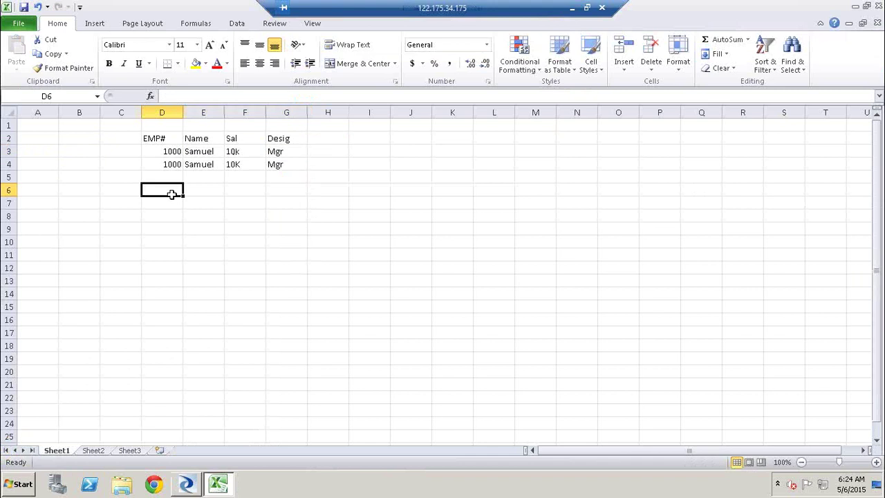
# Step: Enter 1000 and Samuel in the first incomplete row
pyautogui.write('100')
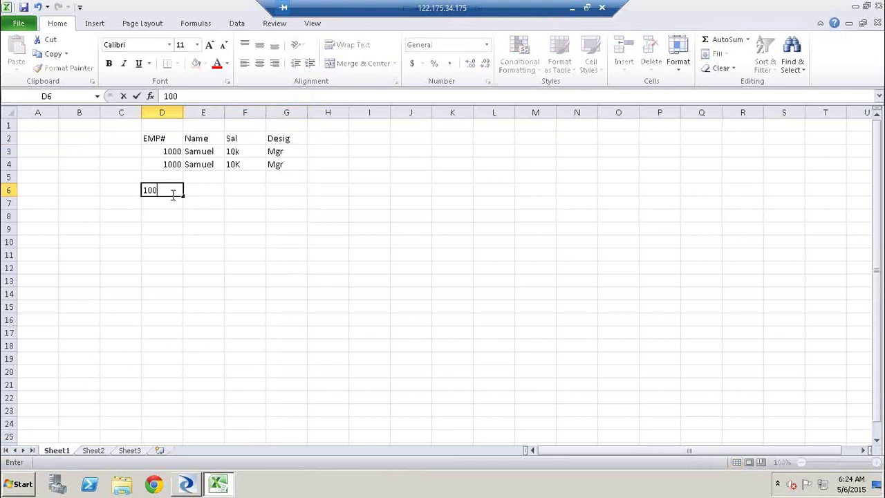
pyautogui.write('0')
pyautogui.press('Tab')
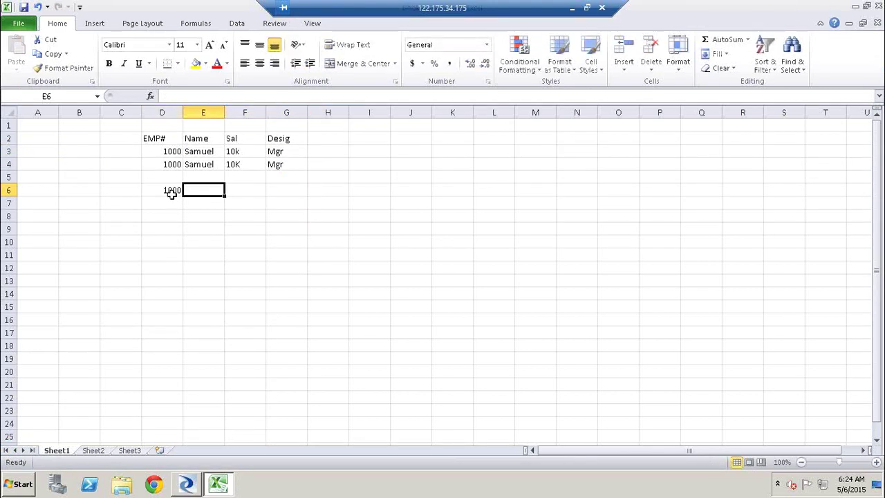
pyautogui.write('Same')
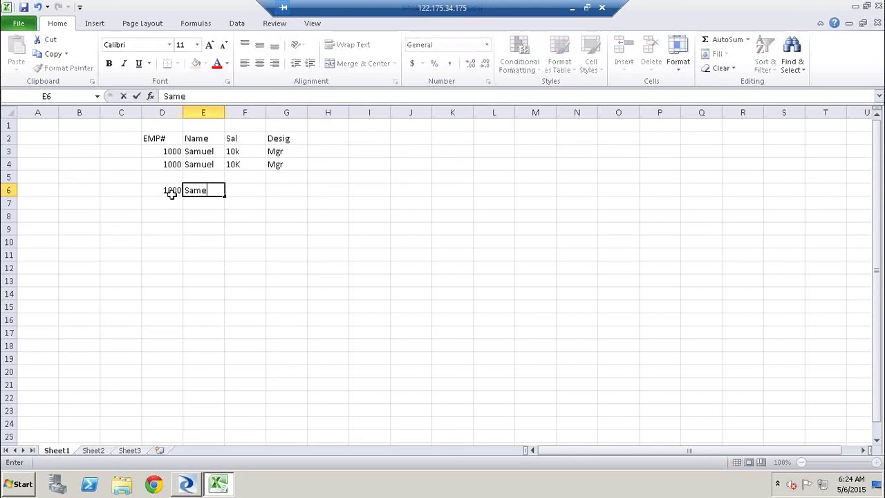
pyautogui.press('BackSpace')
pyautogui.write('uel')
pyautogui.press('Tab')
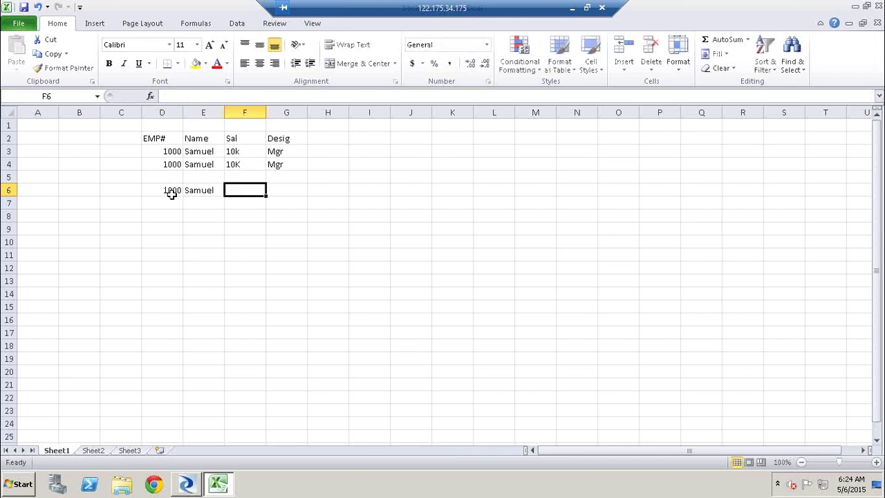
# Step: Fill the next row with 1000, 10k and Mgr, leaving the name blank
pyautogui.press('Down')
pyautogui.press('Left')
pyautogui.press('Left')
pyautogui.write('1000')
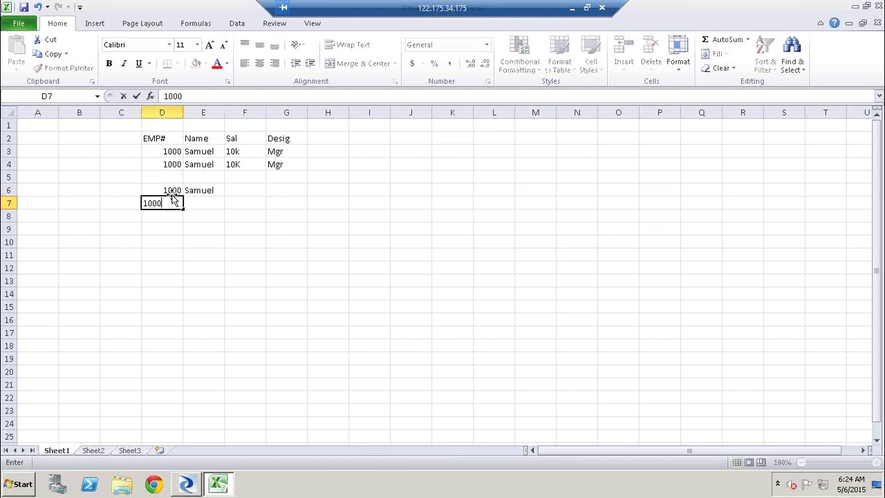
pyautogui.press('Tab')
pyautogui.press('Tab')
pyautogui.write('10k')
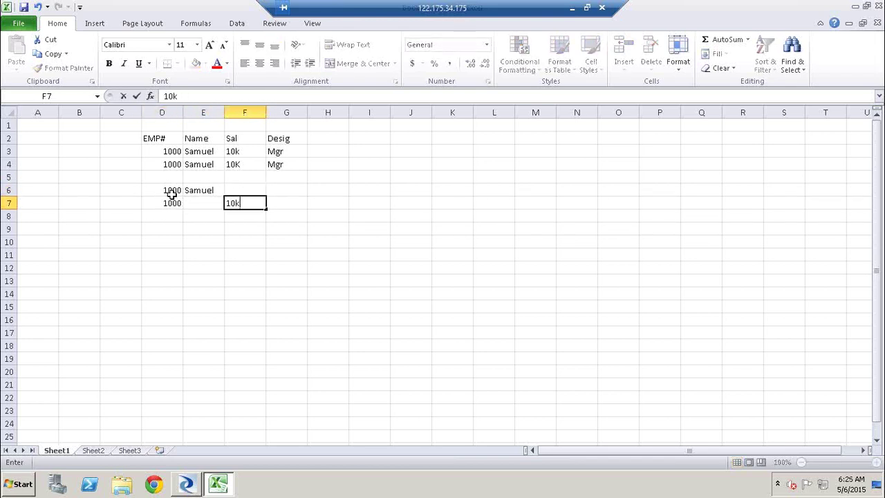
pyautogui.press('Tab')
pyautogui.write('Mger')
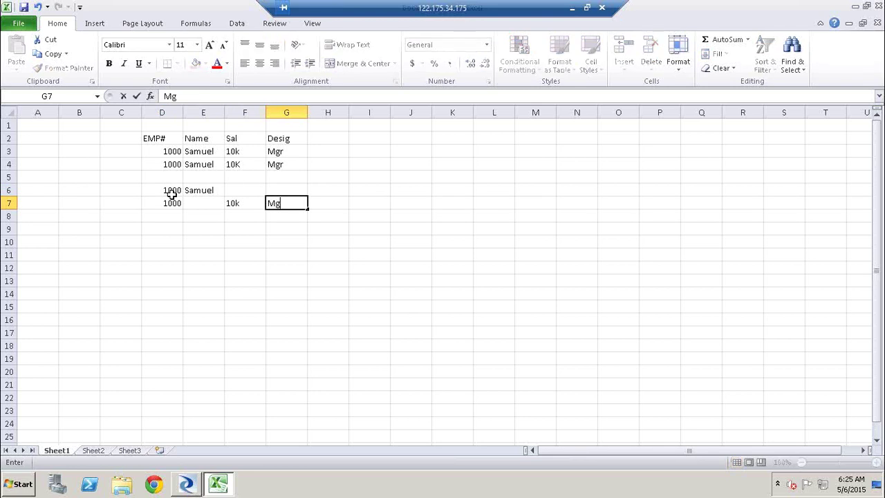
pyautogui.press('BackSpace')
pyautogui.press('BackSpace')
pyautogui.write('r')
pyautogui.press('Return')
pyautogui.press('Left')
pyautogui.press('Left')
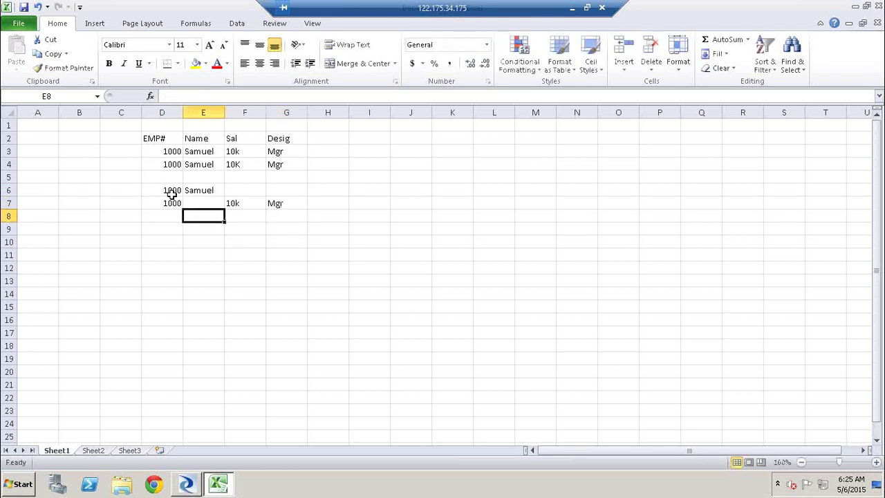
# Step: Fill row 8 with Samuel, 10k and Mgr in E8:G8
pyautogui.write('Samuel')
pyautogui.press('Tab')
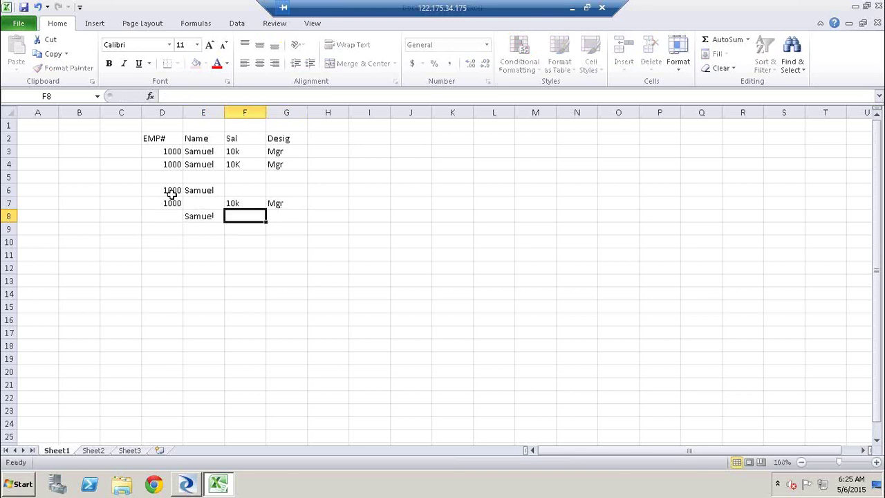
pyautogui.write('10k')
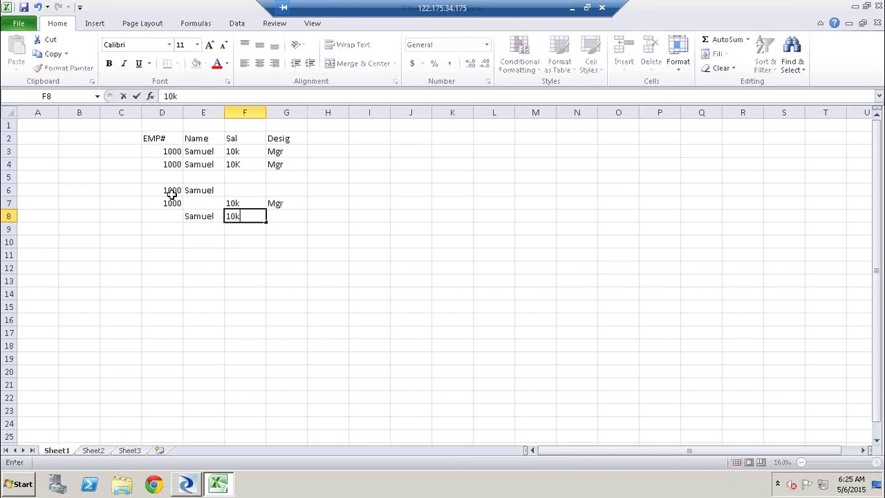
pyautogui.press('Tab')
pyautogui.write('Mgr')
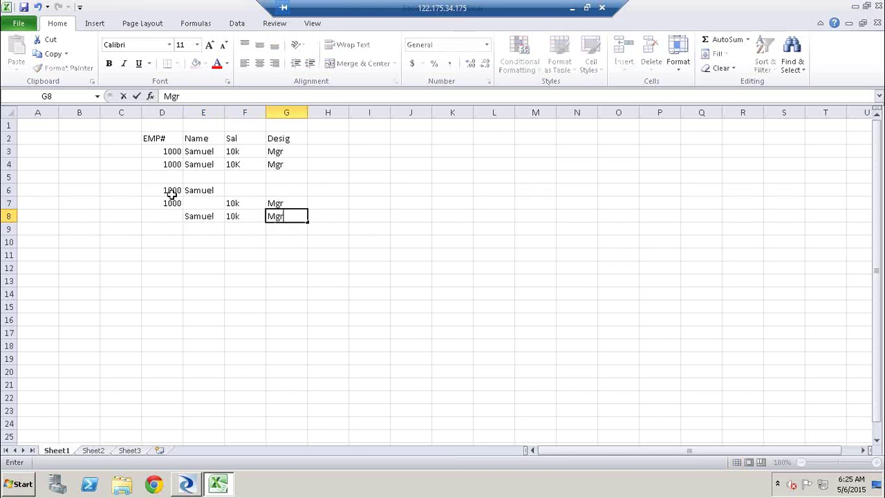
pyautogui.click(156, 279)
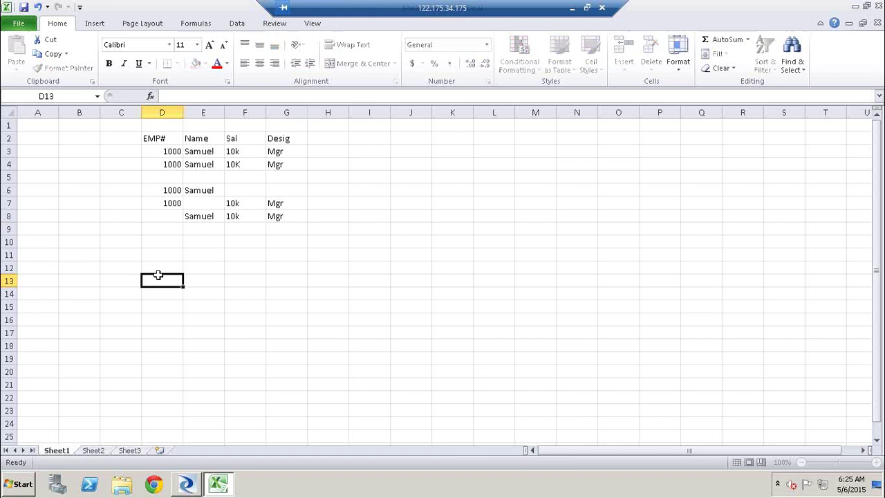
# Step: Highlight the partial rows D6:G8, then the first full row D3:G3
pyautogui.click(167, 193)
pyautogui.keyDown('shift'); pyautogui.click(270, 214); pyautogui.keyUp('shift')
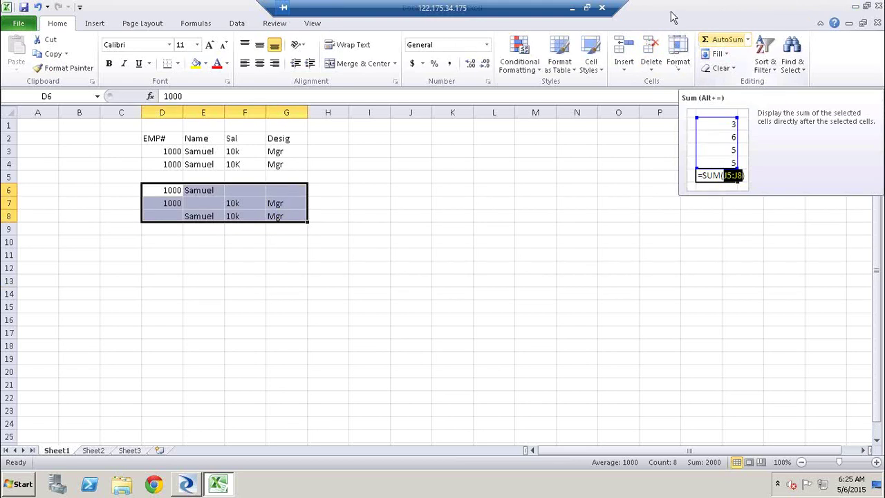
pyautogui.click(297, 252)
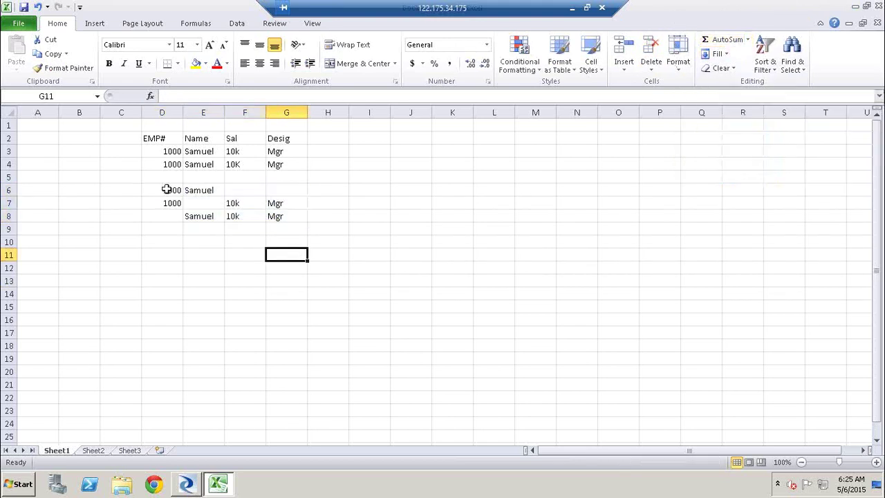
pyautogui.moveTo(164, 191); pyautogui.dragTo(269, 213)
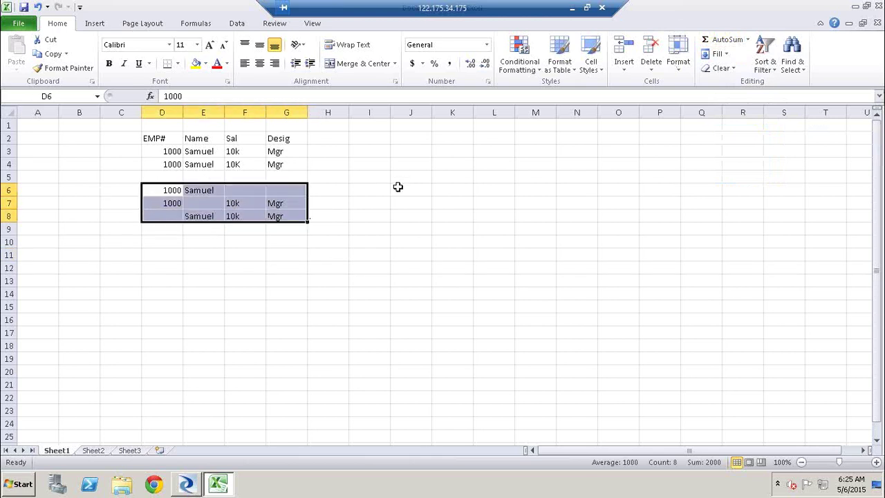
pyautogui.click(358, 199)
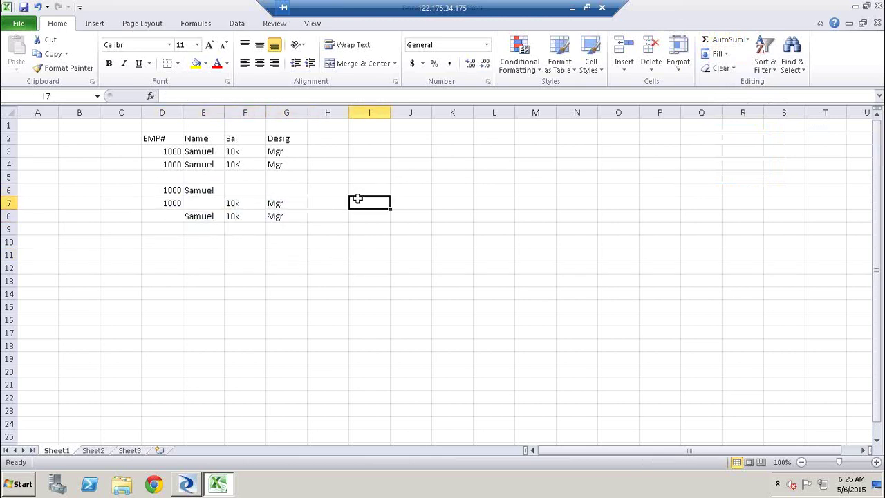
pyautogui.click(174, 190)
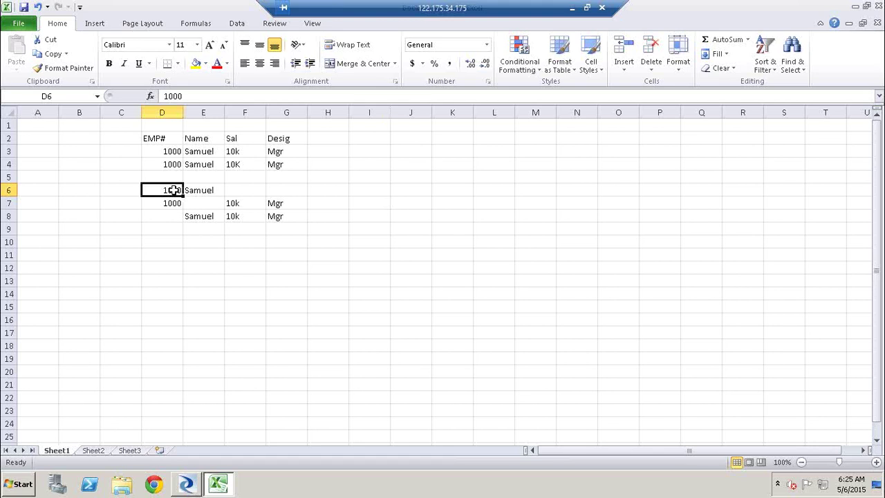
pyautogui.click(168, 151)
pyautogui.moveTo(168, 151); pyautogui.dragTo(292, 145)
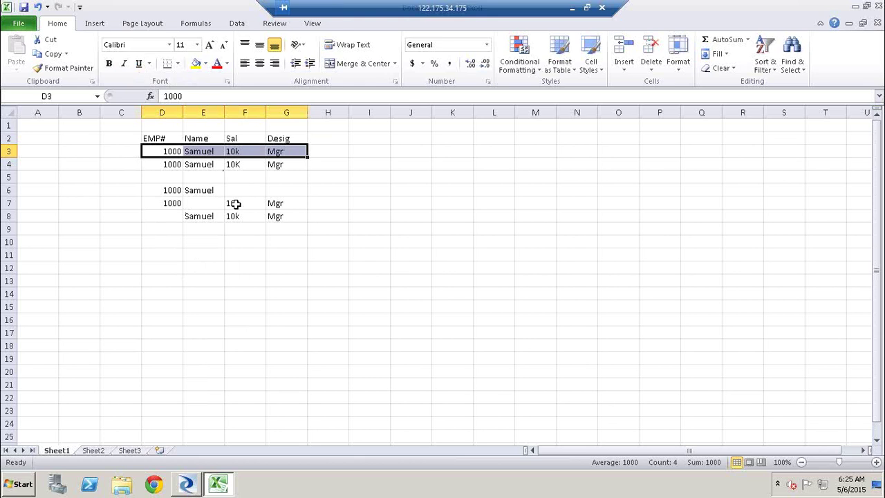
# Step: Mark cell H3 with a D beside the first full row
pyautogui.click(323, 151)
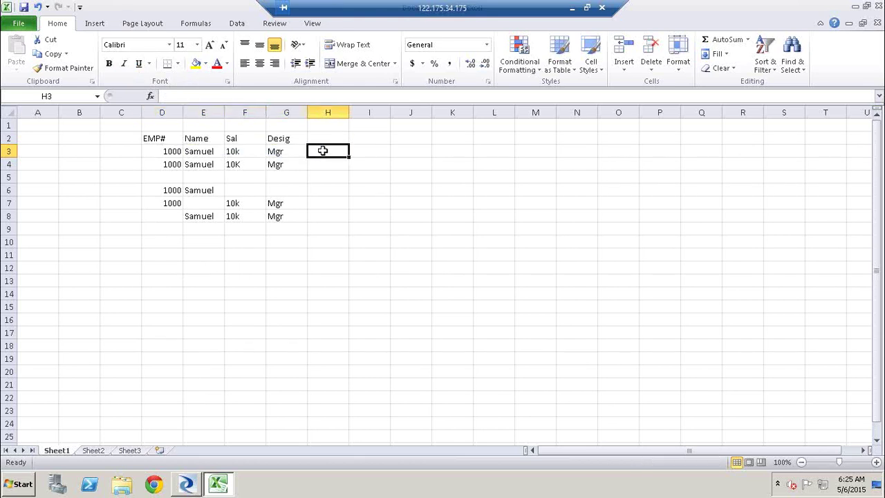
pyautogui.write('D')
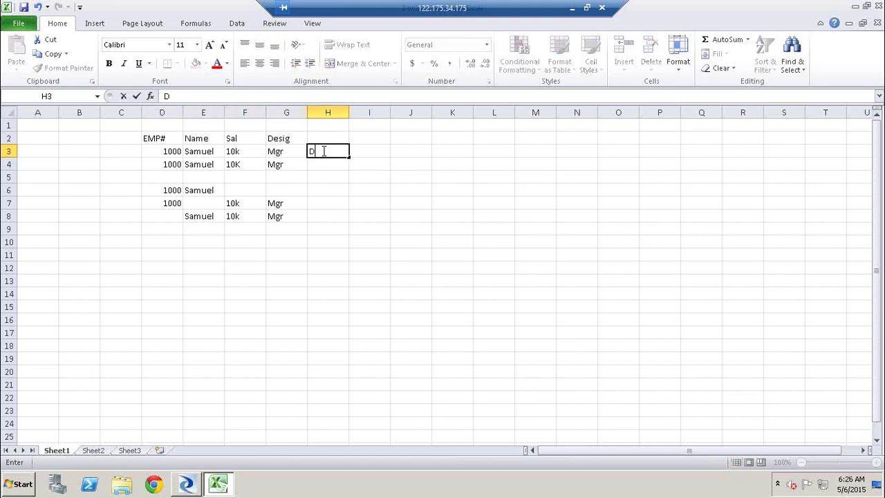
pyautogui.click(145, 190)
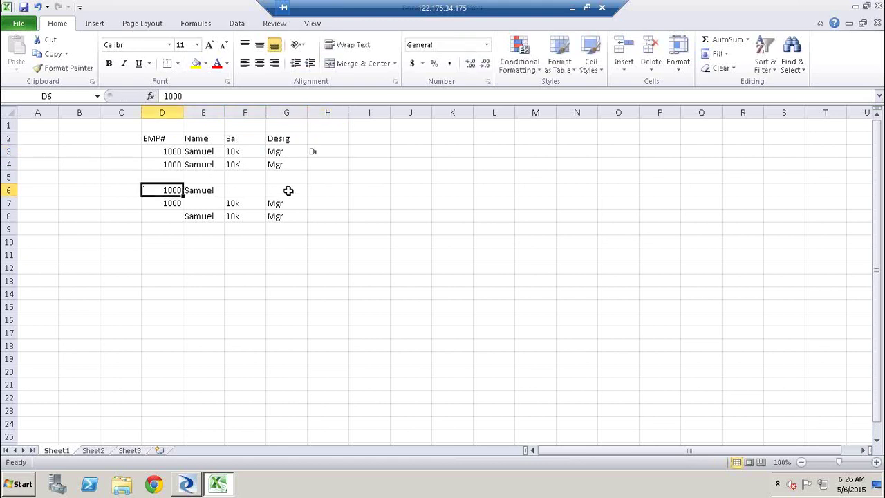
# Step: Highlight the partial rows D6:G6, D7:G7 and D8:G8 individually, then together
pyautogui.moveTo(146, 191); pyautogui.dragTo(290, 189)
pyautogui.click(147, 203)
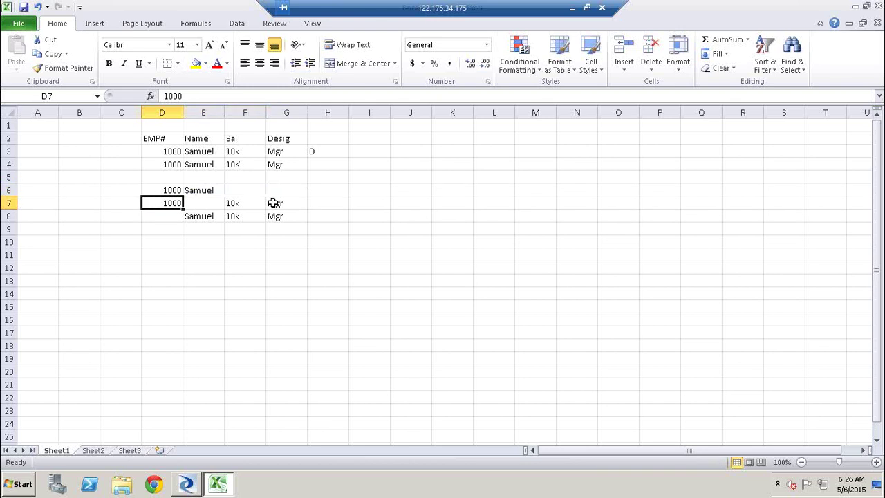
pyautogui.keyDown('shift'); pyautogui.click(280, 201); pyautogui.keyUp('shift')
pyautogui.click(166, 216)
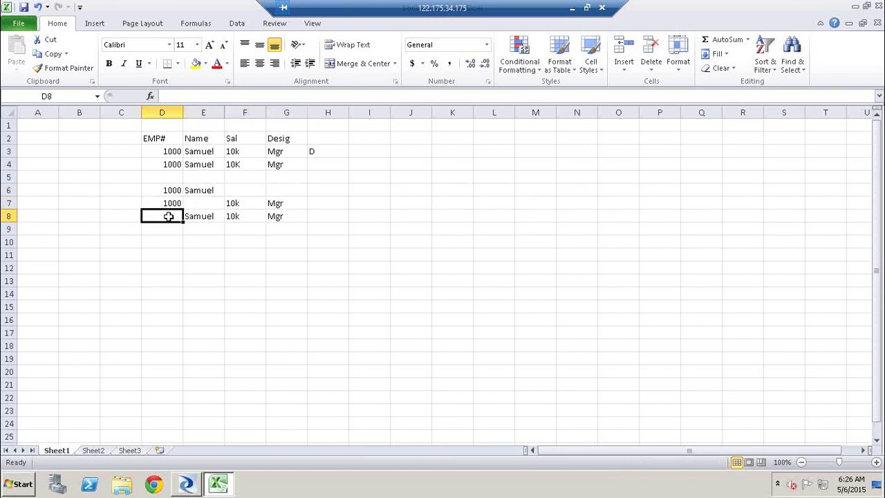
pyautogui.keyDown('shift'); pyautogui.click(305, 216); pyautogui.keyUp('shift')
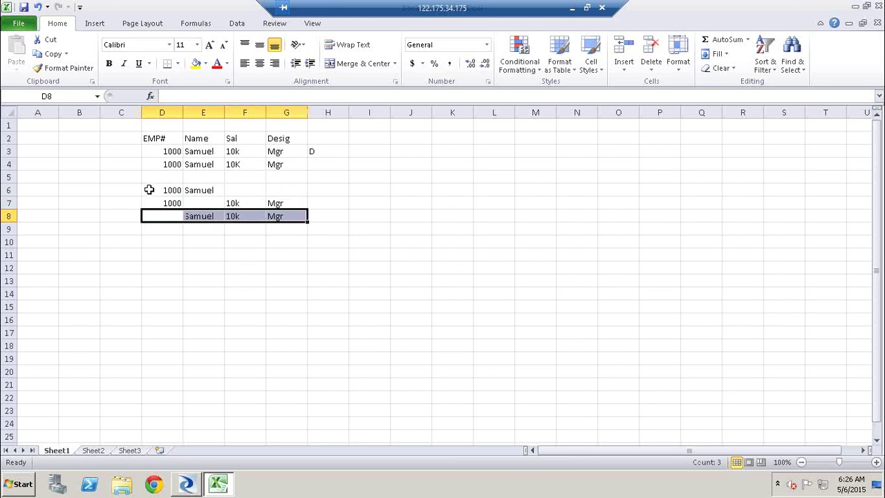
pyautogui.moveTo(146, 188); pyautogui.dragTo(286, 216)
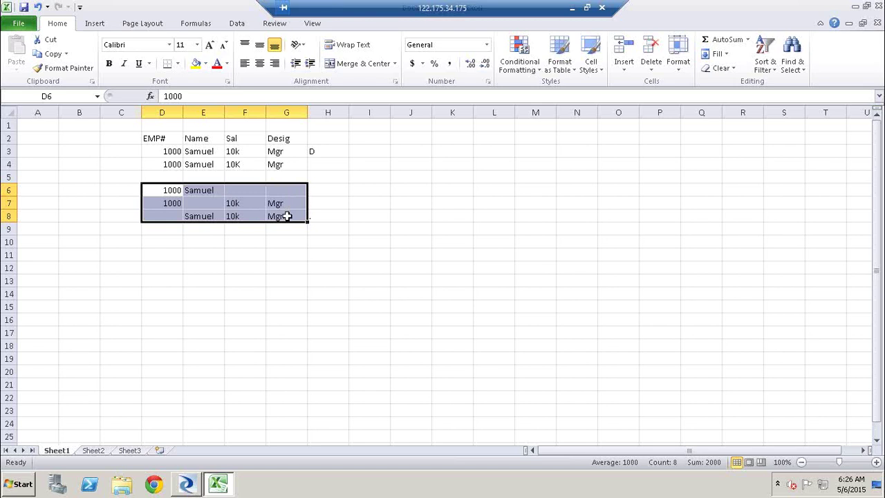
pyautogui.click(348, 217)
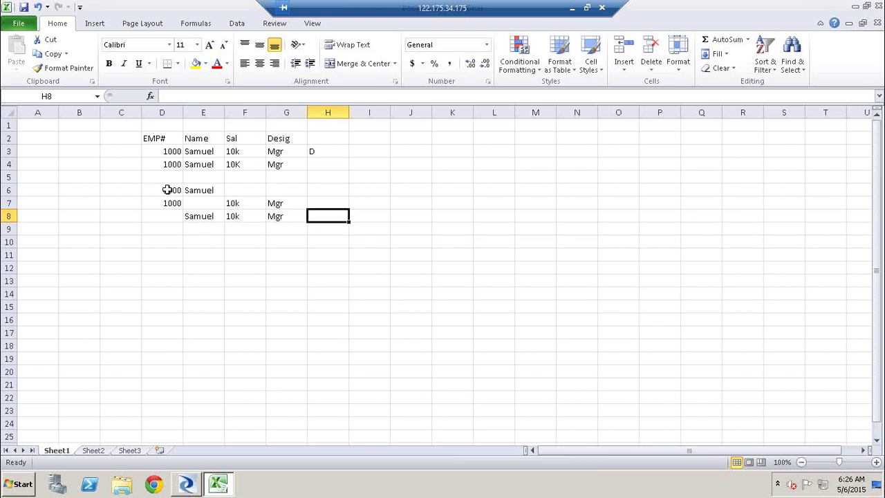
pyautogui.moveTo(166, 189); pyautogui.dragTo(292, 220)
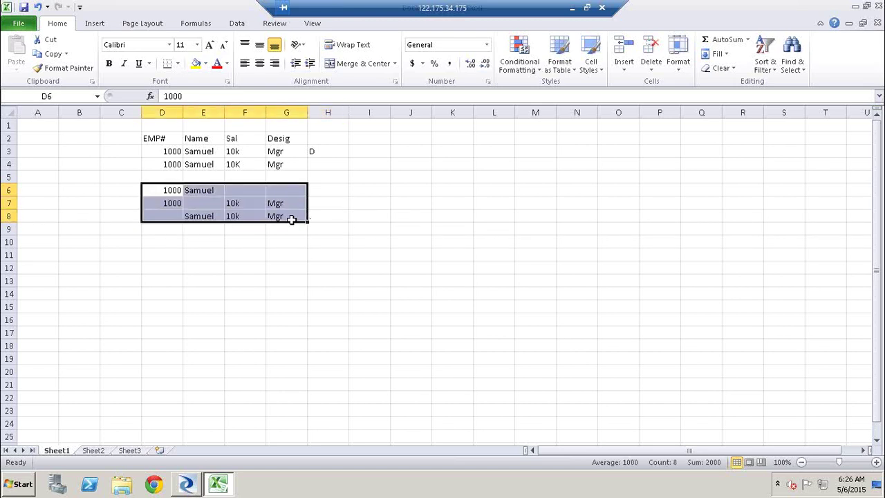
pyautogui.click(362, 202)
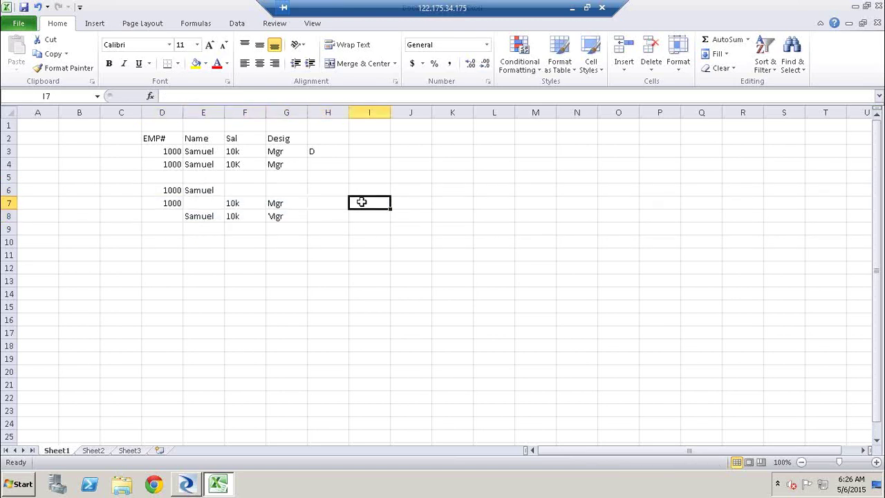
# Step: Enter the note 'Data Migration' in cell I7
pyautogui.write('Data')
pyautogui.press('BackSpace')
pyautogui.write('a')
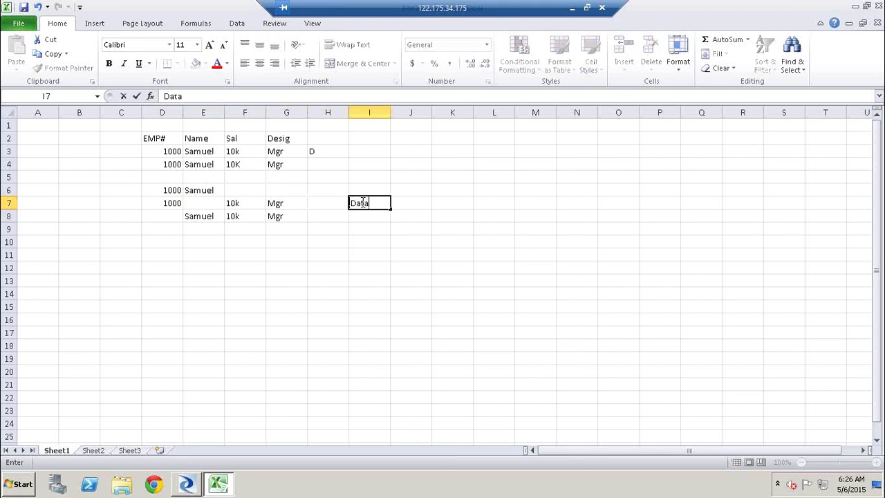
pyautogui.write(' Migration')
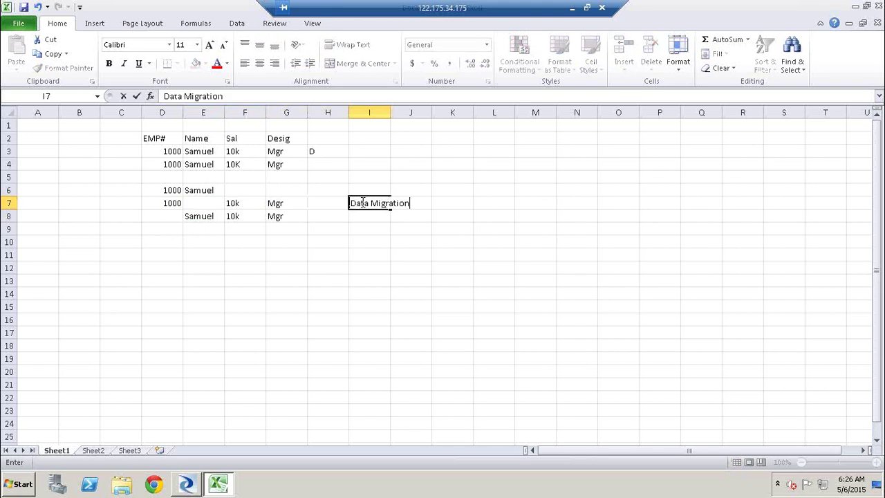
pyautogui.click(443, 254)
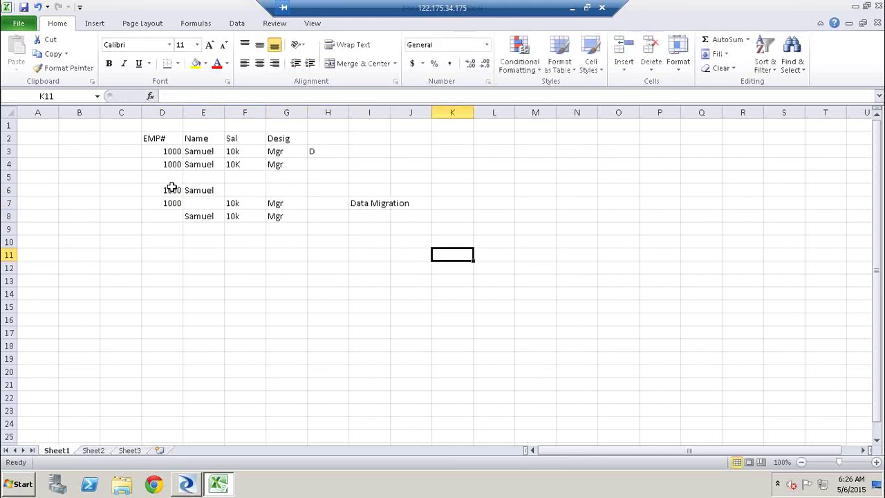
# Step: Highlight the partial rows D6:G8, then the identical rows D3:G4
pyautogui.click(172, 188)
pyautogui.keyDown('shift'); pyautogui.click(282, 215); pyautogui.keyUp('shift')
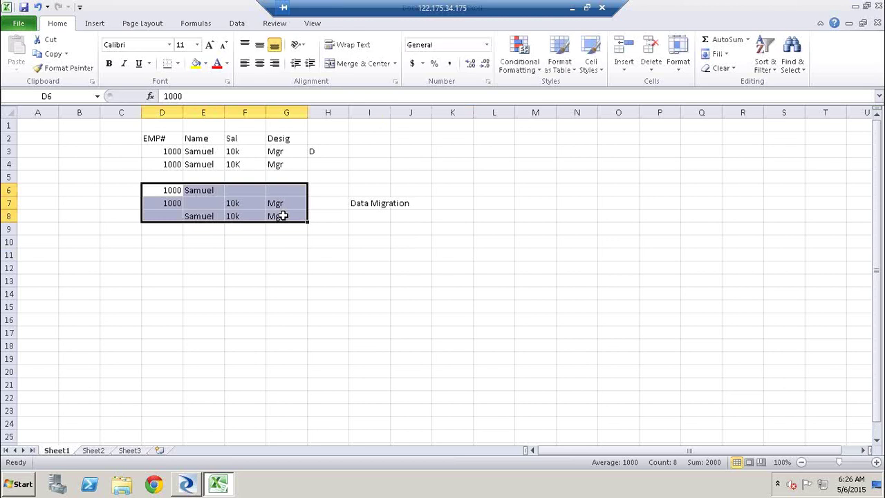
pyautogui.click(163, 151)
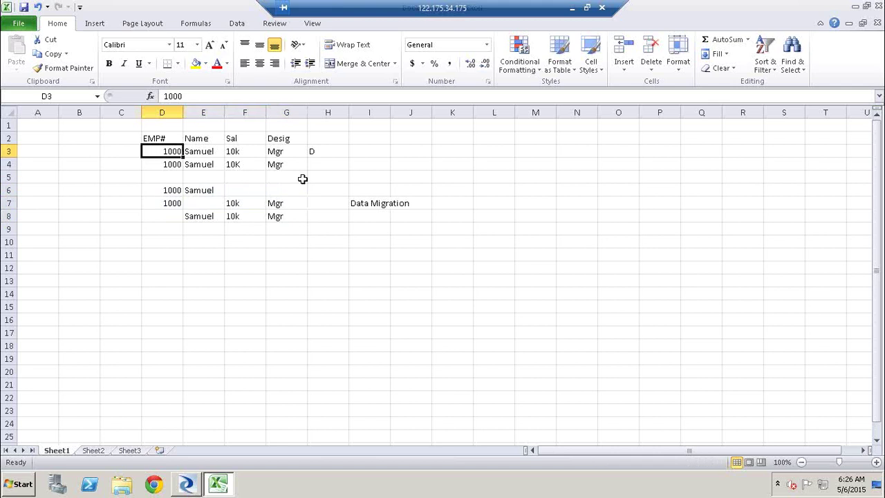
pyautogui.keyDown('shift'); pyautogui.click(293, 166); pyautogui.keyUp('shift')
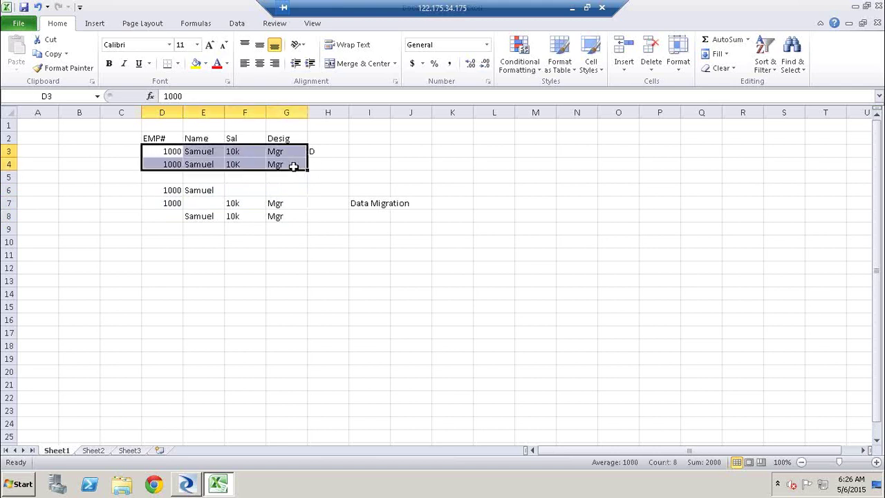
pyautogui.hotkey('alt', 'Tab')
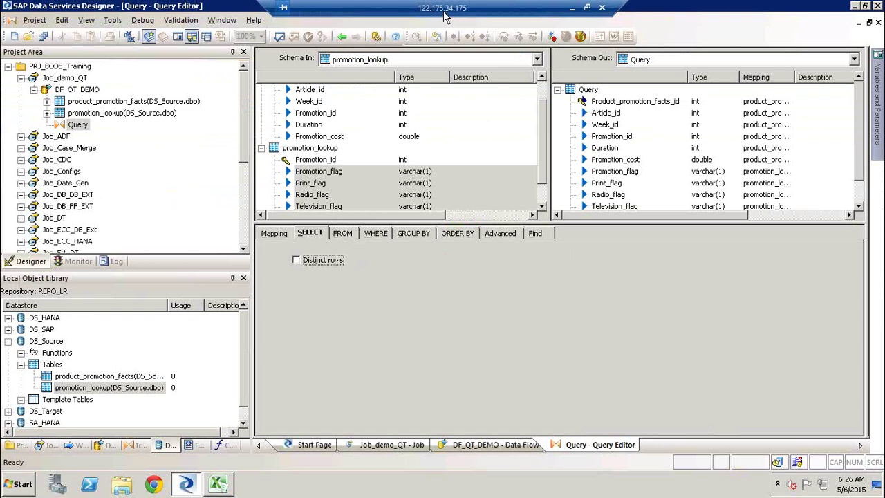
# Step: Enter 1000*(1000-1) in N3 and clear the temporary 1000 from M3
pyautogui.hotkey('alt', 'Tab')
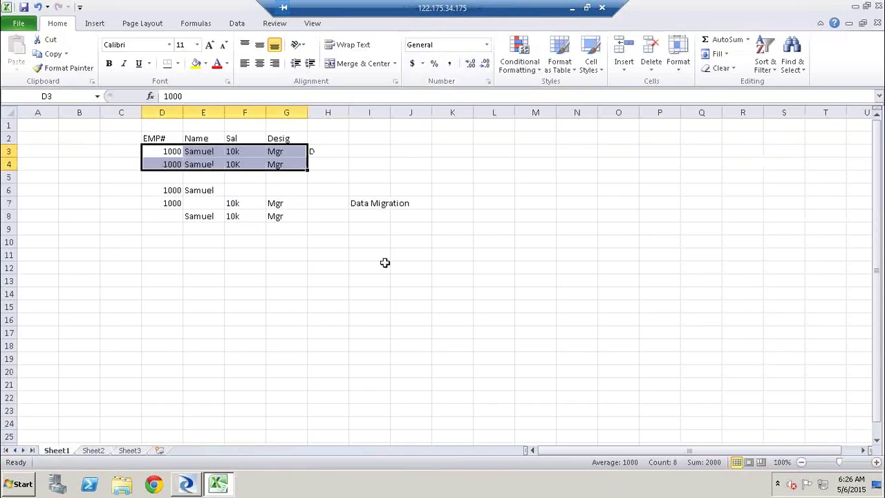
pyautogui.click(556, 153)
pyautogui.write('1000')
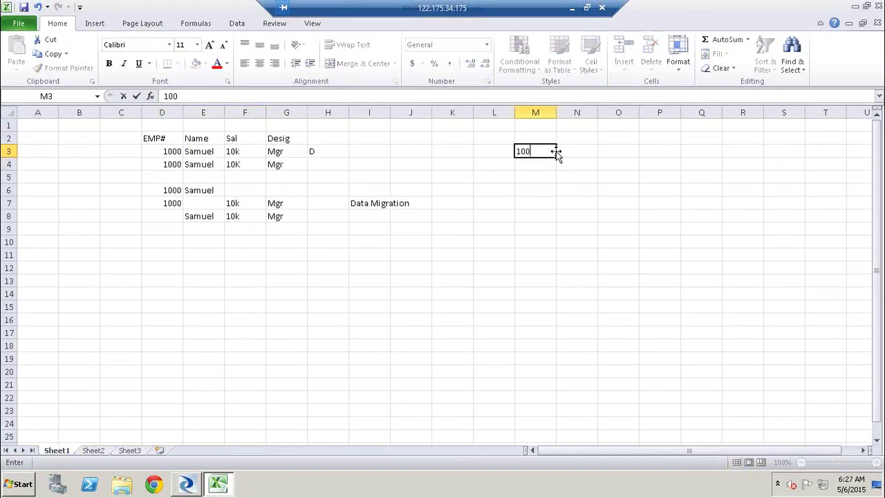
pyautogui.click(579, 152)
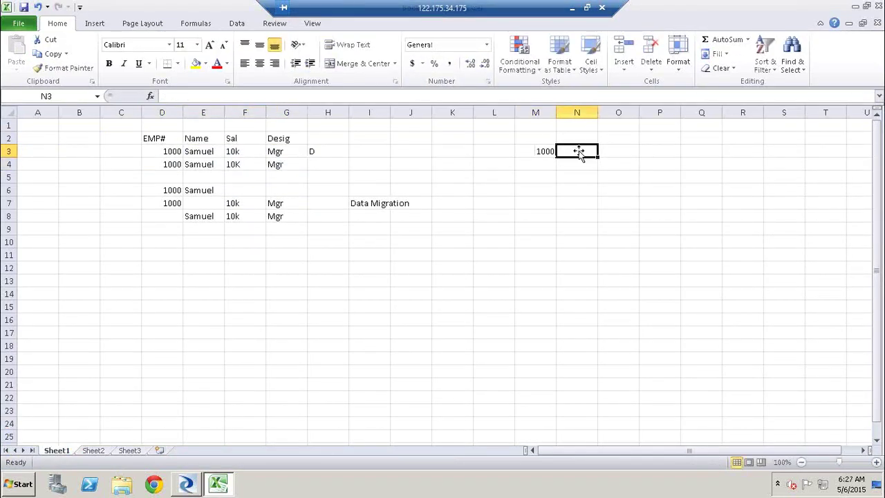
pyautogui.write('1000')
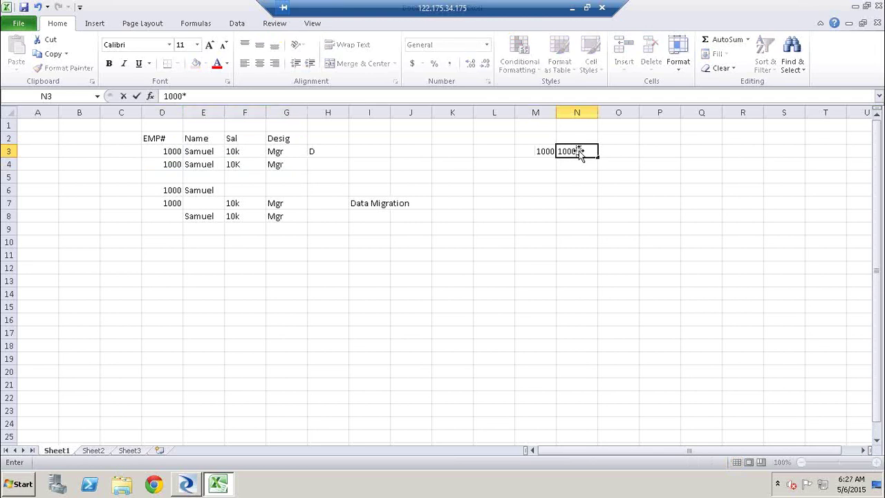
pyautogui.write('*(1000-1)')
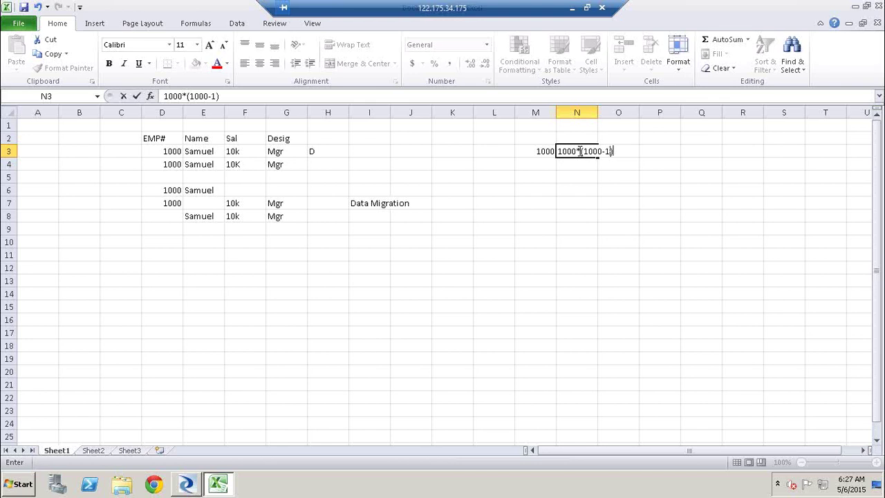
pyautogui.click(618, 228)
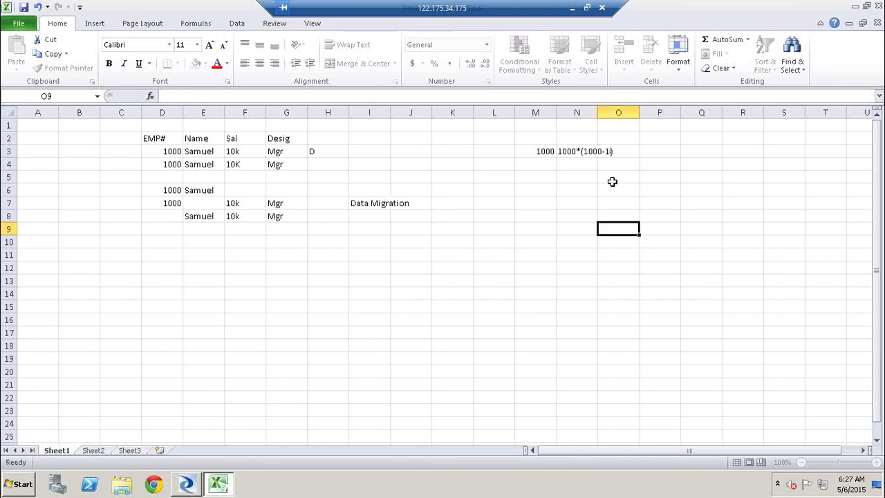
pyautogui.click(572, 151)
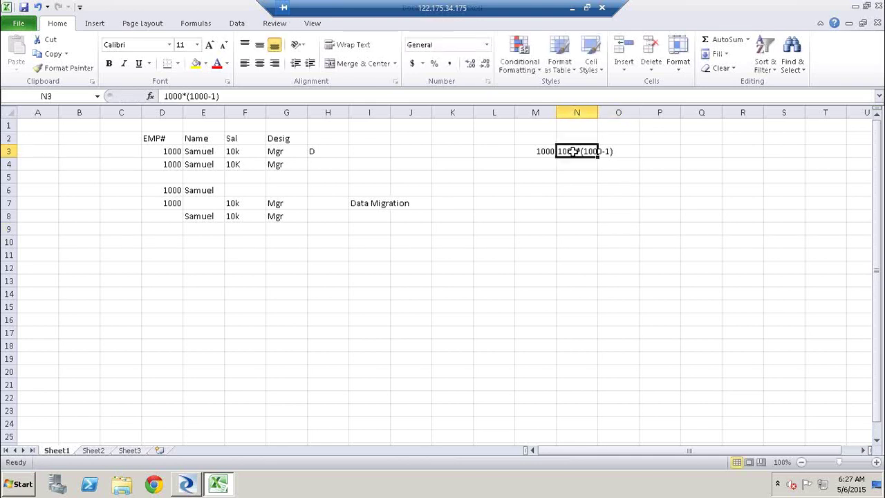
pyautogui.click(542, 151)
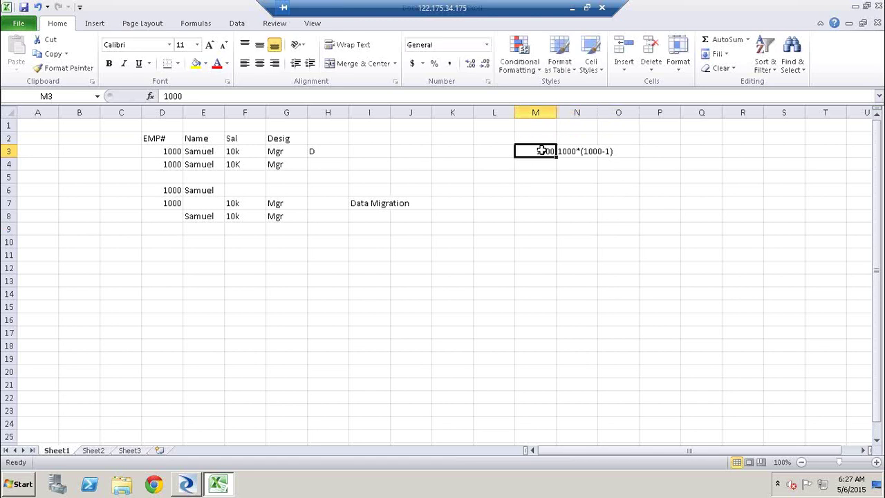
pyautogui.press('Delete')
# Step: Highlight the two duplicate Samuel rows D3:G4 alongside the N3 note
pyautogui.click(161, 164)
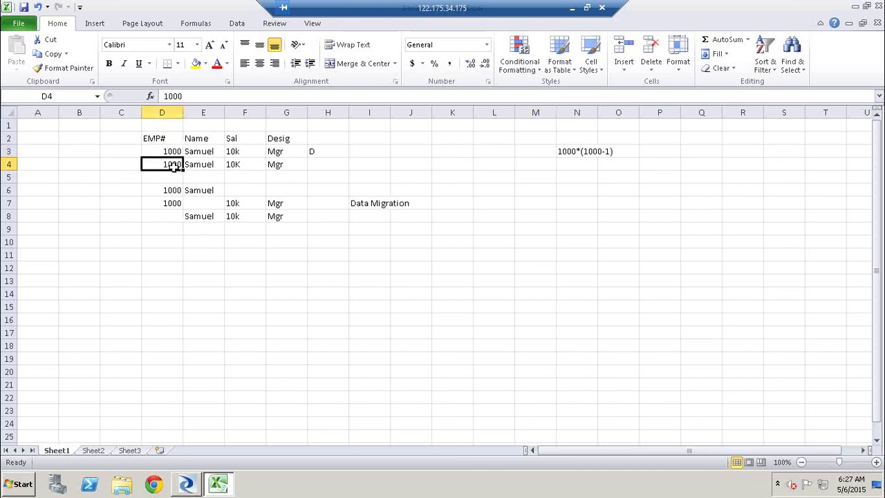
pyautogui.click(173, 174)
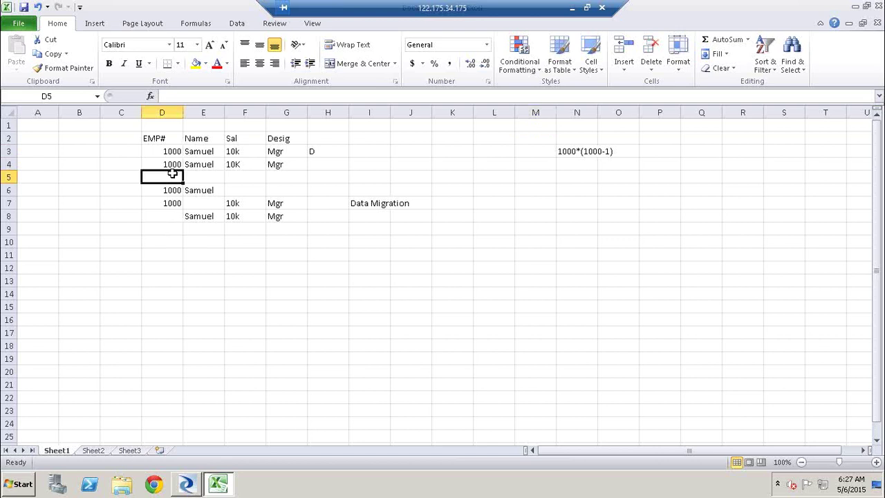
pyautogui.click(567, 145)
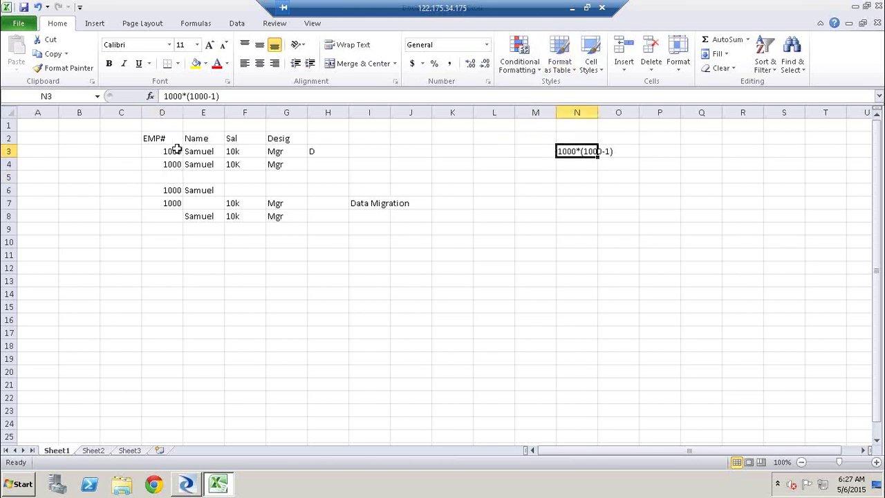
pyautogui.moveTo(173, 150); pyautogui.dragTo(282, 164)
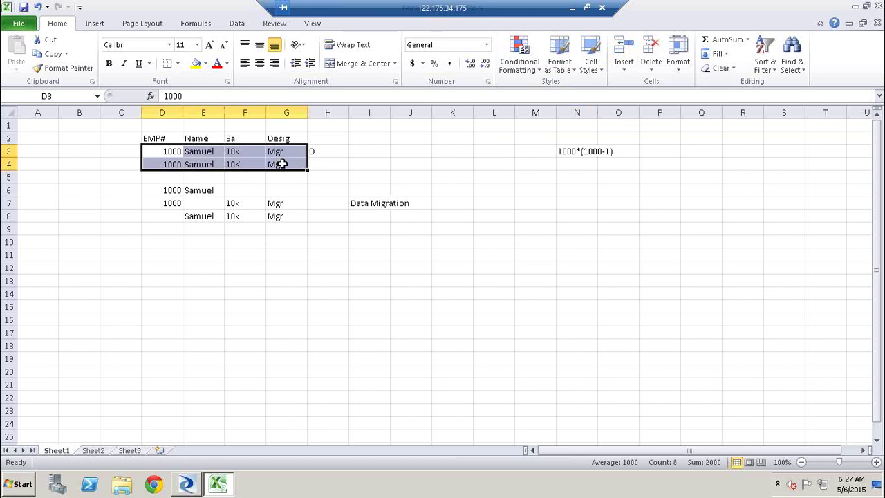
pyautogui.click(576, 150)
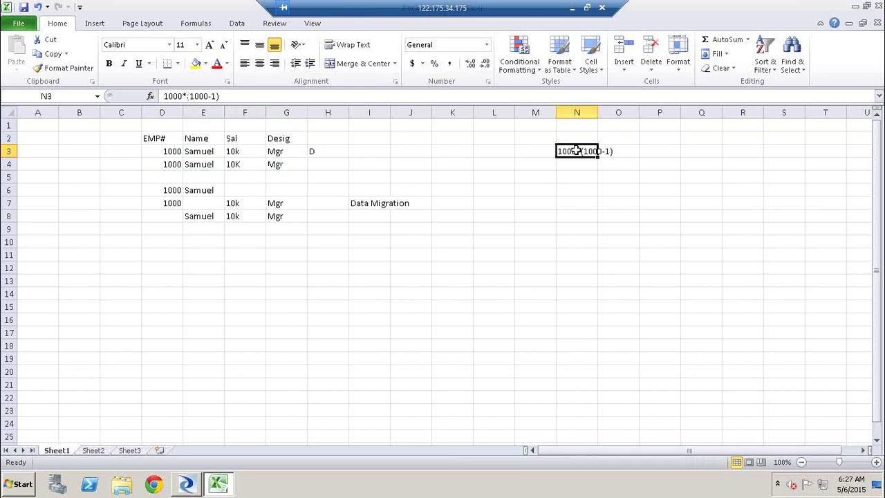
pyautogui.hotkey('alt', 'Tab')
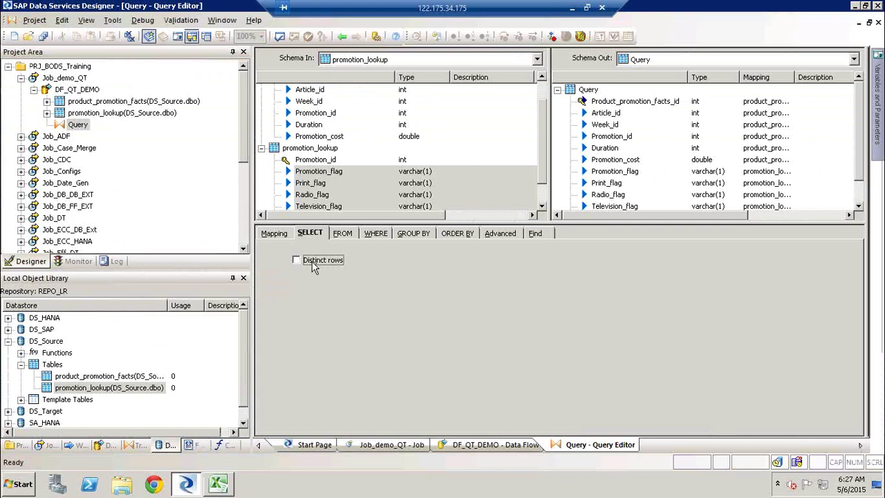
# Step: Show the Query Editor's FROM tab and enlarge its settings panel
pyautogui.click(343, 234)
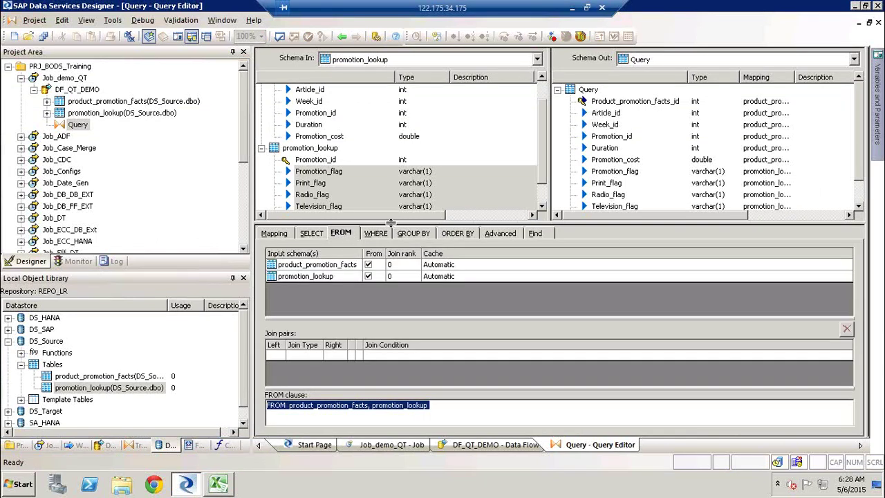
pyautogui.click(391, 217)
pyautogui.moveTo(391, 217); pyautogui.dragTo(391, 186)
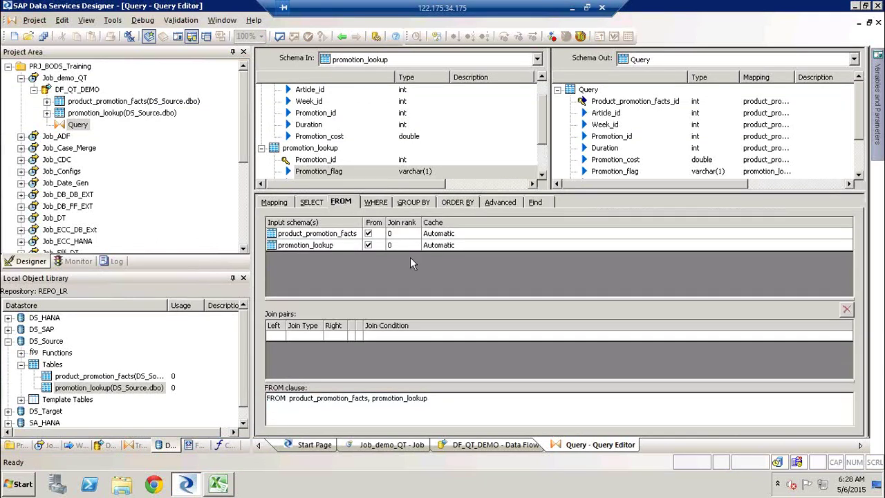
pyautogui.hotkey('alt', 'Tab')
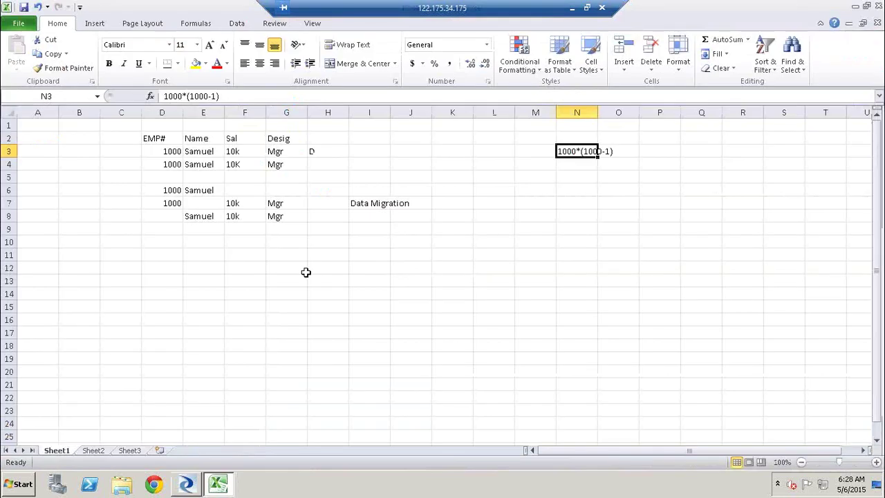
# Step: Type headings 'From:' in G12 and 'Outer' in H12, with Tbl1 and Tbl2 below in G13:G14
pyautogui.click(305, 270)
pyautogui.write('From:')
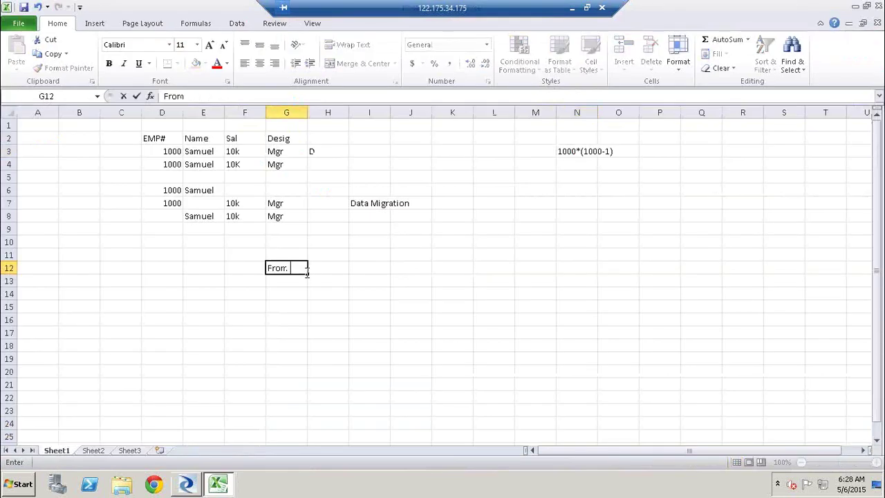
pyautogui.press('Tab')
pyautogui.write('Oter')
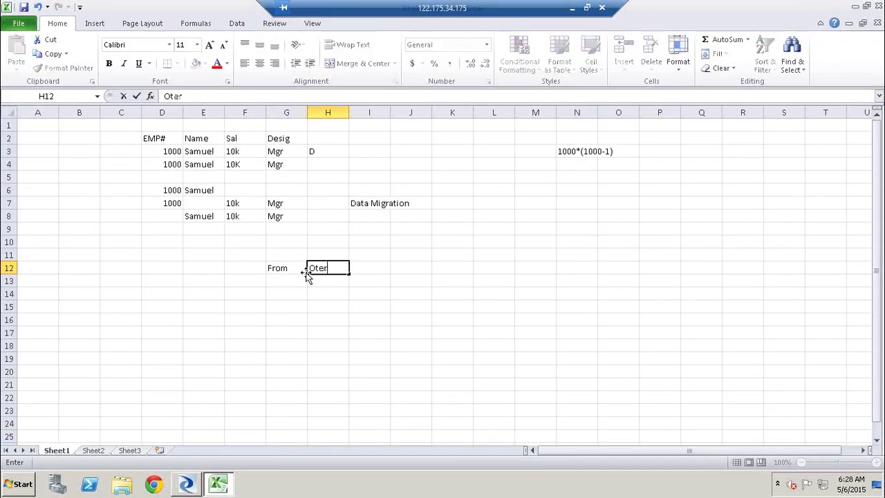
pyautogui.press('BackSpace')
pyautogui.press('BackSpace')
pyautogui.press('BackSpace')
pyautogui.write('uter')
pyautogui.click(273, 283)
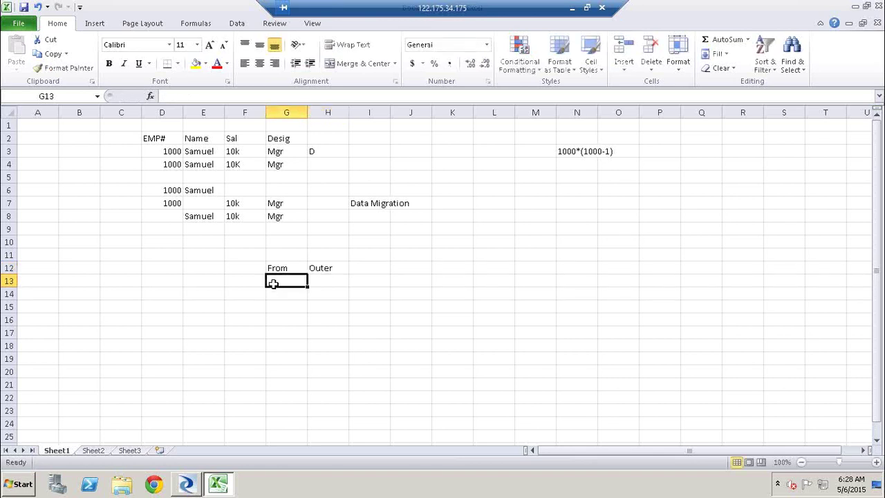
pyautogui.write('To')
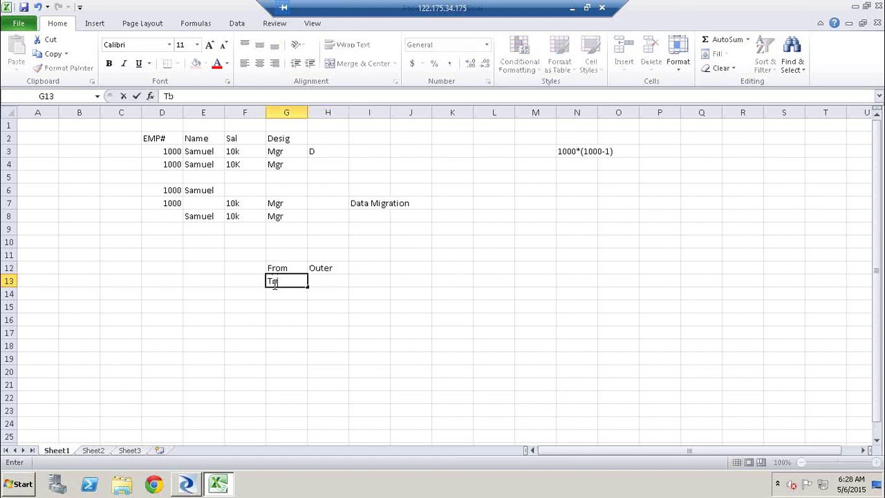
pyautogui.write('l1')
pyautogui.press('Return')
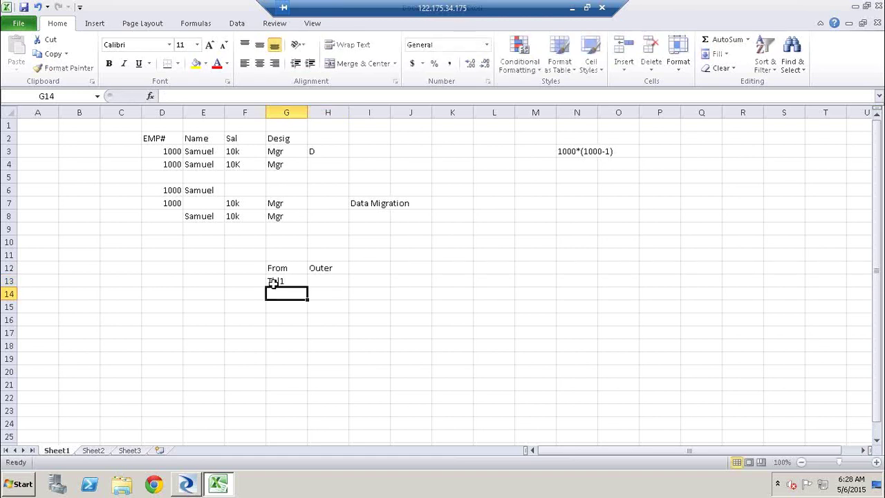
pyautogui.write('Tbl2')
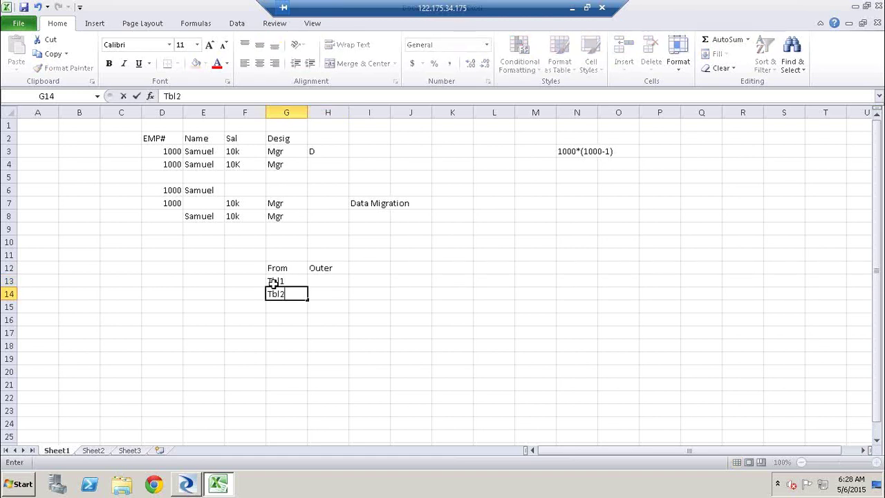
pyautogui.hotkey('alt', 'Tab')
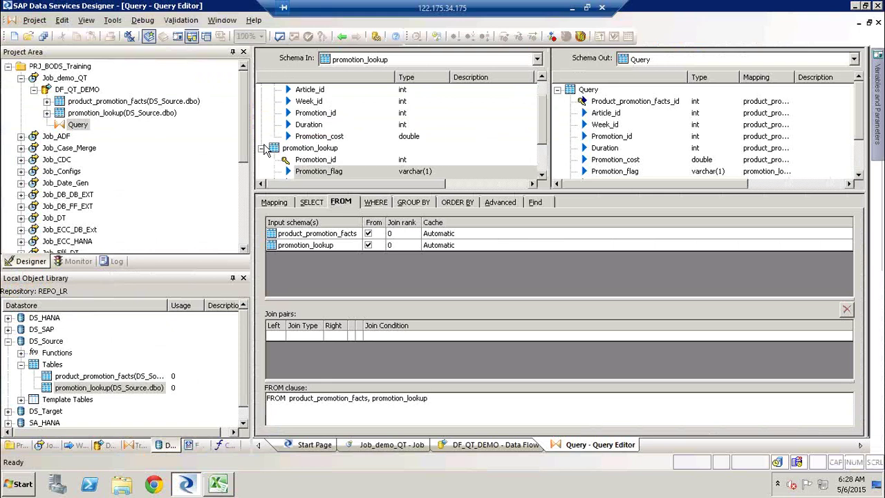
# Step: Collapse both input schemas, then set join rank 10 for product_promotion_facts and 20 for promotion_lookup
pyautogui.click(262, 148)
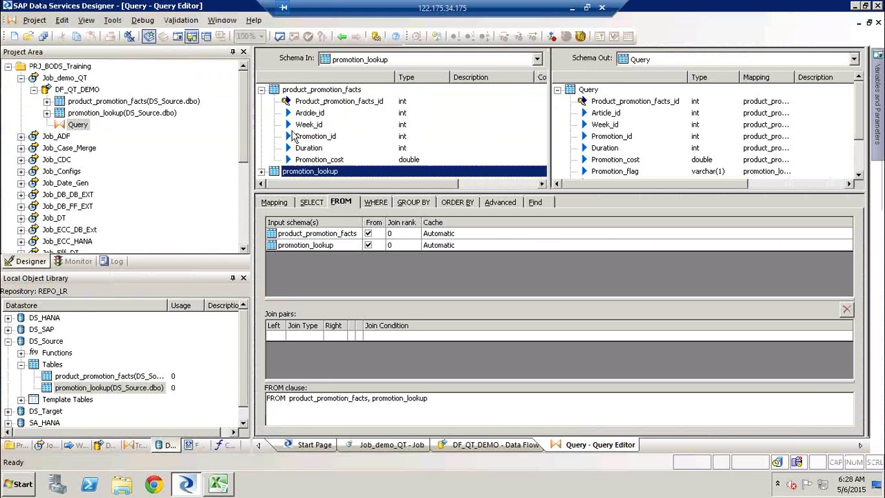
pyautogui.click(262, 91)
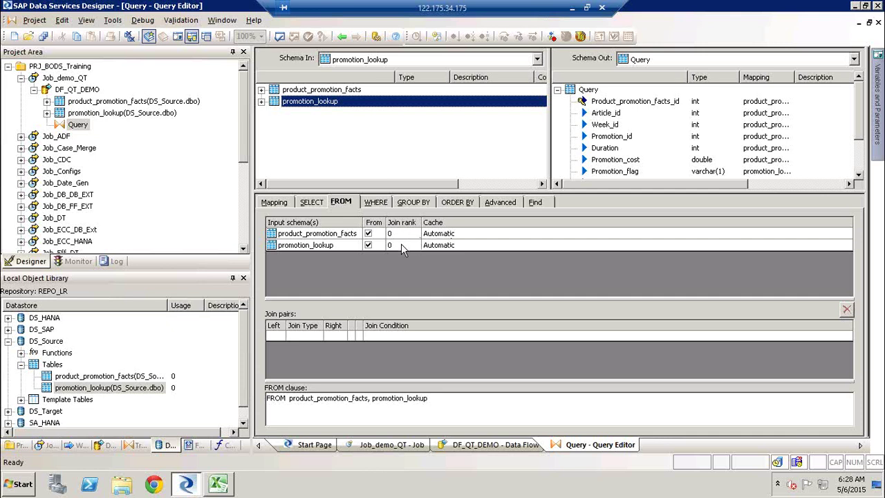
pyautogui.click(394, 233)
pyautogui.write('10')
pyautogui.click(399, 245)
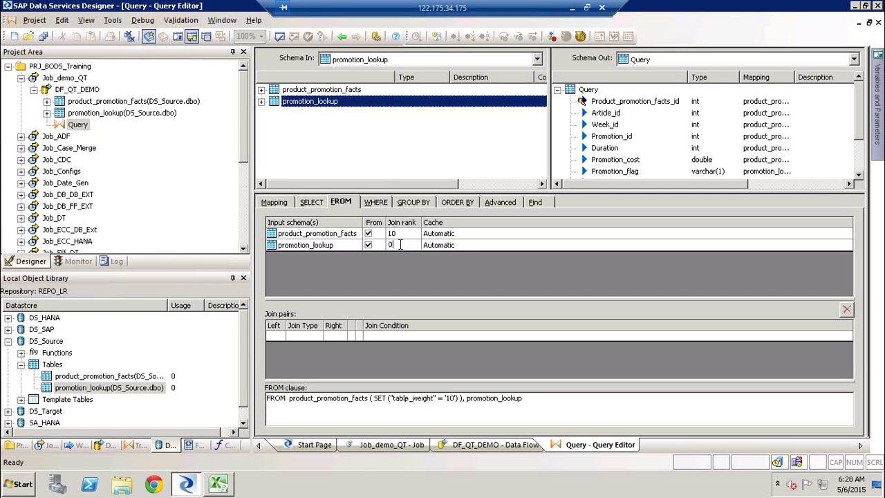
pyautogui.press('BackSpace')
pyautogui.write('20')
pyautogui.click(335, 237)
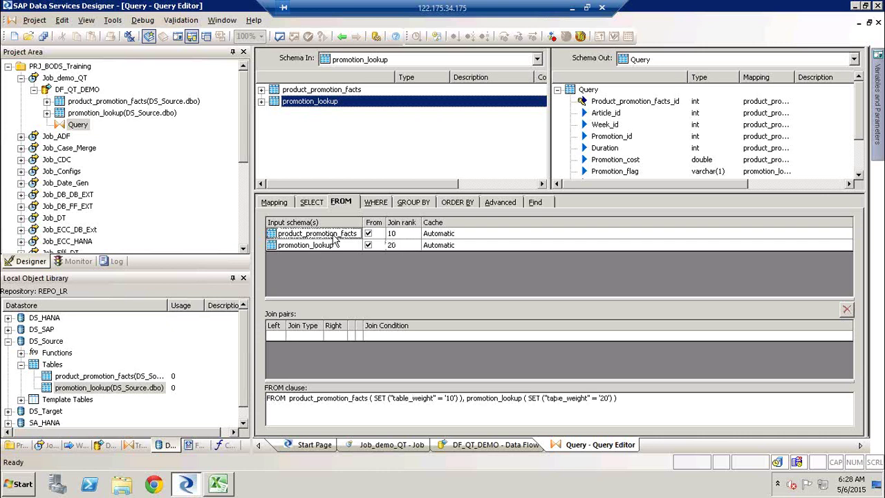
pyautogui.click(325, 247)
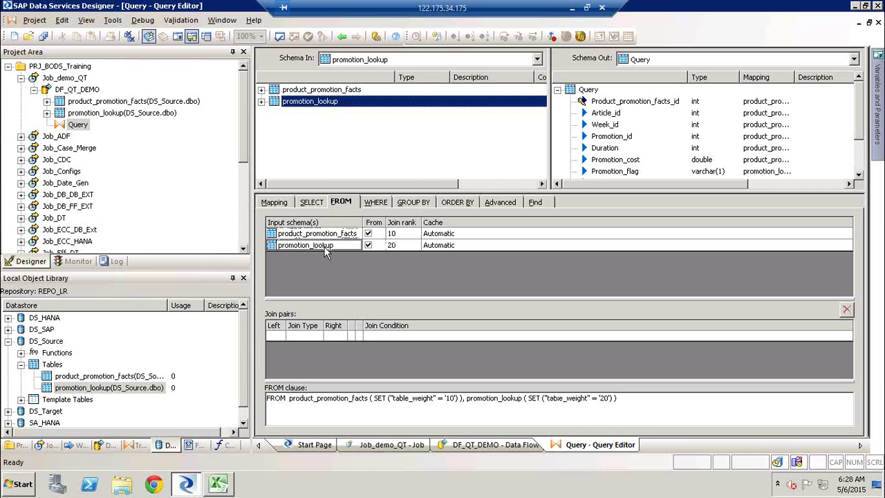
pyautogui.click(392, 246)
pyautogui.click(399, 236)
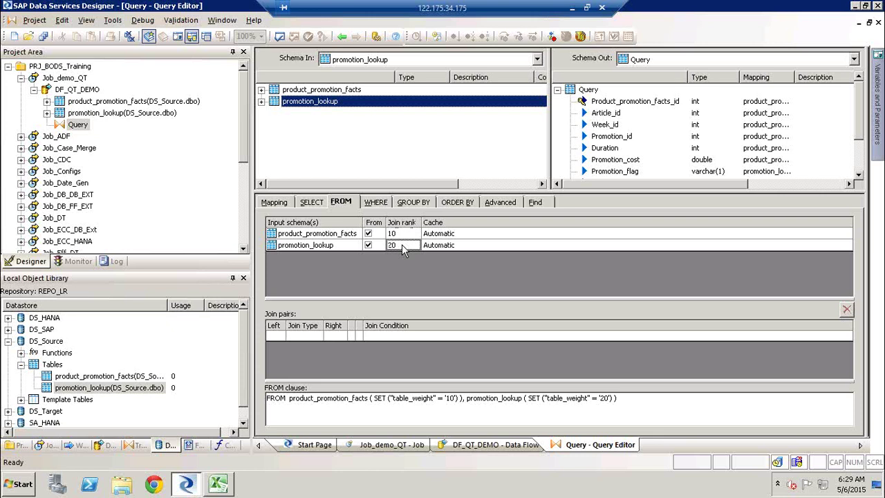
# Step: Lower the join ranks to 1 for product_promotion_facts and 2 for promotion_lookup
pyautogui.click(403, 236)
pyautogui.click(403, 235)
pyautogui.press('BackSpace')
pyautogui.click(400, 245)
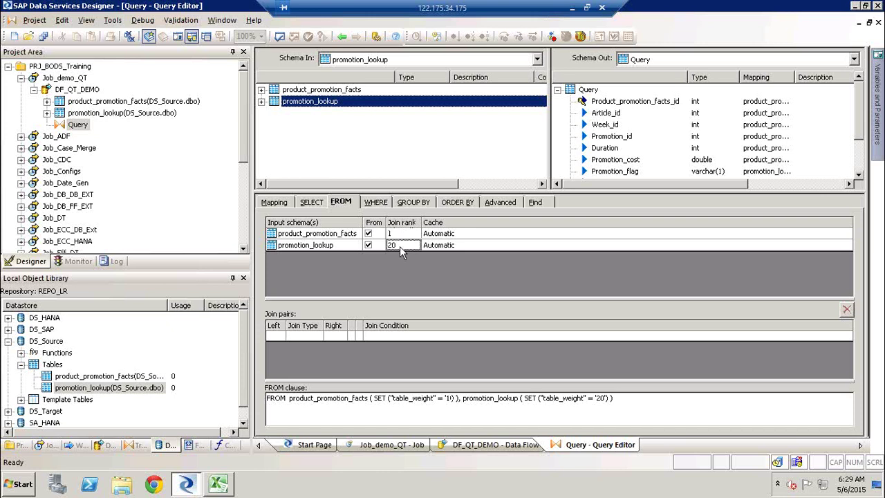
pyautogui.press('BackSpace')
pyautogui.click(475, 238)
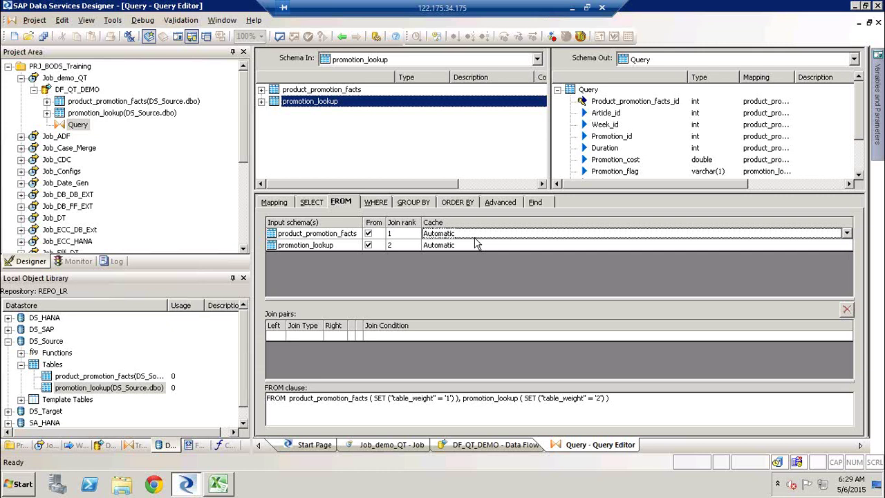
# Step: Restore the join ranks to 10 for product_promotion_facts and 20 for promotion_lookup
pyautogui.click(412, 233)
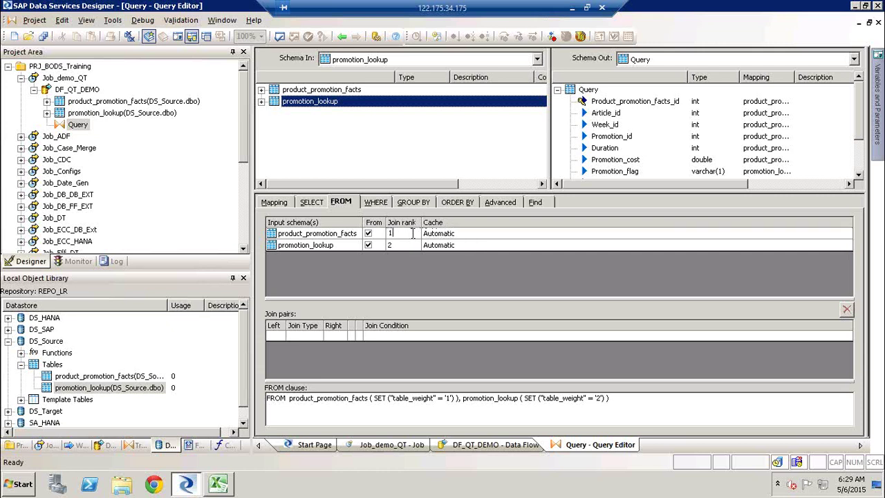
pyautogui.write('0')
pyautogui.click(401, 245)
pyautogui.write('0')
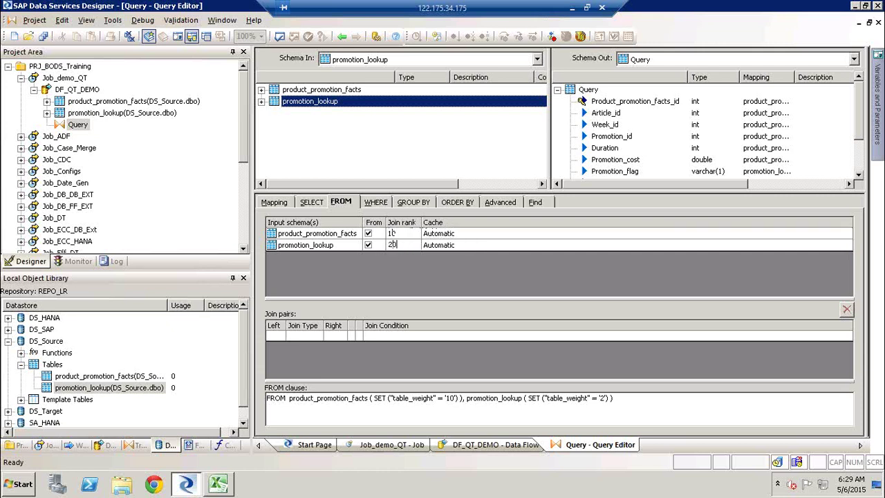
pyautogui.click(493, 235)
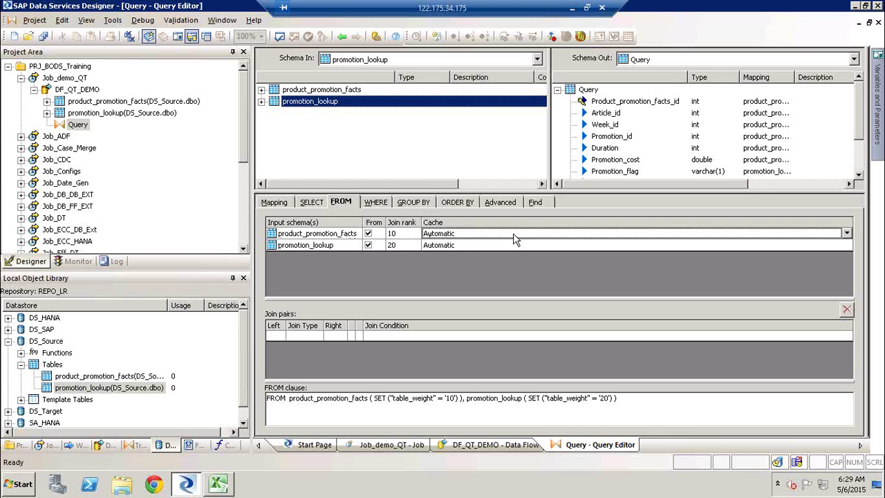
# Step: Check product_promotion_facts' cache options, leaving it set to Automatic
pyautogui.click(847, 235)
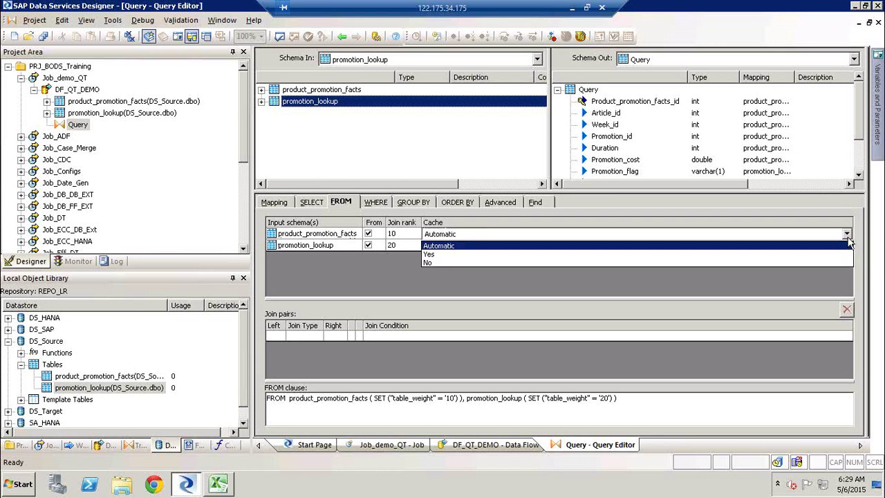
pyautogui.click(837, 253)
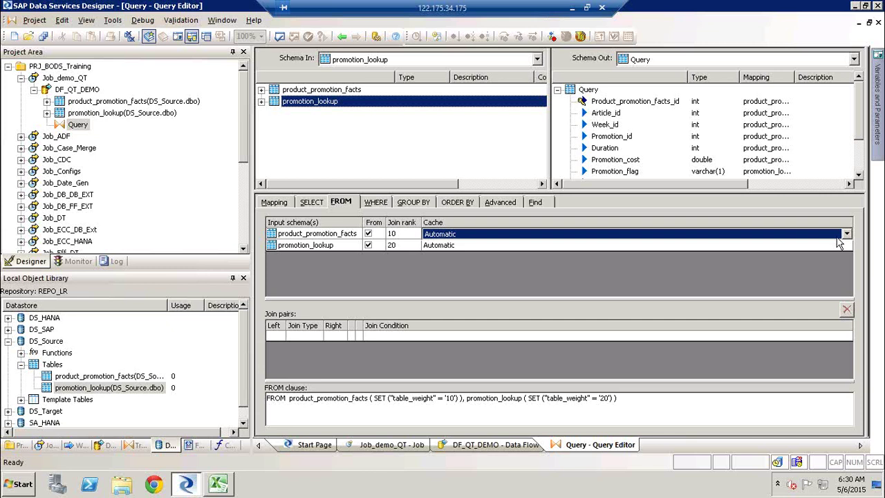
pyautogui.click(846, 235)
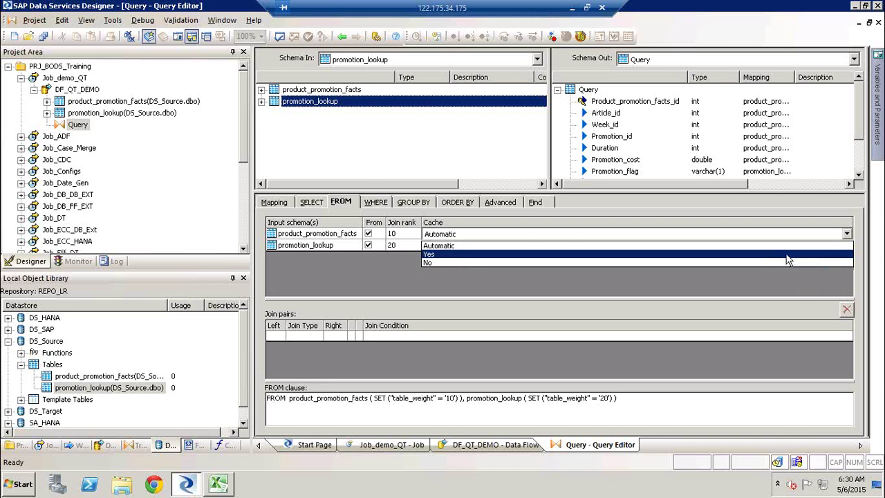
pyautogui.click(761, 250)
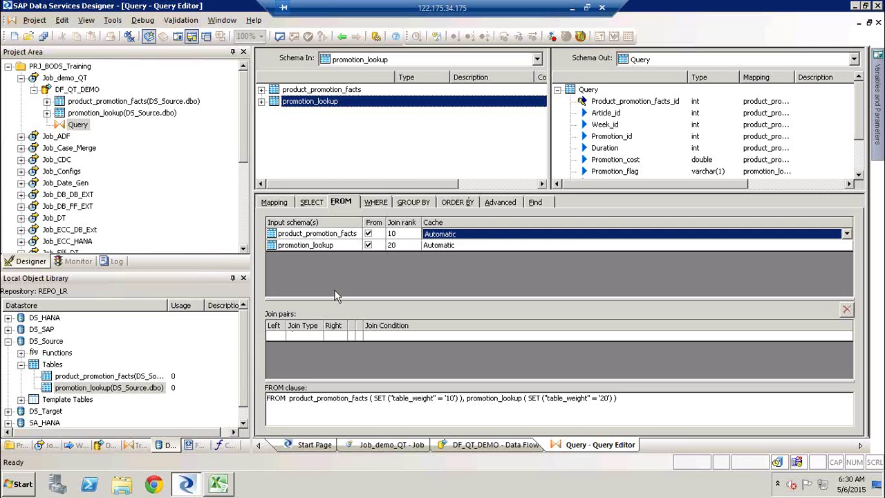
# Step: Switch to Excel and launch Paint with the mspaint Run command
pyautogui.hotkey('alt', 'Tab')
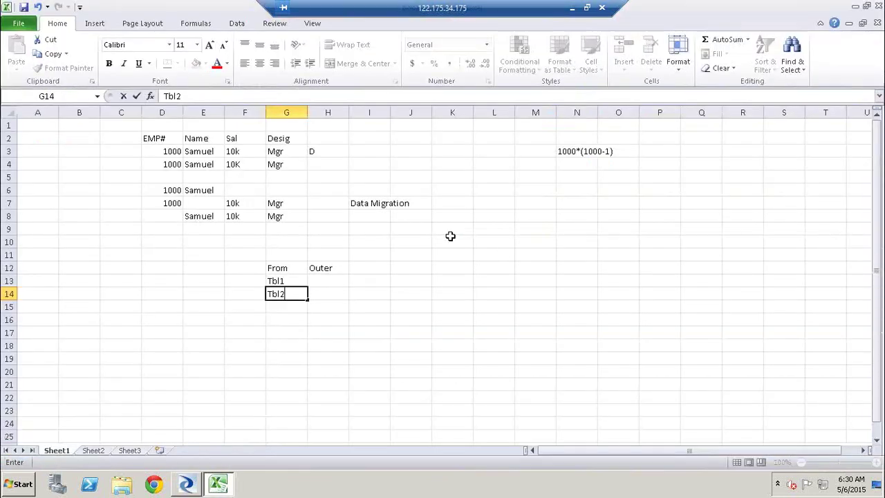
pyautogui.press('super+r')
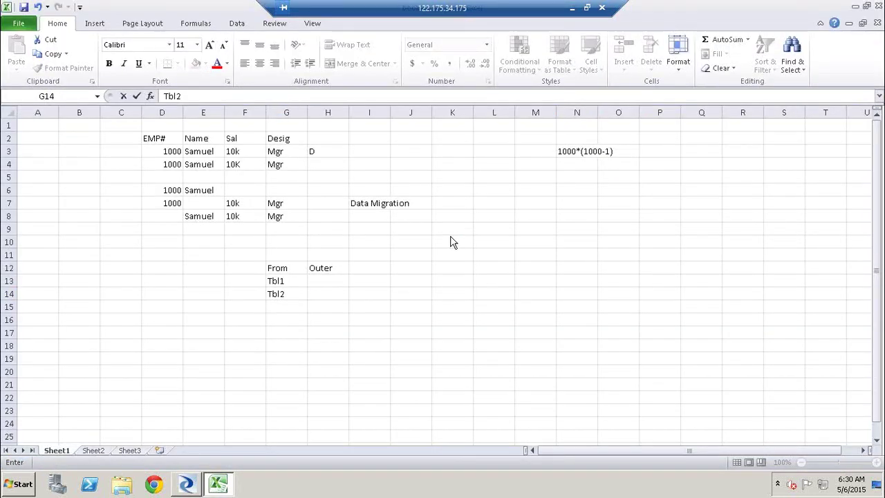
pyautogui.write('mspain')
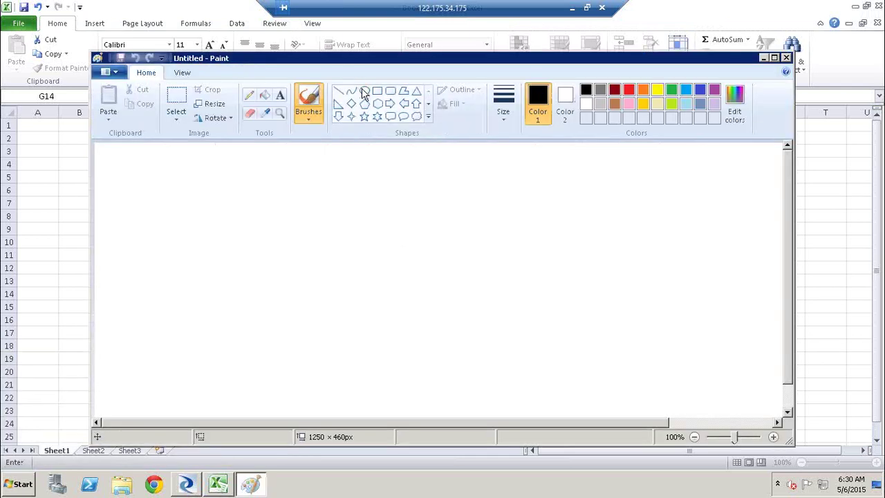
# Step: Draw two overlapping ellipses on the Paint canvas
pyautogui.click(364, 91)
pyautogui.moveTo(249, 222); pyautogui.dragTo(403, 291)
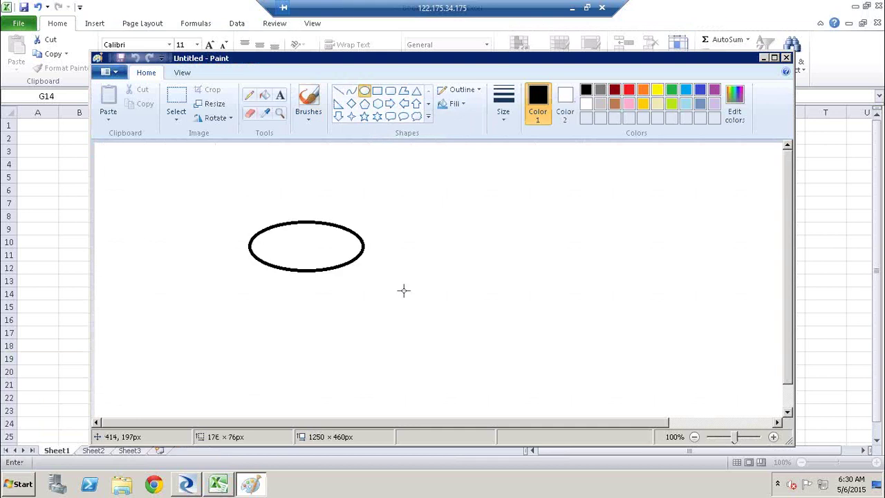
pyautogui.click(482, 174)
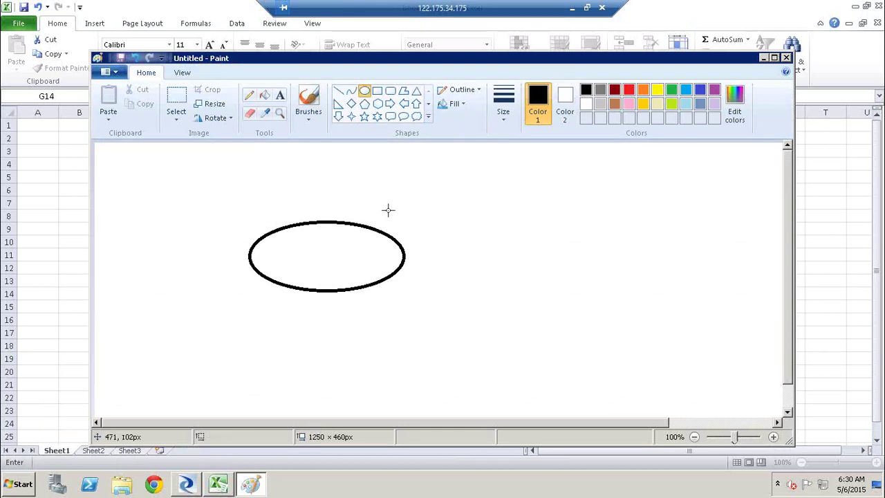
pyautogui.moveTo(349, 210); pyautogui.dragTo(525, 298)
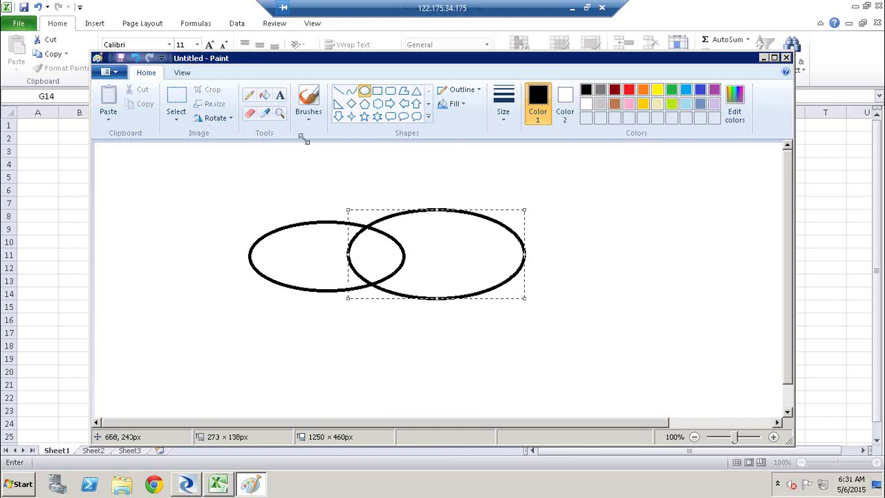
# Step: Label the left ellipse A and the right ellipse B
pyautogui.click(282, 96)
pyautogui.click(290, 198)
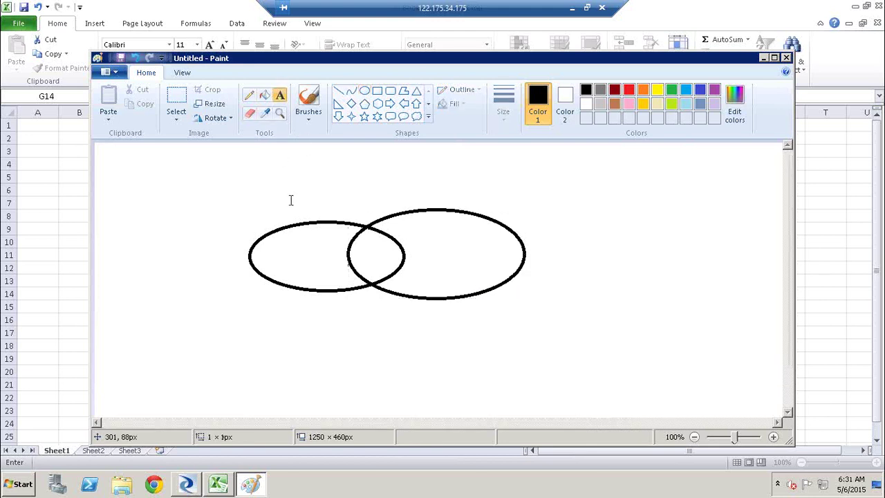
pyautogui.click(443, 194)
pyautogui.click(443, 194)
pyautogui.write('B')
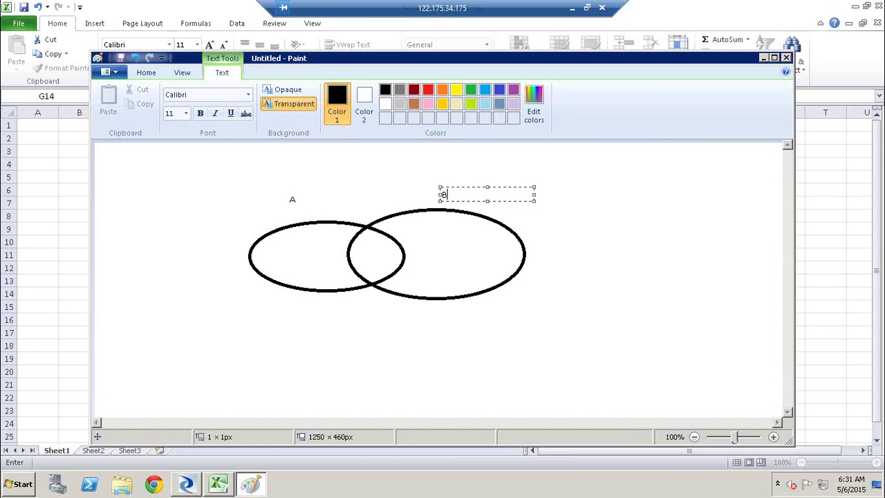
pyautogui.click(334, 162)
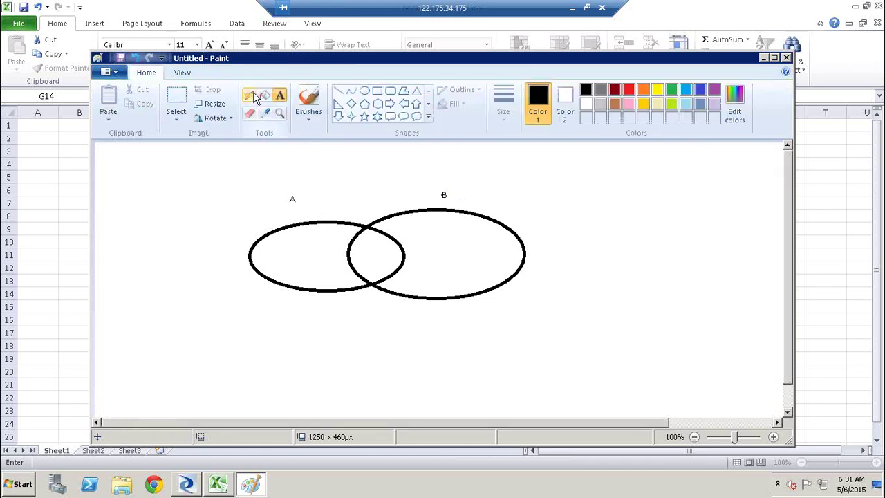
# Step: Draw three straight lines across the ellipses and their overlap, then minimize Paint
pyautogui.click(339, 91)
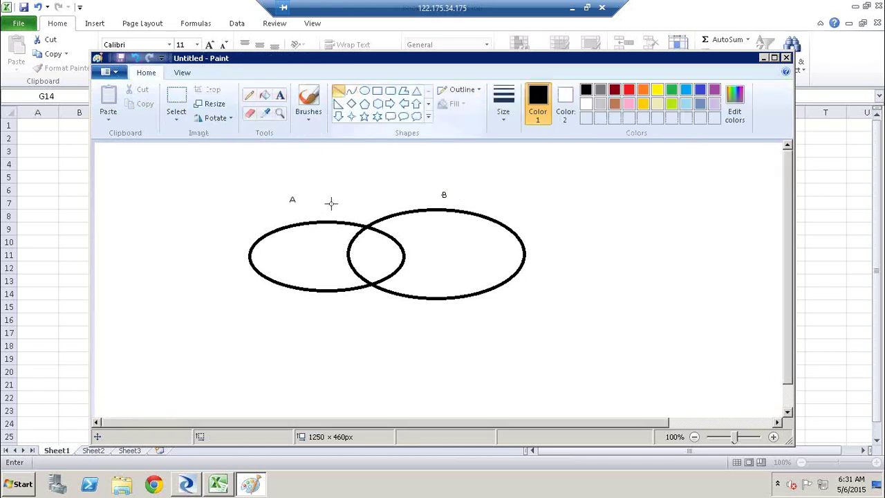
pyautogui.moveTo(257, 251); pyautogui.dragTo(399, 253)
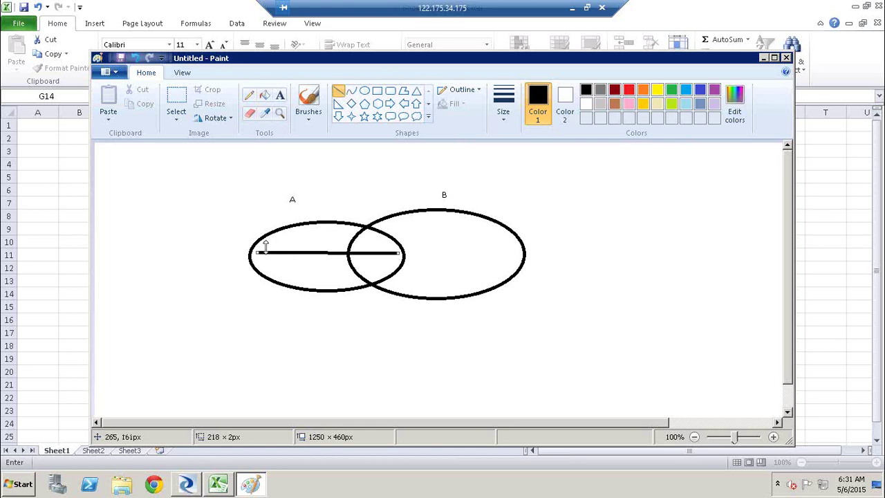
pyautogui.moveTo(262, 273)
pyautogui.mouseDown()
pyautogui.moveTo(402, 257)
pyautogui.moveTo(524, 257)
pyautogui.moveTo(510, 272)
pyautogui.mouseUp()
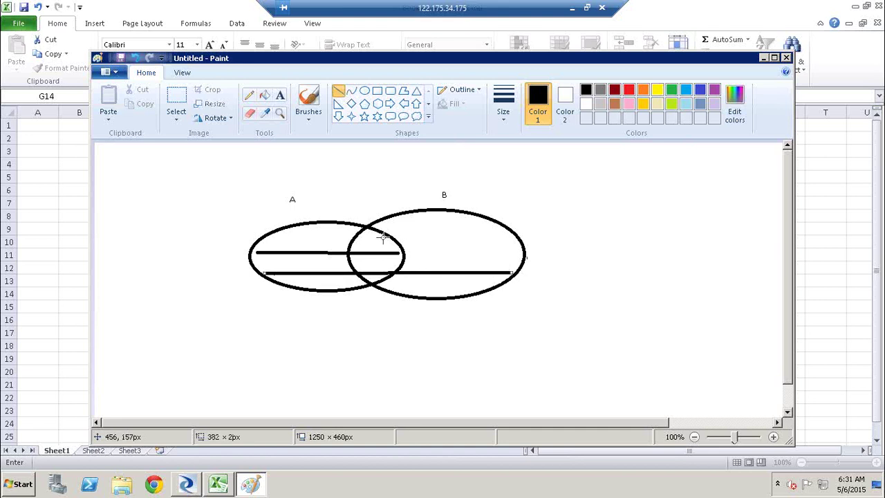
pyautogui.moveTo(380, 234)
pyautogui.mouseDown()
pyautogui.moveTo(357, 266)
pyautogui.moveTo(381, 283)
pyautogui.mouseUp()
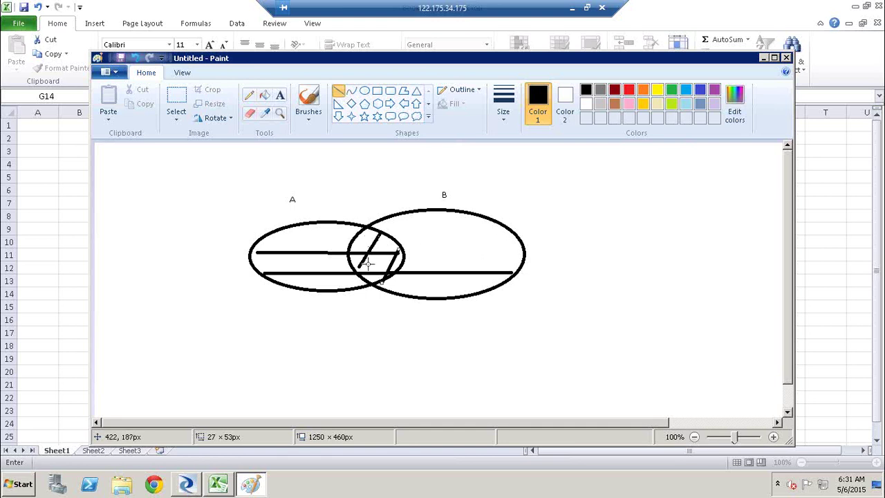
pyautogui.click(764, 58)
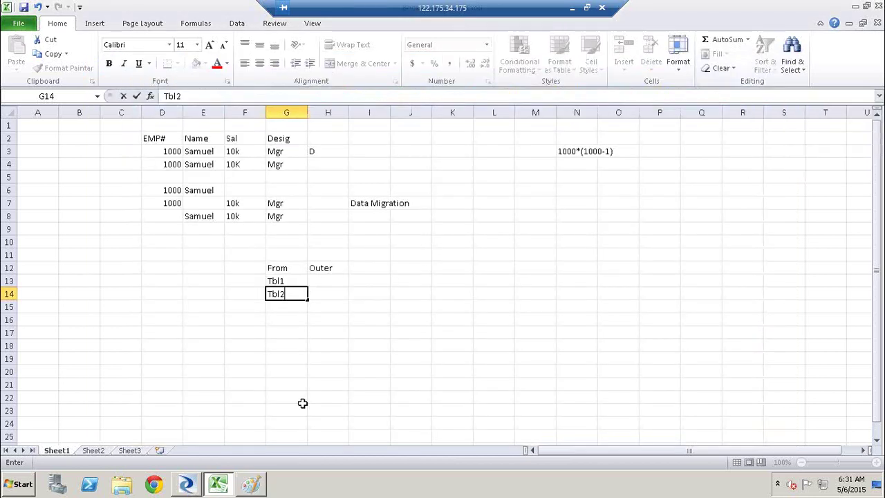
# Step: Bring the Data Services Designer Query Editor back from the taskbar
pyautogui.click(196, 484)
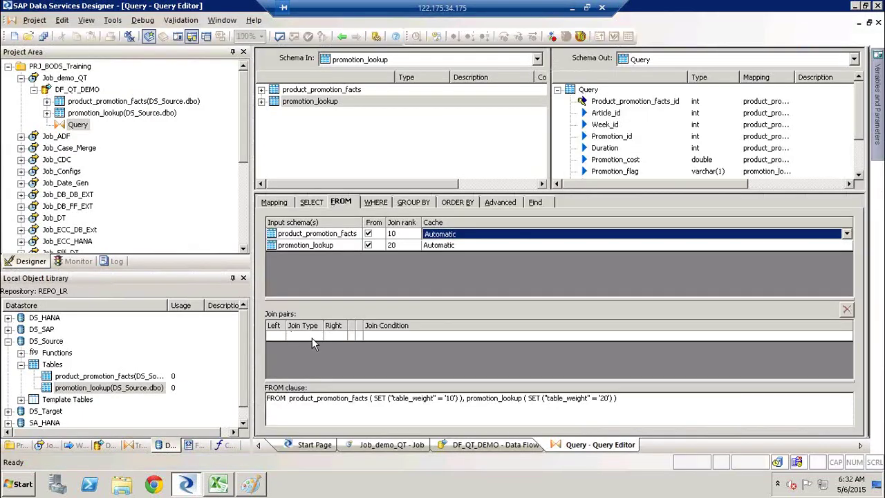
# Step: Create a join pair with product_promotion_facts as the left table and promotion_lookup as the right
pyautogui.click(312, 337)
pyautogui.click(318, 336)
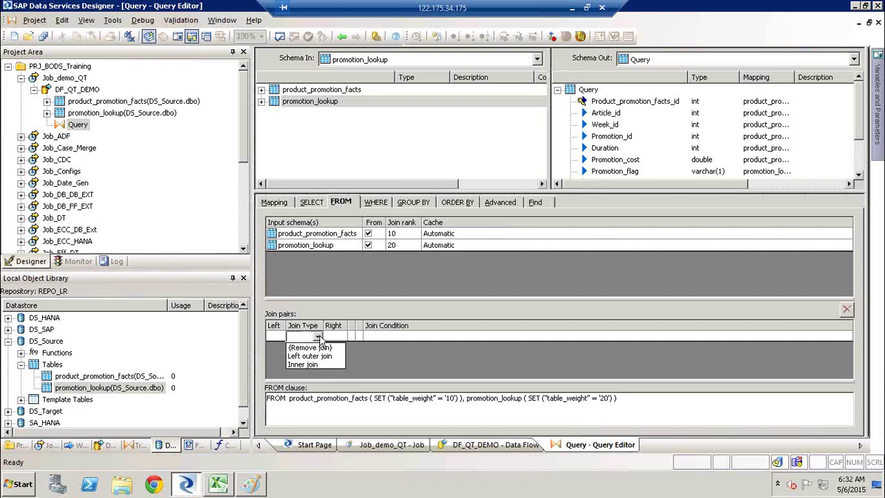
pyautogui.click(300, 275)
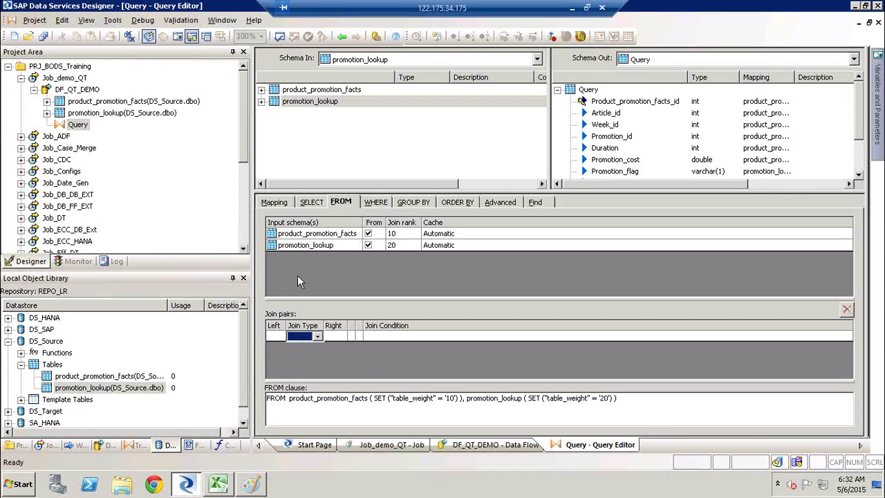
pyautogui.click(281, 337)
pyautogui.click(280, 336)
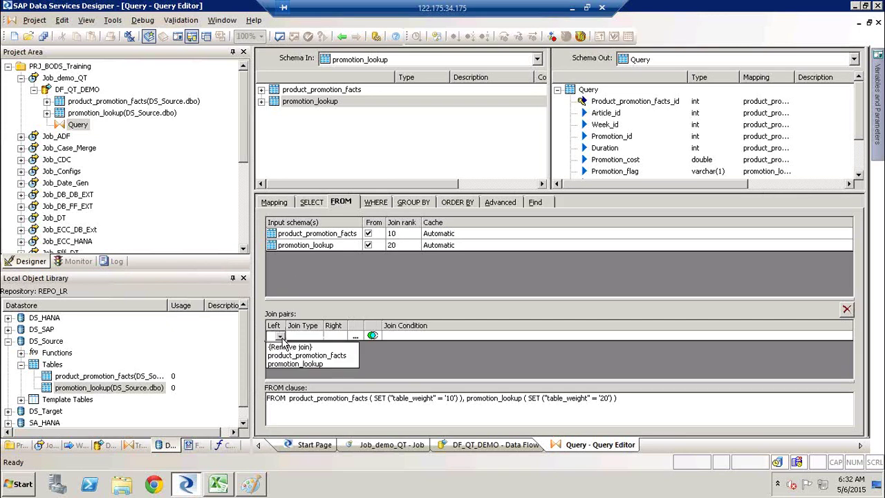
pyautogui.click(313, 355)
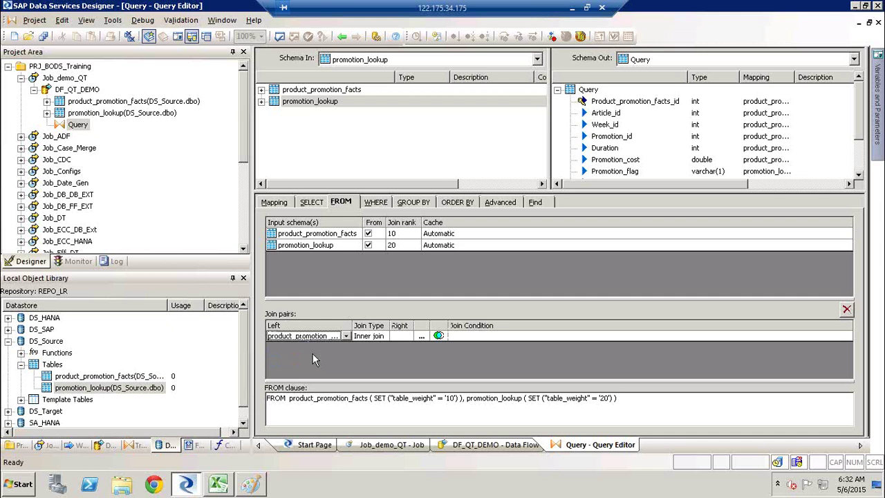
pyautogui.click(399, 336)
pyautogui.click(408, 336)
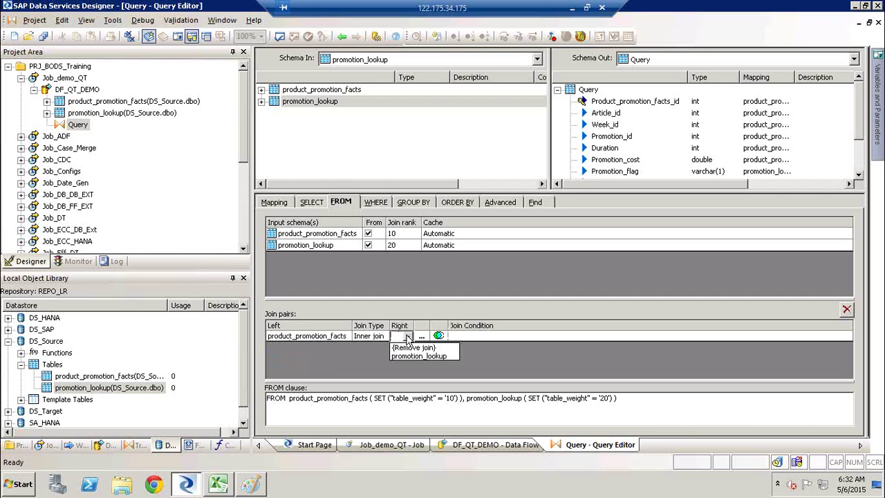
pyautogui.click(411, 355)
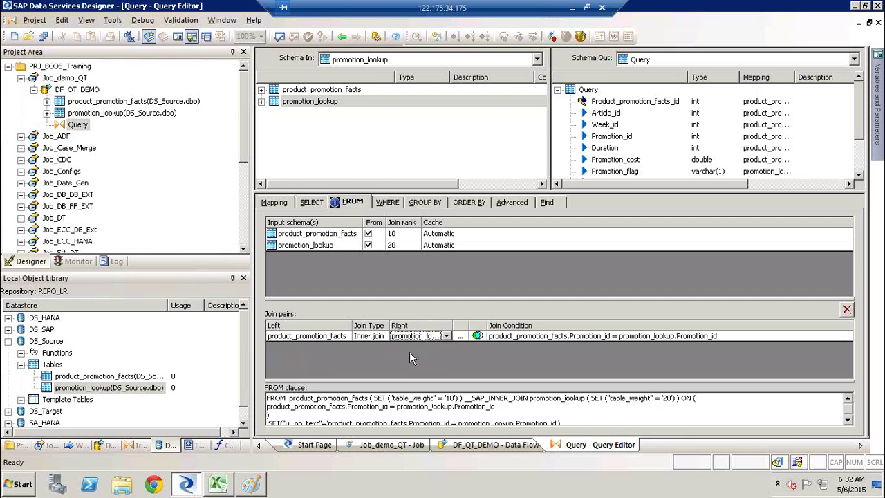
pyautogui.click(462, 339)
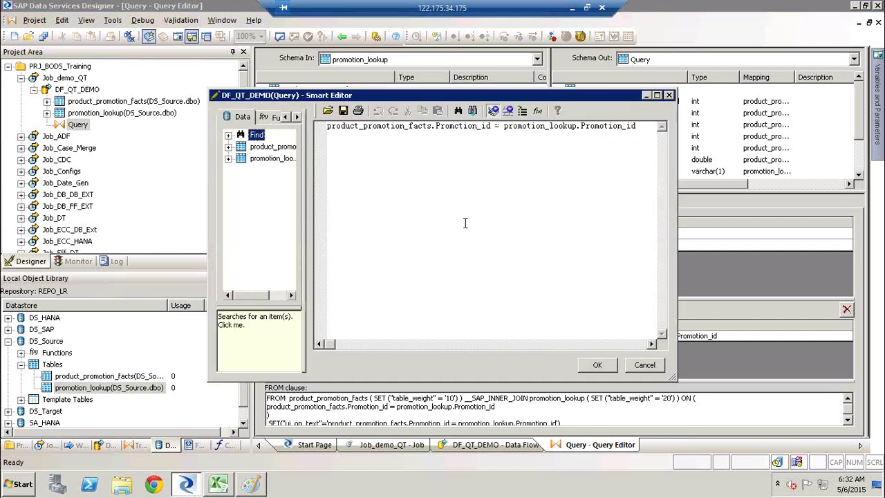
pyautogui.click(645, 364)
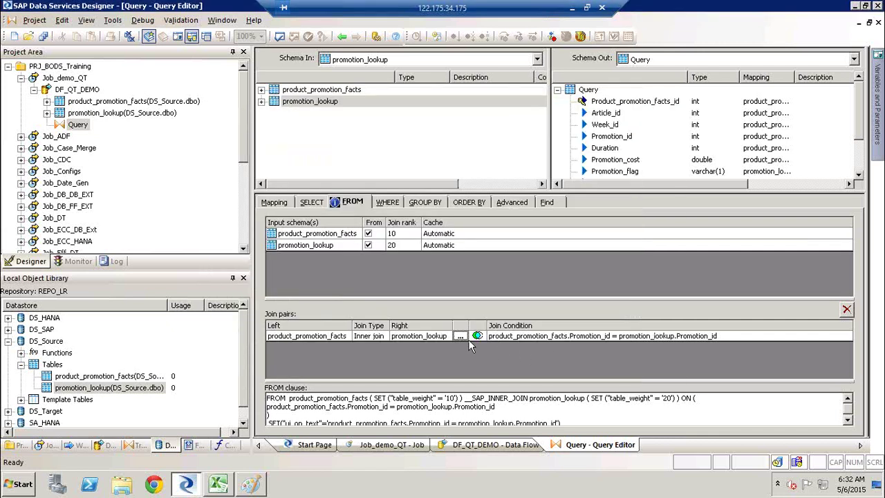
pyautogui.click(461, 336)
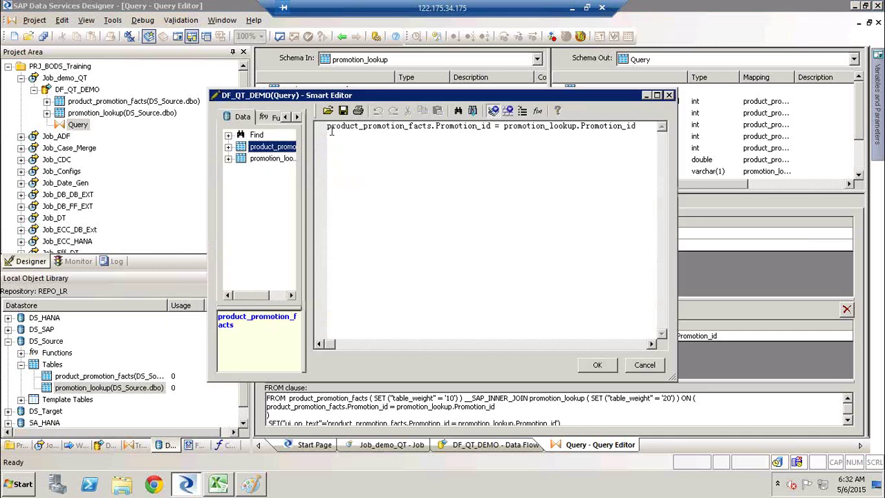
pyautogui.click(437, 126)
pyautogui.doubleClick(475, 126)
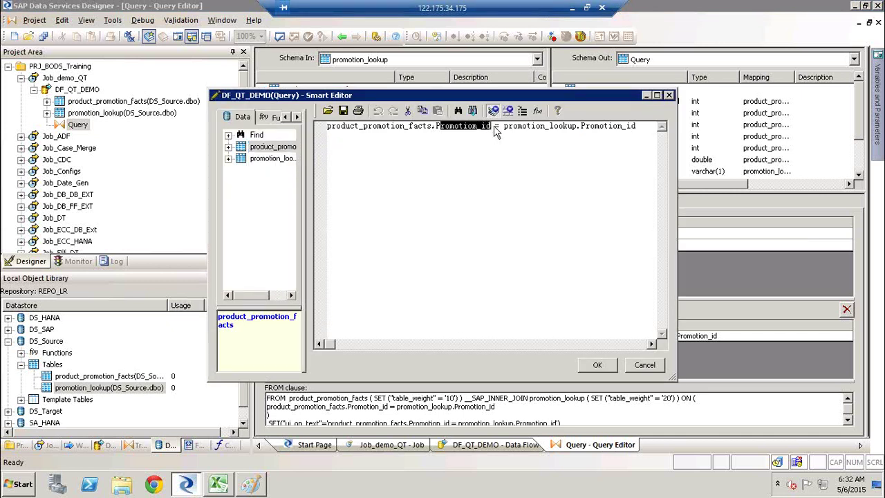
pyautogui.click(523, 126)
pyautogui.moveTo(523, 126); pyautogui.dragTo(574, 128)
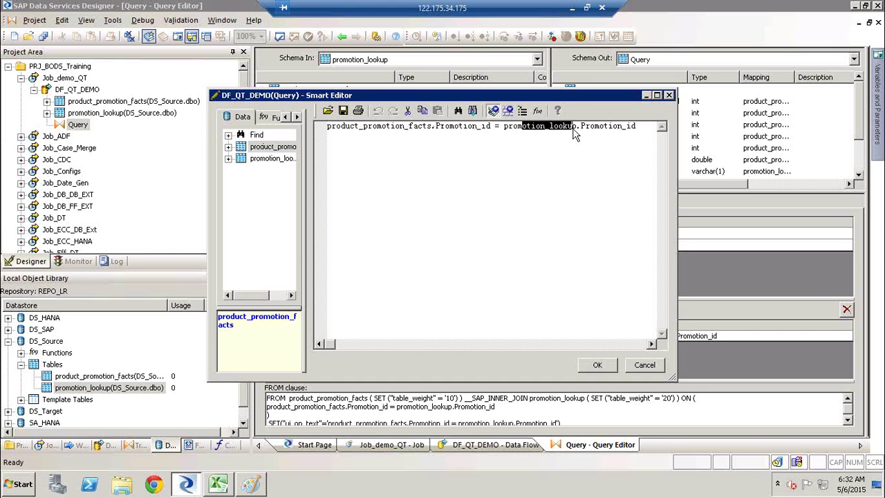
pyautogui.click(656, 368)
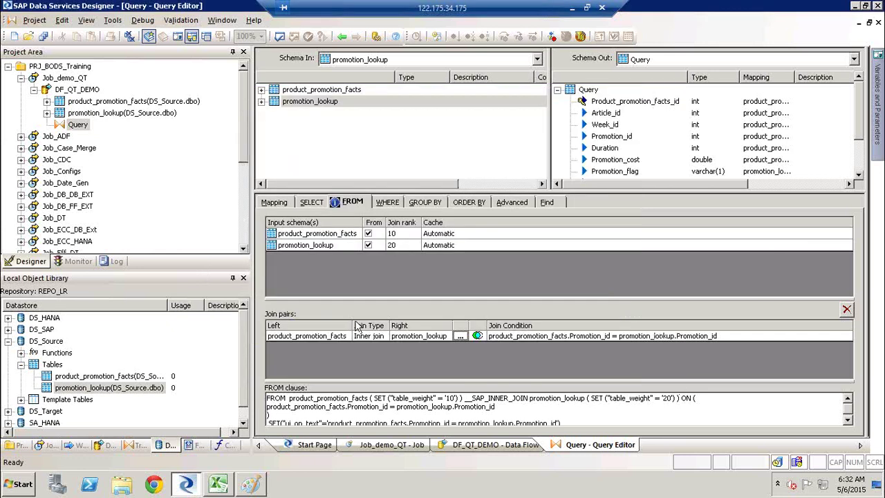
# Step: Switch the join to Left outer join, then delete the pair with {Remove join}
pyautogui.click(373, 337)
pyautogui.click(383, 336)
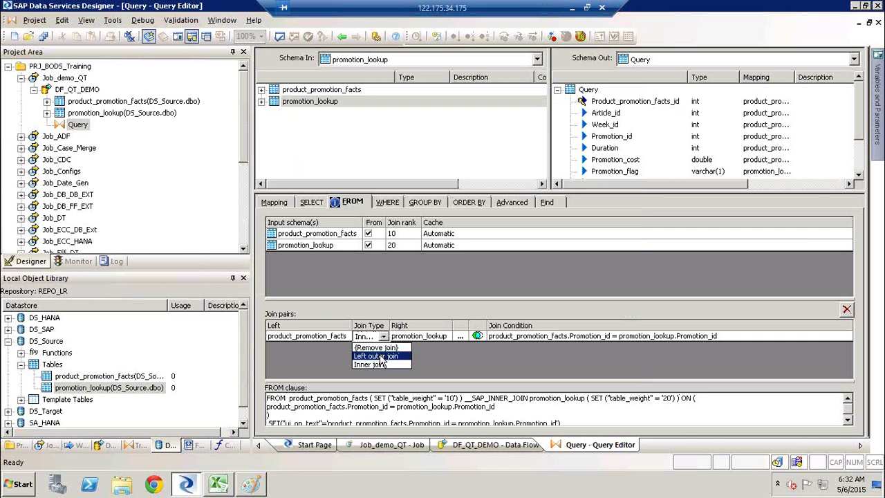
pyautogui.click(380, 355)
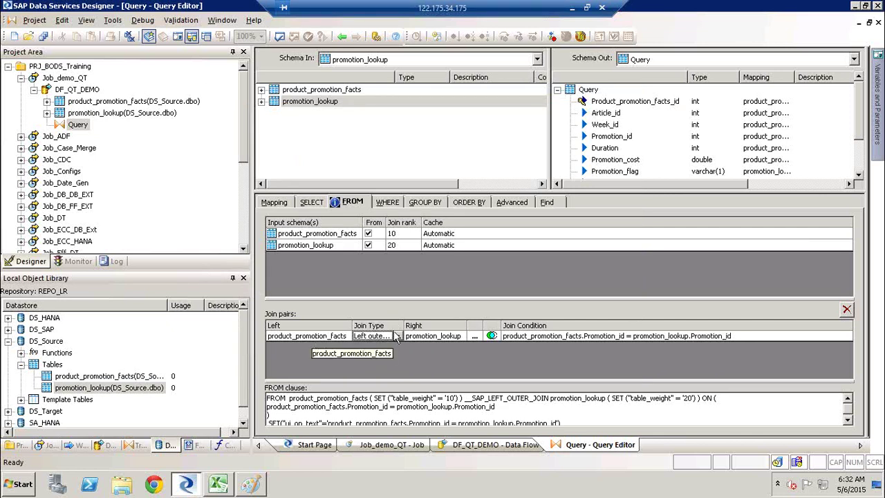
pyautogui.click(438, 337)
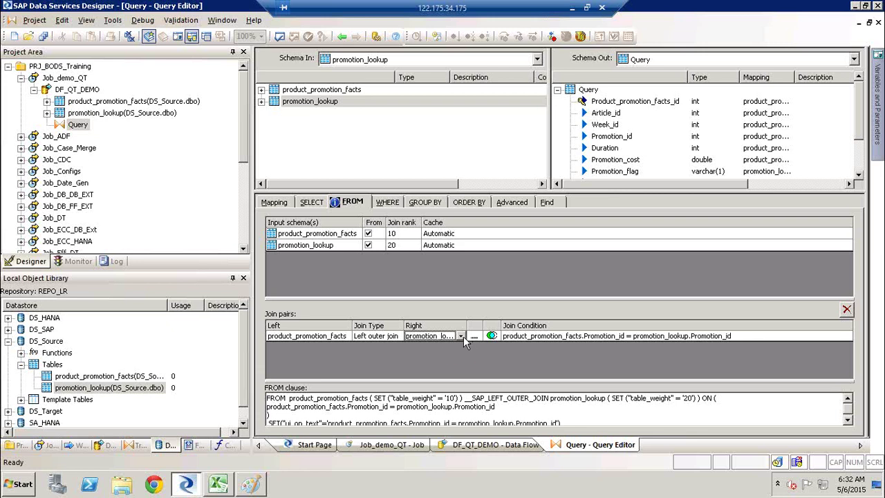
pyautogui.click(461, 336)
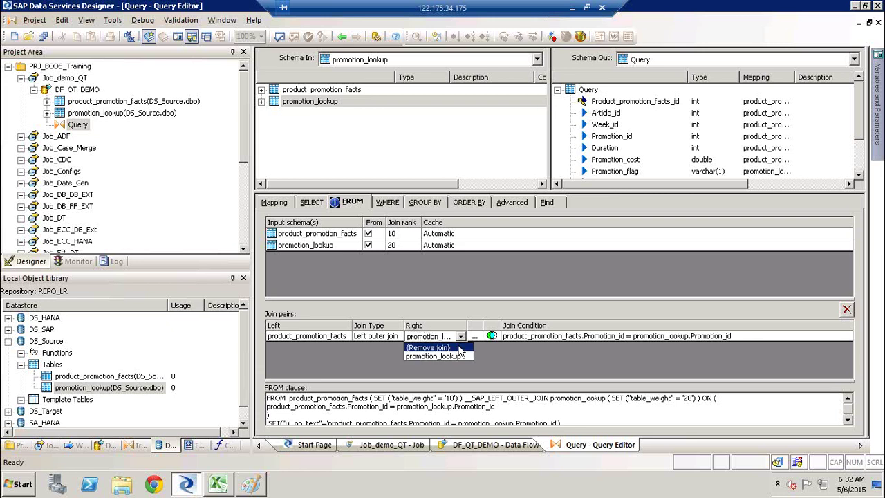
pyautogui.click(429, 347)
pyautogui.click(306, 336)
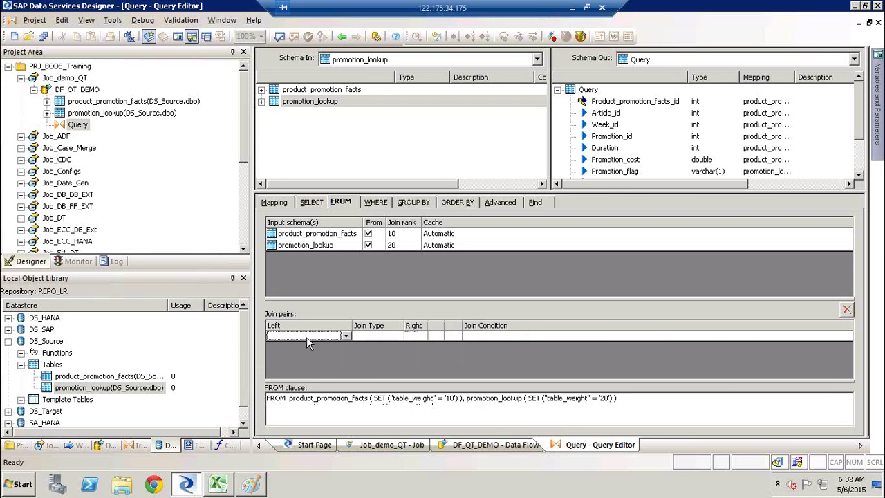
pyautogui.click(316, 366)
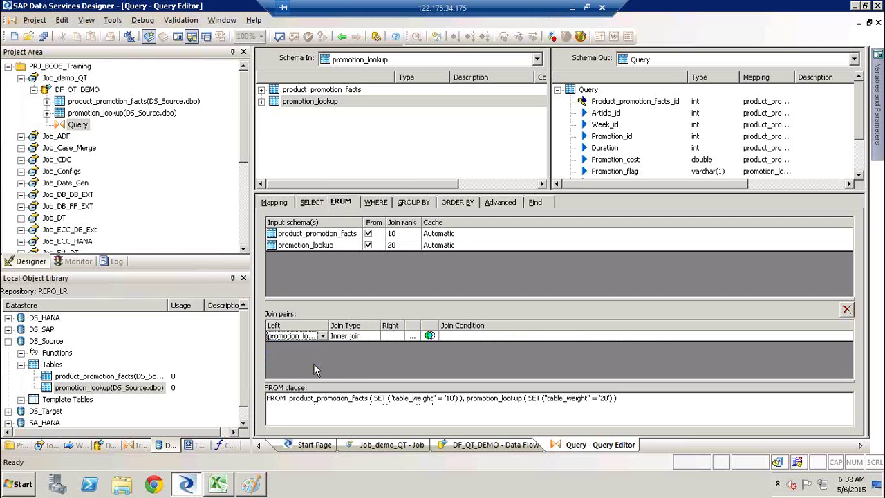
pyautogui.click(373, 336)
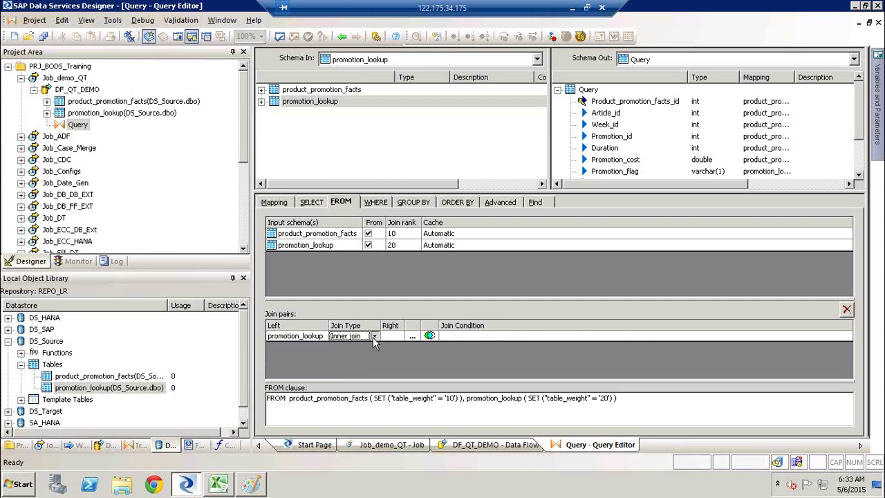
pyautogui.click(373, 337)
pyautogui.click(359, 357)
pyautogui.click(398, 340)
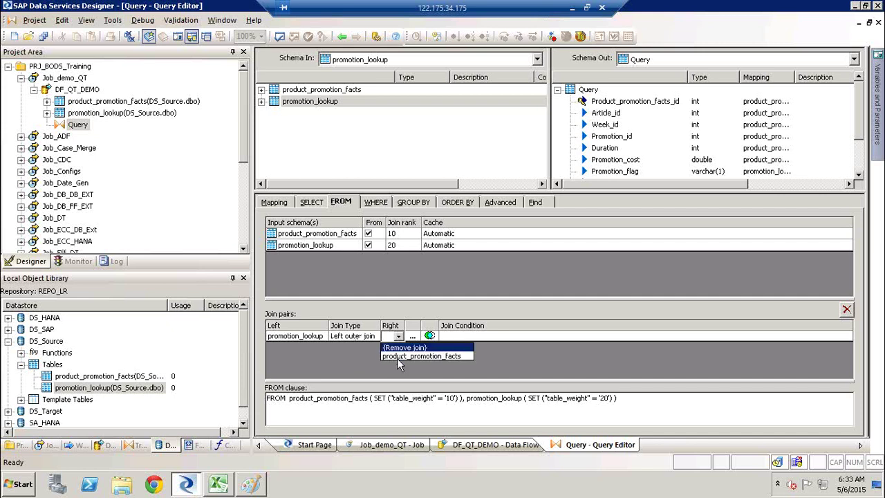
pyautogui.click(397, 358)
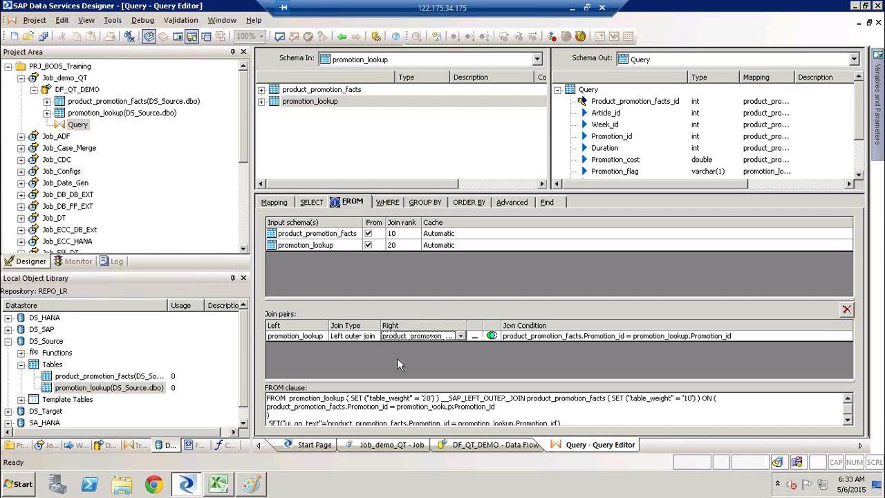
pyautogui.click(470, 338)
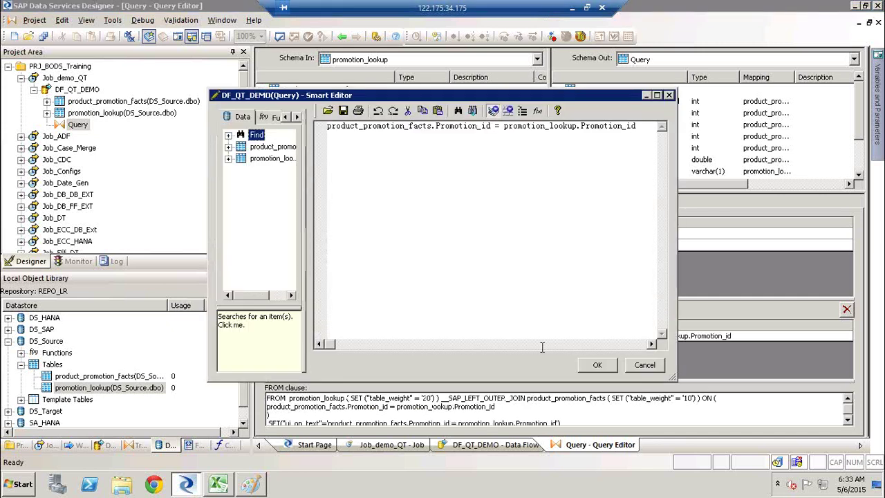
pyautogui.click(642, 364)
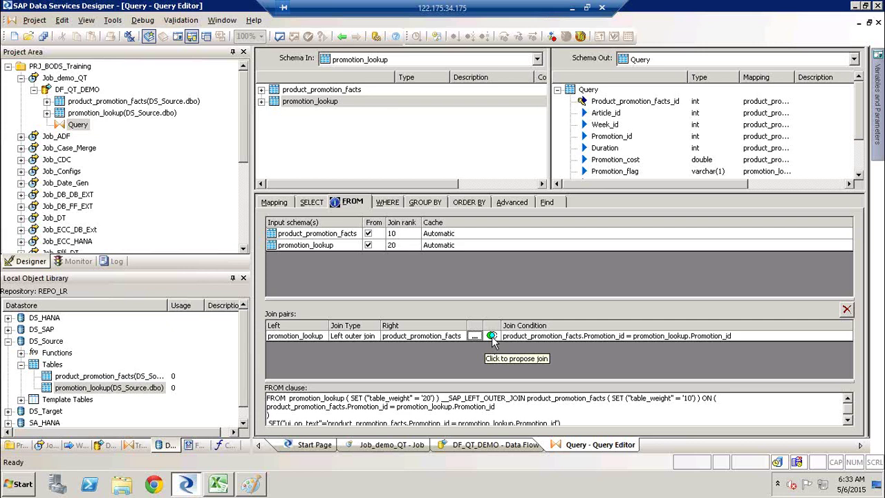
pyautogui.click(491, 336)
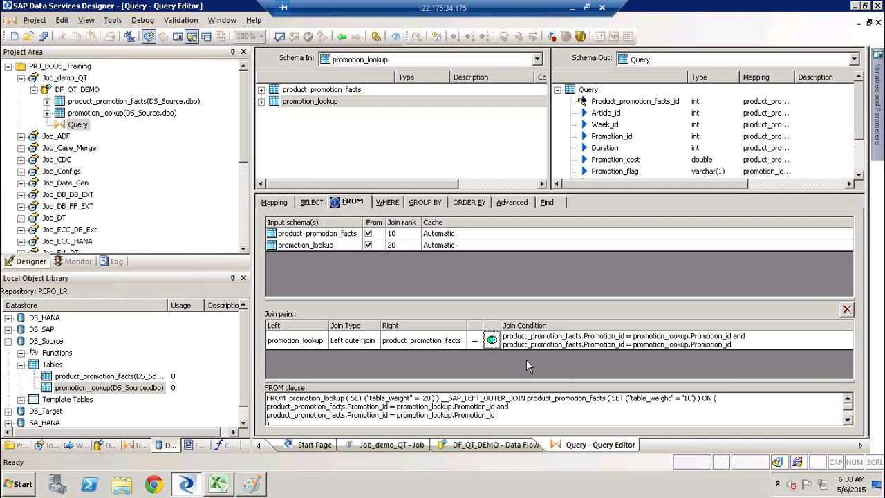
pyautogui.click(443, 344)
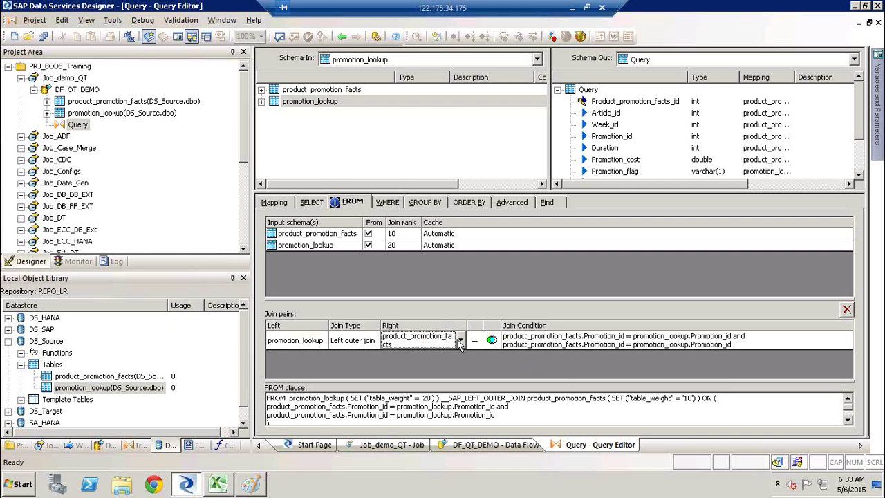
pyautogui.click(460, 344)
pyautogui.click(421, 355)
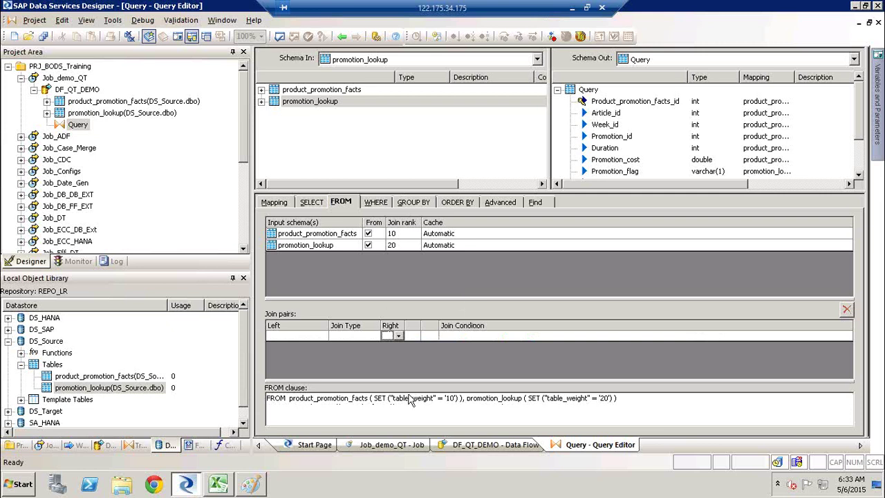
pyautogui.click(410, 396)
# Step: Add the proposed Promotion_id join to WHERE, plus 'and Product_promotion_facts_id = promotion_lookup.Promotion_id'
pyautogui.click(377, 202)
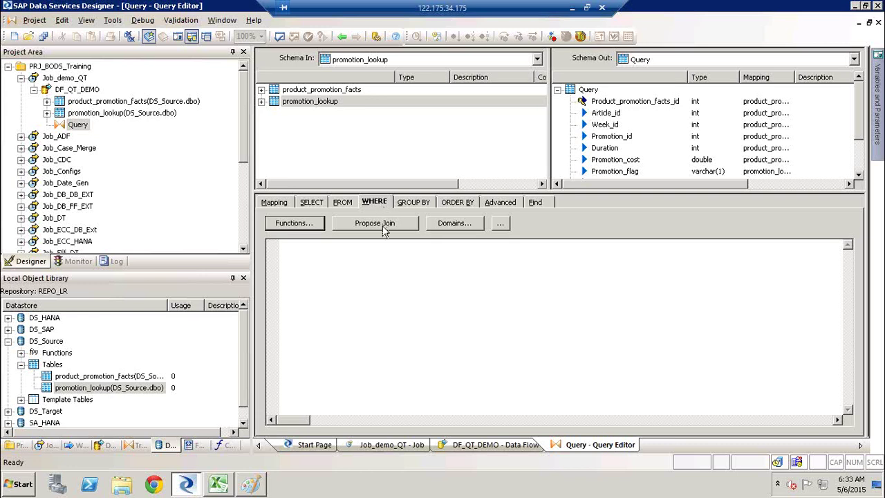
pyautogui.click(385, 228)
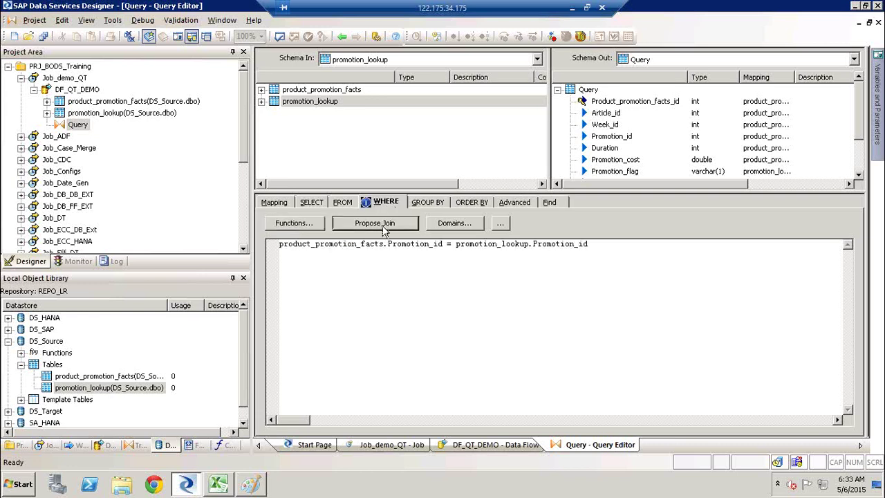
pyautogui.click(261, 101)
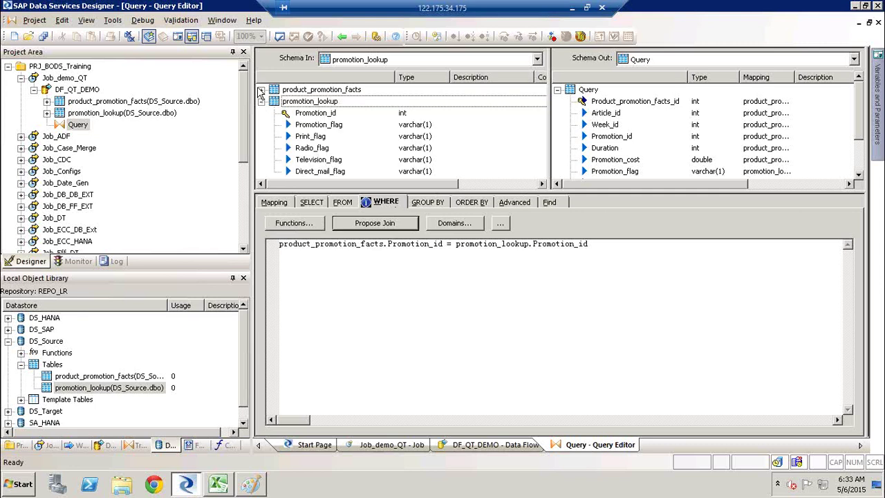
pyautogui.click(261, 89)
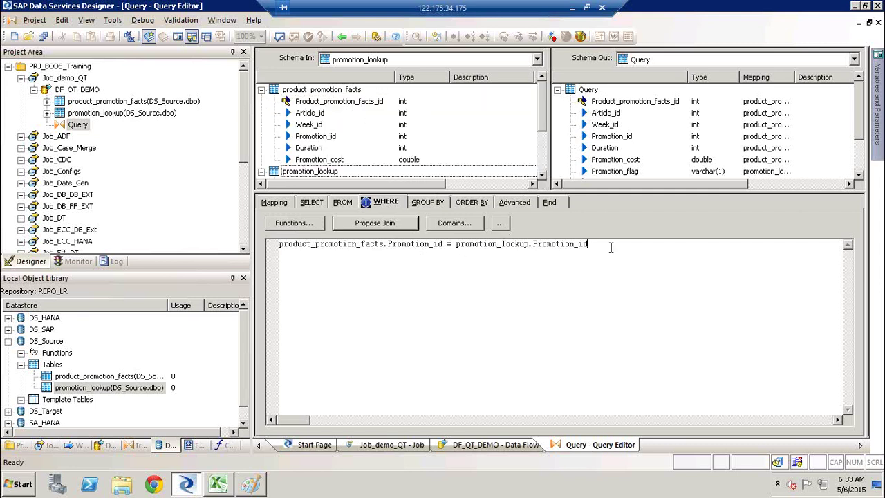
pyautogui.write('and')
pyautogui.press('Return')
pyautogui.click(302, 102)
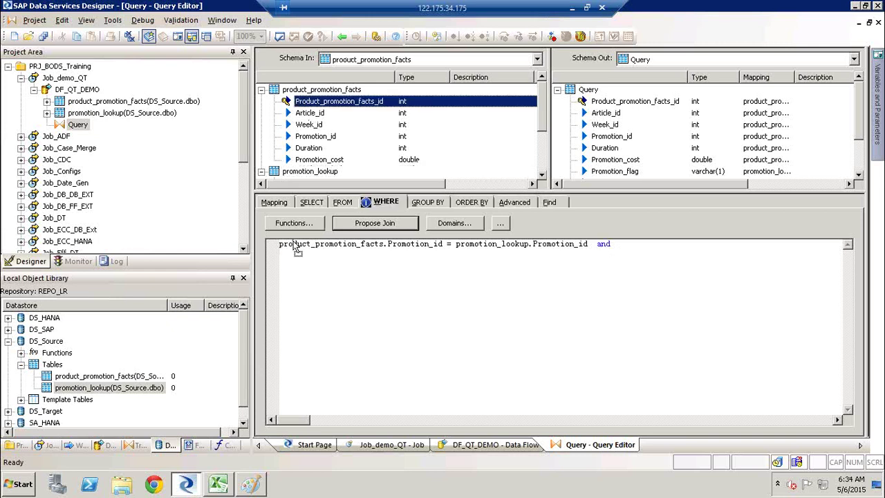
pyautogui.moveTo(290, 270); pyautogui.dragTo(291, 270)
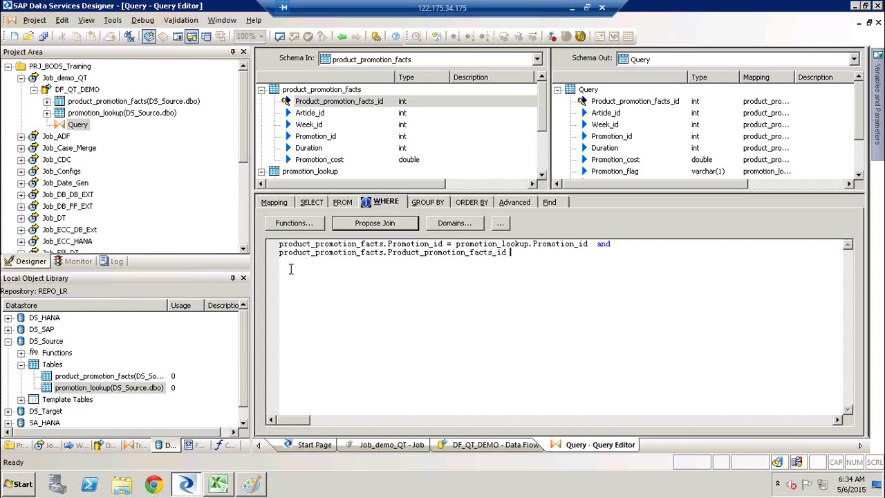
pyautogui.write('=')
pyautogui.click(261, 91)
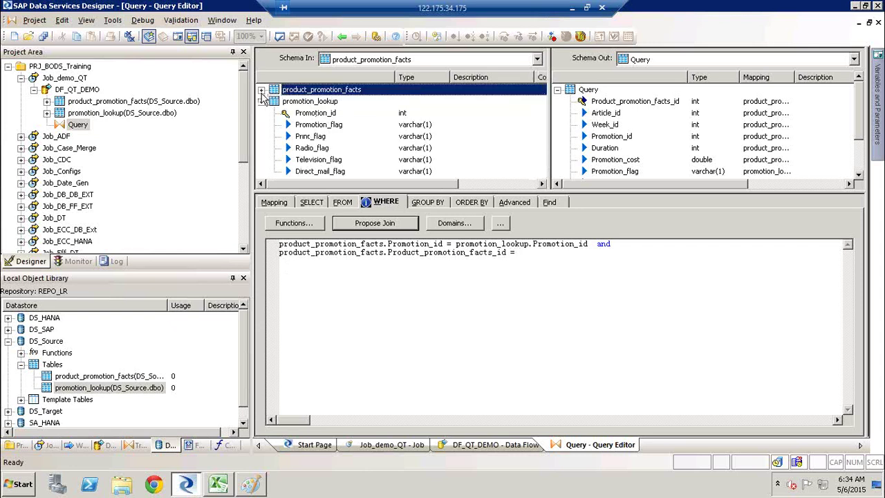
pyautogui.click(315, 113)
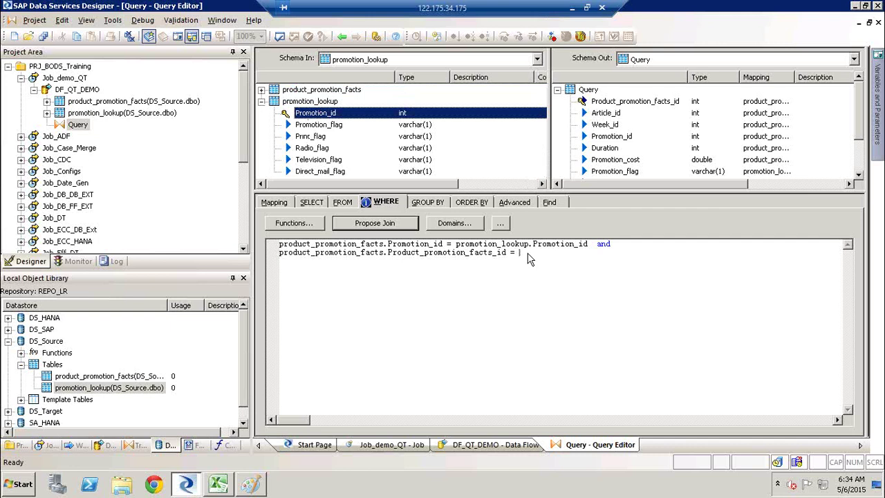
pyautogui.moveTo(529, 258); pyautogui.dragTo(528, 253)
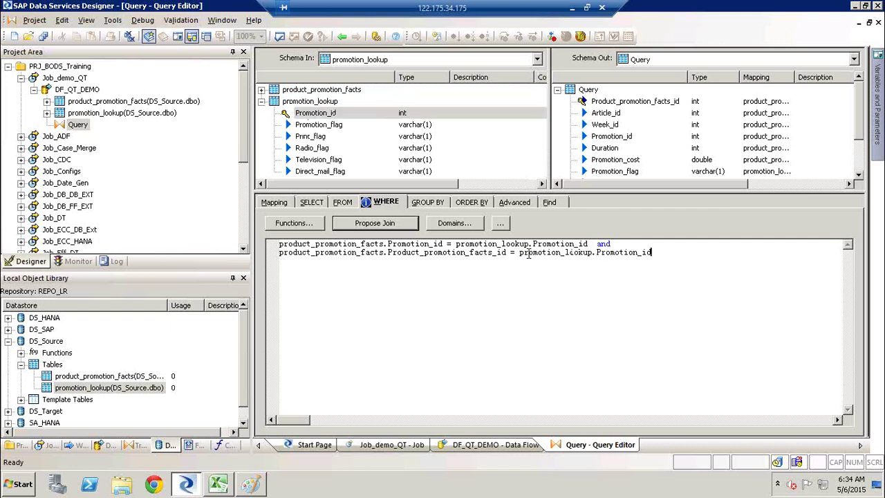
# Step: Delete the second condition line and change line 1's trailing connector to 'and or'
pyautogui.tripleClick(529, 253)
pyautogui.press('Delete')
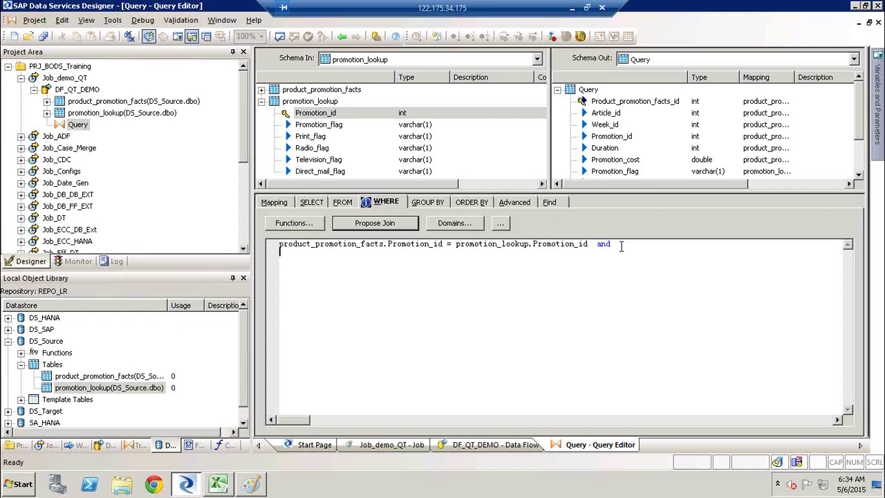
pyautogui.click(621, 246)
pyautogui.press('BackSpace')
pyautogui.press('BackSpace')
pyautogui.press('BackSpace')
pyautogui.press('BackSpace')
pyautogui.write('and or')
pyautogui.moveTo(587, 243); pyautogui.dragTo(272, 250)
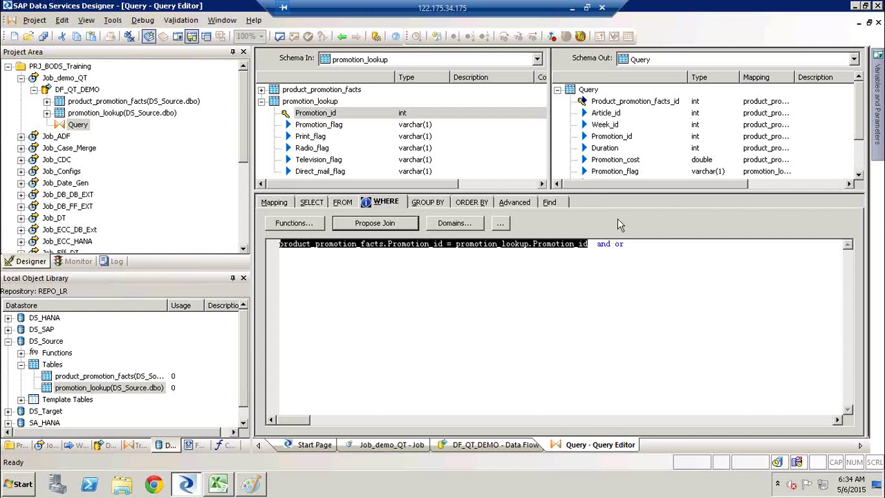
# Step: Add a new WHERE line 'and promotion_lookup.Print_flag is not null'
pyautogui.click(596, 243)
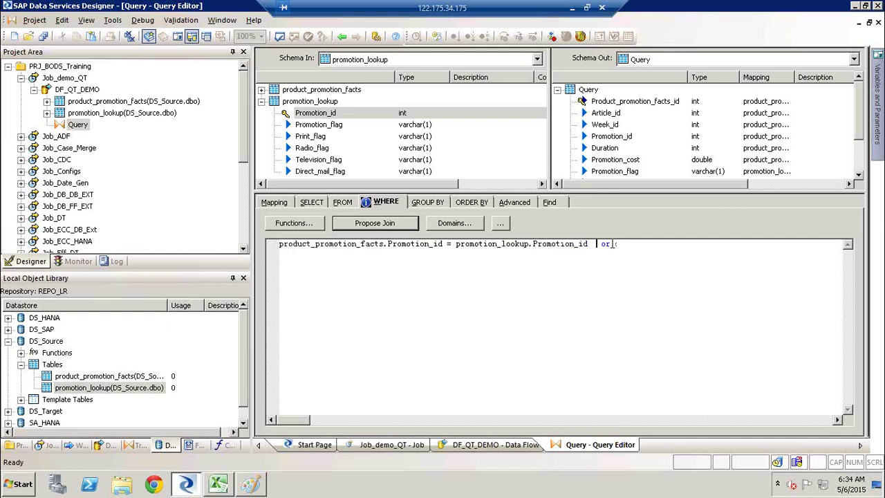
pyautogui.write('o')
pyautogui.write('and')
pyautogui.press('Return')
pyautogui.click(318, 136)
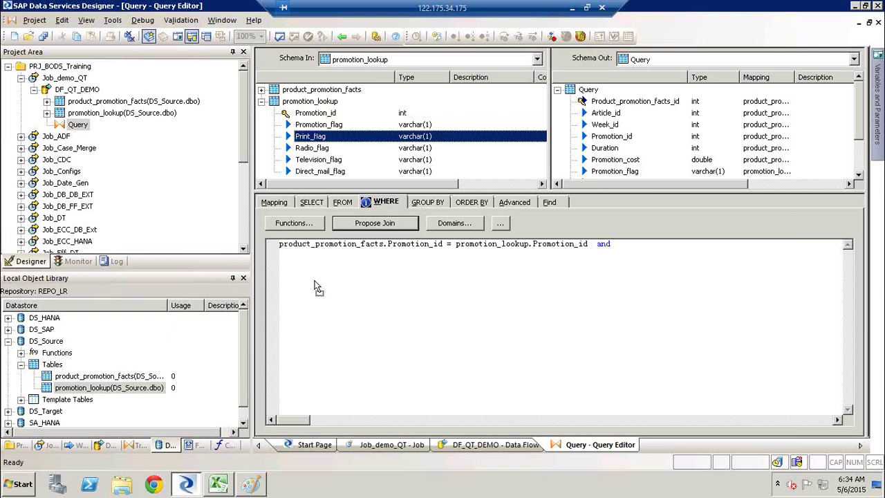
pyautogui.moveTo(316, 280); pyautogui.dragTo(315, 280)
pyautogui.write('is ')
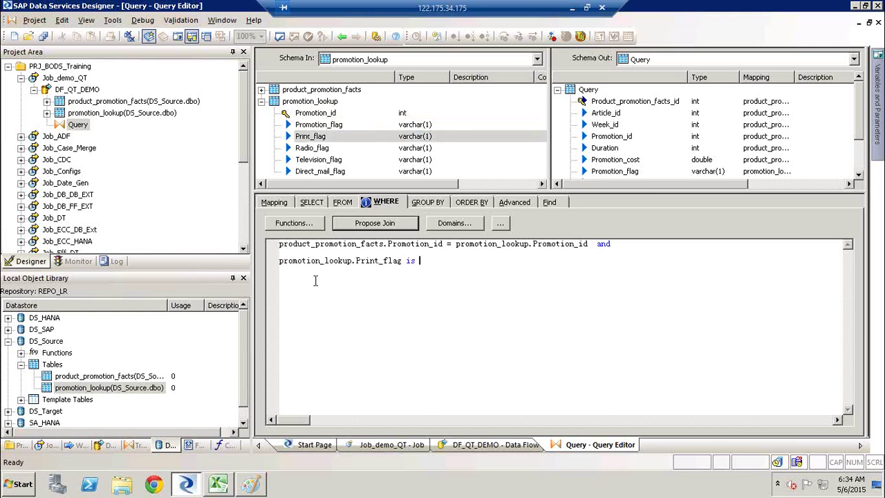
pyautogui.write('not null')
# Step: Review the condition lines, then open the Functions list and close it unused
pyautogui.moveTo(293, 262); pyautogui.dragTo(415, 272)
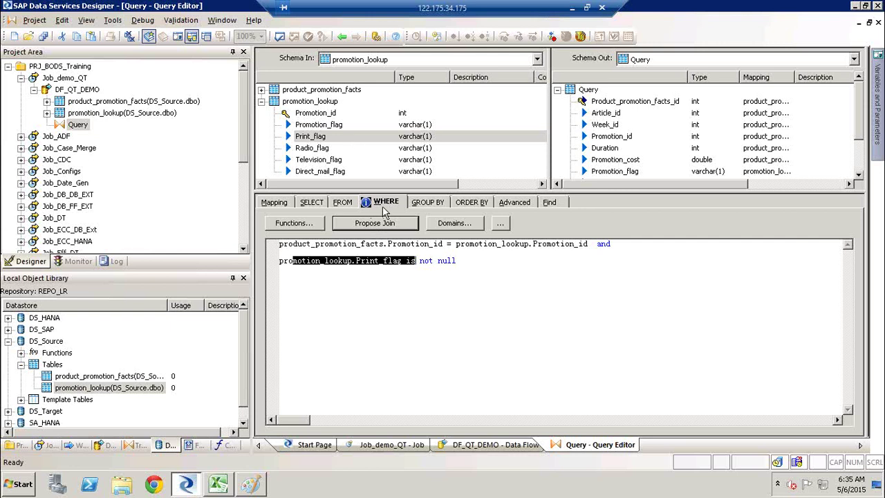
pyautogui.click(390, 206)
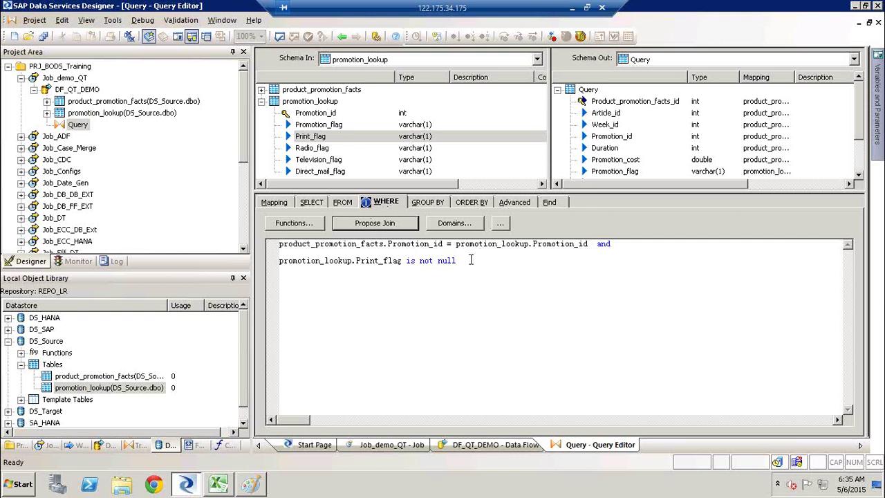
pyautogui.click(470, 260)
pyautogui.tripleClick(470, 260)
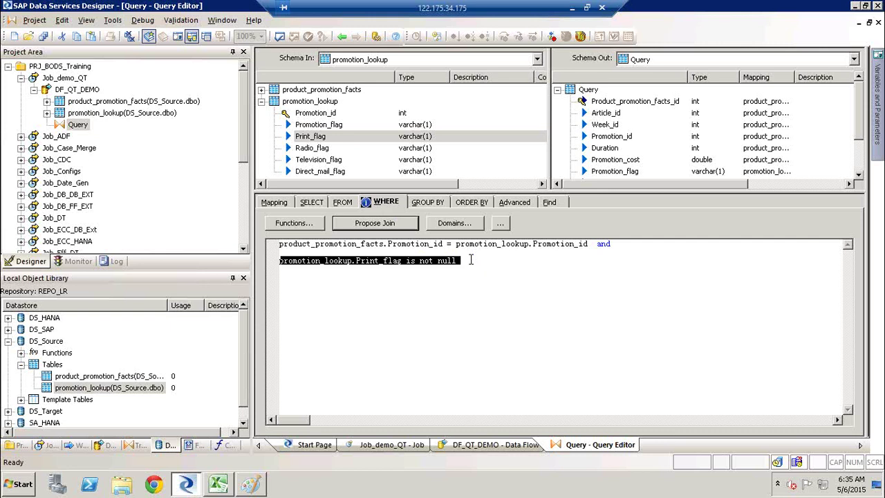
pyautogui.click(593, 243)
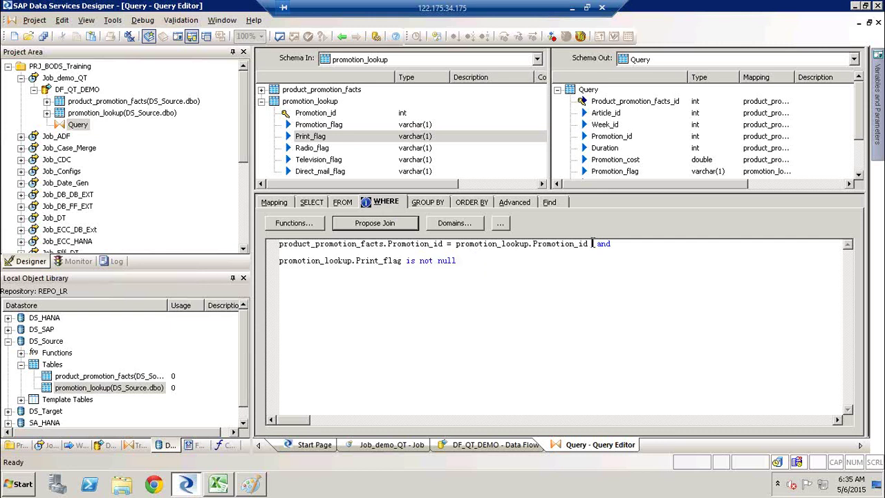
pyautogui.hotkey('shift', 'Home')
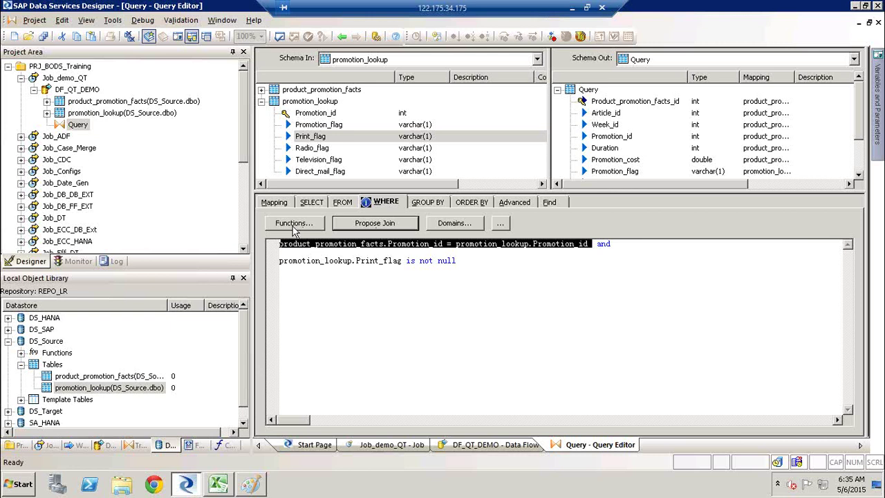
pyautogui.click(293, 230)
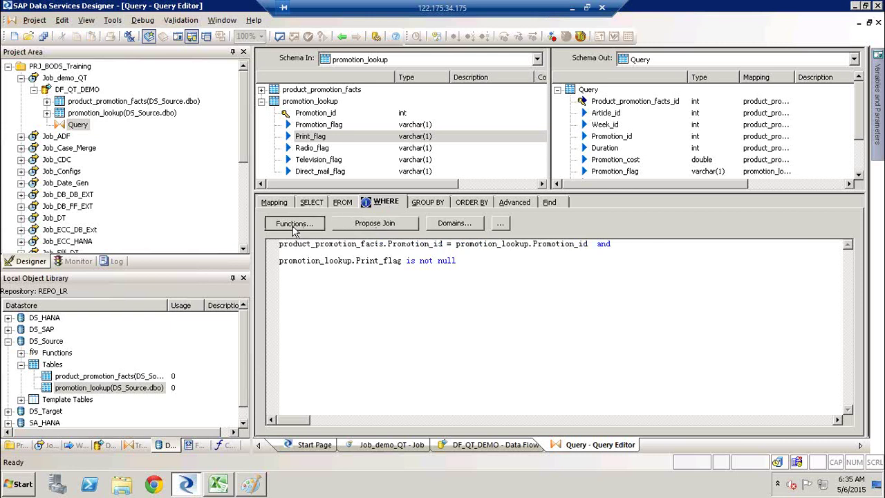
pyautogui.click(293, 229)
pyautogui.click(649, 420)
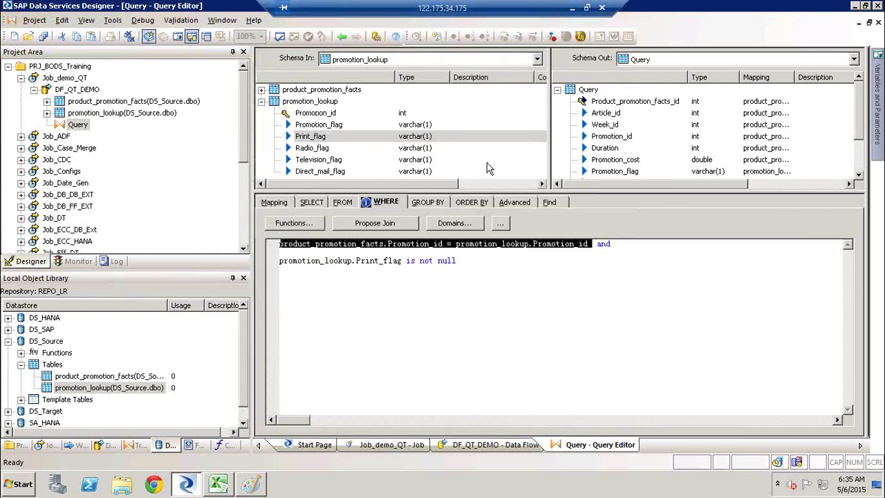
# Step: Open the Query Editor's GROUP BY tab
pyautogui.click(433, 202)
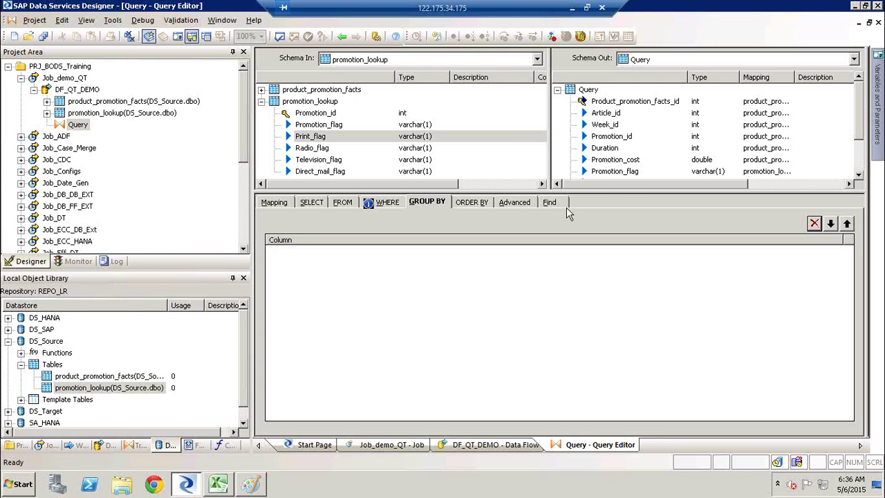
# Step: Add the six product_promotion_facts columns and all promotion_lookup columns to GROUP BY
pyautogui.moveTo(578, 188); pyautogui.dragTo(579, 239)
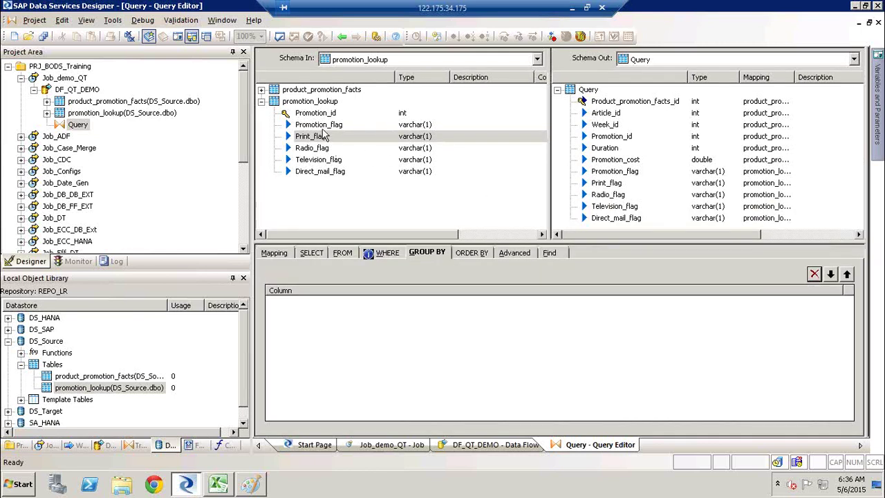
pyautogui.click(321, 126)
pyautogui.click(261, 89)
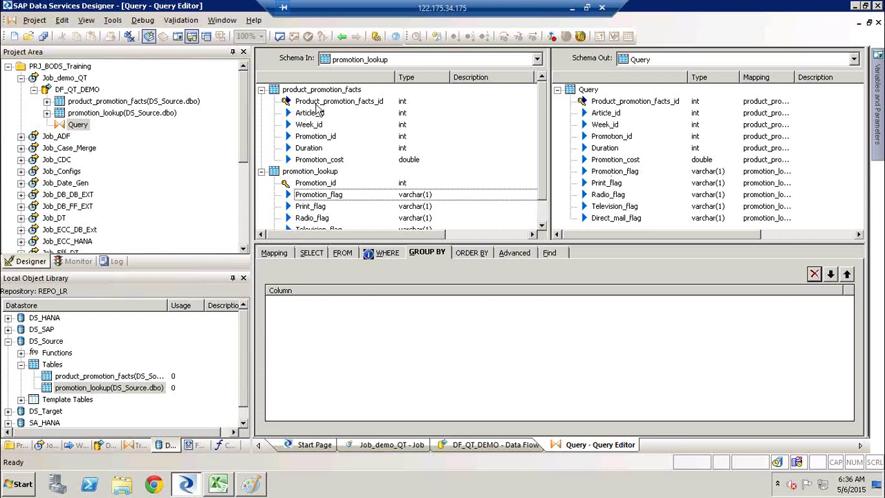
pyautogui.click(316, 104)
pyautogui.keyDown('shift'); pyautogui.click(319, 159); pyautogui.keyUp('shift')
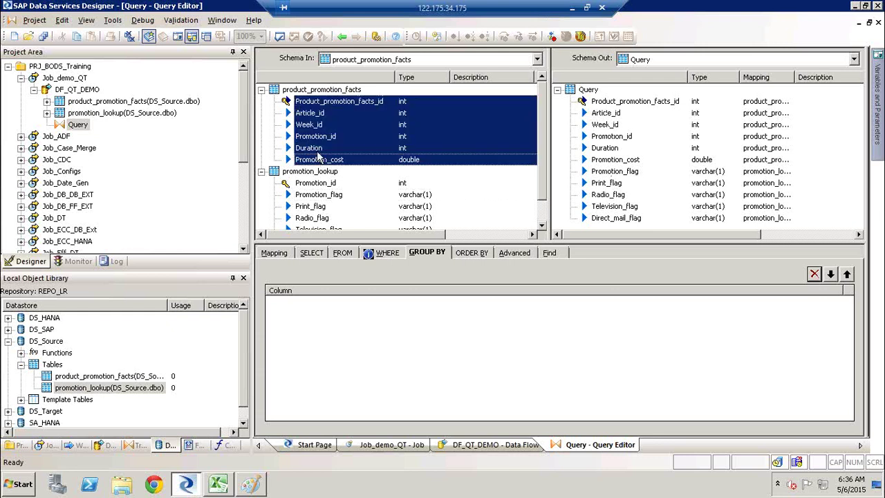
pyautogui.moveTo(319, 141); pyautogui.dragTo(307, 341)
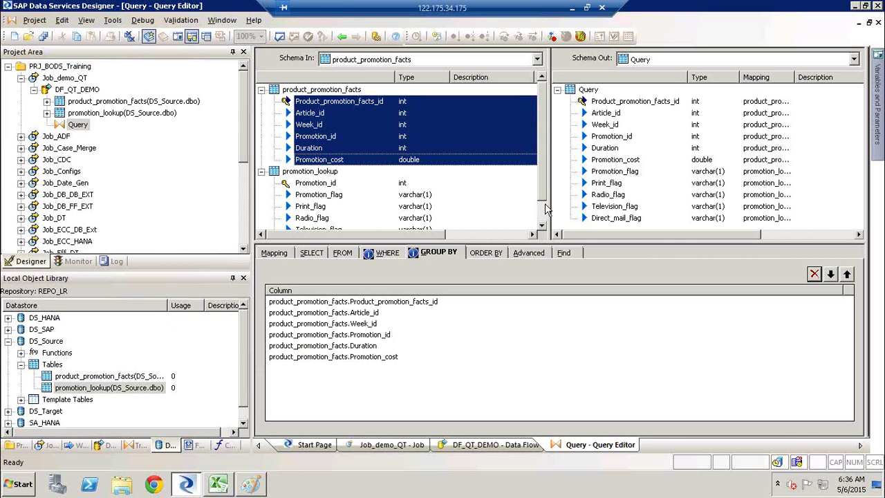
pyautogui.scroll(-2, 547, 228)
pyautogui.click(315, 161)
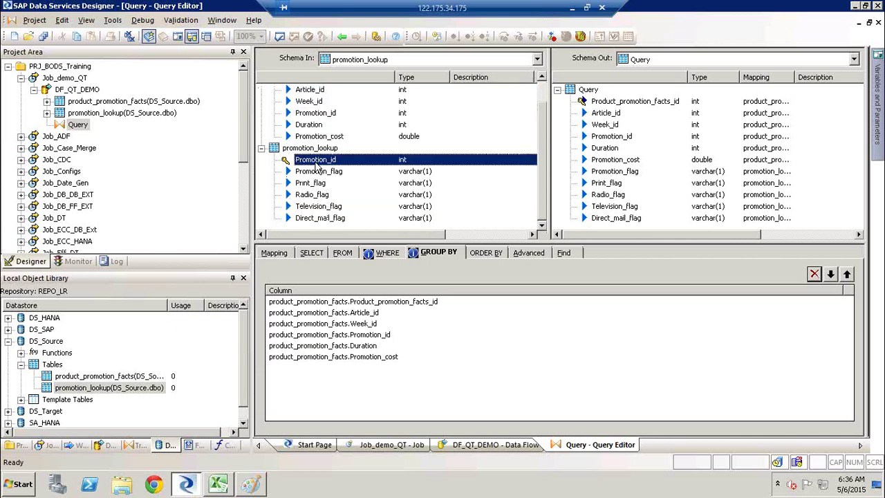
pyautogui.keyDown('shift'); pyautogui.click(320, 218); pyautogui.keyUp('shift')
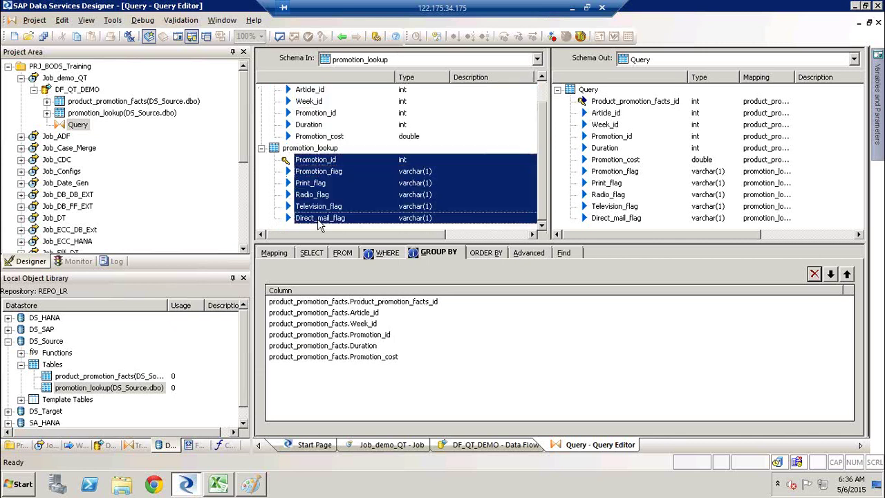
pyautogui.moveTo(348, 173); pyautogui.dragTo(365, 405)
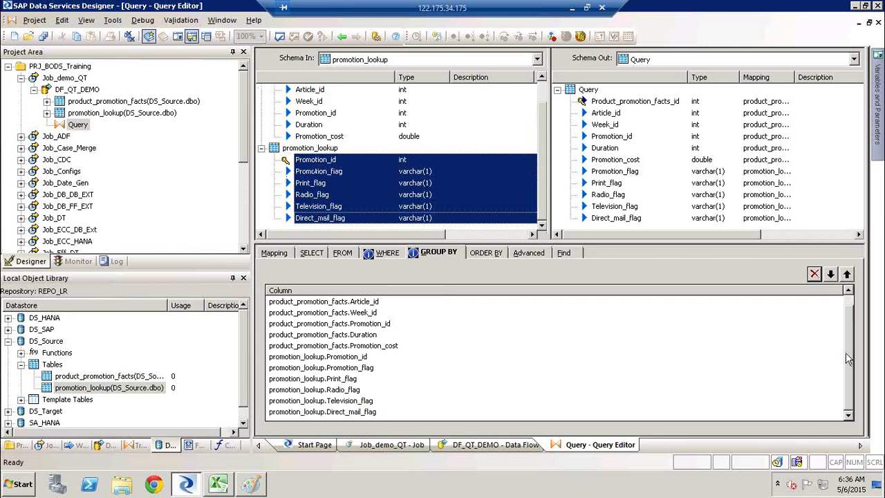
pyautogui.click(849, 292)
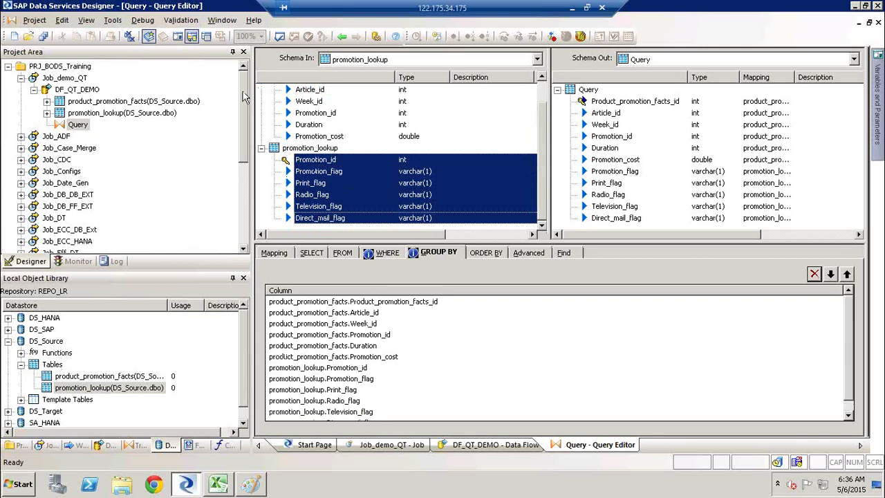
# Step: Validate the query, close the output, and delete Product_promotion_facts_id from GROUP BY
pyautogui.click(279, 38)
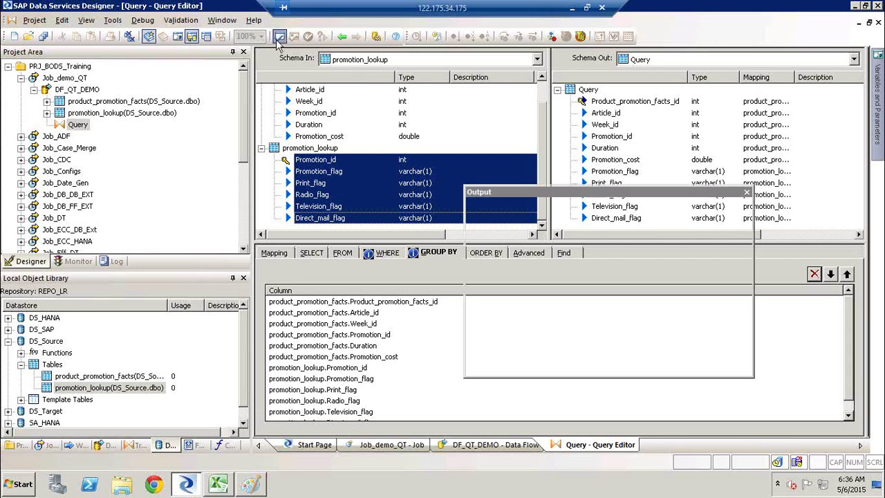
pyautogui.click(747, 192)
pyautogui.click(359, 302)
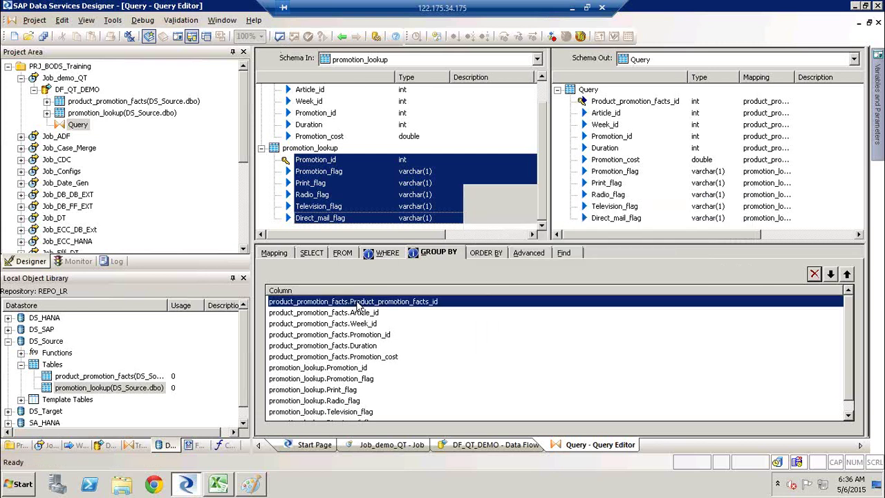
pyautogui.press('Delete')
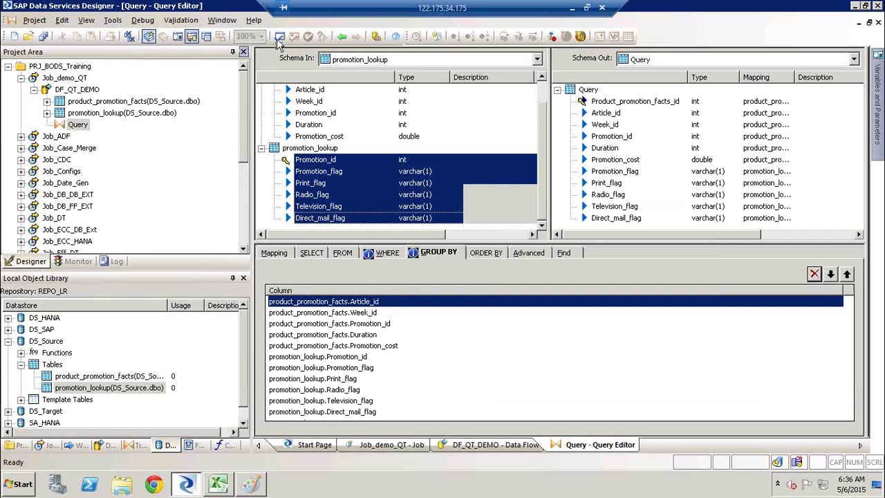
# Step: Re-validate and read the error that Product_promotion_facts_id is missing from GROUP BY
pyautogui.click(279, 37)
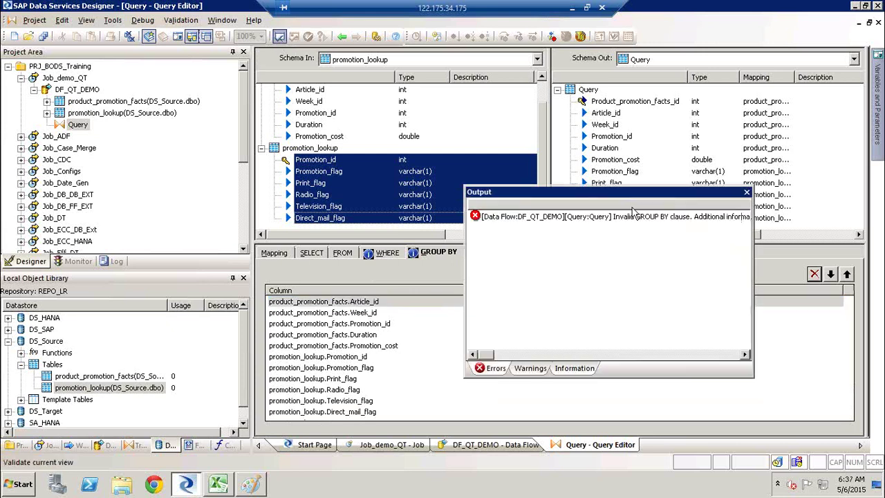
pyautogui.rightClick(634, 219)
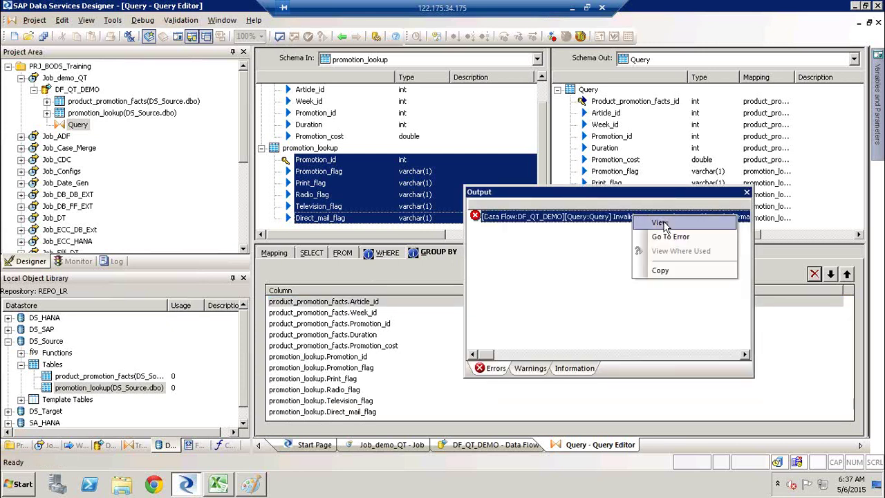
pyautogui.click(661, 222)
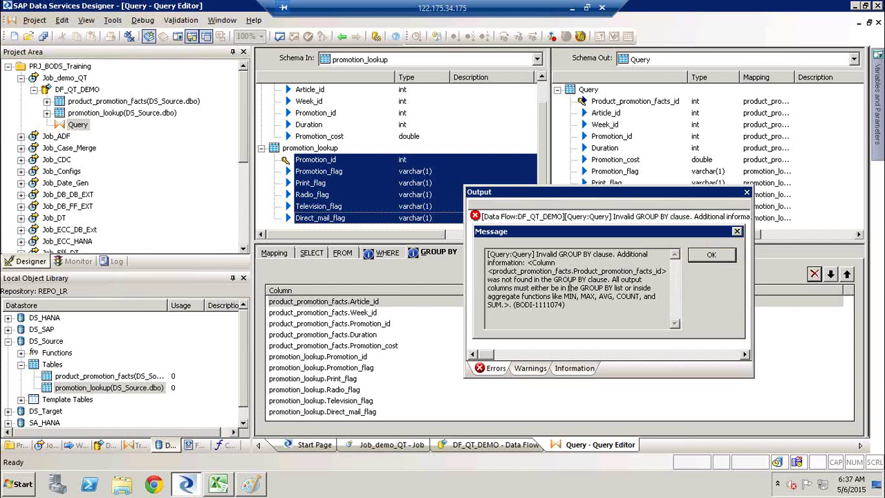
pyautogui.moveTo(516, 272); pyautogui.dragTo(656, 273)
pyautogui.moveTo(498, 280); pyautogui.dragTo(606, 280)
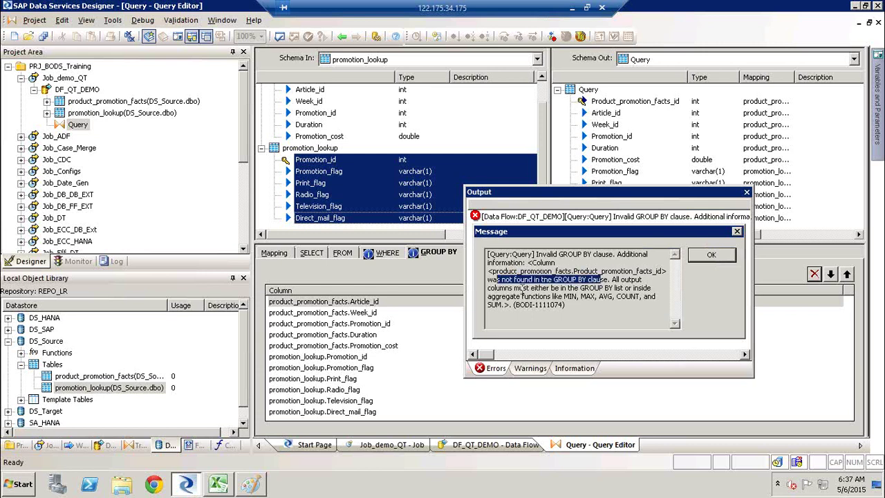
pyautogui.moveTo(531, 287); pyautogui.dragTo(611, 287)
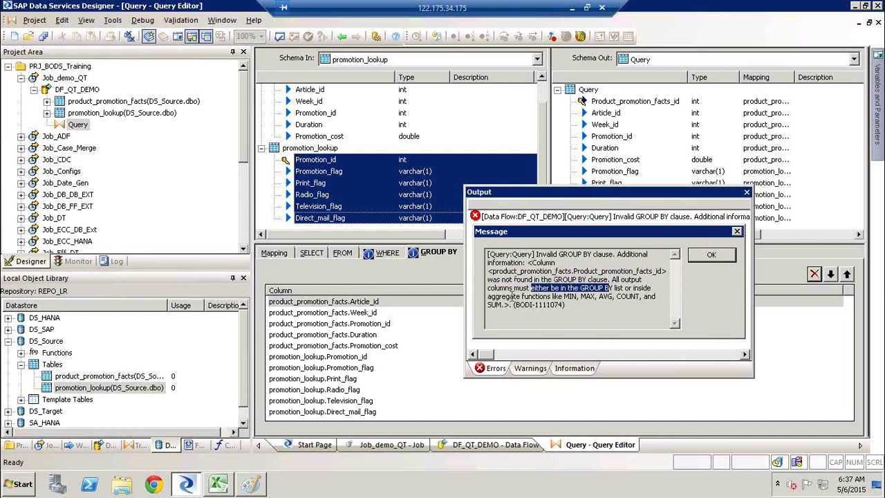
pyautogui.moveTo(490, 296); pyautogui.dragTo(566, 299)
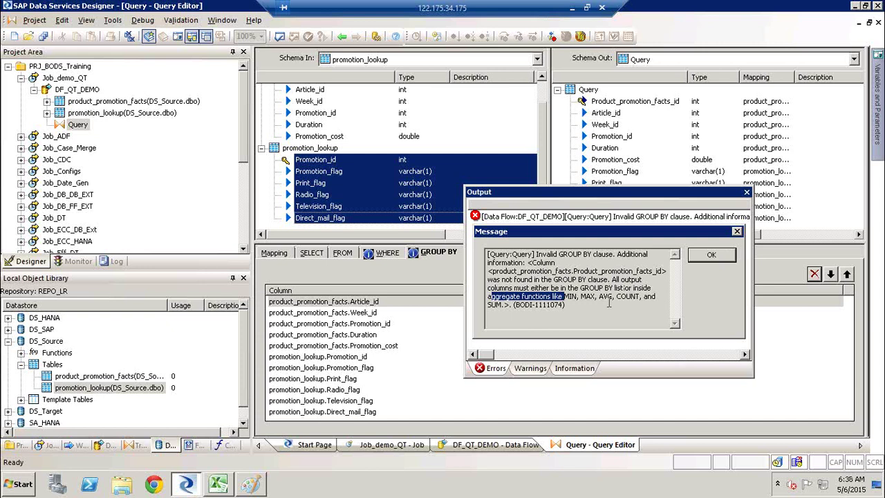
pyautogui.click(730, 256)
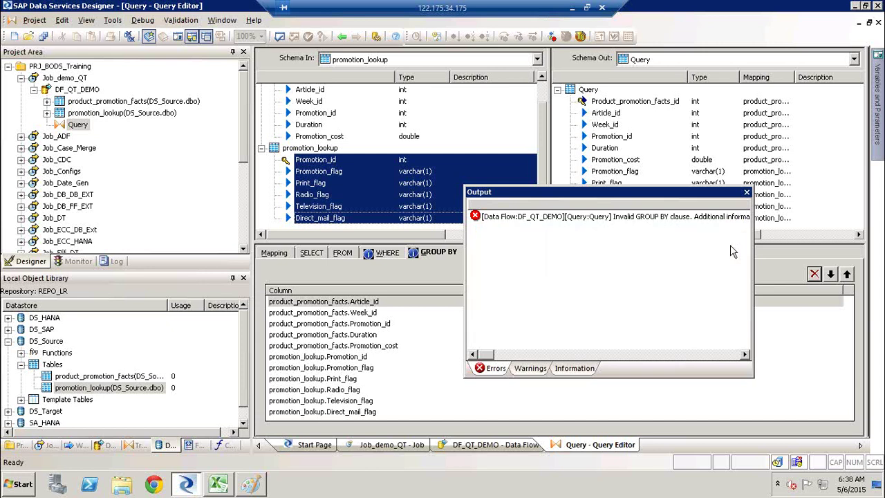
pyautogui.click(747, 193)
# Step: Wrap the Product_promotion_facts_id mapping in max( ) and validate the query without errors
pyautogui.click(648, 103)
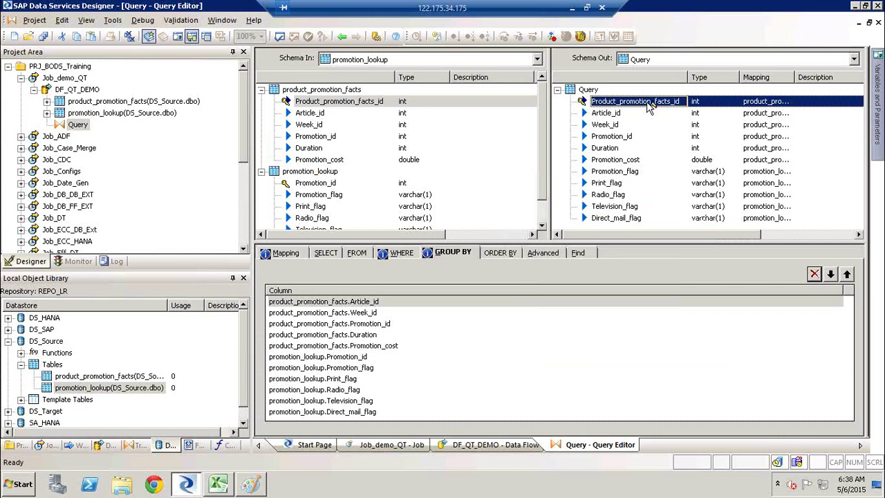
pyautogui.click(298, 254)
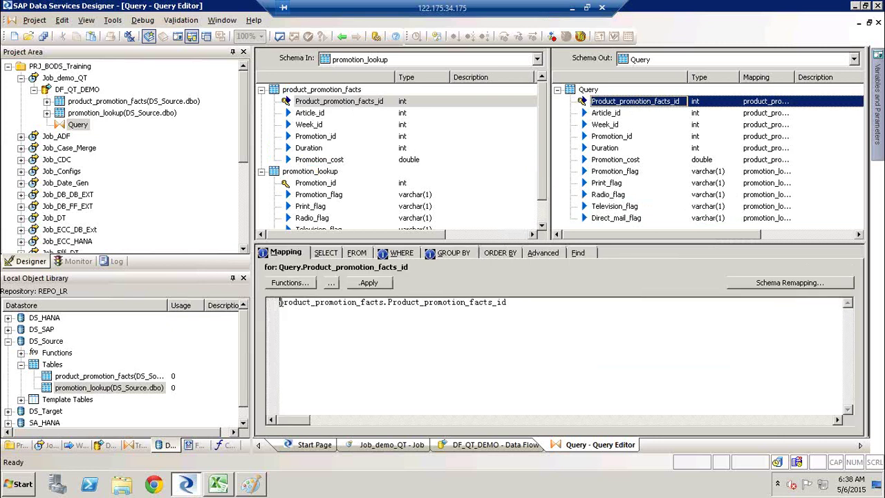
pyautogui.write('max(')
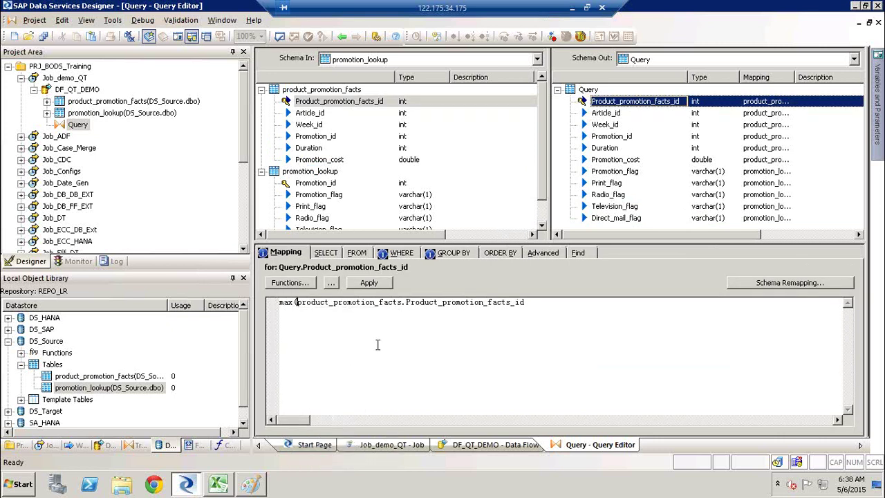
pyautogui.click(560, 302)
pyautogui.write(')')
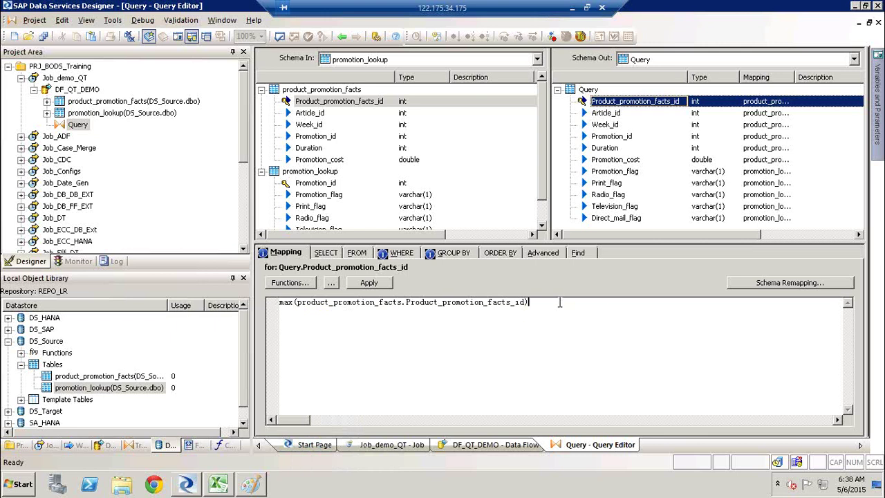
pyautogui.click(280, 37)
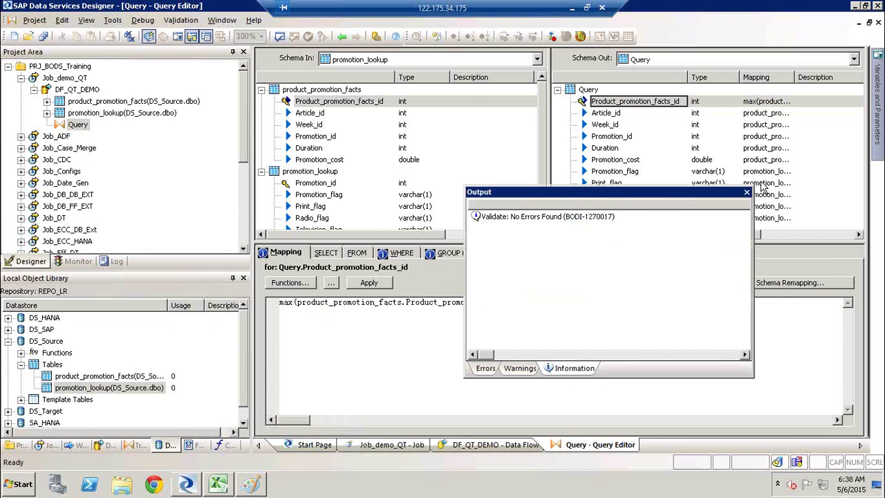
pyautogui.click(746, 192)
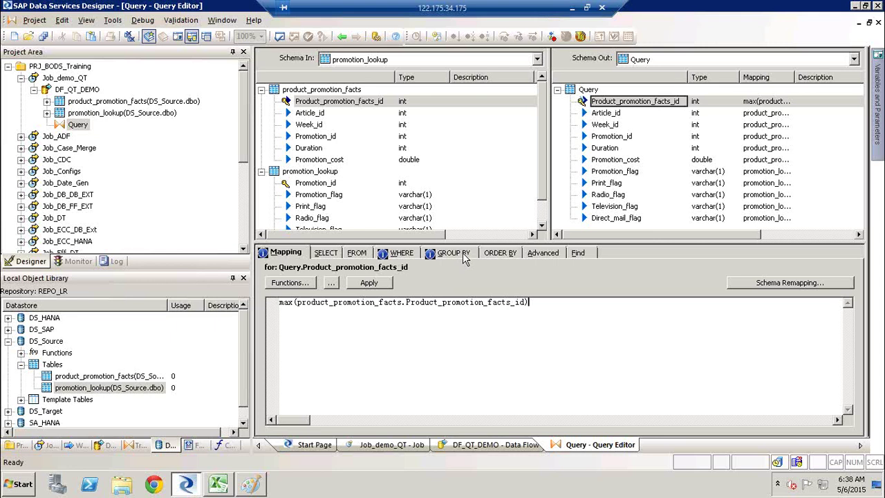
pyautogui.click(462, 253)
pyautogui.click(283, 253)
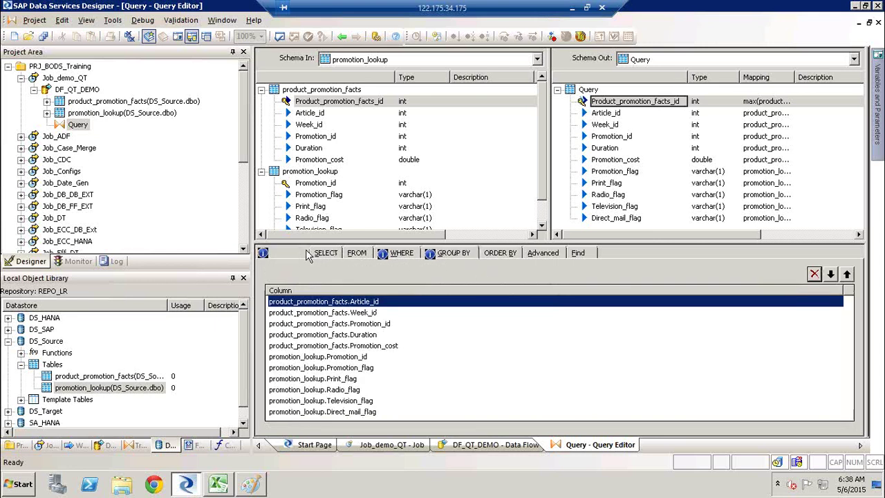
pyautogui.click(287, 283)
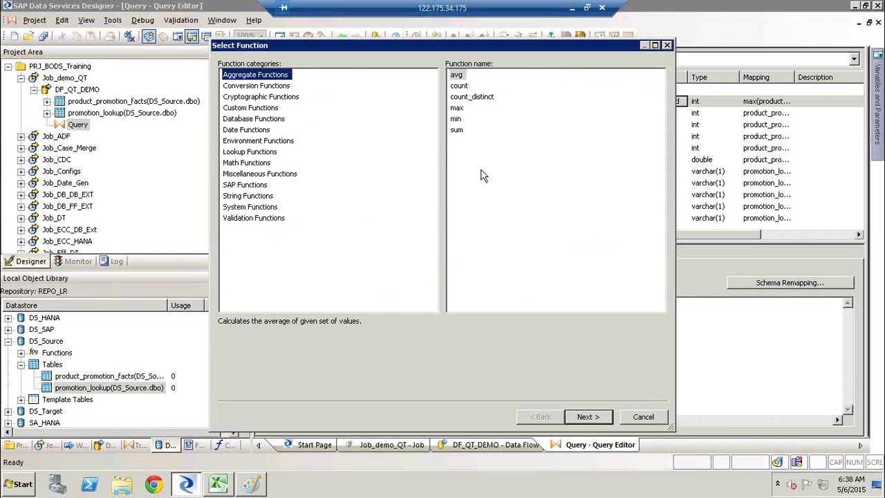
pyautogui.click(654, 415)
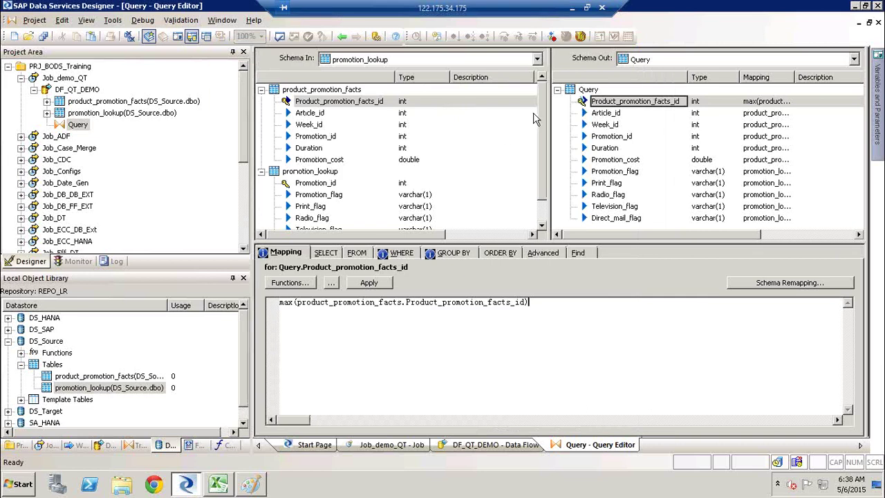
pyautogui.click(463, 253)
pyautogui.click(299, 253)
pyautogui.click(502, 254)
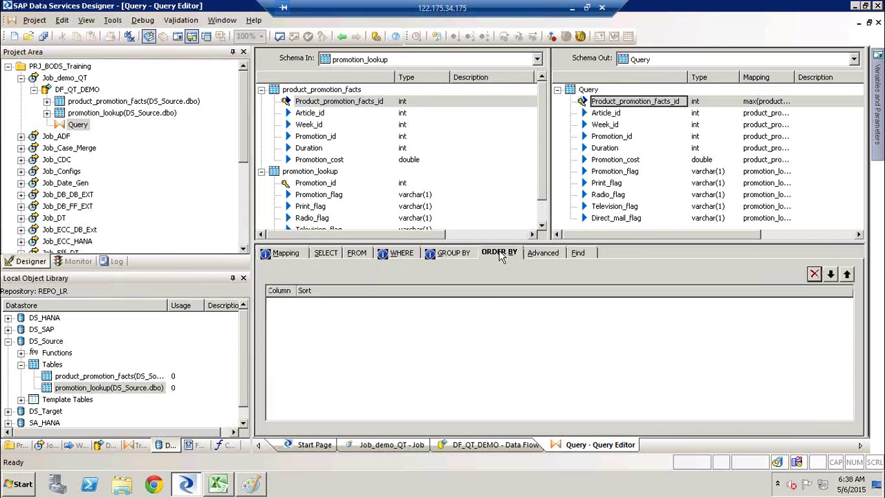
pyautogui.click(456, 253)
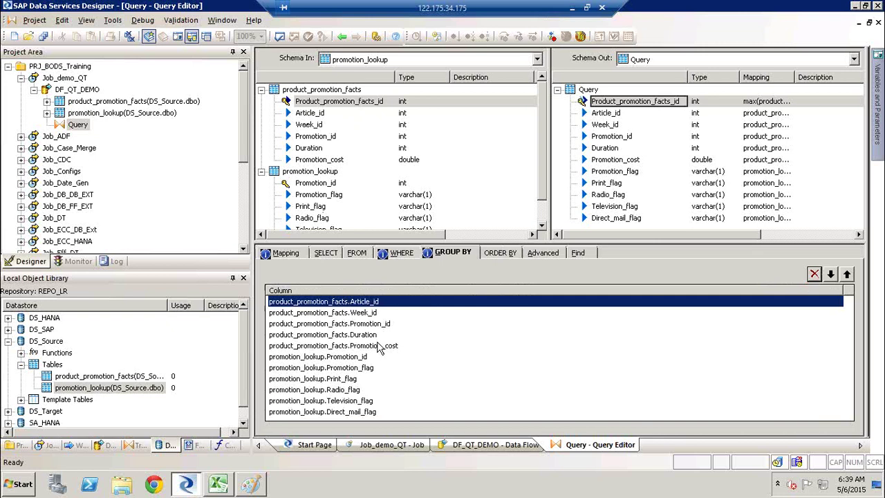
pyautogui.click(295, 253)
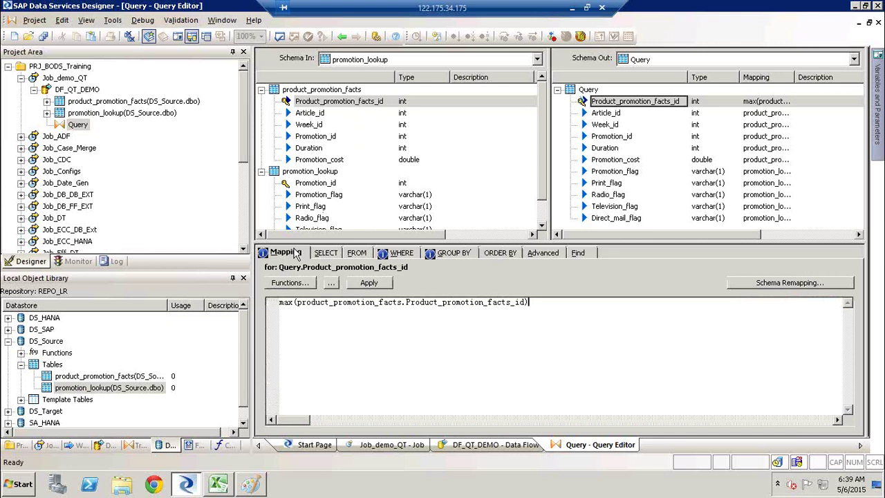
pyautogui.click(280, 37)
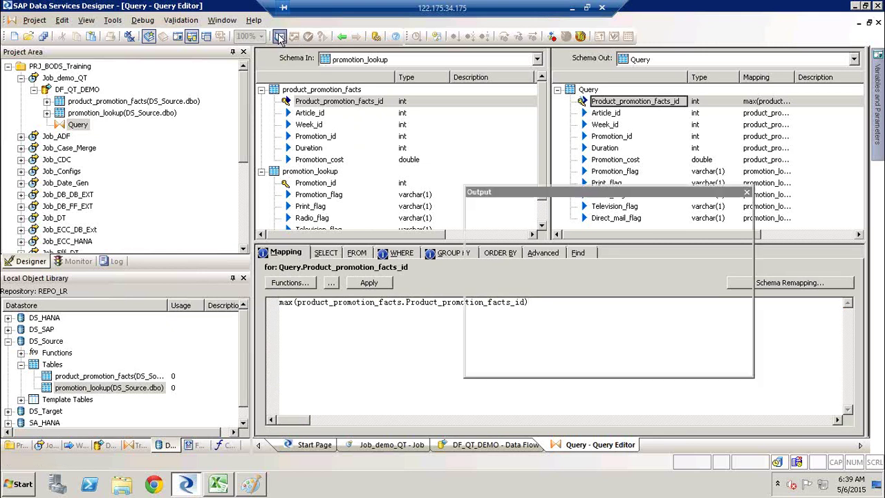
pyautogui.click(747, 192)
pyautogui.click(747, 194)
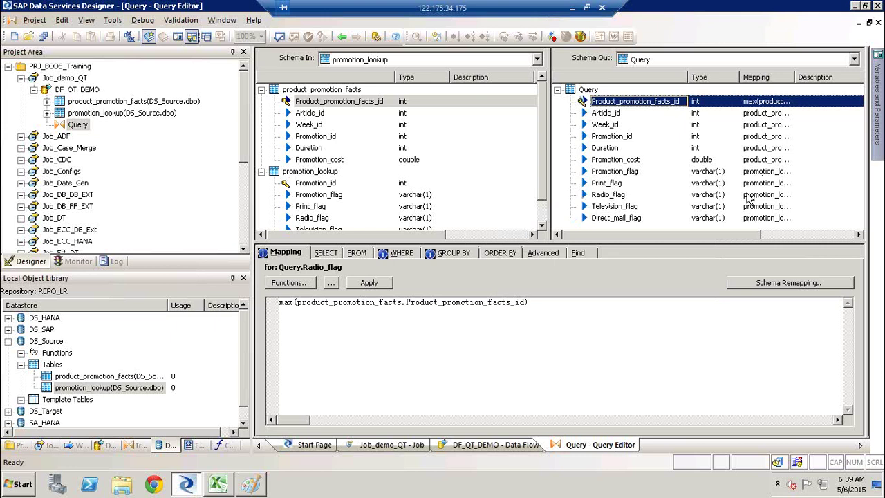
pyautogui.click(623, 103)
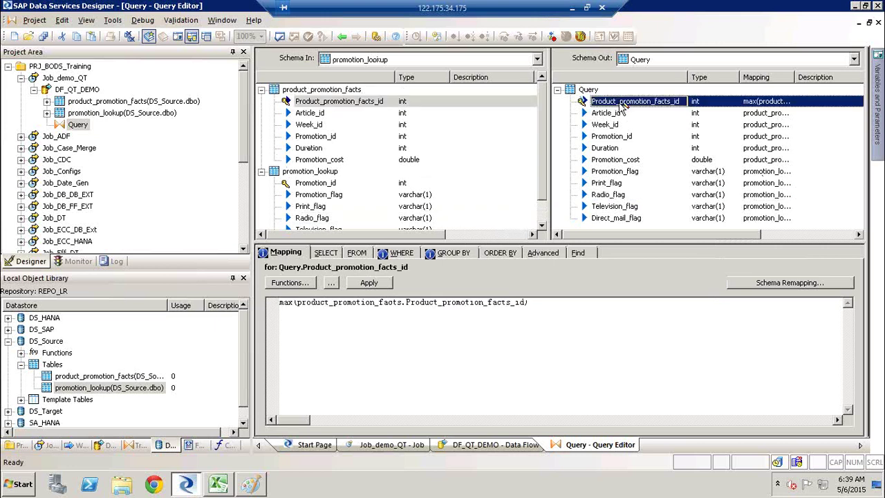
pyautogui.click(455, 250)
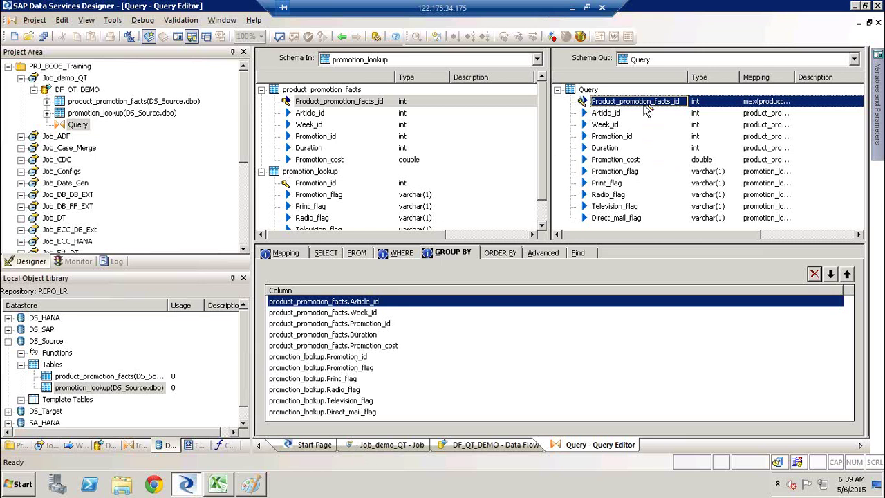
pyautogui.click(283, 254)
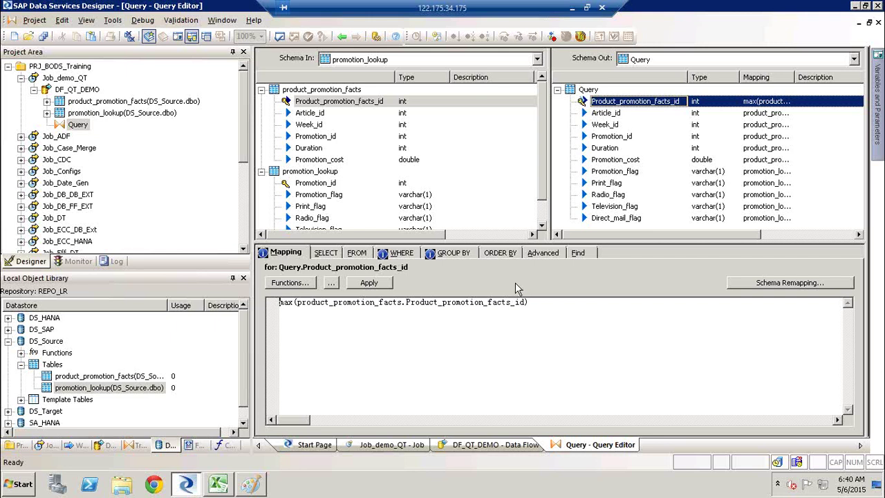
# Step: Reopen the Query's WHERE clause and put the caret after the 'is not null' condition
pyautogui.click(457, 253)
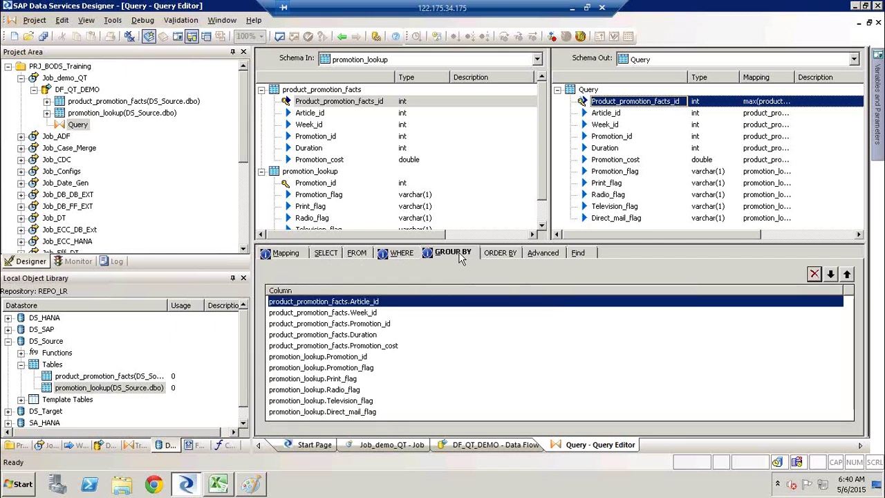
pyautogui.click(413, 255)
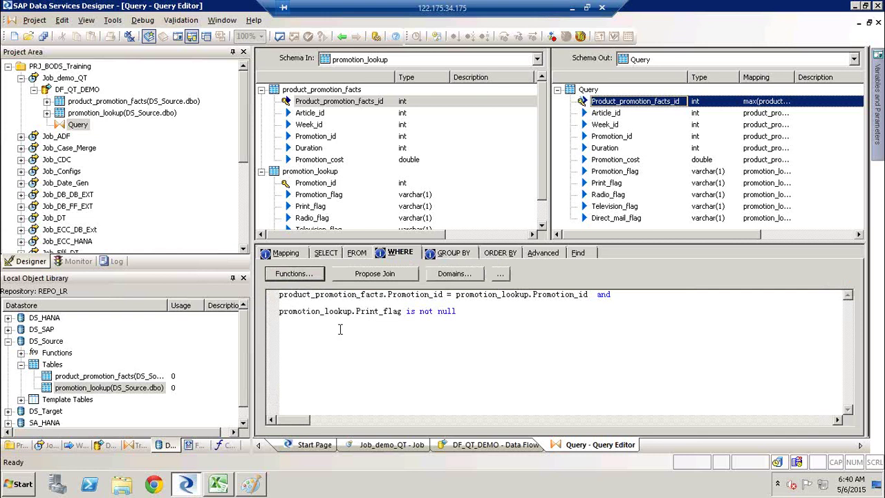
pyautogui.click(494, 313)
pyautogui.click(340, 37)
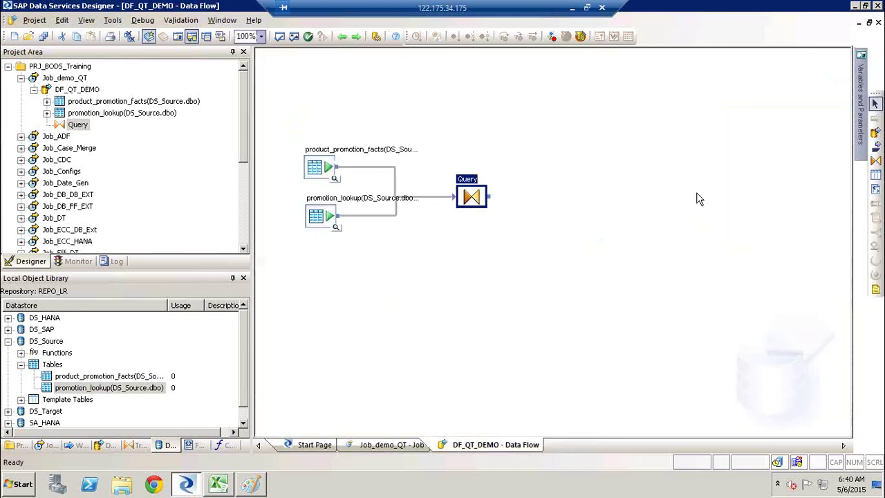
pyautogui.doubleClick(470, 183)
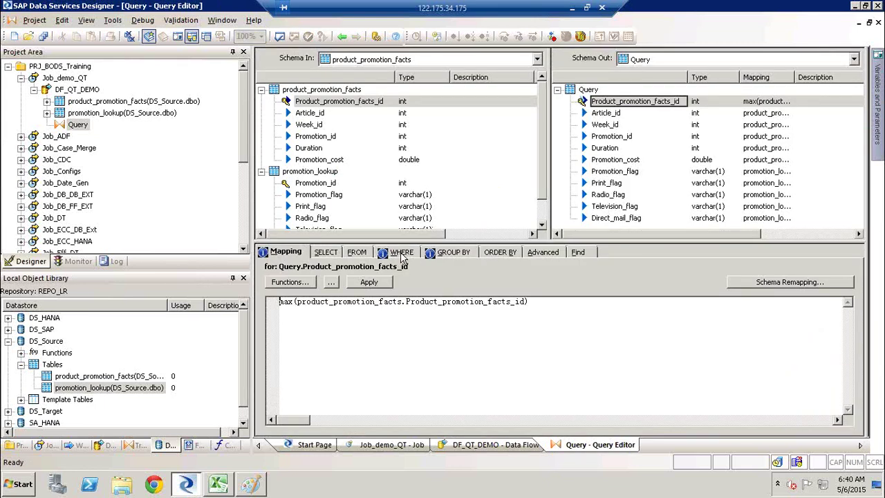
pyautogui.click(401, 253)
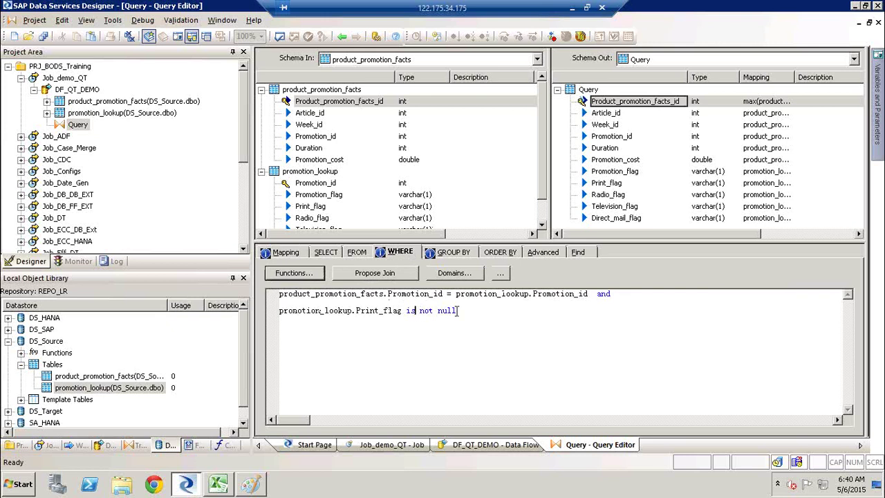
pyautogui.click(461, 310)
# Step: Add a 'product_promotion_facts.Week_id is not null' condition to the WHERE clause
pyautogui.moveTo(304, 124); pyautogui.dragTo(273, 343)
pyautogui.write('is not nul')
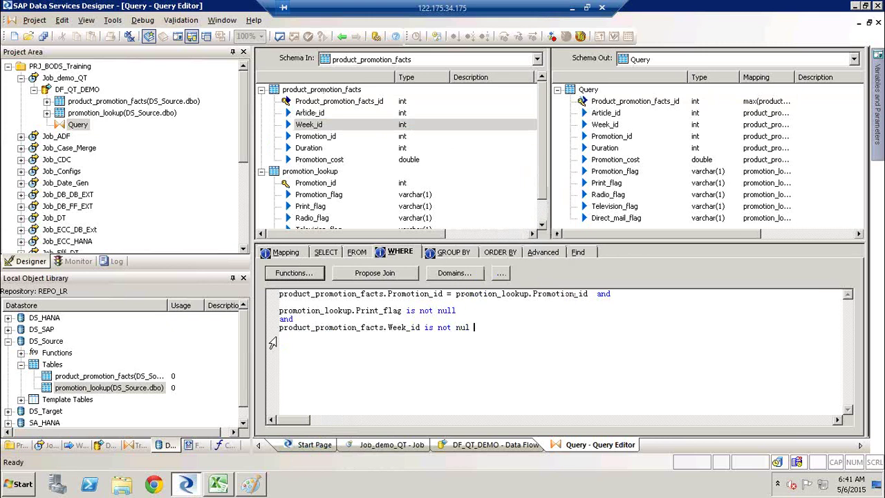
pyautogui.press('BackSpace')
pyautogui.write('l')
# Step: Review the Promotion_id join condition, then return to the DF_QT_DEMO data flow
pyautogui.hotkey('ctrl', 'a')
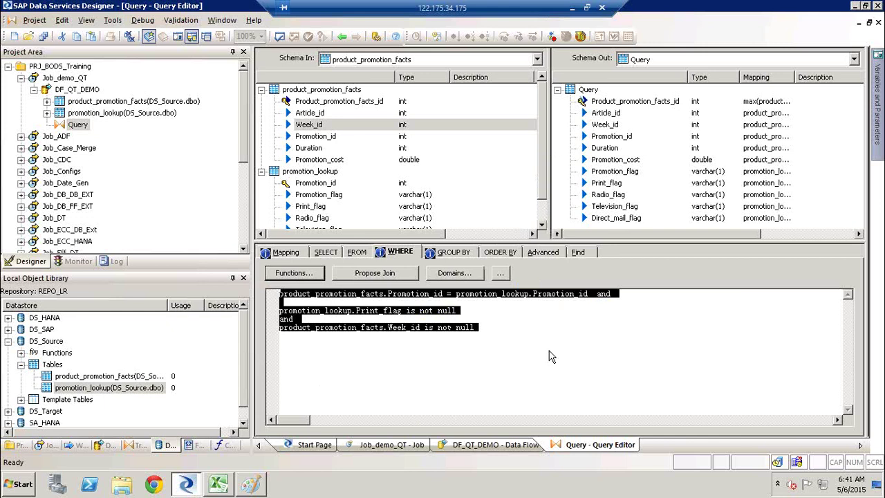
pyautogui.click(550, 350)
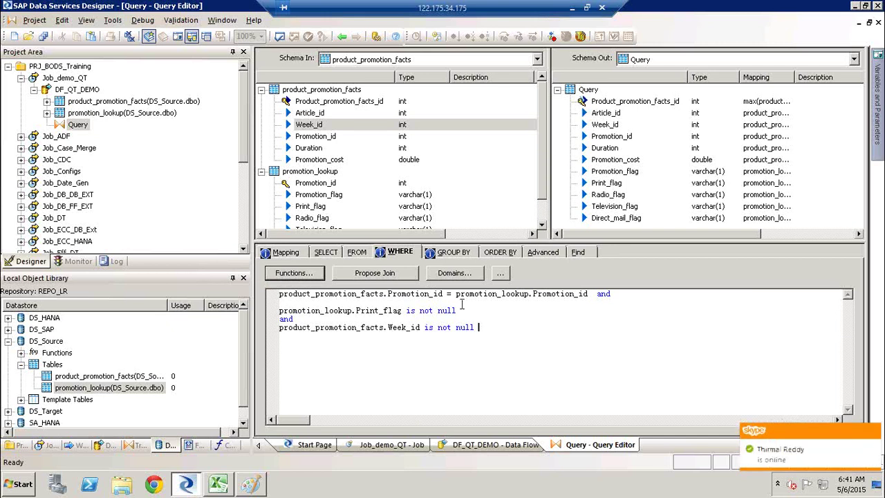
pyautogui.moveTo(447, 294); pyautogui.dragTo(271, 284)
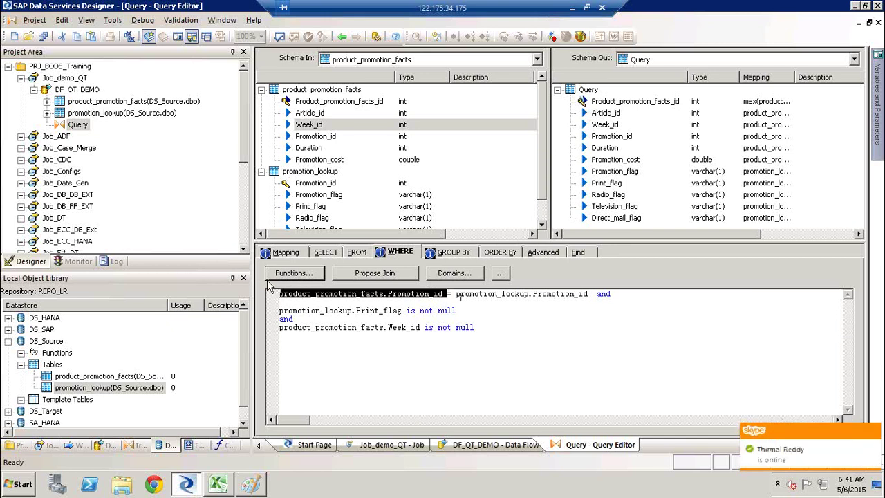
pyautogui.moveTo(456, 294); pyautogui.dragTo(593, 296)
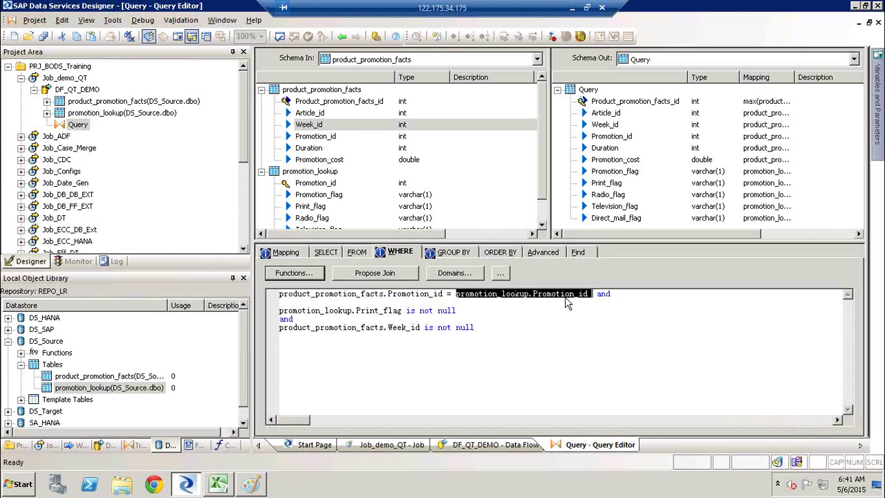
pyautogui.click(343, 36)
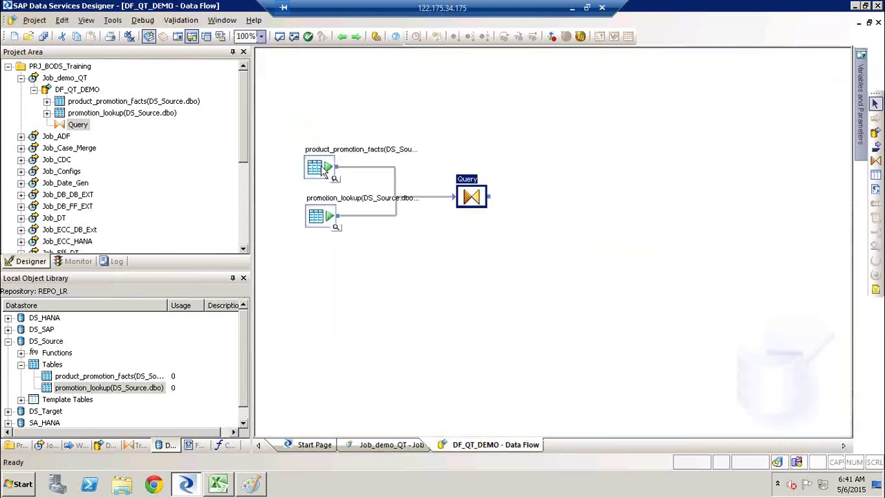
pyautogui.click(324, 171)
# Step: Select both source tables and bring the Paint sketch to the front
pyautogui.keyDown('ctrl'); pyautogui.click(325, 223); pyautogui.keyUp('ctrl')
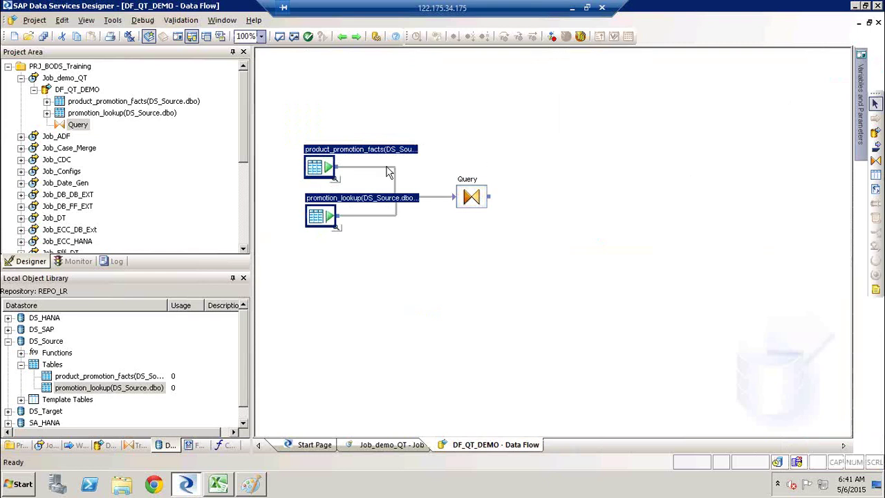
pyautogui.click(250, 484)
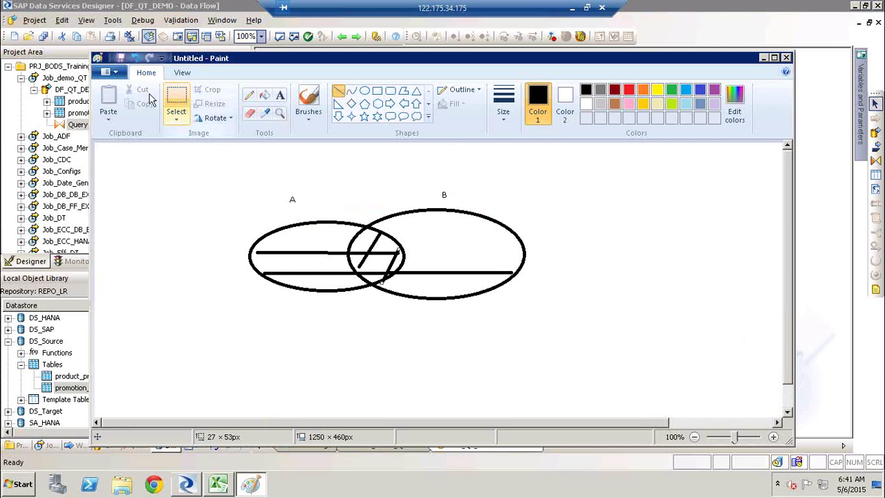
# Step: Start a new blank Paint picture, discarding the old sketch unsaved
pyautogui.click(110, 73)
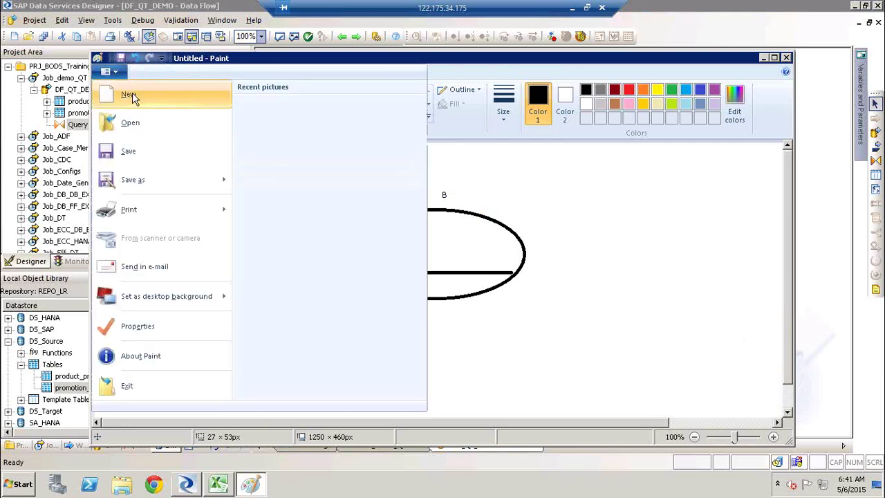
pyautogui.click(131, 96)
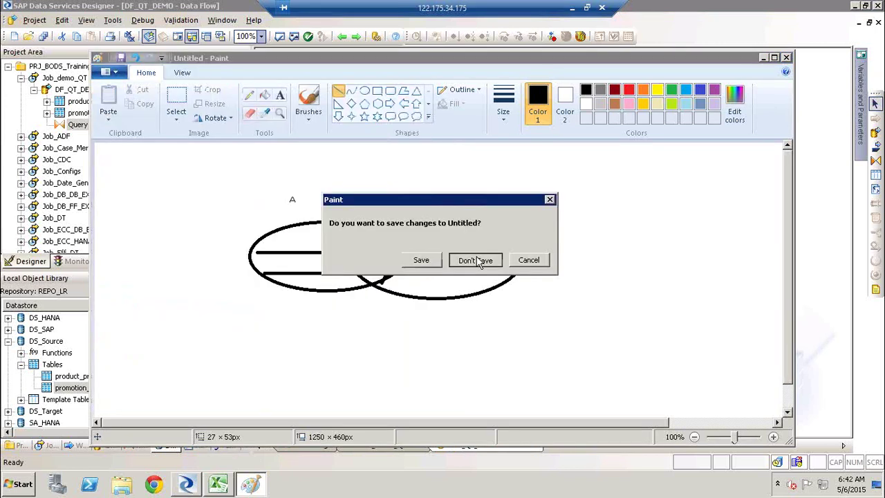
pyautogui.click(476, 260)
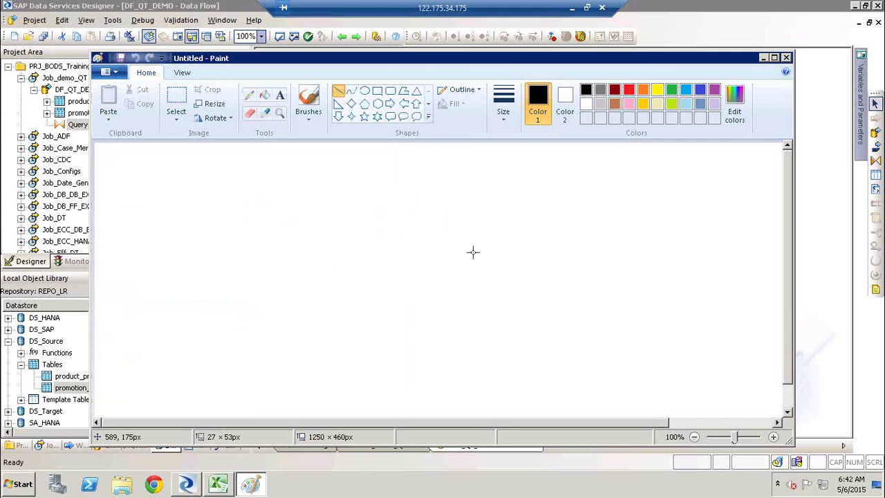
# Step: Draw two stacked rectangles on the left side of the canvas
pyautogui.click(377, 91)
pyautogui.moveTo(211, 205)
pyautogui.mouseDown()
pyautogui.moveTo(251, 270)
pyautogui.moveTo(305, 256)
pyautogui.moveTo(279, 241)
pyautogui.mouseUp()
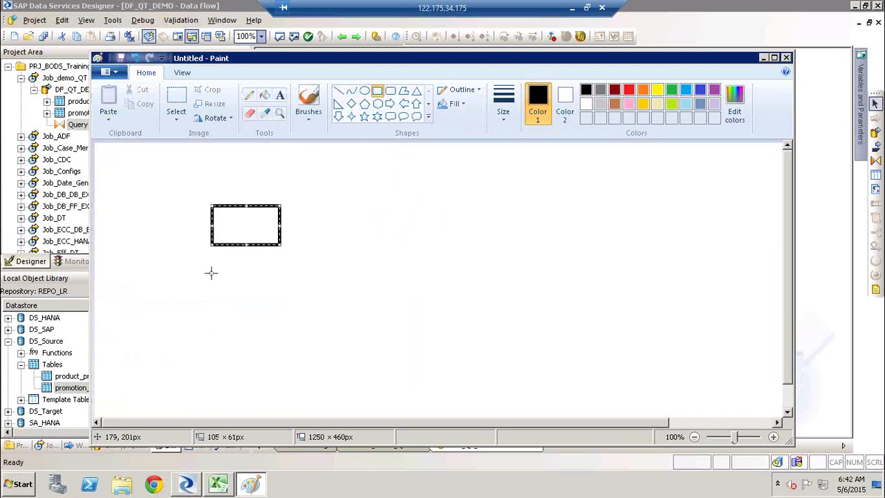
pyautogui.moveTo(211, 273); pyautogui.dragTo(273, 306)
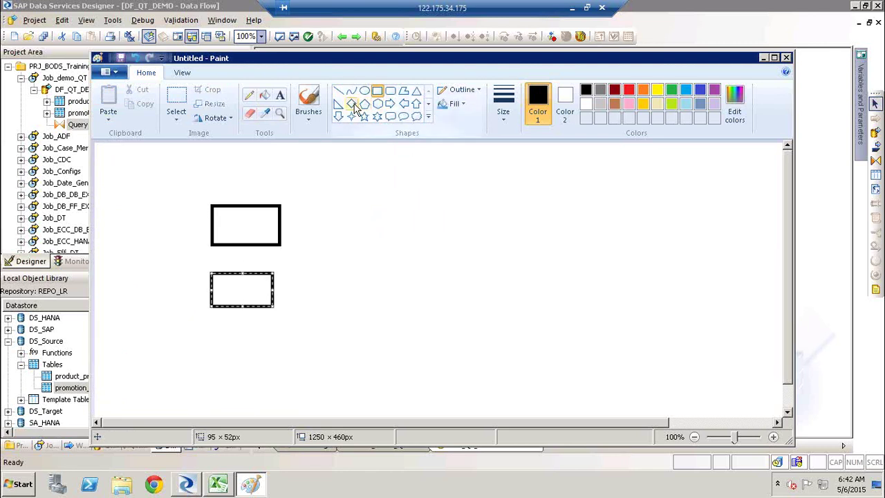
pyautogui.click(358, 222)
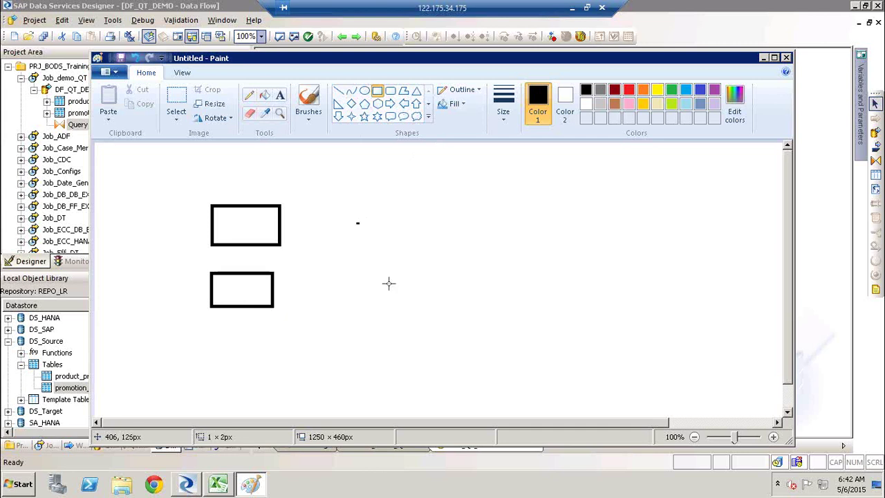
pyautogui.moveTo(389, 283); pyautogui.dragTo(411, 297)
pyautogui.hotkey('ctrl', 'z')
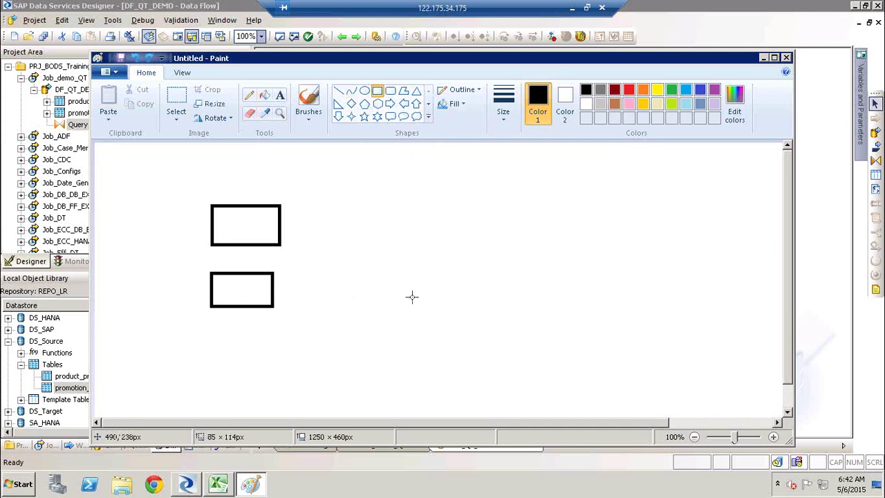
# Step: Add a diamond right of the rectangles and a star at the top right
pyautogui.click(351, 103)
pyautogui.moveTo(351, 218); pyautogui.dragTo(404, 300)
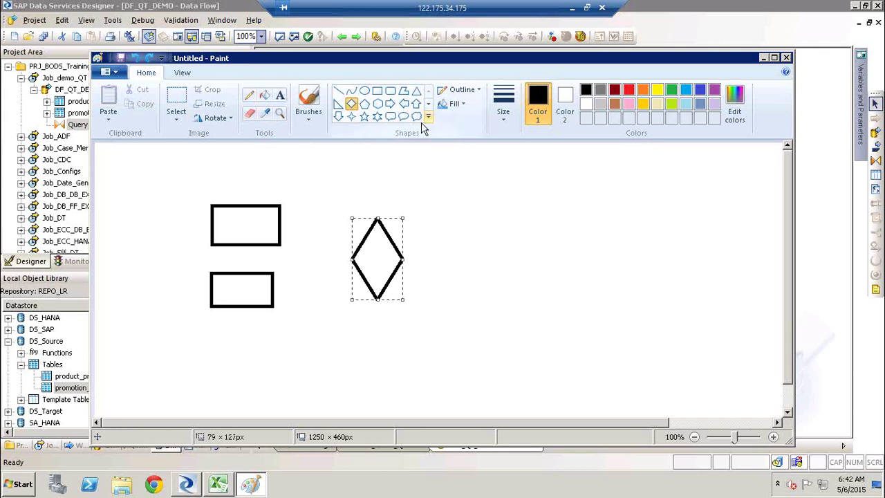
pyautogui.click(365, 117)
pyautogui.moveTo(618, 159); pyautogui.dragTo(737, 257)
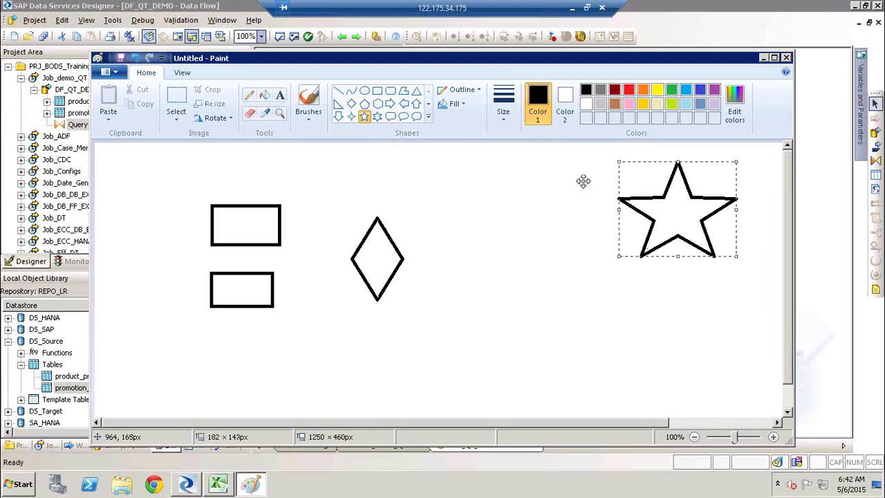
# Step: Connect both rectangles to the diamond, and link the diamond to a new tall rectangle
pyautogui.click(339, 93)
pyautogui.moveTo(280, 221); pyautogui.dragTo(347, 253)
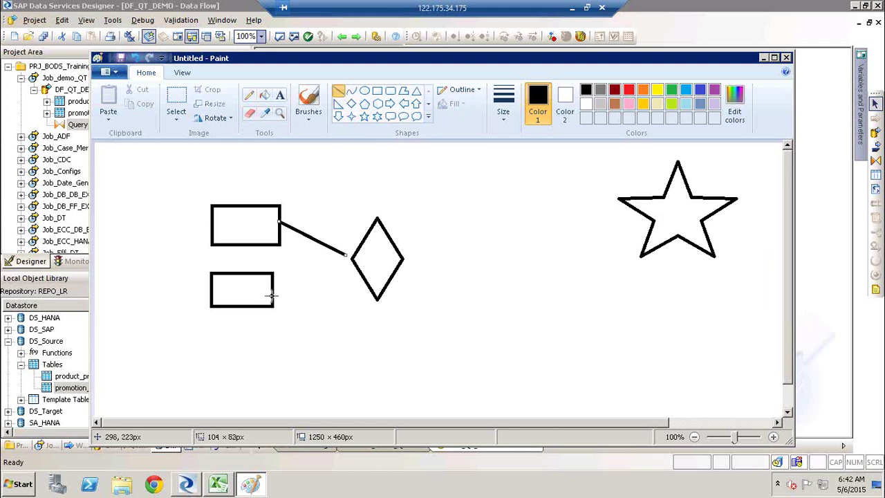
pyautogui.moveTo(273, 296)
pyautogui.mouseDown()
pyautogui.moveTo(295, 276)
pyautogui.moveTo(347, 256)
pyautogui.mouseUp()
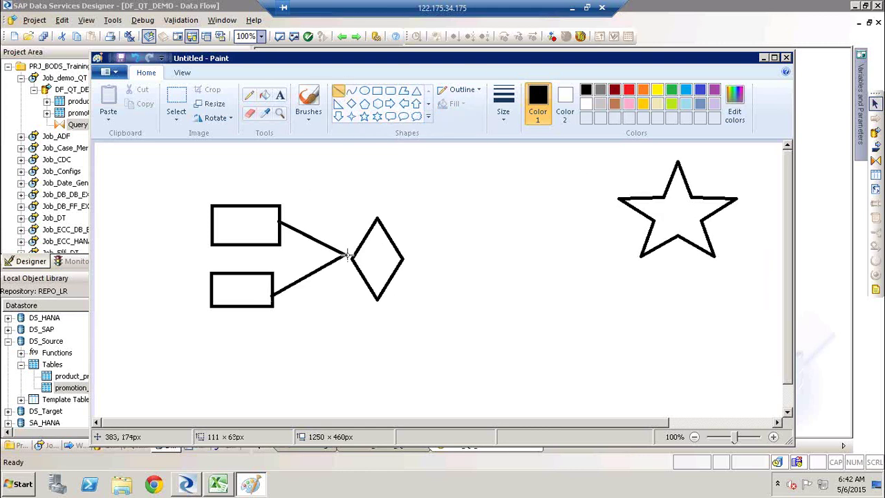
pyautogui.click(377, 90)
pyautogui.moveTo(449, 225); pyautogui.dragTo(492, 289)
pyautogui.click(338, 91)
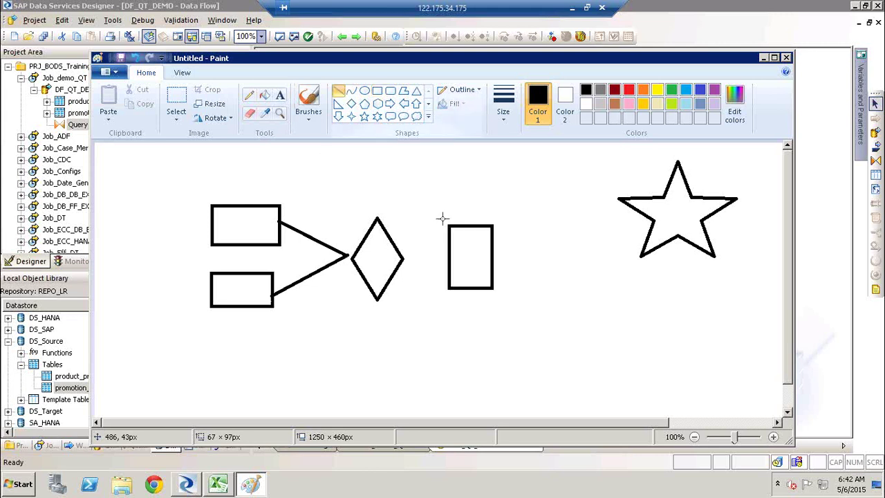
pyautogui.moveTo(406, 259); pyautogui.dragTo(450, 257)
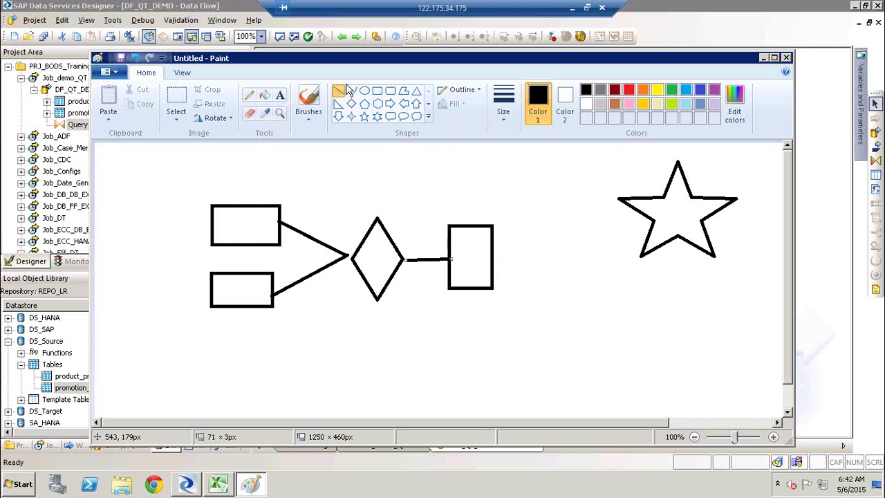
pyautogui.click(279, 95)
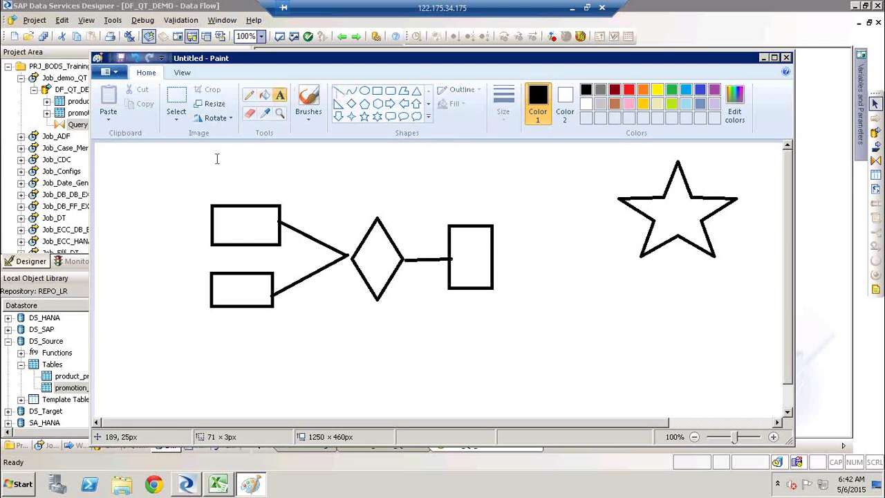
# Step: Add the label 'Execute Job' at the top-left of the canvas
pyautogui.click(215, 151)
pyautogui.write('Execut')
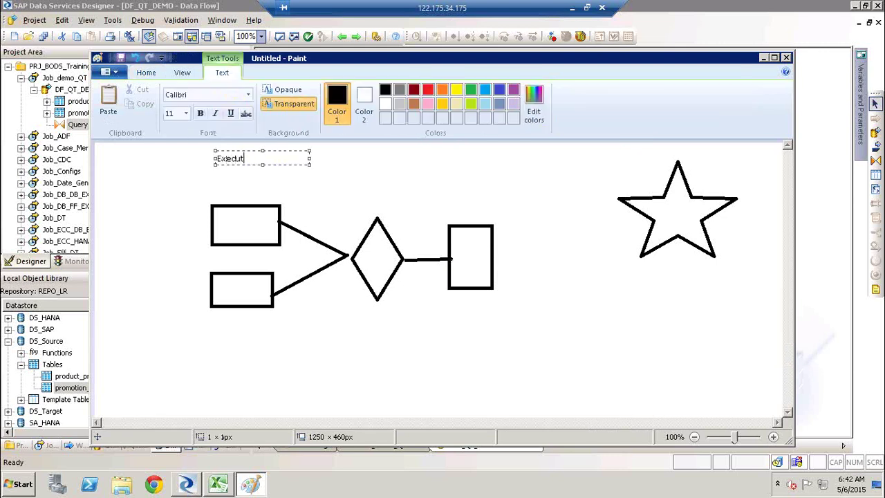
pyautogui.write('e Job')
pyautogui.click(320, 179)
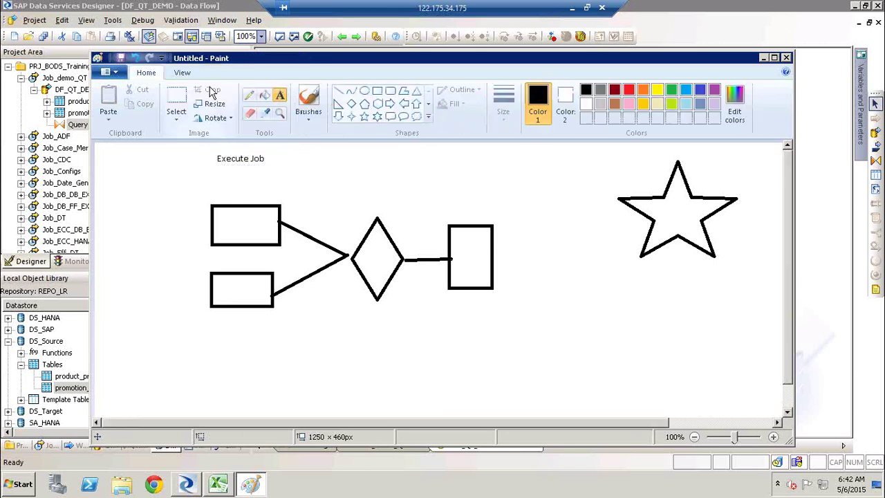
pyautogui.click(494, 148)
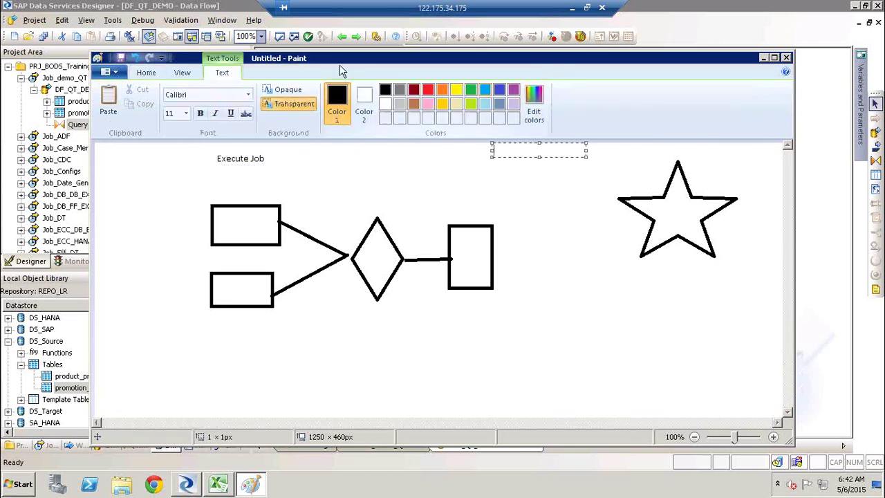
pyautogui.click(144, 75)
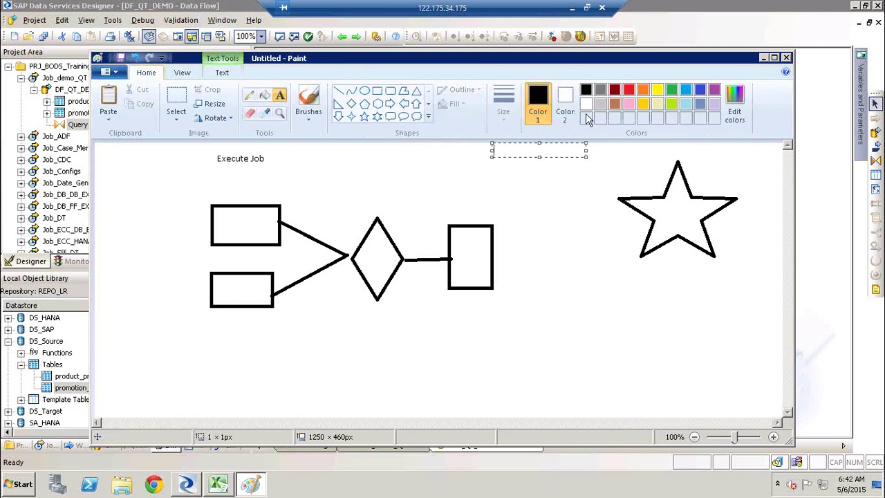
# Step: Draw red lines from both rectangles and the diamond to the star
pyautogui.click(632, 95)
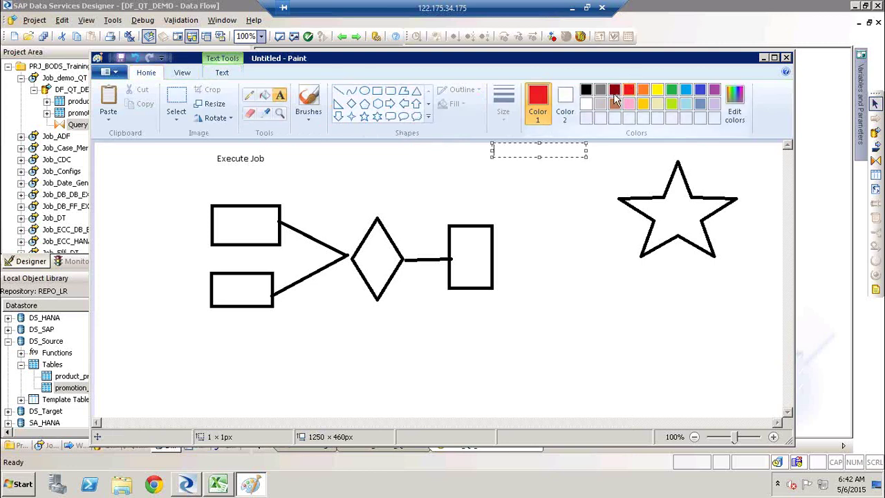
pyautogui.click(338, 95)
pyautogui.moveTo(264, 230); pyautogui.dragTo(450, 218)
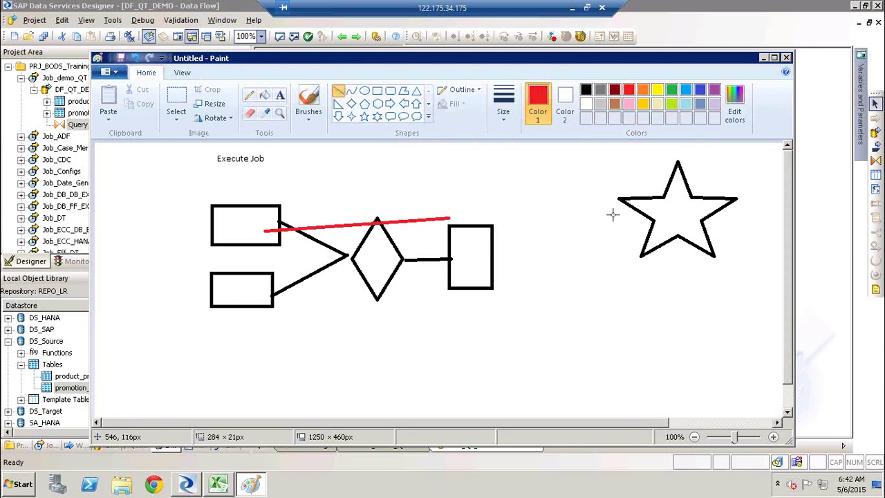
pyautogui.moveTo(613, 215); pyautogui.dragTo(641, 205)
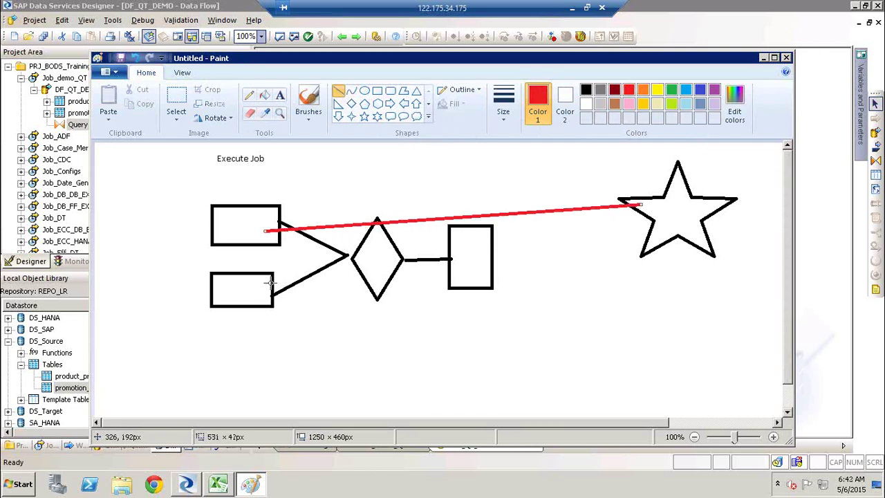
pyautogui.moveTo(270, 282)
pyautogui.mouseDown()
pyautogui.moveTo(519, 230)
pyautogui.moveTo(665, 213)
pyautogui.mouseUp()
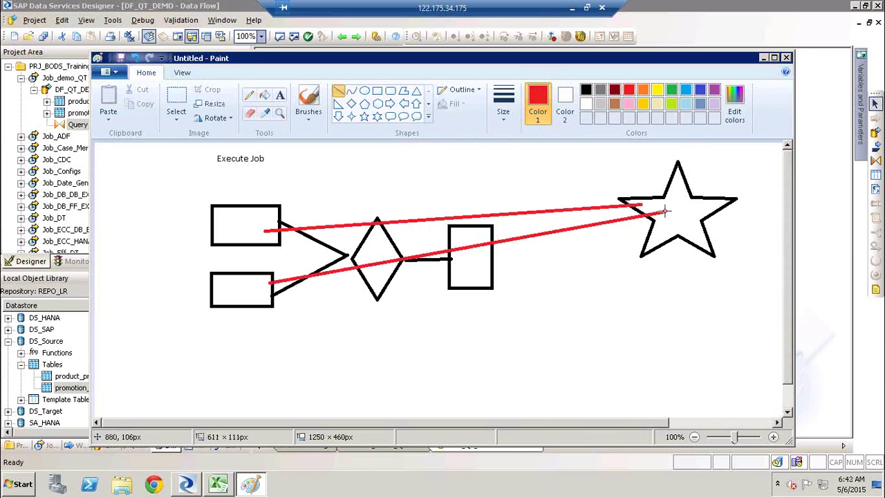
pyautogui.click(371, 253)
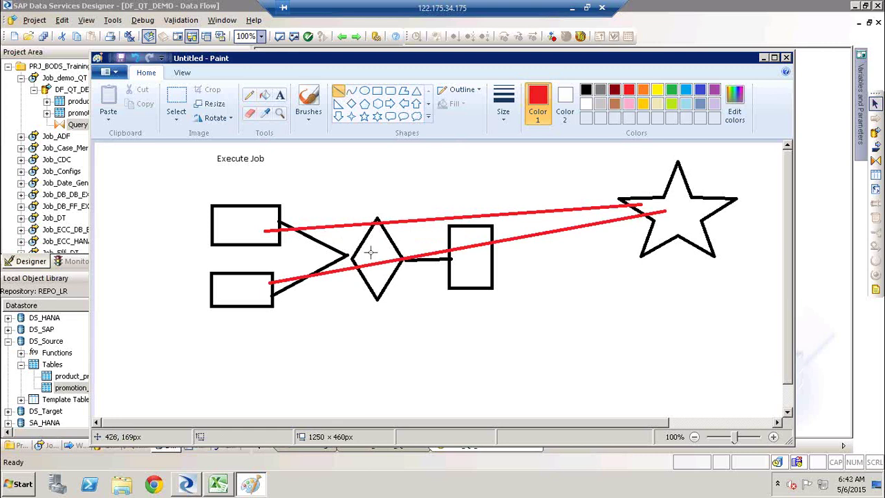
pyautogui.moveTo(371, 253); pyautogui.dragTo(686, 227)
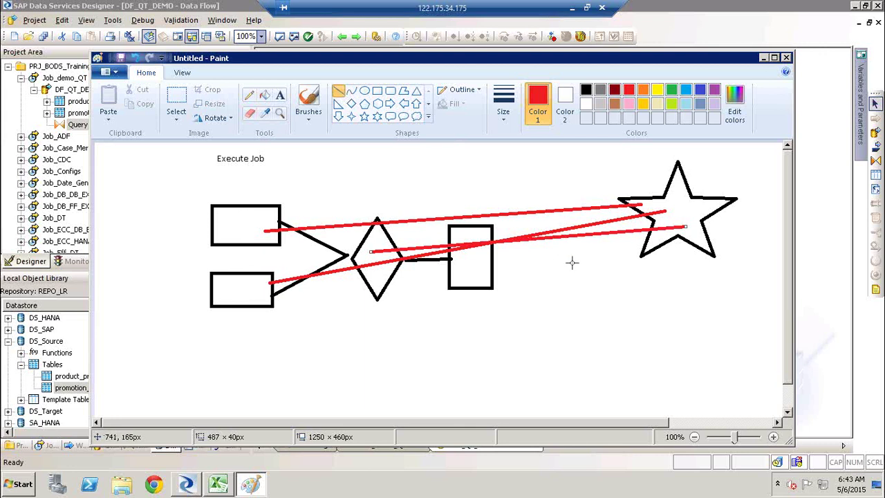
# Step: Add red '100' labels left of the rectangles
pyautogui.click(280, 94)
pyautogui.click(175, 225)
pyautogui.write('1000')
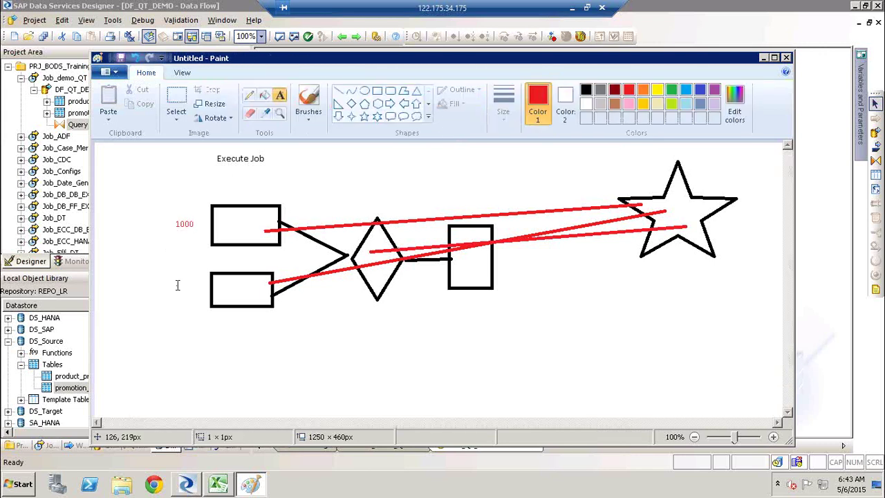
pyautogui.click(177, 284)
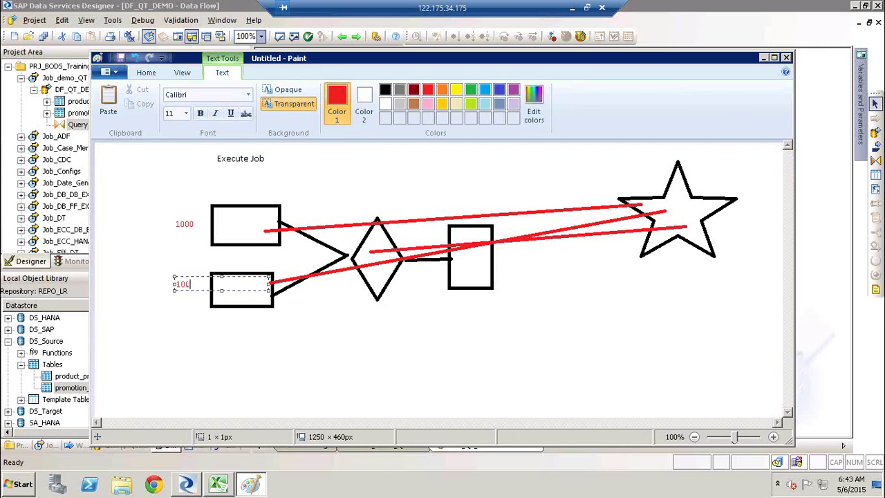
pyautogui.click(153, 354)
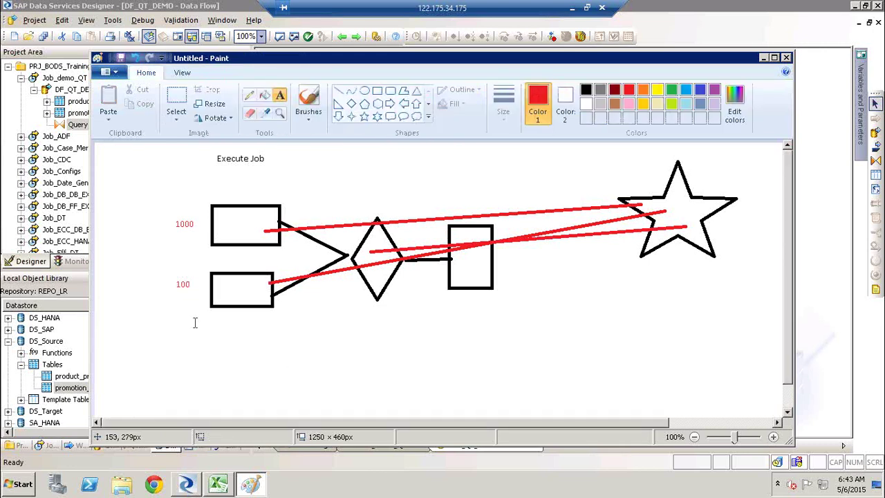
# Step: Label the star '1000*100' in red
pyautogui.click(680, 208)
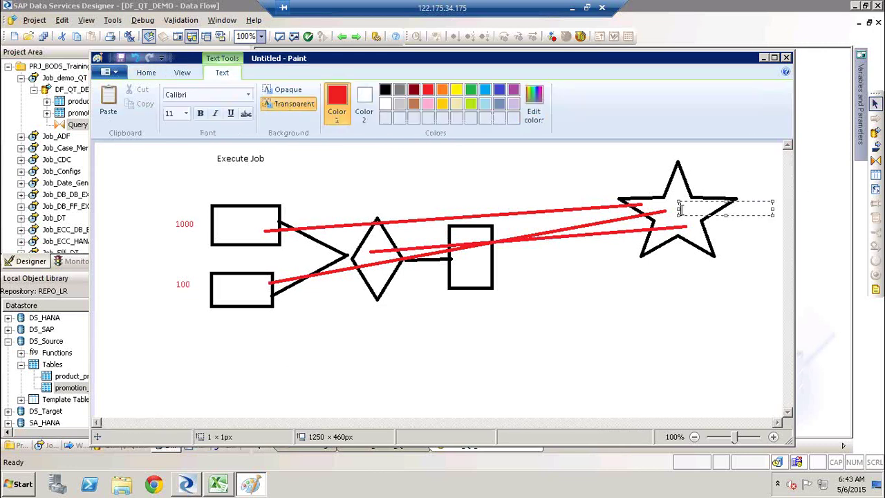
pyautogui.write('1000*100')
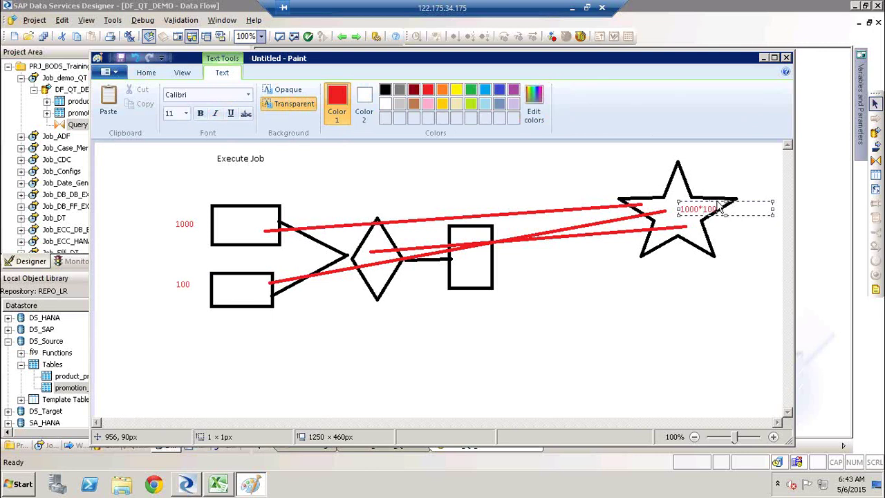
pyautogui.moveTo(713, 202); pyautogui.dragTo(705, 202)
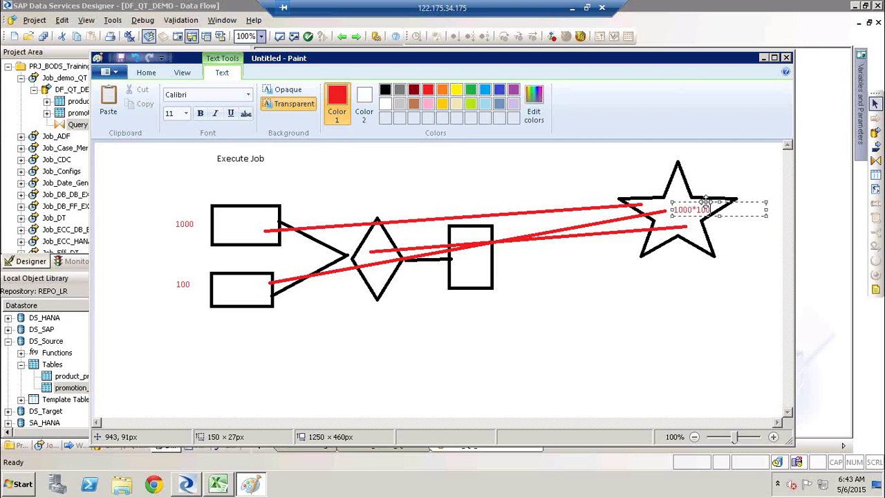
pyautogui.click(737, 165)
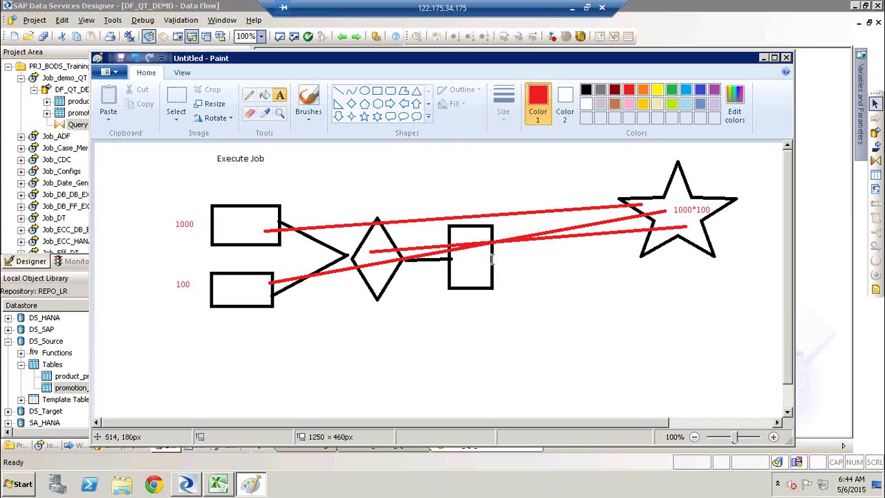
pyautogui.click(254, 228)
pyautogui.click(484, 201)
pyautogui.click(666, 179)
pyautogui.click(721, 207)
pyautogui.click(688, 227)
# Step: Draw a red line from the star into the right-hand rectangle and close Paint
pyautogui.click(338, 90)
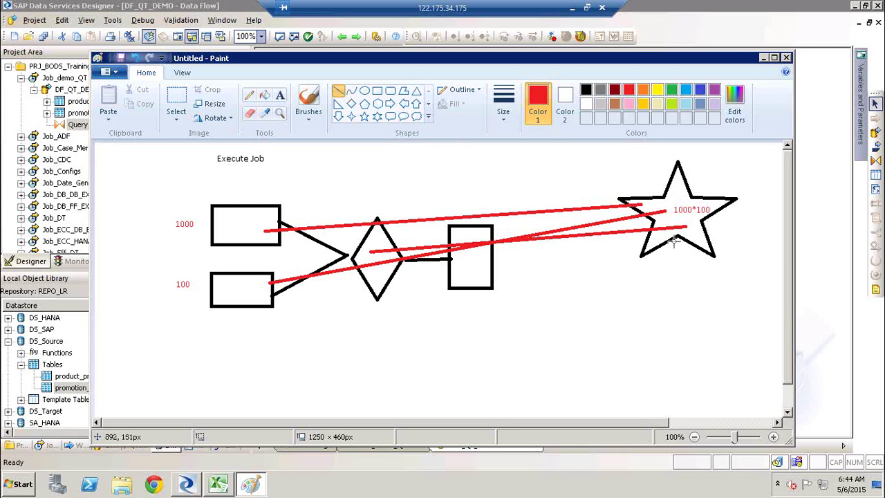
pyautogui.moveTo(660, 240)
pyautogui.mouseDown()
pyautogui.moveTo(459, 268)
pyautogui.moveTo(469, 269)
pyautogui.mouseUp()
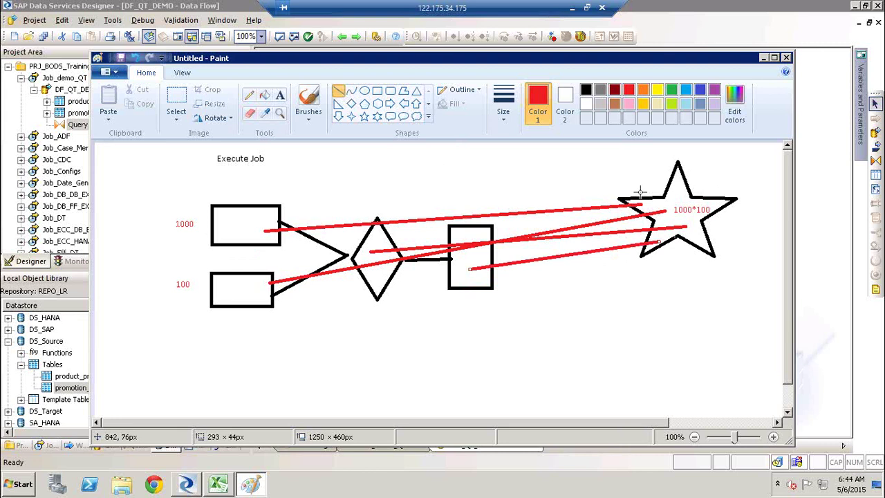
pyautogui.click(787, 58)
# Step: Discard the Paint sketch, check the Query's WHERE join conditions, and return to DF_QT_DEMO
pyautogui.click(488, 262)
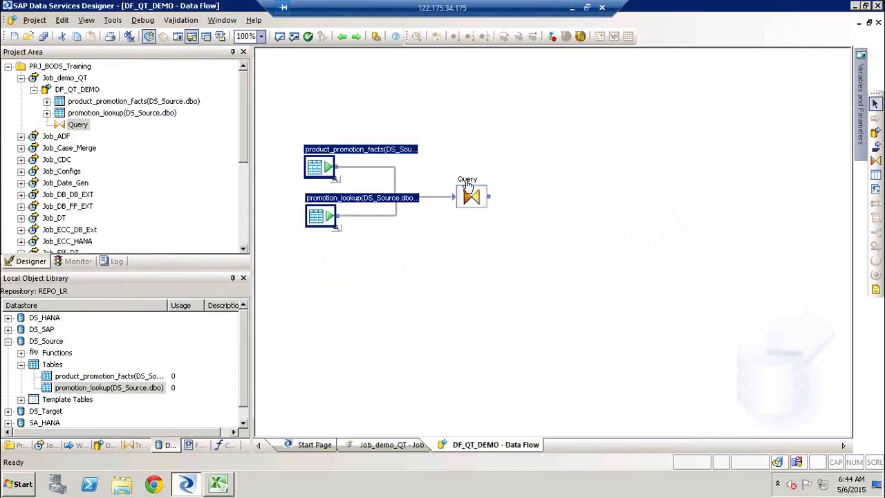
pyautogui.doubleClick(468, 181)
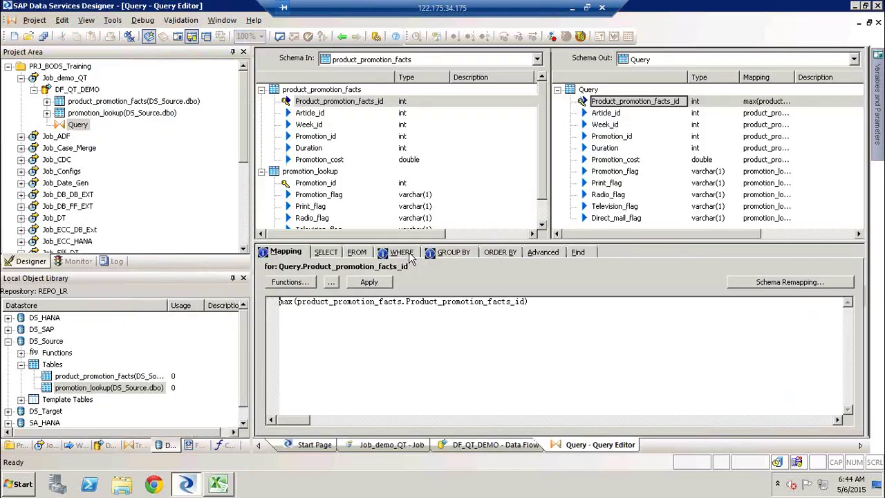
pyautogui.click(402, 253)
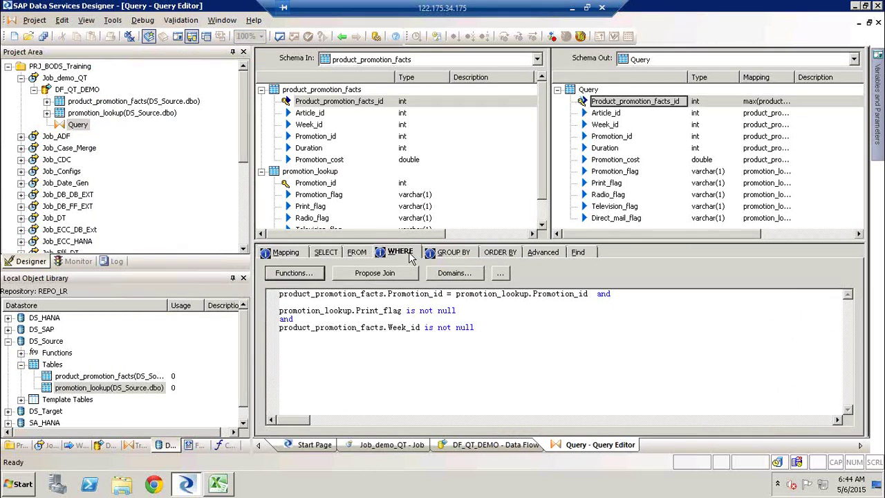
pyautogui.click(341, 36)
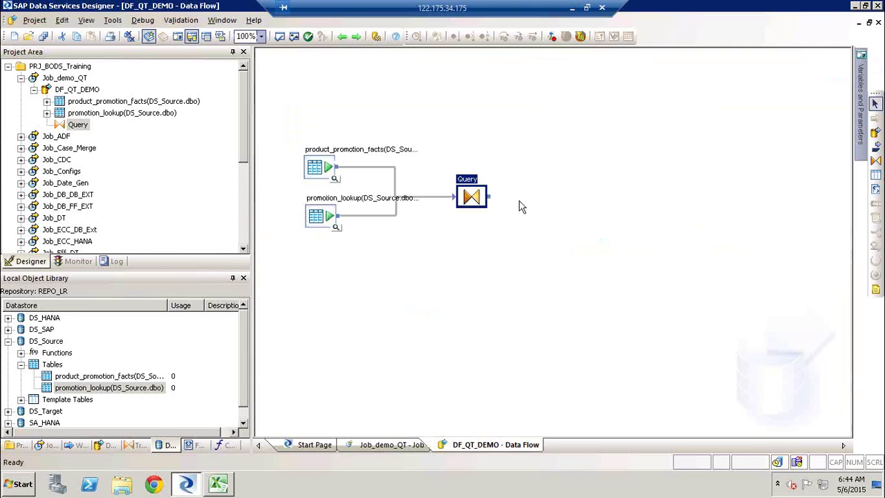
pyautogui.click(468, 181)
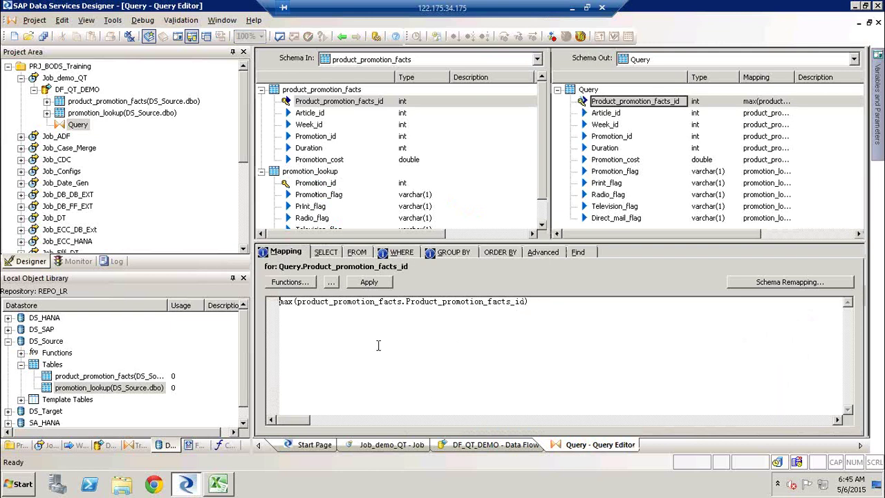
pyautogui.click(342, 36)
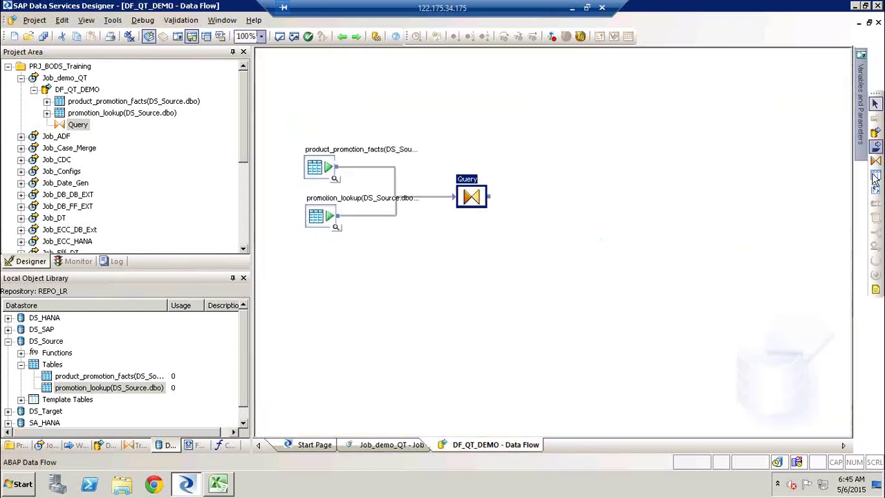
# Step: Create a template table named Target_AT_DEMO in the DS_Target datastore
pyautogui.click(614, 194)
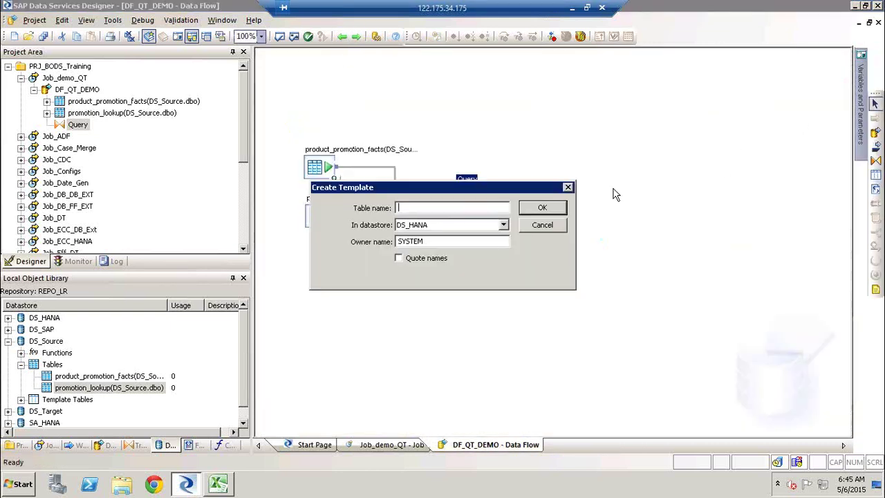
pyautogui.write('Target_AT_DEMO')
pyautogui.press('Tab')
pyautogui.press('Down')
pyautogui.press('Down')
pyautogui.press('Down')
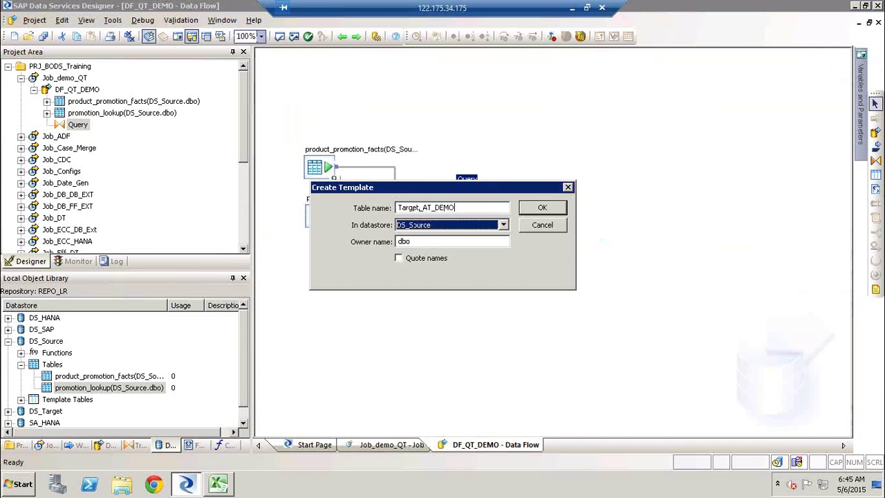
pyautogui.press('Return')
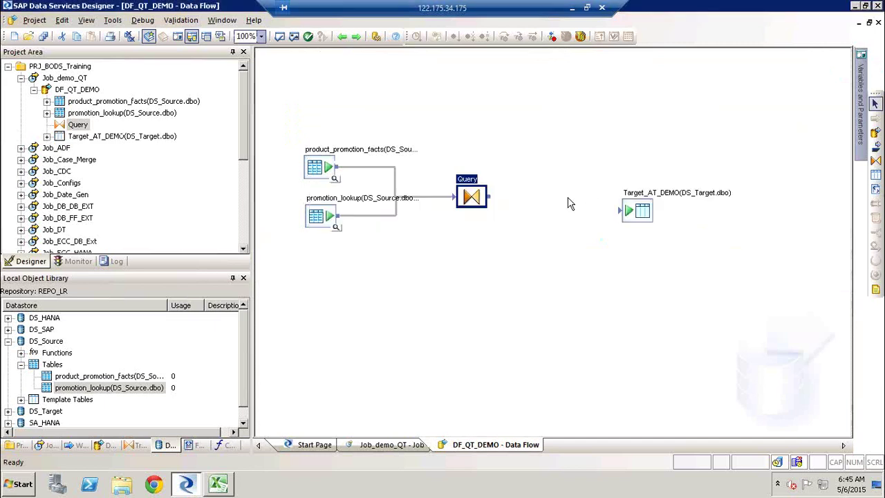
# Step: Connect the Query output to Target_AT_DEMO and open the Query's ORDER BY settings
pyautogui.moveTo(493, 200); pyautogui.dragTo(627, 212)
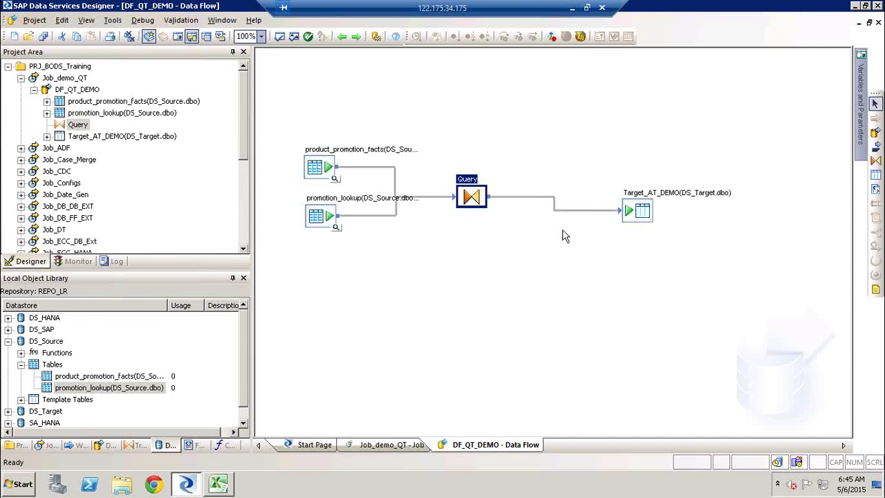
pyautogui.click(637, 220)
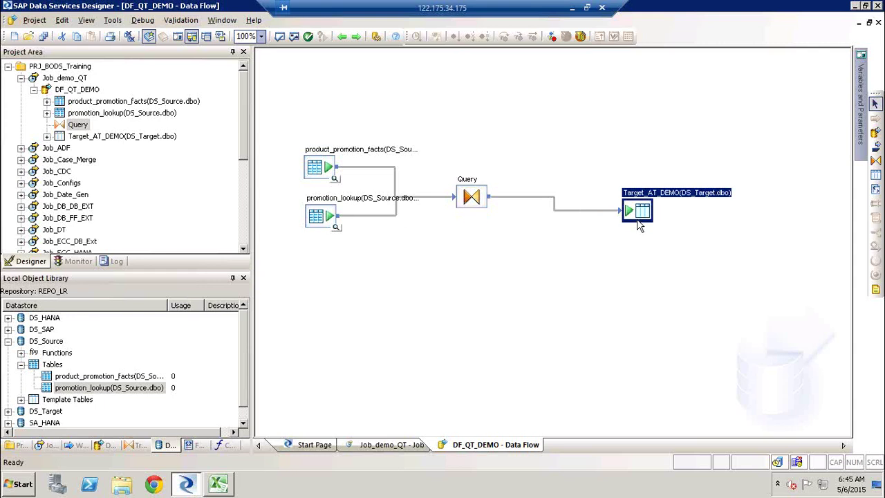
pyautogui.doubleClick(467, 182)
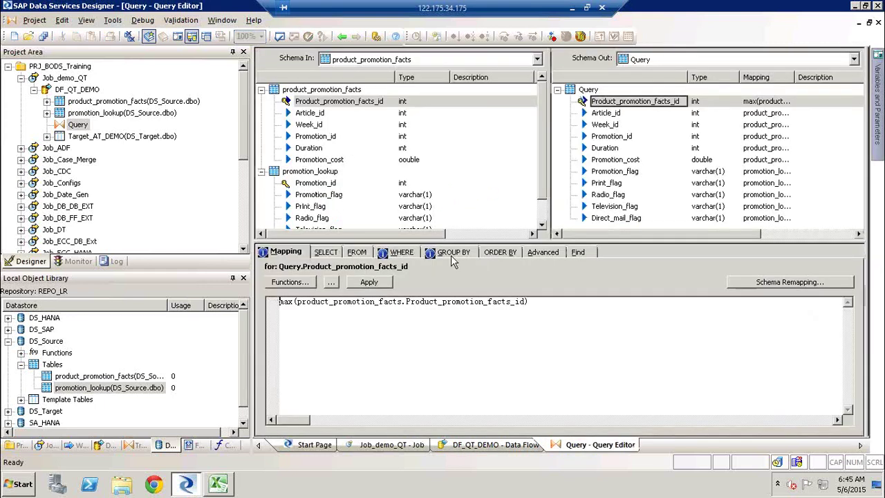
pyautogui.click(453, 254)
pyautogui.click(498, 255)
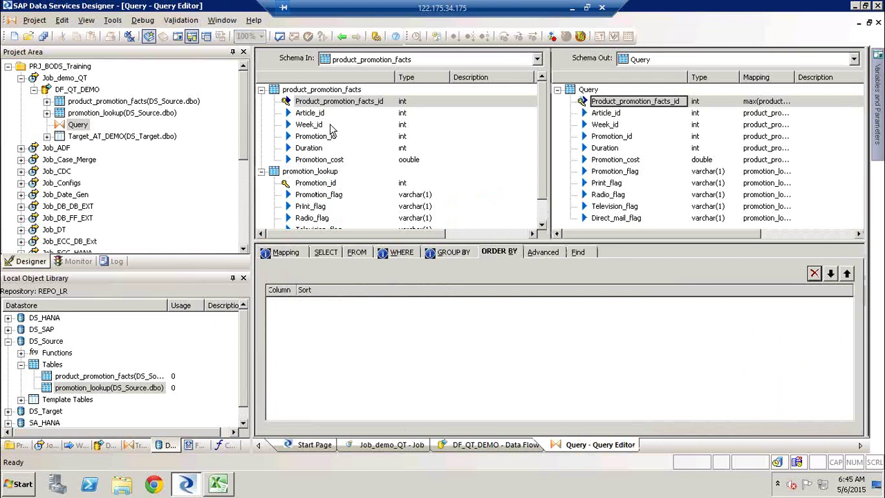
# Step: Order the output by Product_promotion_facts_id Ascending, then show the Query's Advanced options
pyautogui.moveTo(312, 104); pyautogui.dragTo(310, 355)
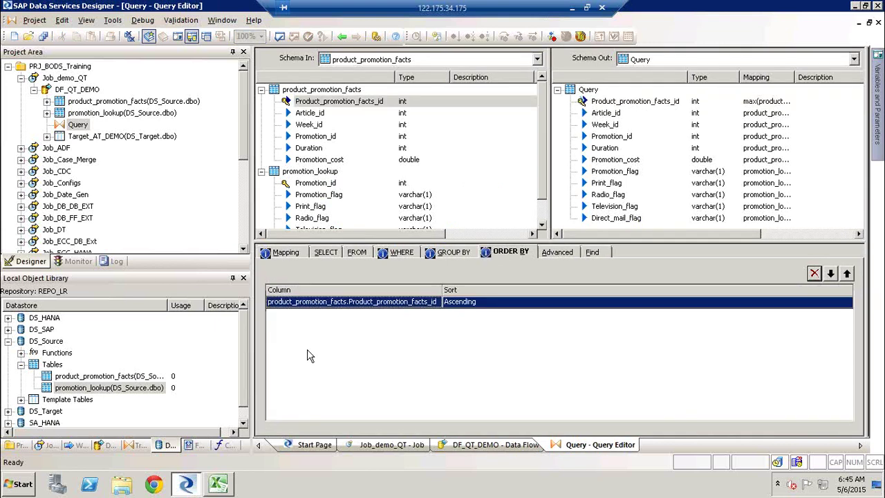
pyautogui.click(525, 309)
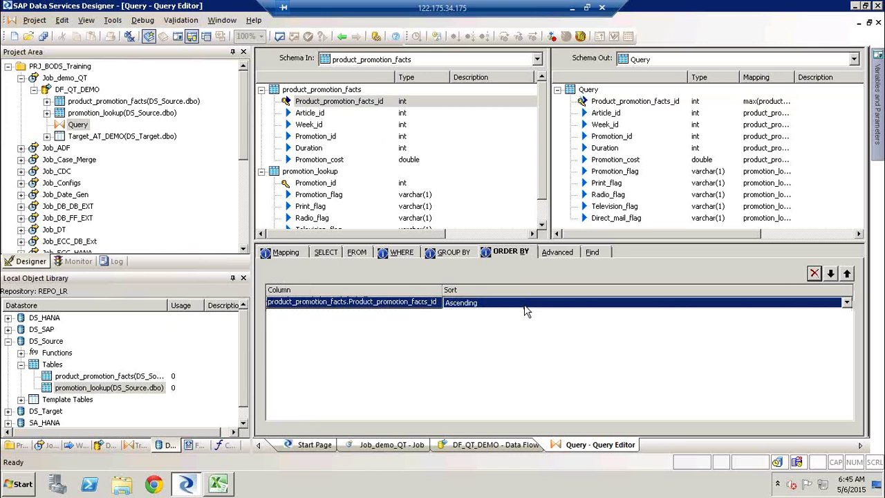
pyautogui.click(524, 308)
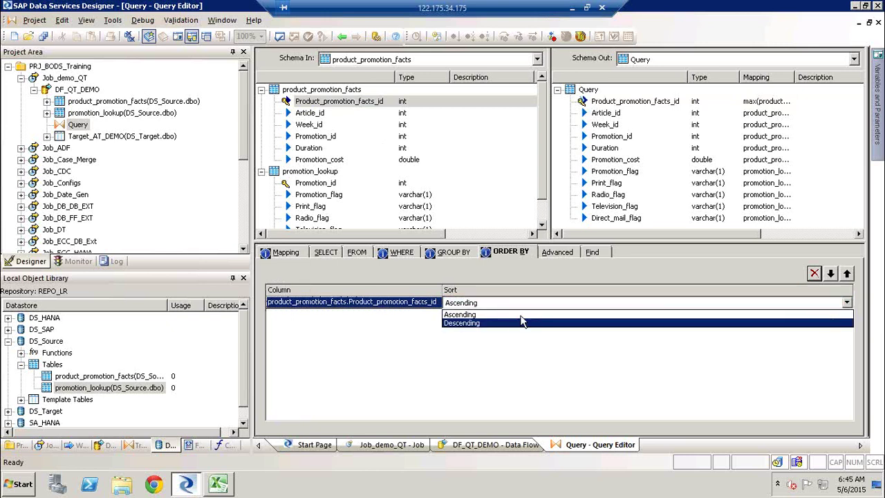
pyautogui.click(522, 321)
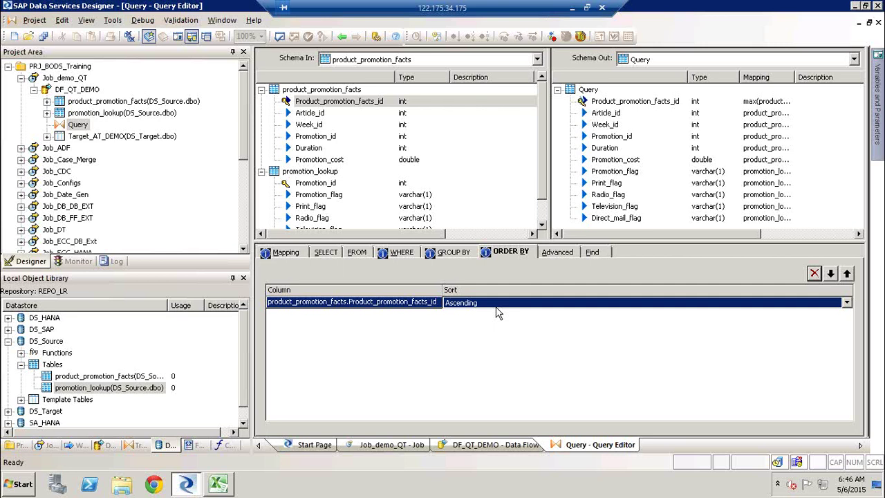
pyautogui.click(555, 254)
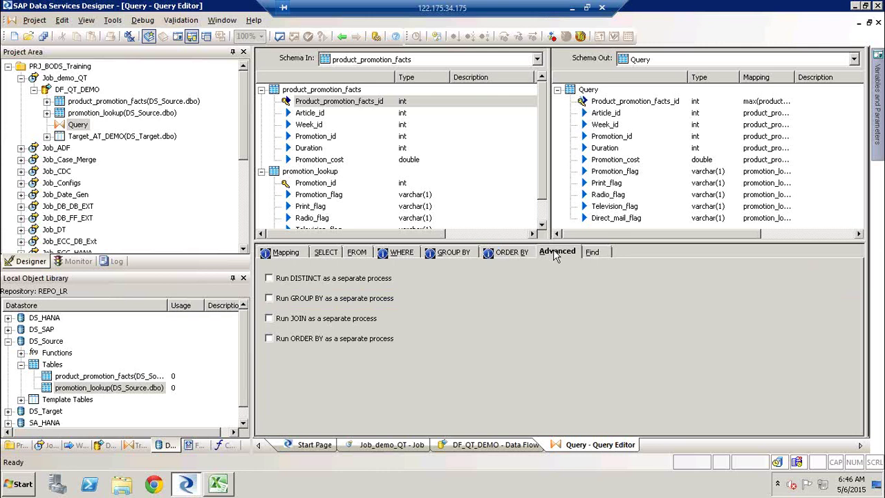
# Step: Review the SELECT distinct rows option, then enable GROUP BY and ORDER BY as separate processes
pyautogui.click(327, 253)
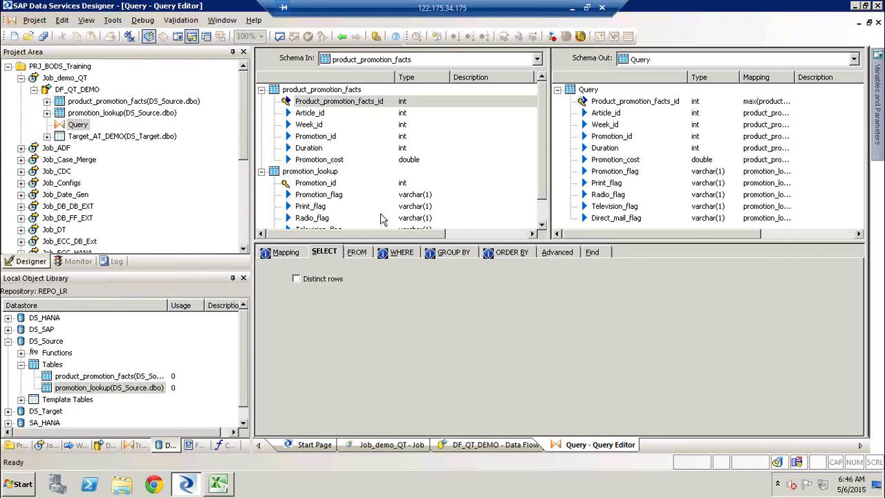
pyautogui.click(558, 255)
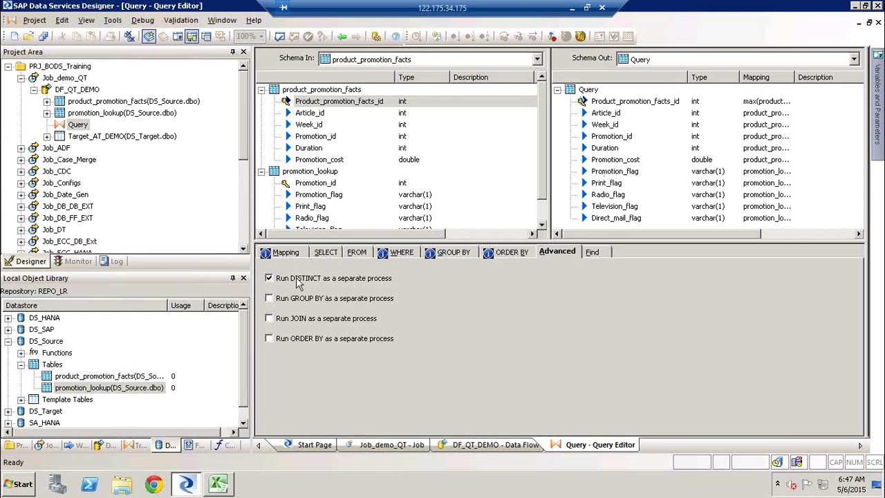
pyautogui.click(300, 306)
pyautogui.click(306, 341)
# Step: Clear all four separate-process options (DISTINCT, GROUP BY, JOIN, ORDER BY) and bring up the Find search
pyautogui.click(269, 278)
pyautogui.click(274, 302)
pyautogui.click(275, 319)
pyautogui.click(278, 338)
pyautogui.click(606, 253)
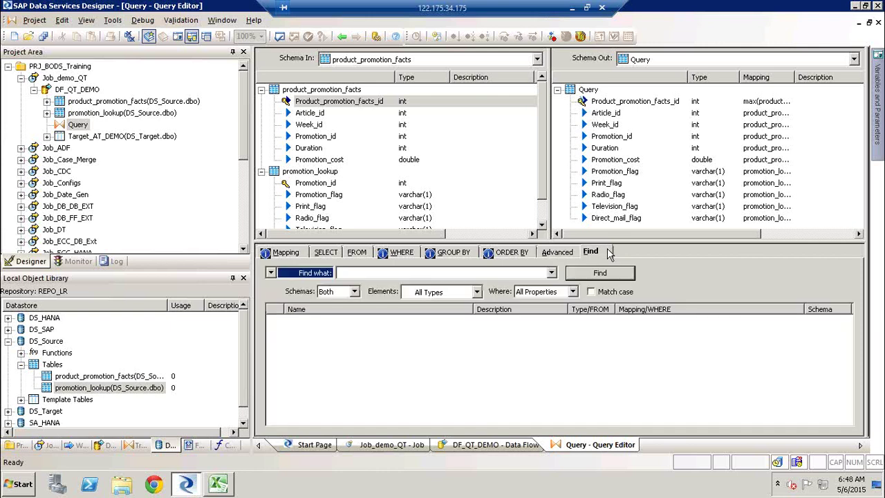
# Step: Search for 'id' and step through the Promotion_id and Product_promotion_facts_id matches
pyautogui.click(460, 273)
pyautogui.write('id')
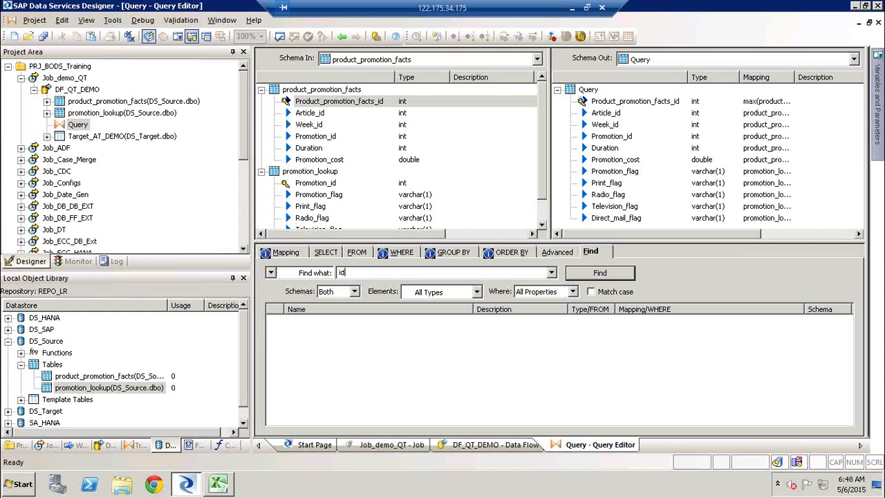
pyautogui.click(615, 275)
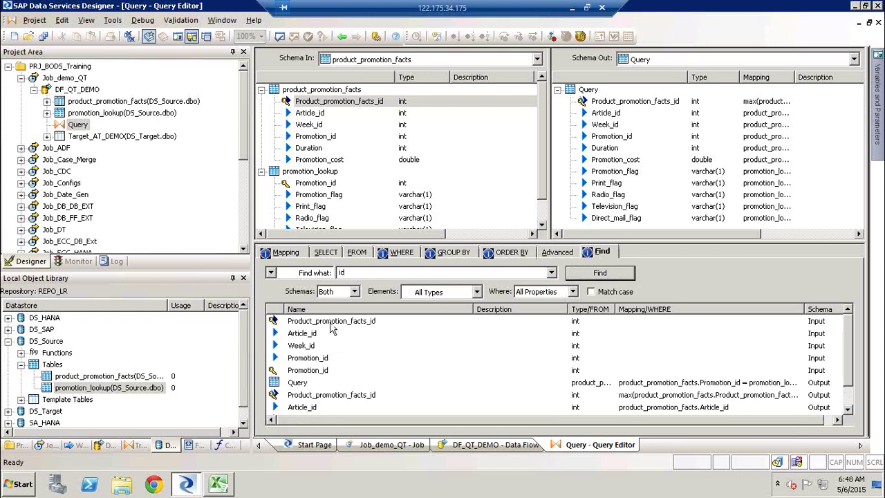
pyautogui.click(331, 323)
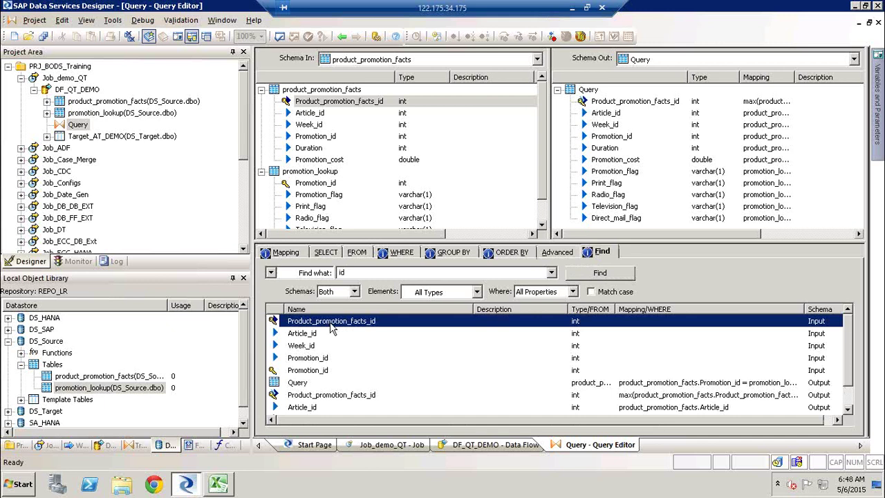
pyautogui.press('Down')
pyautogui.press('Down')
pyautogui.press('Down')
pyautogui.press('Down')
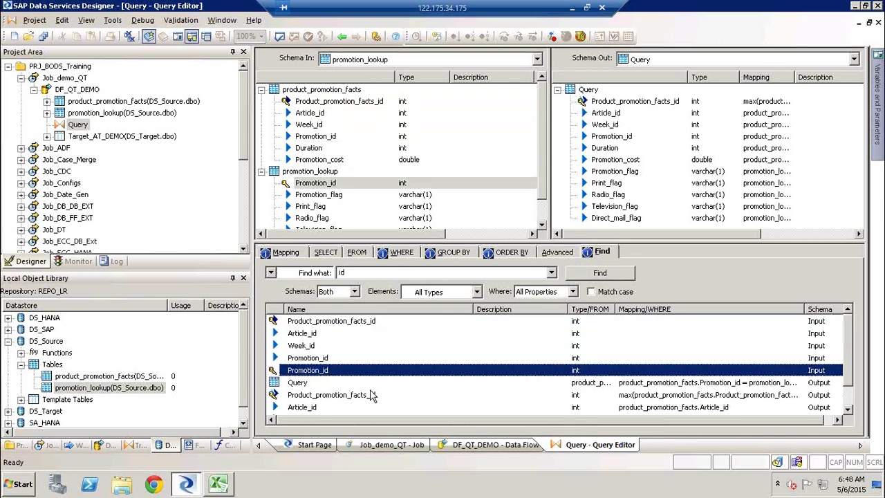
pyautogui.press('Down')
pyautogui.press('Down')
pyautogui.press('Down')
pyautogui.press('Down')
pyautogui.press('Down')
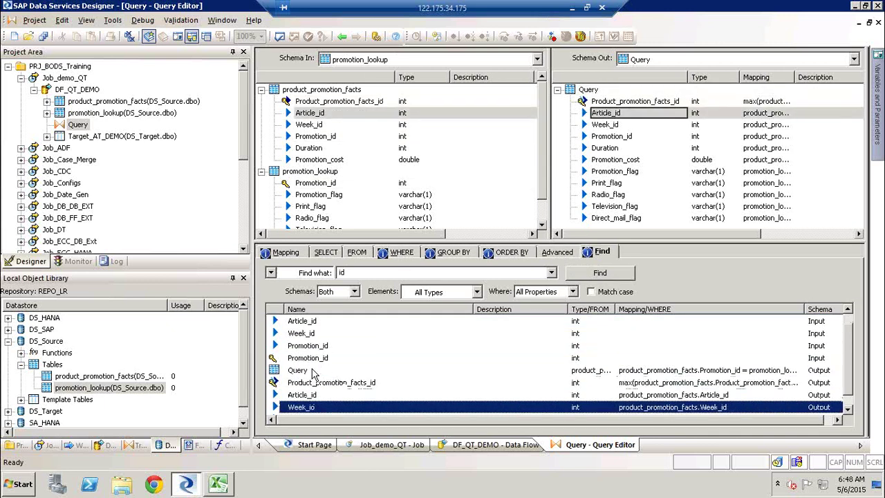
pyautogui.press('Up')
pyautogui.press('Up')
pyautogui.press('Up')
pyautogui.press('Up')
pyautogui.press('Up')
pyautogui.press('Up')
pyautogui.press('Up')
pyautogui.press('Up')
pyautogui.press('Up')
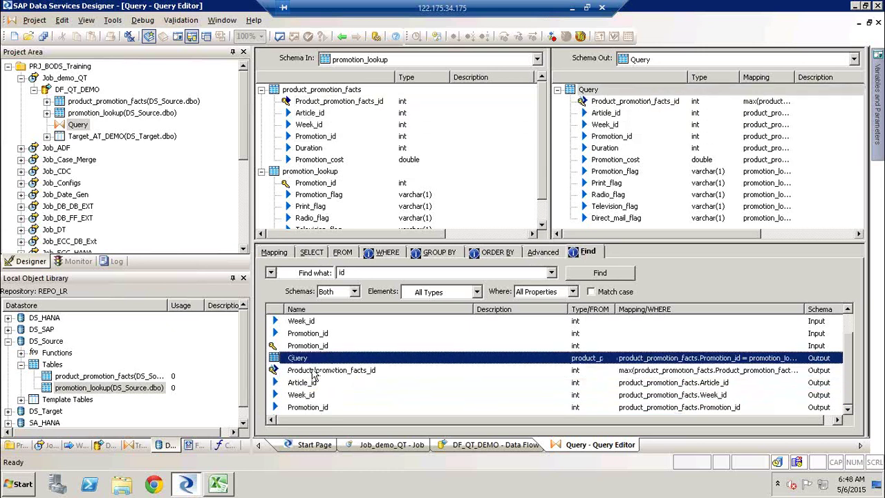
pyautogui.press('Down')
pyautogui.press('Down')
pyautogui.press('Down')
pyautogui.press('Down')
pyautogui.press('Down')
pyautogui.press('Down')
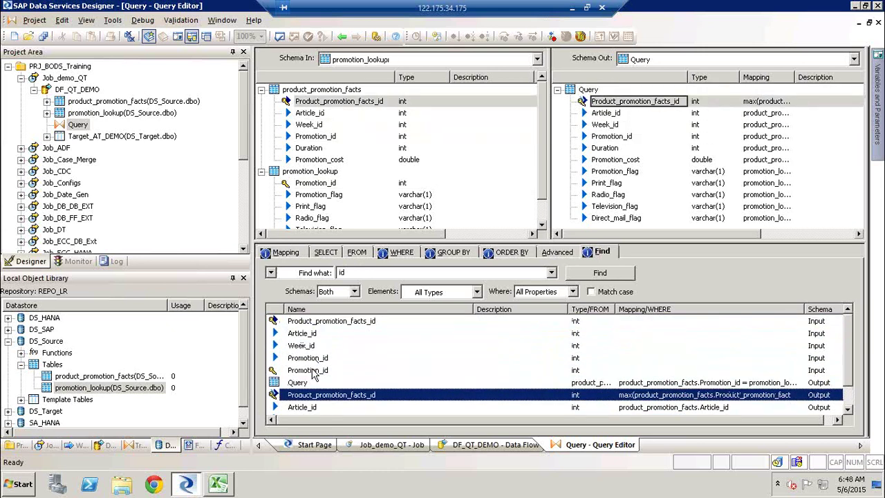
pyautogui.press('Up')
pyautogui.press('Down')
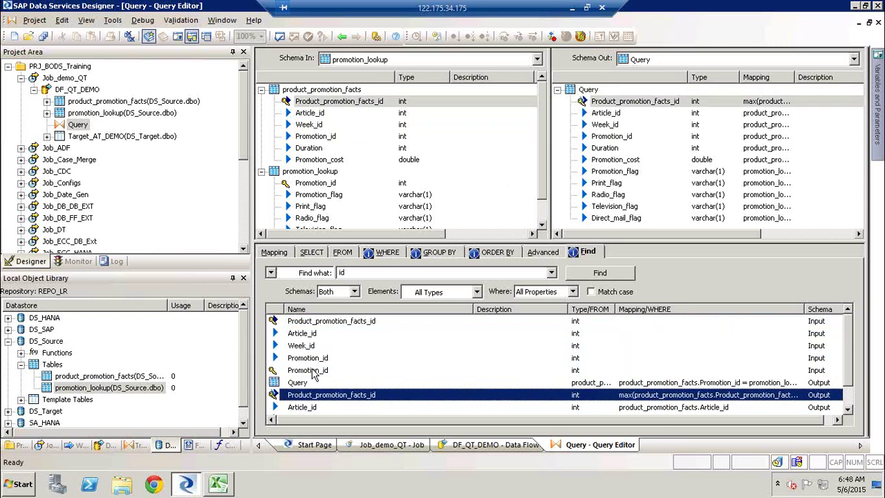
pyautogui.press('Up')
pyautogui.press('Up')
pyautogui.press('Up')
pyautogui.press('Up')
pyautogui.press('Up')
pyautogui.press('Up')
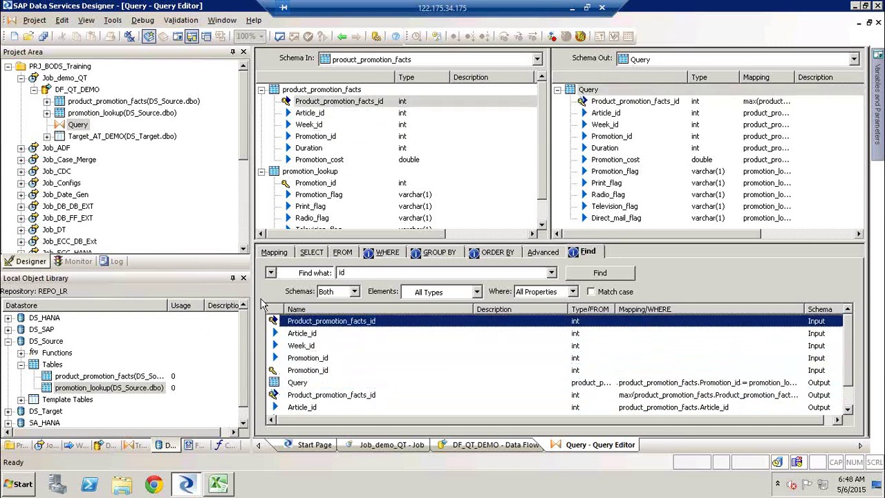
# Step: Rerun the 'id' search with Schemas set to Input, then Output, then Both
pyautogui.click(357, 291)
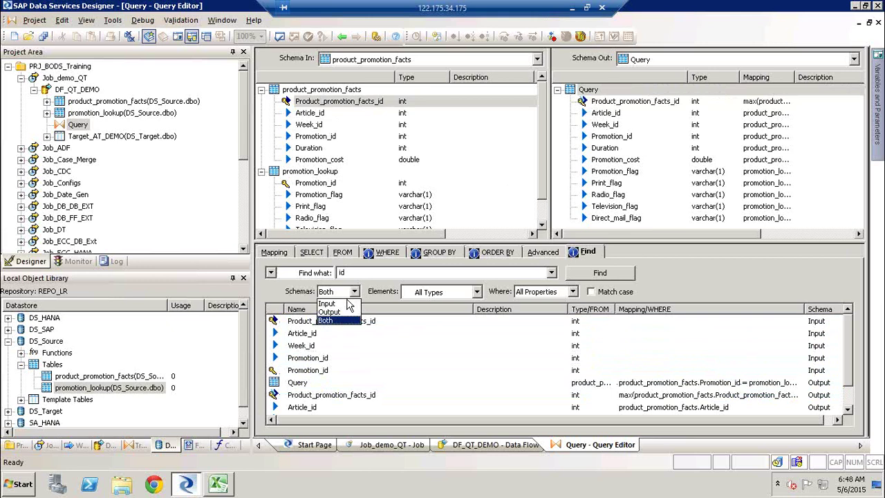
pyautogui.click(350, 303)
pyautogui.click(588, 274)
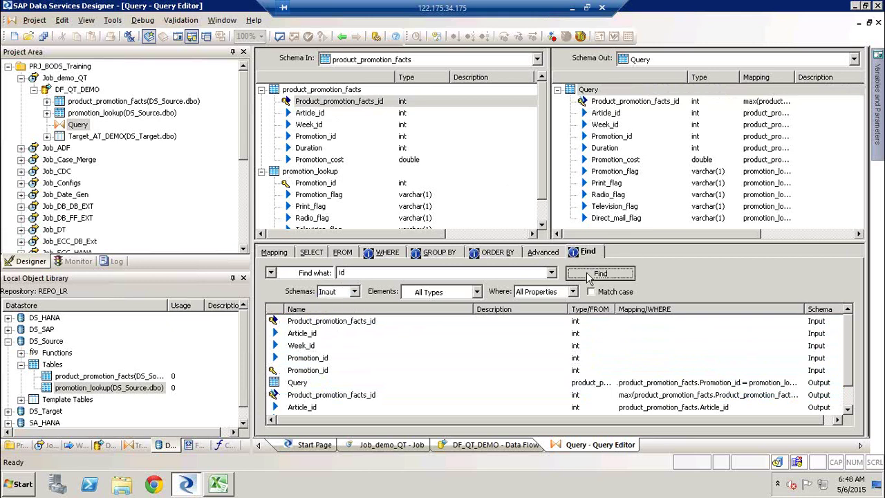
pyautogui.click(354, 292)
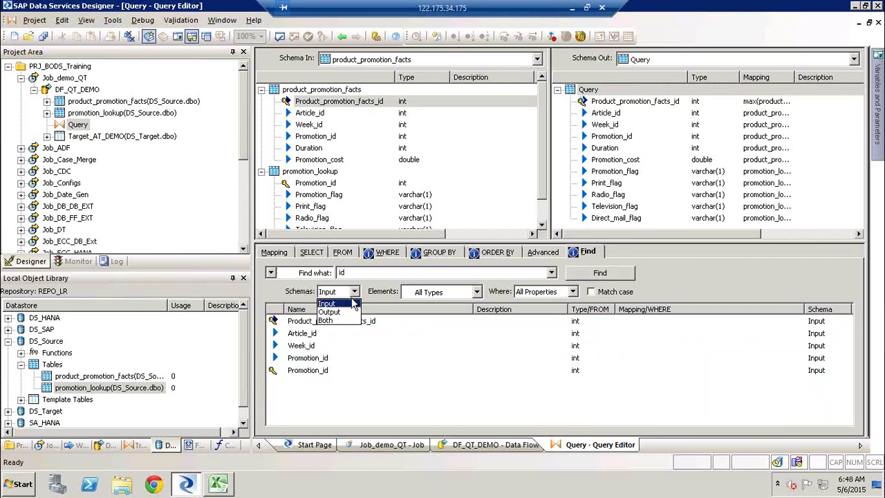
pyautogui.click(338, 312)
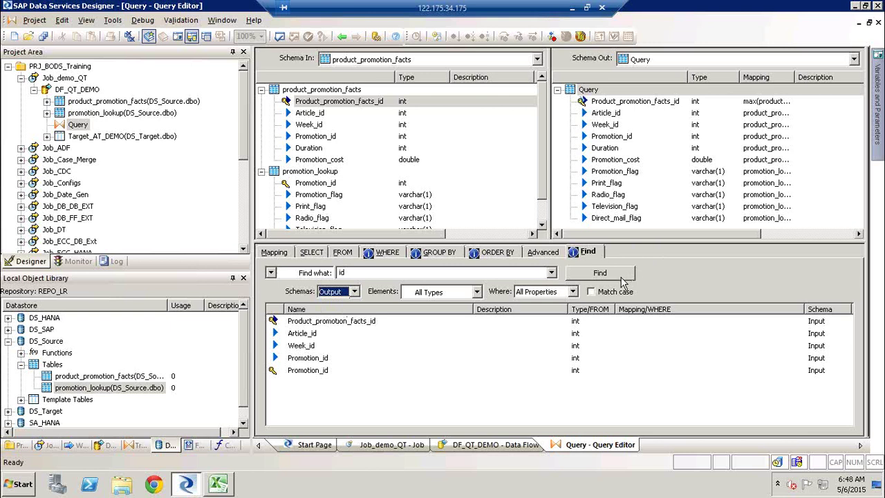
pyautogui.click(621, 275)
pyautogui.click(354, 292)
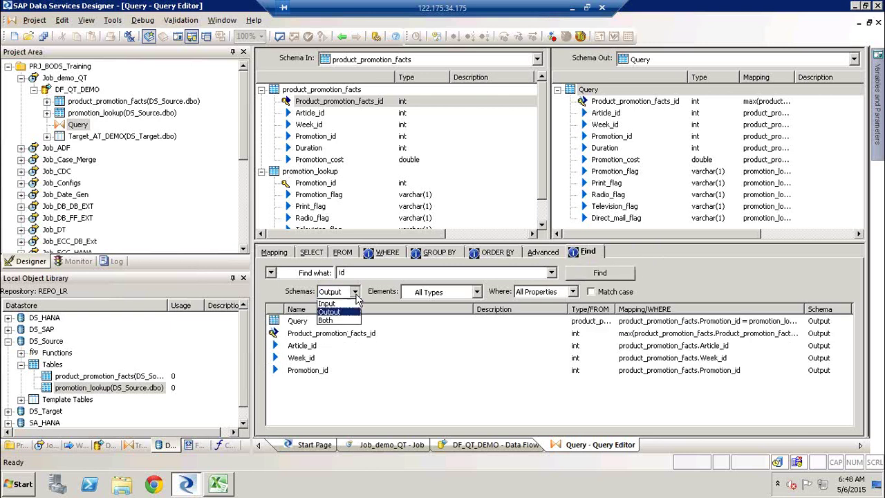
pyautogui.click(339, 320)
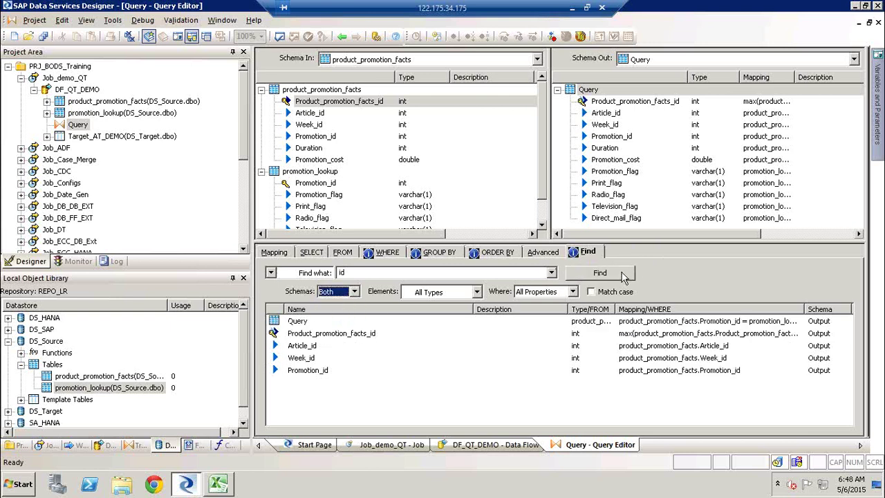
pyautogui.click(624, 275)
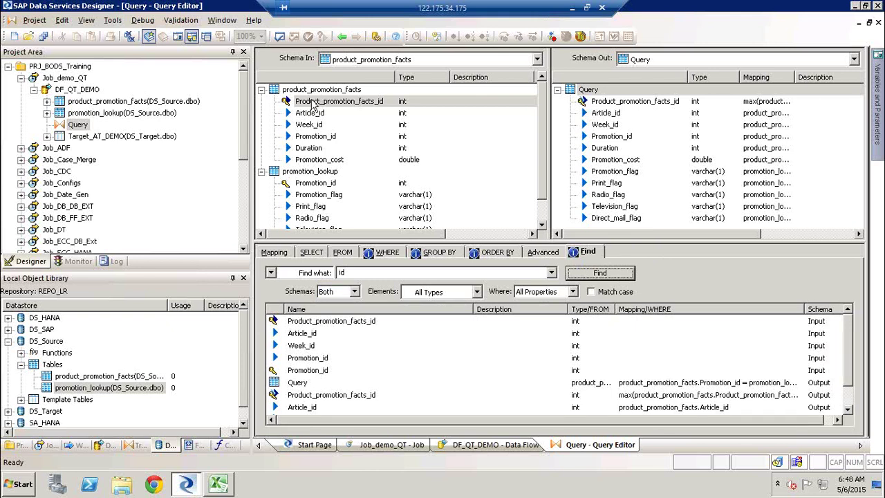
# Step: Use Find... on Product_promotion_facts_id in Schema In to reach Promotion_id, then show the Elements choices
pyautogui.rightClick(315, 102)
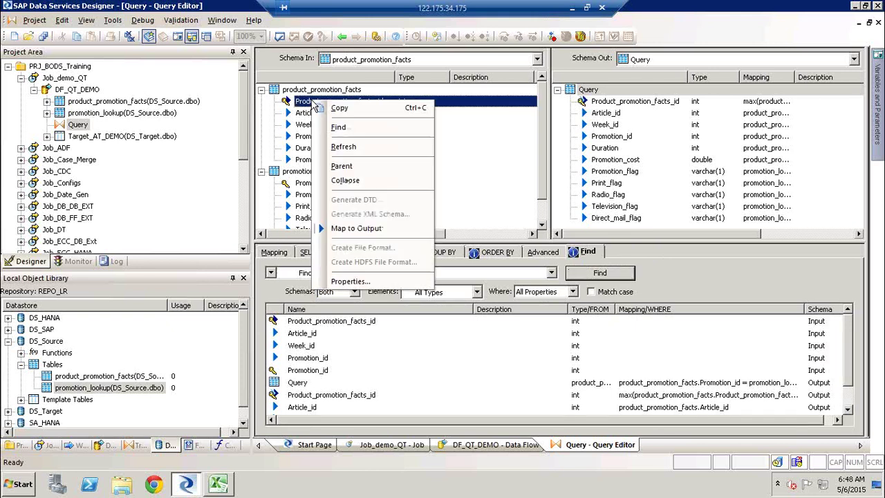
pyautogui.click(374, 131)
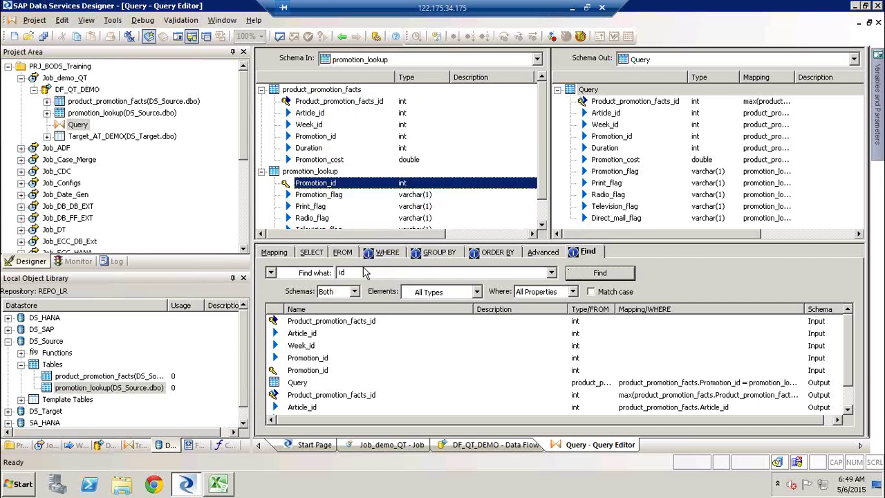
pyautogui.click(477, 292)
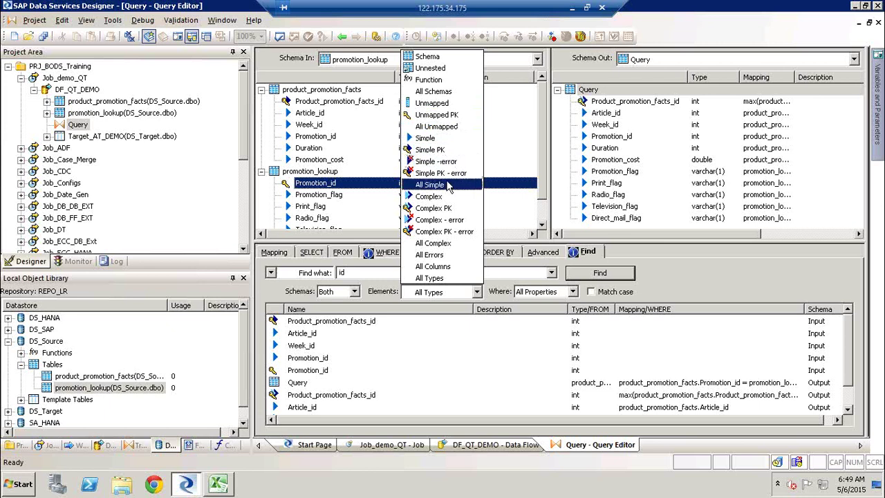
pyautogui.click(448, 278)
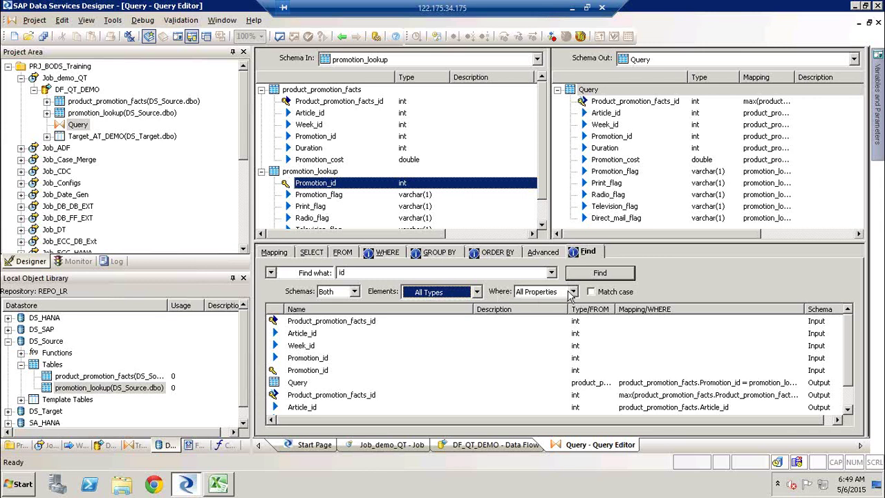
pyautogui.doubleClick(349, 273)
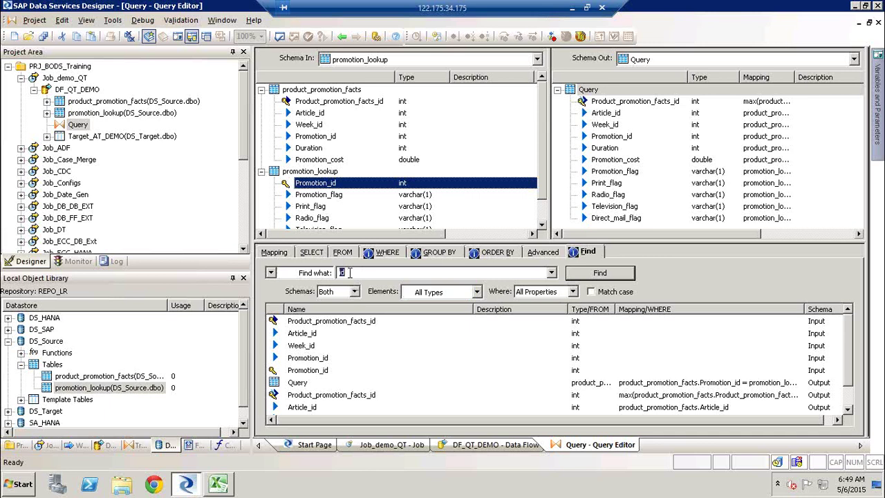
pyautogui.click(573, 291)
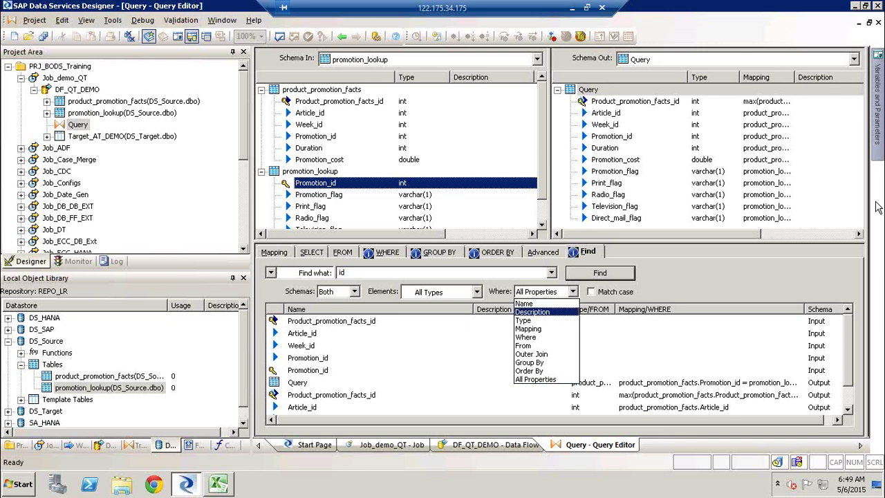
pyautogui.click(858, 236)
pyautogui.click(857, 236)
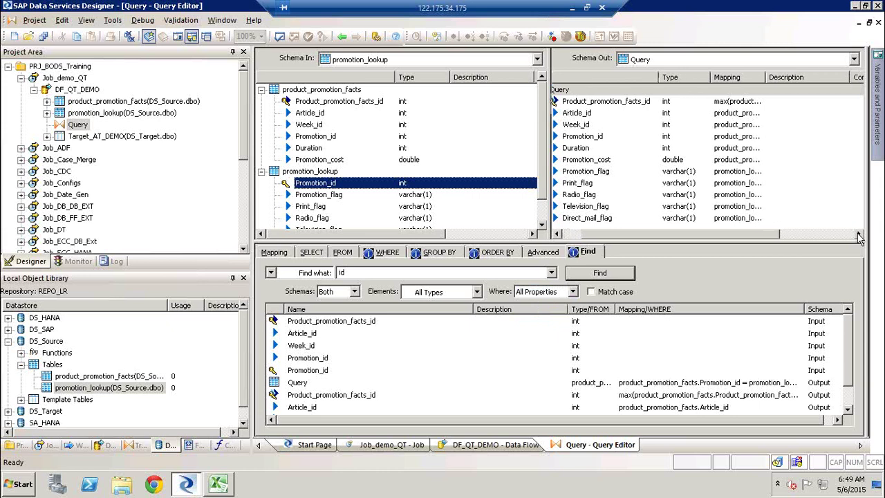
pyautogui.click(572, 291)
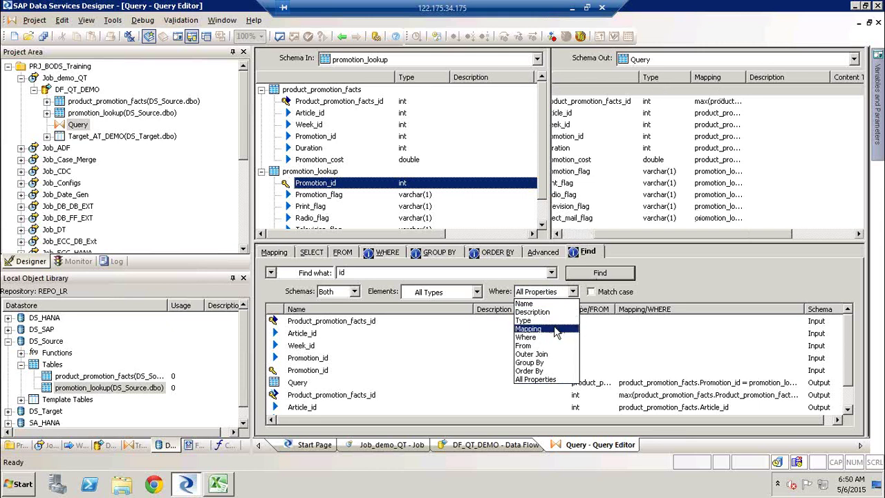
pyautogui.press('Escape')
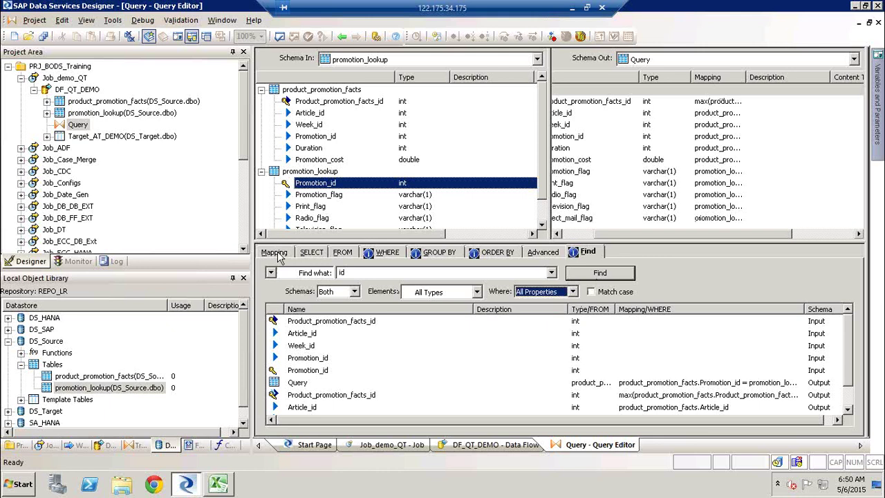
pyautogui.click(274, 253)
pyautogui.click(576, 253)
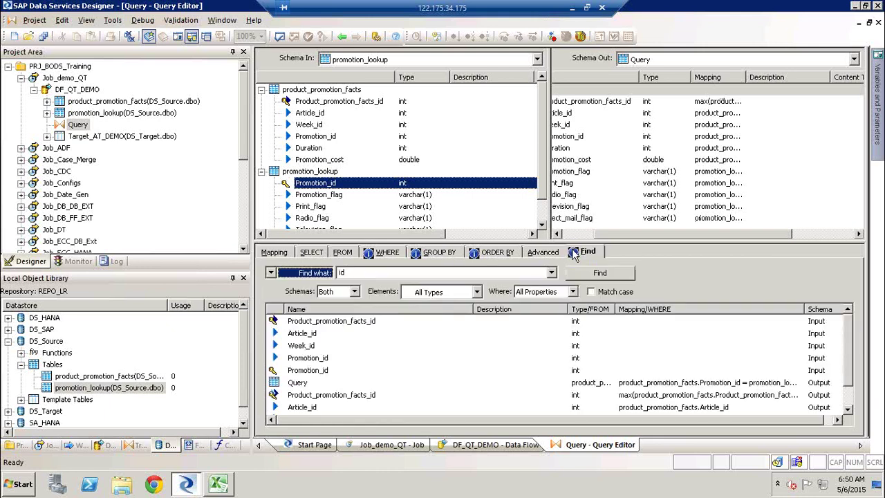
pyautogui.click(573, 294)
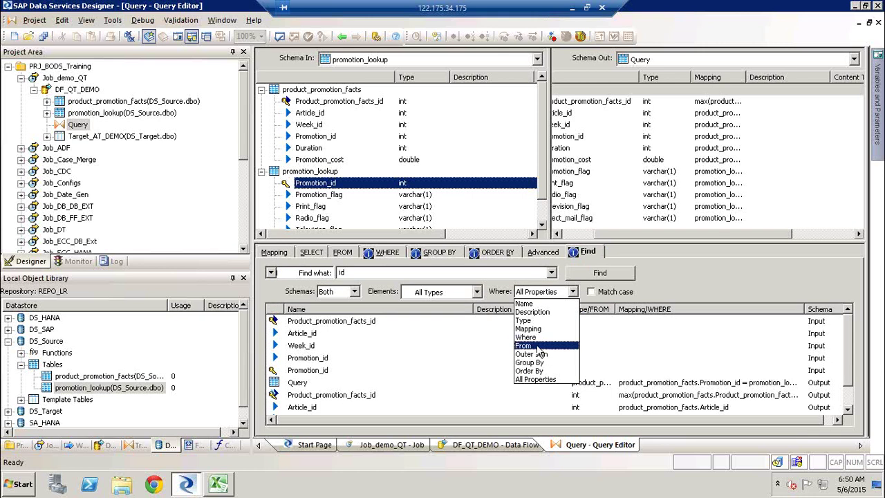
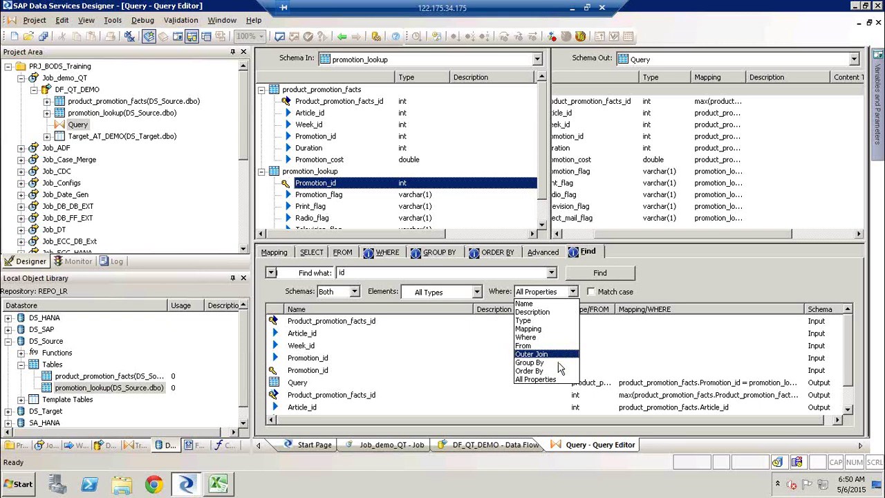
# Step: Set the 'id' search to All Properties and bring up the Find/Replace mode choices
pyautogui.click(546, 379)
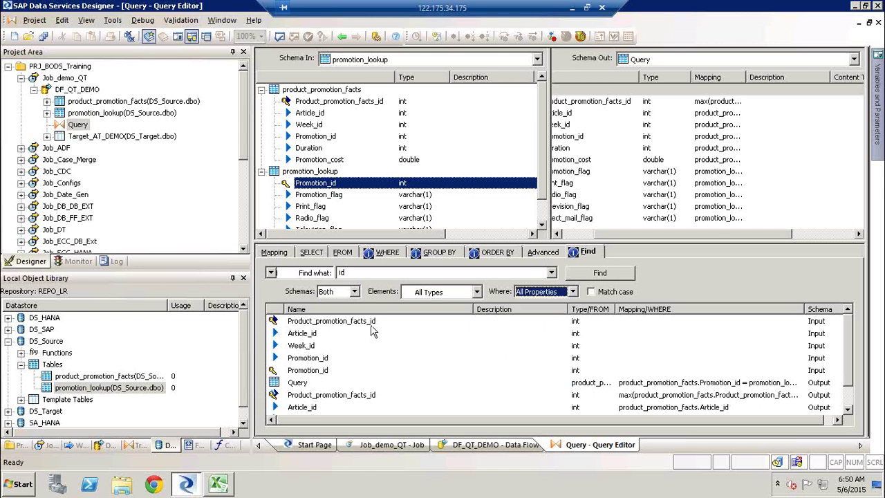
pyautogui.click(270, 274)
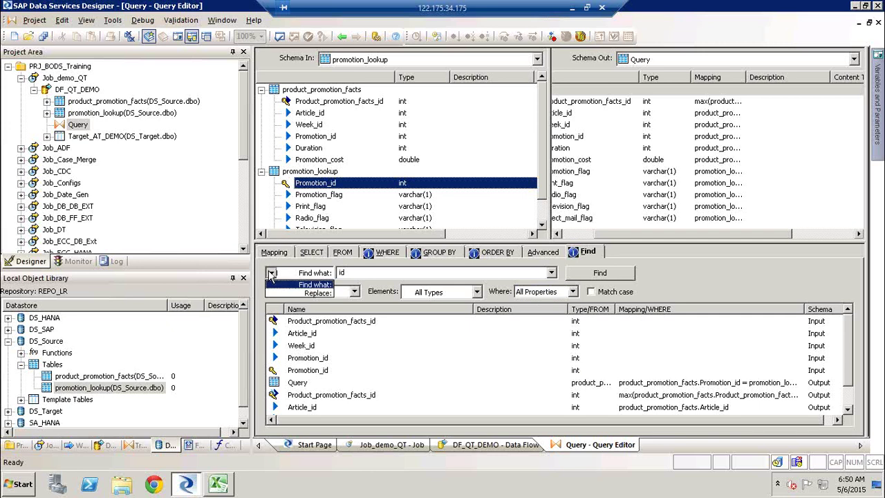
# Step: Replace 'id' with 'Identity' throughout the Output schema and check renamed columns like Article_Identity
pyautogui.click(303, 293)
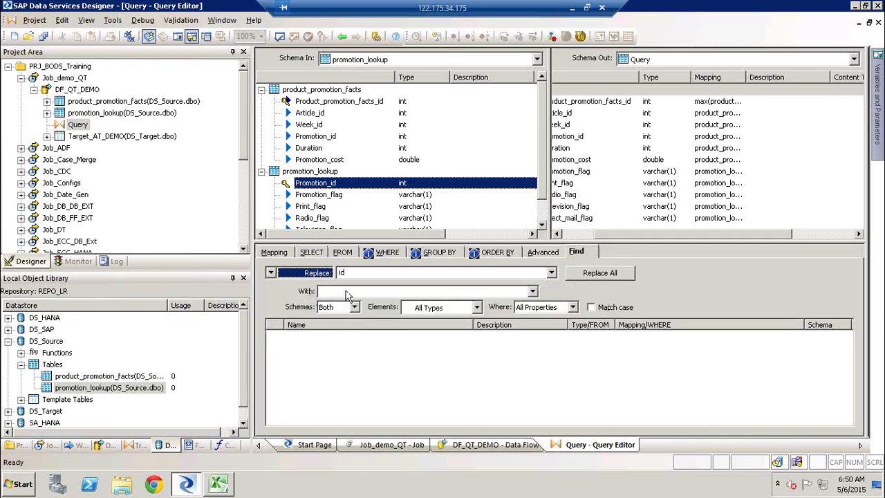
pyautogui.click(346, 291)
pyautogui.write('Identity')
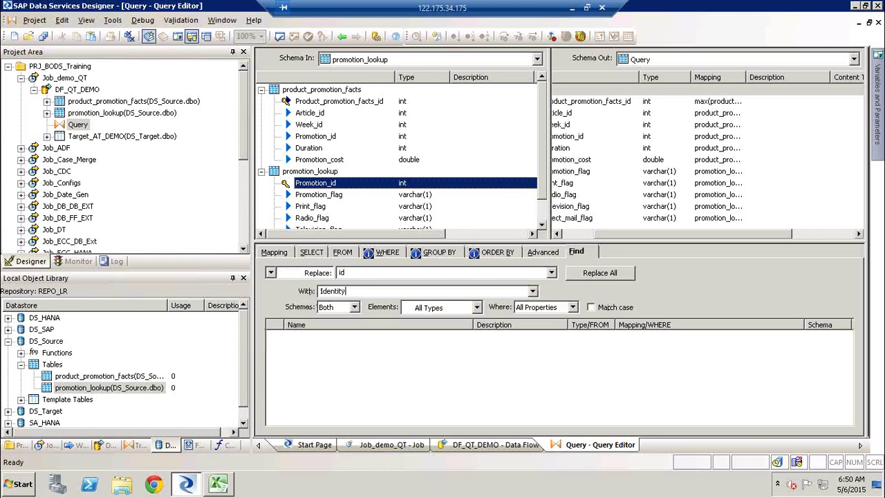
pyautogui.doubleClick(365, 273)
pyautogui.click(354, 307)
pyautogui.click(342, 335)
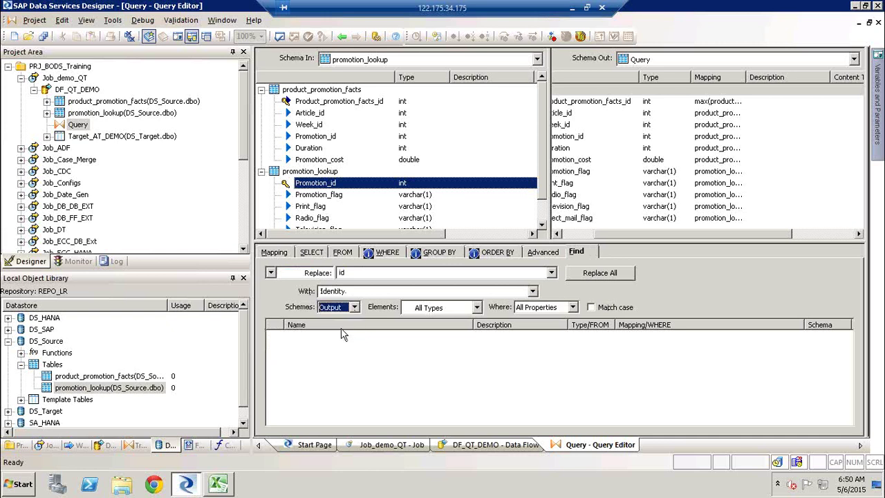
pyautogui.click(613, 274)
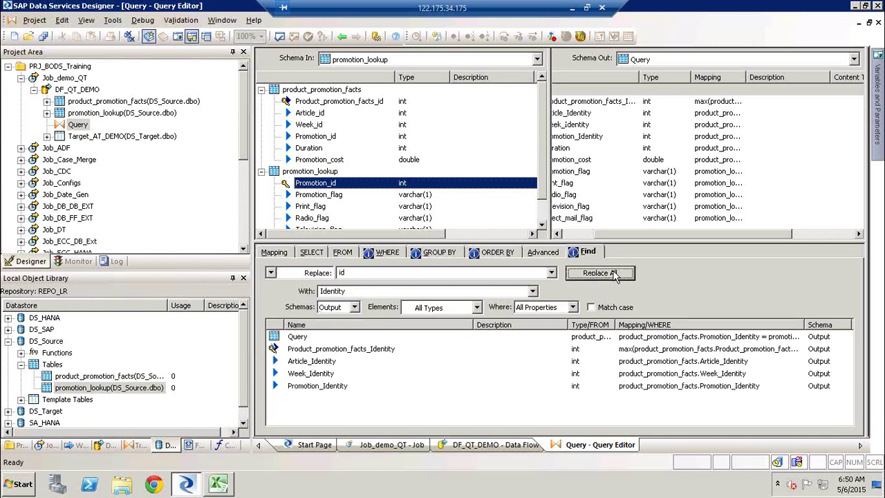
pyautogui.click(580, 114)
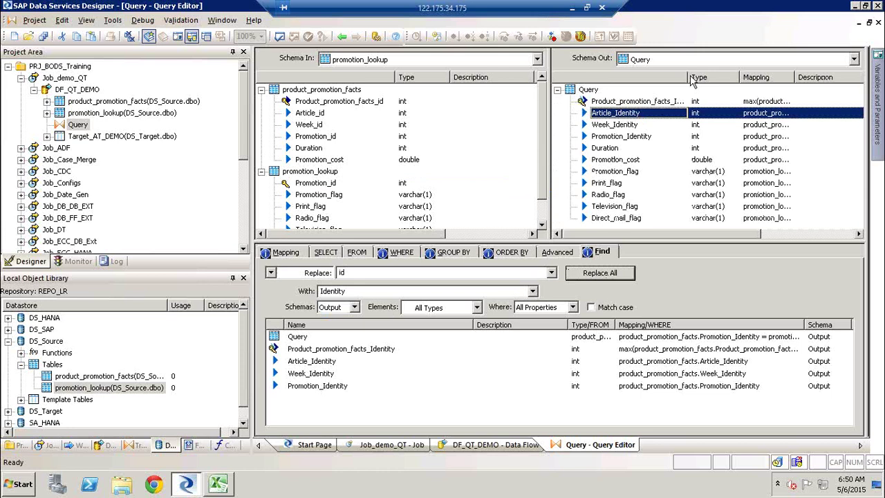
pyautogui.moveTo(688, 77); pyautogui.dragTo(739, 78)
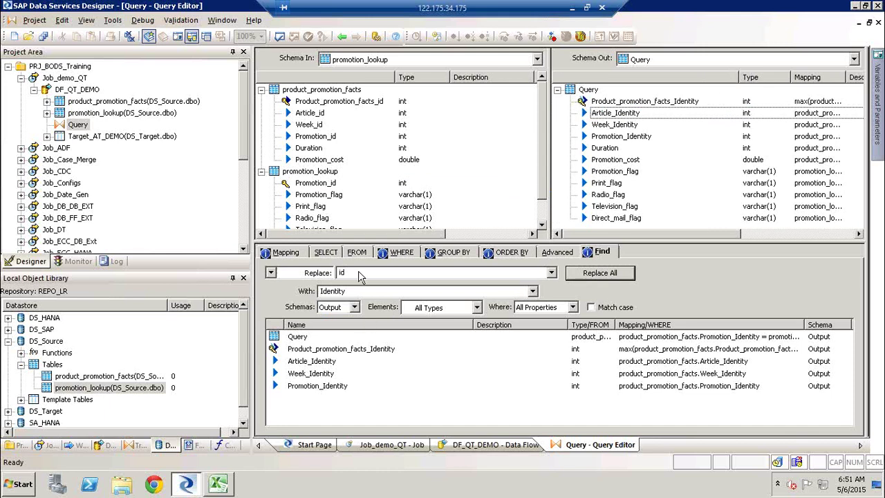
# Step: Replace 'Identity' back with 'id' in the output columns and return to DF_QT_DEMO
pyautogui.doubleClick(355, 291)
pyautogui.hotkey('ctrl', 'c')
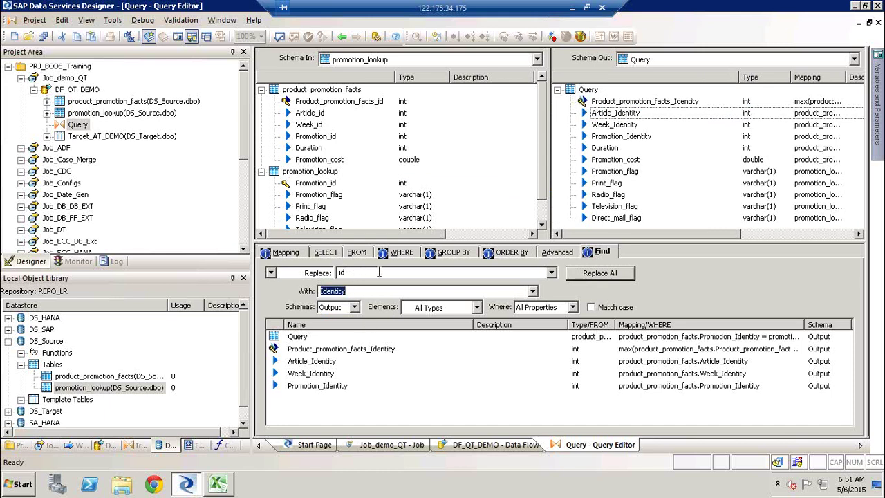
pyautogui.doubleClick(363, 273)
pyautogui.hotkey('ctrl', 'v')
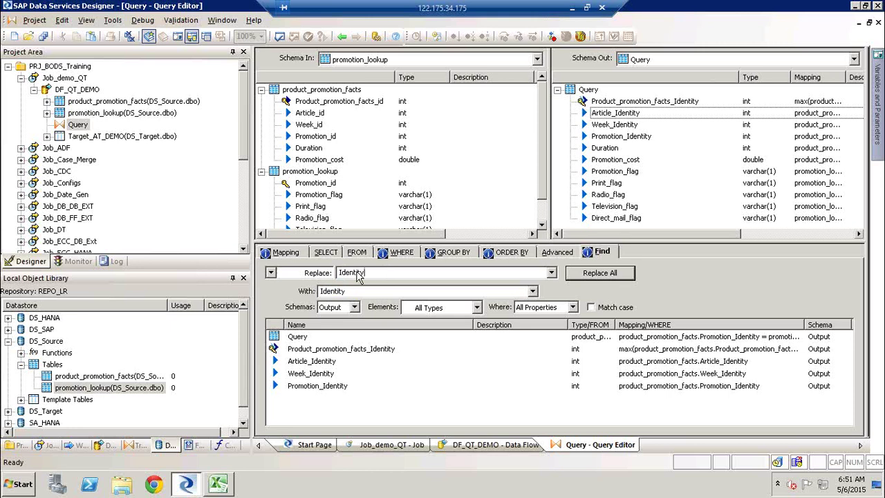
pyautogui.press('Tab')
pyautogui.write('id')
pyautogui.click(617, 273)
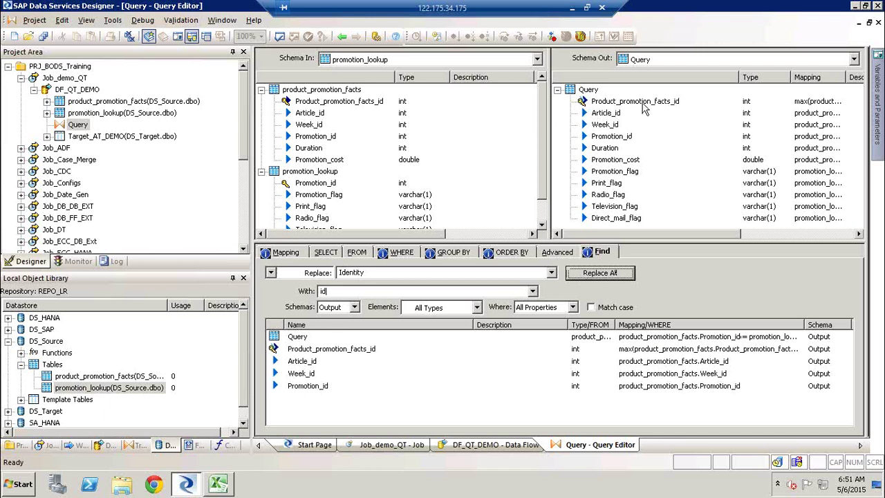
pyautogui.click(681, 104)
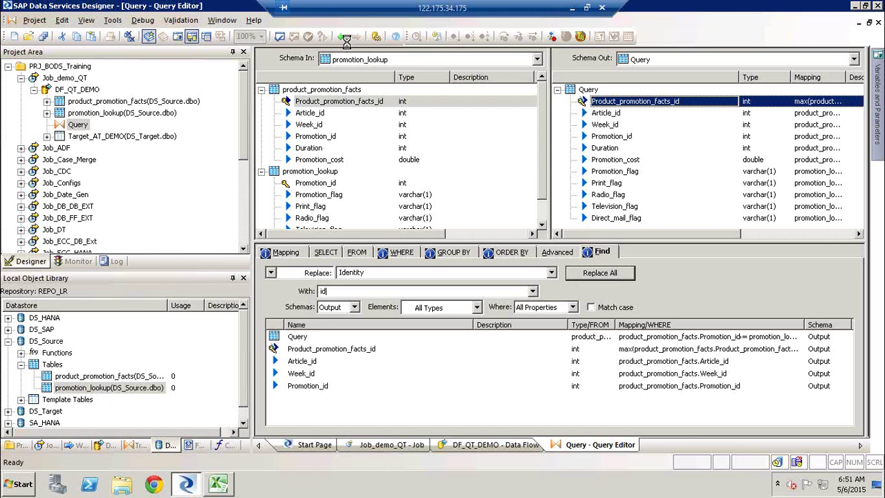
pyautogui.click(341, 36)
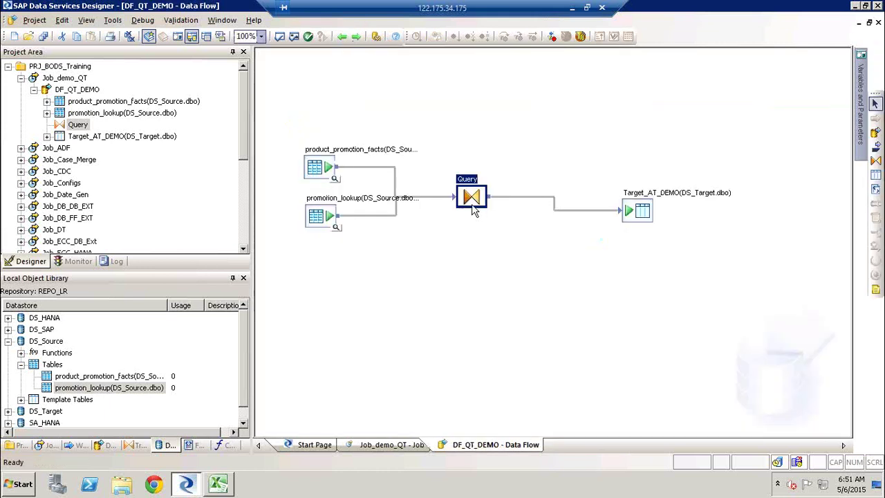
# Step: Delete the old Query, place a new one, and connect product_promotion_facts and promotion_lookup to it
pyautogui.press('Delete')
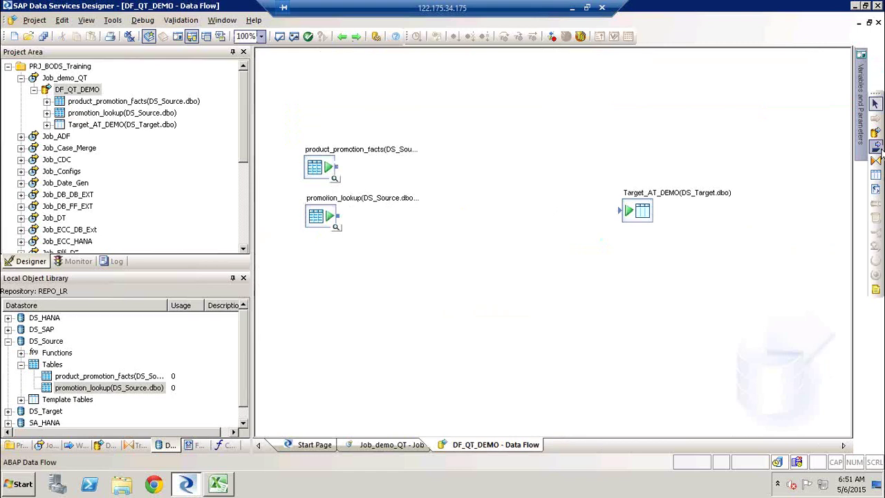
pyautogui.click(875, 160)
pyautogui.click(453, 181)
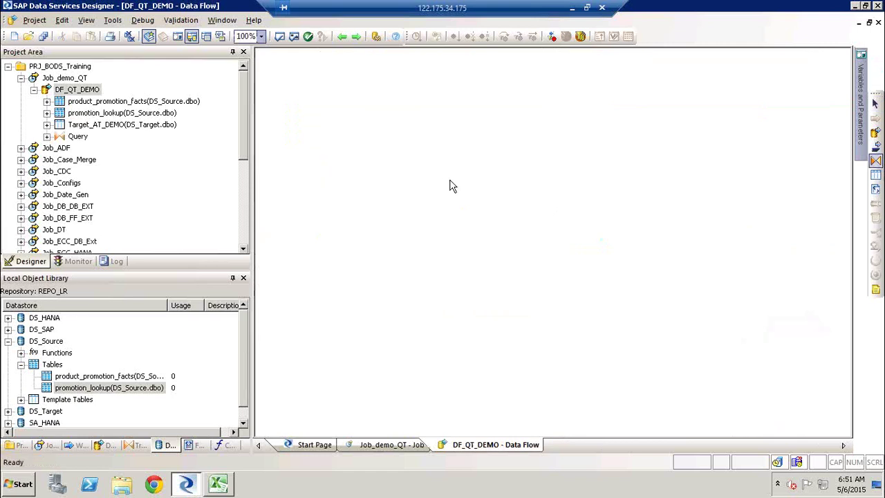
pyautogui.moveTo(344, 171); pyautogui.dragTo(471, 199)
pyautogui.moveTo(339, 217); pyautogui.dragTo(460, 203)
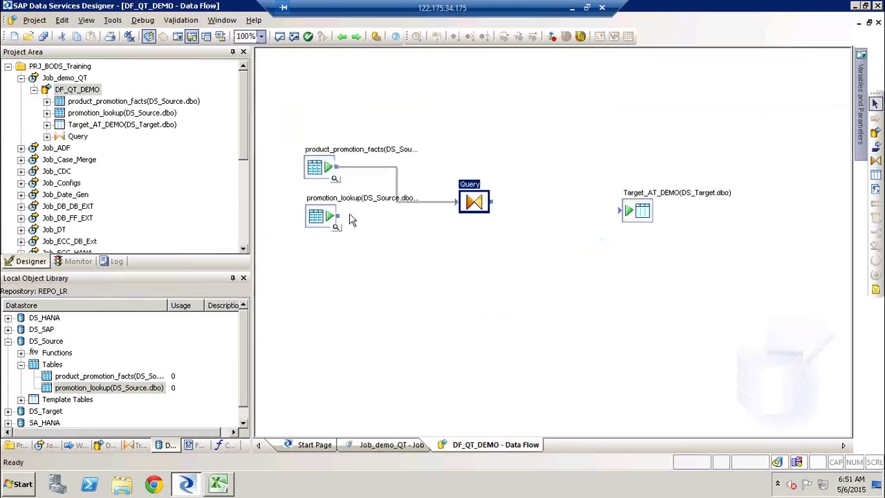
pyautogui.moveTo(341, 220); pyautogui.dragTo(476, 201)
pyautogui.doubleClick(476, 190)
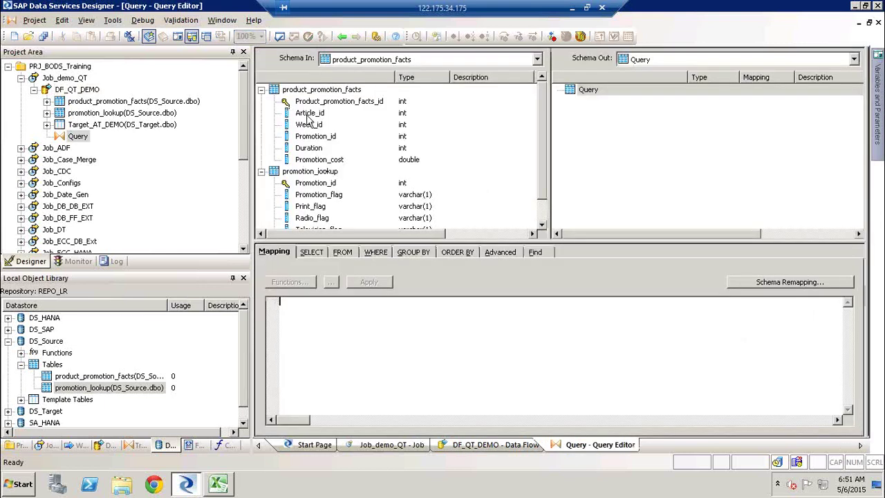
# Step: Map Article_id, Week_id and Promotion_id from product_promotion_facts to the Query output
pyautogui.click(309, 112)
pyautogui.keyDown('ctrl'); pyautogui.click(314, 128); pyautogui.keyUp('ctrl')
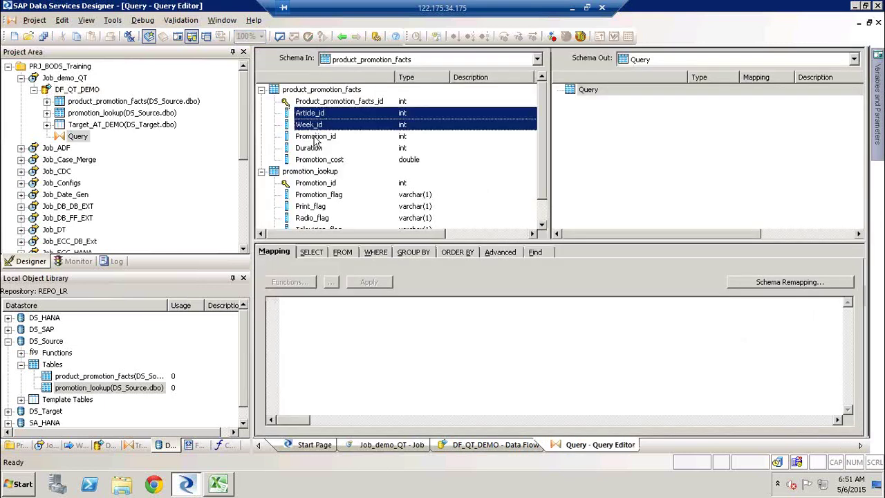
pyautogui.keyDown('ctrl'); pyautogui.click(315, 139); pyautogui.keyUp('ctrl')
pyautogui.rightClick(316, 130)
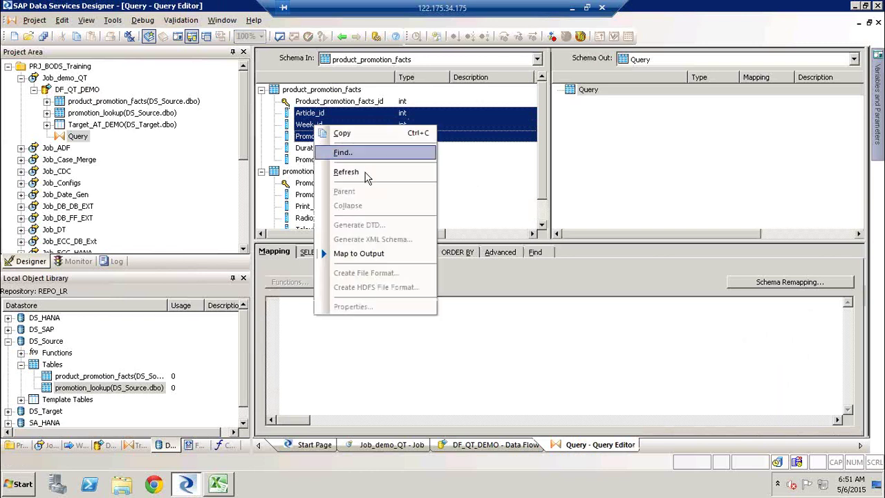
pyautogui.click(372, 254)
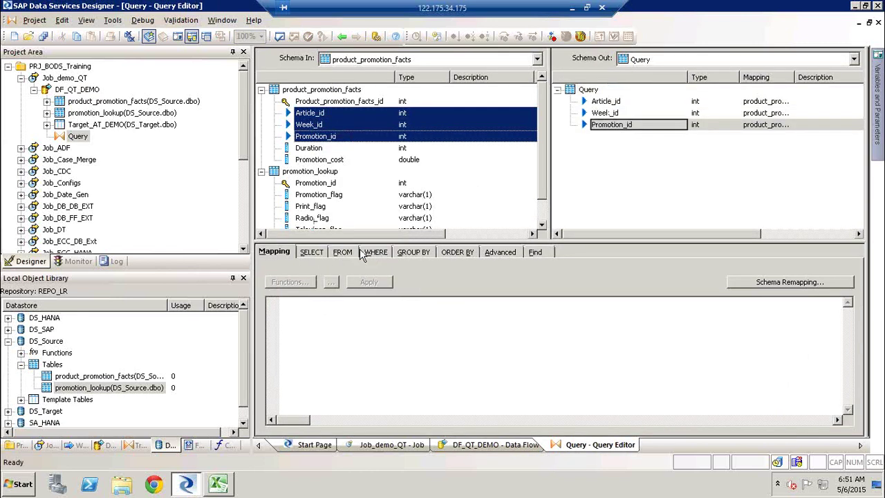
# Step: Map promotion_lookup's Promotion_id, Promotion_flag, Print_flag and Radio_flag to the output
pyautogui.click(319, 196)
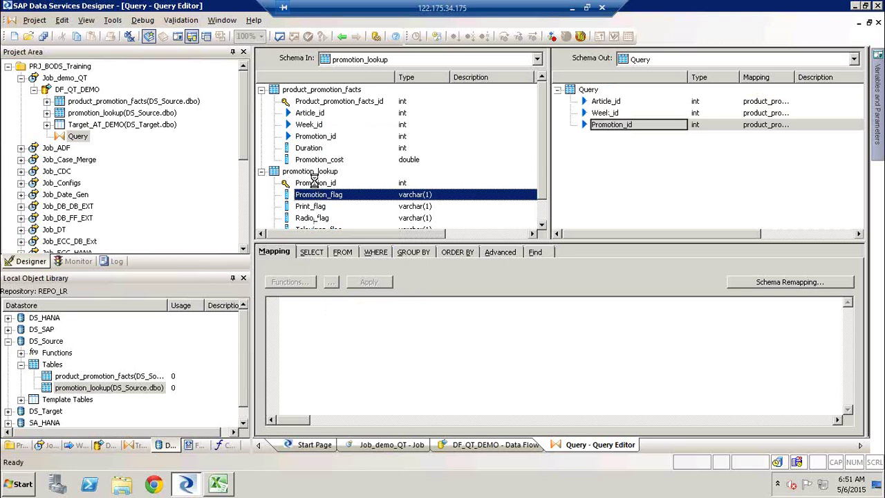
pyautogui.click(316, 182)
pyautogui.keyDown('shift'); pyautogui.click(315, 219); pyautogui.keyUp('shift')
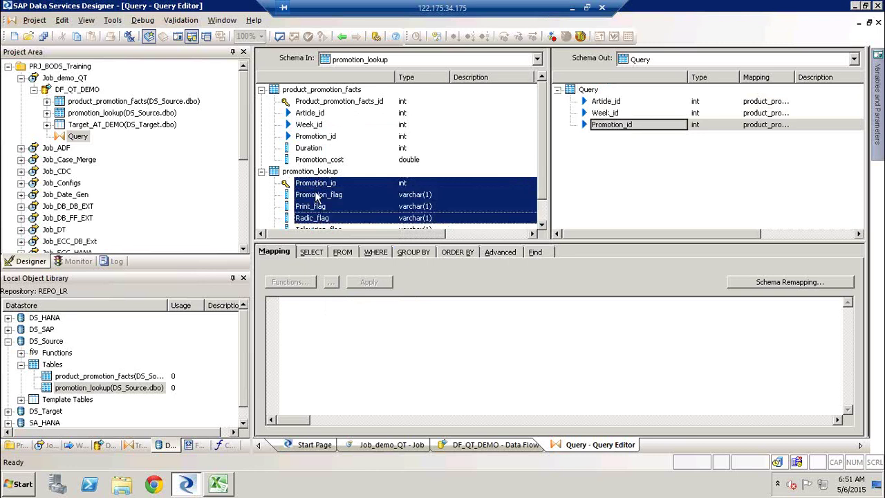
pyautogui.rightClick(316, 196)
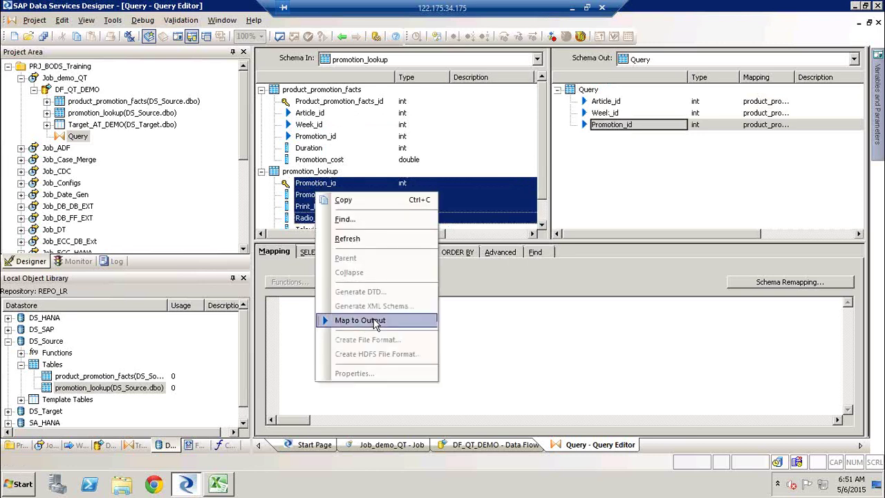
pyautogui.click(376, 323)
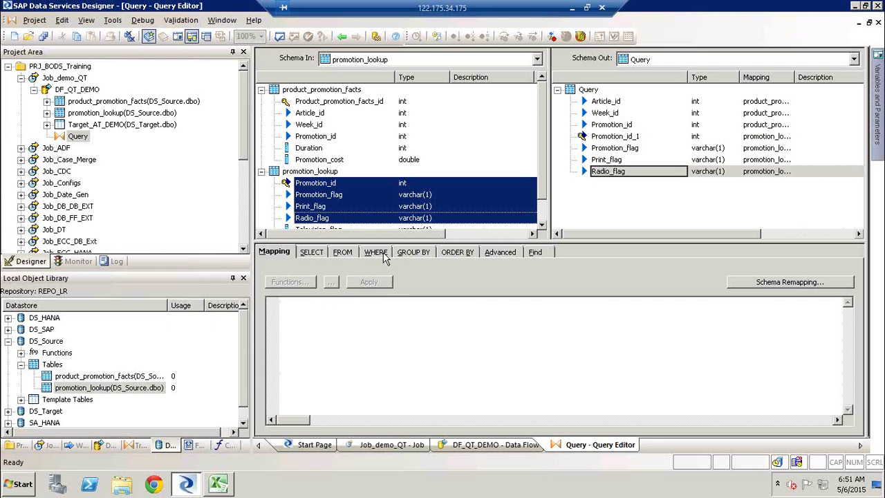
pyautogui.click(384, 254)
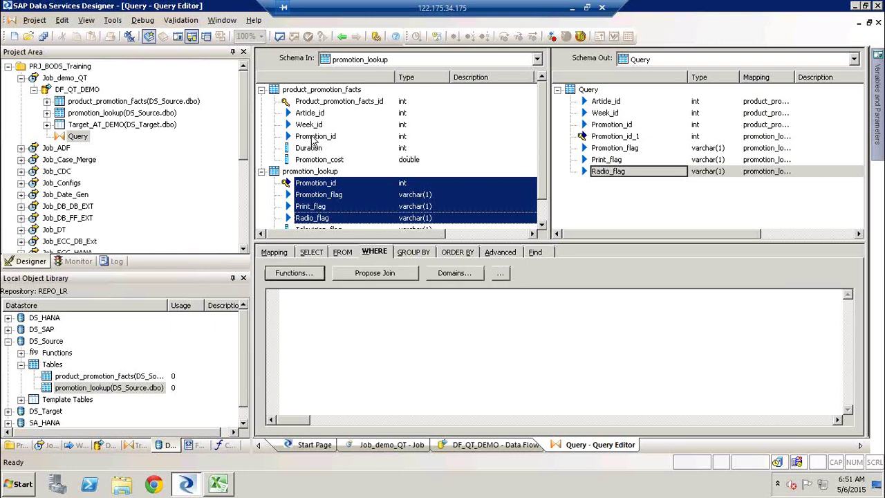
# Step: Join product_promotion_facts.Promotion_id = promotion_lookup.Promotion_id in the WHERE condition
pyautogui.moveTo(313, 138); pyautogui.dragTo(376, 308)
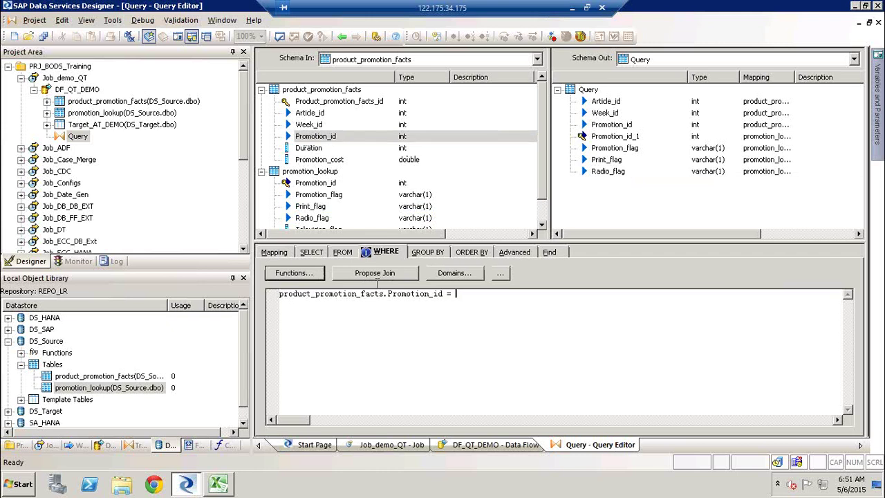
pyautogui.click(312, 183)
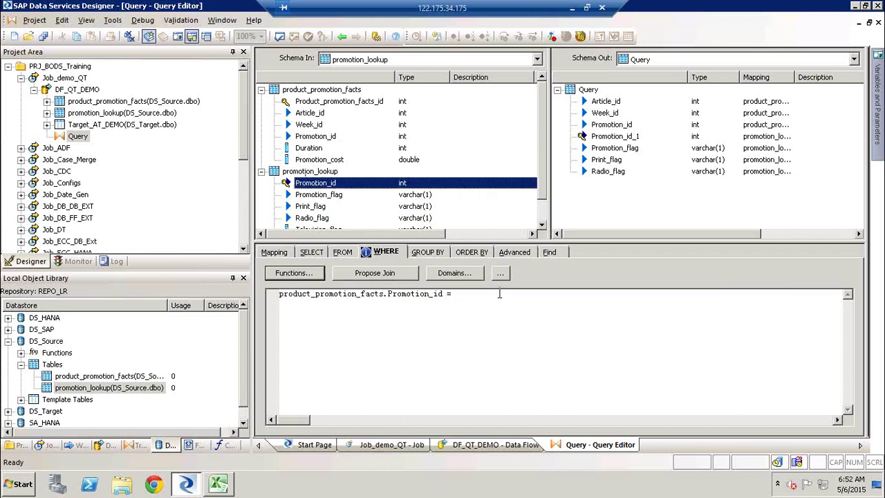
pyautogui.moveTo(336, 188); pyautogui.dragTo(512, 304)
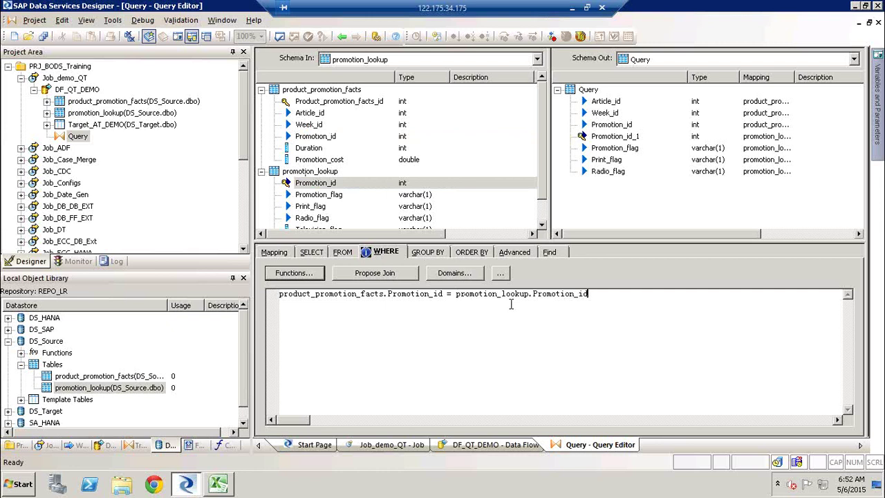
# Step: Add promotion_lookup.Promotion_id to ORDER BY with Ascending sort
pyautogui.click(477, 253)
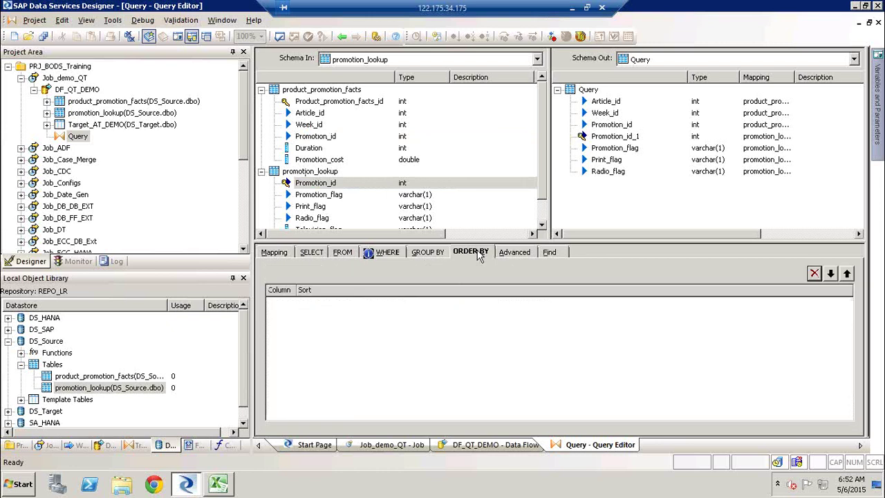
pyautogui.rightClick(366, 311)
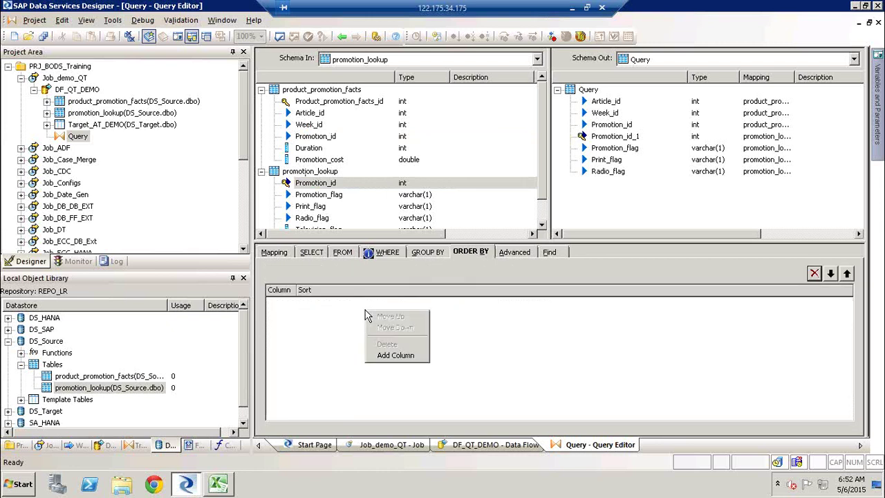
pyautogui.click(410, 356)
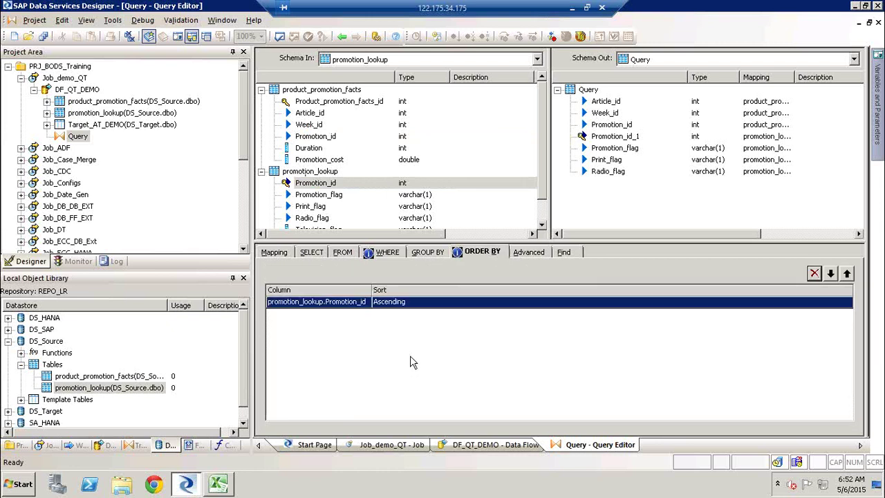
pyautogui.click(482, 306)
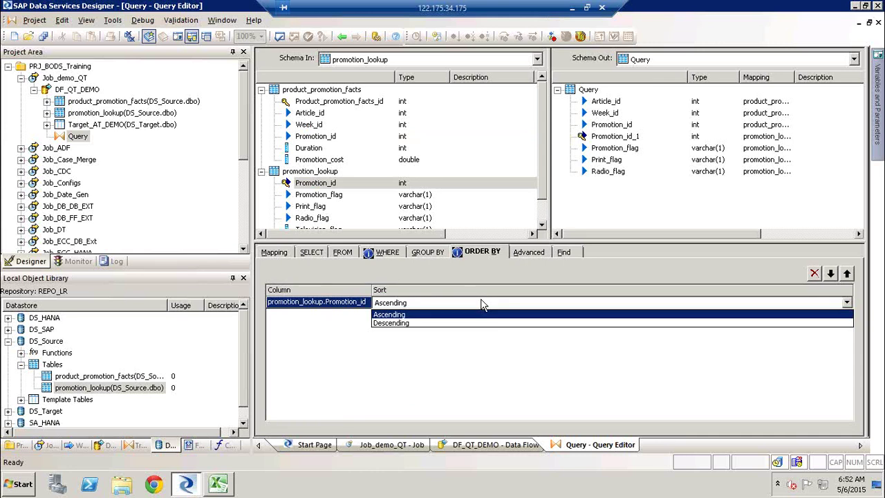
pyautogui.click(437, 315)
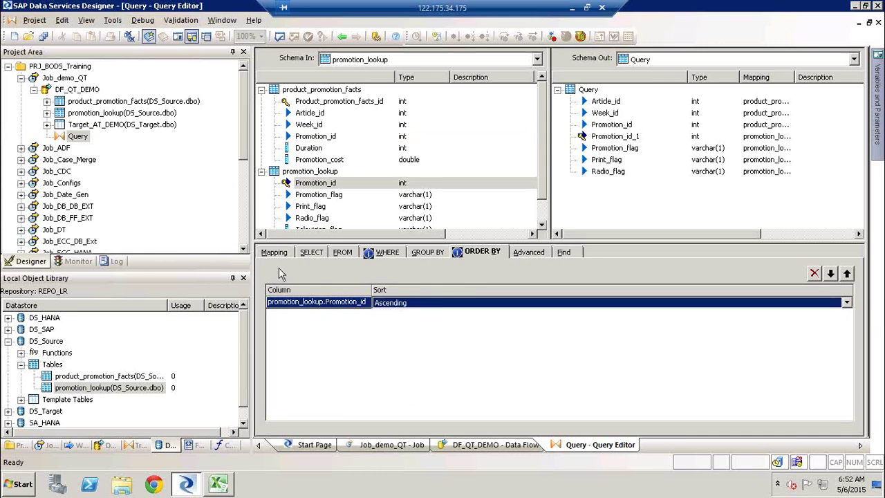
pyautogui.click(642, 203)
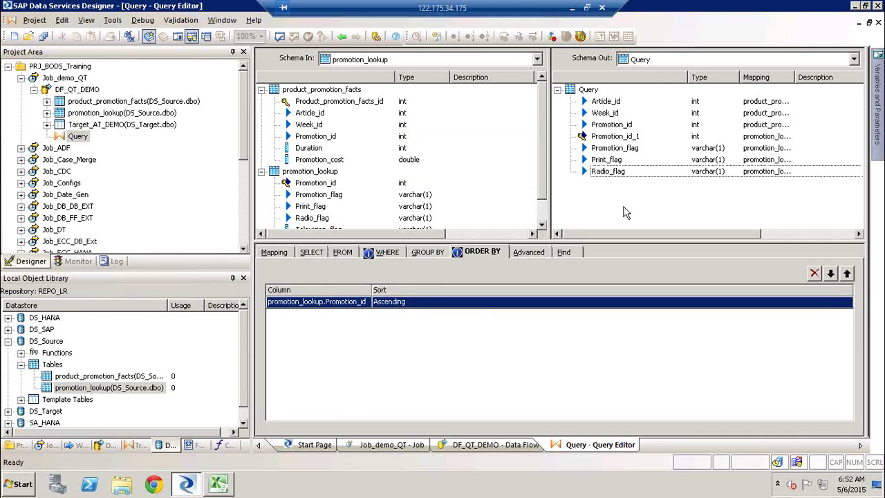
# Step: Review the join and sort settings, then show the Radio_flag column's mapping
pyautogui.click(388, 253)
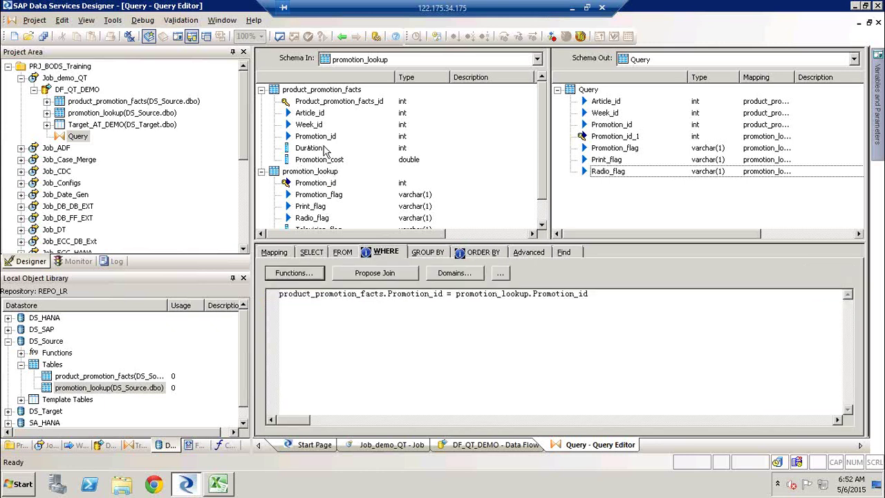
pyautogui.click(499, 256)
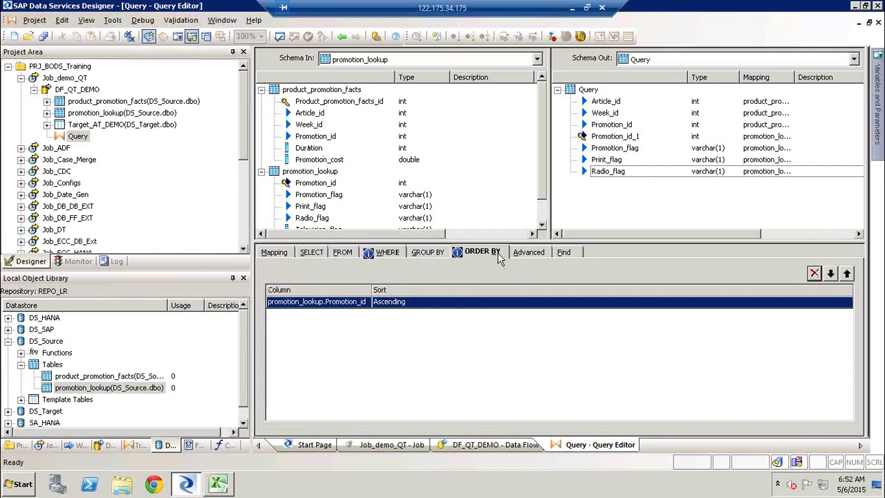
pyautogui.click(289, 255)
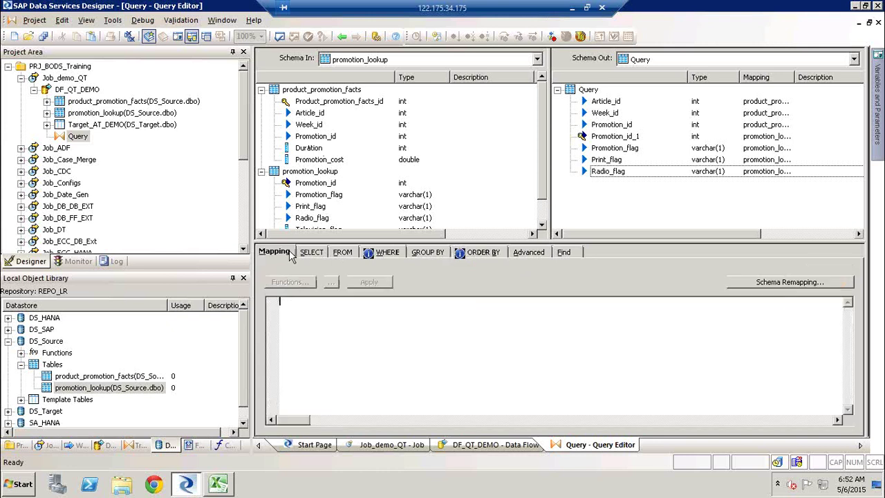
pyautogui.click(611, 172)
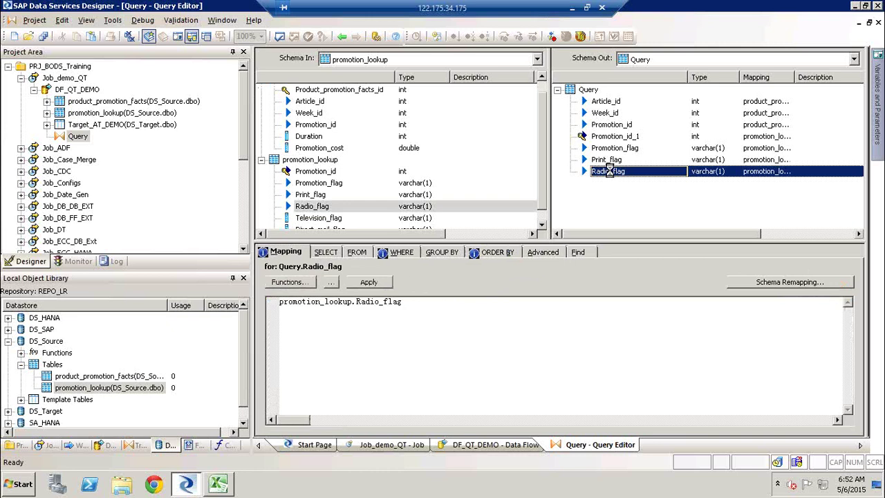
# Step: Insert an int output column RNO below Radio_flag, mapped to gen_row_num()
pyautogui.rightClick(611, 174)
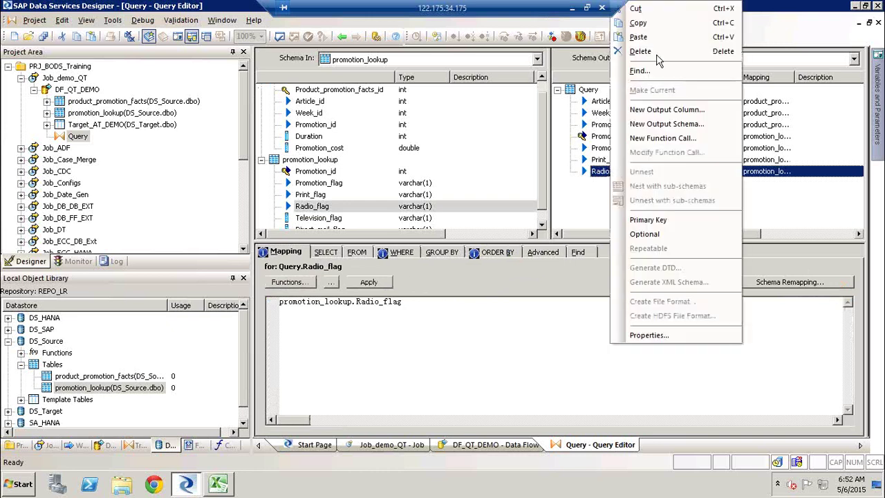
pyautogui.click(683, 114)
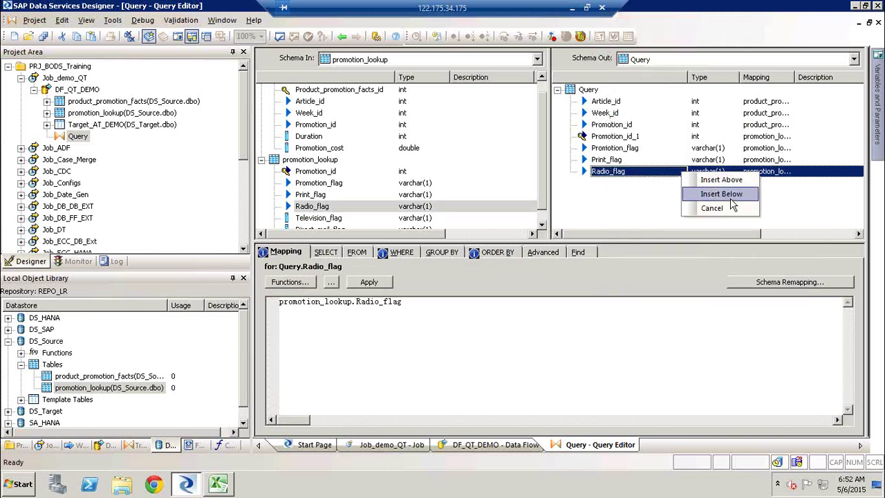
pyautogui.click(726, 194)
pyautogui.write('RNO')
pyautogui.press('Tab')
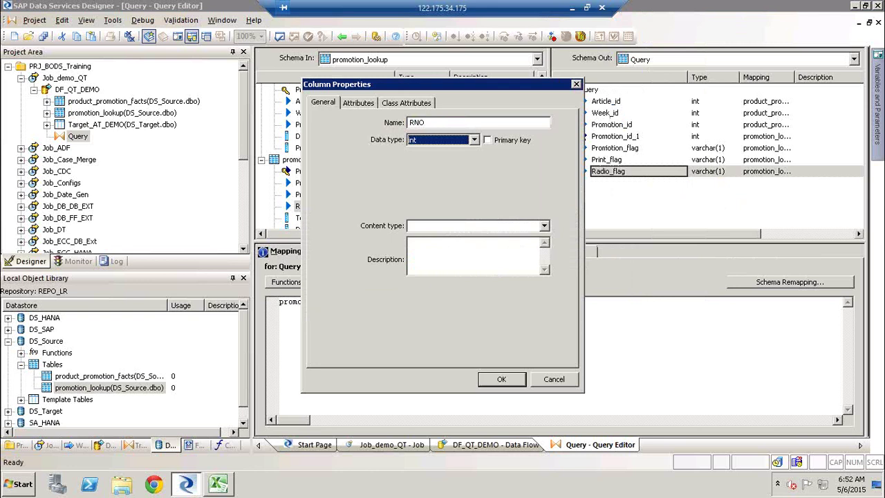
pyautogui.click(501, 379)
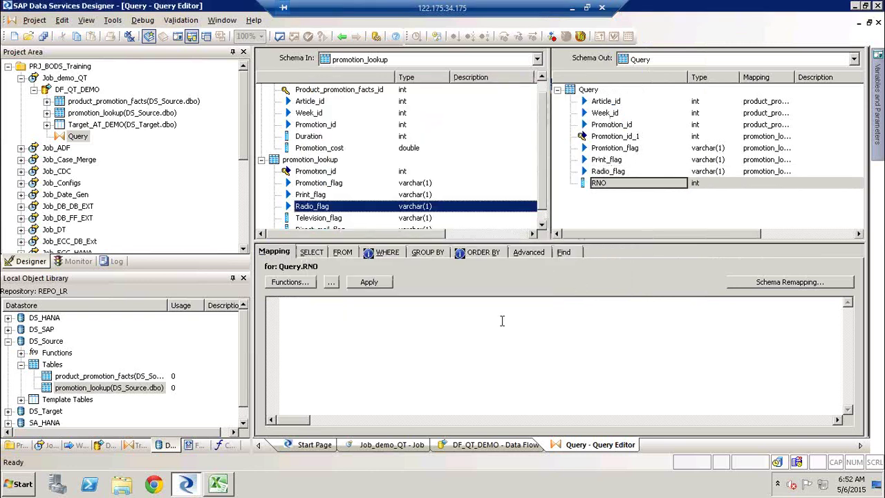
pyautogui.write('gen_row_num(')
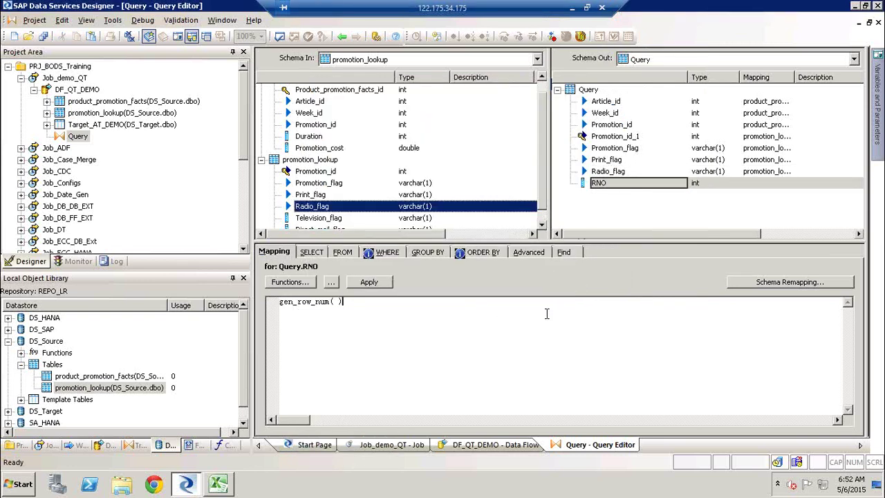
pyautogui.click(618, 213)
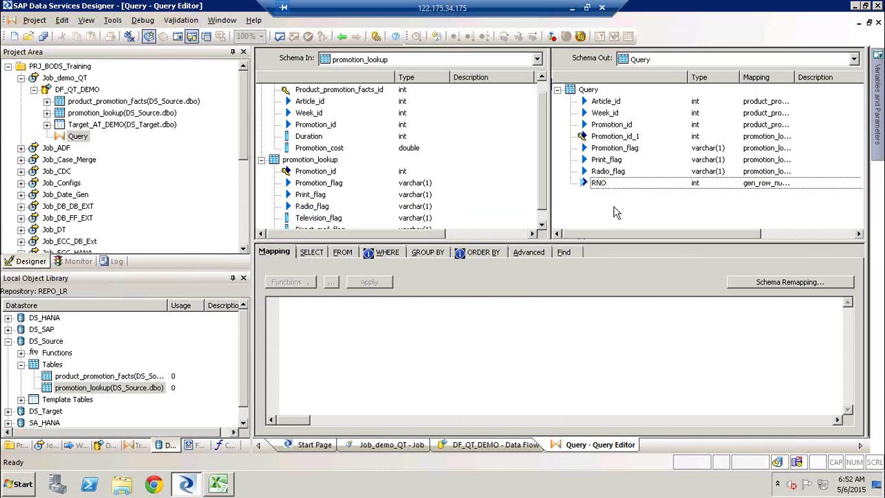
# Step: Validate the query, close the results, and return to the DF_QT_DEMO data flow
pyautogui.click(281, 40)
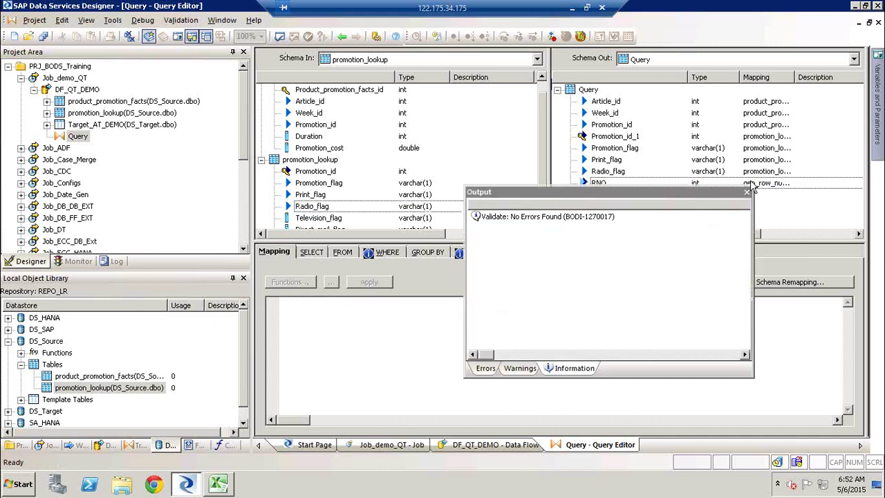
pyautogui.click(746, 191)
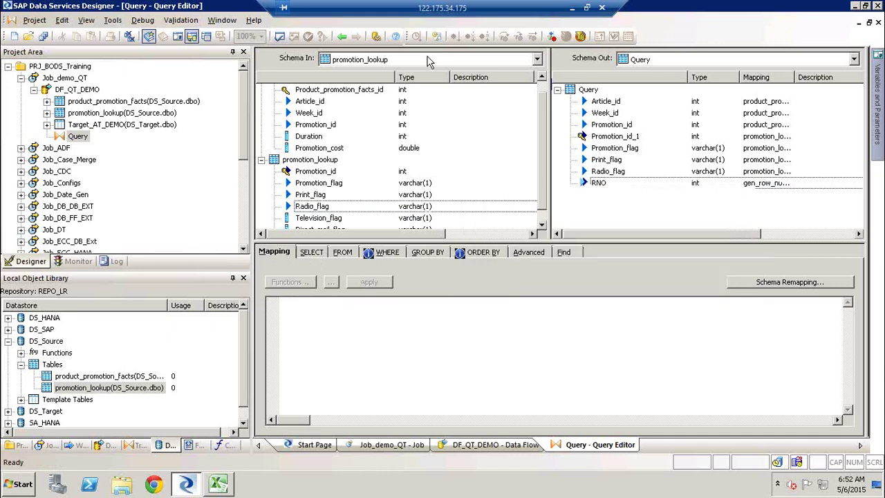
pyautogui.click(342, 36)
# Step: Execute Job_demo_QT, saving all changes, and show its error log
pyautogui.doubleClick(75, 79)
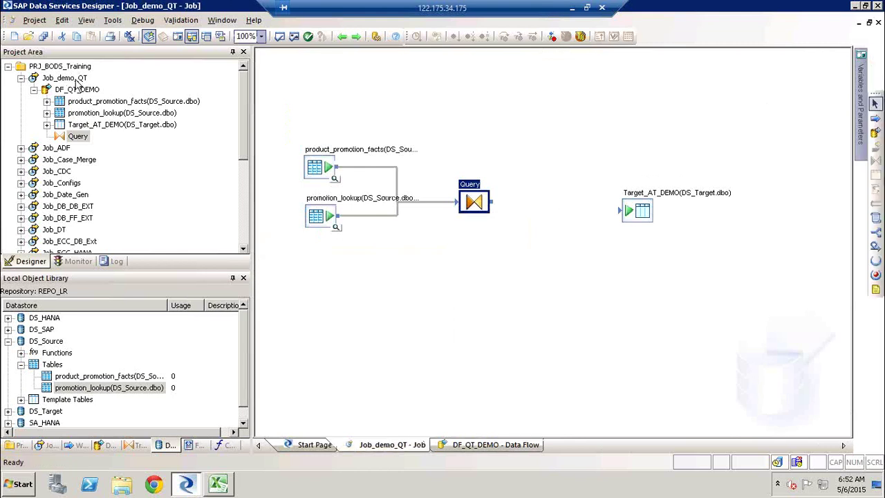
pyautogui.rightClick(78, 81)
pyautogui.click(97, 88)
pyautogui.press('Return')
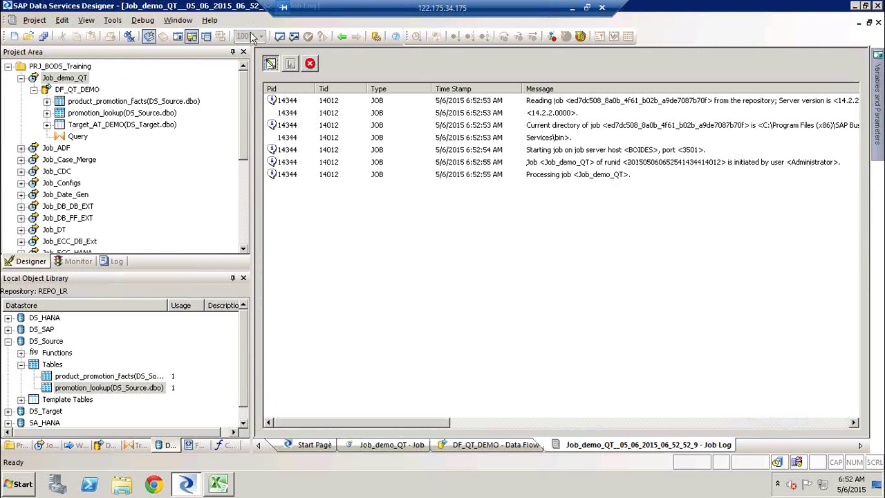
pyautogui.click(310, 64)
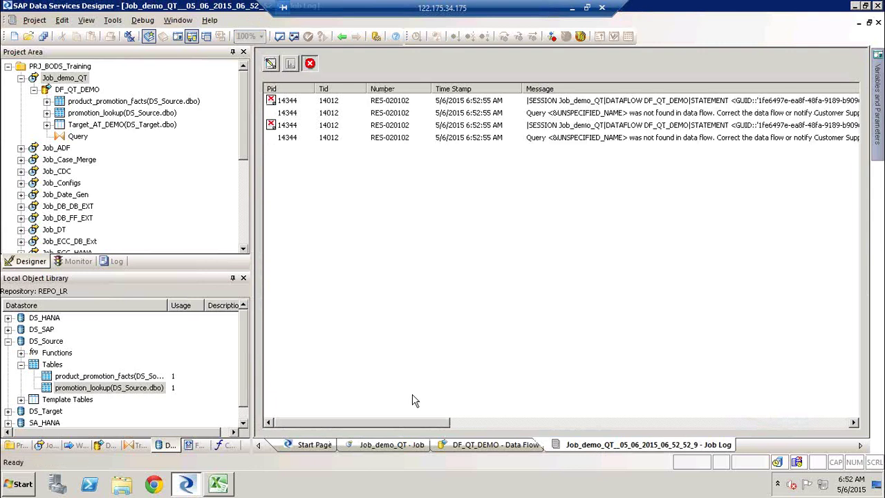
# Step: Review the query-not-found and LOAD TABLE errors, then open the DF_QT_DEMO data flow
pyautogui.click(660, 127)
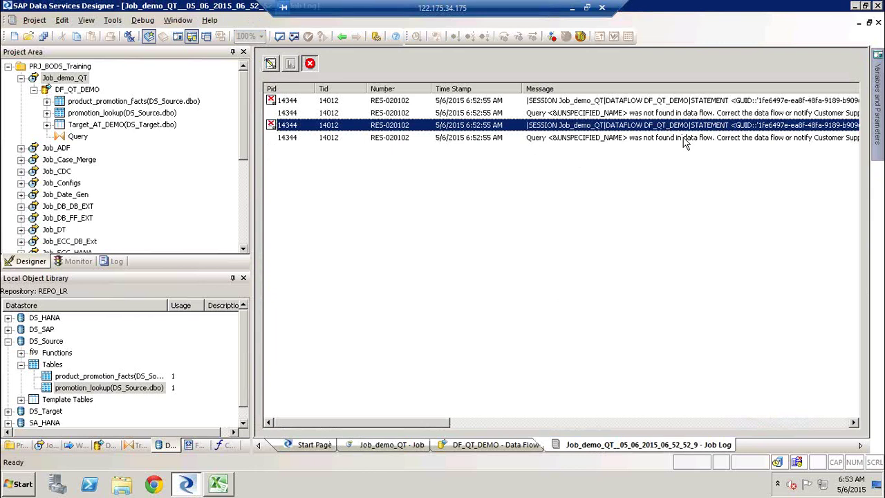
pyautogui.click(685, 140)
pyautogui.click(674, 128)
pyautogui.rightClick(674, 130)
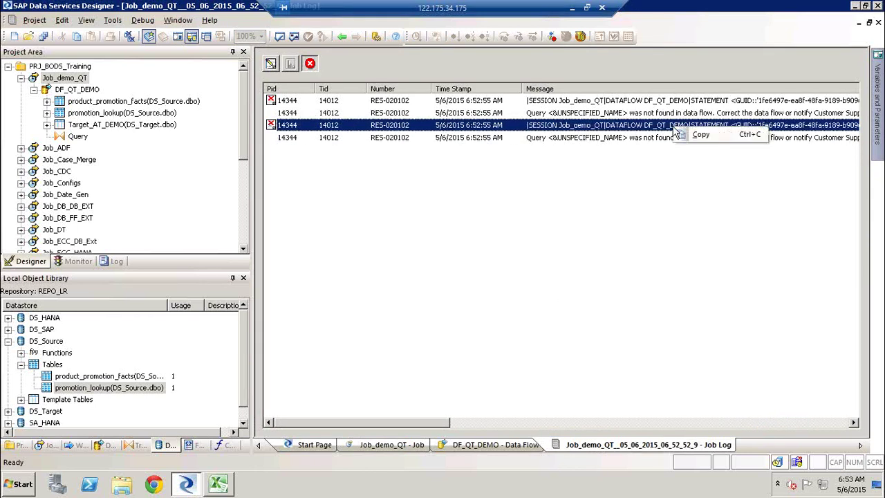
pyautogui.click(439, 423)
pyautogui.moveTo(439, 423); pyautogui.dragTo(473, 419)
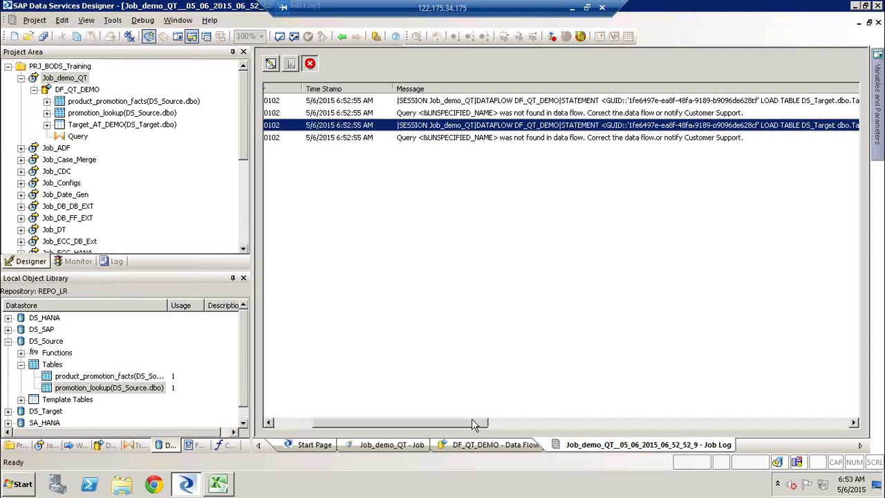
pyautogui.click(512, 138)
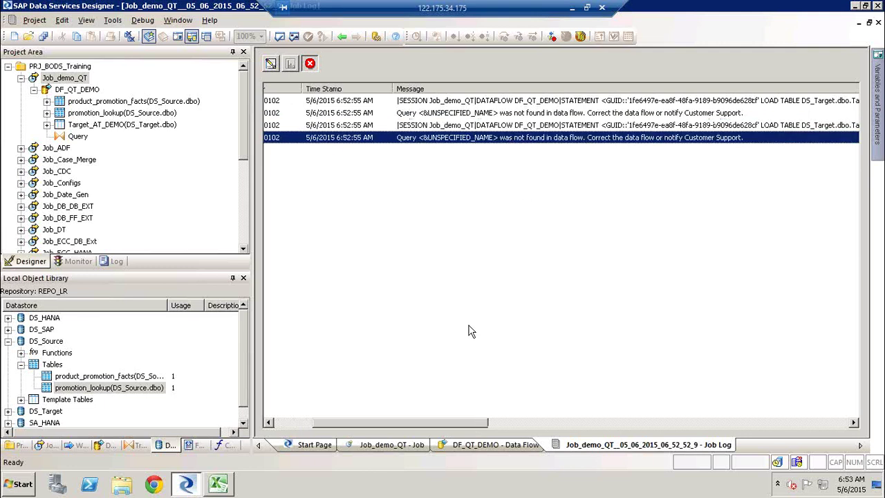
pyautogui.moveTo(435, 428); pyautogui.dragTo(503, 419)
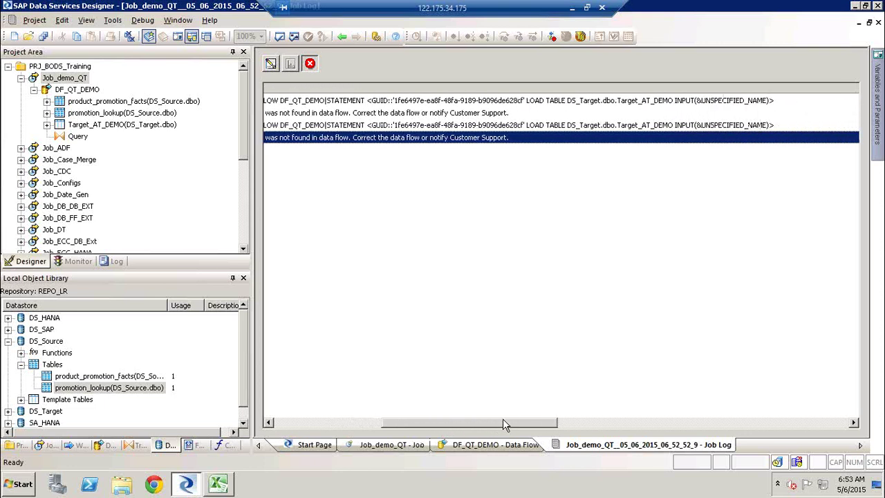
pyautogui.click(666, 127)
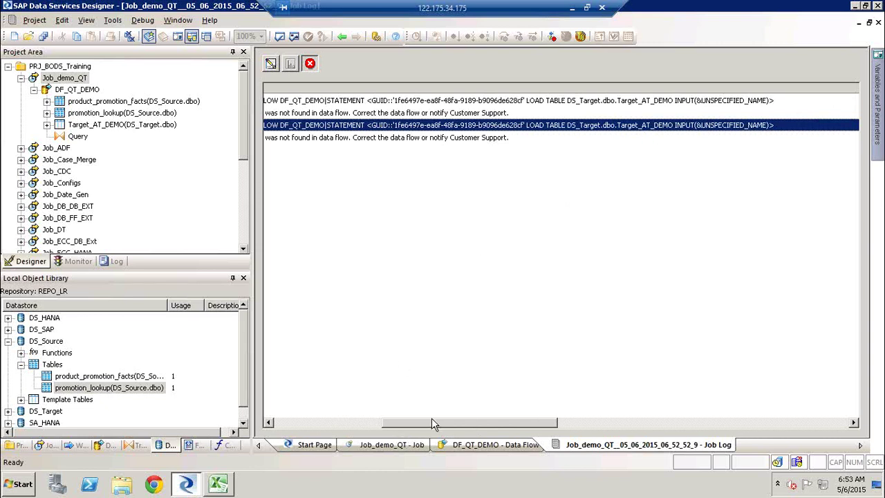
pyautogui.moveTo(388, 425); pyautogui.dragTo(297, 416)
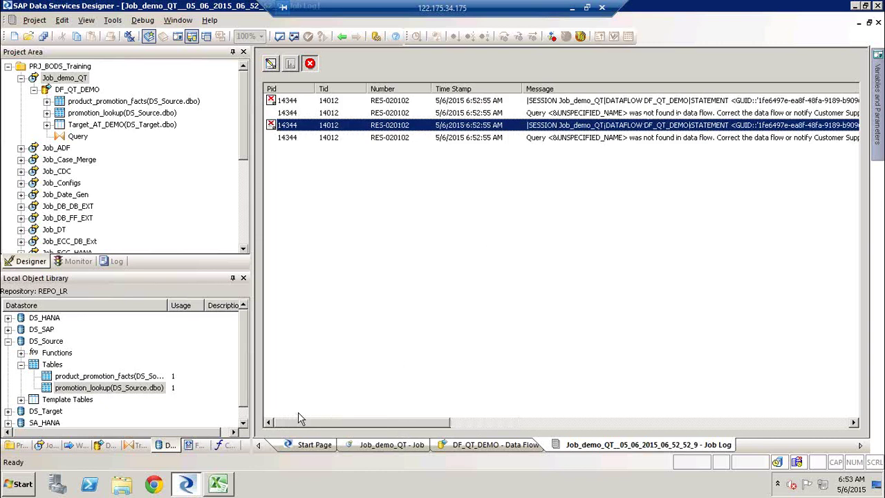
pyautogui.click(82, 88)
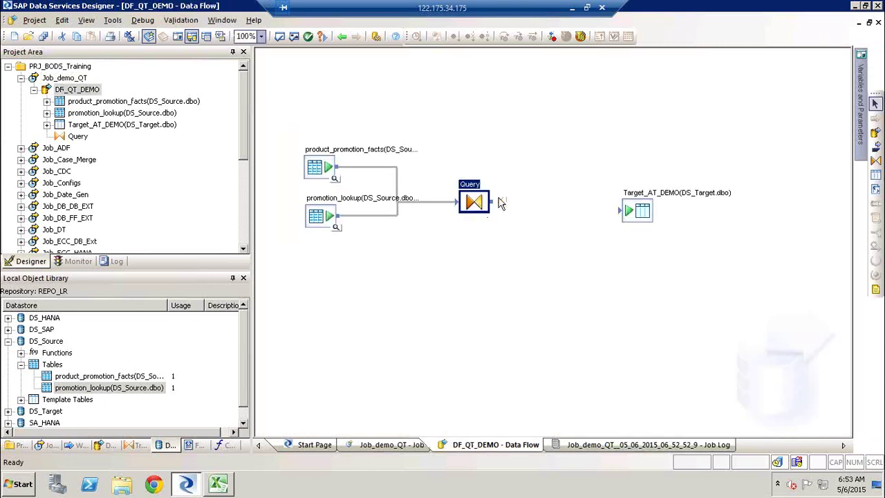
# Step: Connect the Query output to Target_AT_DEMO and validate all objects
pyautogui.moveTo(491, 201); pyautogui.dragTo(621, 212)
pyautogui.click(294, 36)
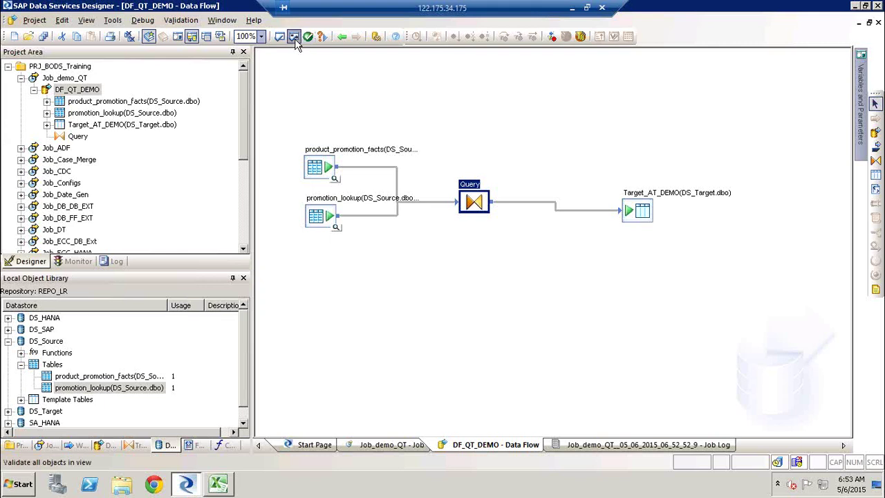
pyautogui.click(747, 192)
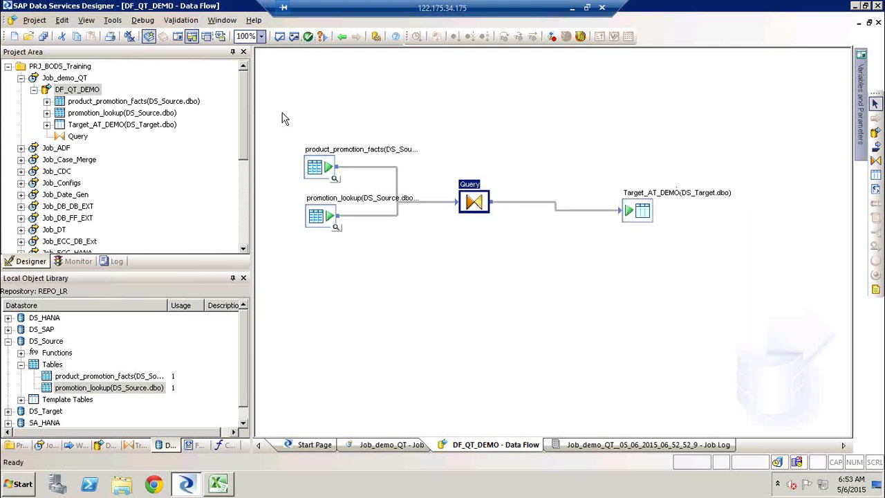
# Step: Execute Job_demo_QT, check row counts and duplicate primary key errors, then reopen DF_QT_DEMO
pyautogui.click(68, 80)
pyautogui.rightClick(68, 79)
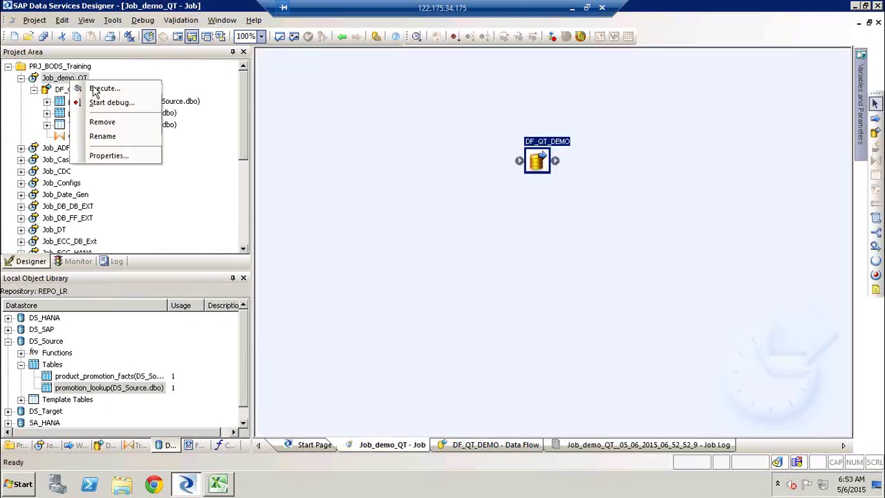
pyautogui.click(92, 86)
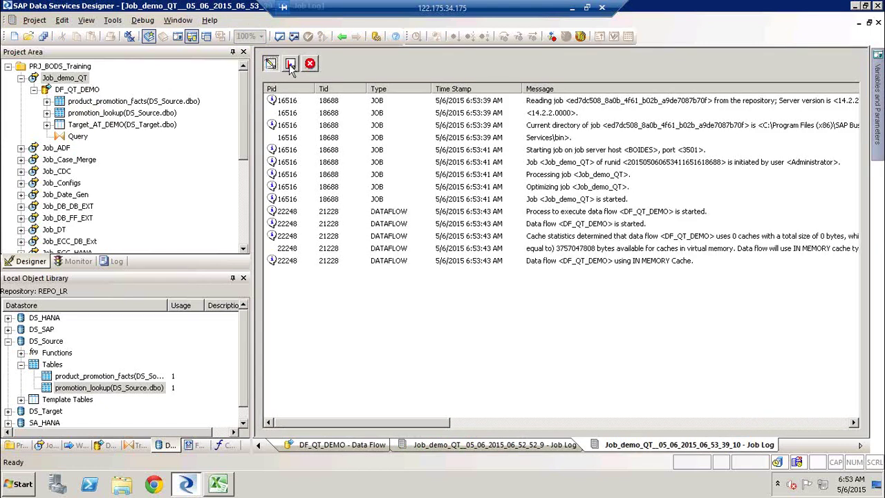
pyautogui.click(291, 65)
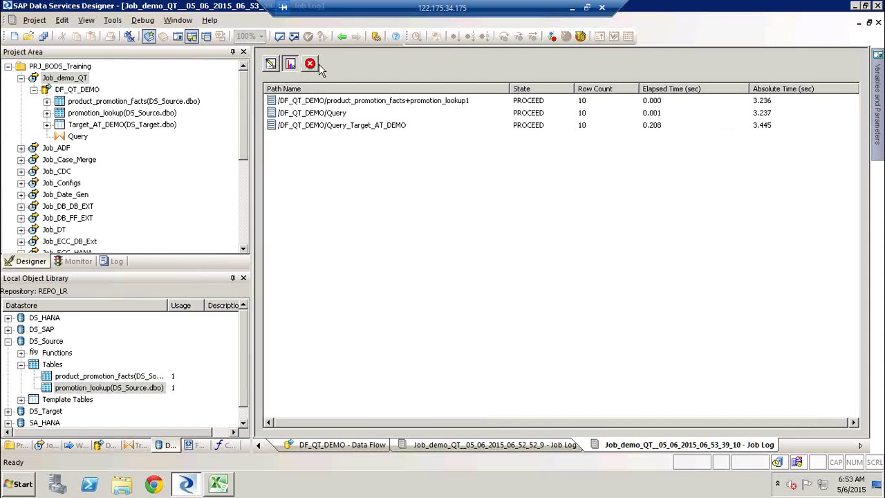
pyautogui.click(311, 66)
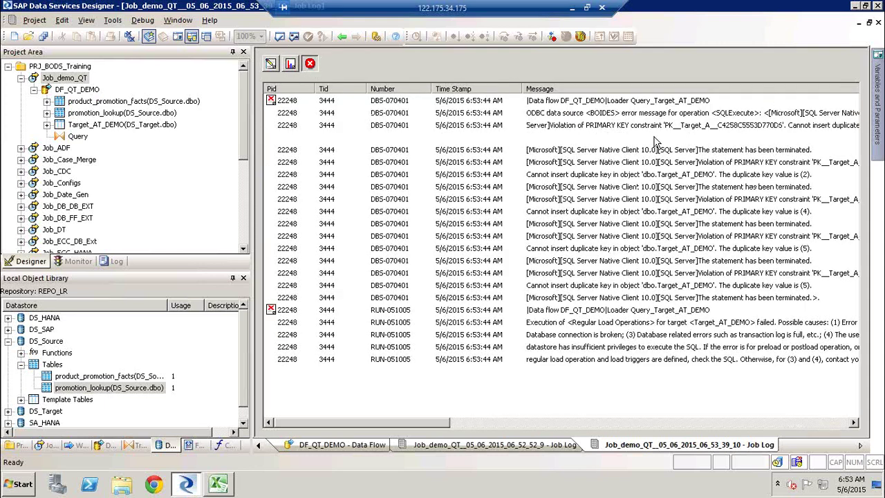
pyautogui.click(653, 138)
pyautogui.click(637, 128)
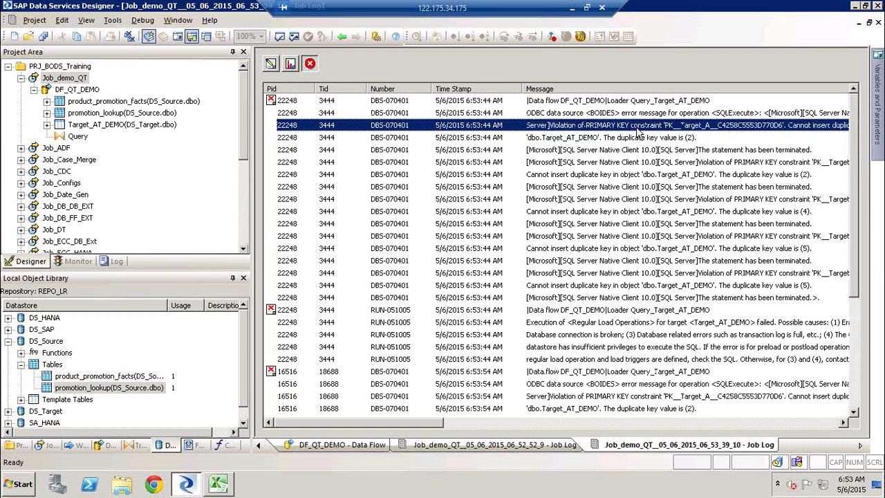
pyautogui.doubleClick(76, 91)
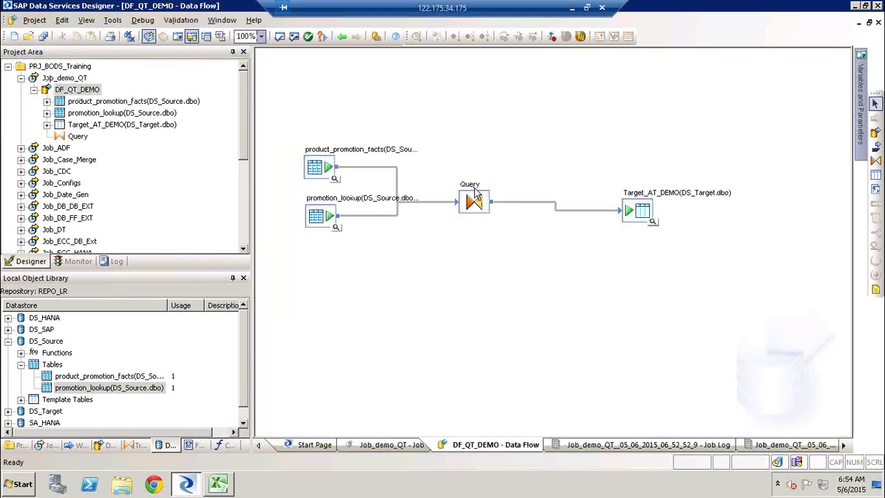
# Step: Delete the Promotion_id_1 column from the Query's Schema Out
pyautogui.doubleClick(474, 197)
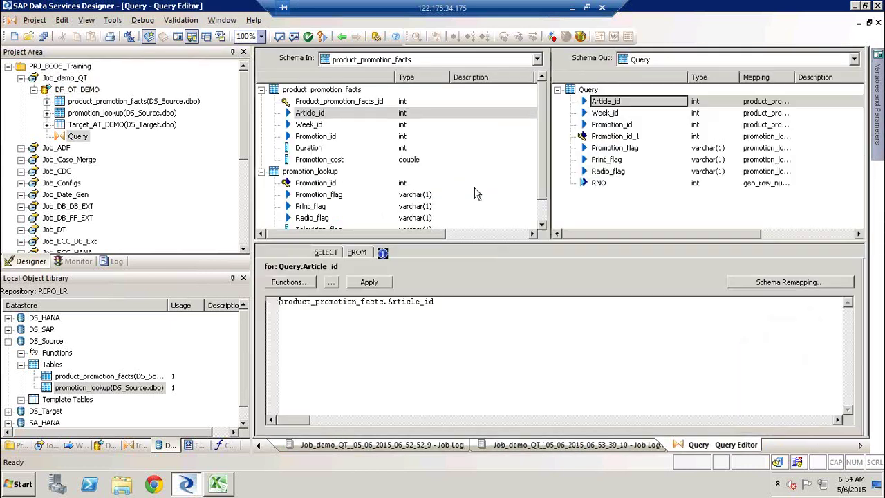
pyautogui.click(618, 136)
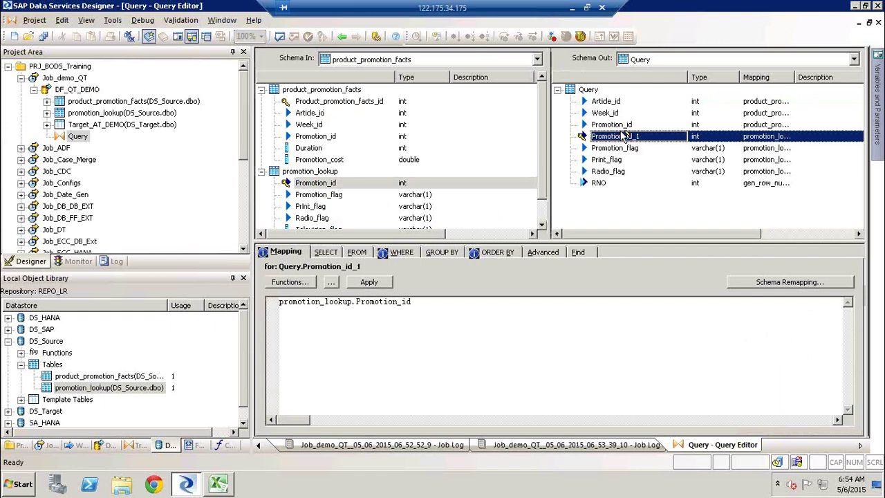
pyautogui.rightClick(623, 137)
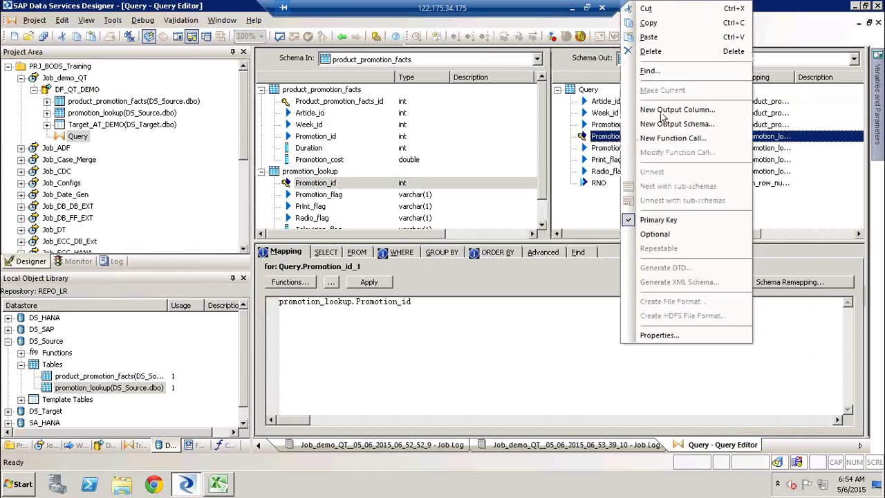
pyautogui.click(683, 53)
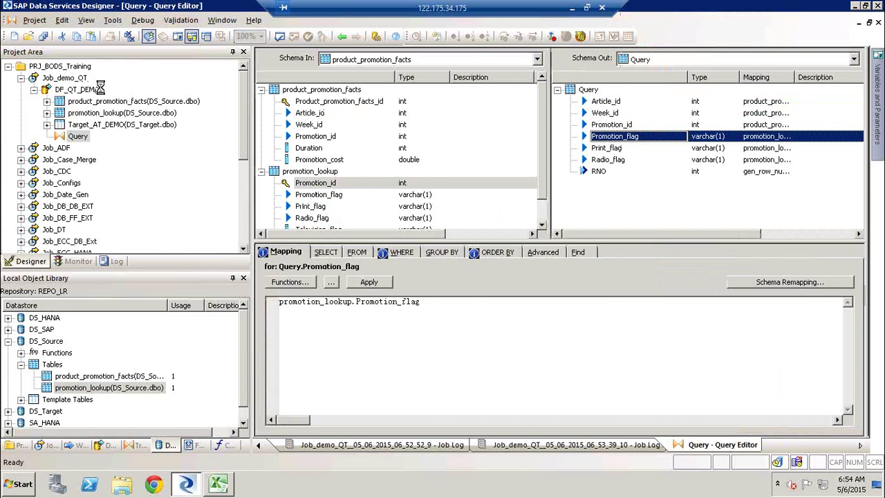
pyautogui.rightClick(76, 80)
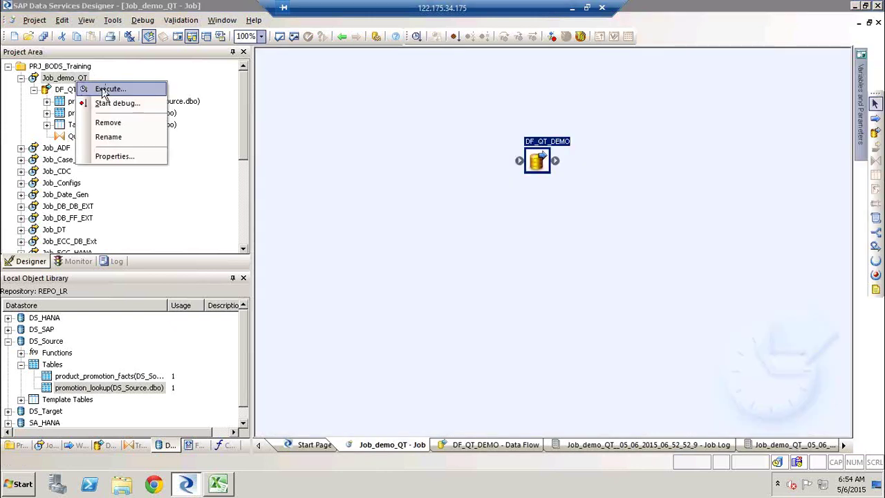
# Step: Execute Job_demo_QT again and confirm 10 rows processed in the Monitor and trace log
pyautogui.click(107, 89)
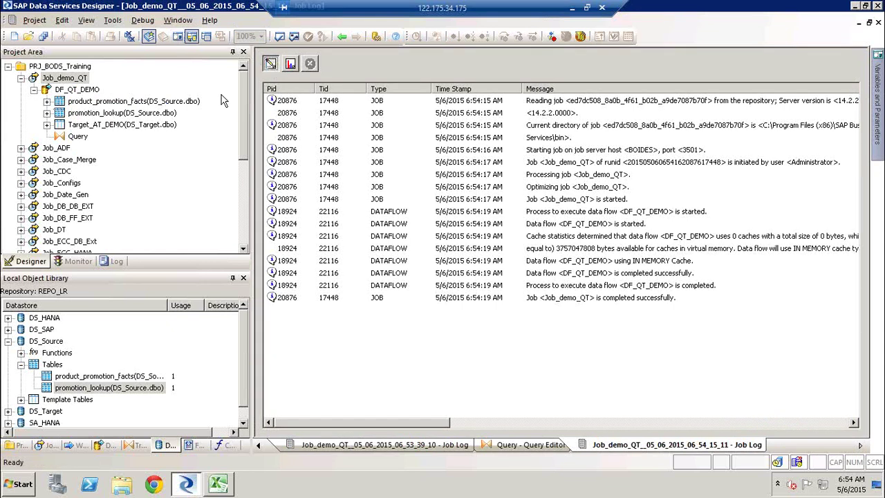
pyautogui.click(291, 66)
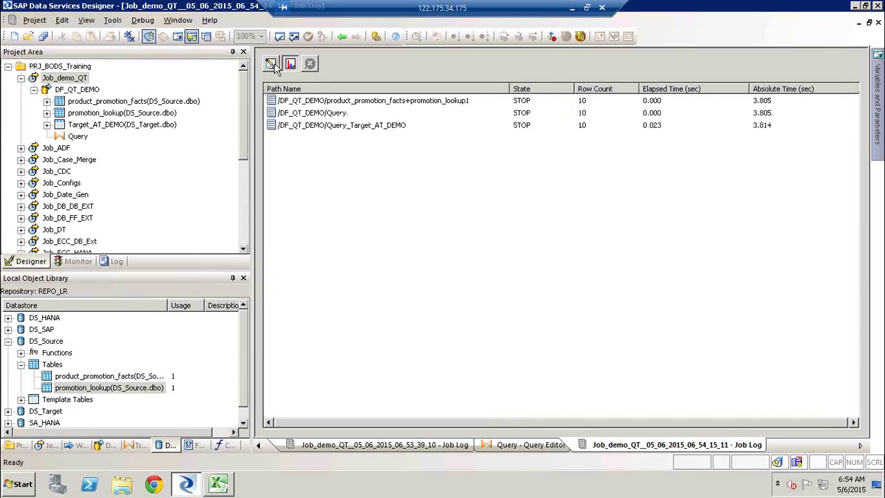
pyautogui.click(271, 64)
pyautogui.click(271, 64)
pyautogui.click(271, 64)
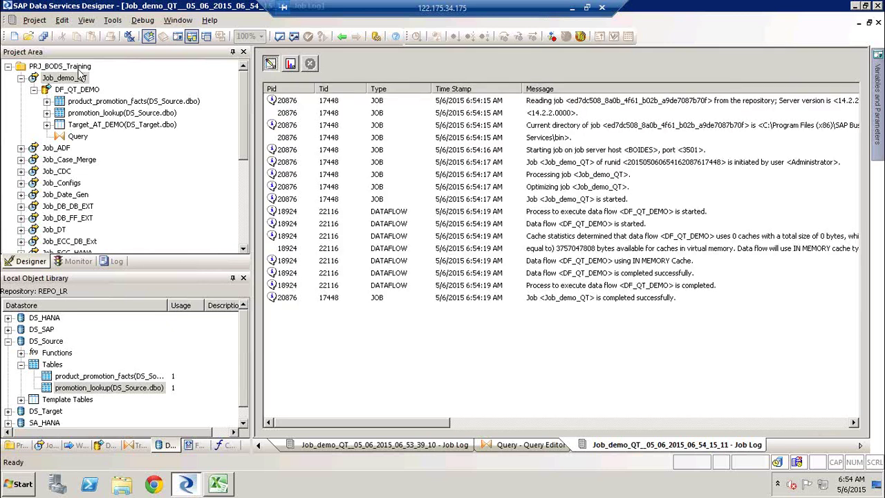
pyautogui.click(34, 91)
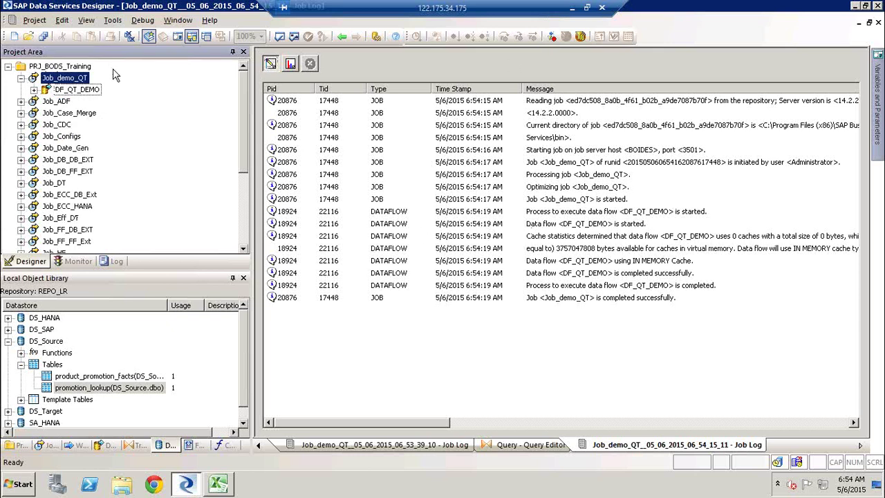
# Step: Open DF_QT_DEMO, check Target_AT_DEMO's 10 loaded rows with RNO 1–10, and close the preview
pyautogui.doubleClick(81, 89)
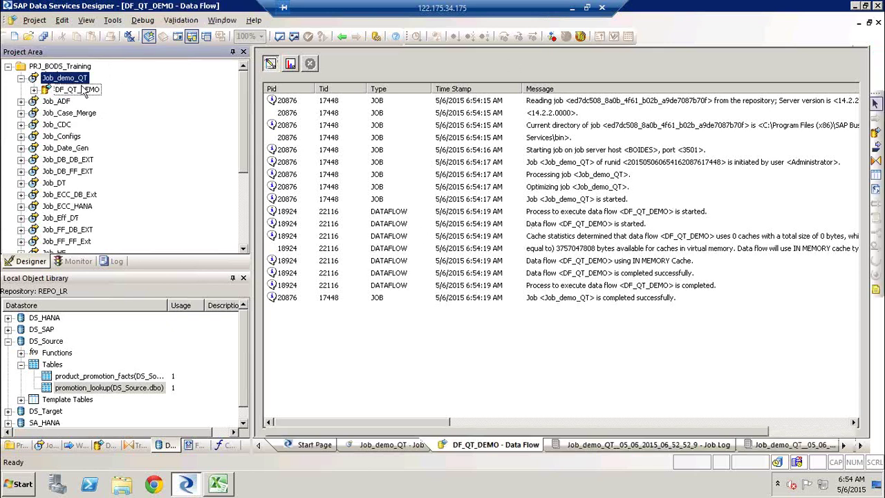
pyautogui.click(653, 223)
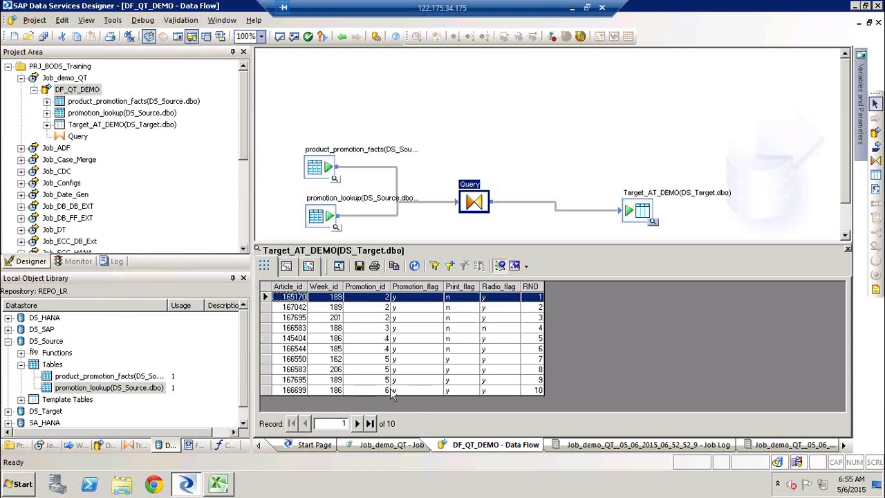
pyautogui.click(849, 250)
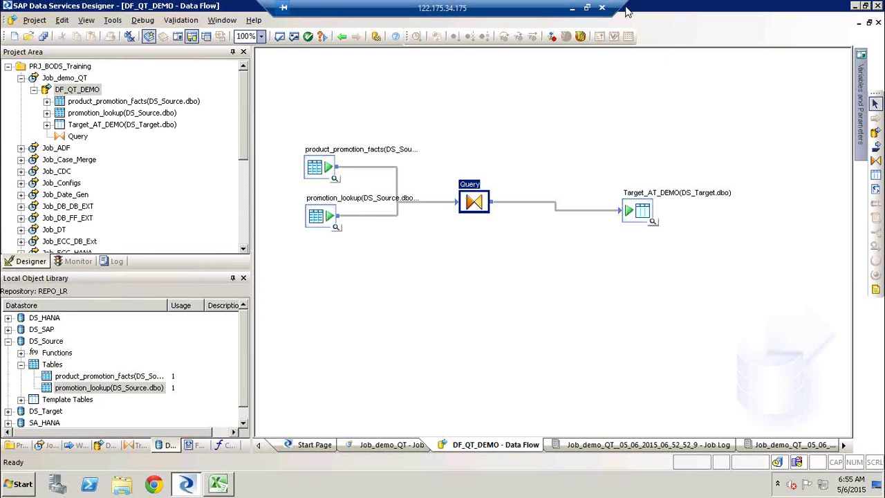
# Step: Clear Chrome's address bar, then delete the Query transform from the DF_QT_DEMO data flow
pyautogui.click(574, 8)
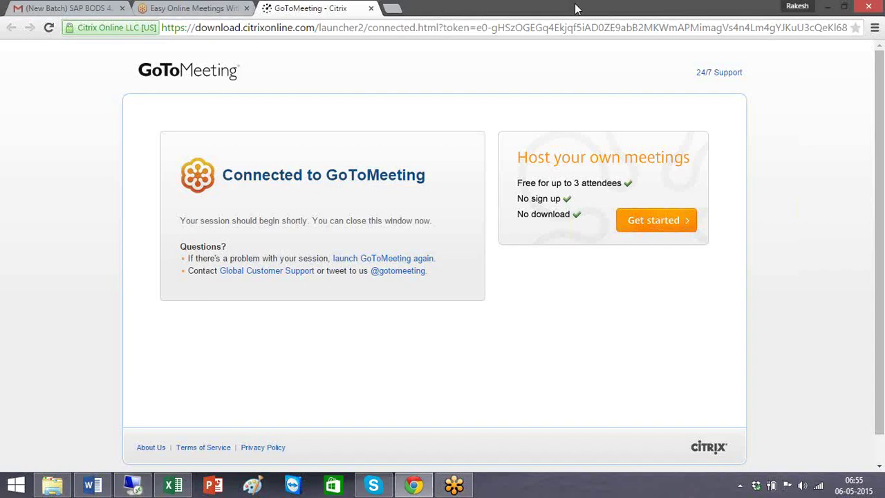
pyautogui.click(383, 29)
pyautogui.write('g')
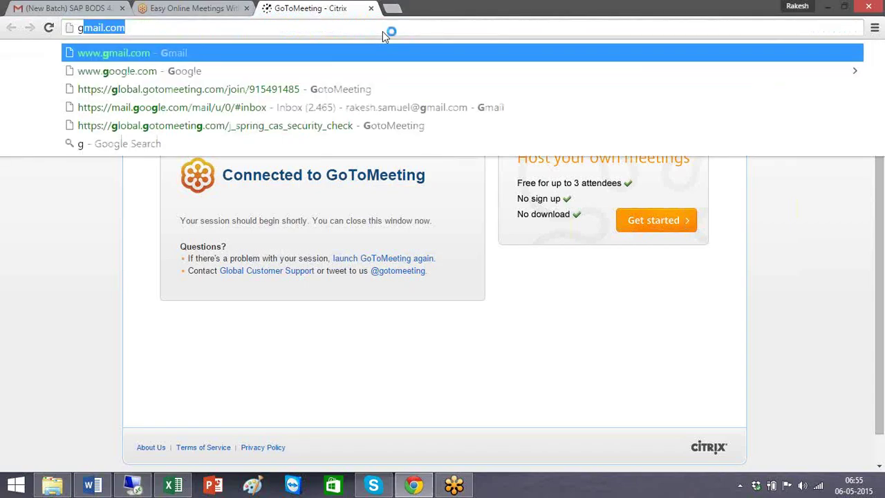
pyautogui.press('BackSpace')
pyautogui.press('BackSpace')
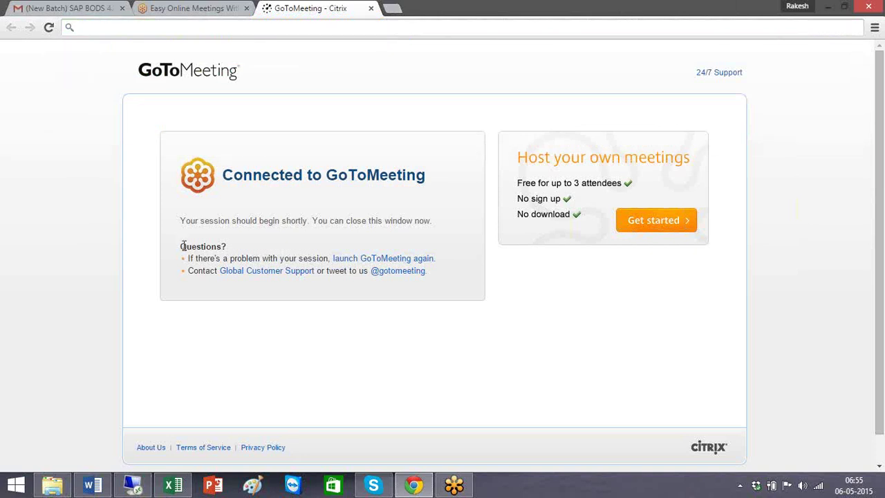
pyautogui.click(135, 488)
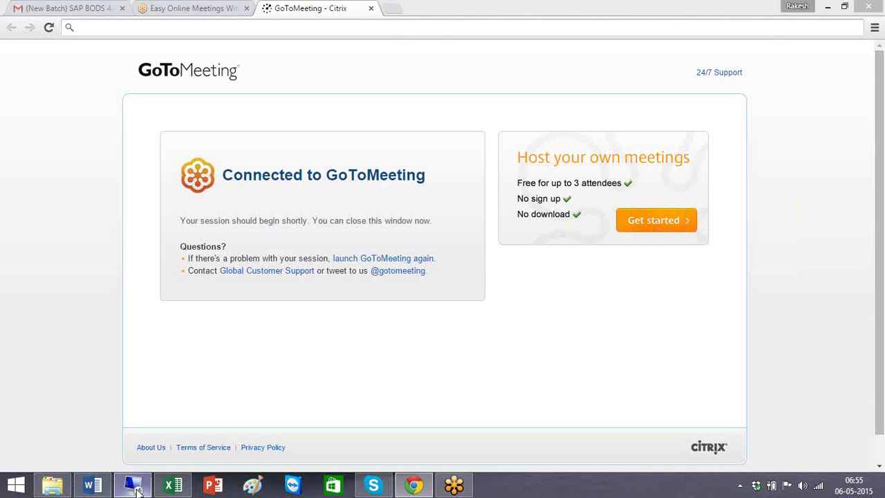
pyautogui.press('Delete')
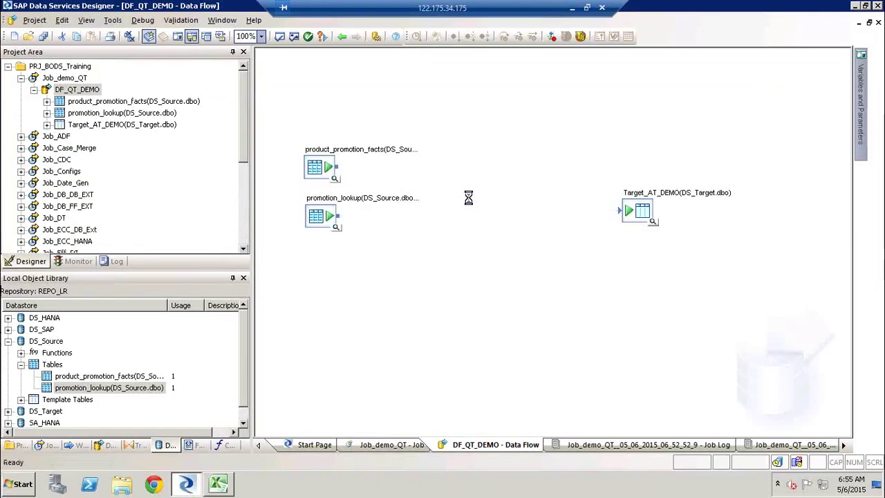
# Step: Recover the deleted Query transform and reconnect product_promotion_facts and promotion_lookup to it
pyautogui.rightClick(501, 100)
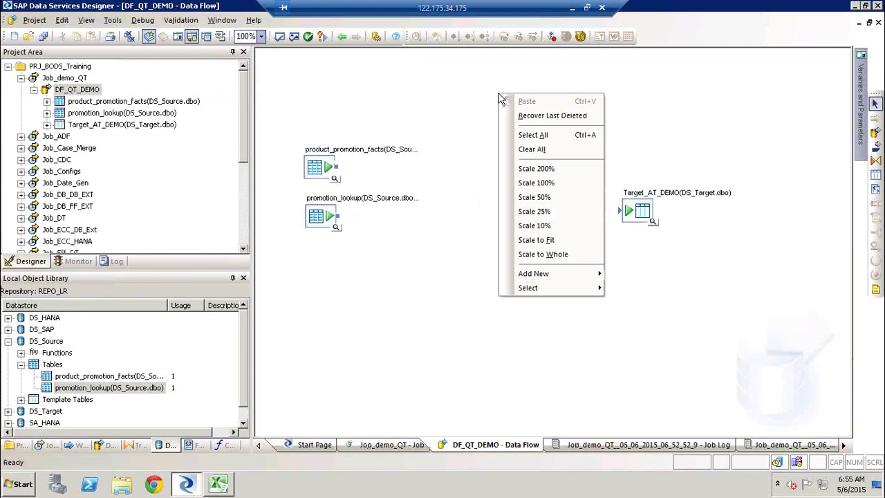
pyautogui.click(550, 118)
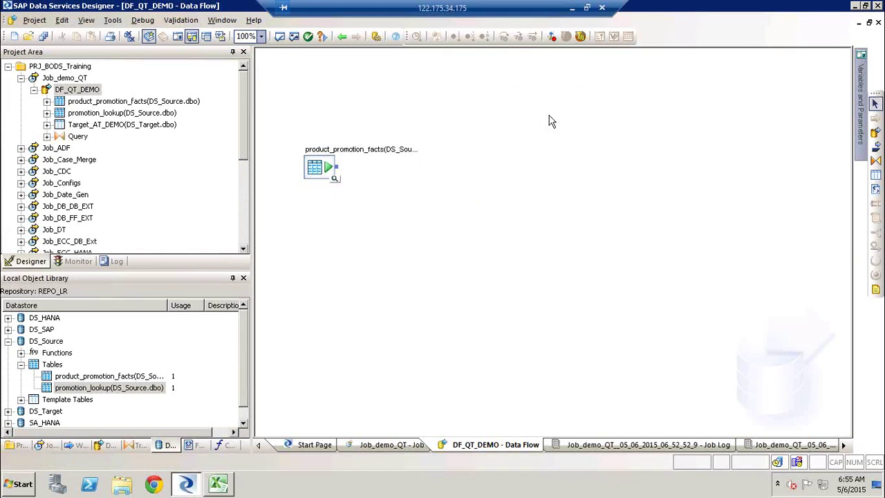
pyautogui.moveTo(339, 168); pyautogui.dragTo(460, 202)
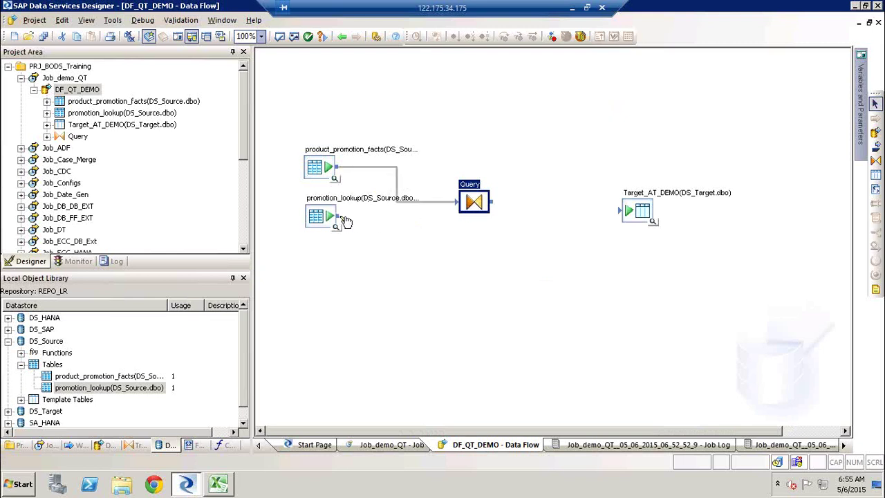
pyautogui.moveTo(344, 219); pyautogui.dragTo(624, 212)
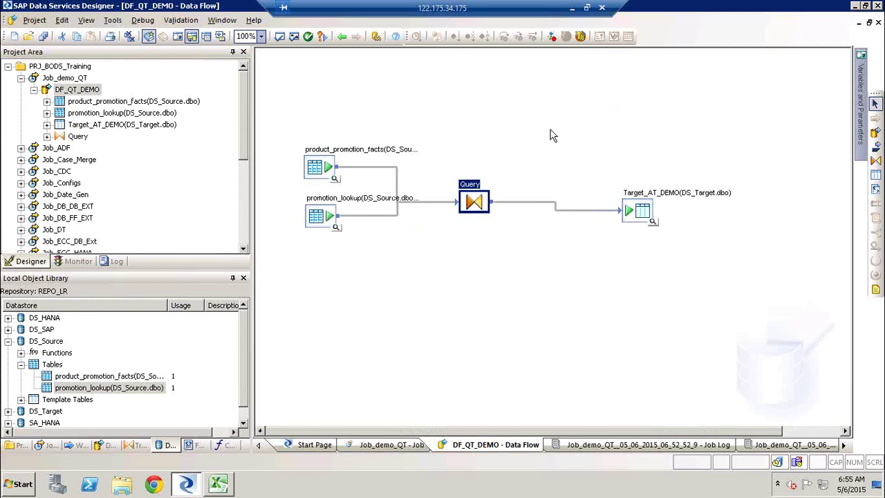
# Step: Dismiss the Query context menu and switch to the local browser
pyautogui.rightClick(551, 135)
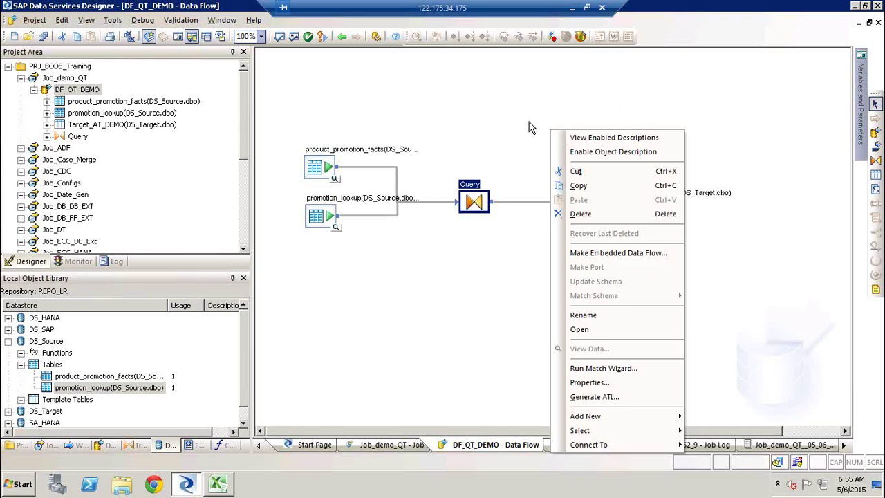
pyautogui.click(487, 112)
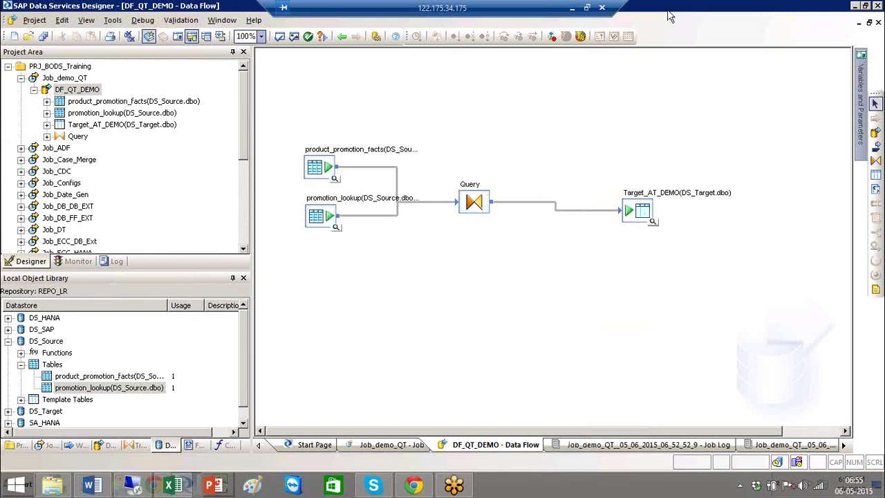
pyautogui.click(569, 6)
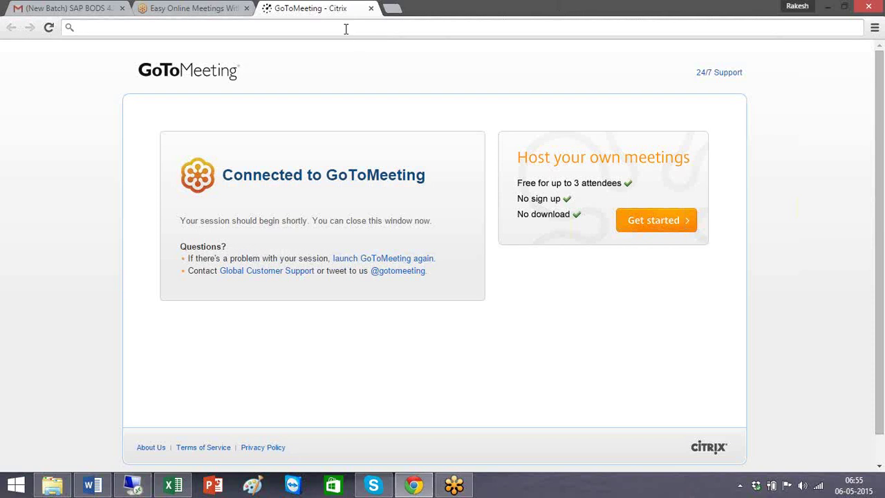
# Step: Search for help.sap.com/bods, fixing the '[' typo, and open the SAP Data Services 4.2 result
pyautogui.write('help')
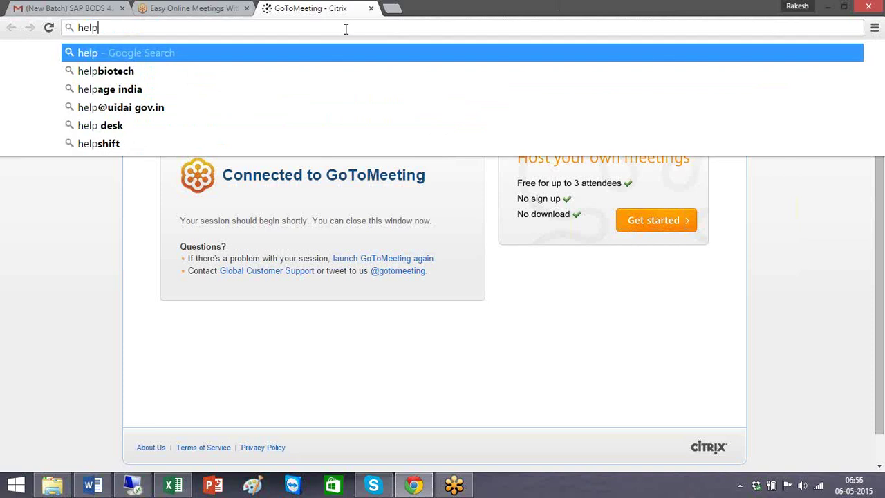
pyautogui.write('.sa[')
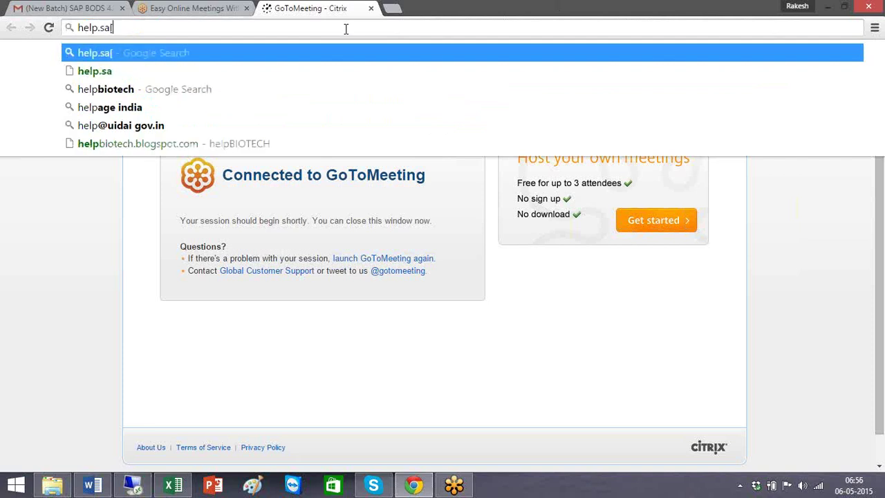
pyautogui.write('.com/bod')
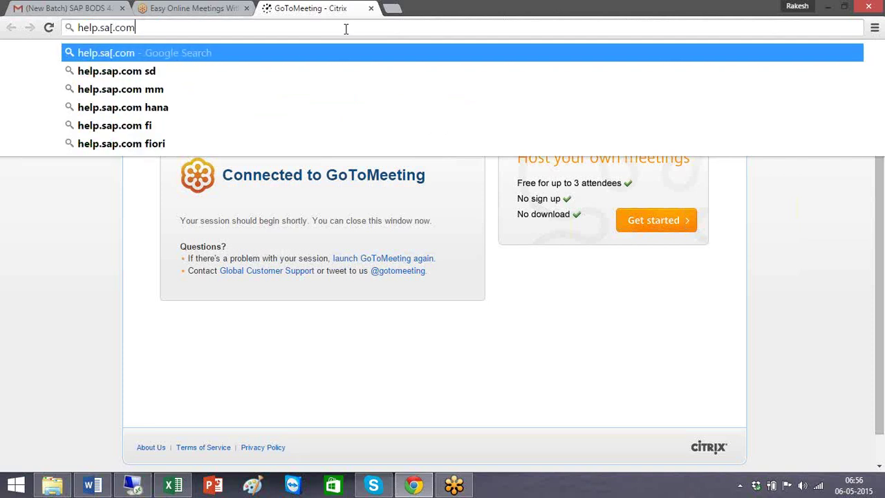
pyautogui.write('s')
pyautogui.press('Return')
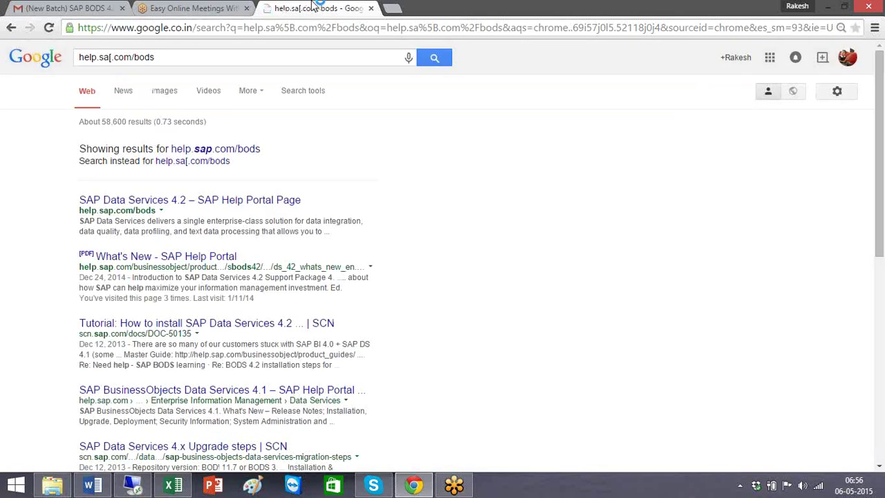
pyautogui.click(113, 59)
pyautogui.press('BackSpace')
pyautogui.write('p')
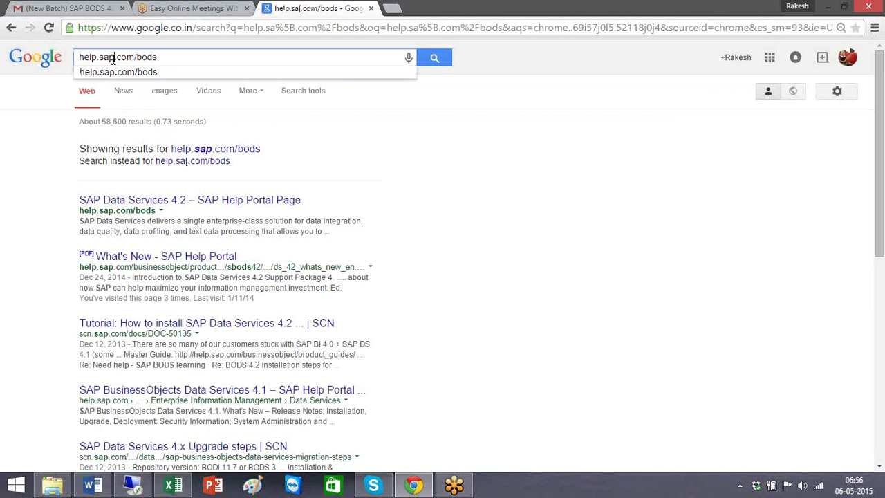
pyautogui.press('Return')
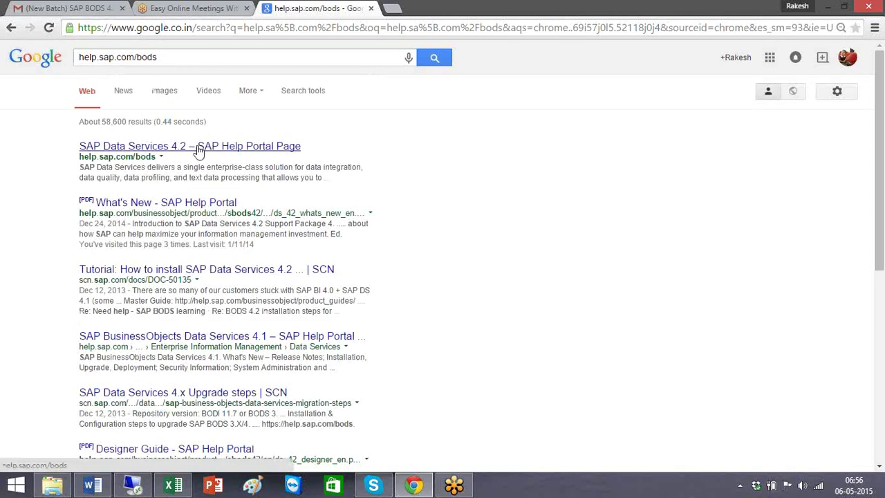
pyautogui.click(198, 149)
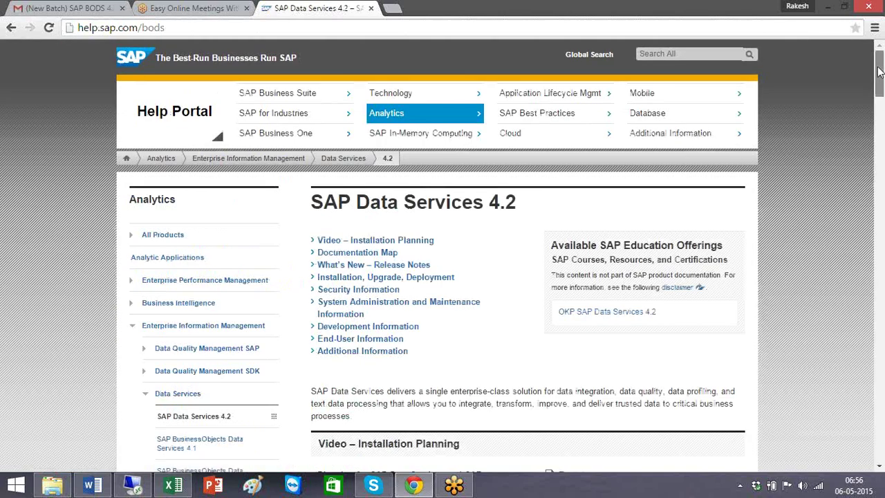
# Step: Scroll the Data Services 4.2 page down to the Master Guide and installation guides section
pyautogui.moveTo(880, 71); pyautogui.dragTo(882, 108)
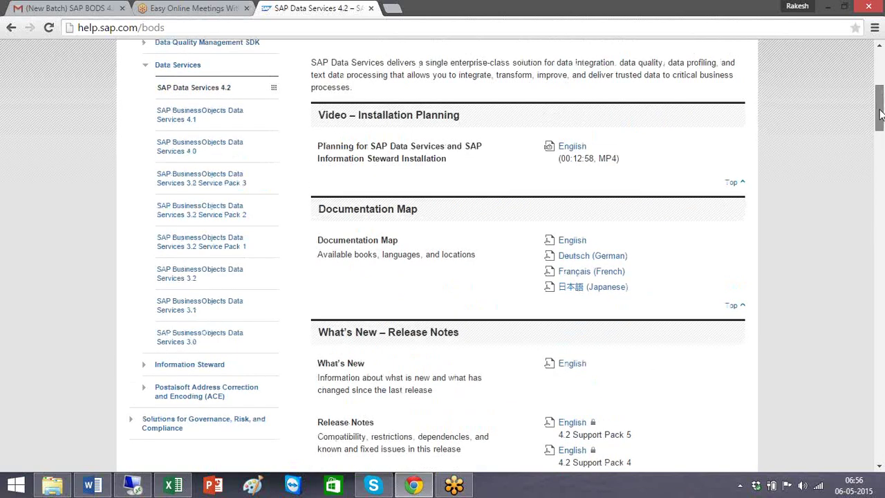
pyautogui.moveTo(881, 114); pyautogui.dragTo(881, 123)
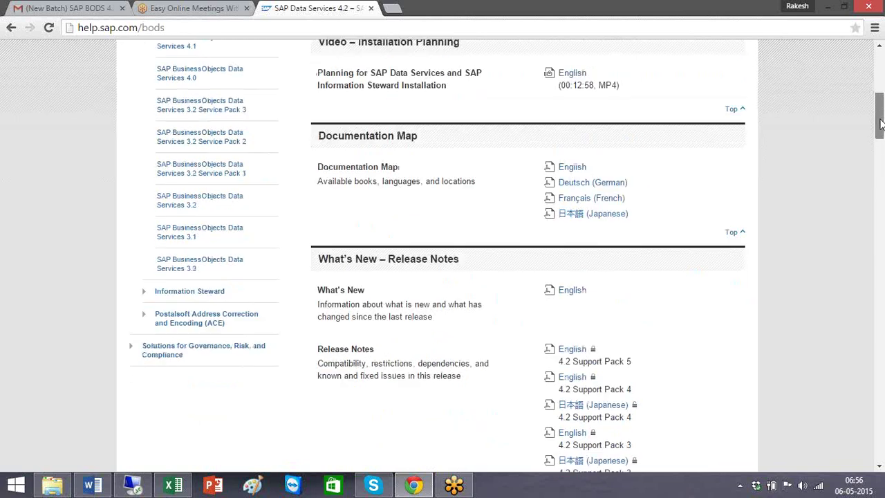
pyautogui.scroll(-7, 632, 176)
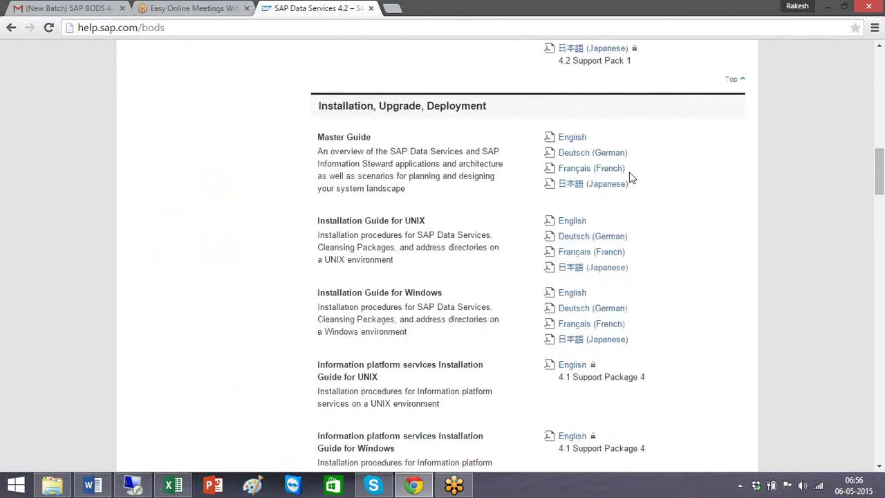
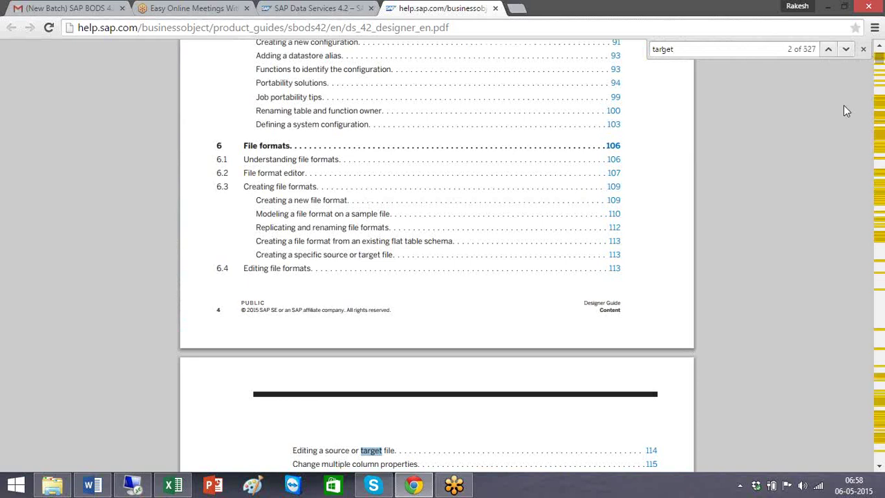
# Step: Cycle through the 'target' matches from the overview tables to section 5.6 on page 86
pyautogui.click(845, 49)
pyautogui.click(848, 49)
pyautogui.click(848, 49)
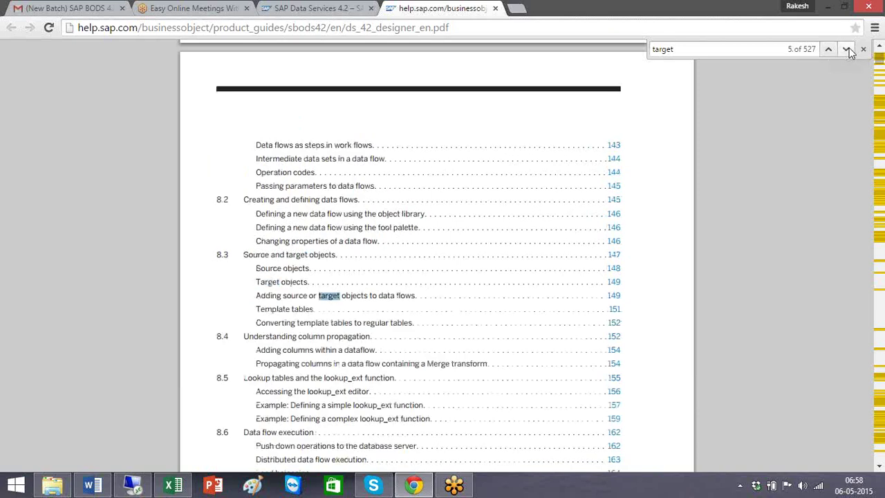
pyautogui.click(848, 49)
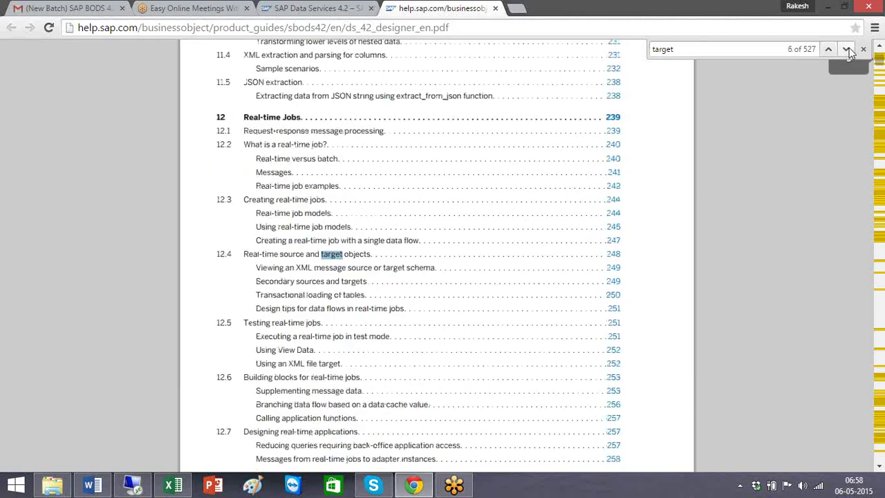
pyautogui.click(848, 49)
pyautogui.click(848, 49)
pyautogui.click(849, 49)
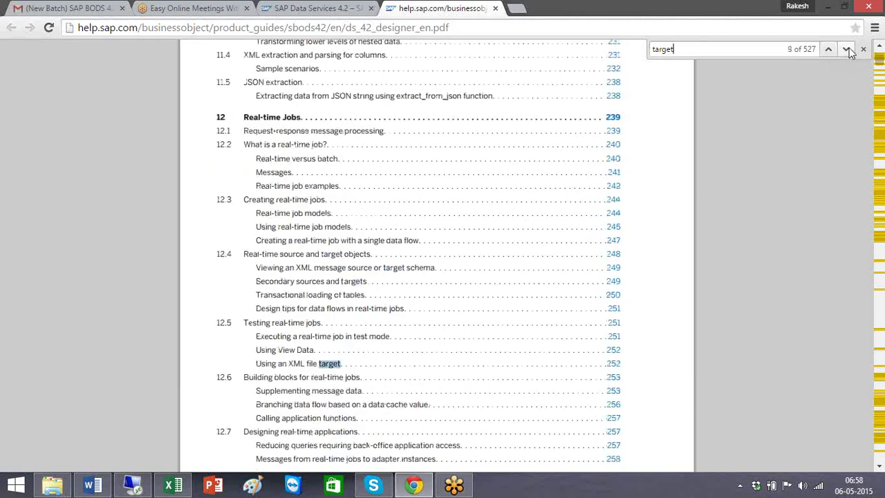
pyautogui.click(848, 49)
pyautogui.click(848, 49)
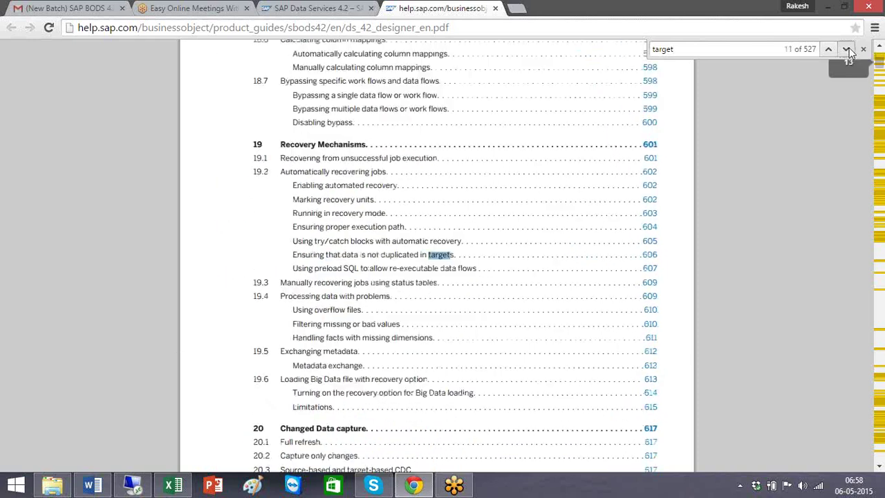
pyautogui.click(848, 50)
pyautogui.click(848, 49)
pyautogui.click(848, 49)
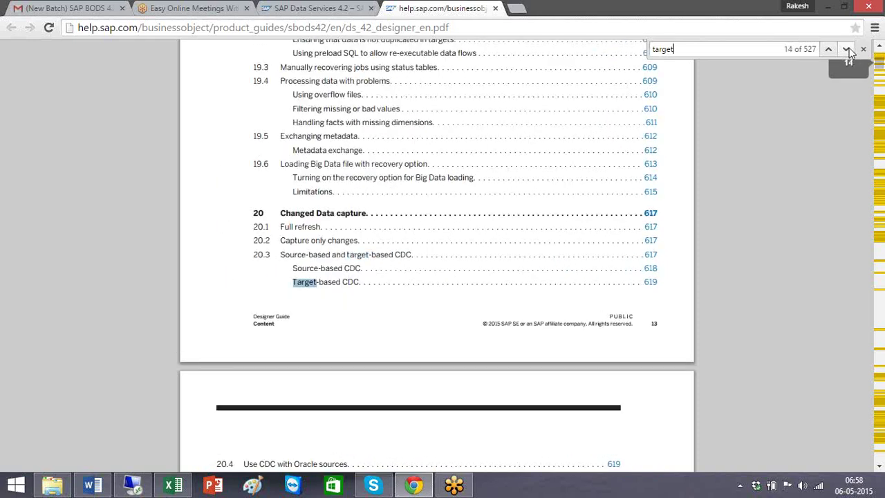
pyautogui.click(848, 49)
pyautogui.click(848, 49)
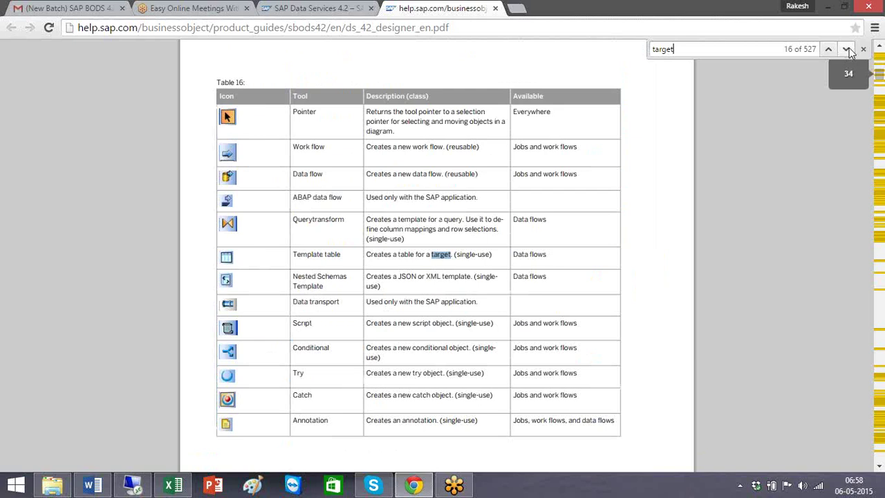
pyautogui.click(849, 50)
pyautogui.click(849, 49)
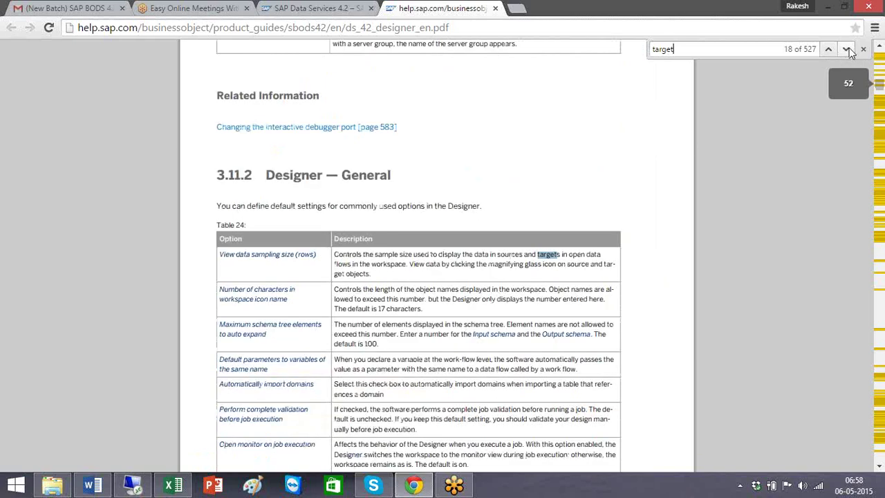
pyautogui.click(849, 49)
pyautogui.click(848, 49)
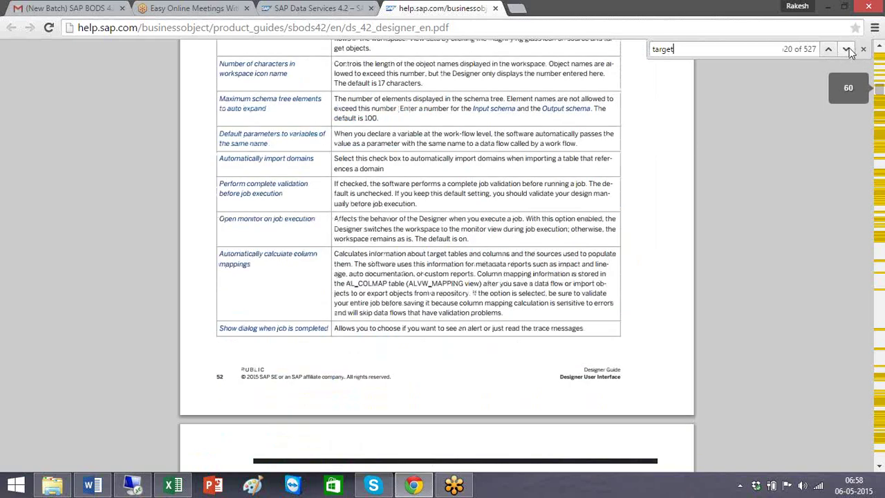
pyautogui.click(848, 50)
pyautogui.click(849, 49)
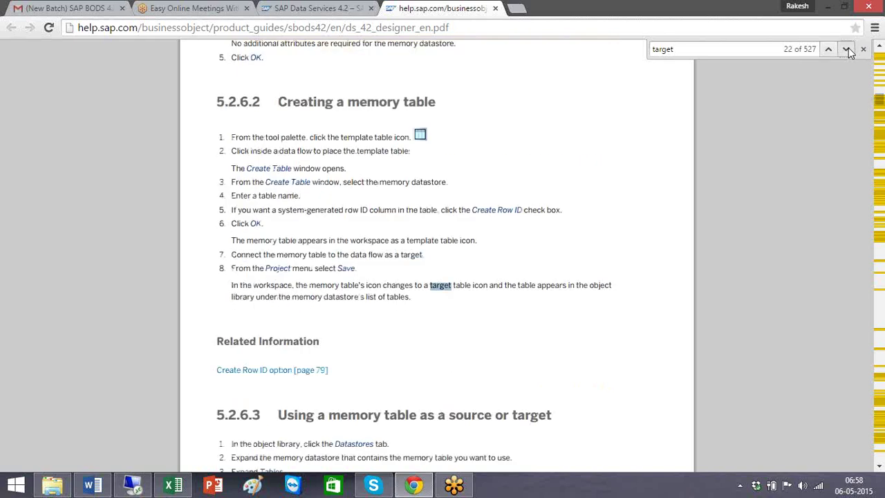
pyautogui.click(848, 48)
pyautogui.click(848, 47)
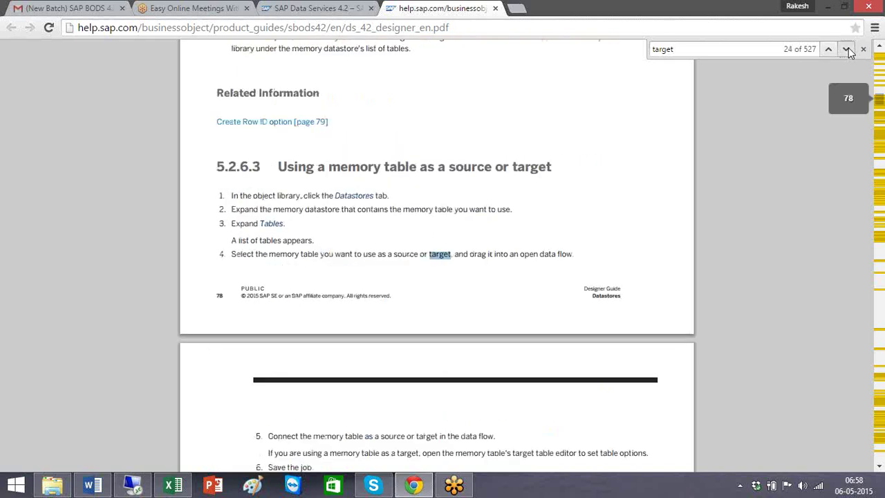
pyautogui.click(848, 48)
pyautogui.click(849, 48)
pyautogui.click(849, 47)
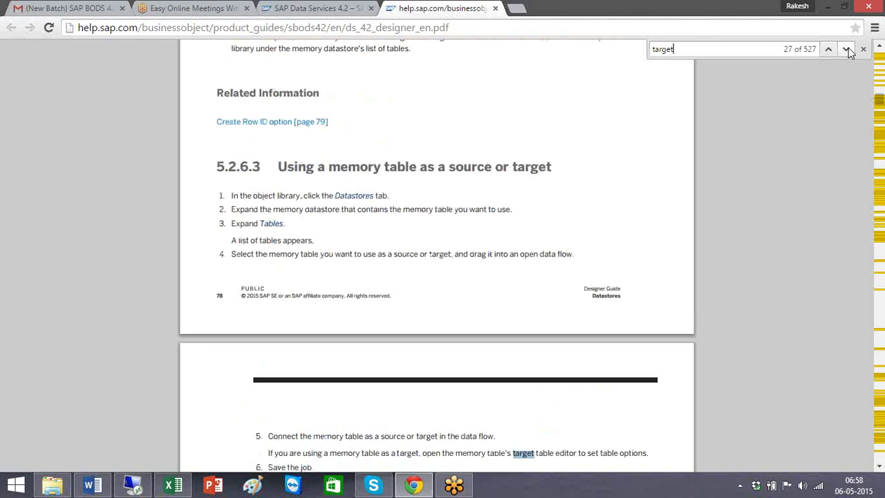
pyautogui.click(849, 48)
pyautogui.click(849, 47)
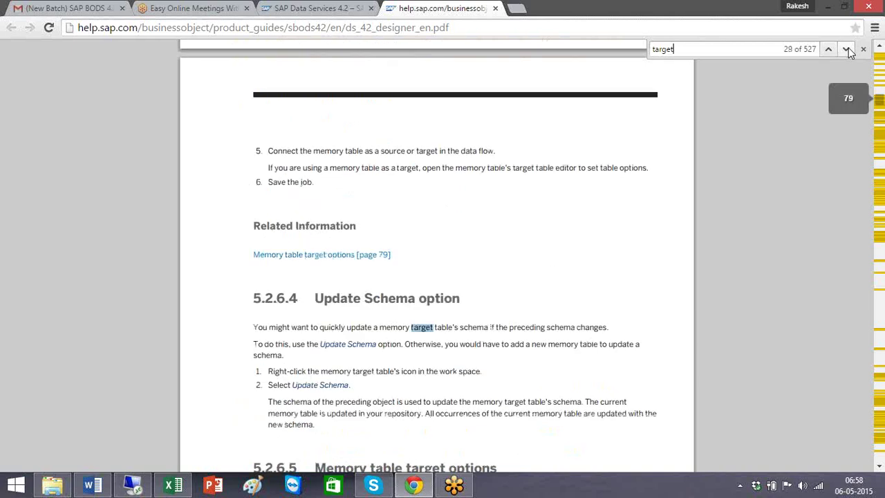
pyautogui.click(848, 48)
pyautogui.click(849, 47)
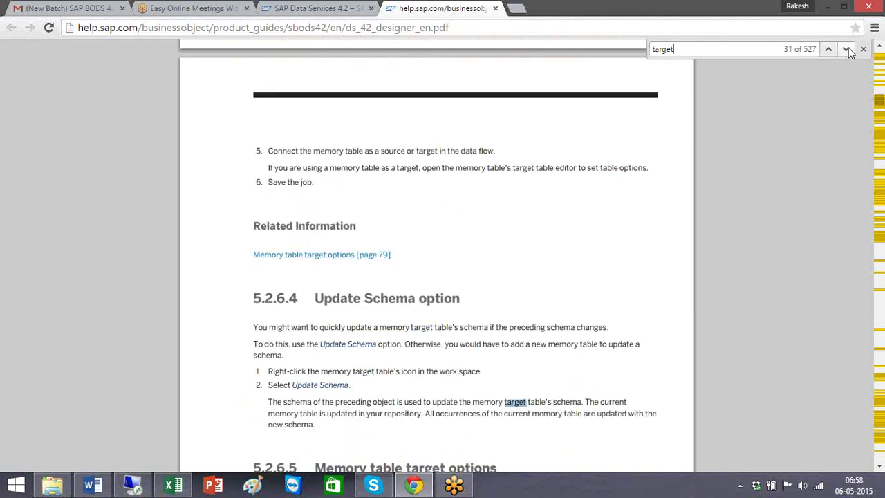
pyautogui.click(849, 48)
pyautogui.click(849, 48)
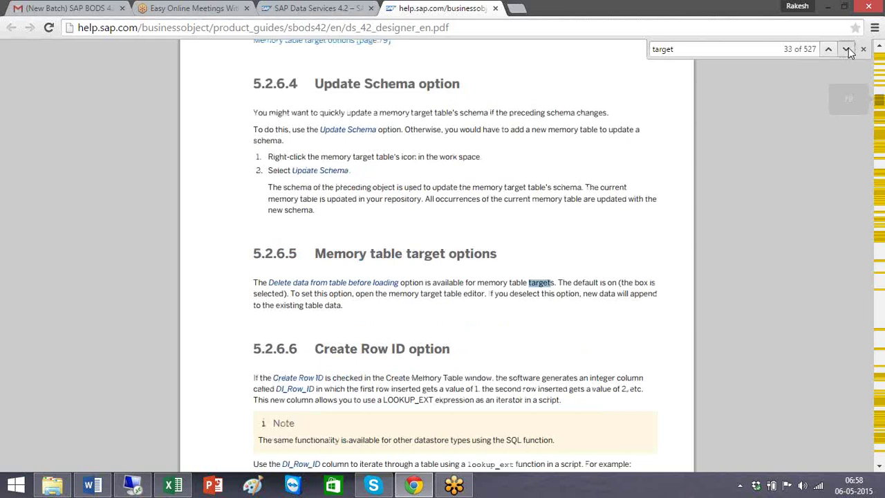
pyautogui.click(848, 48)
pyautogui.click(848, 48)
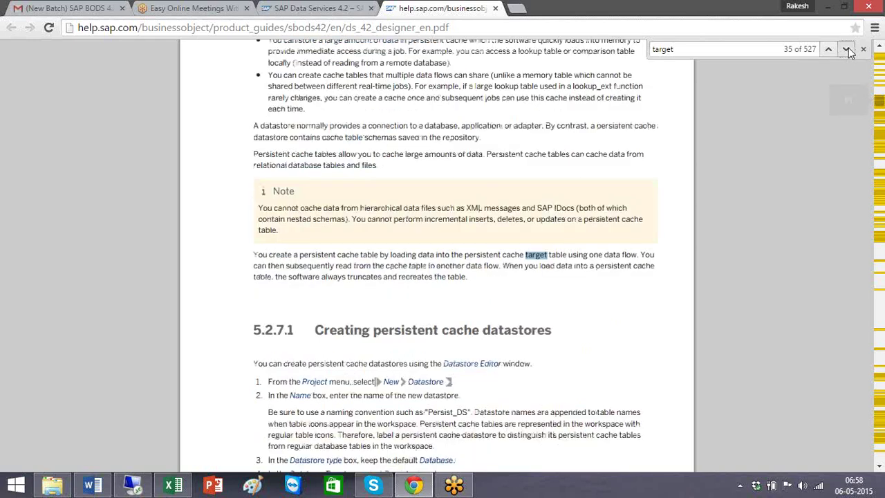
pyautogui.click(848, 48)
pyautogui.click(848, 48)
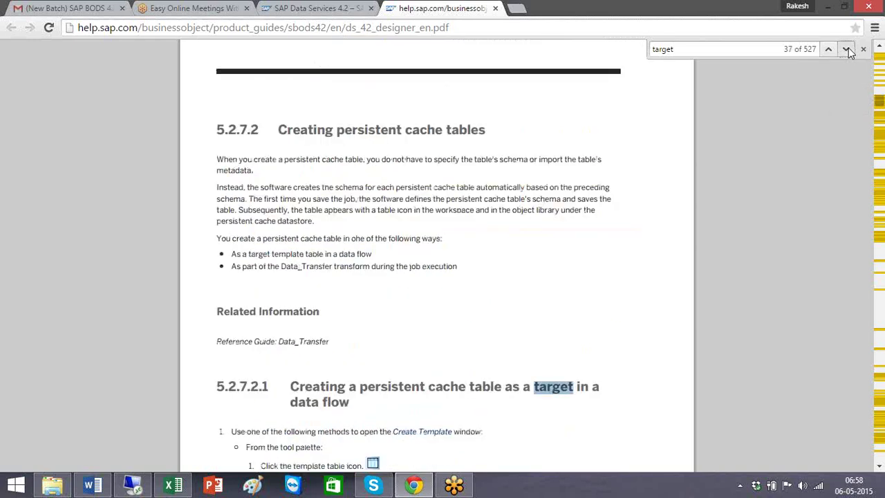
pyautogui.click(848, 48)
pyautogui.click(849, 47)
pyautogui.click(848, 47)
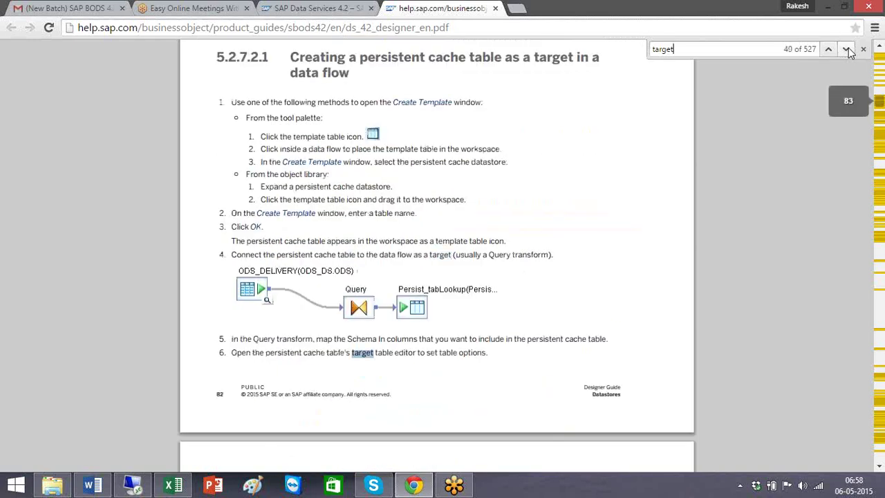
pyautogui.click(848, 48)
pyautogui.click(849, 47)
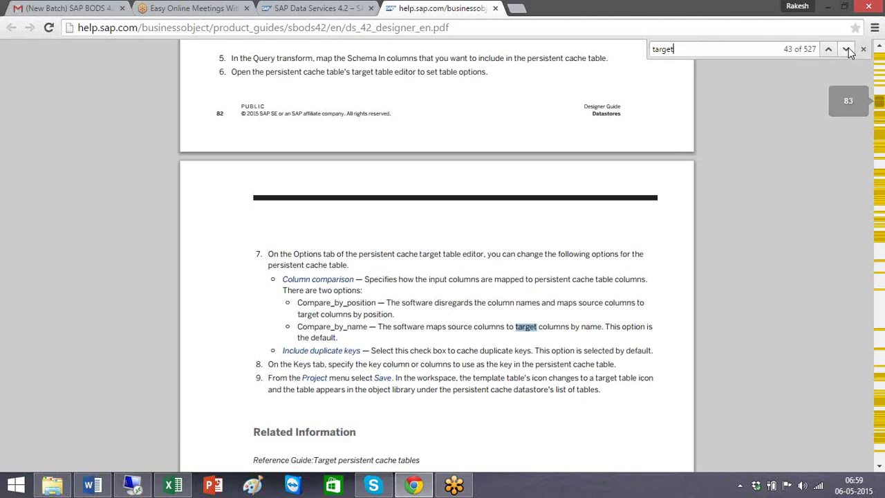
pyautogui.click(848, 48)
pyautogui.click(848, 48)
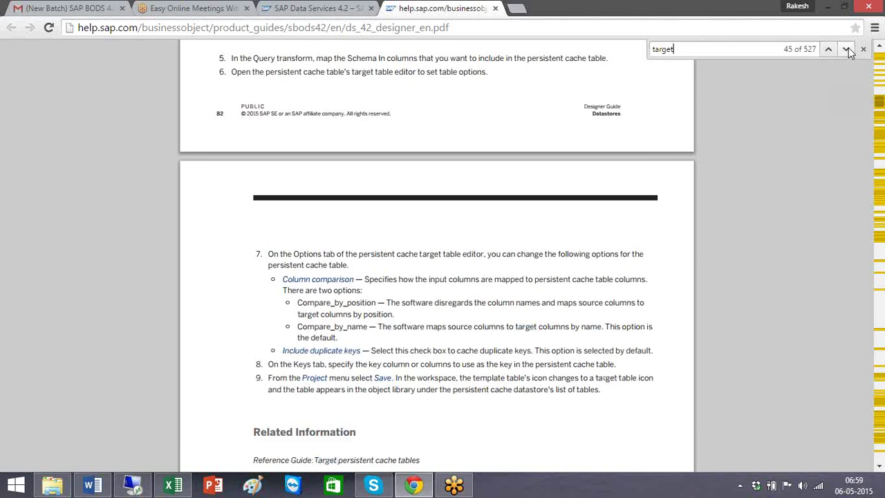
pyautogui.click(849, 48)
pyautogui.click(849, 48)
pyautogui.click(848, 47)
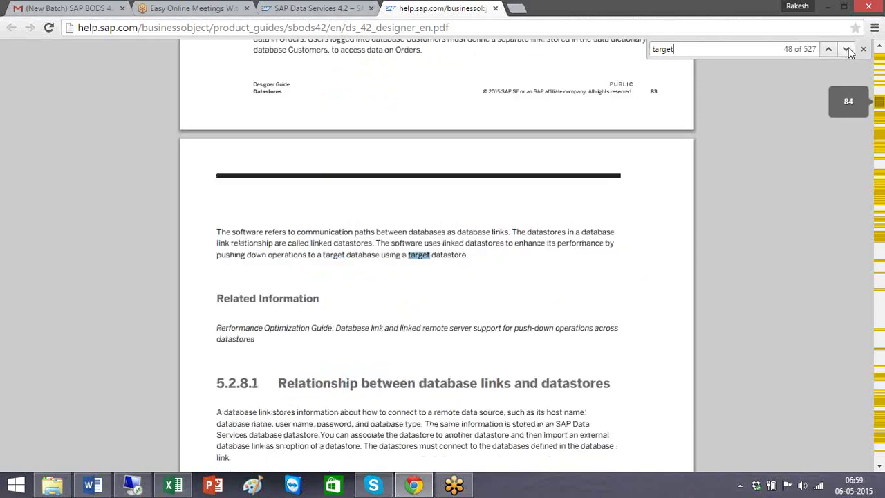
pyautogui.click(848, 48)
pyautogui.click(849, 48)
pyautogui.click(849, 47)
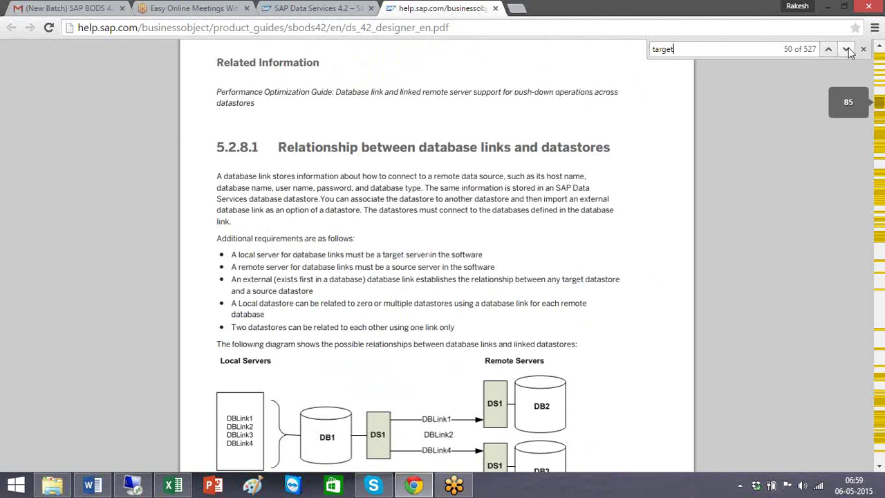
pyautogui.click(849, 48)
pyautogui.click(849, 48)
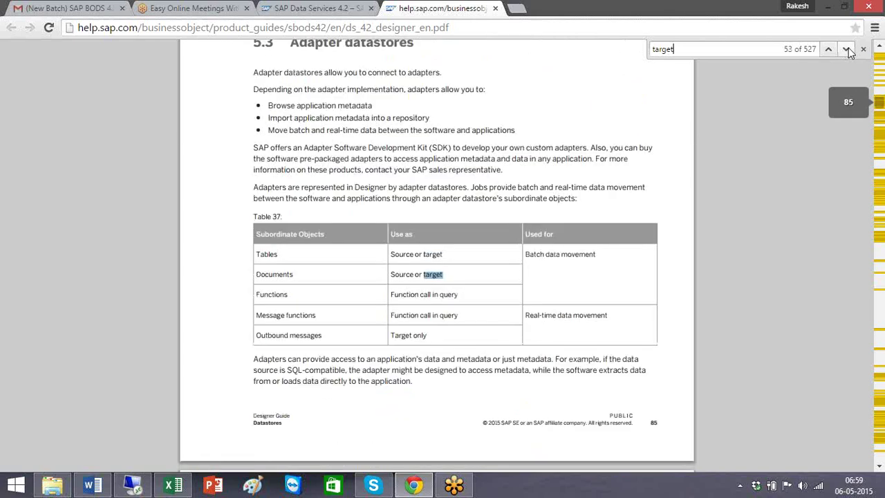
pyautogui.click(849, 47)
pyautogui.click(848, 48)
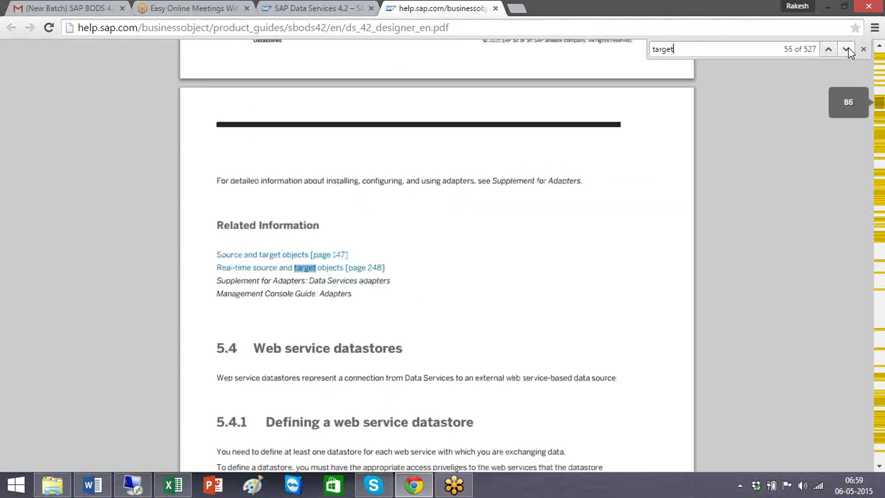
pyautogui.click(848, 48)
pyautogui.click(849, 47)
pyautogui.click(848, 48)
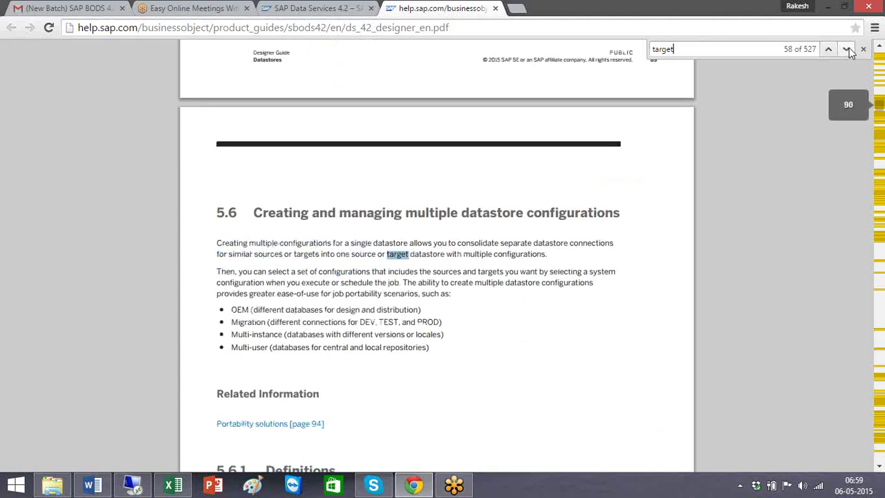
pyautogui.click(848, 47)
pyautogui.click(849, 48)
# Step: Continue through 'target' matches from page 92 to the file transfer table in section 6.4.1
pyautogui.click(849, 47)
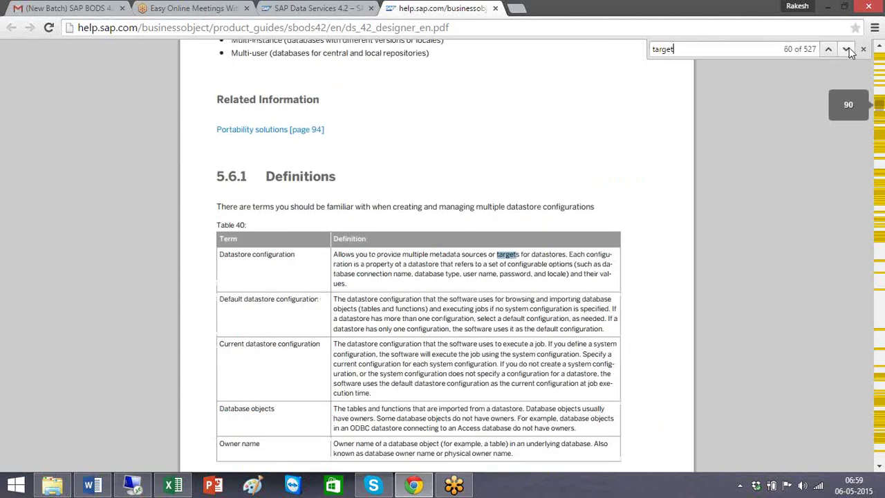
pyautogui.click(849, 48)
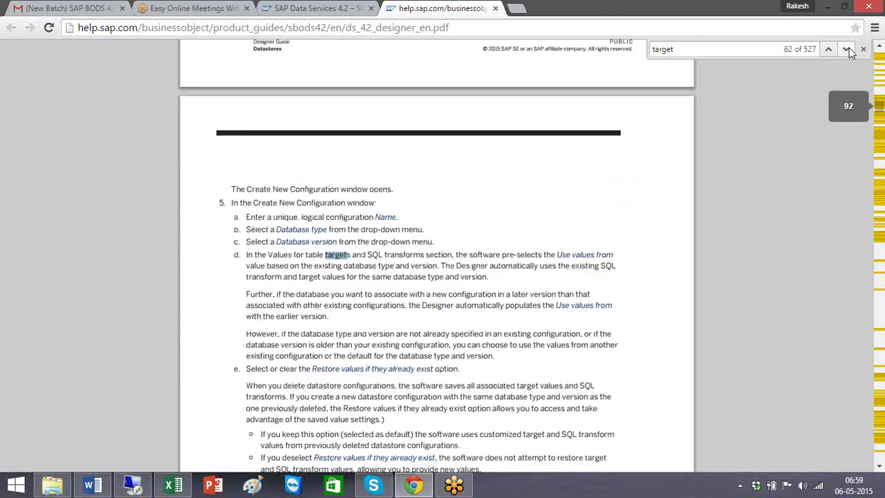
pyautogui.click(849, 48)
pyautogui.click(849, 48)
pyautogui.click(849, 48)
pyautogui.click(849, 48)
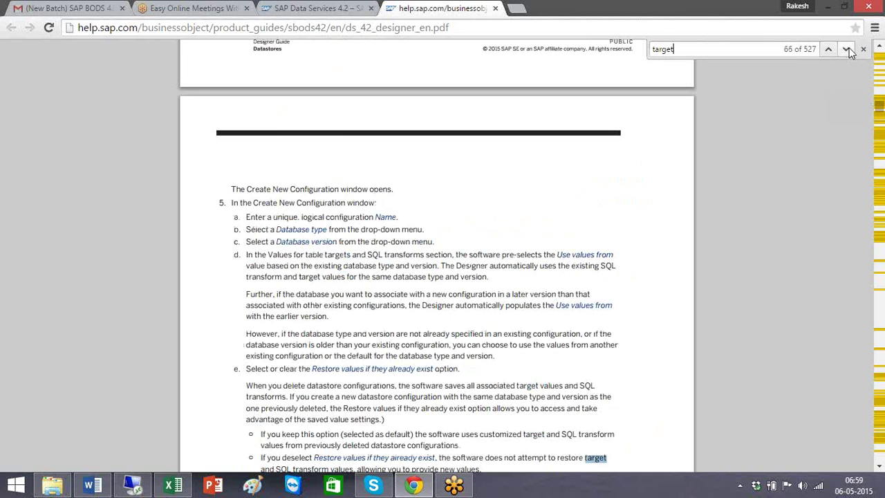
pyautogui.click(850, 48)
pyautogui.click(849, 47)
pyautogui.click(849, 48)
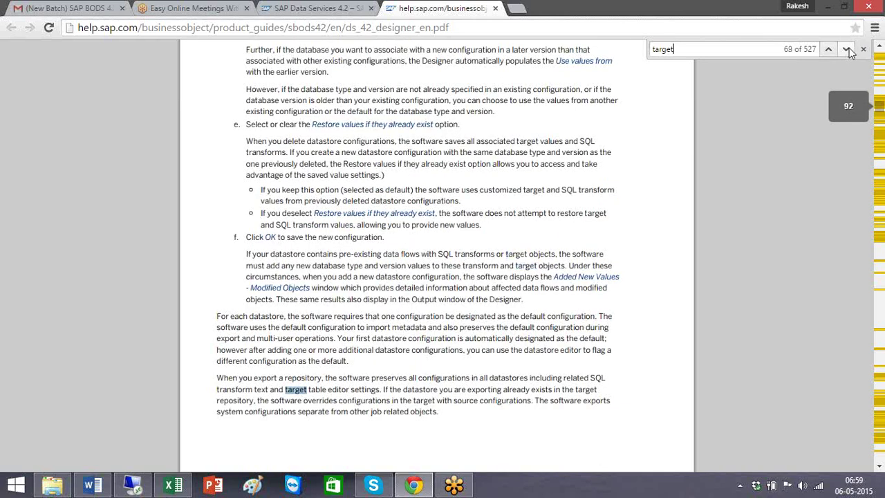
pyautogui.click(849, 47)
pyautogui.click(849, 48)
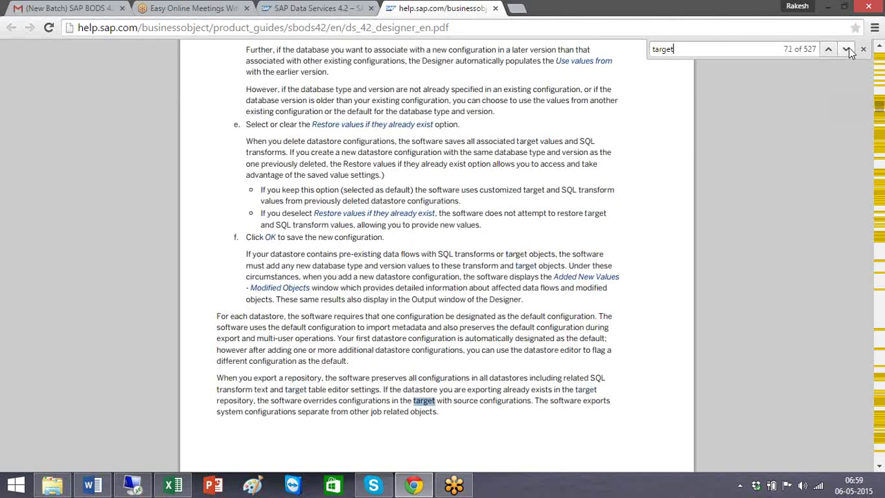
pyautogui.click(849, 48)
pyautogui.click(849, 48)
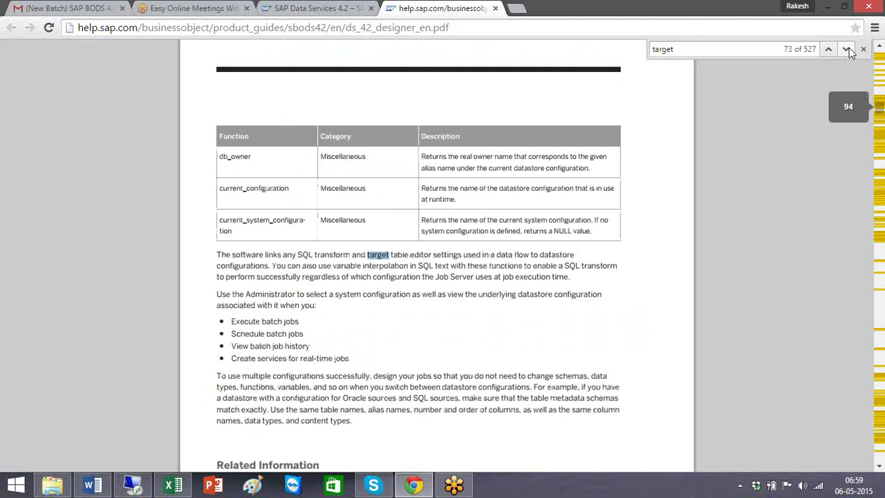
pyautogui.click(848, 48)
pyautogui.click(848, 48)
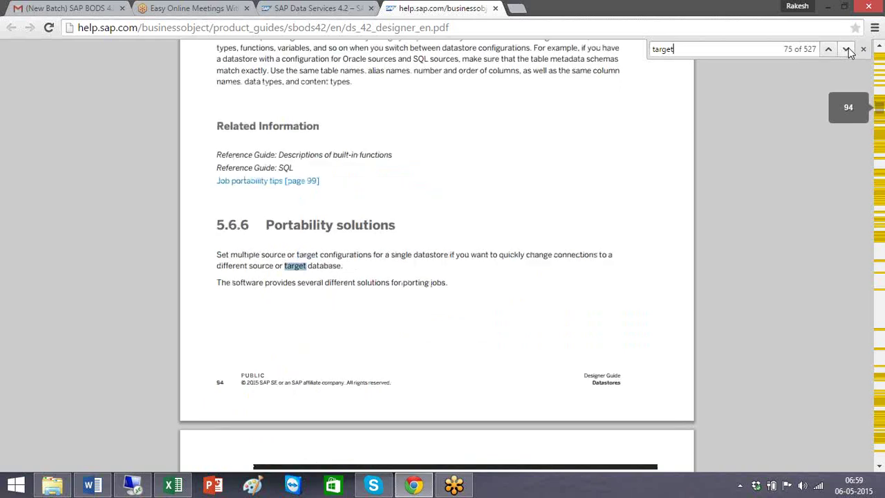
pyautogui.click(848, 48)
pyautogui.click(848, 48)
pyautogui.click(849, 48)
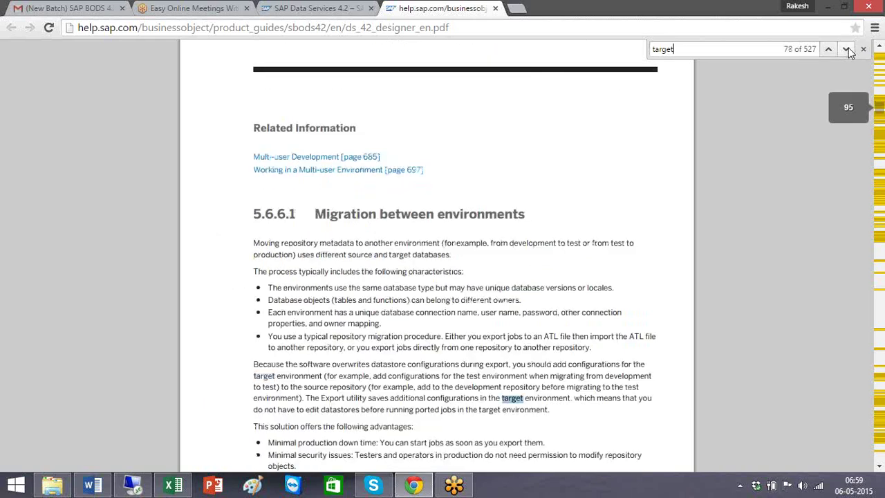
pyautogui.click(849, 48)
pyautogui.click(848, 47)
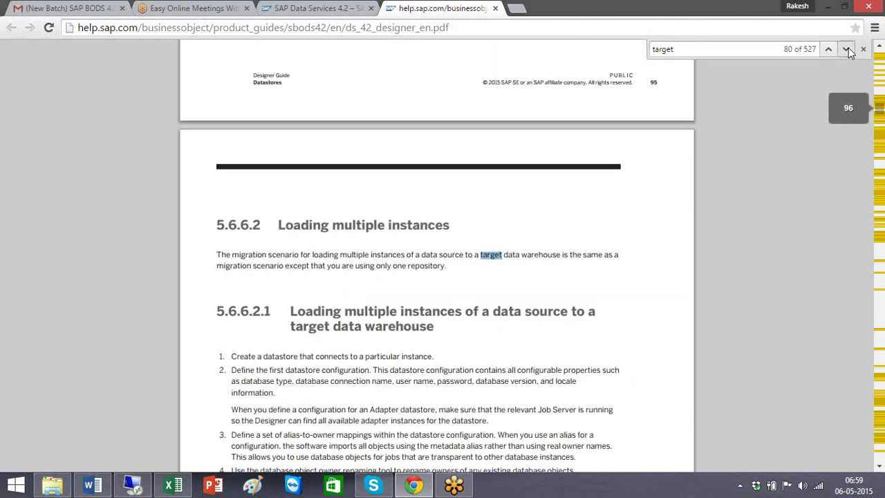
pyautogui.click(847, 50)
pyautogui.click(847, 49)
pyautogui.click(846, 49)
pyautogui.click(849, 47)
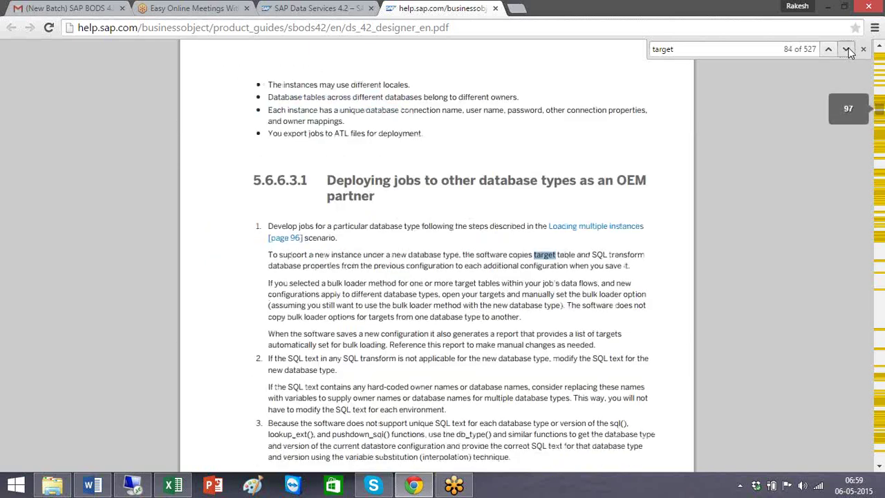
pyautogui.click(849, 48)
pyautogui.click(849, 47)
pyautogui.click(849, 47)
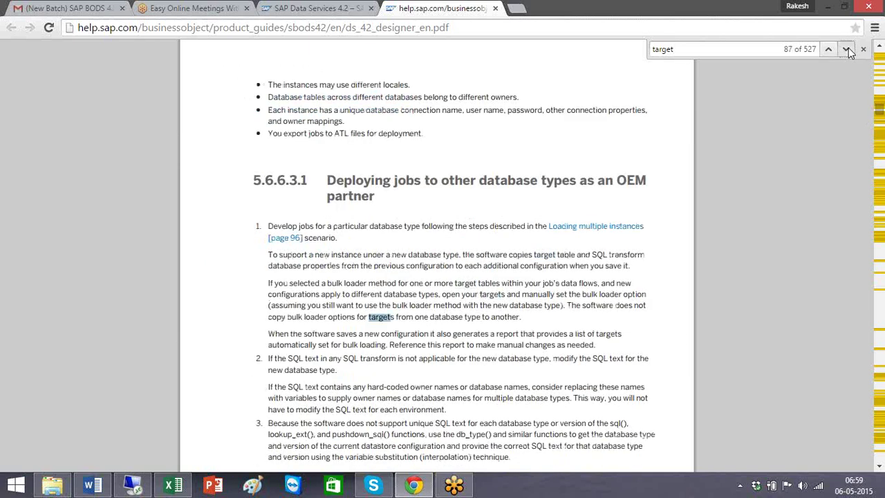
pyautogui.click(849, 48)
pyautogui.click(848, 48)
pyautogui.click(849, 47)
pyautogui.click(848, 48)
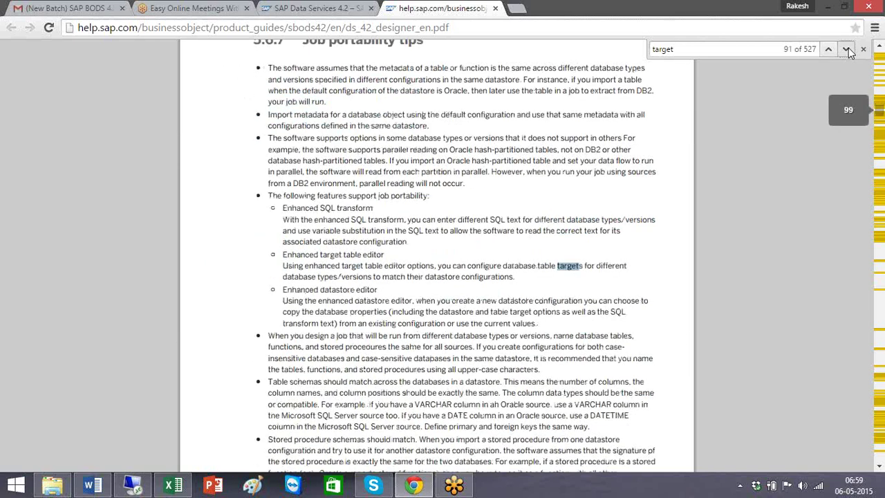
pyautogui.click(849, 47)
pyautogui.click(848, 47)
pyautogui.click(848, 48)
pyautogui.click(848, 48)
pyautogui.click(849, 48)
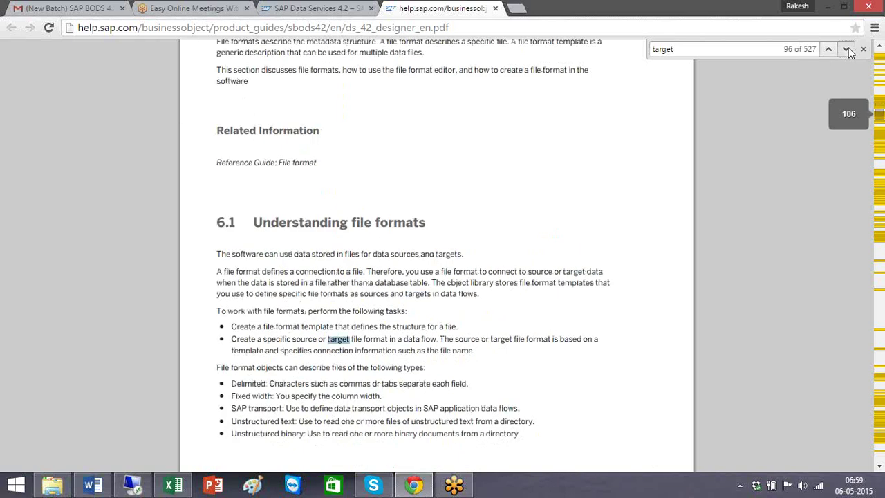
pyautogui.click(849, 48)
pyautogui.click(849, 48)
pyautogui.click(849, 48)
pyautogui.click(848, 48)
pyautogui.click(849, 48)
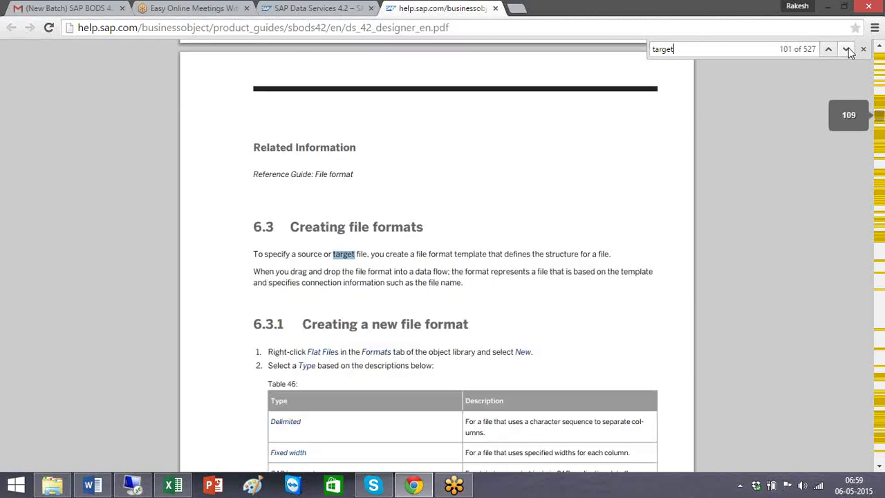
pyautogui.click(848, 48)
pyautogui.click(848, 47)
pyautogui.click(849, 48)
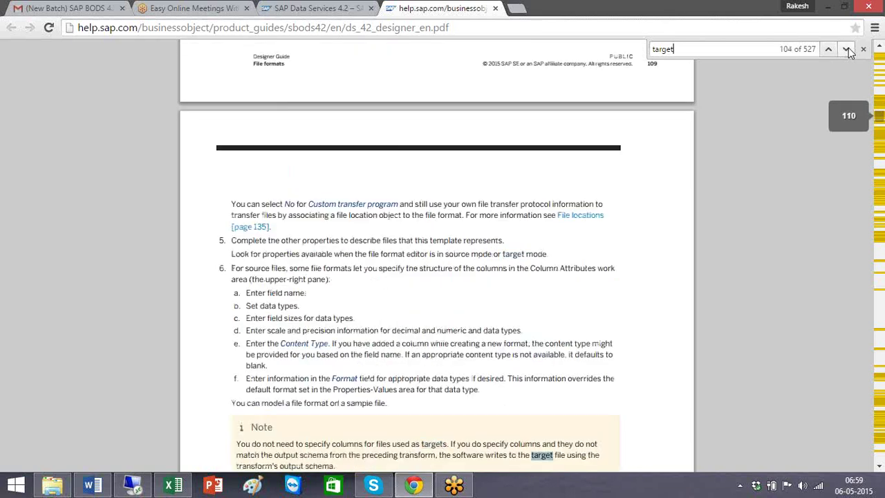
pyautogui.click(848, 48)
pyautogui.click(849, 48)
pyautogui.click(848, 48)
pyautogui.click(848, 48)
pyautogui.click(848, 48)
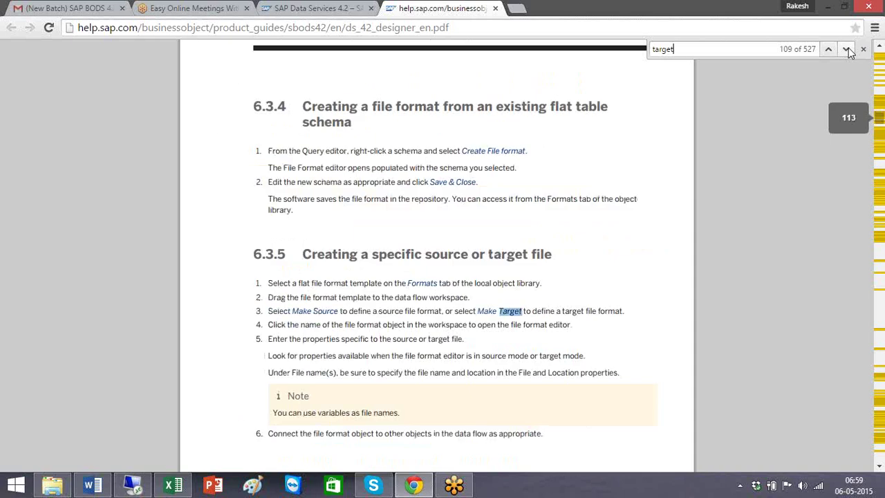
pyautogui.click(849, 48)
pyautogui.click(848, 48)
pyautogui.click(849, 47)
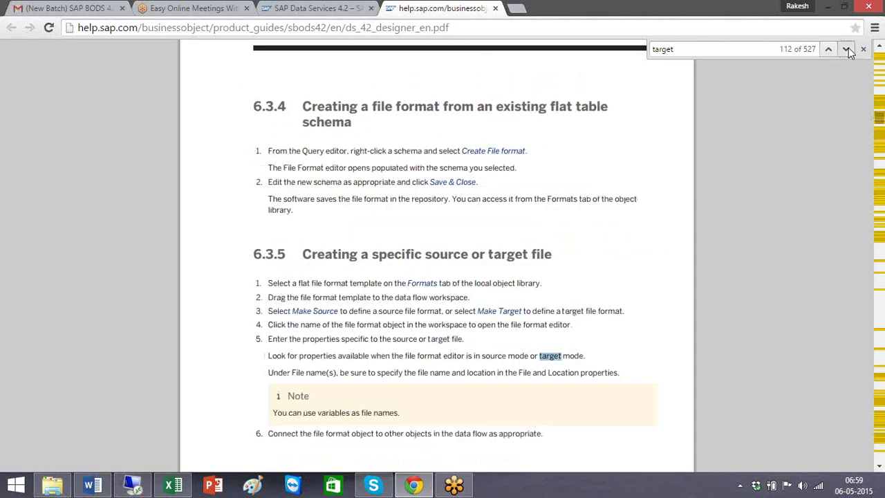
pyautogui.click(849, 48)
pyautogui.click(848, 47)
pyautogui.click(848, 48)
pyautogui.click(849, 48)
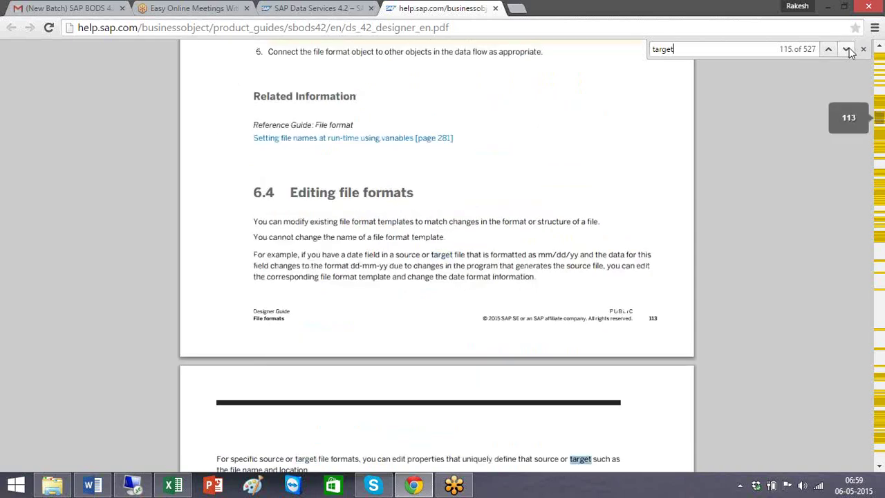
pyautogui.click(849, 48)
pyautogui.click(849, 48)
pyautogui.click(848, 49)
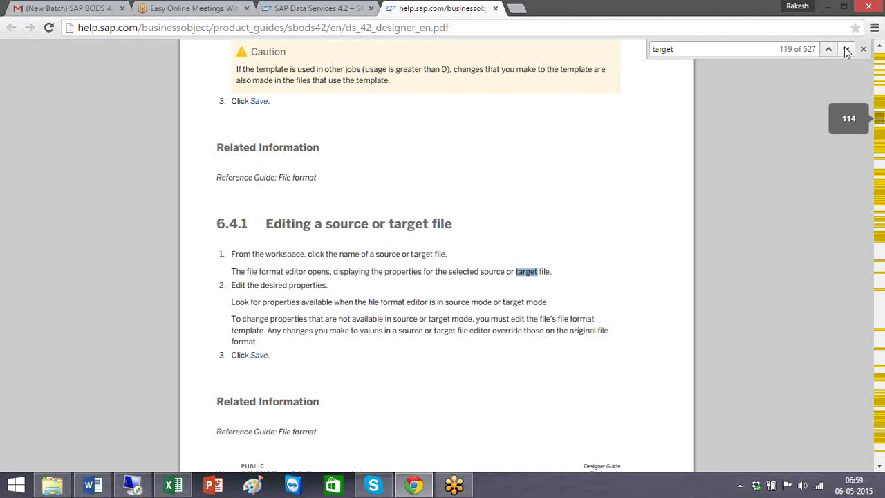
pyautogui.click(847, 49)
pyautogui.click(846, 49)
pyautogui.click(847, 49)
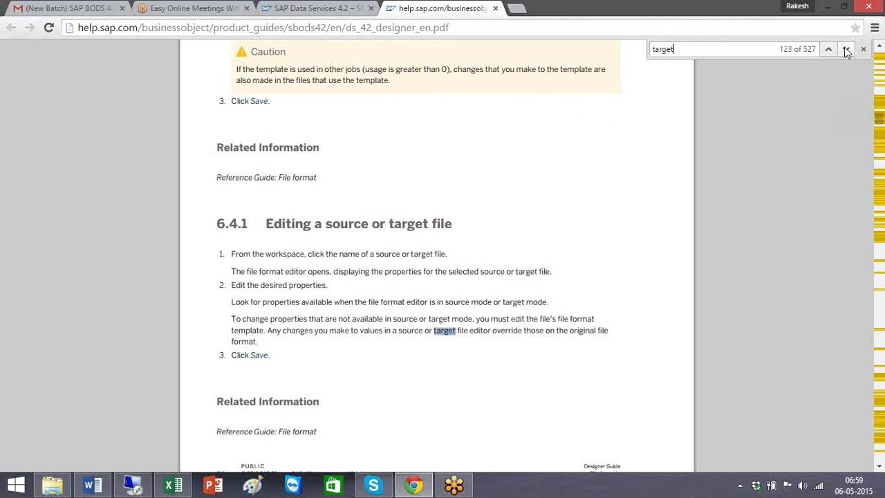
pyautogui.click(847, 49)
pyautogui.click(846, 50)
pyautogui.click(846, 49)
pyautogui.click(846, 49)
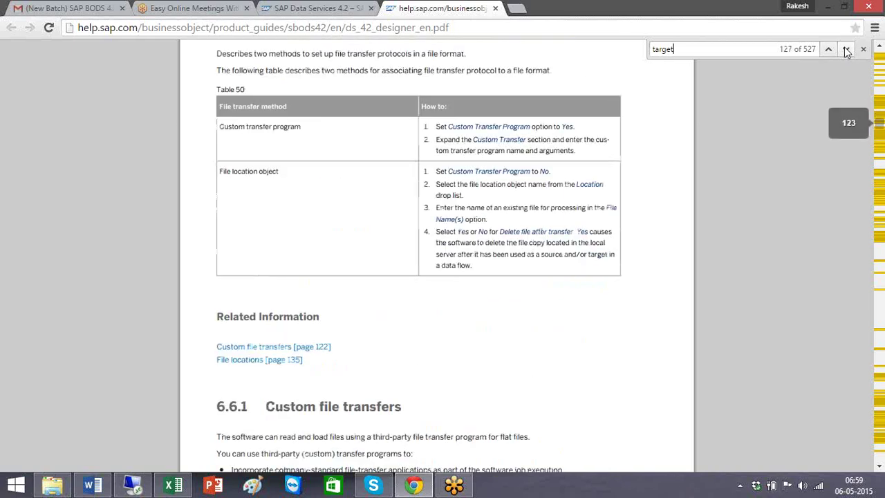
pyautogui.click(847, 49)
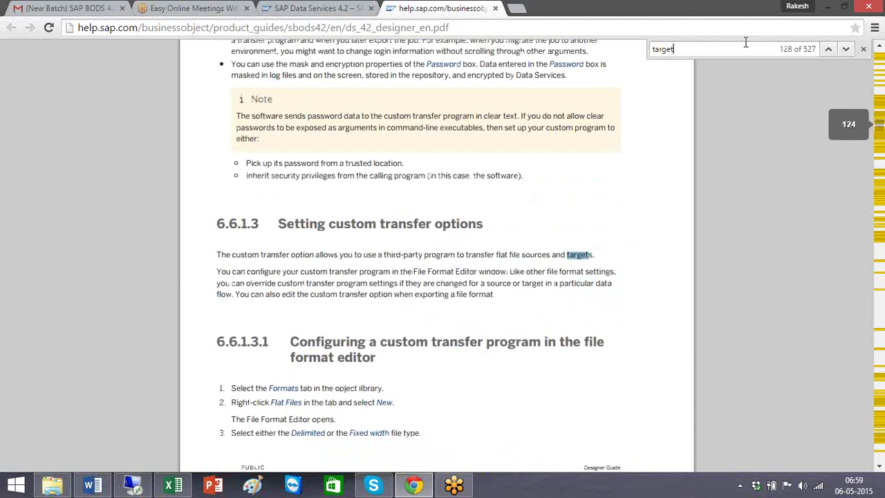
# Step: Advance the 'target' search through File locations and Data flows to the Target objects section 8.3
pyautogui.click(846, 49)
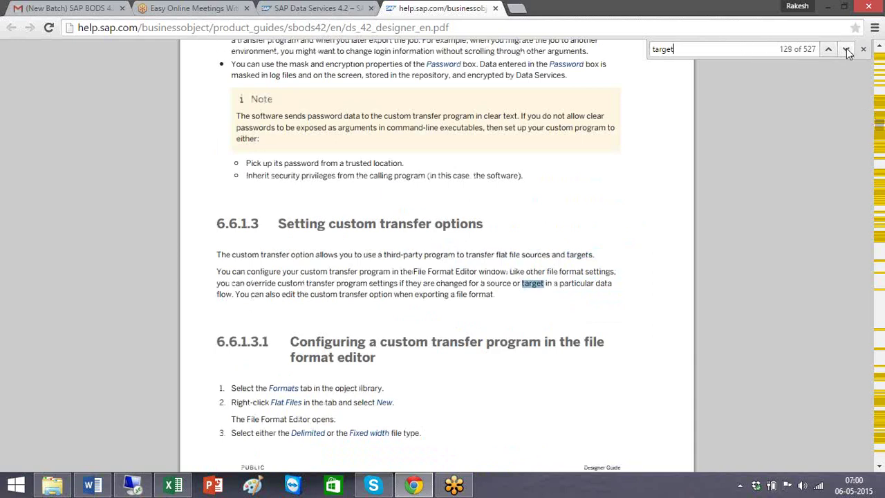
pyautogui.click(847, 48)
pyautogui.click(846, 48)
pyautogui.click(847, 48)
pyautogui.click(846, 48)
pyautogui.click(846, 49)
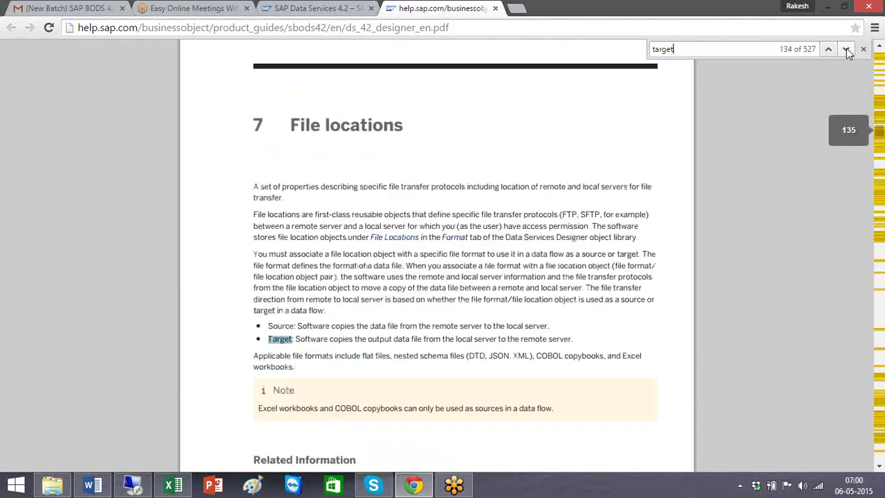
pyautogui.click(847, 48)
pyautogui.click(847, 49)
pyautogui.click(847, 48)
pyautogui.click(847, 49)
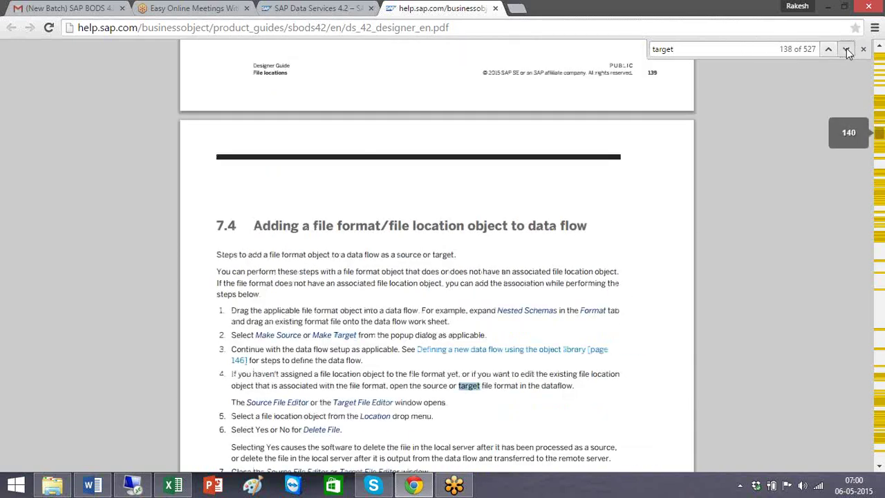
pyautogui.click(847, 49)
pyautogui.click(847, 48)
pyautogui.click(846, 48)
pyautogui.click(846, 49)
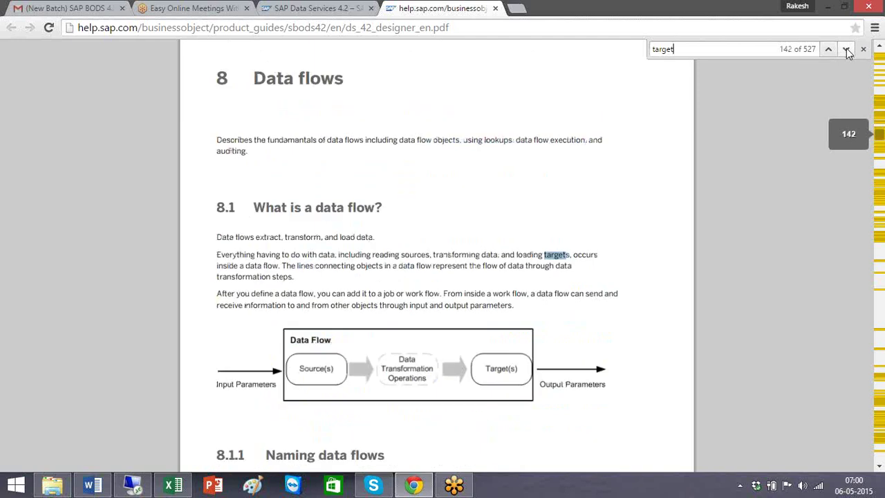
pyautogui.click(847, 48)
pyautogui.click(846, 48)
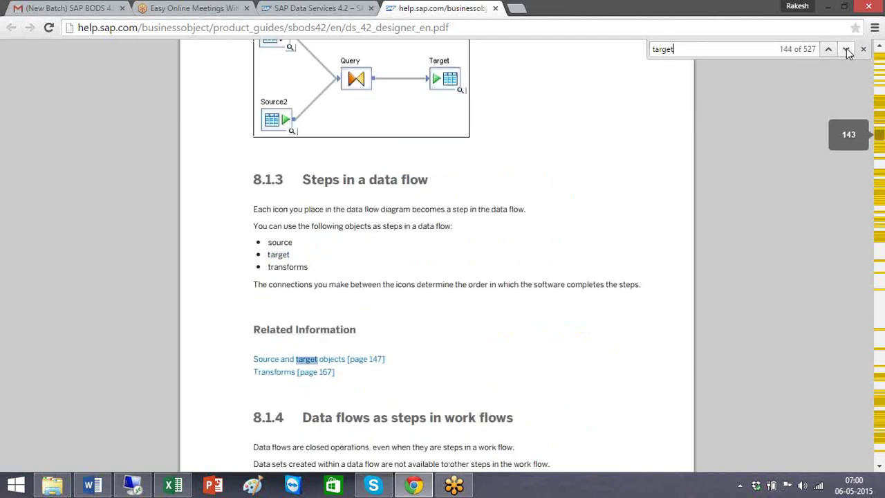
pyautogui.click(846, 48)
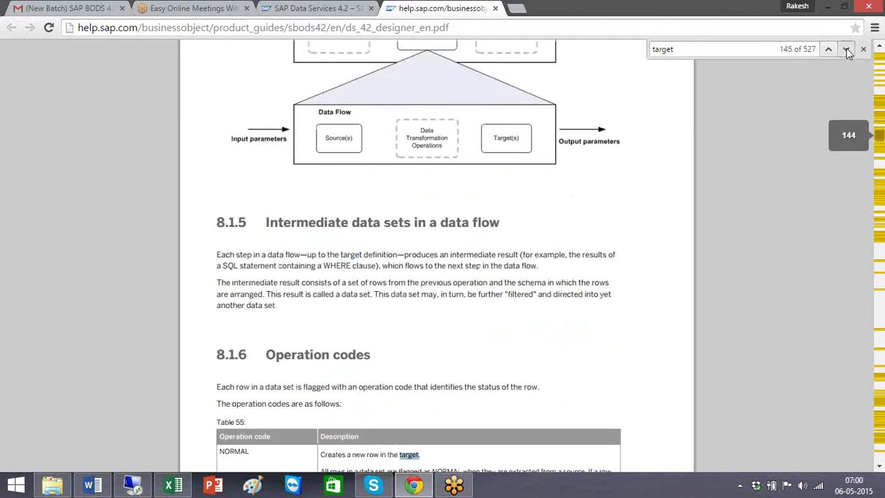
pyautogui.click(847, 48)
pyautogui.click(846, 48)
pyautogui.click(846, 49)
pyautogui.click(846, 48)
pyautogui.click(846, 49)
pyautogui.click(847, 48)
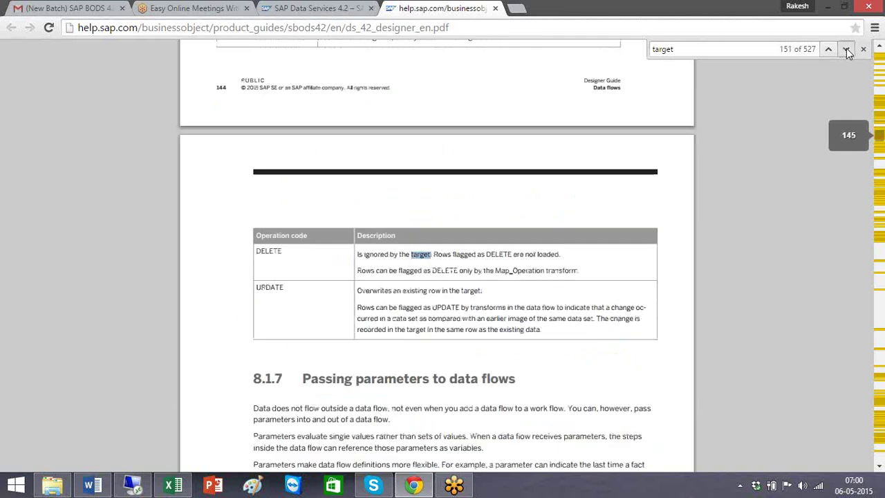
pyautogui.click(847, 49)
pyautogui.click(846, 48)
pyautogui.click(846, 49)
pyautogui.click(846, 48)
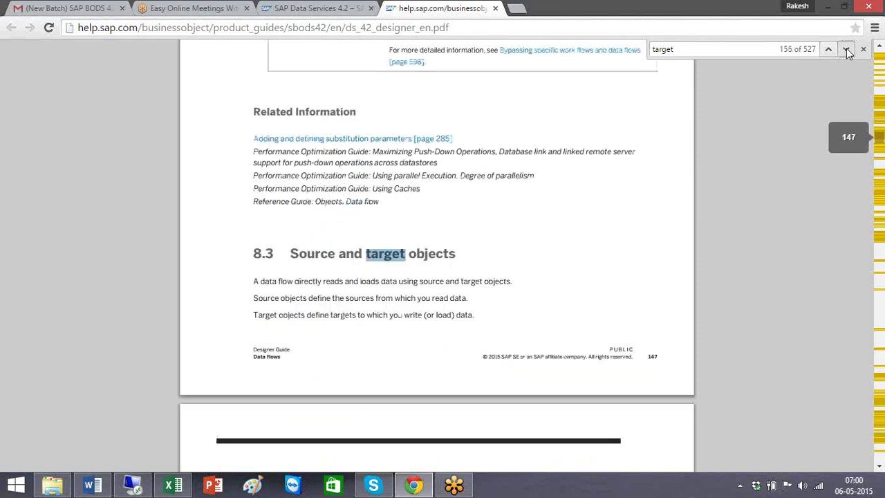
pyautogui.click(847, 48)
pyautogui.click(847, 48)
pyautogui.click(847, 49)
pyautogui.click(846, 48)
pyautogui.click(846, 48)
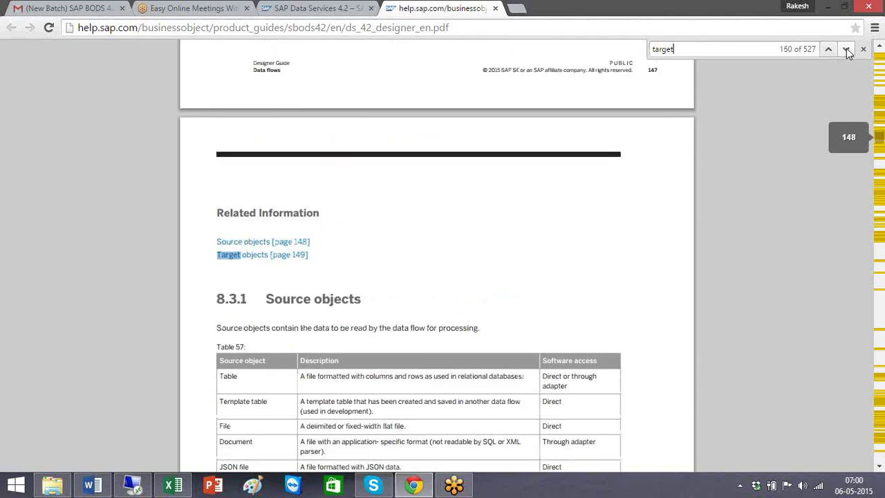
pyautogui.click(846, 48)
pyautogui.click(846, 48)
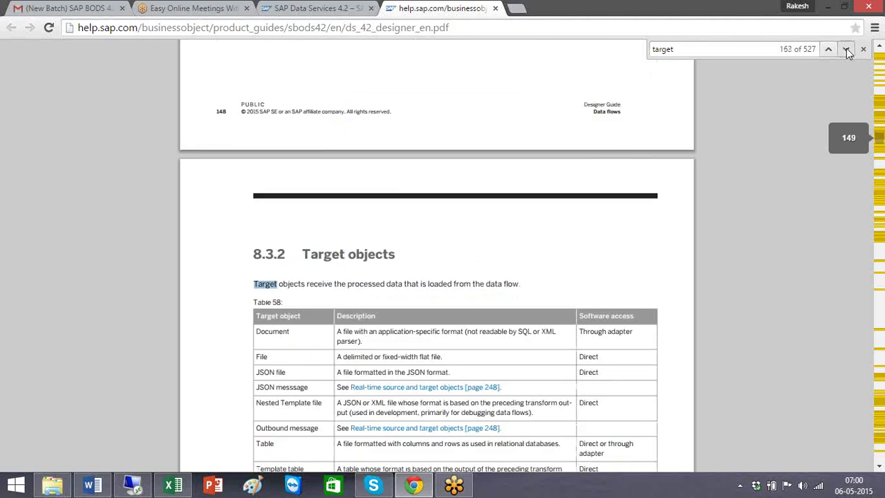
pyautogui.click(846, 48)
pyautogui.click(847, 49)
pyautogui.click(847, 48)
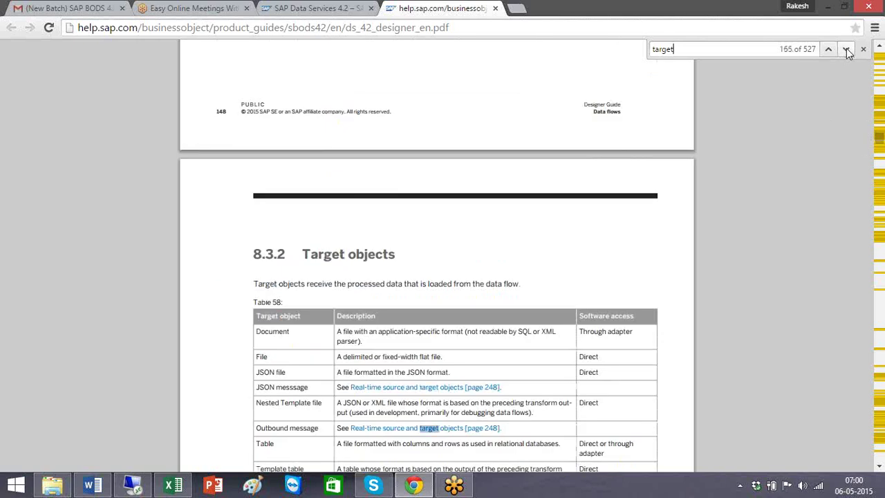
pyautogui.click(847, 48)
pyautogui.click(846, 49)
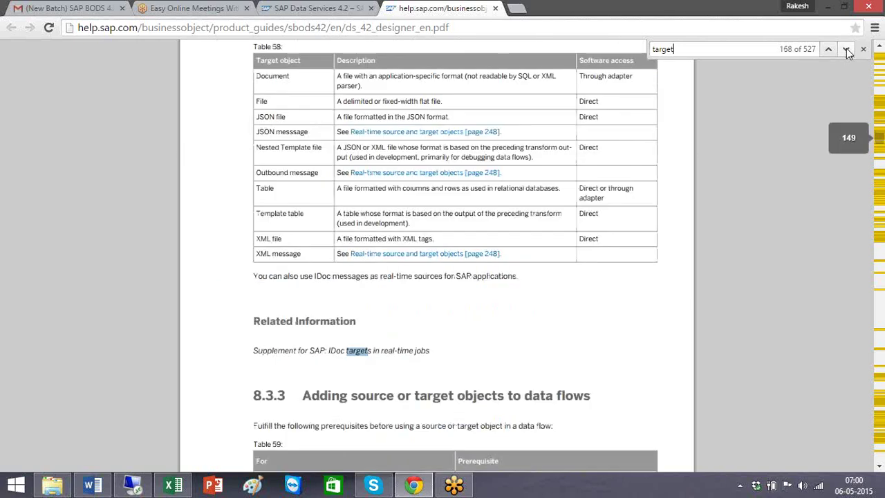
pyautogui.click(846, 48)
pyautogui.click(846, 49)
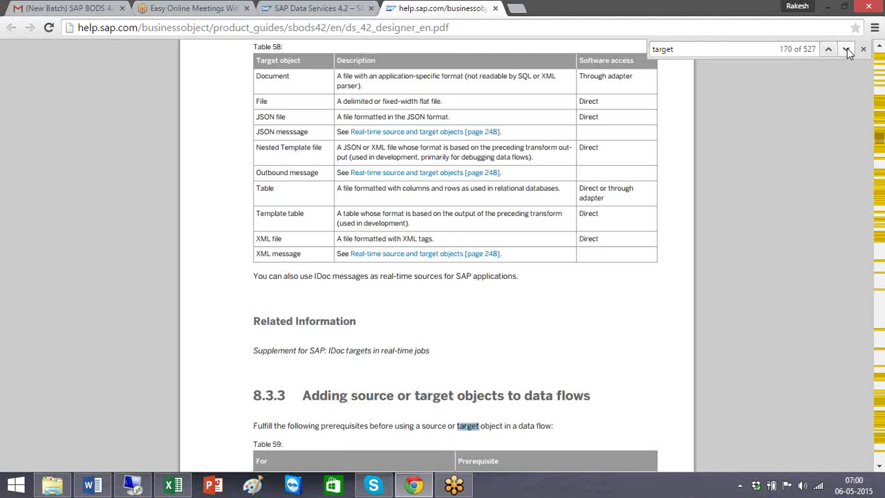
pyautogui.click(847, 48)
pyautogui.click(847, 48)
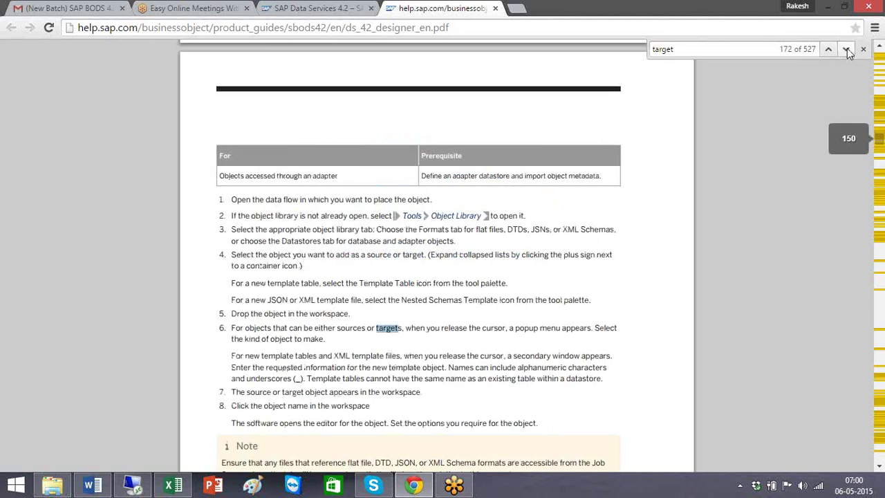
# Step: Step from the Template tables matches to match 198 of 527 on page 186's Entity Extraction examples
pyautogui.click(847, 48)
pyautogui.click(847, 49)
pyautogui.click(847, 48)
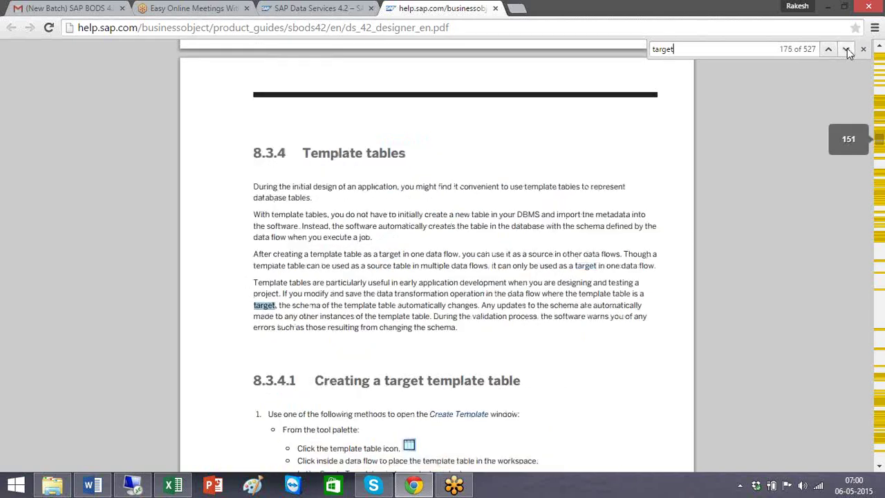
pyautogui.click(847, 48)
pyautogui.click(847, 48)
pyautogui.click(848, 48)
pyautogui.click(847, 49)
pyautogui.click(847, 48)
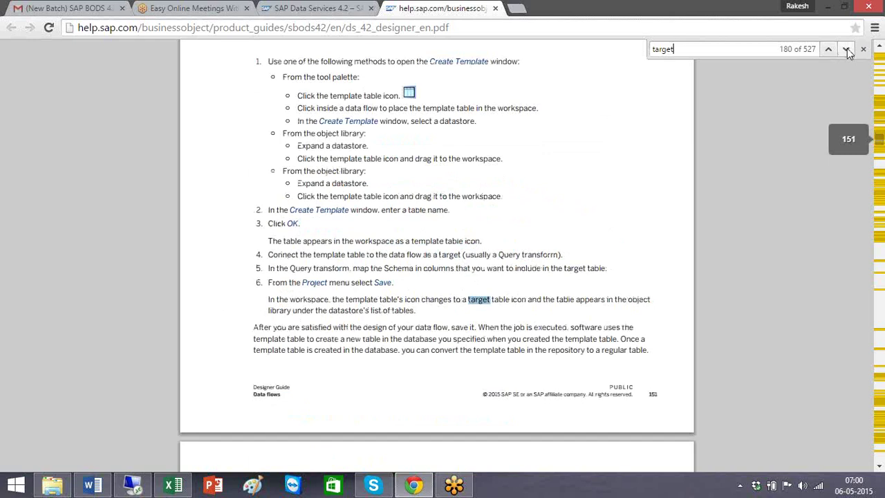
pyautogui.click(847, 49)
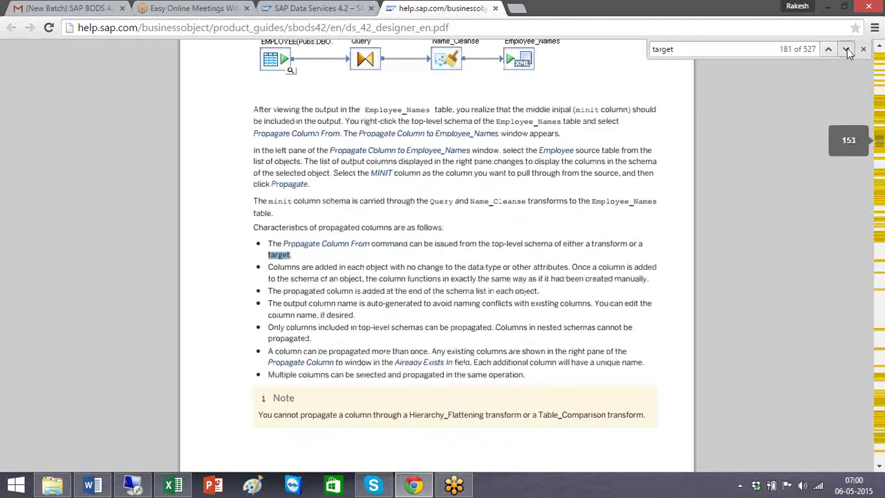
pyautogui.click(847, 49)
pyautogui.click(847, 49)
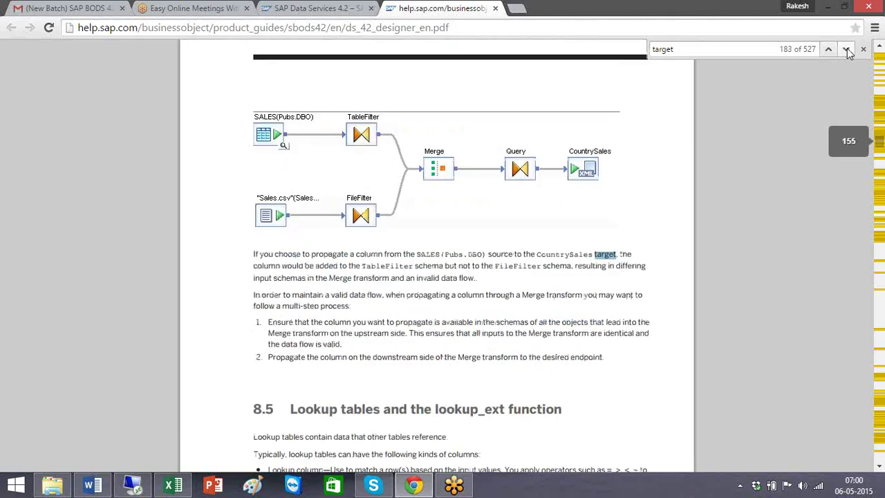
pyautogui.click(847, 48)
pyautogui.click(847, 49)
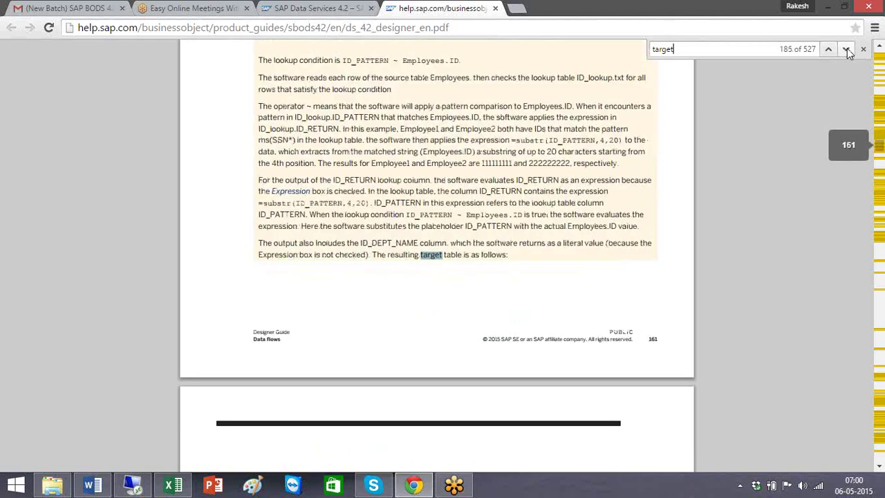
pyautogui.click(847, 49)
pyautogui.click(847, 48)
pyautogui.click(847, 49)
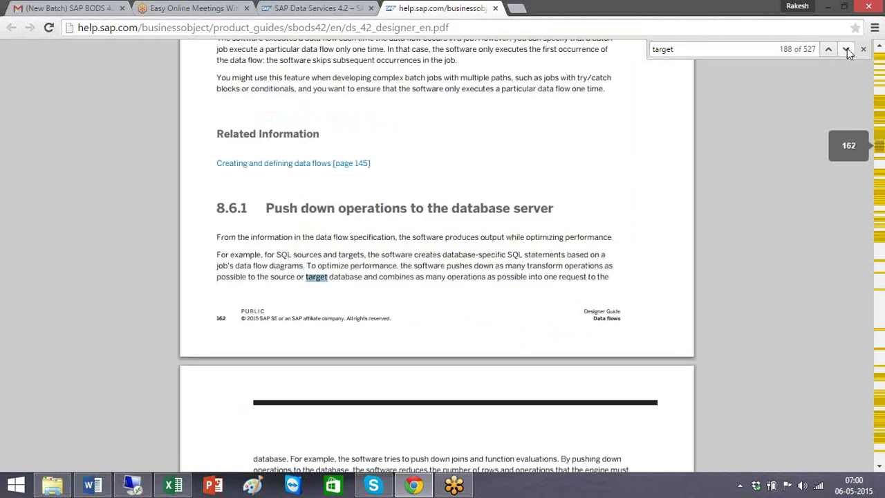
pyautogui.click(847, 49)
pyautogui.click(847, 48)
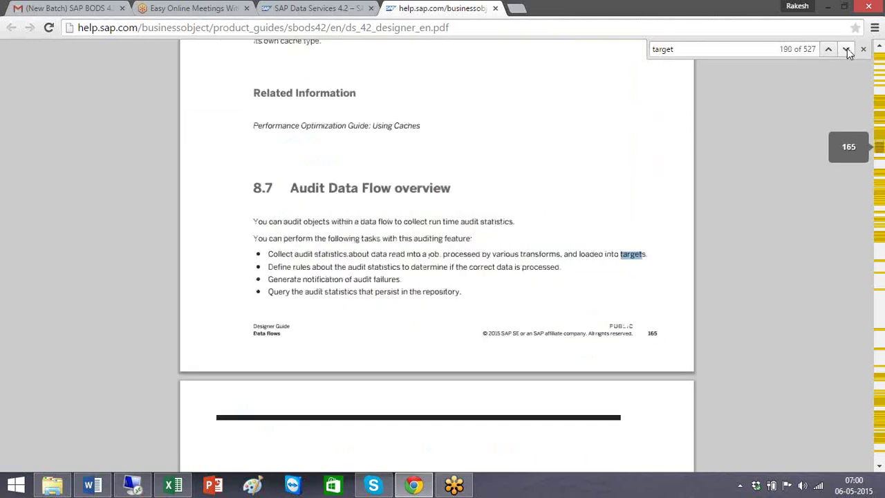
pyautogui.click(847, 49)
pyautogui.click(847, 48)
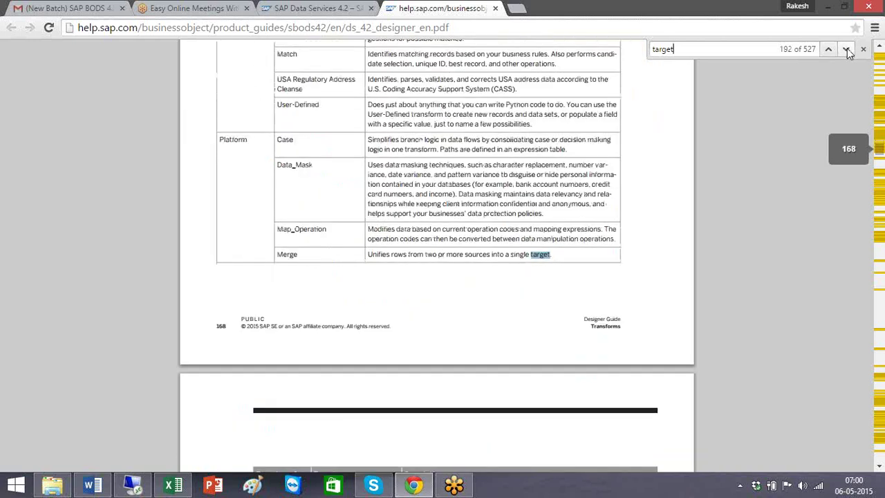
pyautogui.click(847, 49)
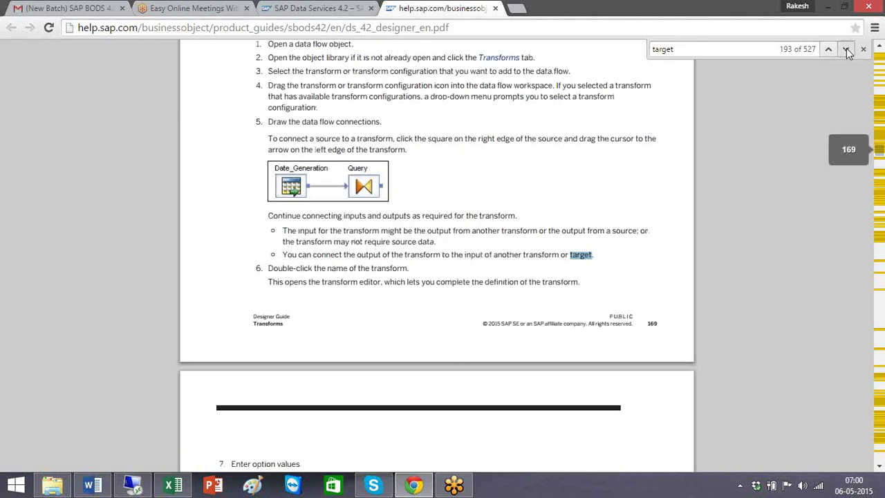
pyautogui.click(847, 49)
pyautogui.click(846, 49)
pyautogui.click(846, 49)
pyautogui.click(847, 49)
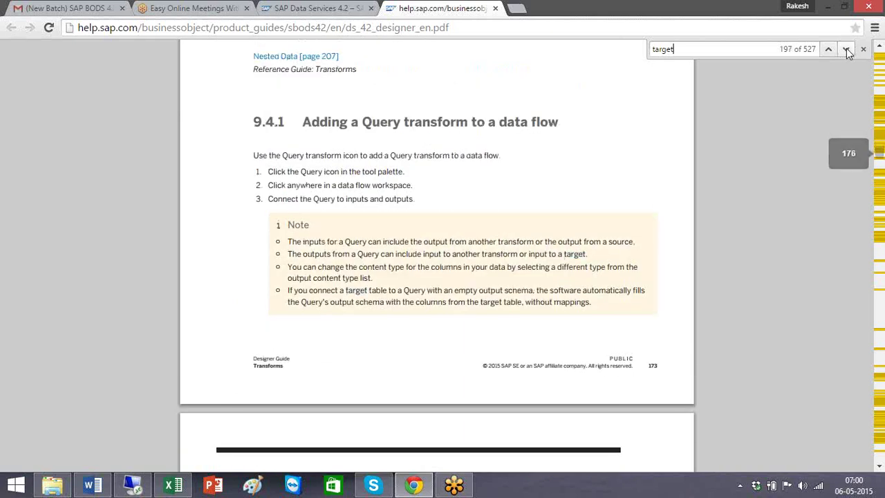
pyautogui.click(846, 49)
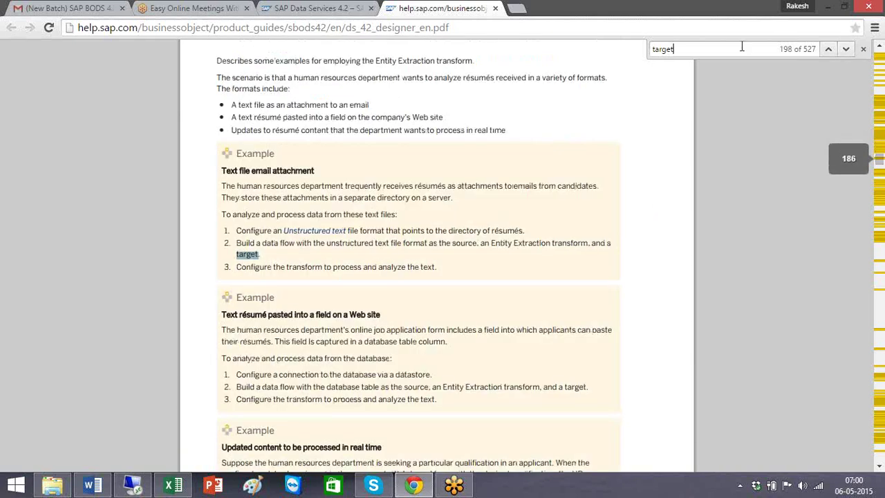
pyautogui.click(846, 48)
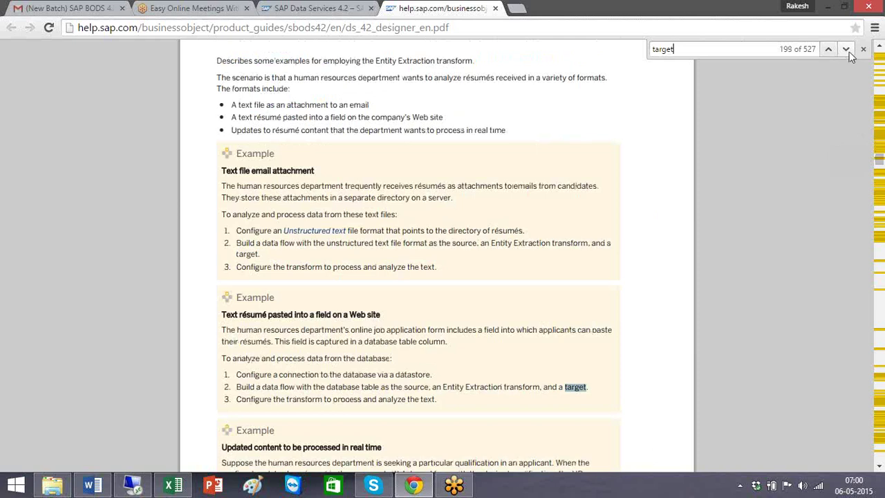
# Step: Search the Designer Guide PDF for 'pre_load', landing on PRE_LOAD_CACHE on page 157
pyautogui.hotkey('ctrl', 'f')
pyautogui.write('tP')
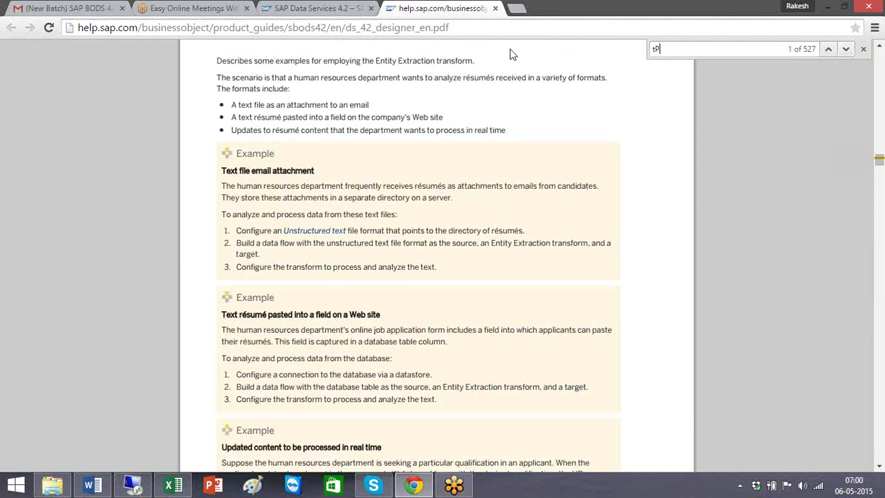
pyautogui.write('rei')
pyautogui.press('BackSpace')
pyautogui.press('BackSpace')
pyautogui.press('BackSpace')
pyautogui.press('BackSpace')
pyautogui.press('BackSpace')
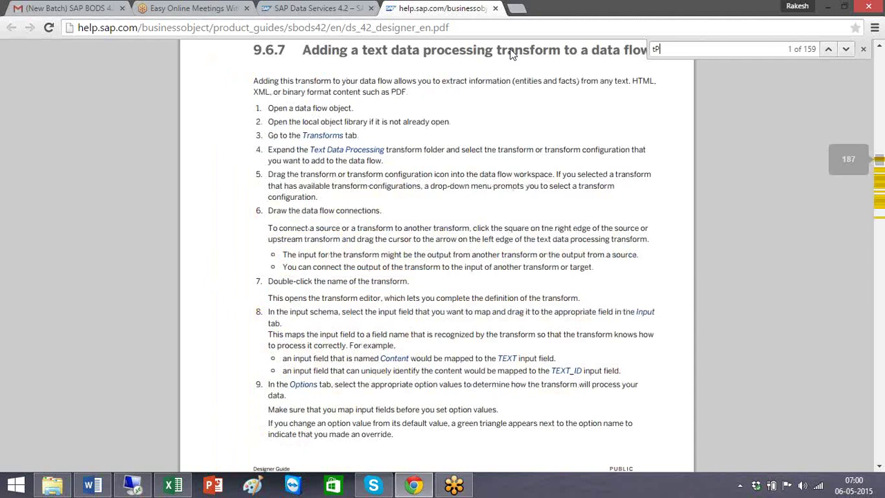
pyautogui.write('pre')
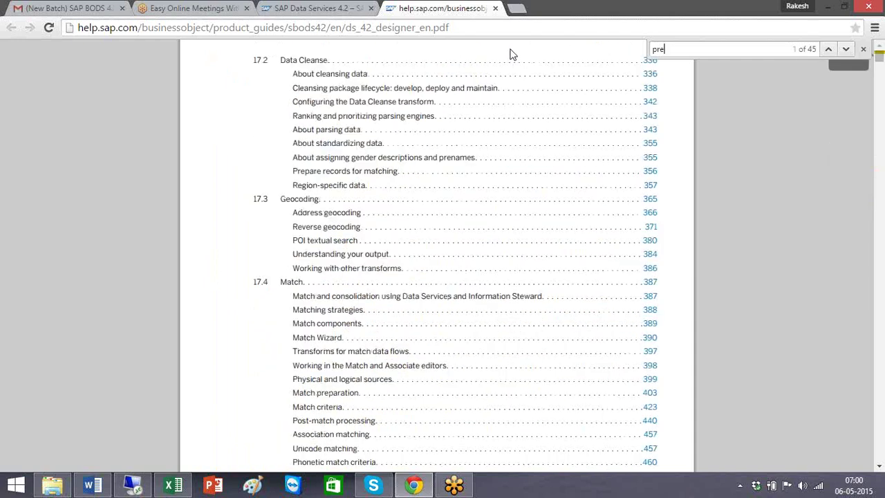
pyautogui.write('_load')
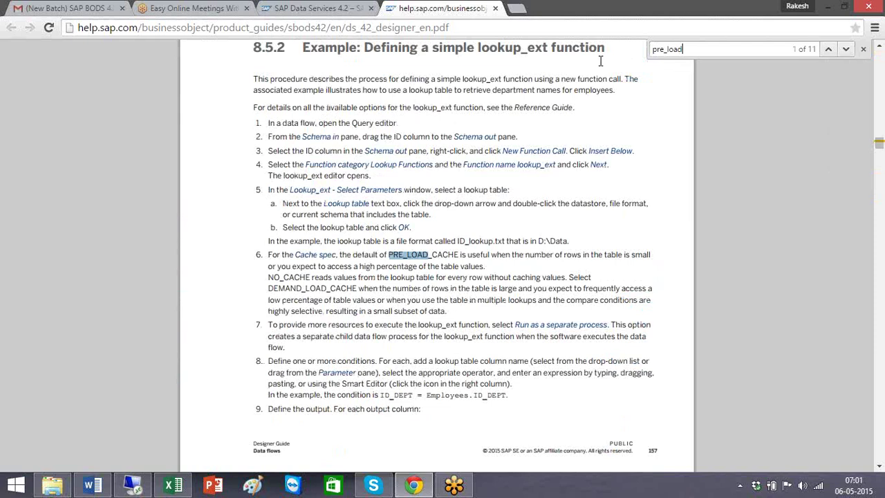
# Step: Open the Target_AT_DEMO table editor in Designer, then minimize the remote session
pyautogui.click(133, 486)
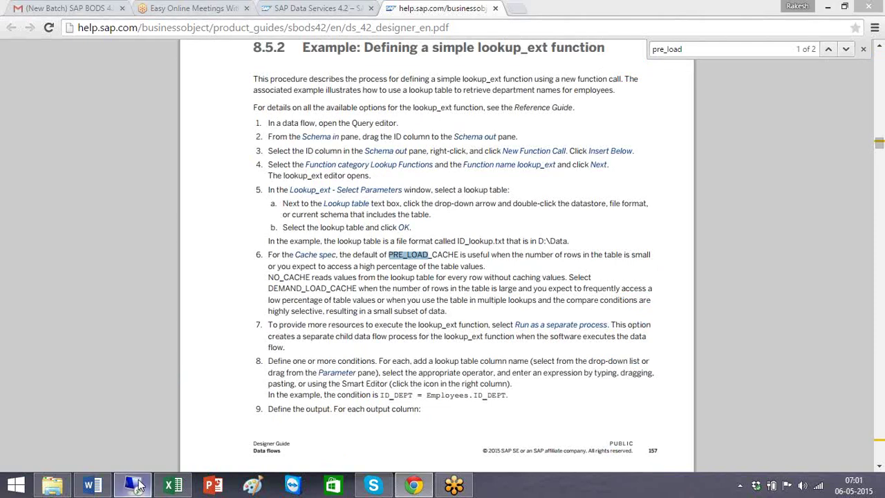
pyautogui.doubleClick(642, 198)
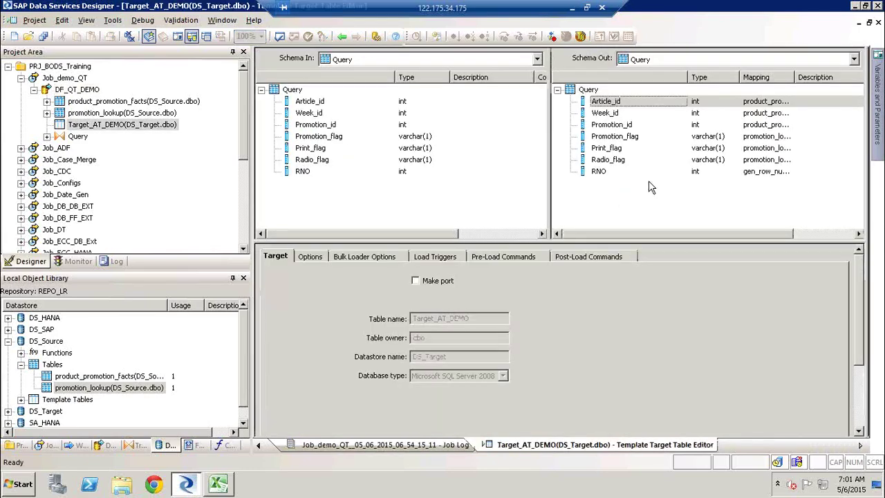
pyautogui.hotkey('alt', 'Tab')
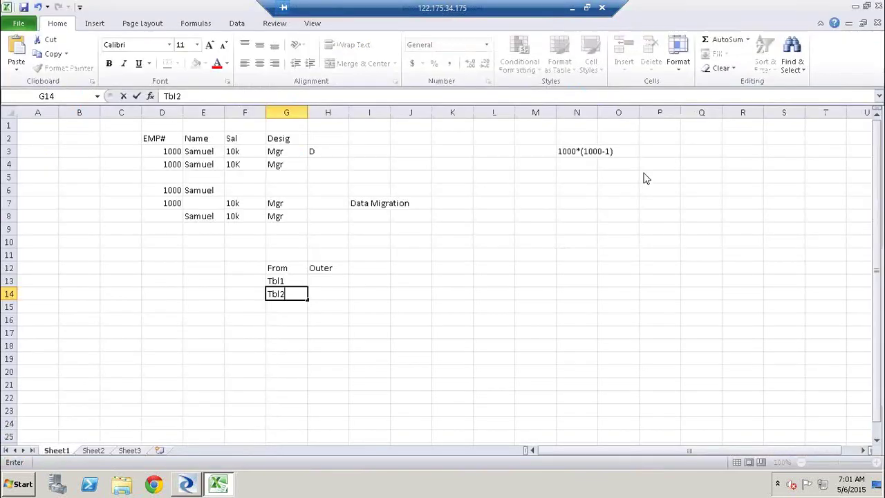
pyautogui.click(572, 12)
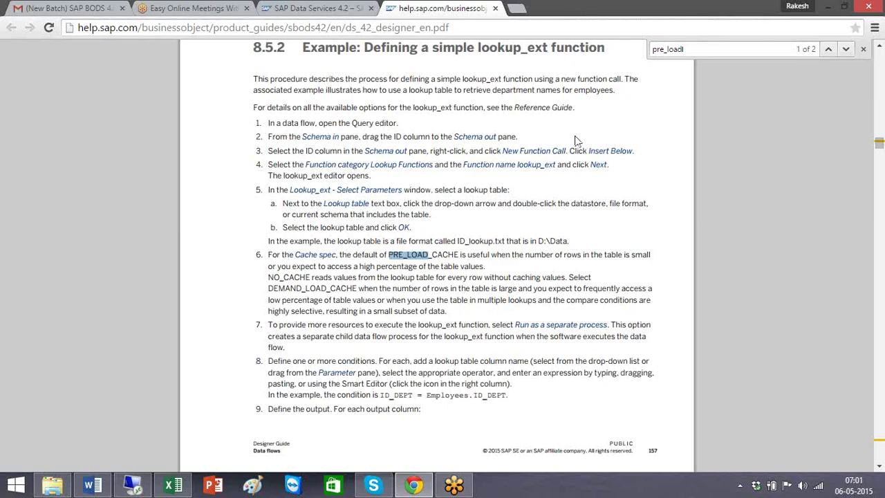
# Step: Search the guide for 'Pre_load Command' (0 matches), then open File Explorer from the desktop
pyautogui.write('lCommands')
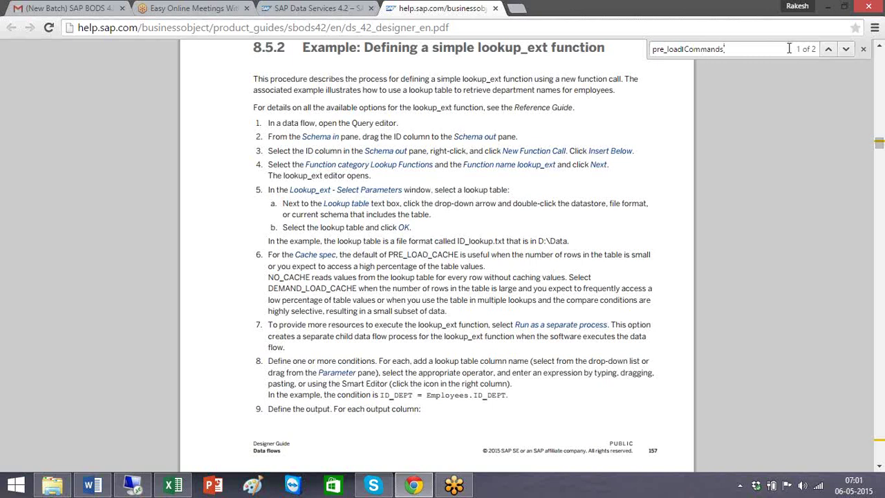
pyautogui.click(846, 49)
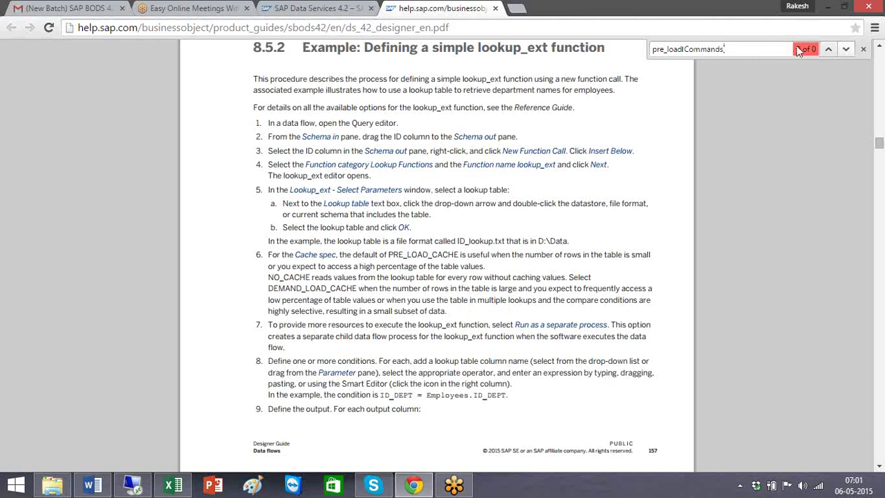
pyautogui.press('BackSpace')
pyautogui.press('BackSpace')
pyautogui.press('BackSpace')
pyautogui.press('BackSpace')
pyautogui.press('BackSpace')
pyautogui.press('BackSpace')
pyautogui.press('BackSpace')
pyautogui.press('BackSpace')
pyautogui.press('BackSpace')
pyautogui.press('BackSpace')
pyautogui.press('BackSpace')
pyautogui.press('BackSpace')
pyautogui.press('BackSpace')
pyautogui.press('BackSpace')
pyautogui.press('BackSpace')
pyautogui.press('BackSpace')
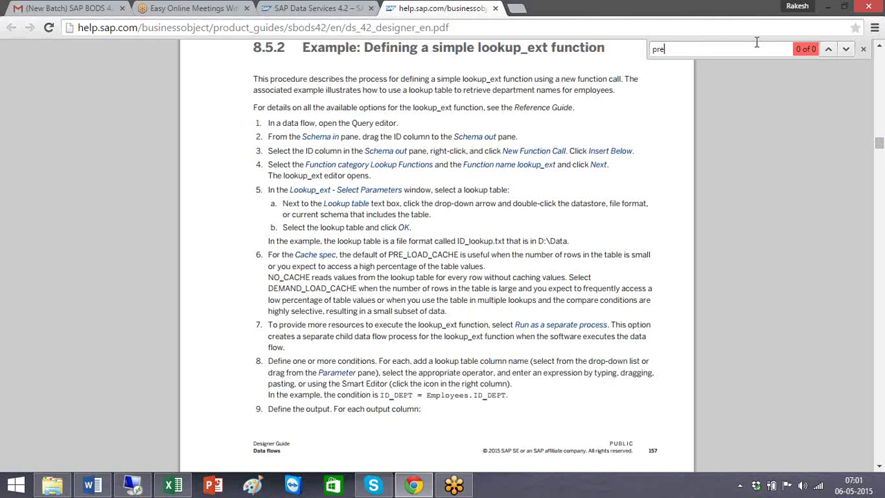
pyautogui.press('BackSpace')
pyautogui.write('Pre')
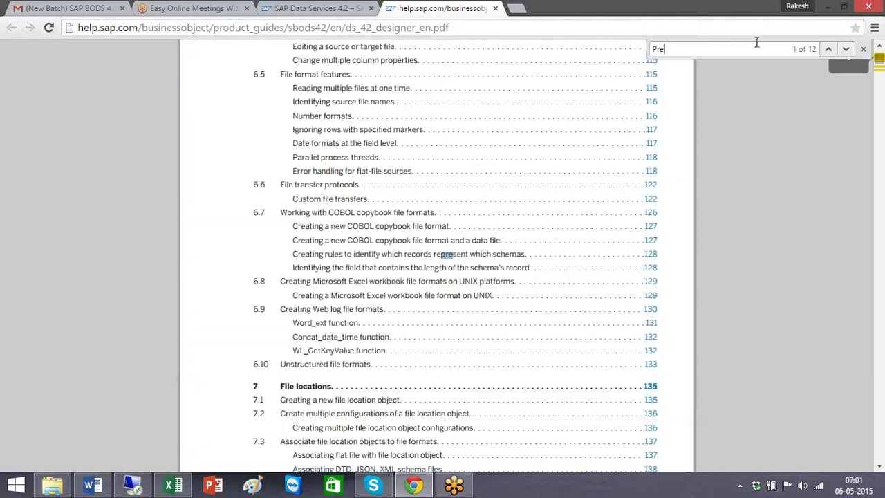
pyautogui.write('_load Commans')
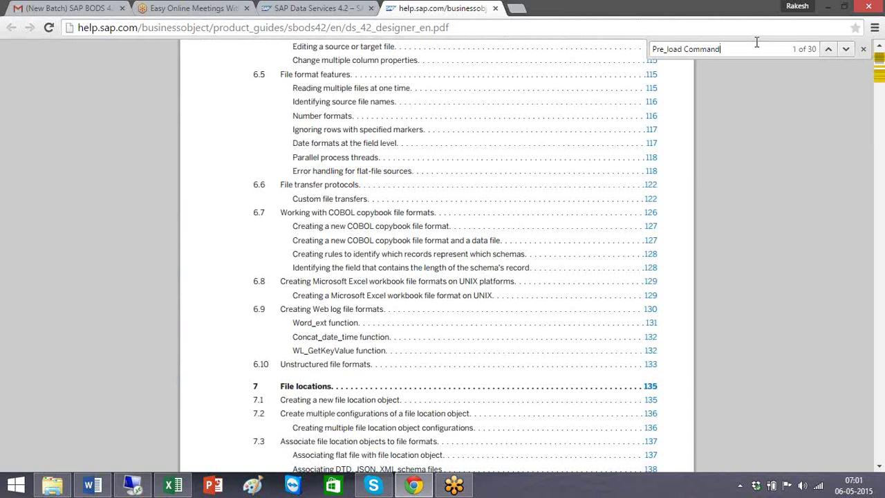
pyautogui.click(848, 50)
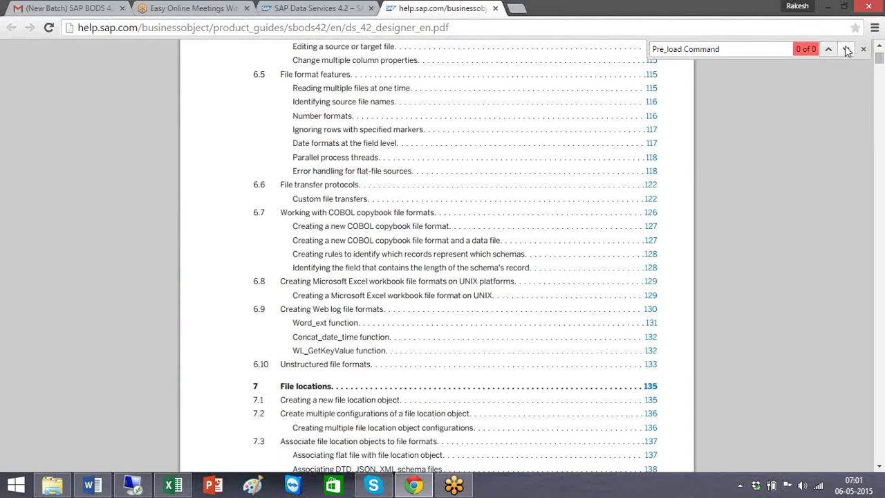
pyautogui.write('l')
pyautogui.press('super+d')
pyautogui.doubleClick(123, 254)
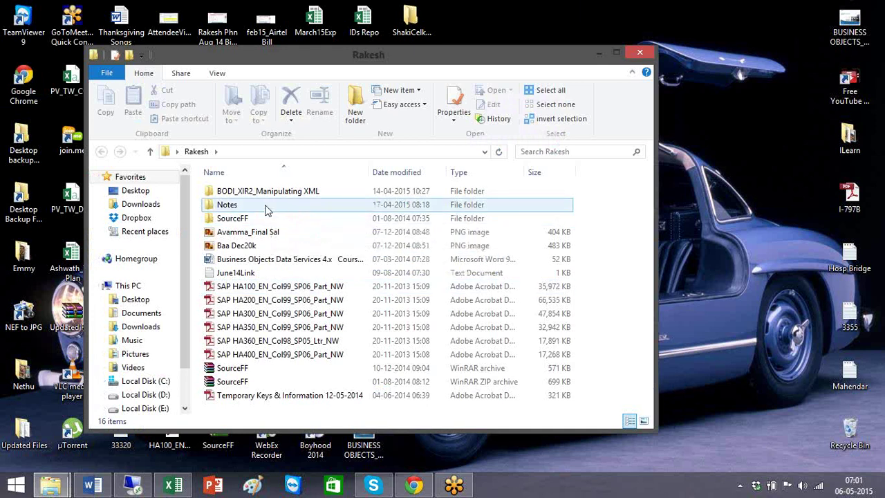
# Step: Open the Notes folder and launch xi4_ds_designer_en.pdf in Adobe Reader
pyautogui.click(240, 207)
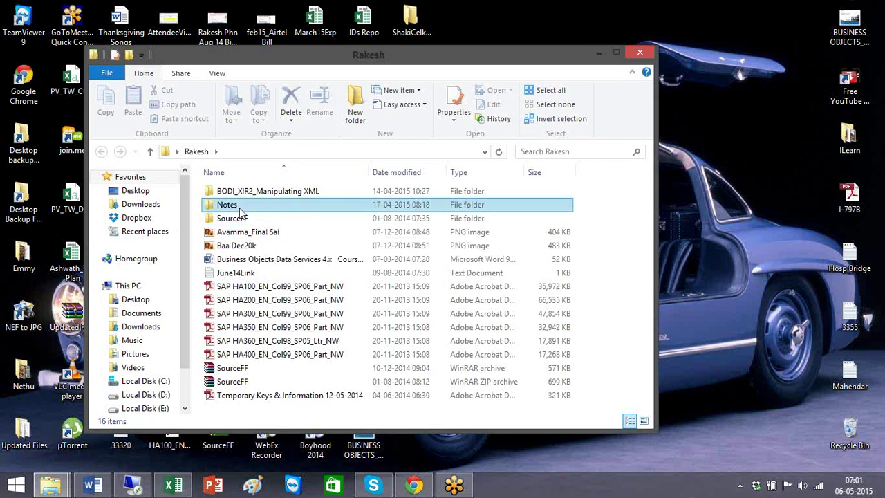
pyautogui.doubleClick(240, 208)
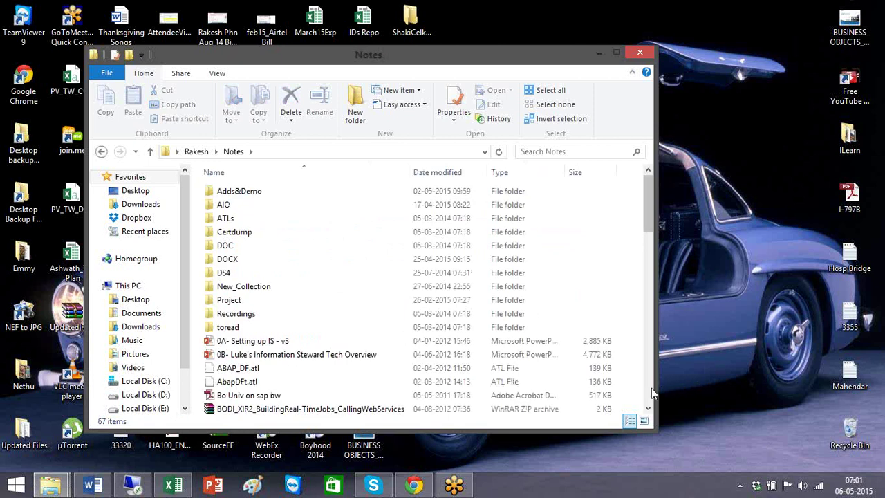
pyautogui.click(651, 392)
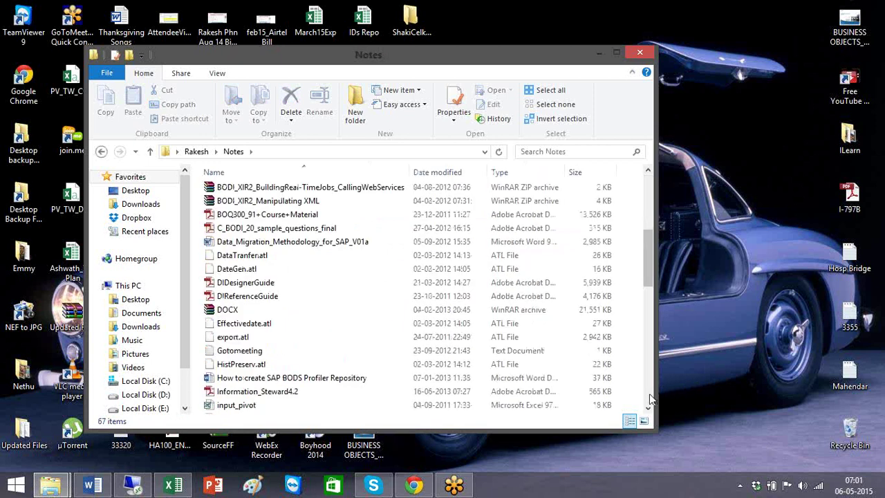
pyautogui.click(648, 394)
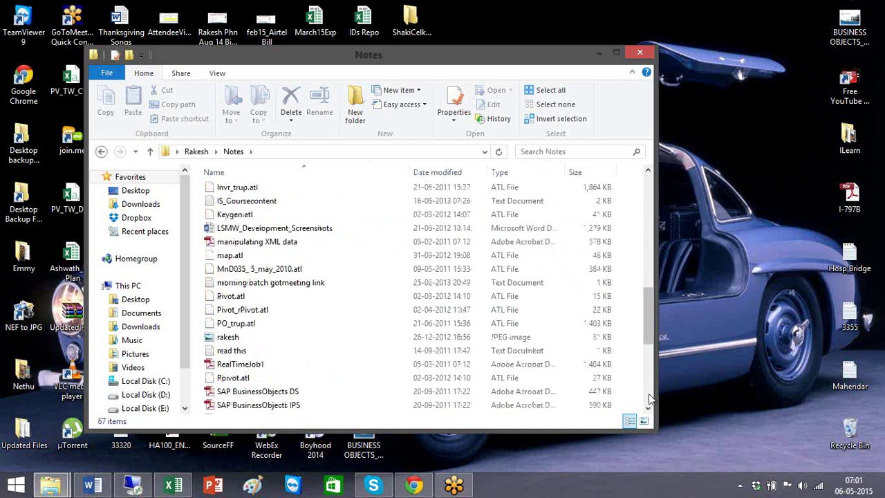
pyautogui.click(649, 393)
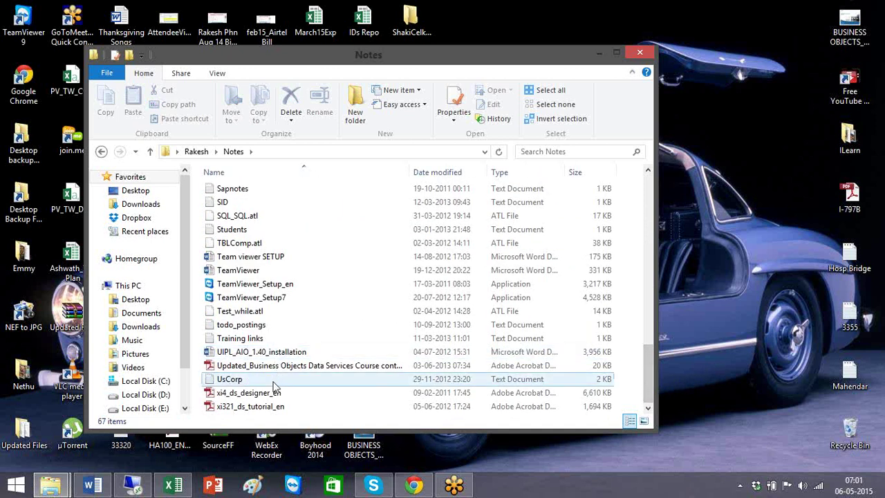
pyautogui.doubleClick(275, 392)
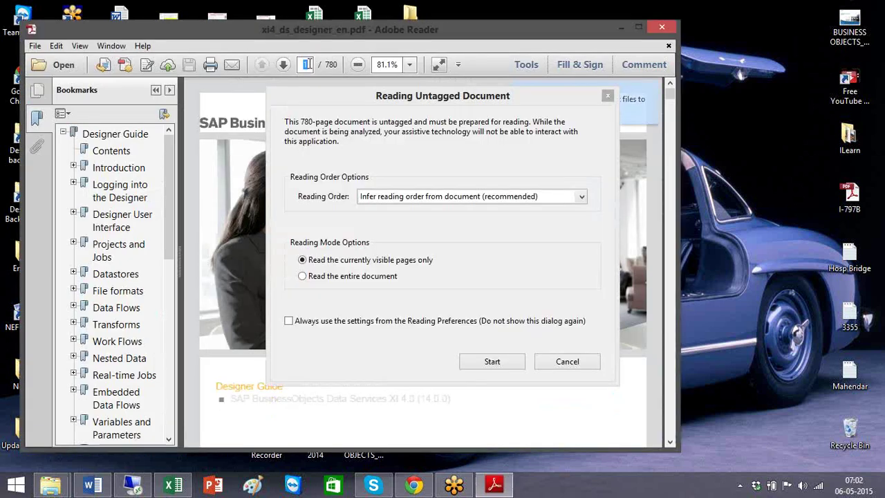
# Step: Dismiss the reading prompt, jump to page 176, and maximize Adobe Reader
pyautogui.click(567, 361)
pyautogui.click(315, 64)
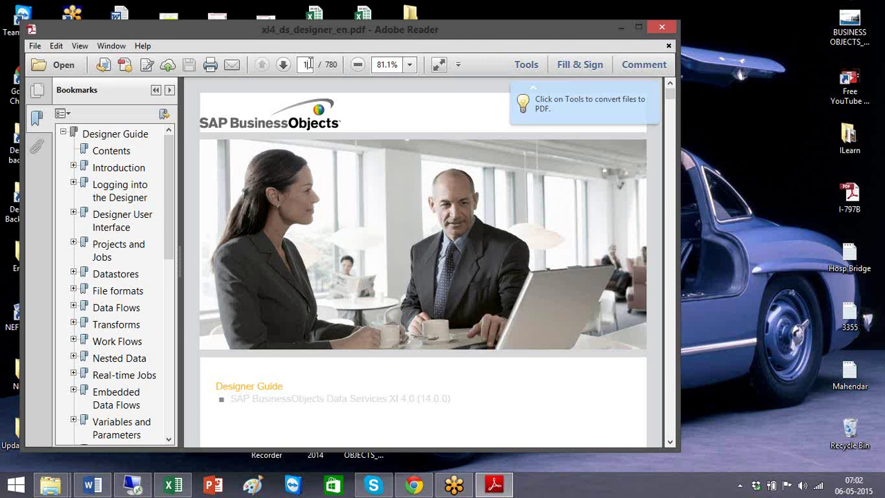
pyautogui.write('176')
pyautogui.press('Return')
pyautogui.click(641, 27)
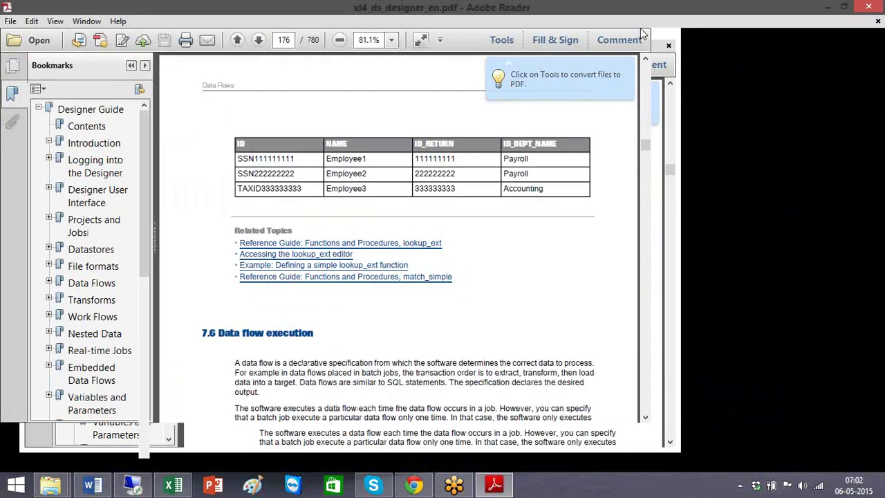
# Step: Page from 7.6 Data flow execution through the Transforms table to 8.3 Transform configurations, then close Reader
pyautogui.click(880, 333)
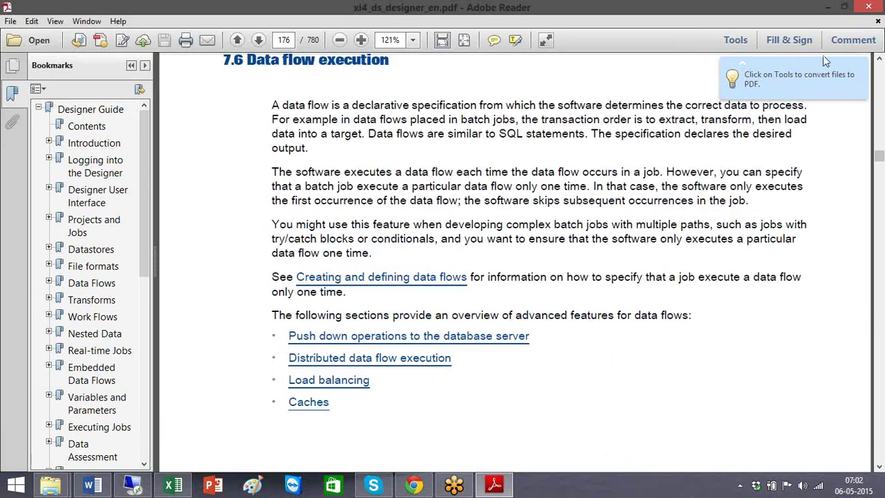
pyautogui.press('pagedown')
pyautogui.press('pagedown')
pyautogui.press('pagedown')
pyautogui.press('pagedown')
pyautogui.press('pagedown')
pyautogui.press('pagedown')
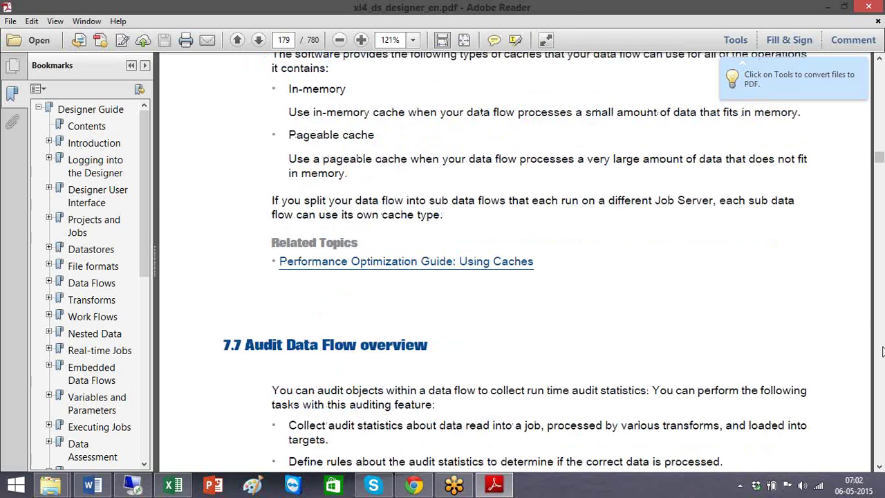
pyautogui.press('pagedown')
pyautogui.press('pagedown')
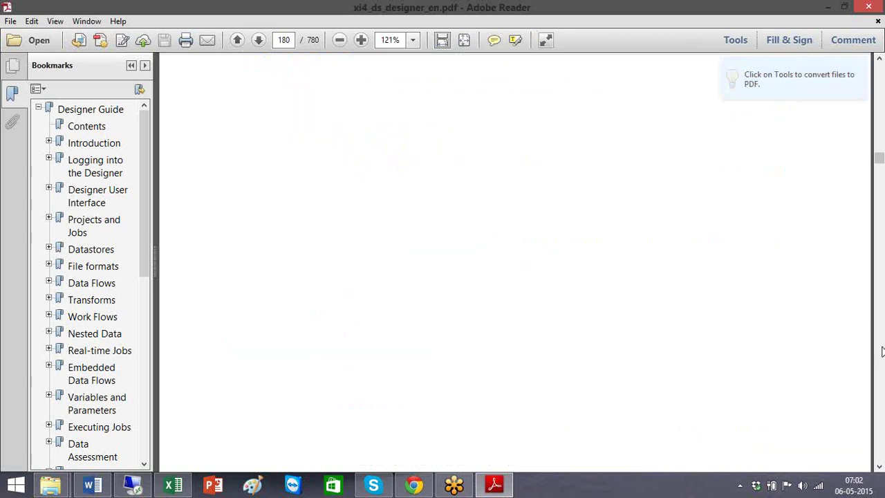
pyautogui.press('pagedown')
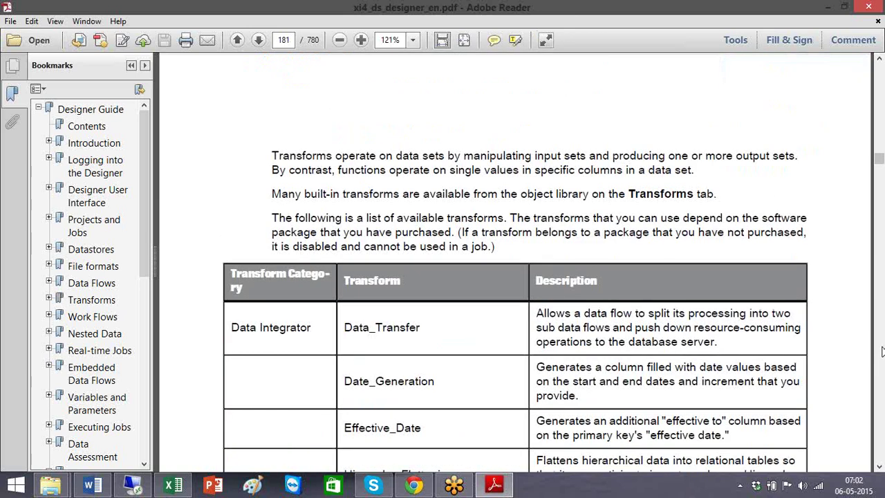
pyautogui.press('pagedown')
pyautogui.press('pagedown')
pyautogui.press('pagedown')
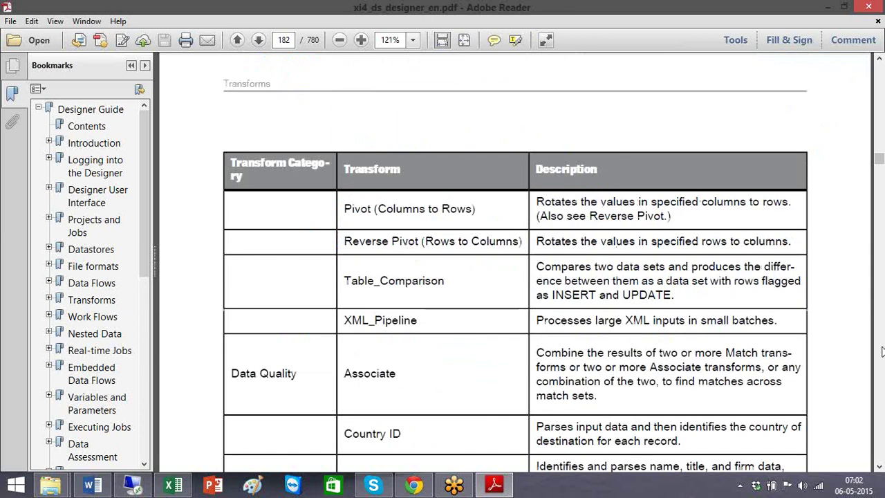
pyautogui.press('pagedown')
pyautogui.press('pagedown')
pyautogui.press('pagedown')
pyautogui.press('pagedown')
pyautogui.press('pagedown')
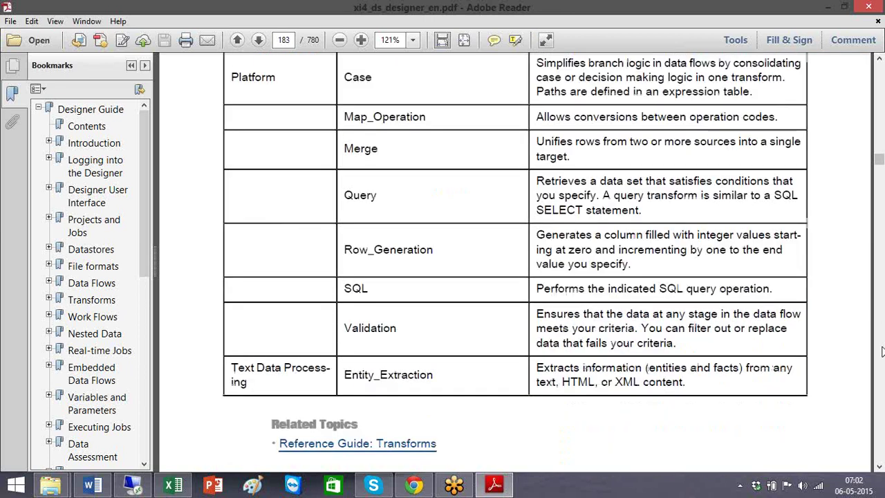
pyautogui.press('pagedown')
pyautogui.press('pagedown')
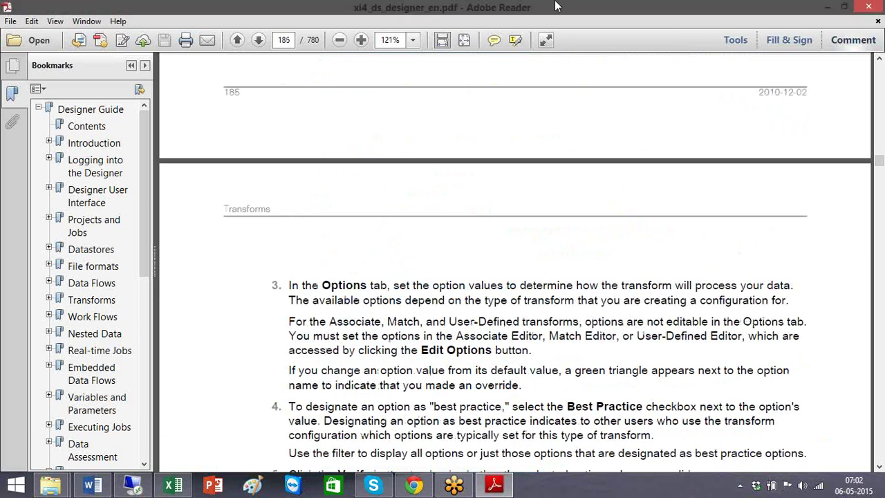
pyautogui.click(876, 5)
pyautogui.click(249, 408)
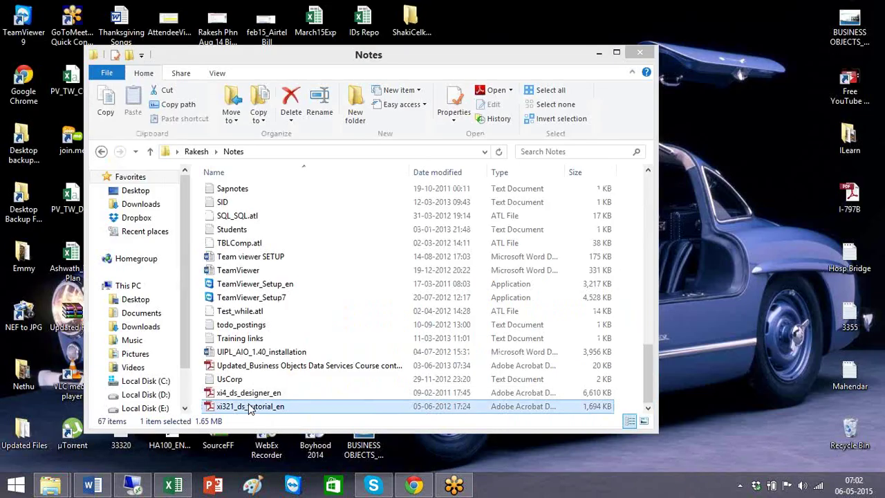
# Step: Open xi321_ds_tutorial_en, jump to page 176 to skim multiuser development, then close Reader
pyautogui.doubleClick(249, 406)
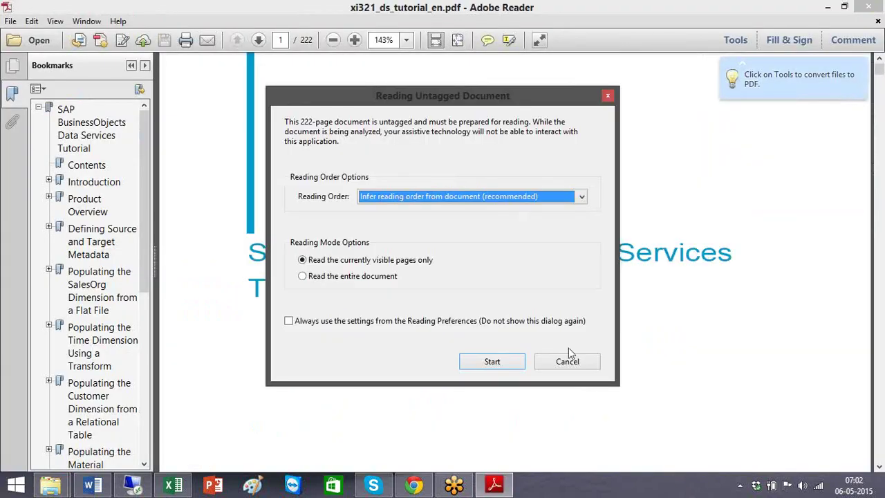
pyautogui.click(567, 361)
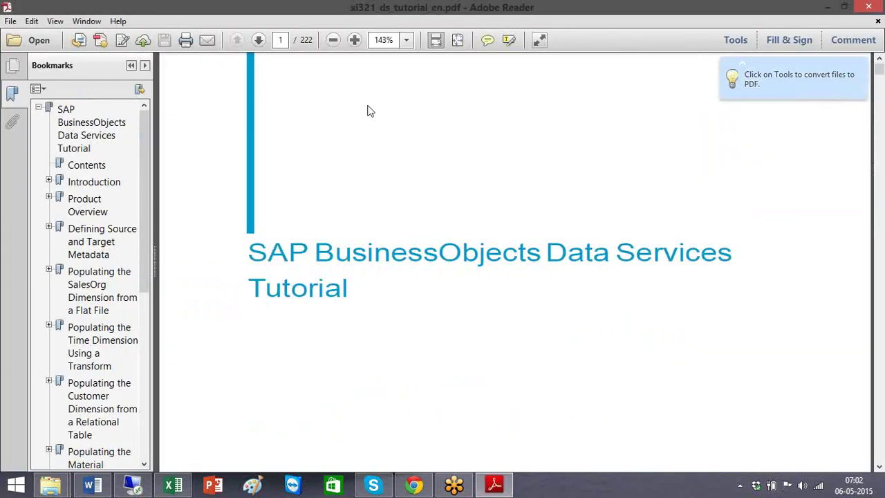
pyautogui.click(282, 40)
pyautogui.write('176')
pyautogui.press('Return')
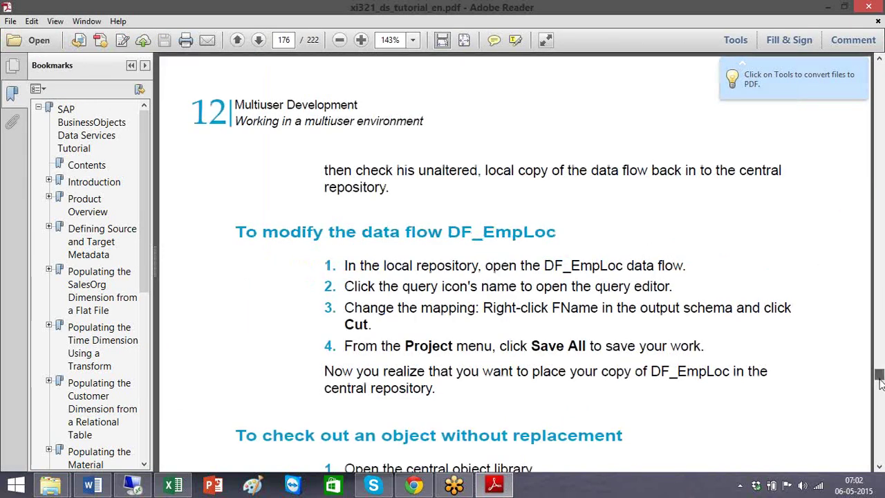
pyautogui.moveTo(880, 380)
pyautogui.mouseDown()
pyautogui.moveTo(880, 394)
pyautogui.moveTo(879, 379)
pyautogui.mouseUp()
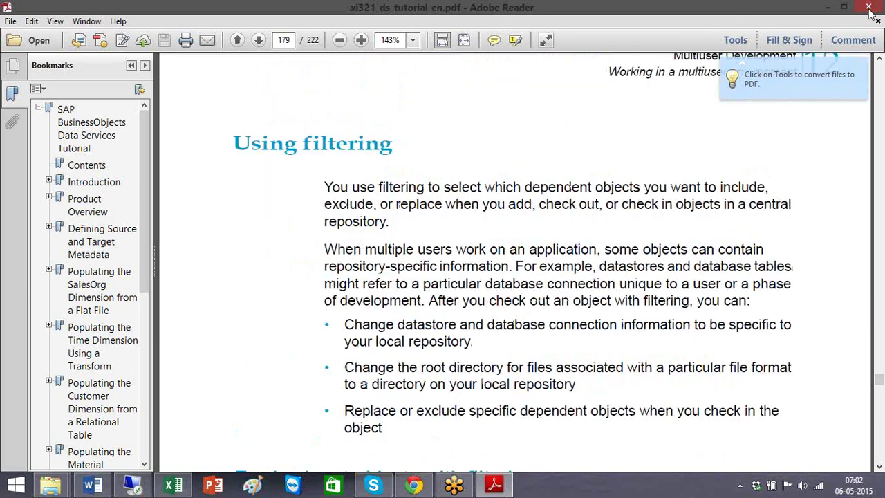
pyautogui.click(870, 12)
pyautogui.click(132, 484)
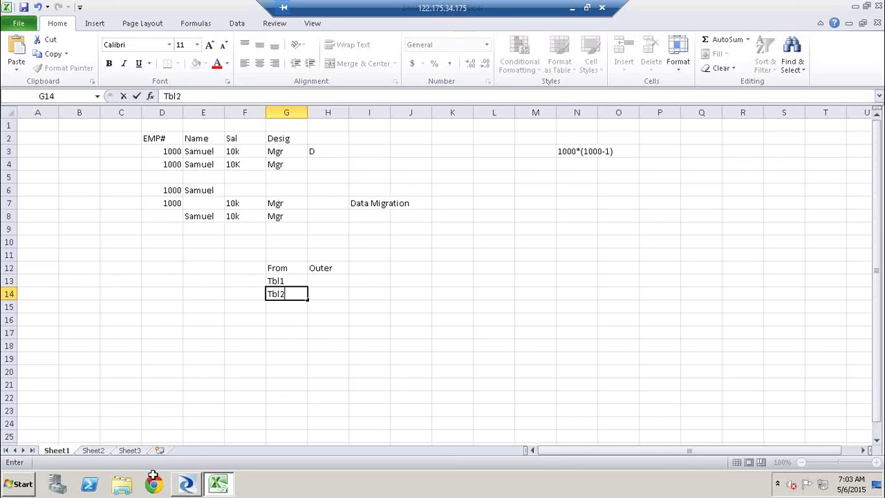
# Step: Minimize the remote Excel session and show Chrome's SAP Data Services 4.2 guide list
pyautogui.rightClick(155, 482)
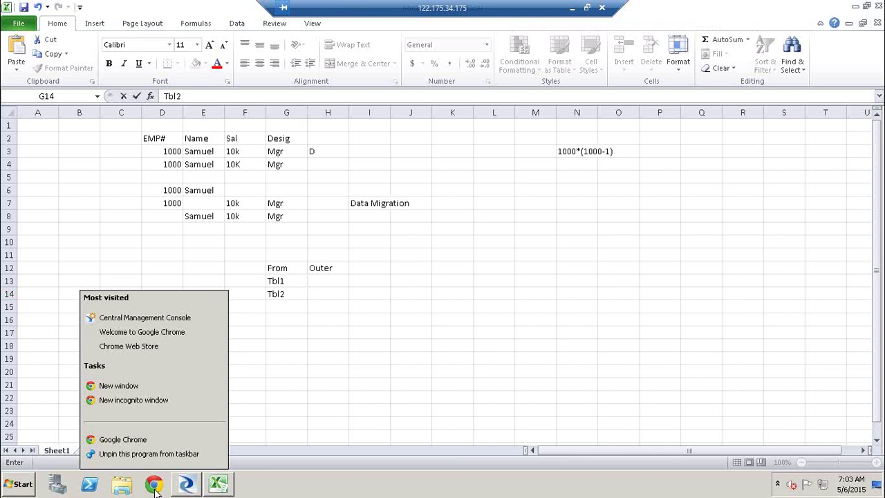
pyautogui.click(567, 8)
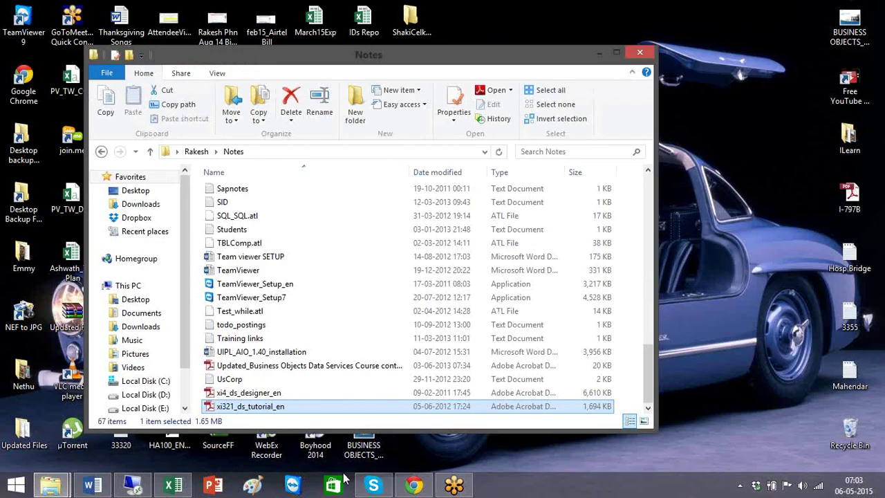
pyautogui.click(414, 486)
pyautogui.click(299, 13)
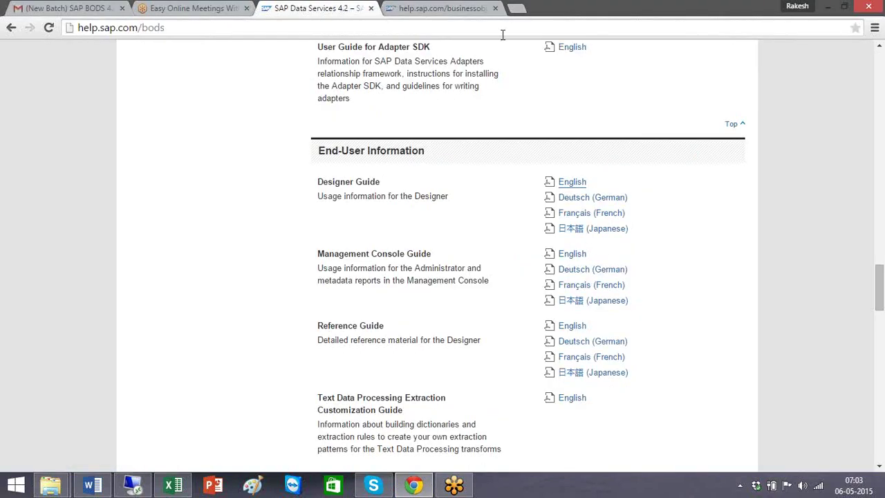
pyautogui.click(455, 7)
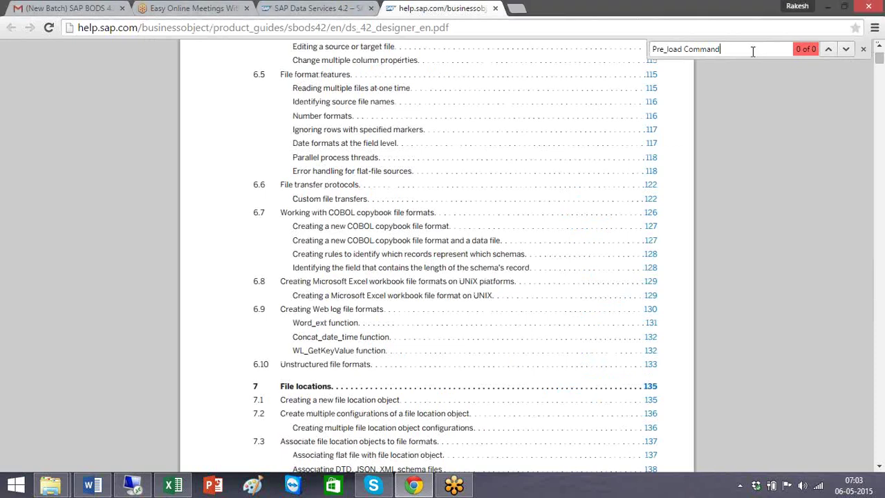
pyautogui.moveTo(751, 53); pyautogui.dragTo(541, 43)
pyautogui.write('pos')
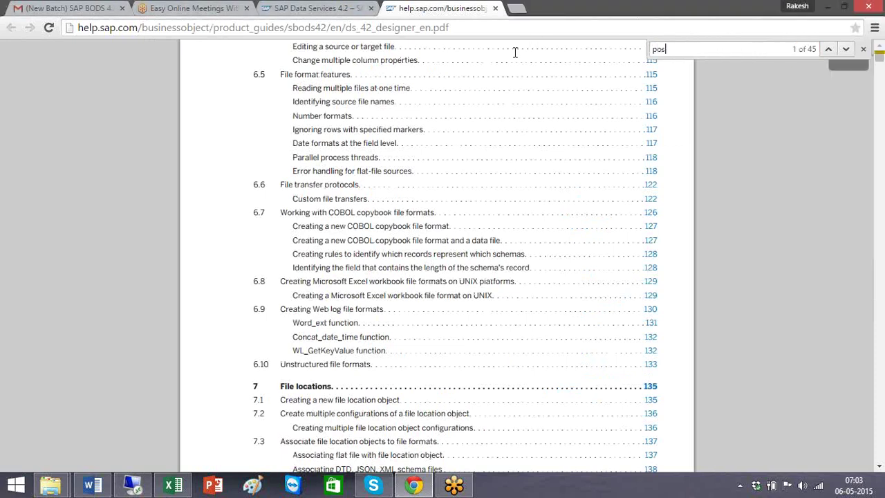
pyautogui.write('t_load')
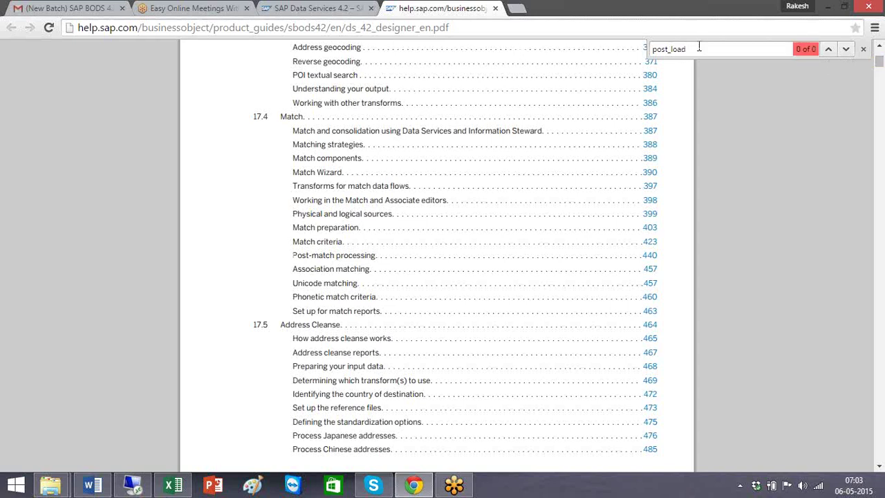
pyautogui.press('BackSpace')
pyautogui.press('BackSpace')
pyautogui.press('BackSpace')
pyautogui.press('BackSpace')
pyautogui.press('BackSpace')
pyautogui.press('BackSpace')
pyautogui.press('BackSpace')
pyautogui.press('BackSpace')
pyautogui.press('BackSpace')
pyautogui.write('tar')
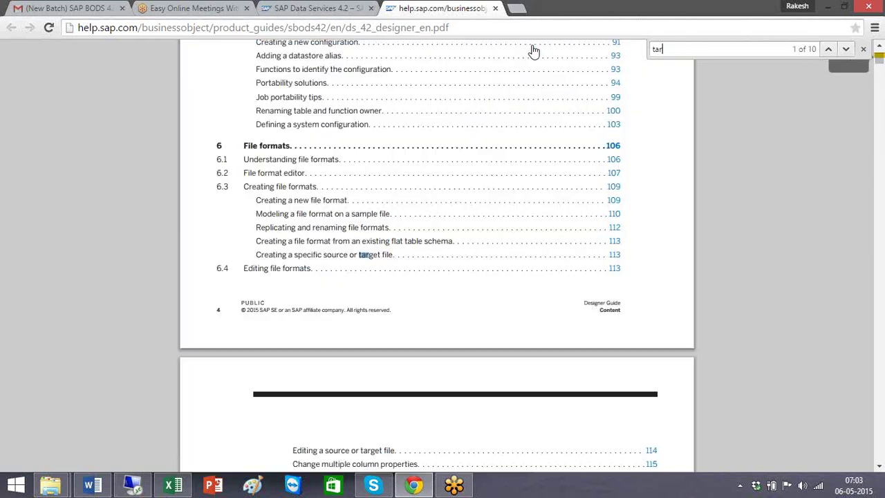
pyautogui.write('get table options')
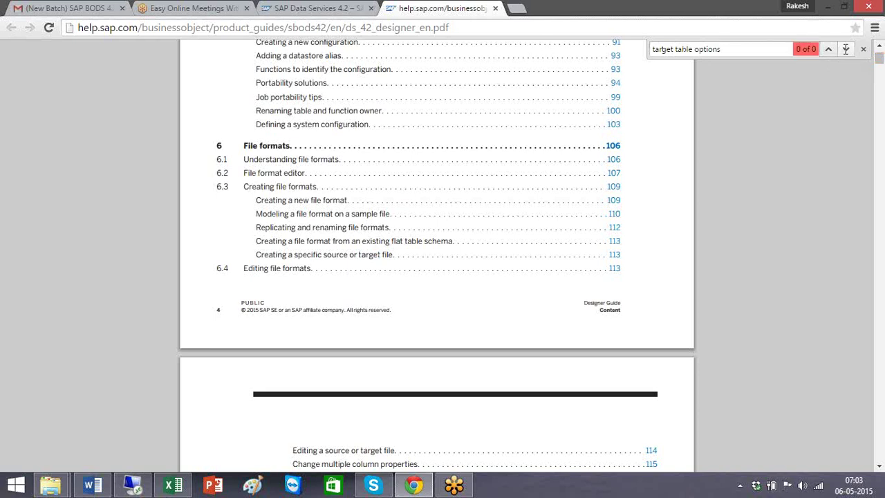
pyautogui.click(299, 6)
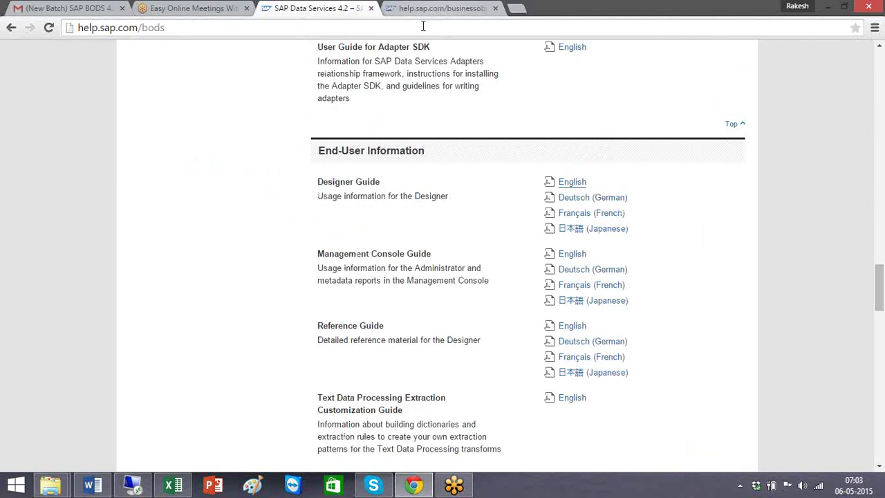
# Step: Google 'SAP BODS target table options'
pyautogui.click(423, 27)
pyautogui.write('google')
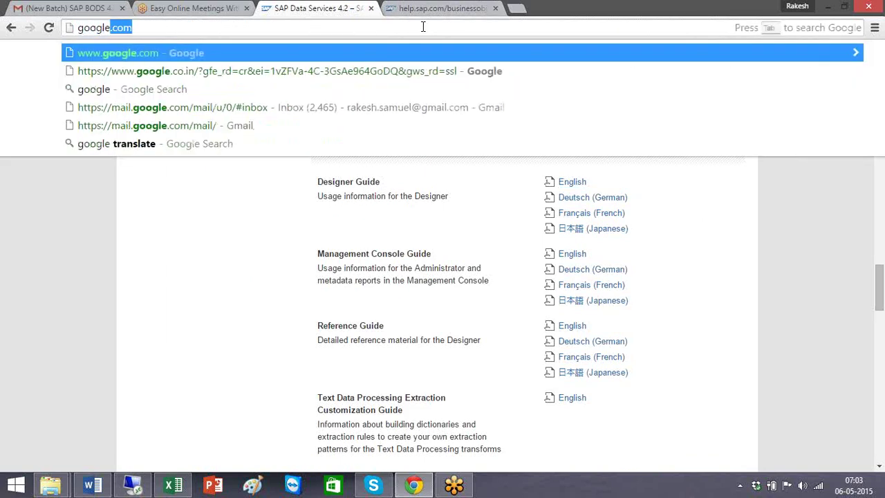
pyautogui.press('Return')
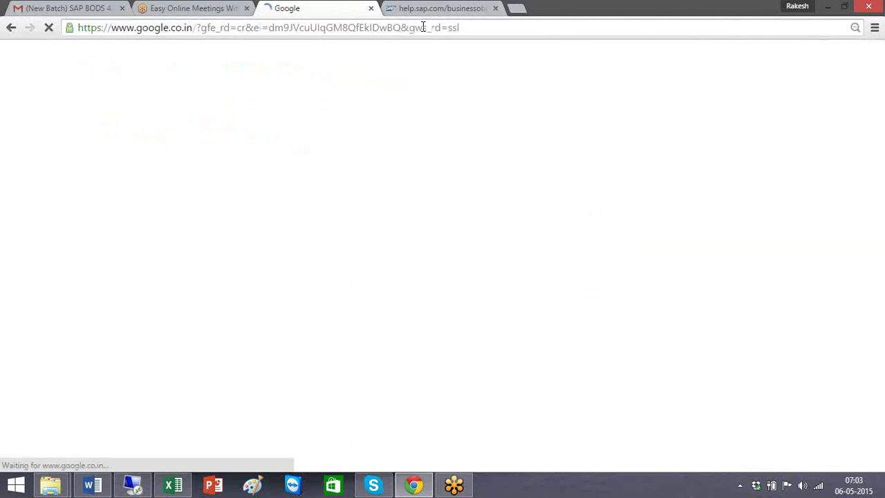
pyautogui.write('SAP BODS ')
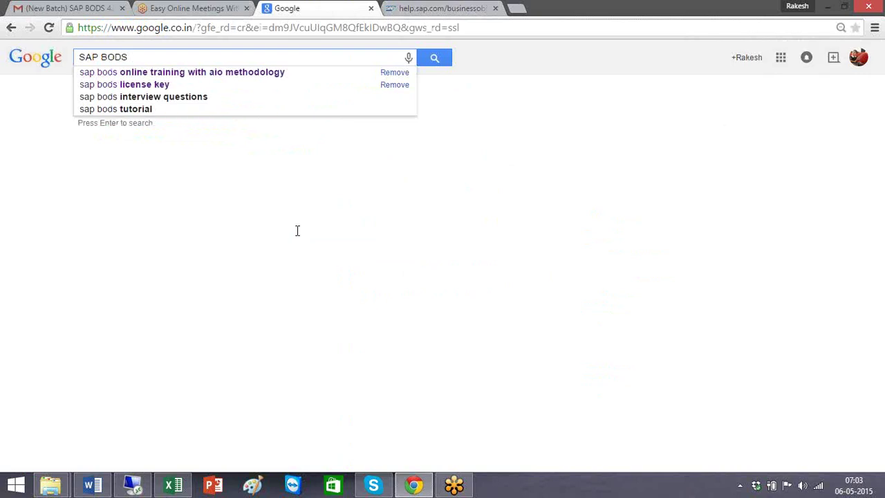
pyautogui.write('Target table')
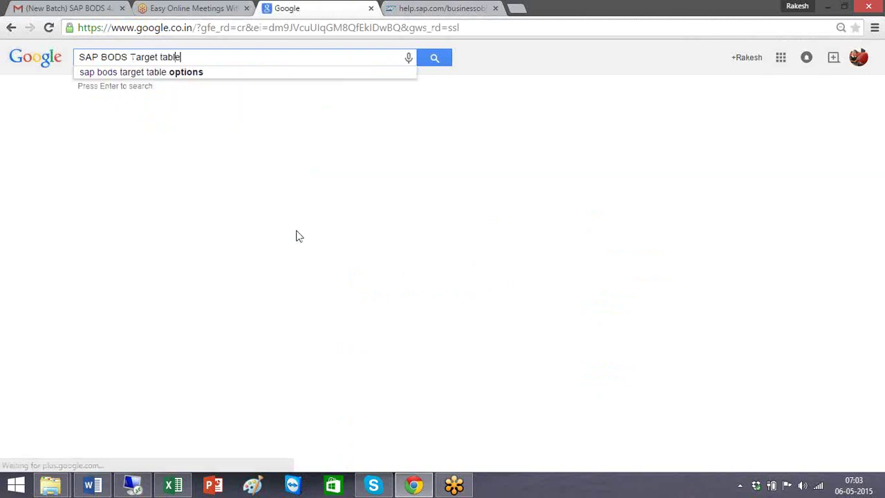
pyautogui.press('Down')
pyautogui.press('Return')
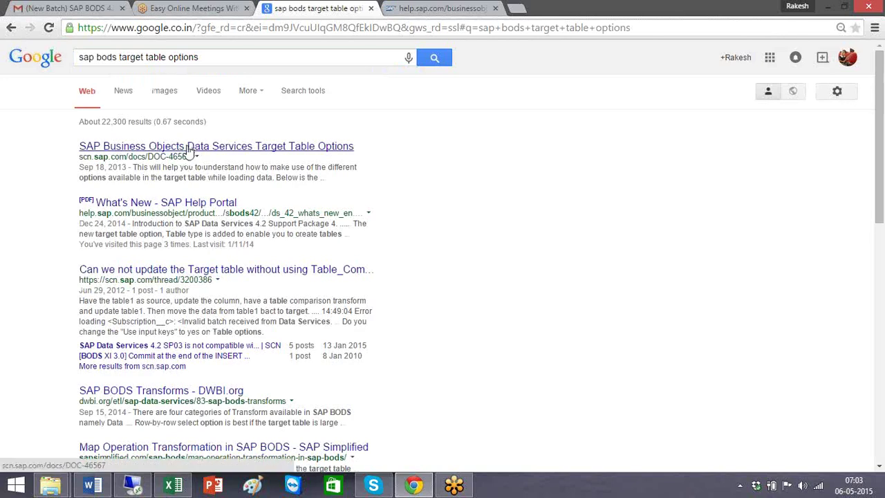
# Step: Open the What's New guide in a new tab, search it for target table options, then return to the remote session
pyautogui.rightClick(181, 202)
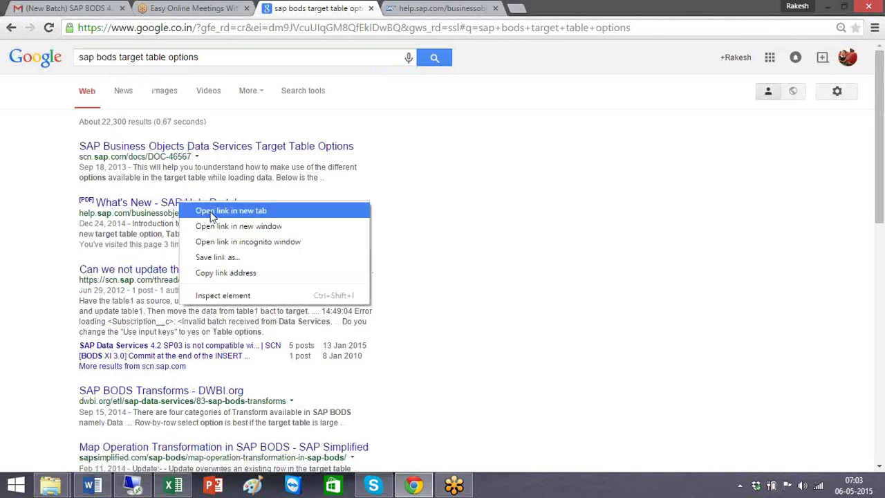
pyautogui.click(213, 211)
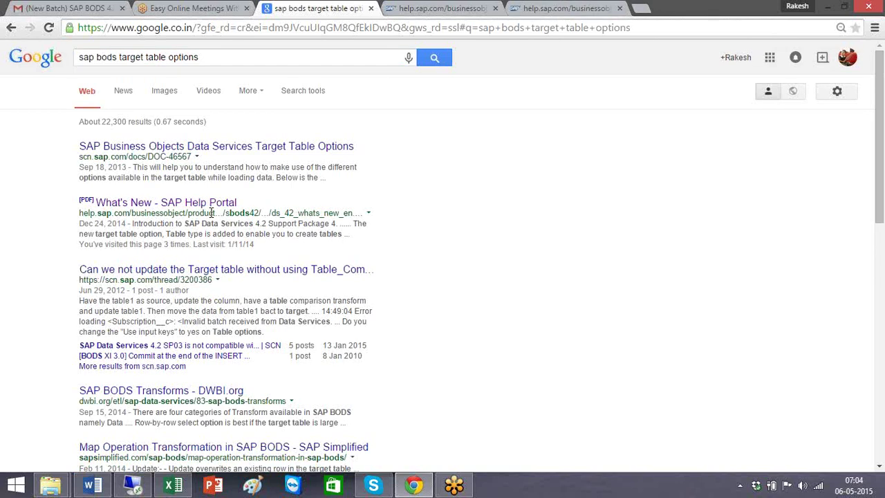
pyautogui.click(566, 8)
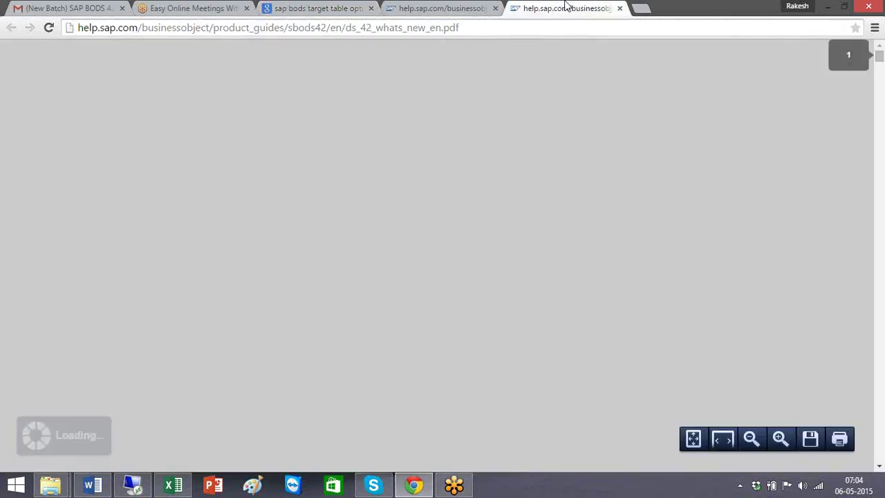
pyautogui.hotkey('ctrl', 'f')
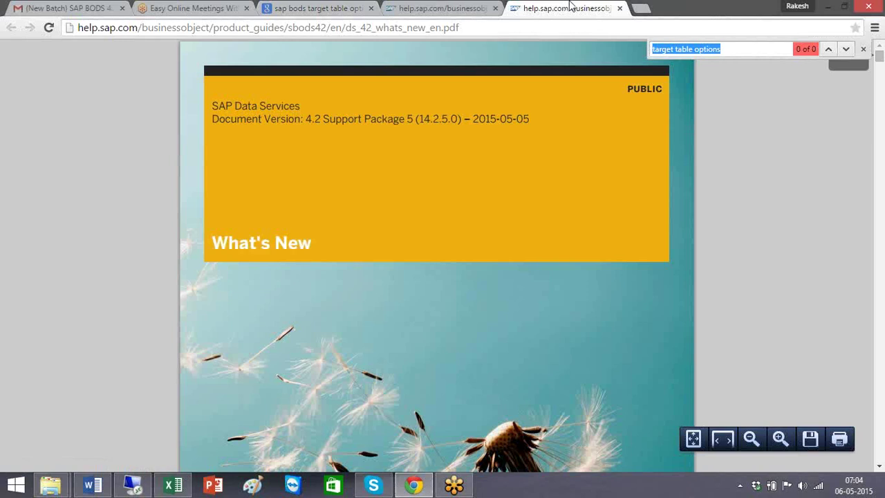
pyautogui.click(762, 45)
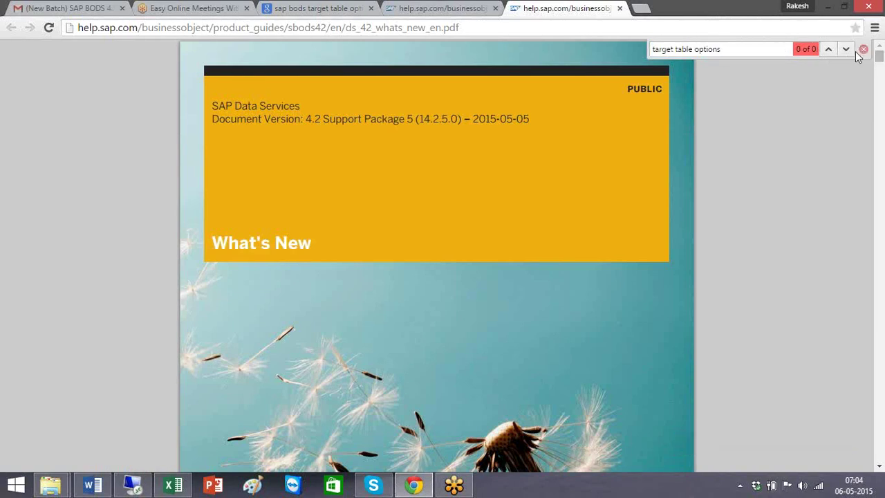
pyautogui.moveTo(757, 50); pyautogui.dragTo(528, 40)
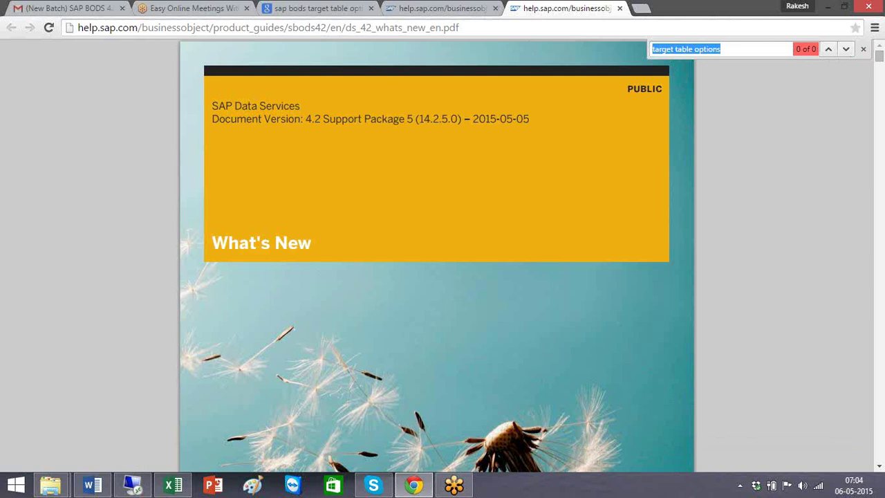
pyautogui.click(133, 486)
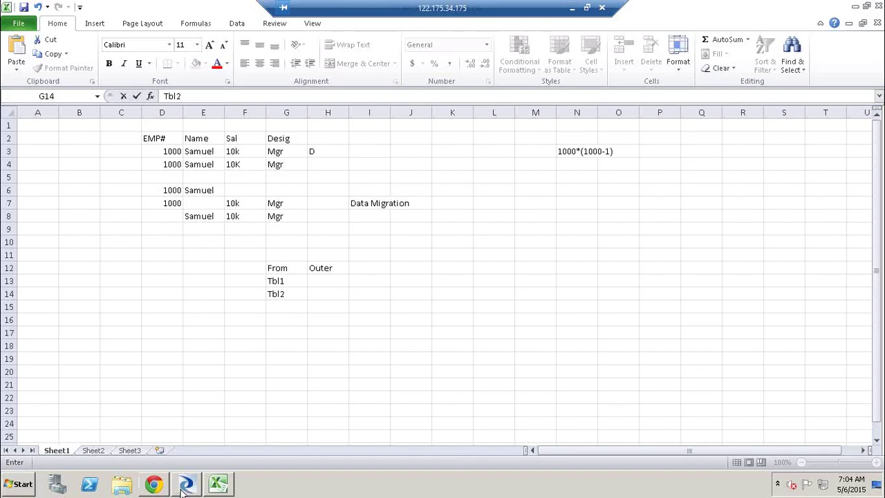
# Step: Return to Designer's DF_QT_DEMO data flow and open the Target_AT_DEMO table editor
pyautogui.click(186, 486)
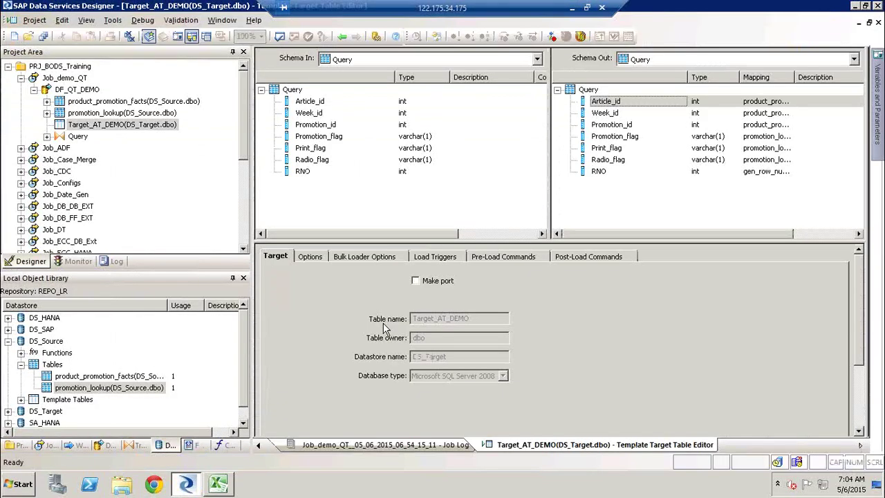
pyautogui.hotkey('alt', 'Tab')
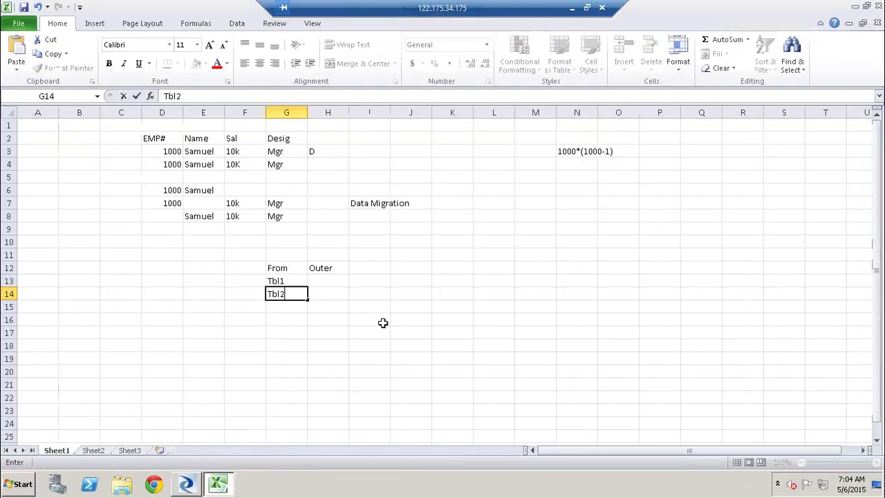
pyautogui.hotkey('alt', 'Tab')
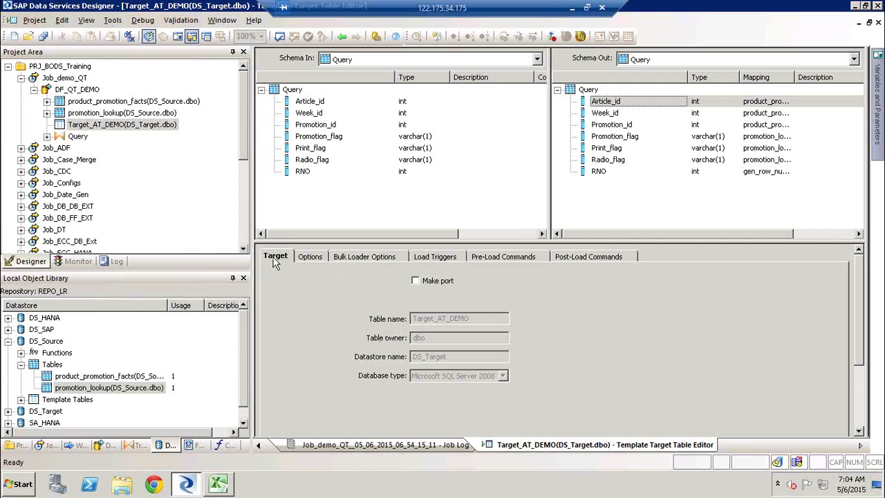
pyautogui.click(343, 36)
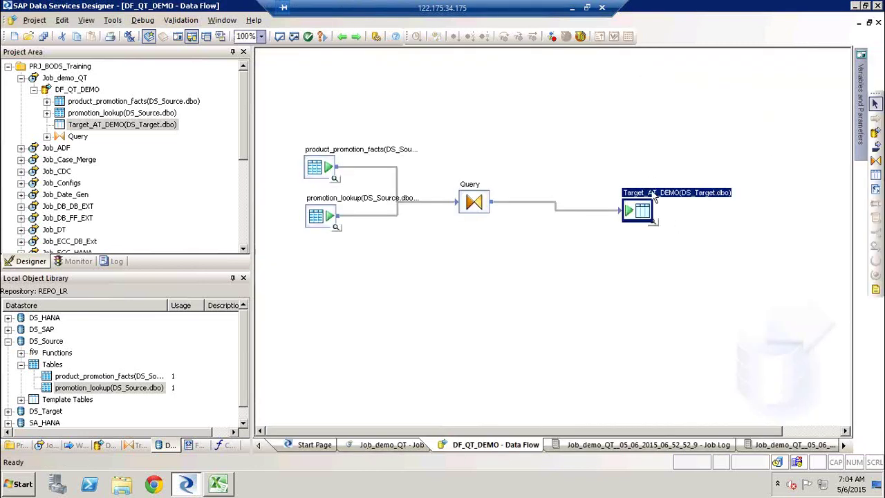
pyautogui.doubleClick(660, 199)
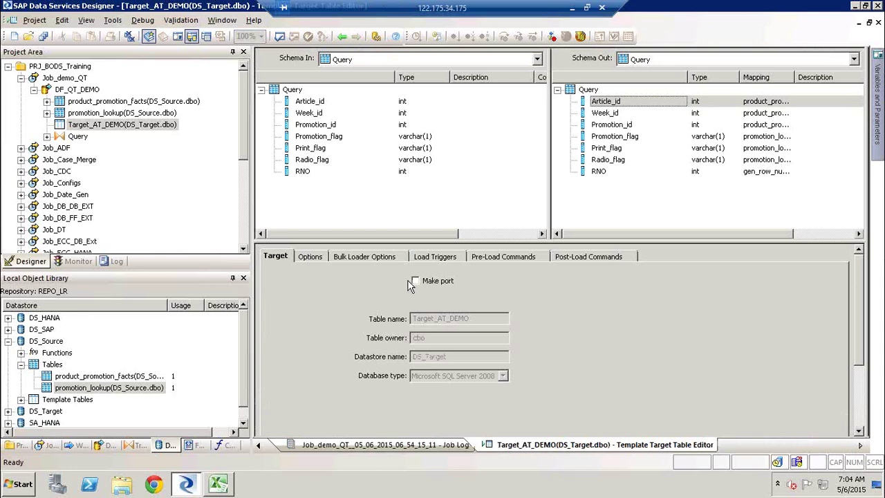
# Step: Back in the data flow, select the sources, Query and target, then reopen Target_AT_DEMO
pyautogui.click(343, 36)
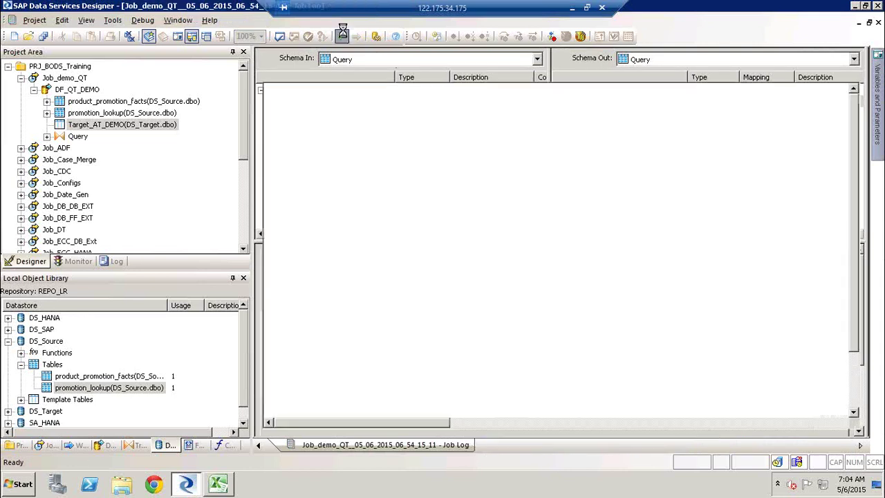
pyautogui.click(315, 168)
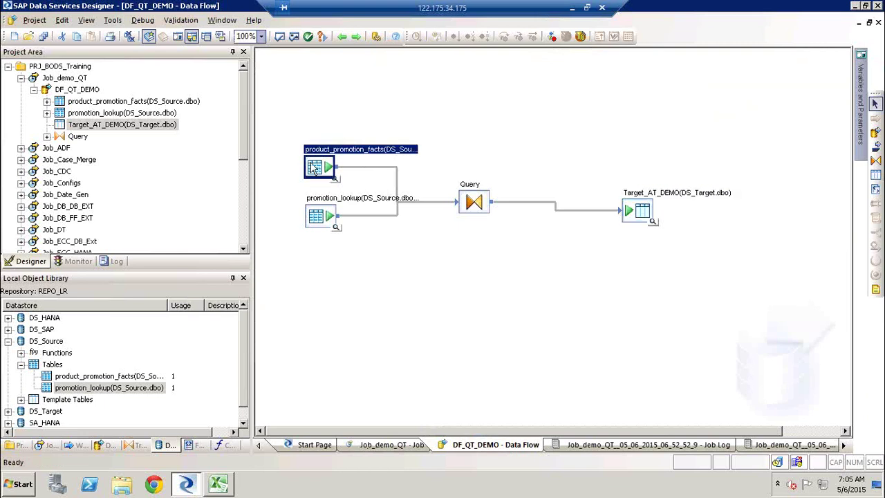
pyautogui.keyDown('ctrl'); pyautogui.click(316, 211); pyautogui.keyUp('ctrl')
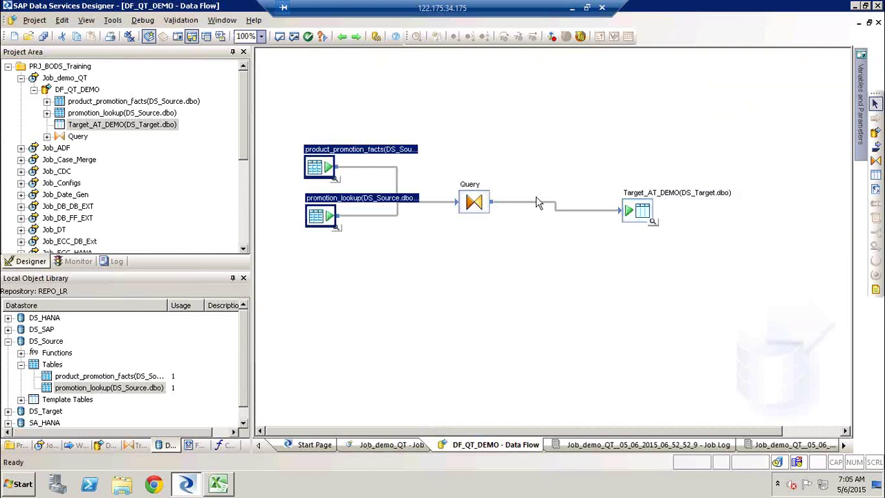
pyautogui.click(628, 214)
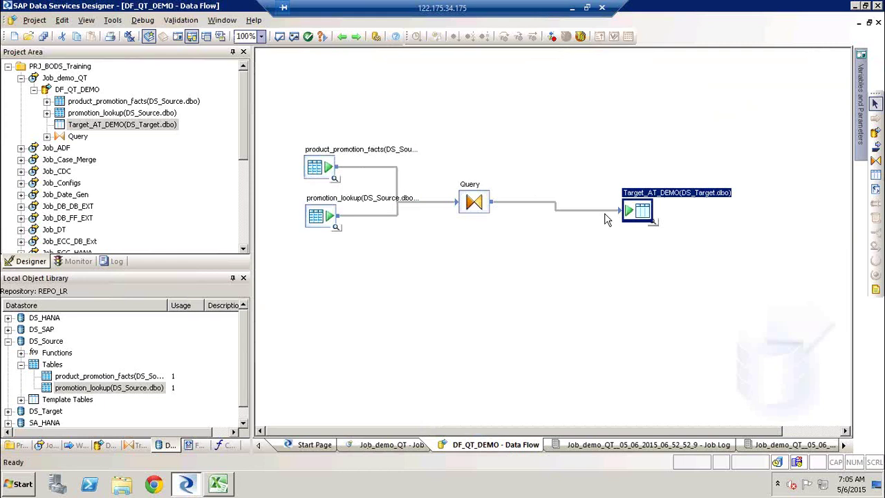
pyautogui.click(475, 206)
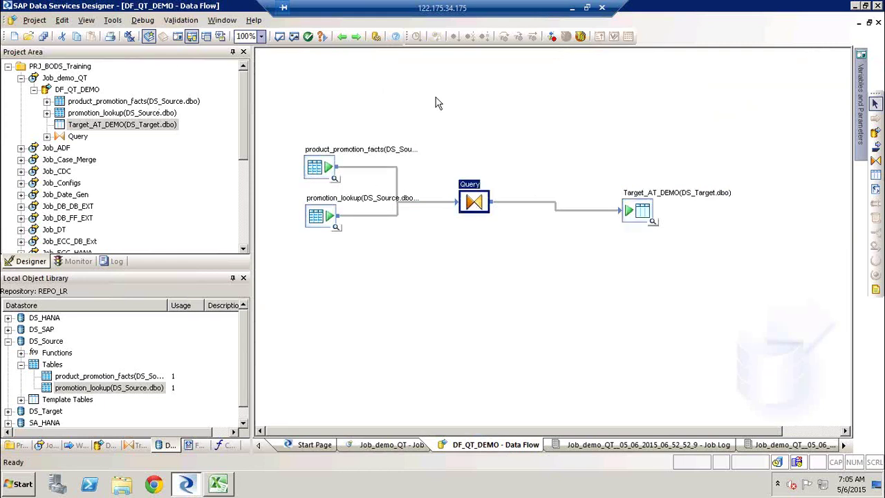
pyautogui.doubleClick(654, 196)
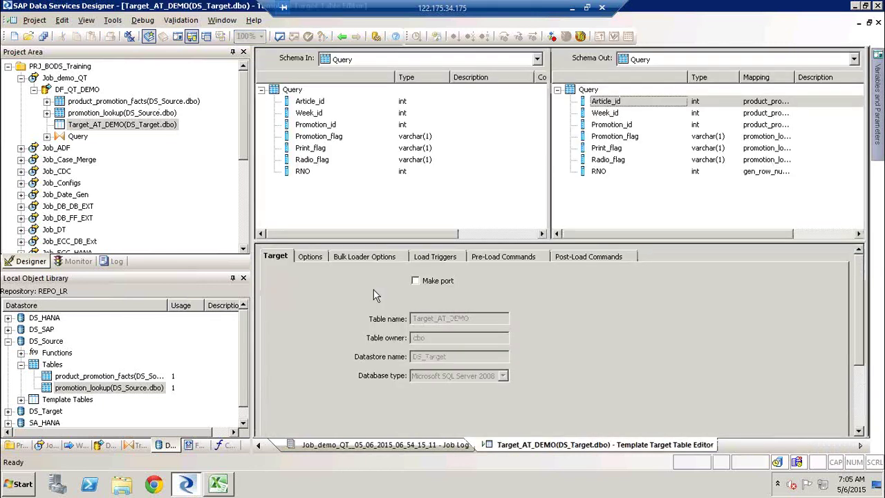
pyautogui.click(339, 36)
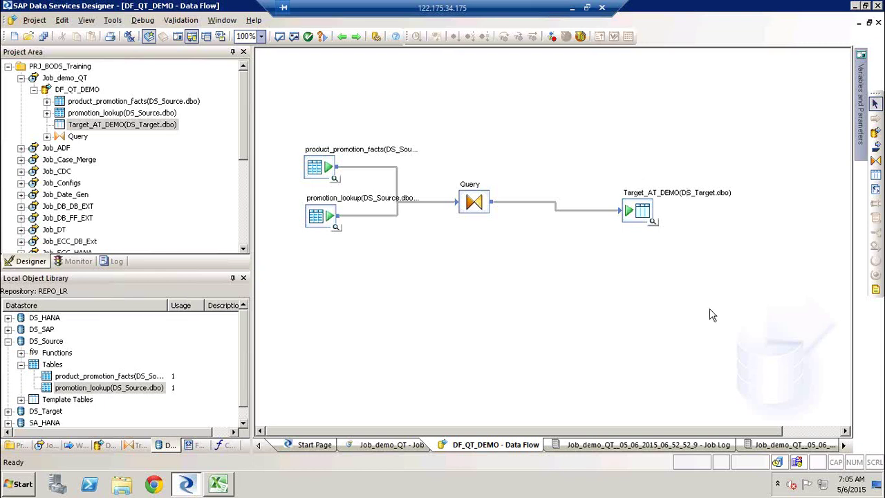
pyautogui.hotkey('alt', 'Tab')
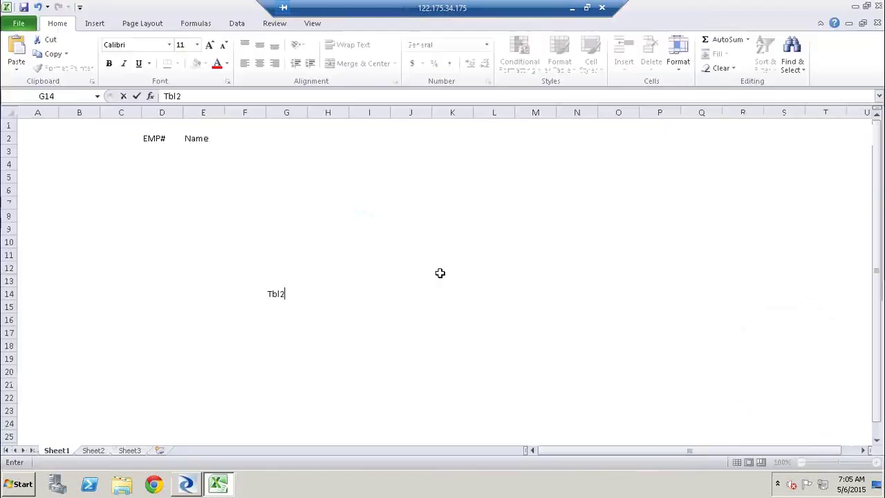
pyautogui.hotkey('alt', 'Tab')
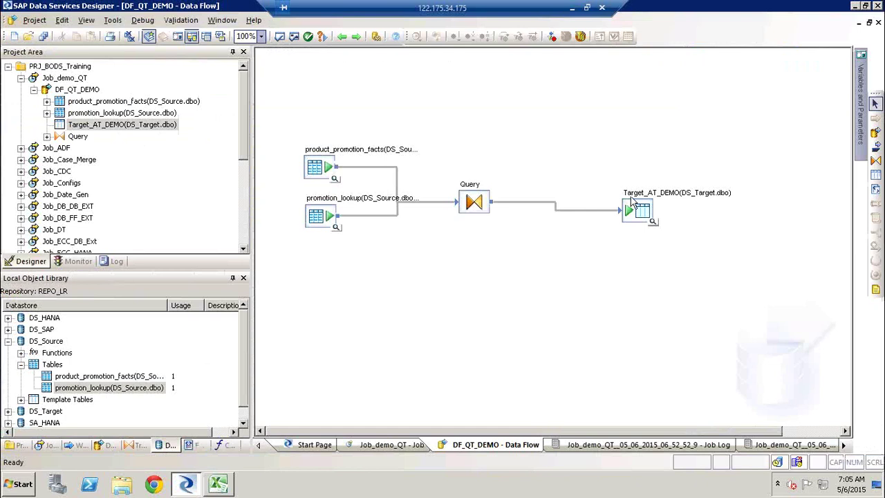
pyautogui.doubleClick(643, 205)
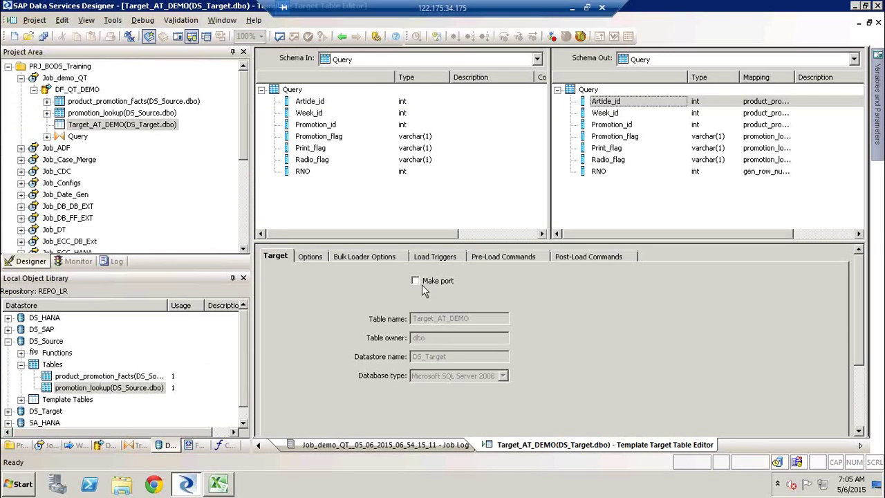
pyautogui.click(417, 280)
pyautogui.click(438, 281)
# Step: Show Target_AT_DEMO's Options, toggle 'Delete data from table before loading' back off, keep Compare by name
pyautogui.click(309, 256)
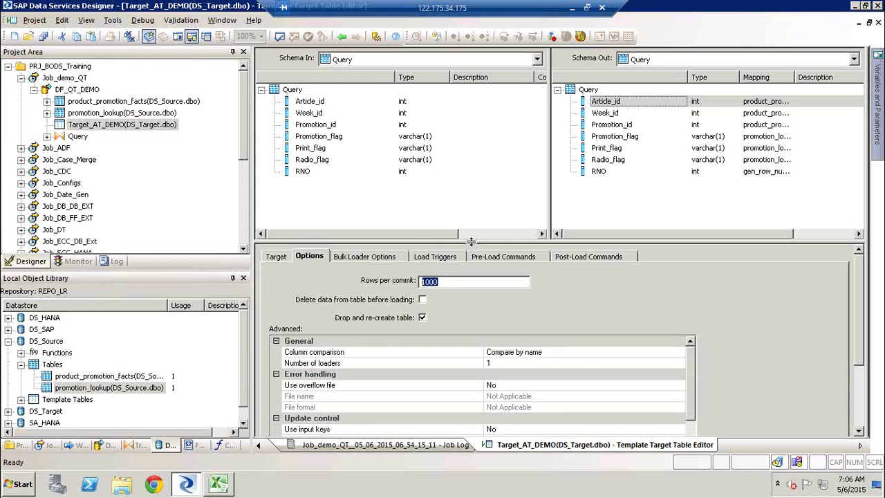
pyautogui.moveTo(470, 242); pyautogui.dragTo(460, 147)
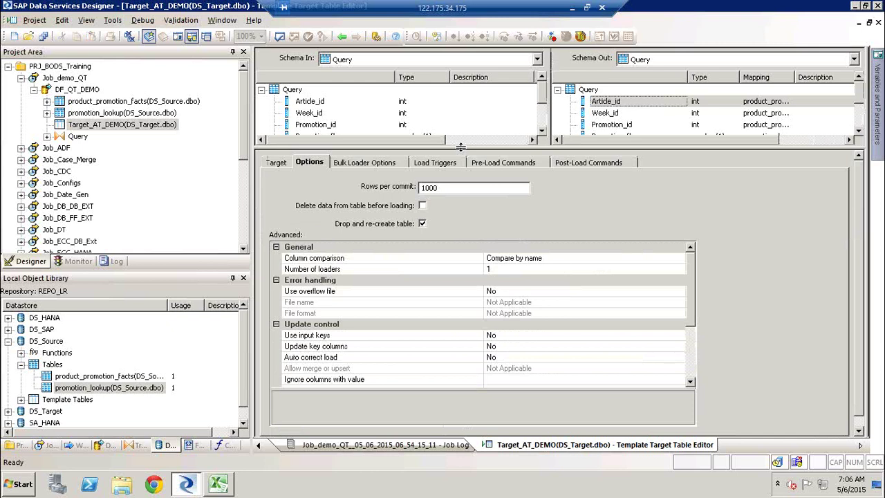
pyautogui.click(457, 186)
pyautogui.click(423, 207)
pyautogui.click(423, 206)
pyautogui.click(368, 261)
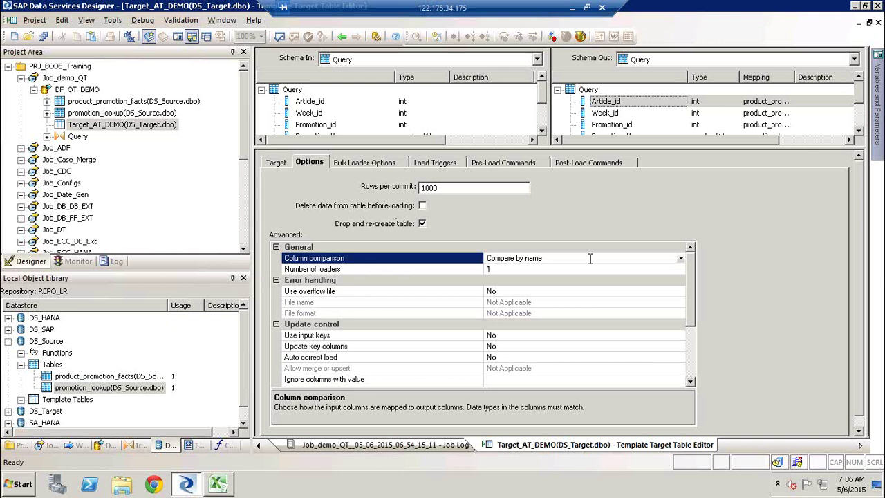
pyautogui.click(682, 258)
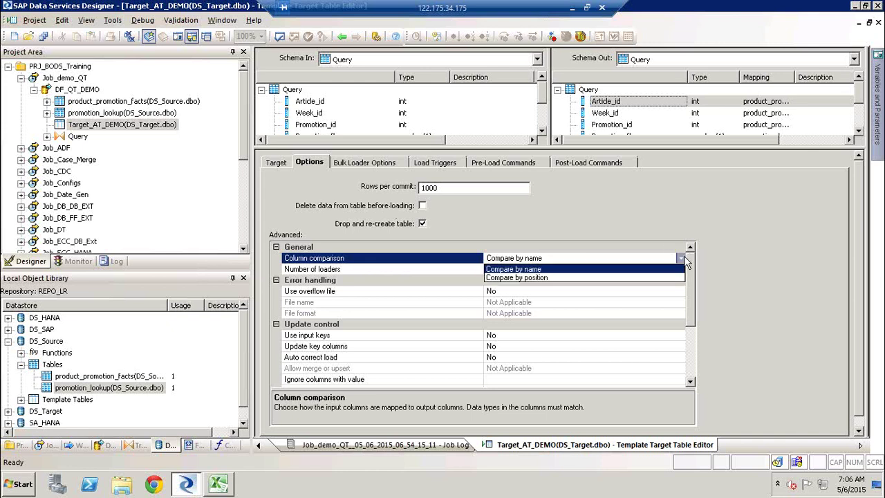
pyautogui.click(630, 226)
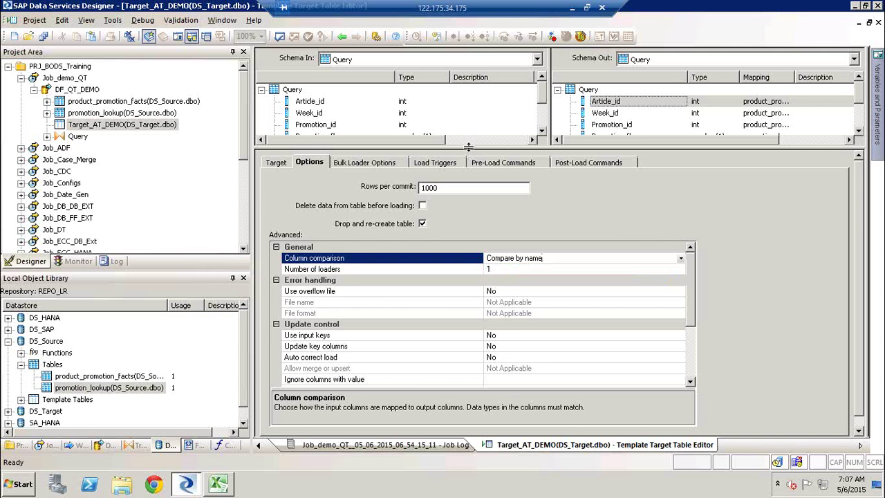
# Step: Compare Week_id and Article_id between input and output schemas, then enlarge the options grid
pyautogui.moveTo(469, 146); pyautogui.dragTo(477, 290)
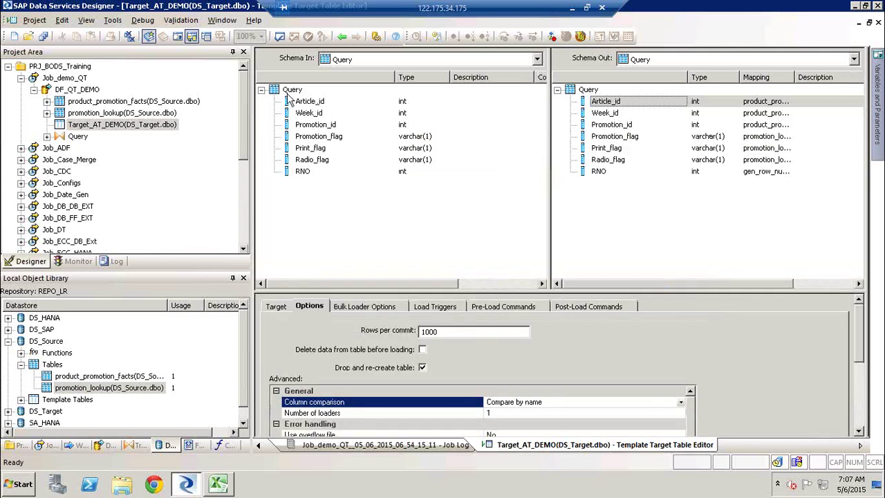
pyautogui.click(316, 112)
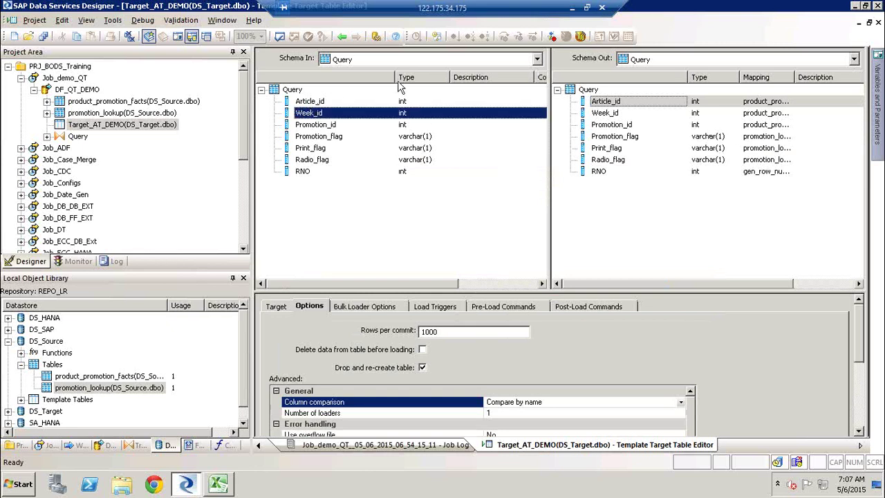
pyautogui.click(610, 114)
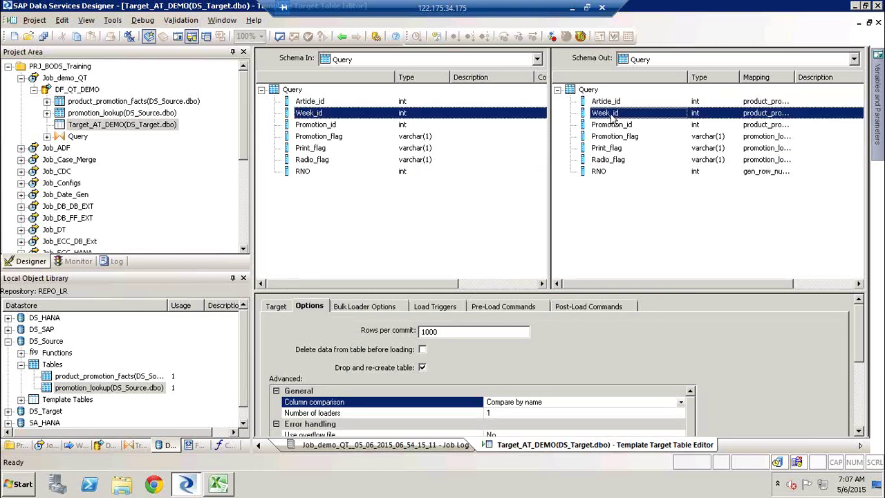
pyautogui.click(311, 101)
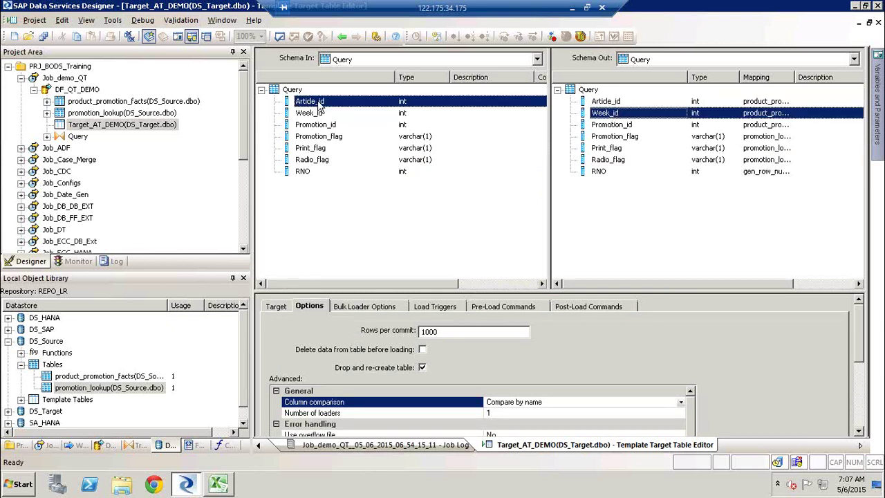
pyautogui.click(607, 103)
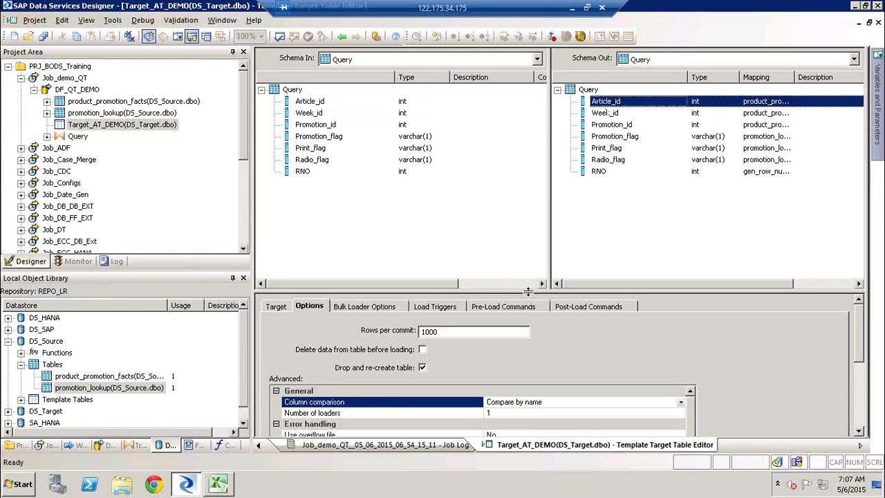
pyautogui.moveTo(528, 291); pyautogui.dragTo(511, 163)
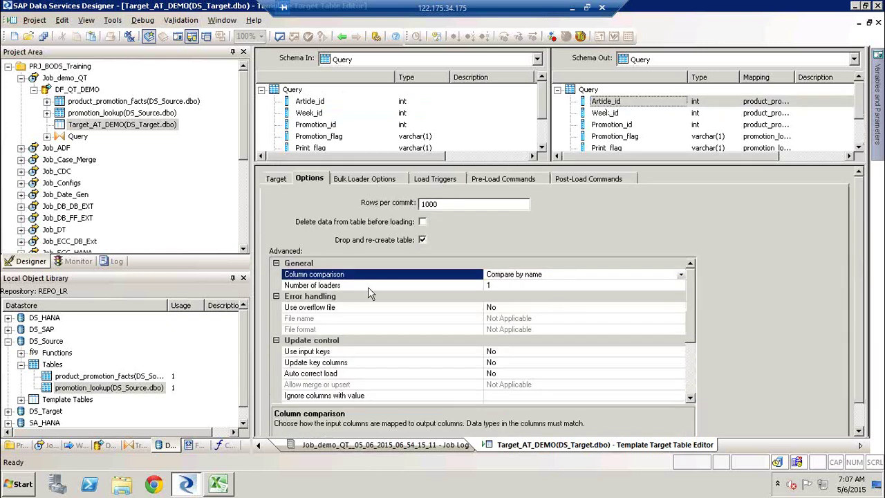
pyautogui.click(661, 285)
pyautogui.press('BackSpace')
pyautogui.write('3')
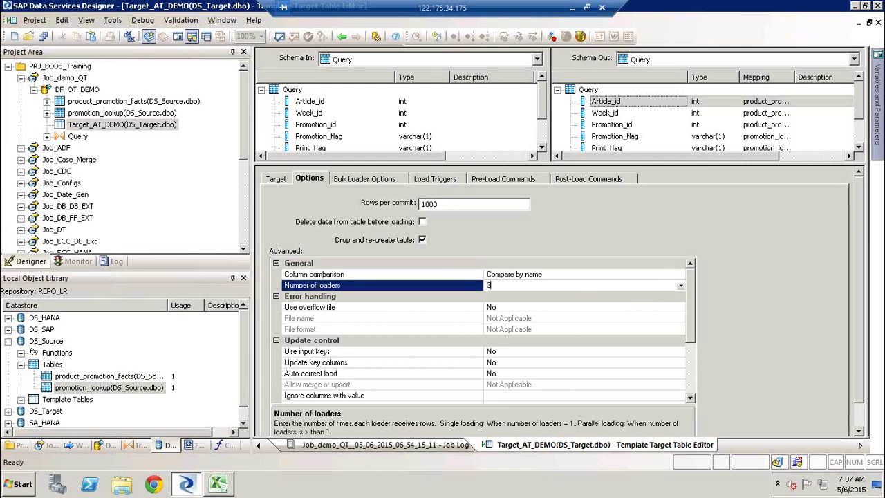
pyautogui.moveTo(589, 166); pyautogui.dragTo(606, 229)
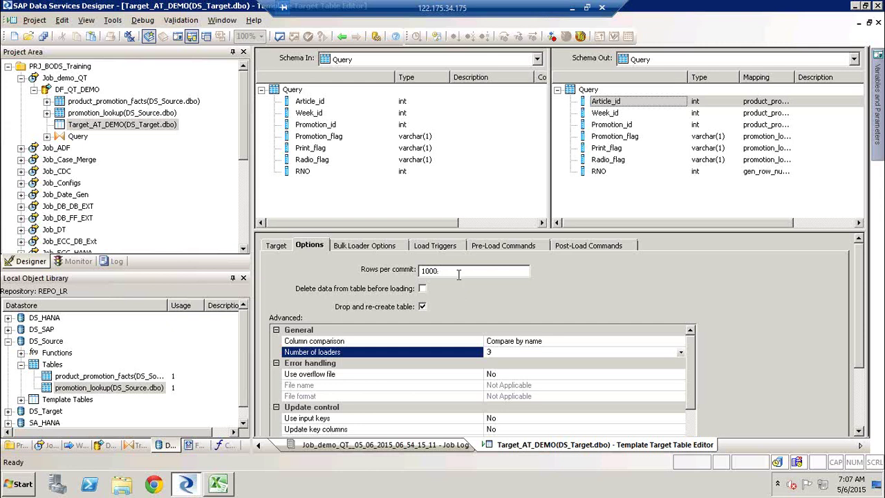
pyautogui.moveTo(444, 273); pyautogui.dragTo(404, 277)
pyautogui.click(495, 351)
pyautogui.write('1')
pyautogui.scroll(-2, 860, 316)
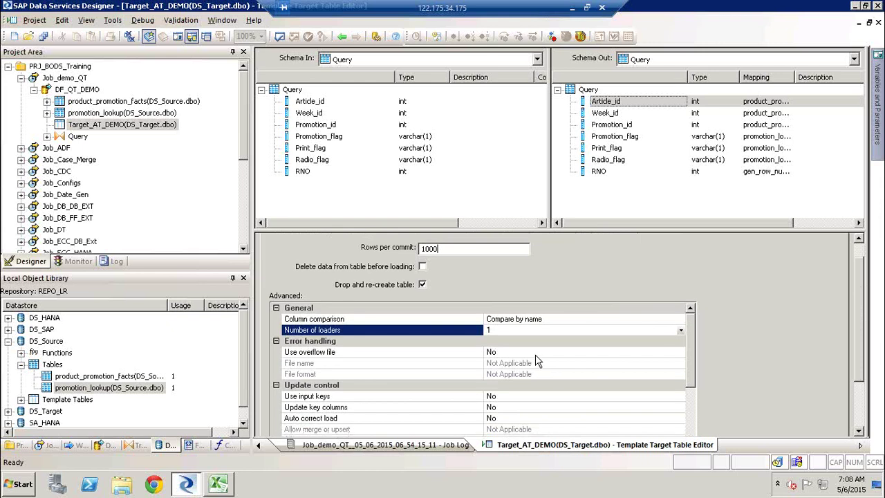
pyautogui.click(536, 354)
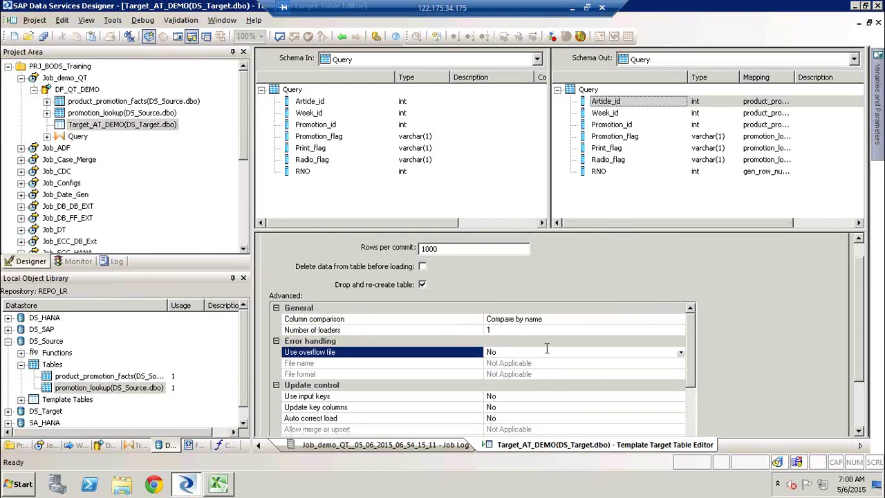
pyautogui.click(681, 353)
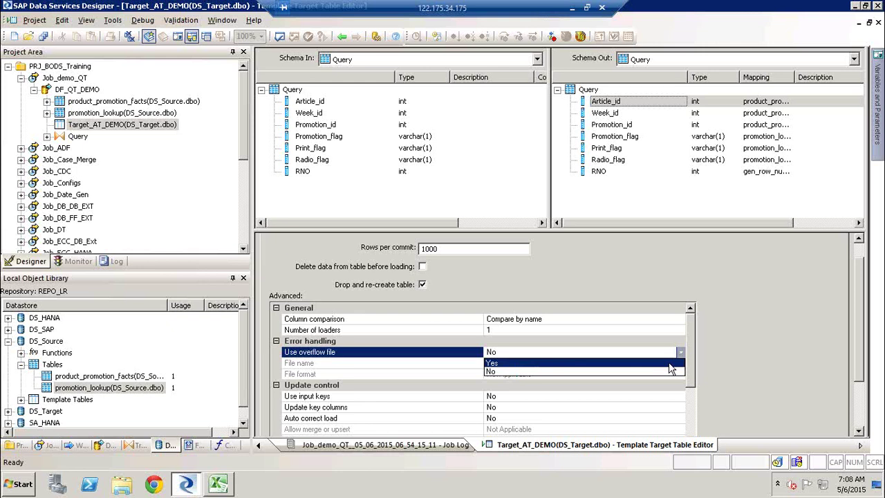
pyautogui.click(668, 363)
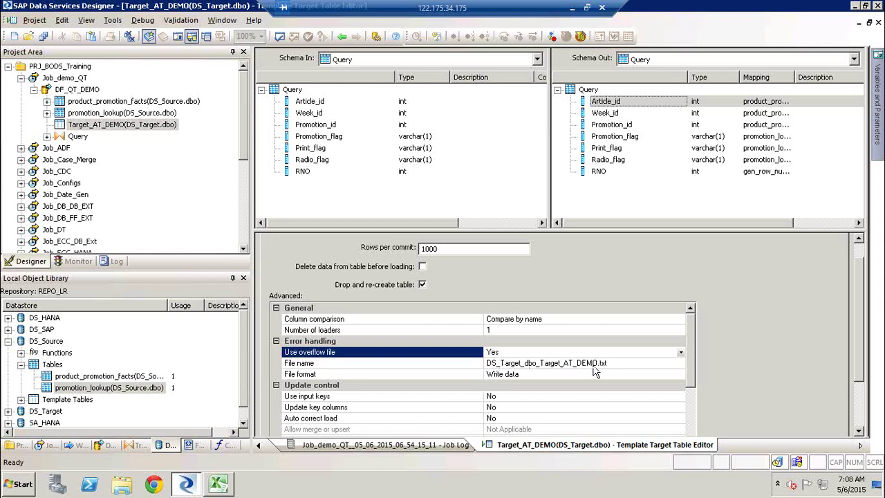
pyautogui.click(547, 374)
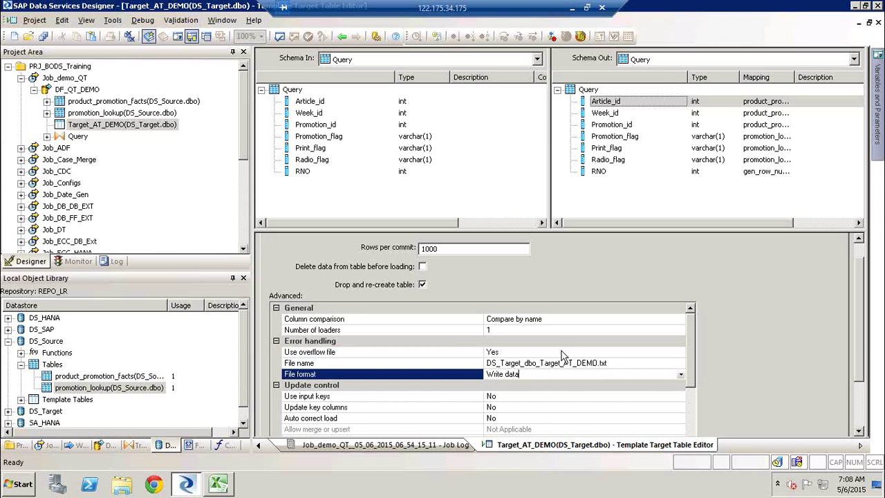
pyautogui.click(563, 352)
pyautogui.click(680, 352)
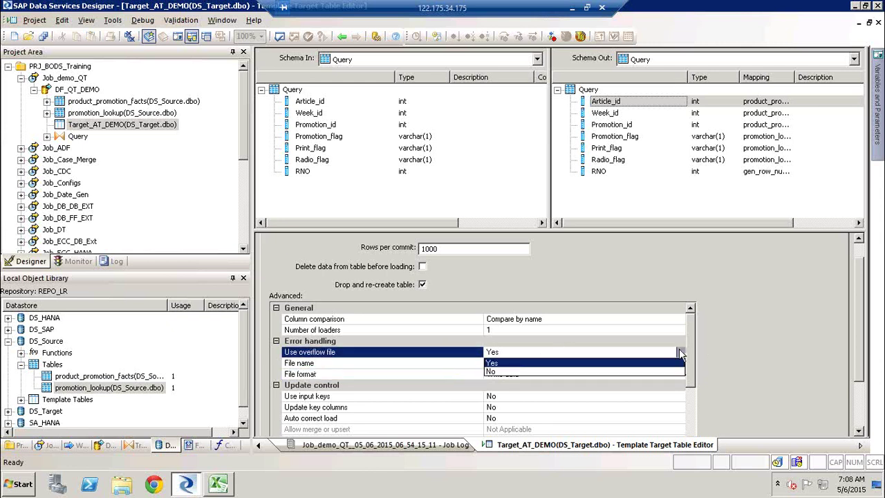
pyautogui.click(671, 372)
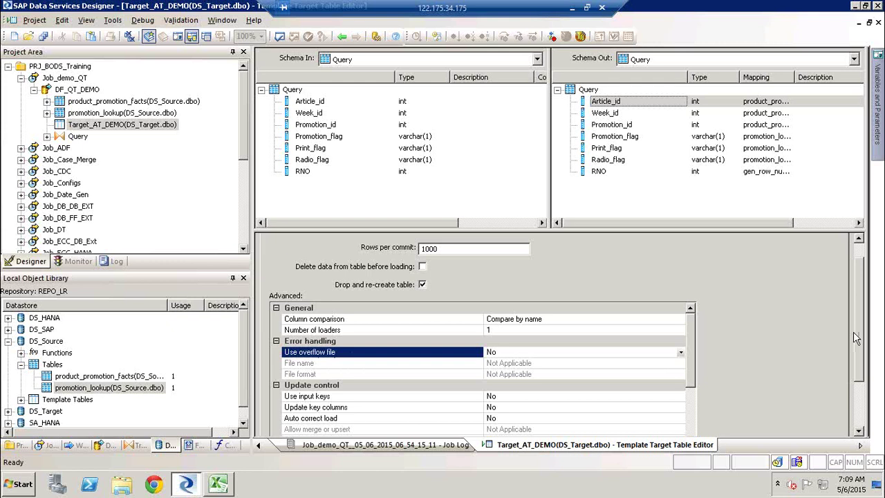
pyautogui.moveTo(858, 350); pyautogui.dragTo(866, 378)
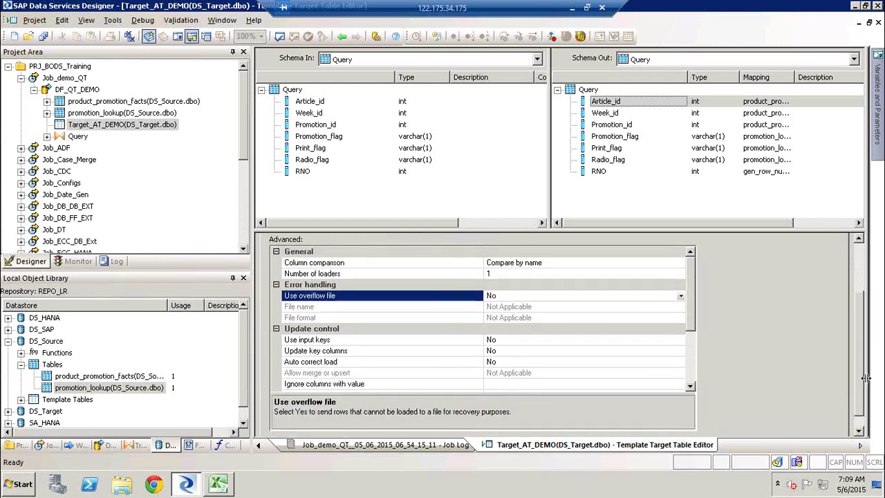
pyautogui.click(540, 343)
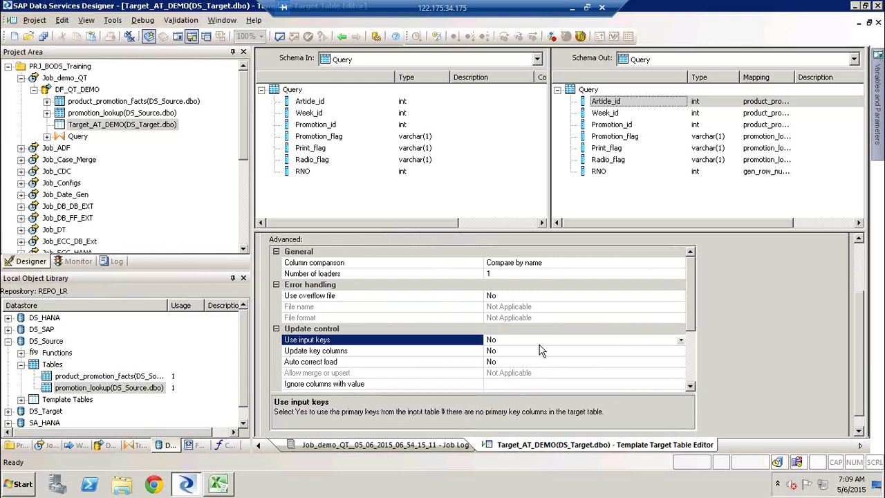
pyautogui.click(681, 340)
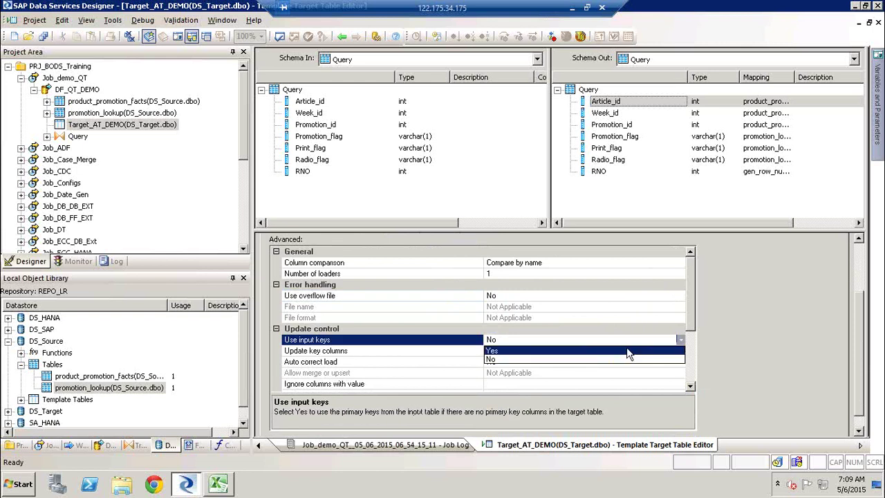
pyautogui.click(625, 359)
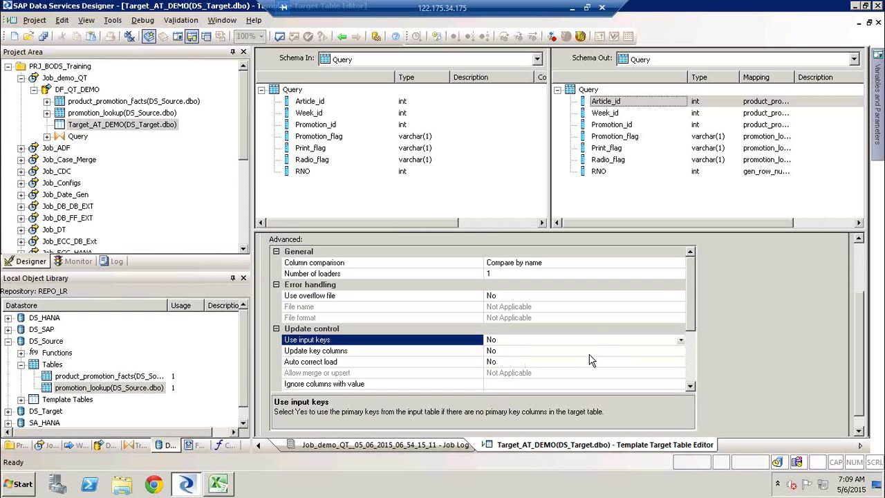
pyautogui.click(590, 352)
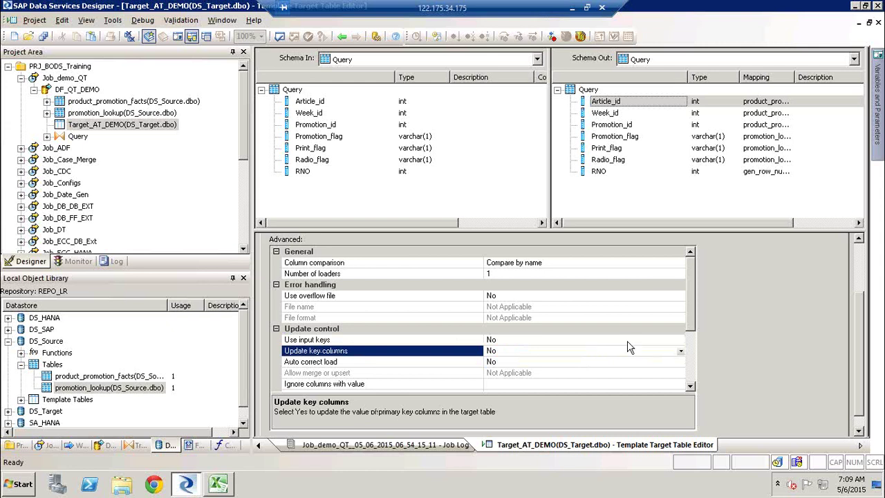
pyautogui.click(683, 353)
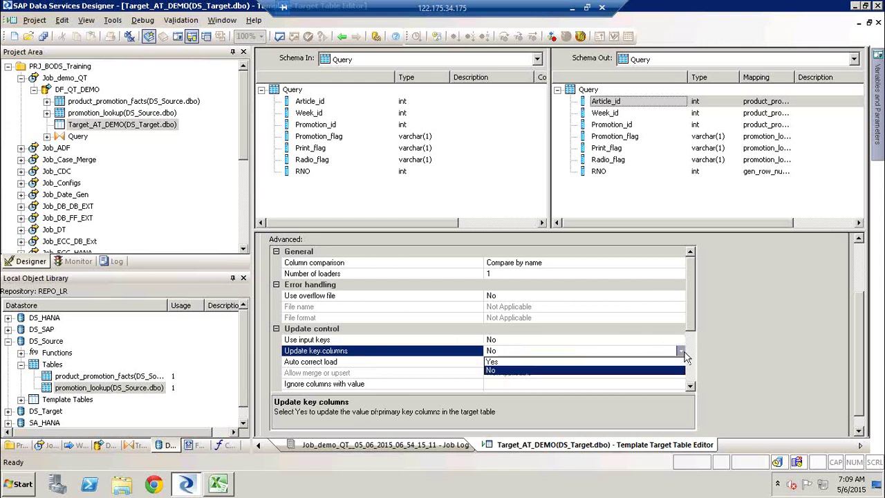
pyautogui.click(683, 352)
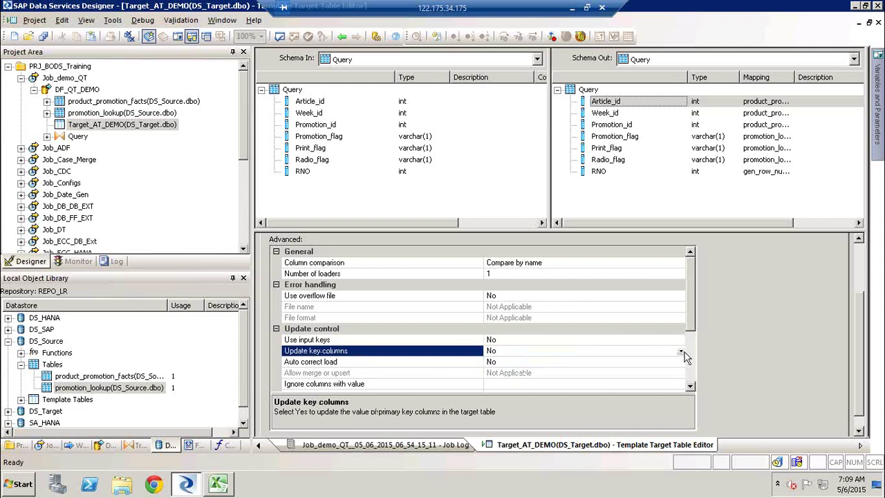
pyautogui.click(559, 363)
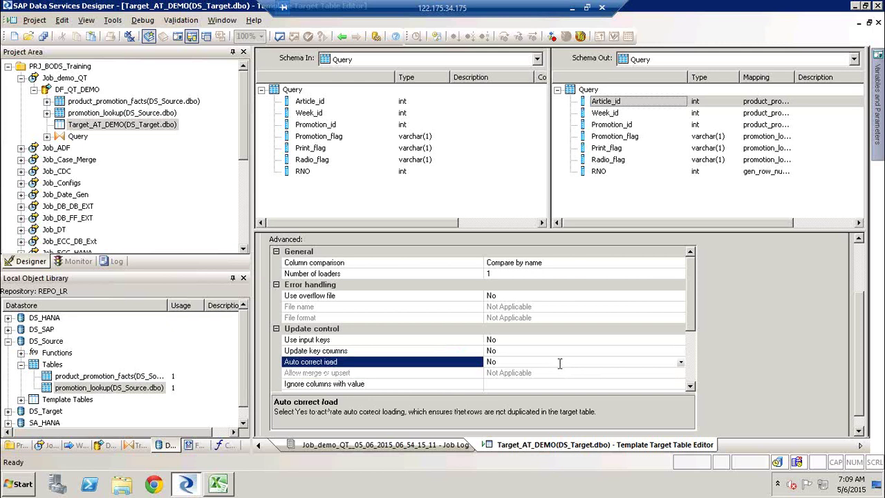
pyautogui.click(681, 363)
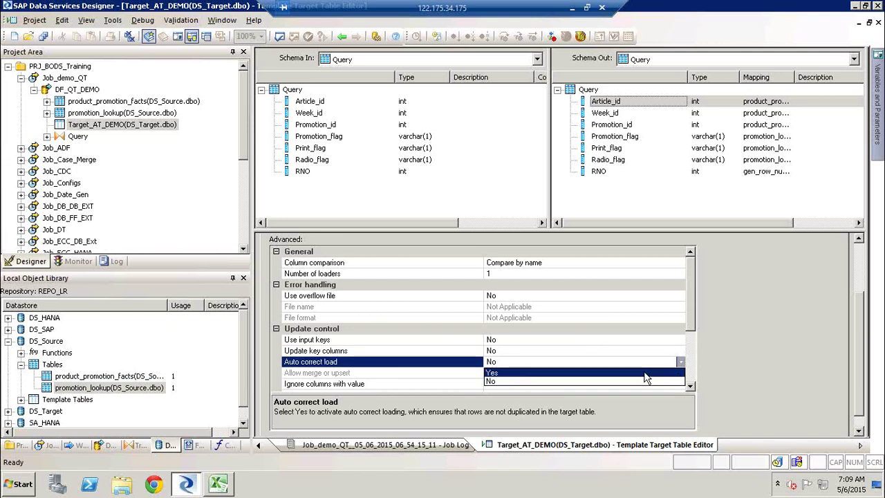
pyautogui.click(647, 373)
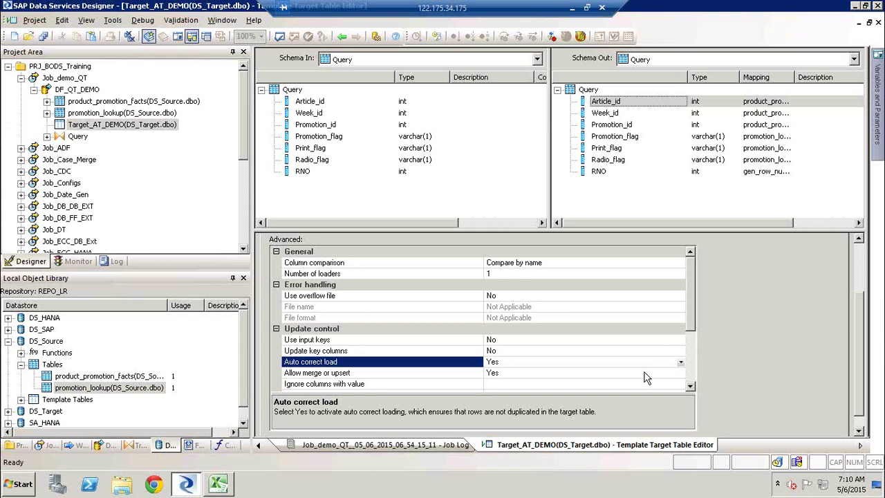
pyautogui.click(585, 373)
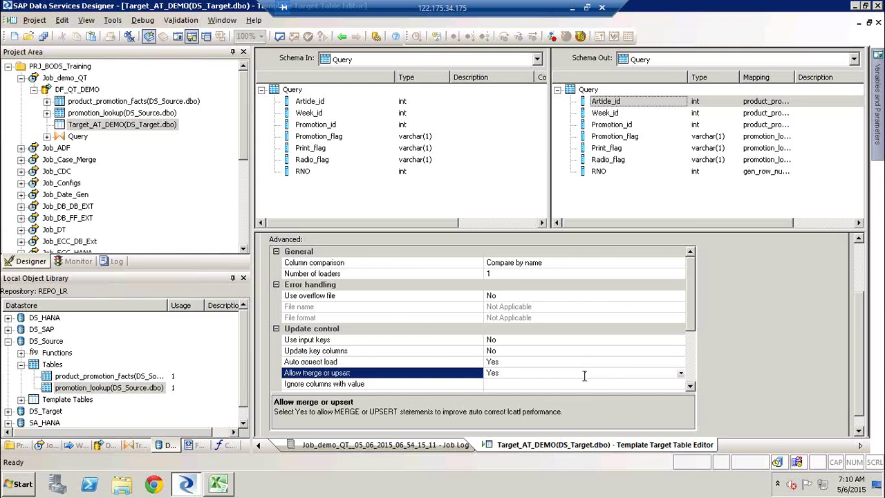
pyautogui.click(679, 362)
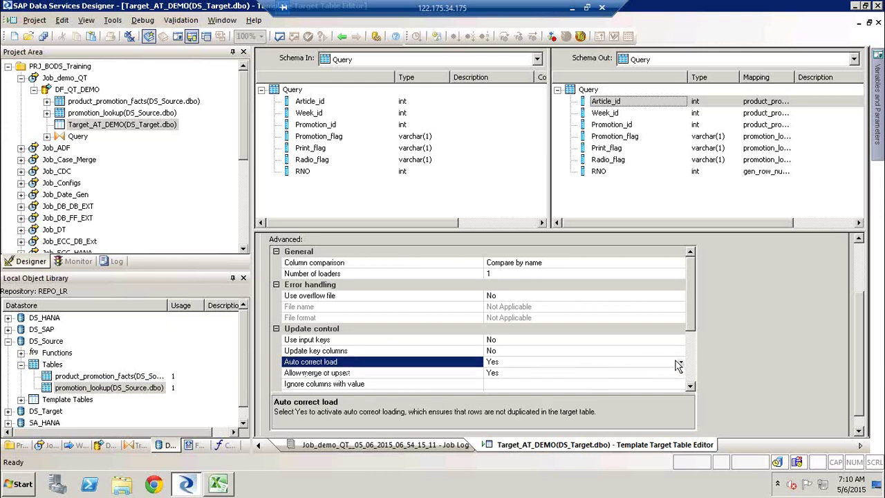
pyautogui.click(681, 362)
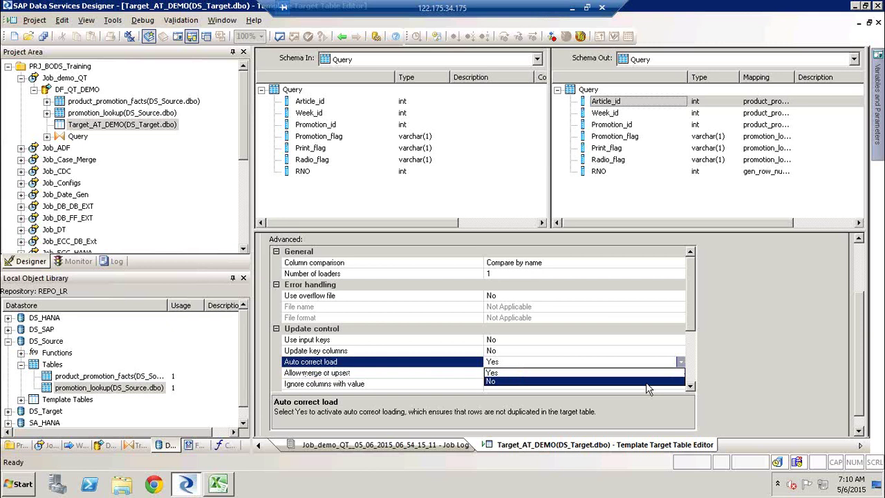
pyautogui.click(654, 385)
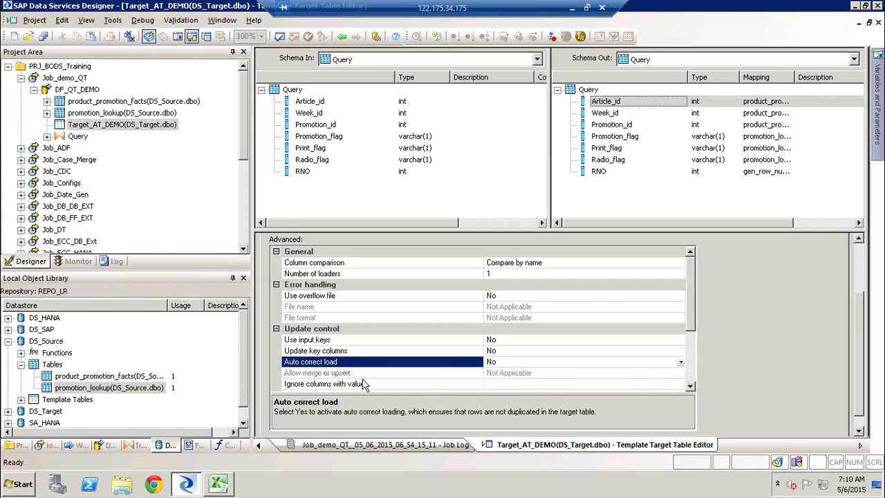
# Step: Turn Auto correct load back on with Allow merge or upsert set to Yes
pyautogui.doubleClick(535, 362)
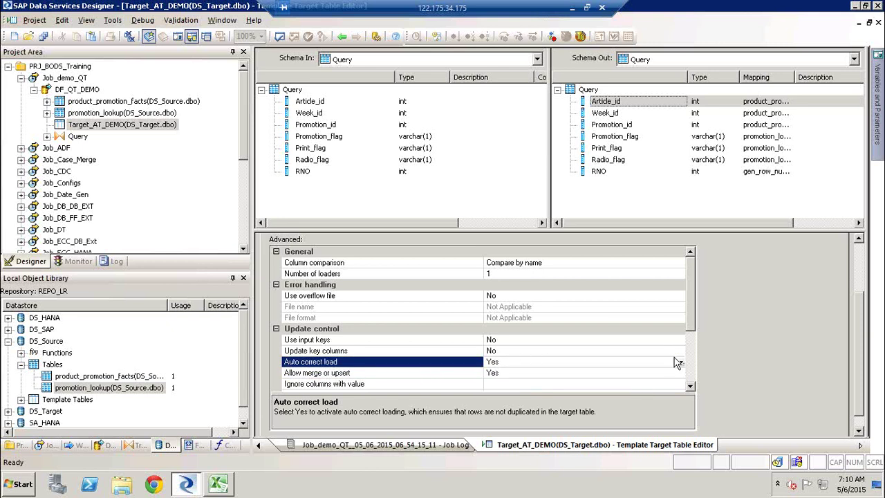
pyautogui.click(510, 374)
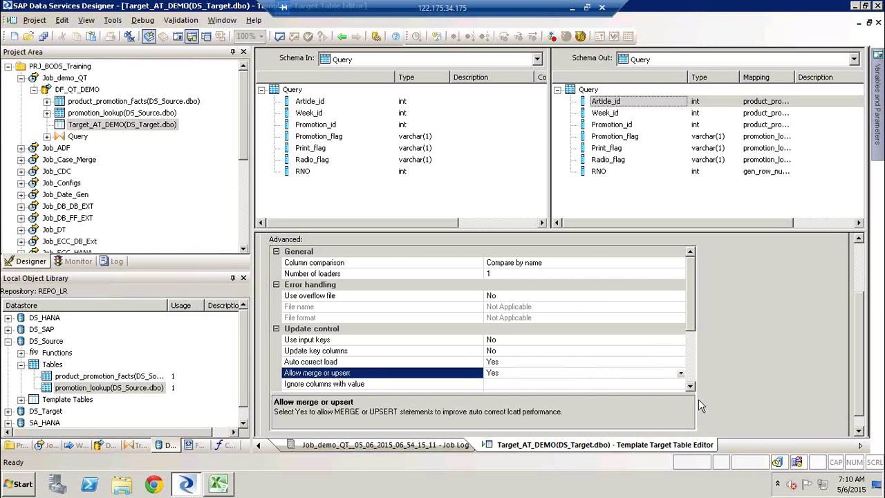
pyautogui.scroll(-1, 691, 388)
pyautogui.scroll(-2, 692, 389)
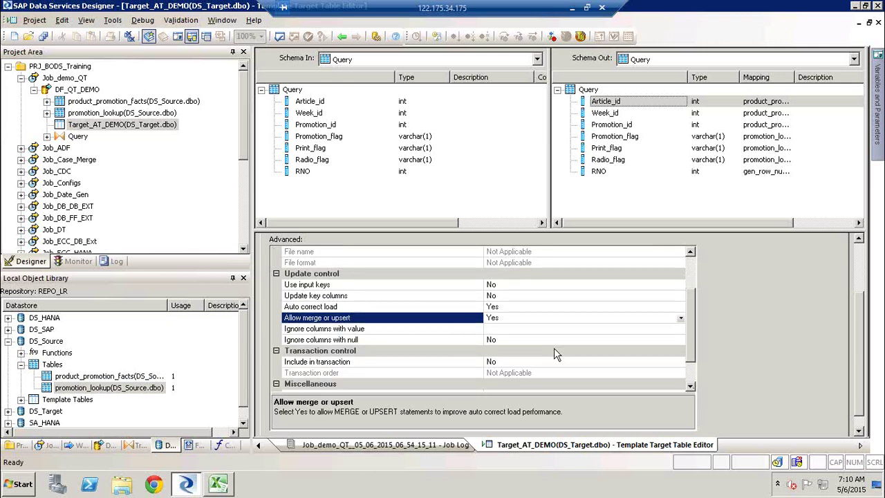
# Step: Set Ignore columns with value to '/' and Ignore columns with null to Yes
pyautogui.click(381, 329)
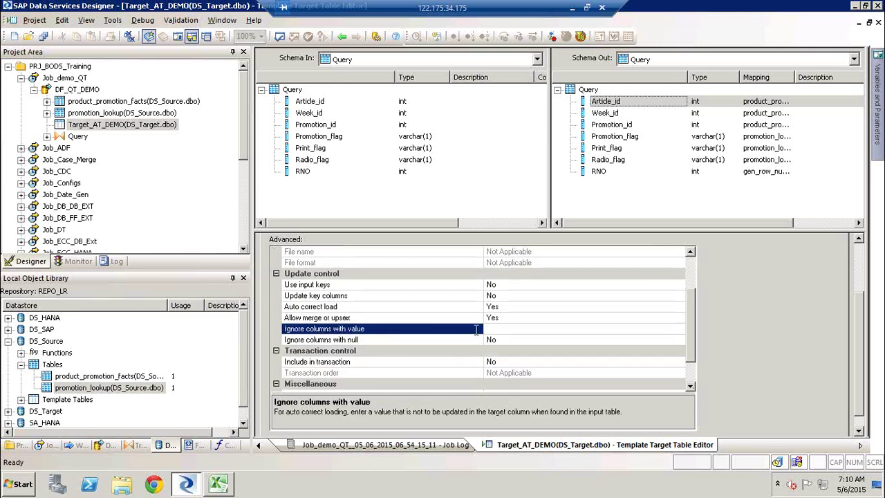
pyautogui.click(498, 332)
pyautogui.write('1')
pyautogui.press('BackSpace')
pyautogui.write('null')
pyautogui.click(381, 340)
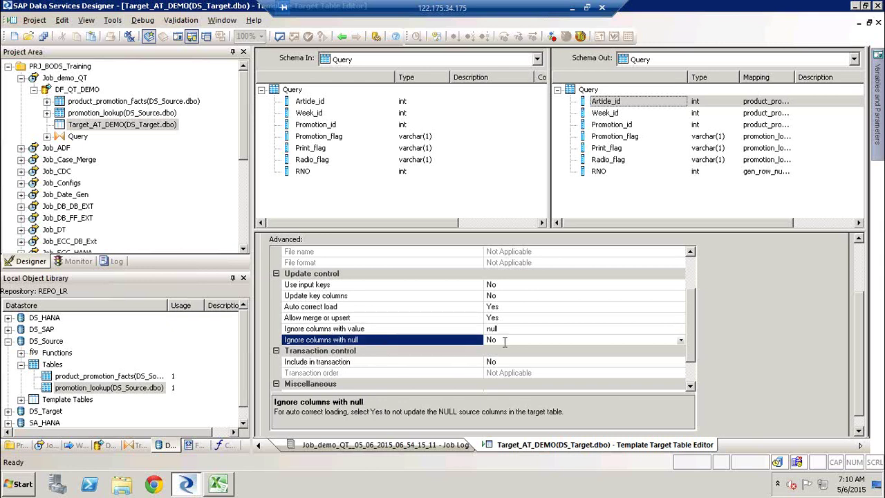
pyautogui.click(518, 330)
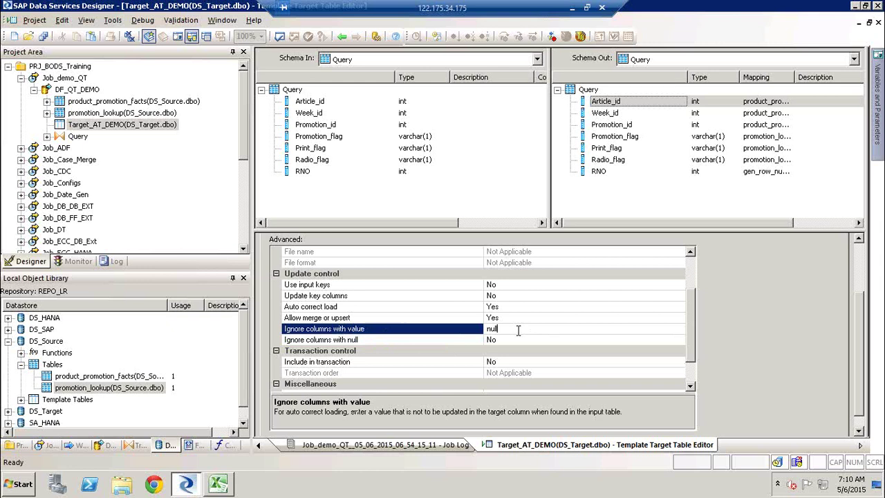
pyautogui.press('BackSpace')
pyautogui.press('BackSpace')
pyautogui.press('BackSpace')
pyautogui.press('BackSpace')
pyautogui.write(';')
pyautogui.click(547, 339)
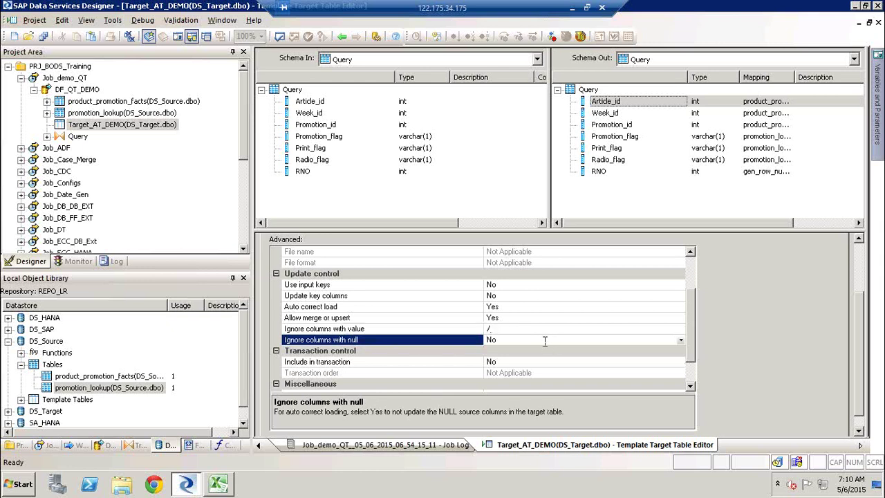
pyautogui.click(679, 343)
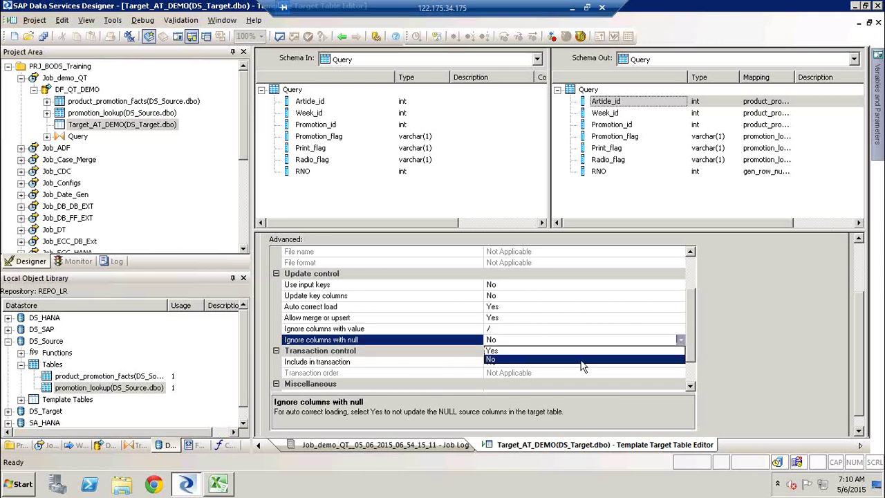
pyautogui.click(581, 355)
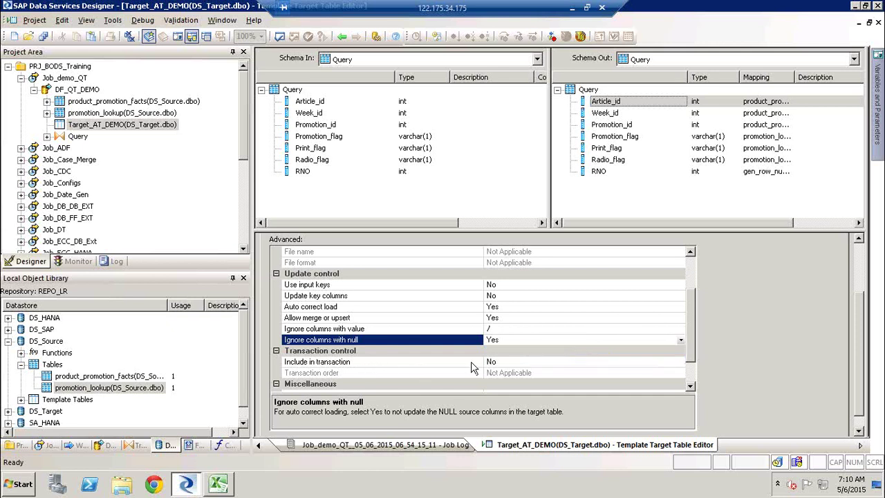
# Step: Set Include in transaction to Yes for Target_AT_DEMO, leaving Transaction order at 0
pyautogui.click(524, 360)
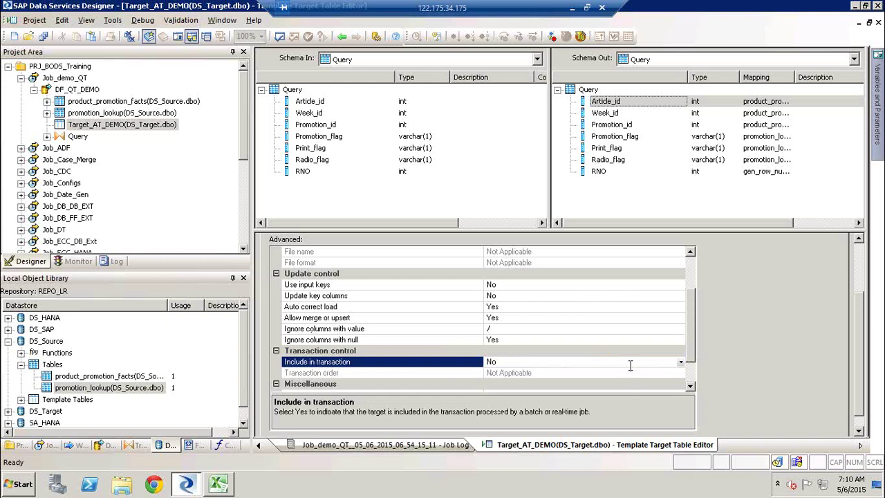
pyautogui.click(681, 361)
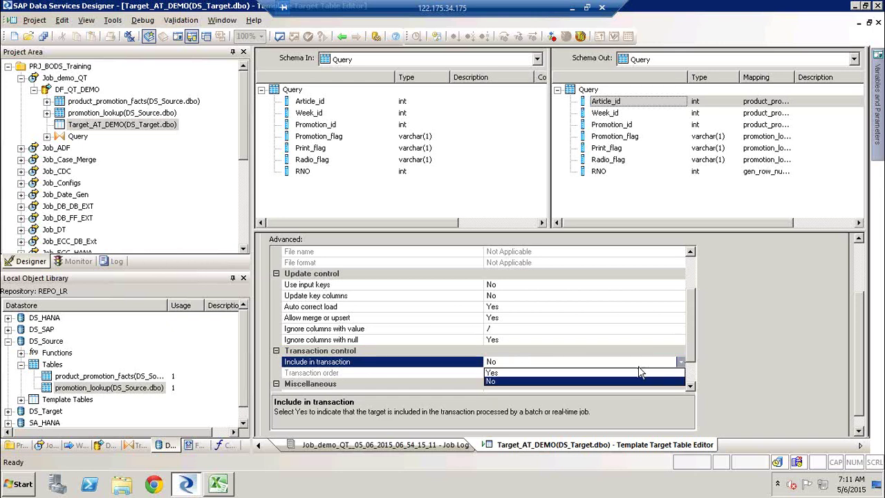
pyautogui.click(639, 372)
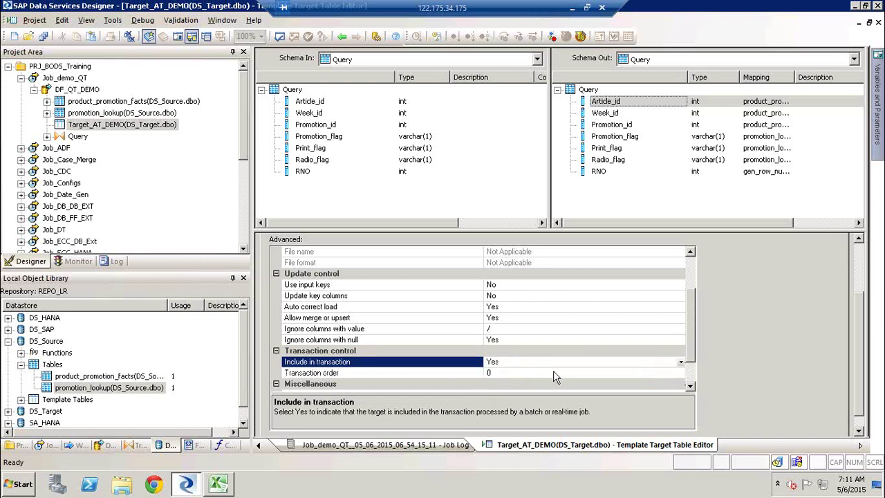
pyautogui.click(605, 374)
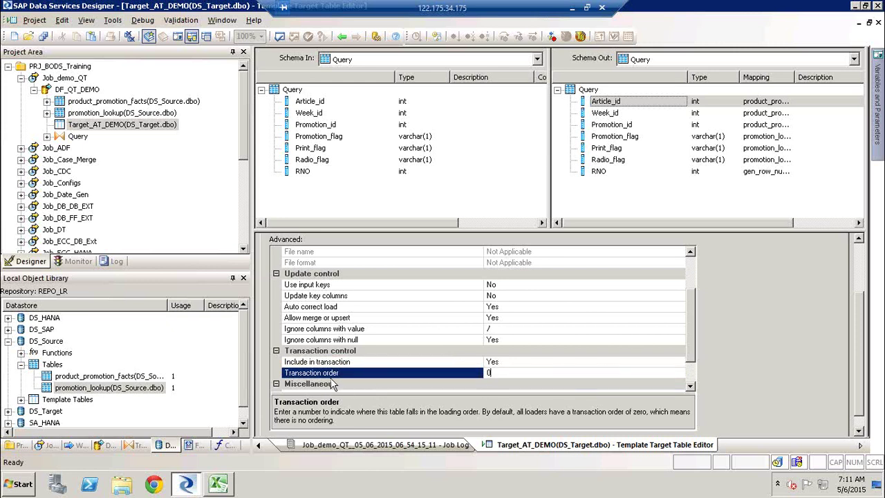
# Step: Set 'Use NVARCHAR for VARCHAR columns in supported databases' to Yes and review its description
pyautogui.click(691, 387)
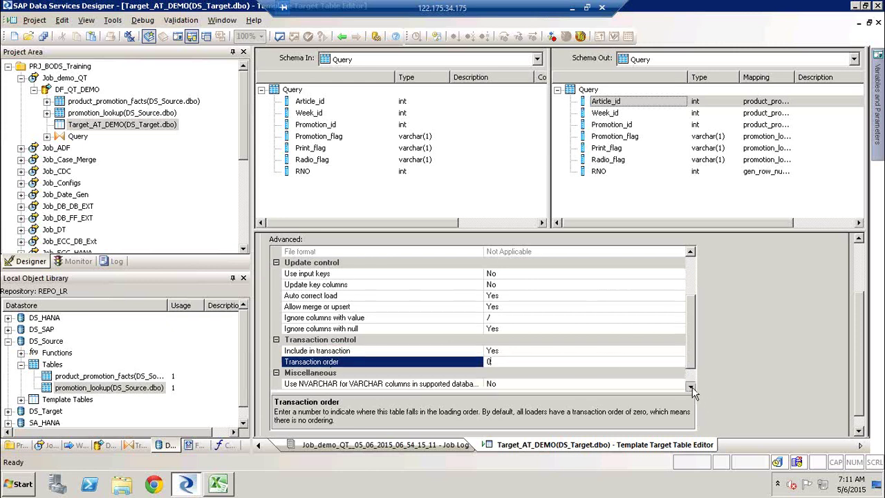
pyautogui.click(691, 387)
pyautogui.click(691, 387)
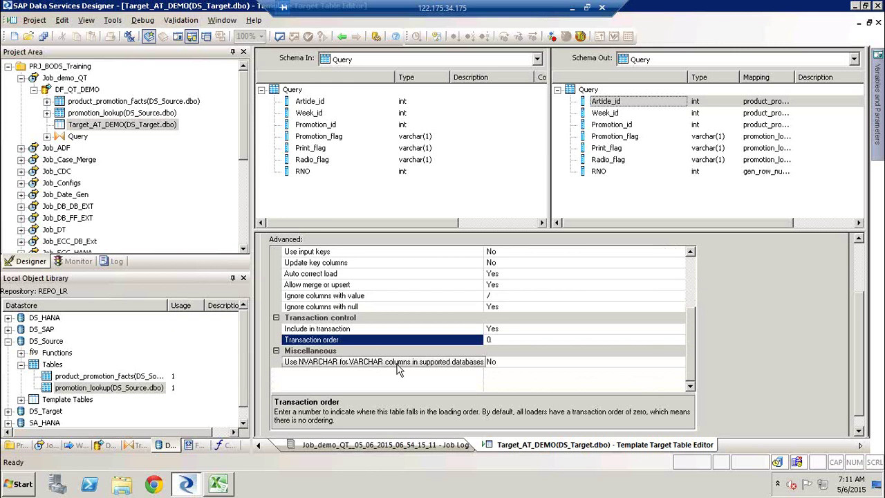
pyautogui.click(568, 367)
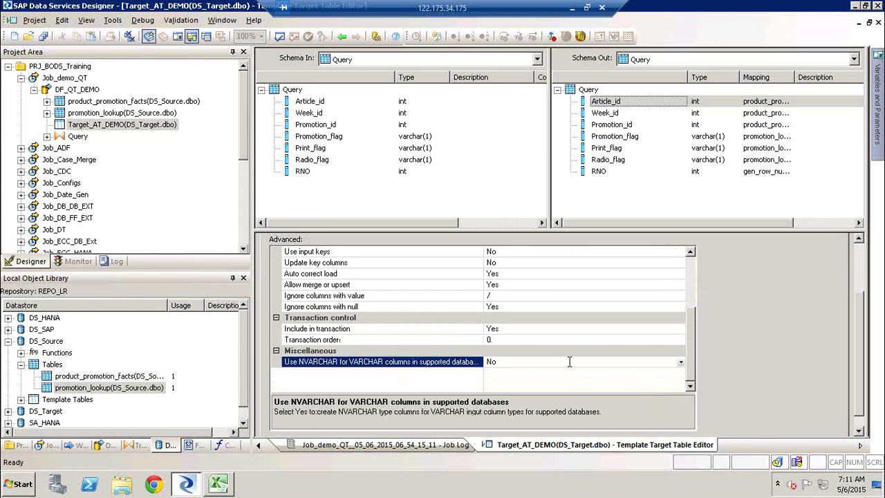
pyautogui.click(681, 365)
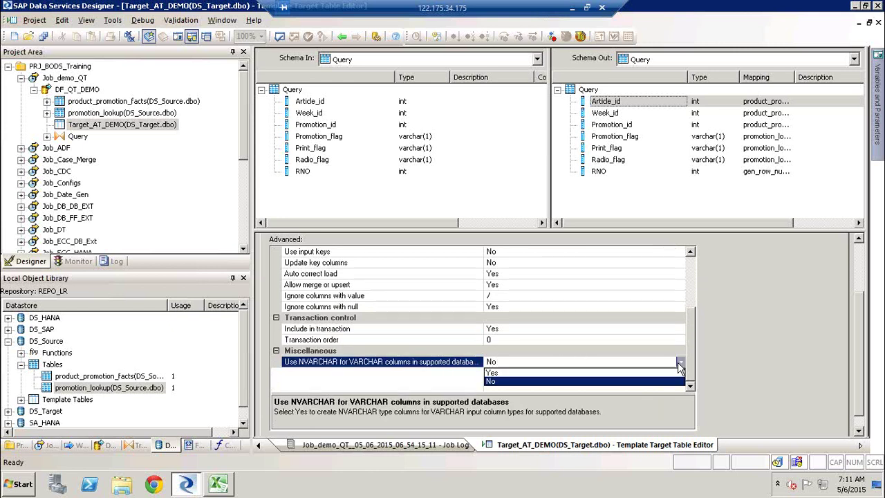
pyautogui.click(498, 372)
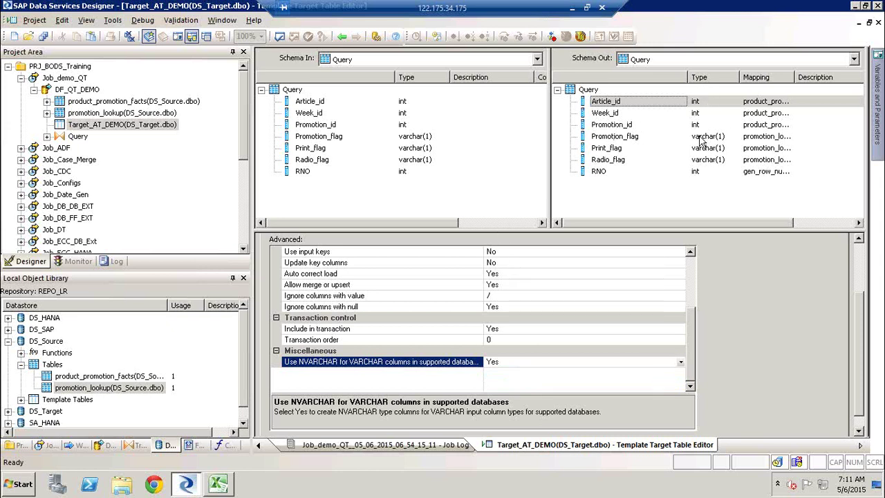
pyautogui.click(700, 137)
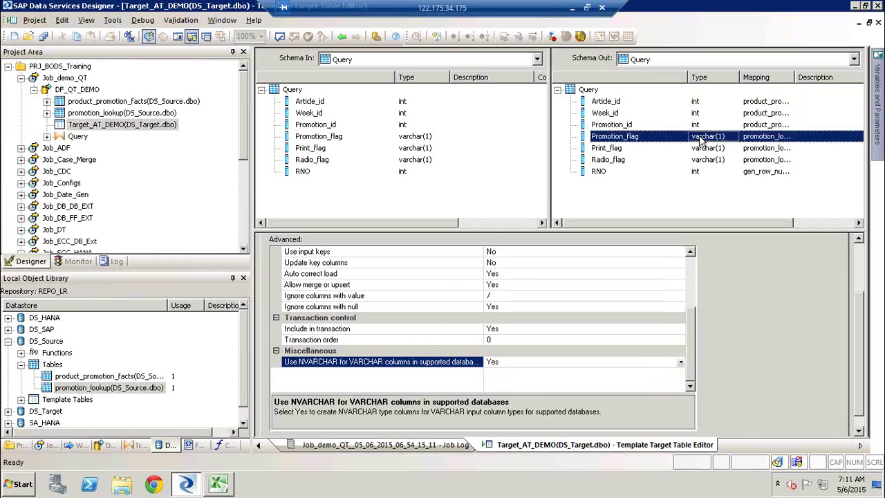
pyautogui.click(311, 367)
pyautogui.scroll(2, 858, 272)
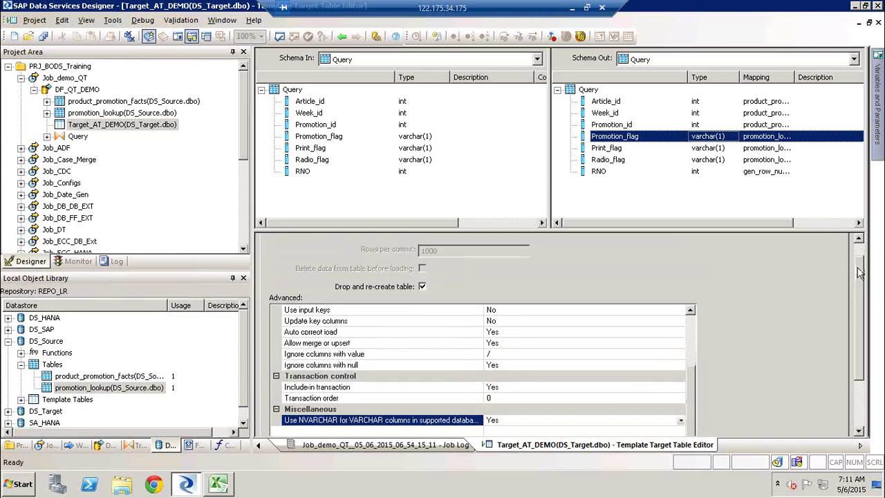
pyautogui.scroll(1, 859, 270)
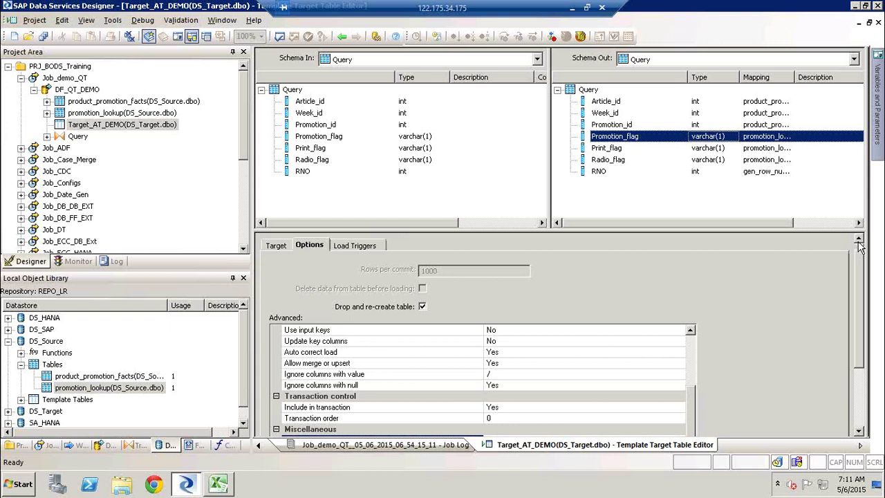
# Step: Reopen Target_AT_DEMO from DF_QT_DEMO and set Include in transaction to No
pyautogui.click(343, 37)
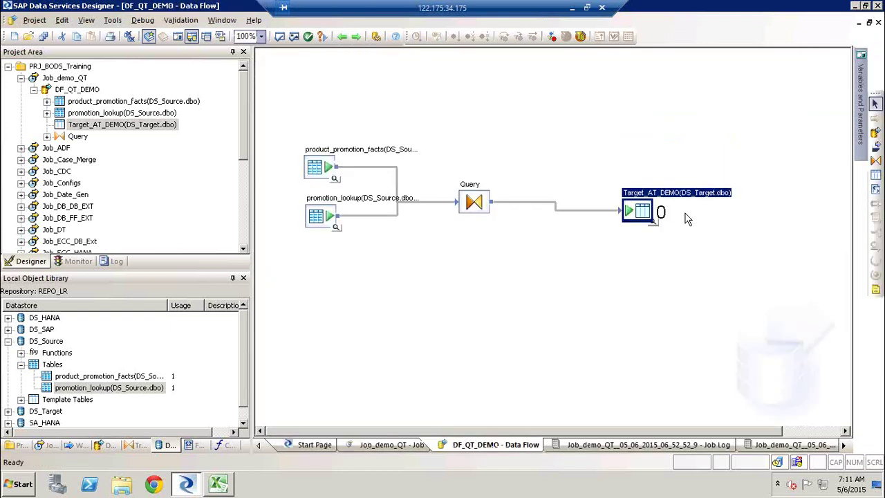
pyautogui.doubleClick(668, 196)
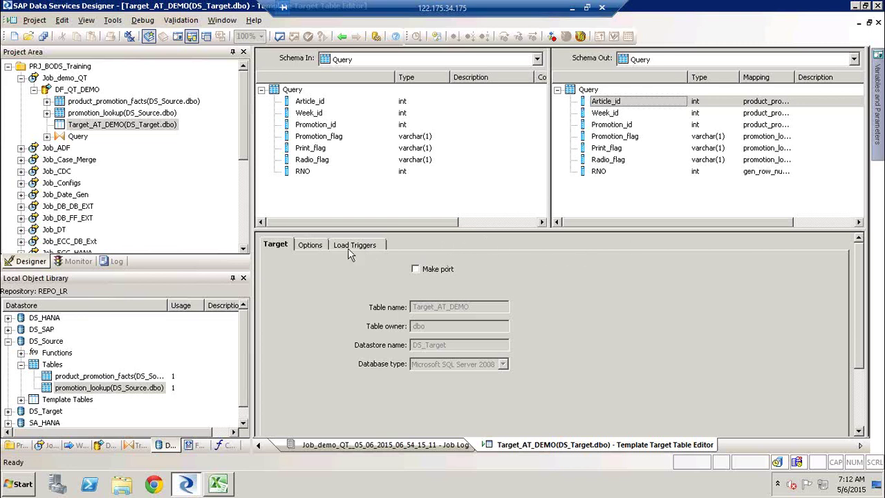
pyautogui.click(319, 247)
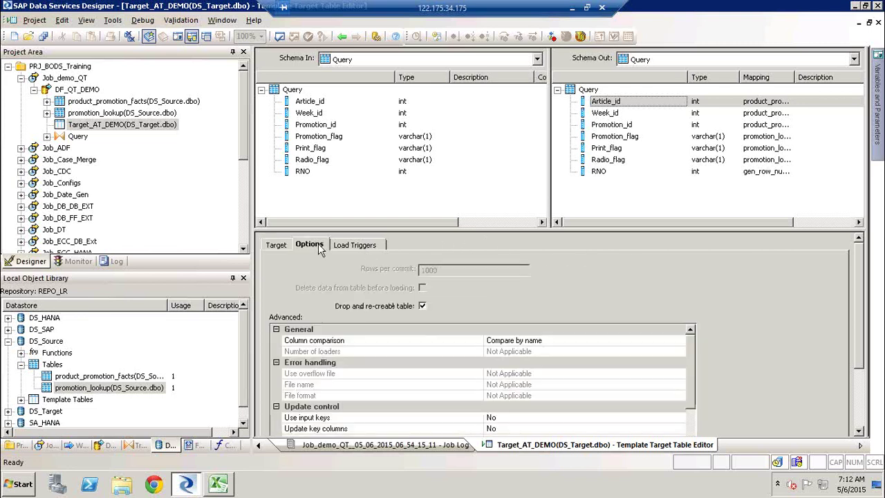
pyautogui.click(691, 428)
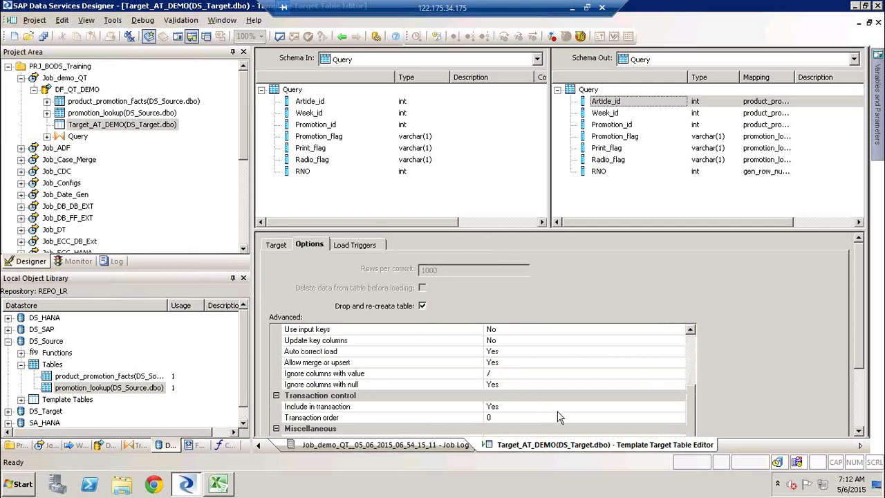
pyautogui.click(539, 408)
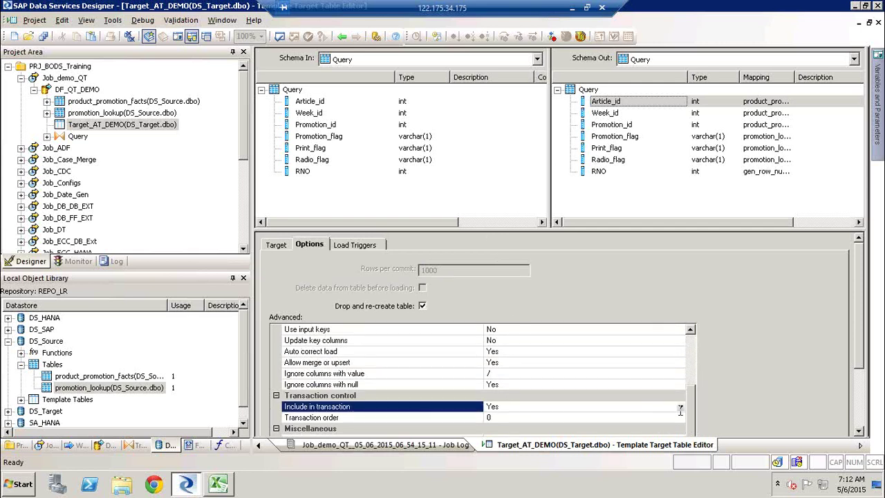
pyautogui.click(625, 407)
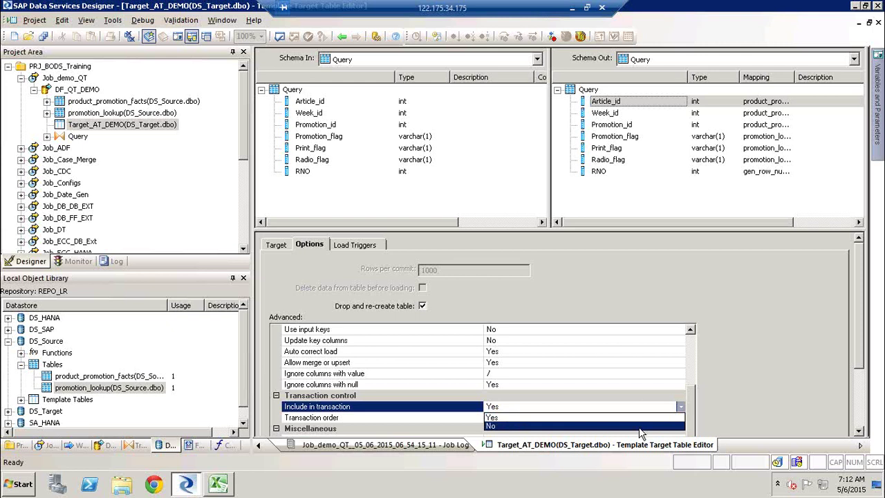
pyautogui.click(641, 426)
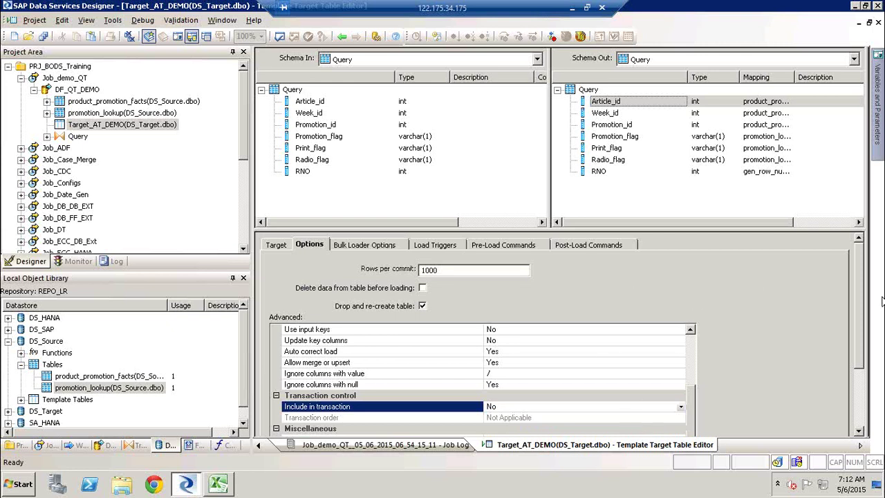
# Step: Show the bulk loader options: bulk load off, append mode, 1000 rows per commit
pyautogui.moveTo(863, 343); pyautogui.dragTo(865, 346)
pyautogui.scroll(-3, 867, 350)
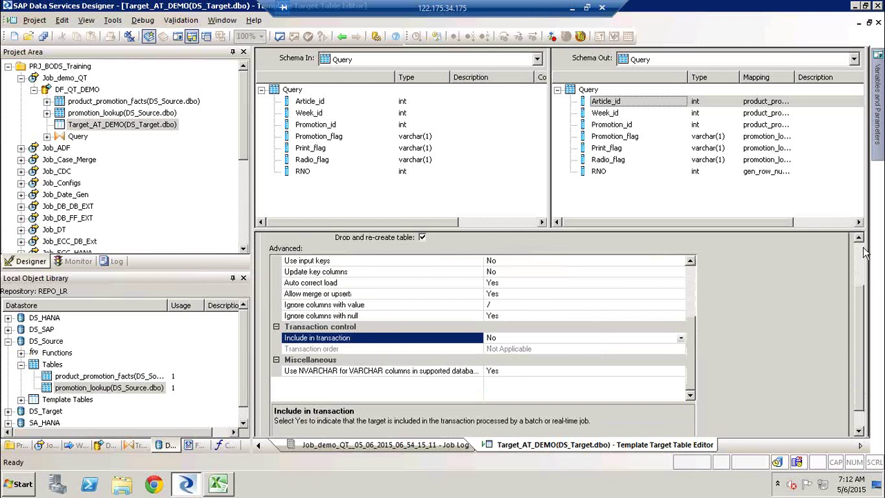
pyautogui.scroll(1, 864, 254)
pyautogui.scroll(2, 864, 254)
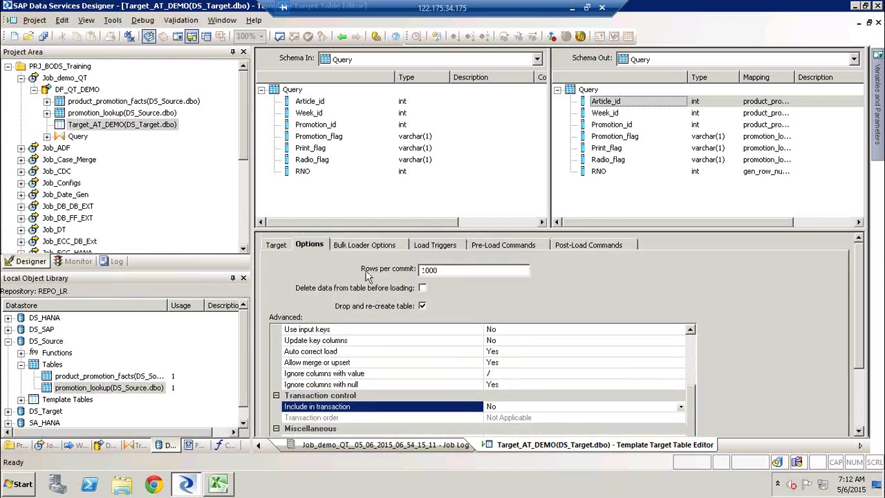
pyautogui.click(350, 249)
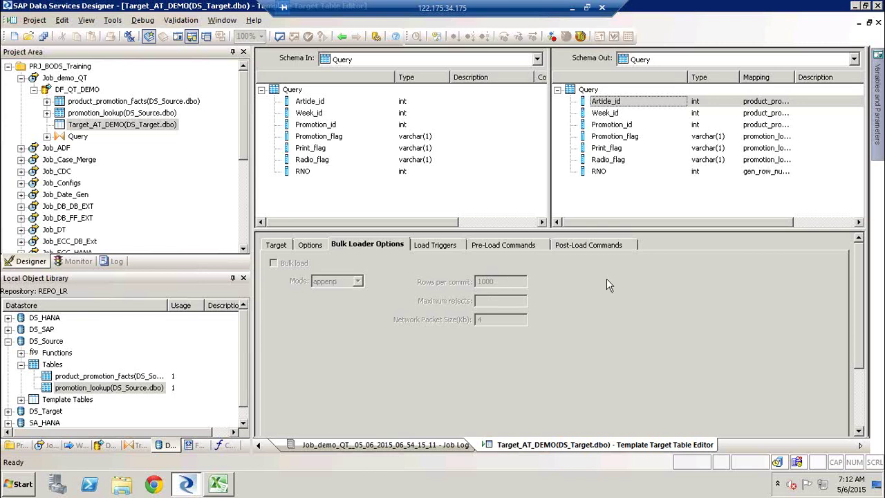
# Step: Collapse DS_Source, expand DS_Target, and display the table's load triggers showing the default [#insert] trigger
pyautogui.click(7, 342)
pyautogui.click(8, 352)
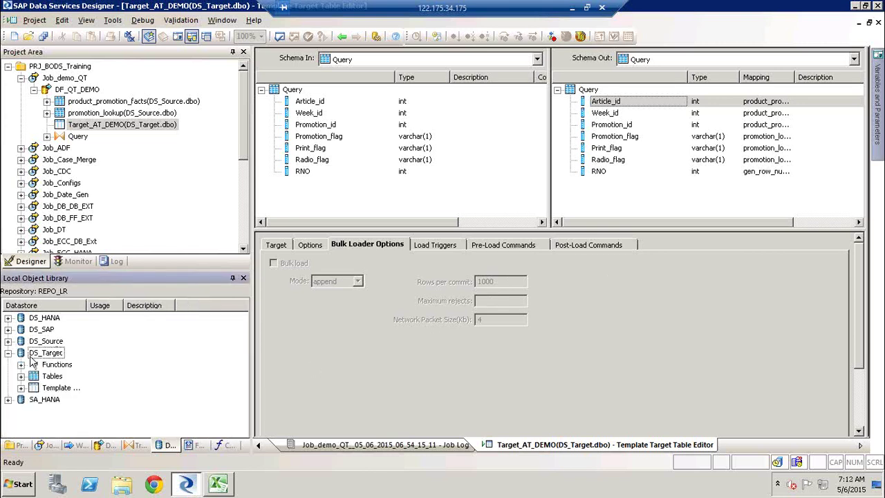
pyautogui.click(31, 356)
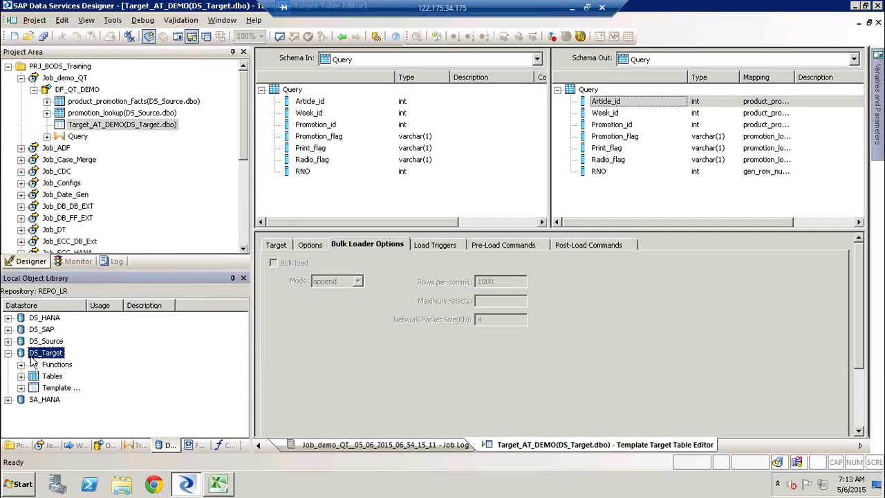
pyautogui.click(274, 263)
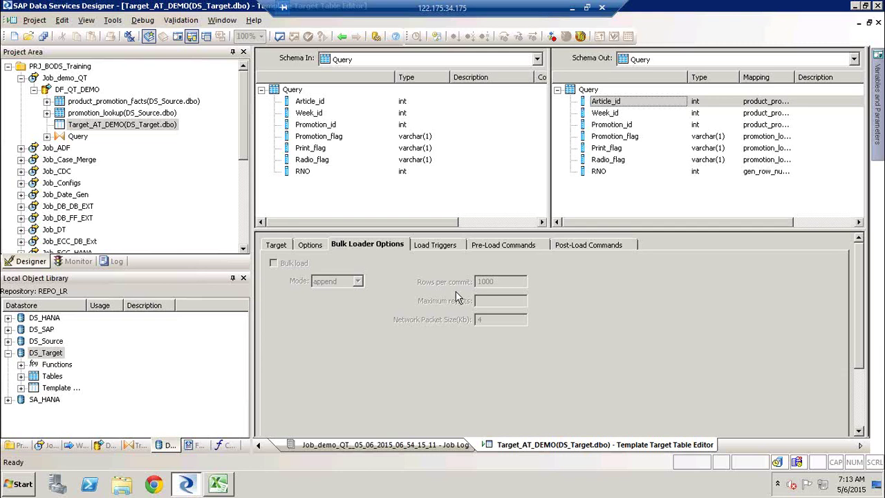
pyautogui.click(448, 247)
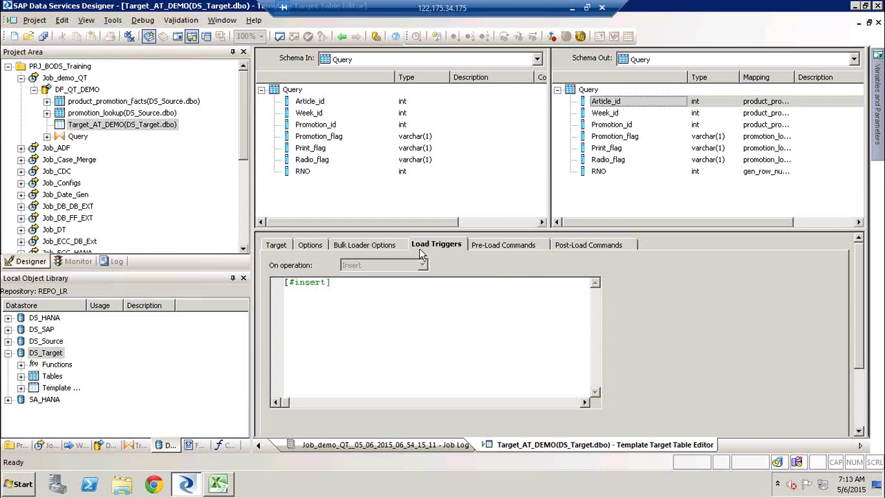
# Step: Insert a new pre-load command row containing 'Execute'
pyautogui.click(520, 249)
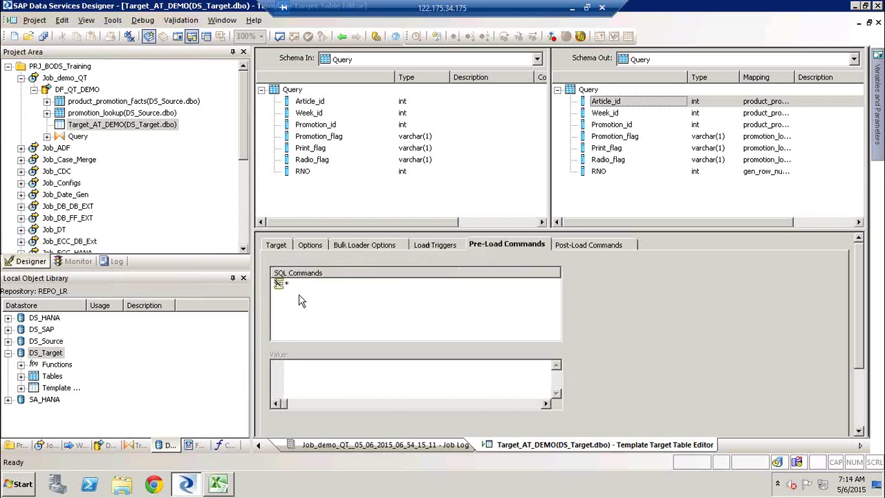
pyautogui.click(284, 285)
pyautogui.rightClick(286, 286)
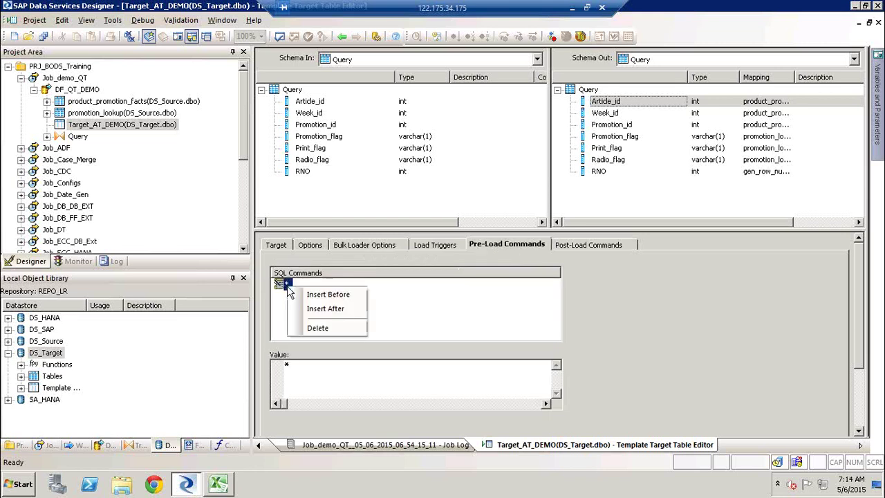
pyautogui.click(332, 311)
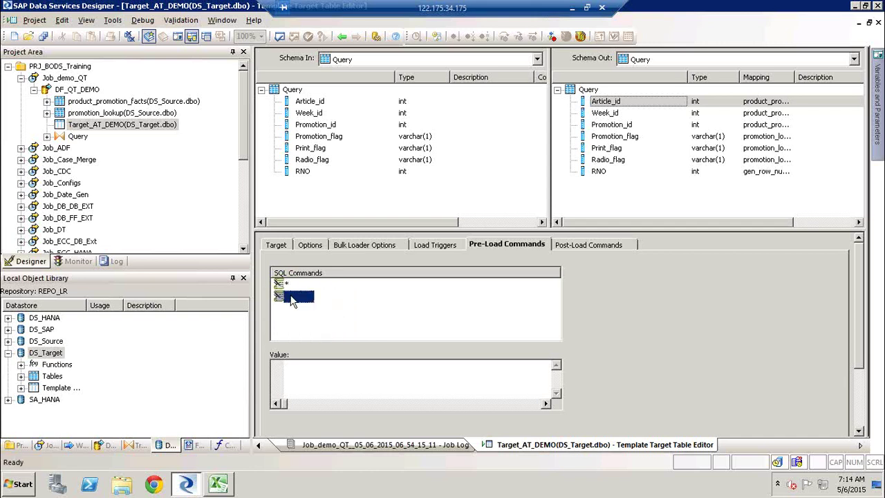
pyautogui.click(309, 372)
pyautogui.write('E')
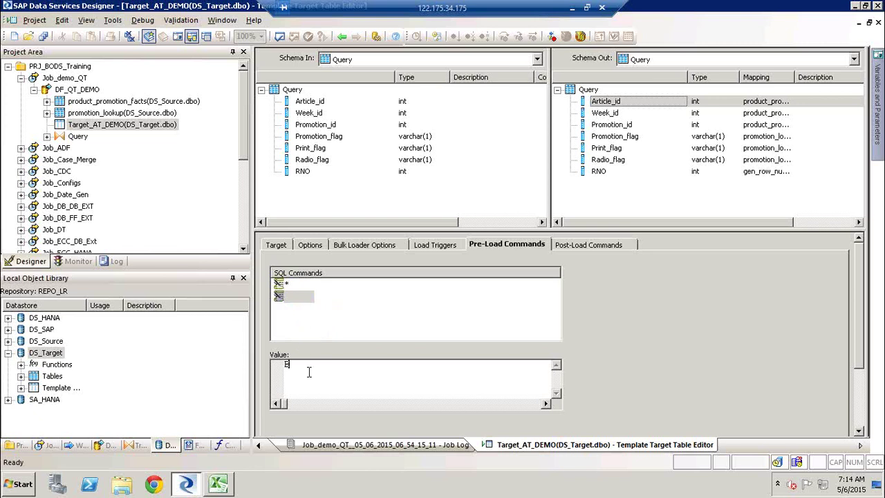
pyautogui.write('xecute')
pyautogui.click(421, 316)
# Step: Clear the 'Execute' text and delete its row, leaving the SQL Commands list empty
pyautogui.click(298, 297)
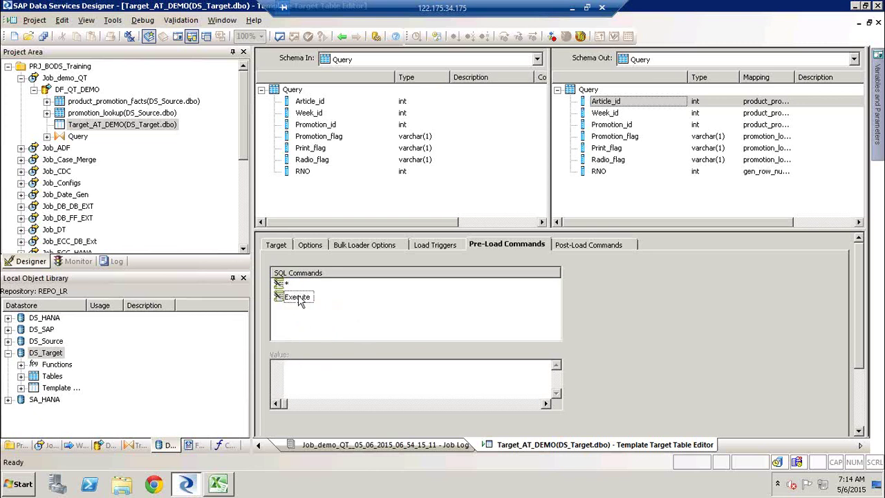
pyautogui.click(344, 370)
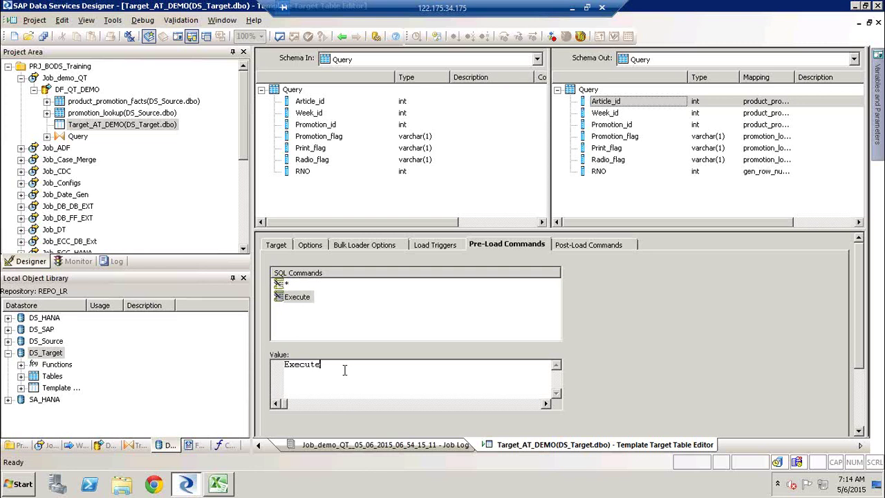
pyautogui.press('BackSpace')
pyautogui.press('BackSpace')
pyautogui.press('BackSpace')
pyautogui.press('BackSpace')
pyautogui.press('BackSpace')
pyautogui.press('BackSpace')
pyautogui.press('BackSpace')
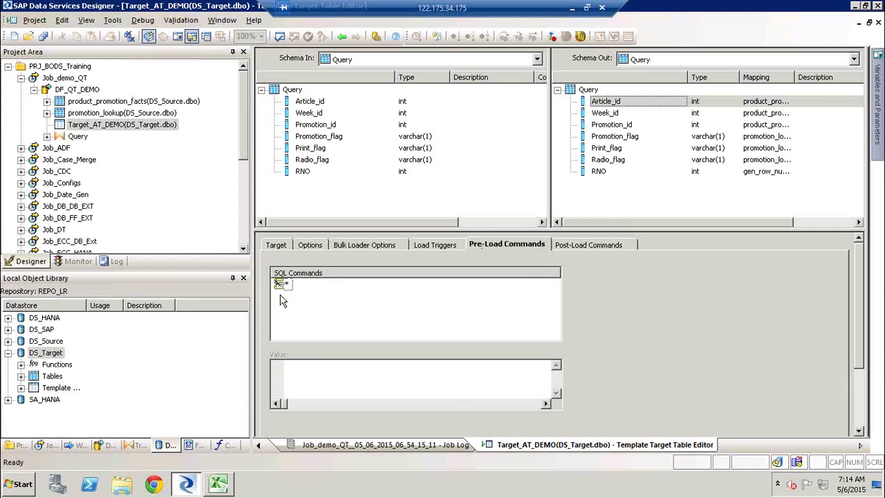
pyautogui.rightClick(281, 295)
pyautogui.click(441, 293)
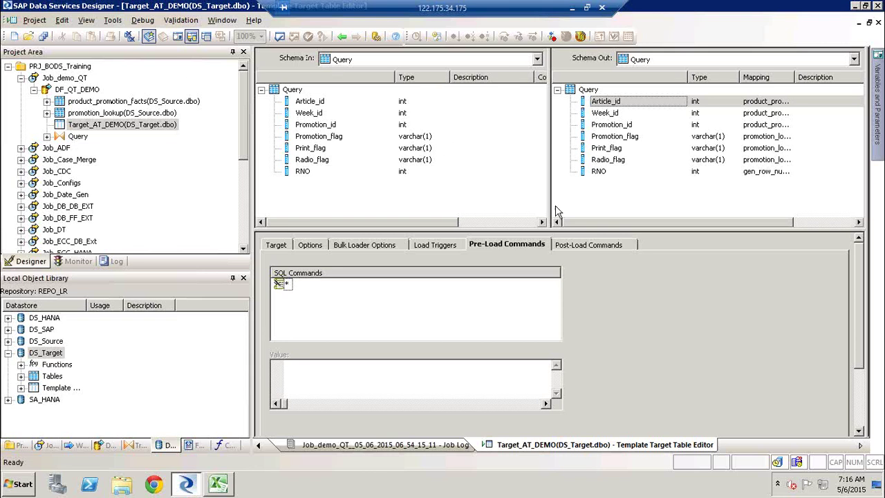
# Step: Switch the Target_AT_DEMO table editor to its Post-Load Commands tab
pyautogui.click(586, 246)
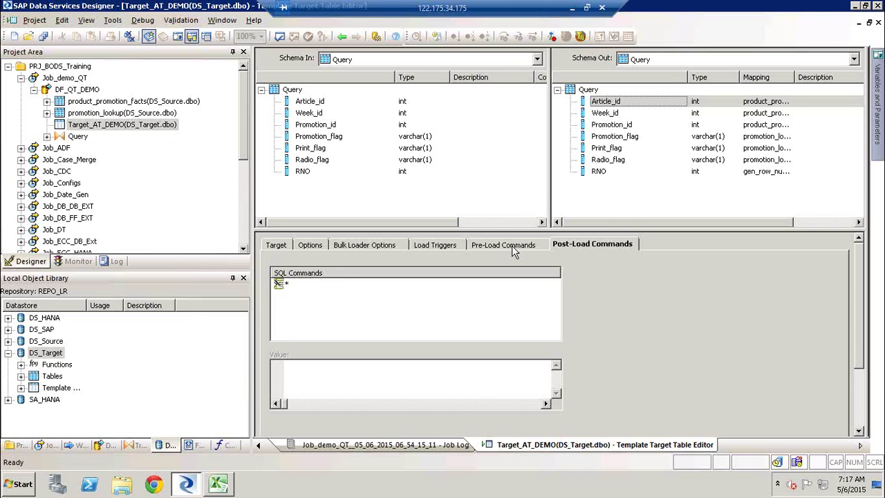
# Step: Review the pre-load, post-load and load trigger settings, then go back to DF_QT_DEMO
pyautogui.click(511, 247)
pyautogui.click(564, 250)
pyautogui.click(434, 242)
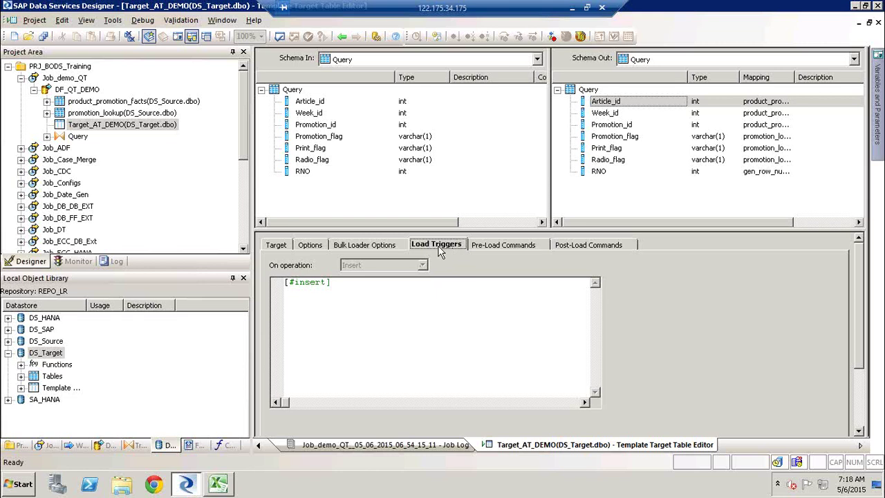
pyautogui.click(342, 36)
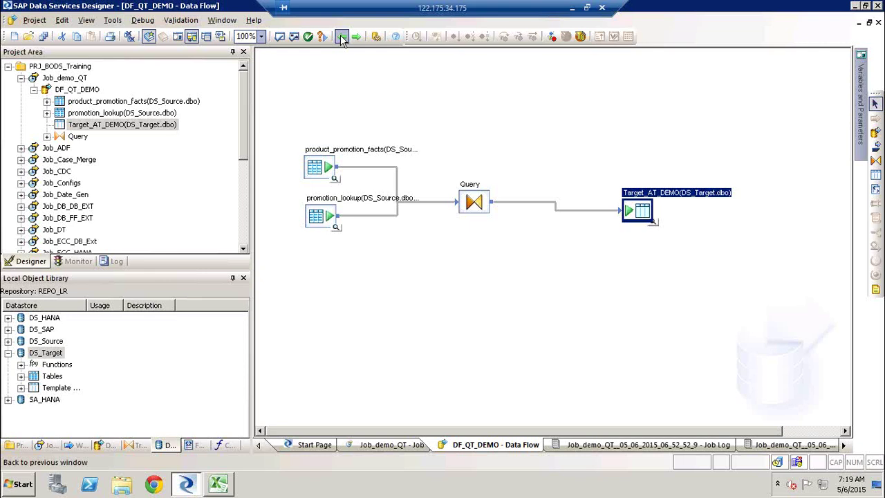
# Step: Drag promotion_lookup slightly down and Target_AT_DEMO further down on the DF_QT_DEMO canvas
pyautogui.click(293, 282)
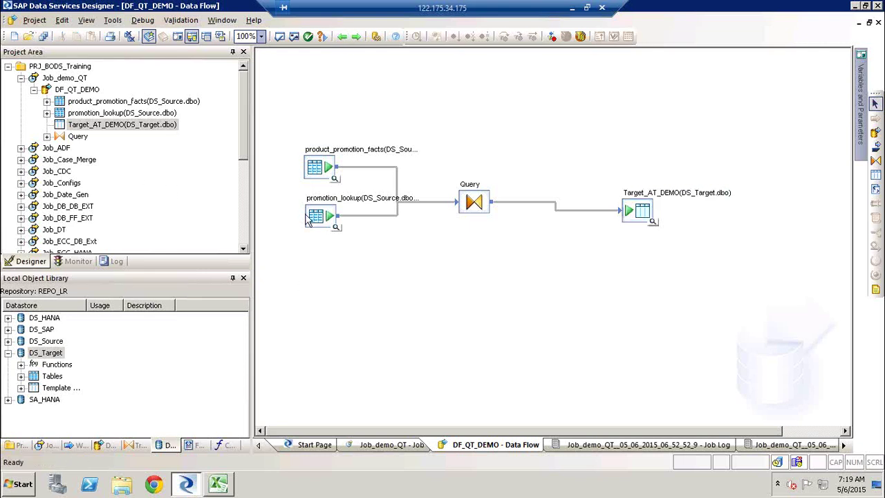
pyautogui.moveTo(314, 218); pyautogui.dragTo(316, 240)
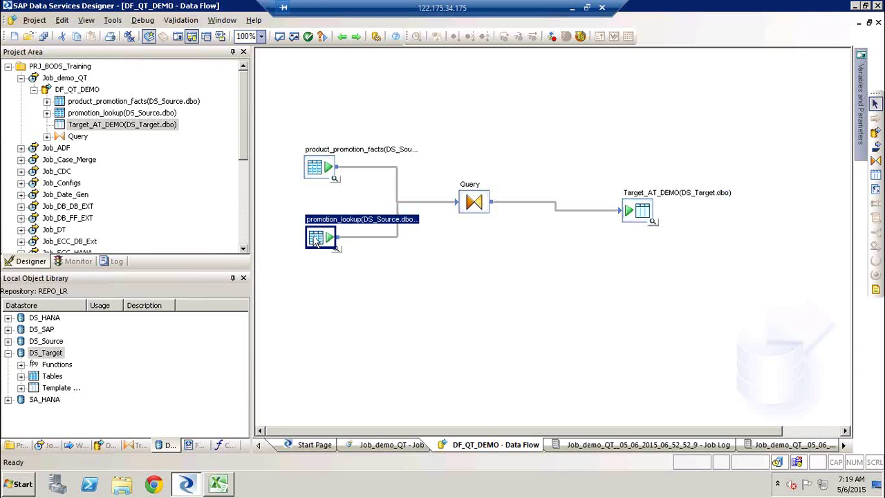
pyautogui.click(583, 312)
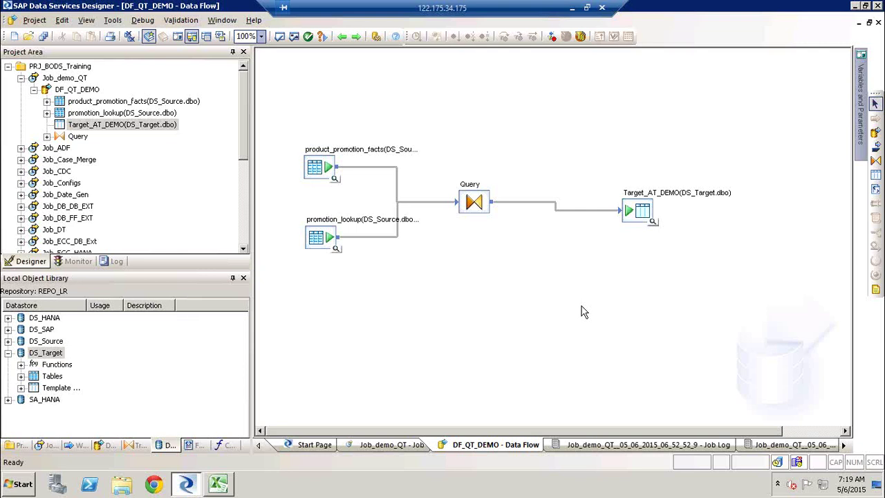
pyautogui.moveTo(647, 217); pyautogui.dragTo(641, 250)
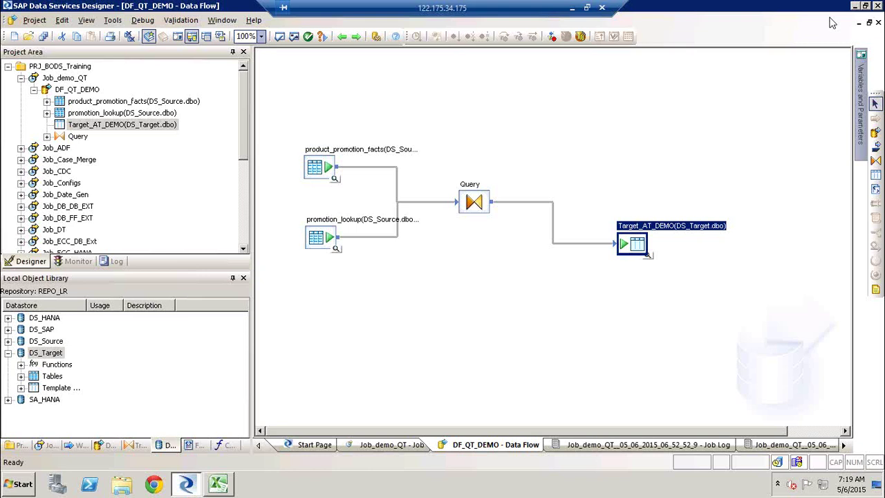
pyautogui.click(771, 109)
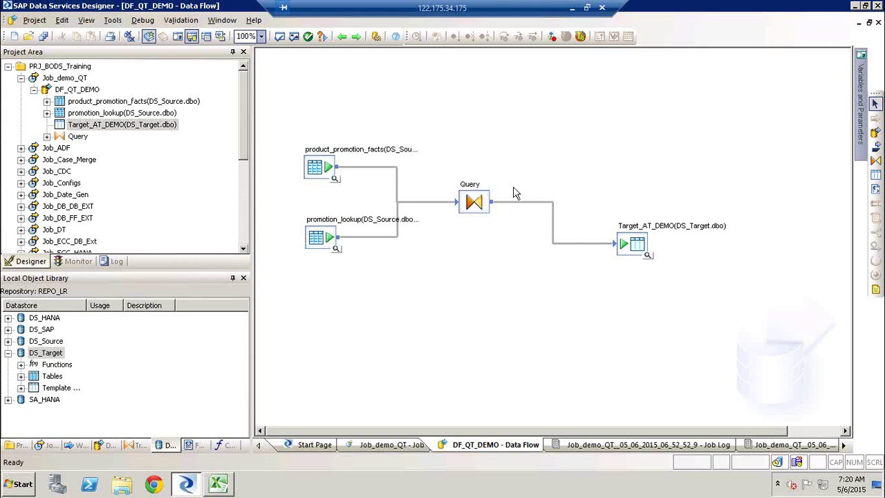
# Step: Show the library's Transforms list, expand Platform and select Row_Generation
pyautogui.click(135, 446)
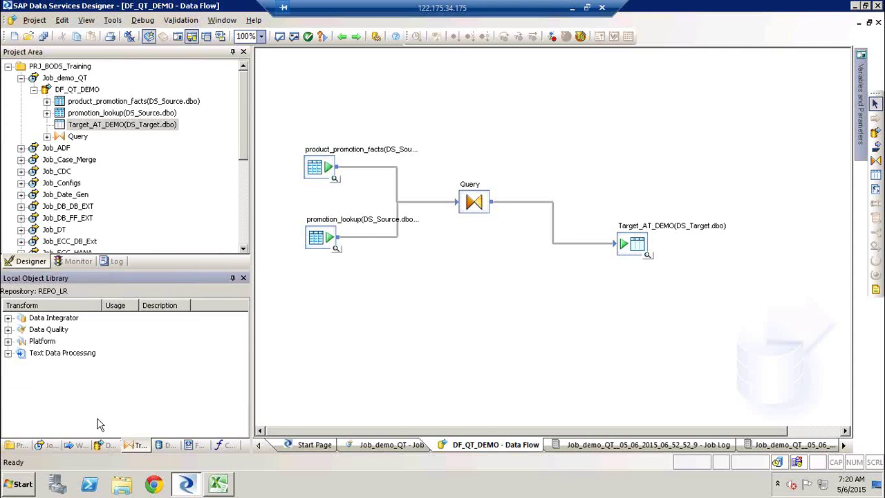
pyautogui.click(8, 341)
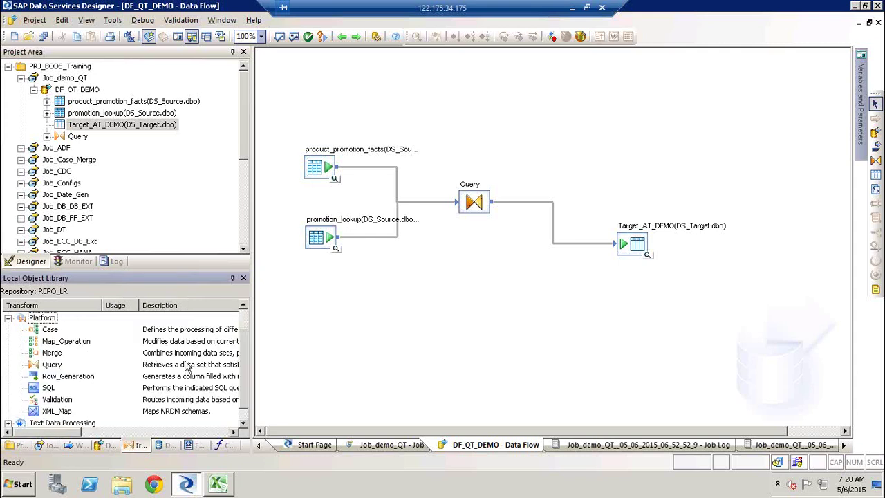
pyautogui.click(67, 376)
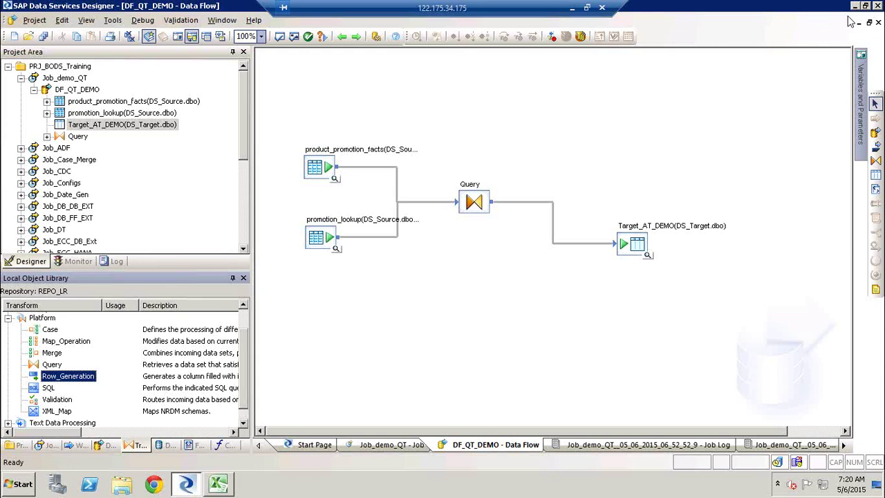
pyautogui.click(726, 74)
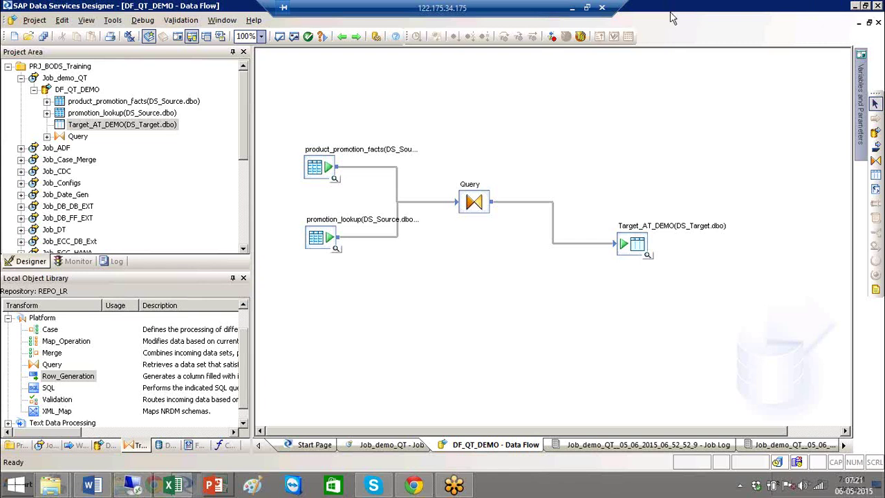
# Step: Open the Query transform briefly, then return and open the Target_AT_DEMO table editor
pyautogui.doubleClick(475, 194)
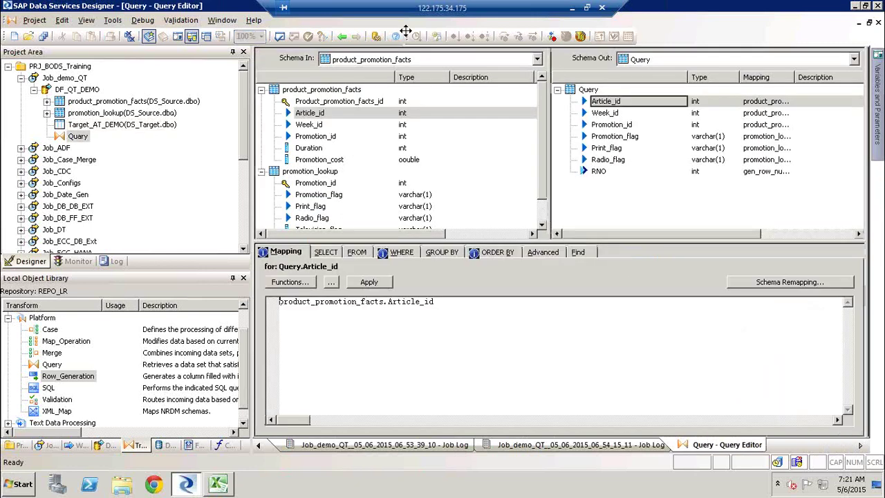
pyautogui.click(342, 36)
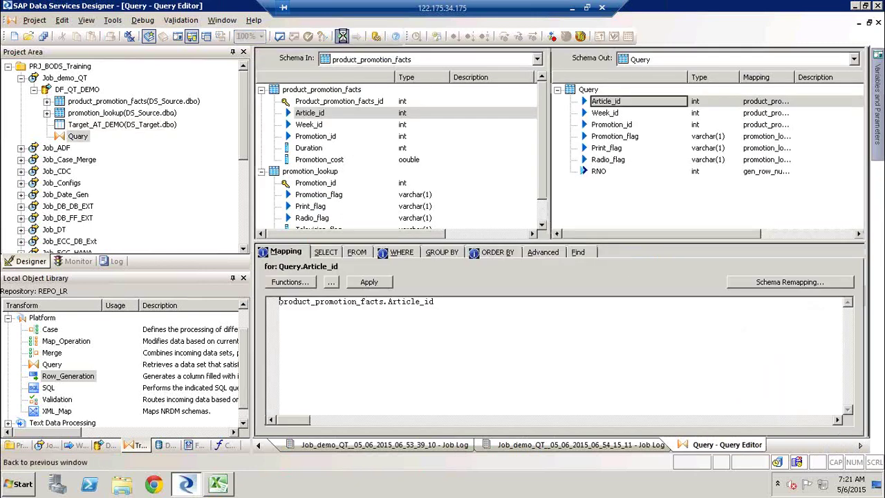
pyautogui.click(634, 230)
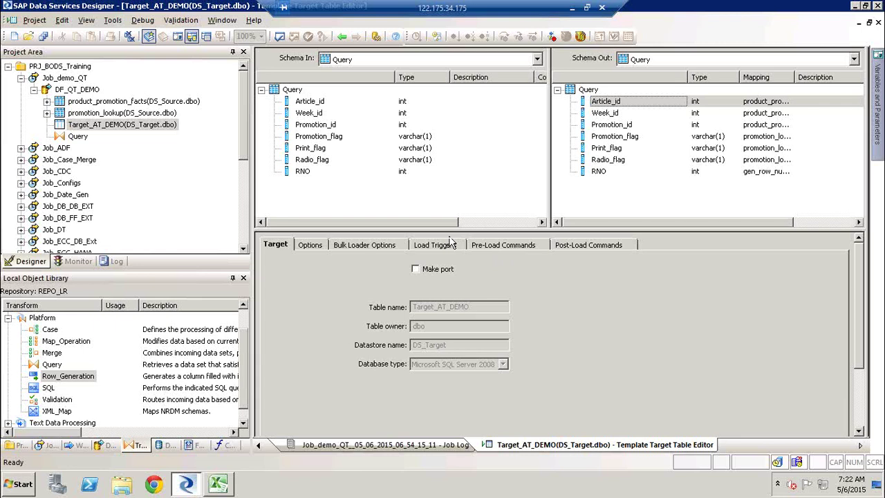
# Step: Check Target_AT_DEMO's pre-load commands and bulk loader options, then return to the data flow
pyautogui.click(502, 248)
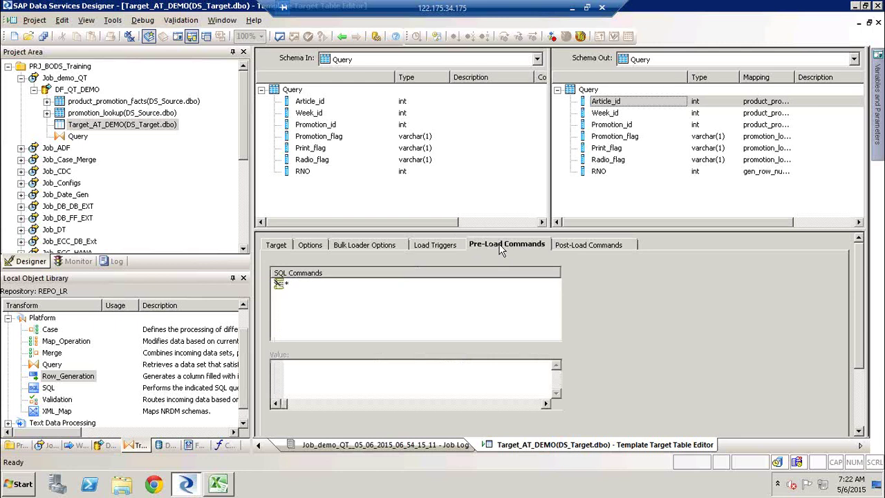
pyautogui.click(376, 247)
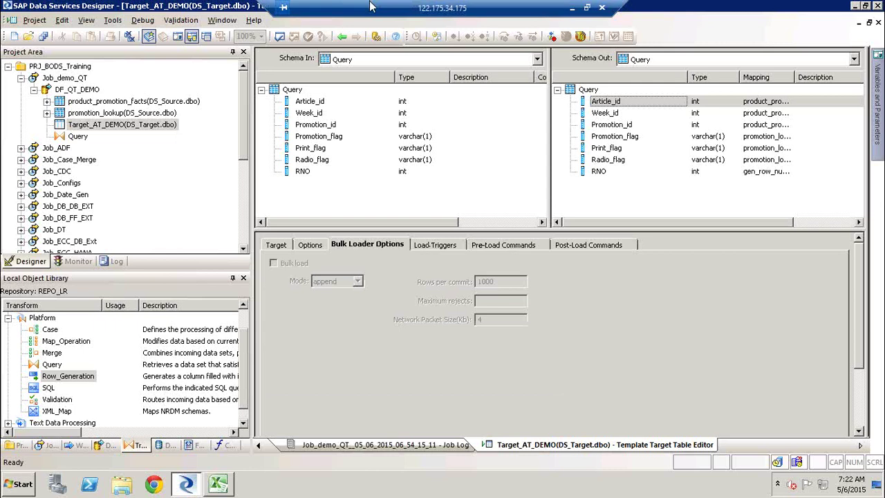
pyautogui.click(344, 38)
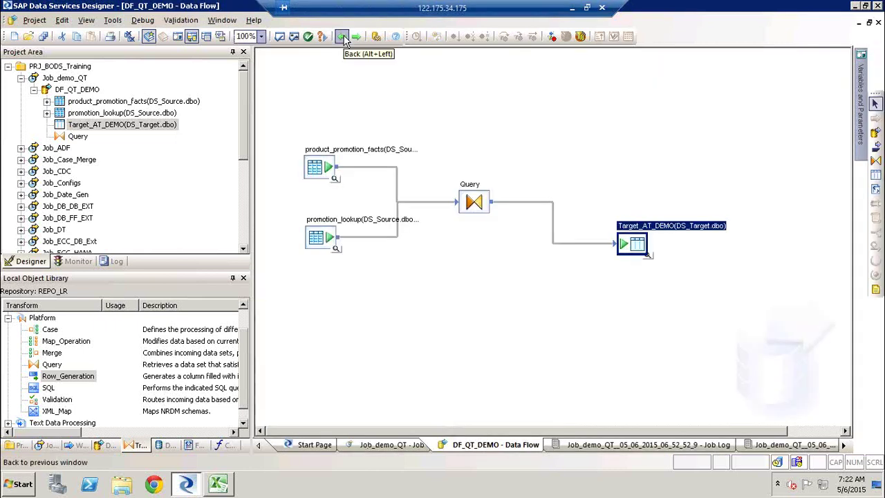
# Step: Reopen Target_AT_DEMO, check its pre-load and post-load commands, and return to DF_QT_DEMO
pyautogui.doubleClick(664, 227)
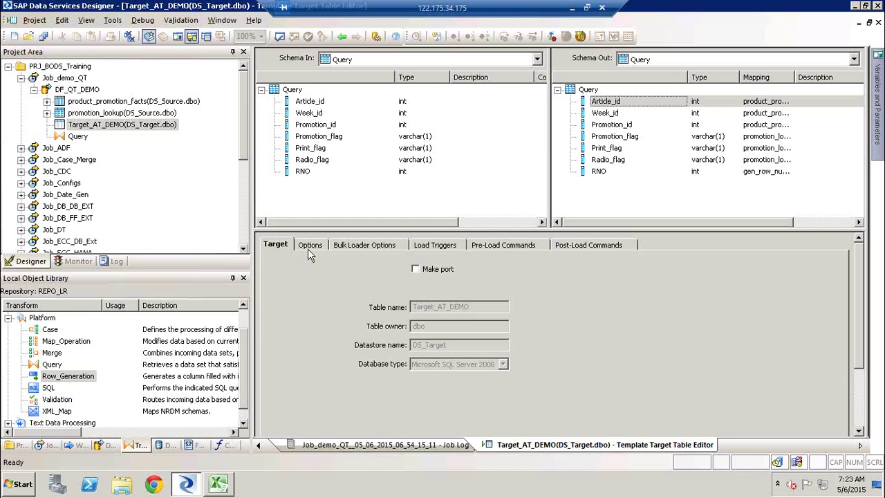
pyautogui.click(527, 244)
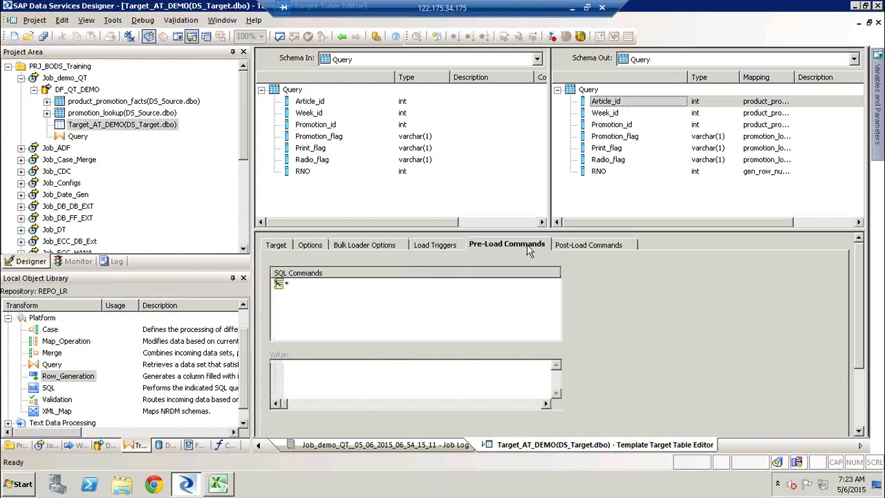
pyautogui.click(579, 246)
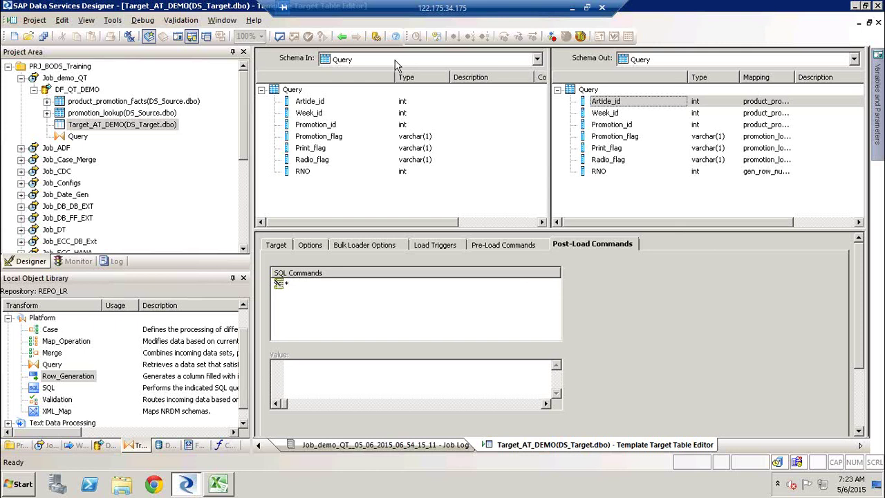
pyautogui.click(341, 37)
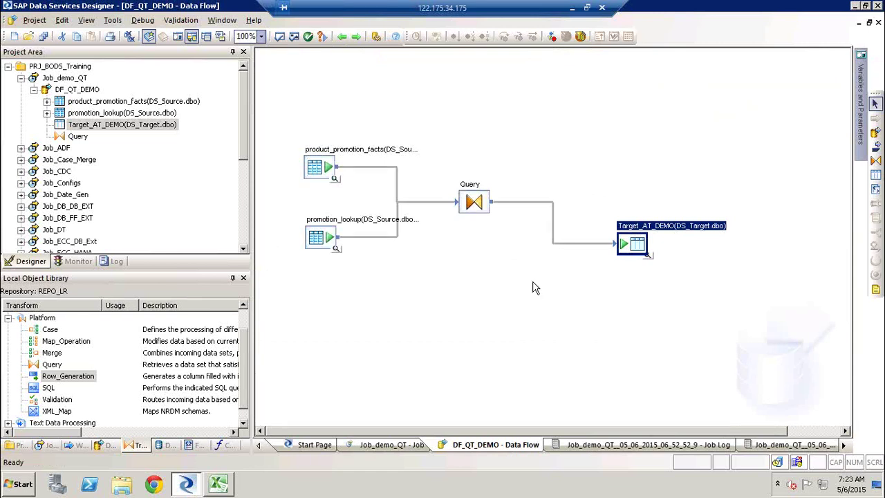
# Step: In the Query editor, append 'and' plus a new line to the WHERE join condition
pyautogui.doubleClick(474, 197)
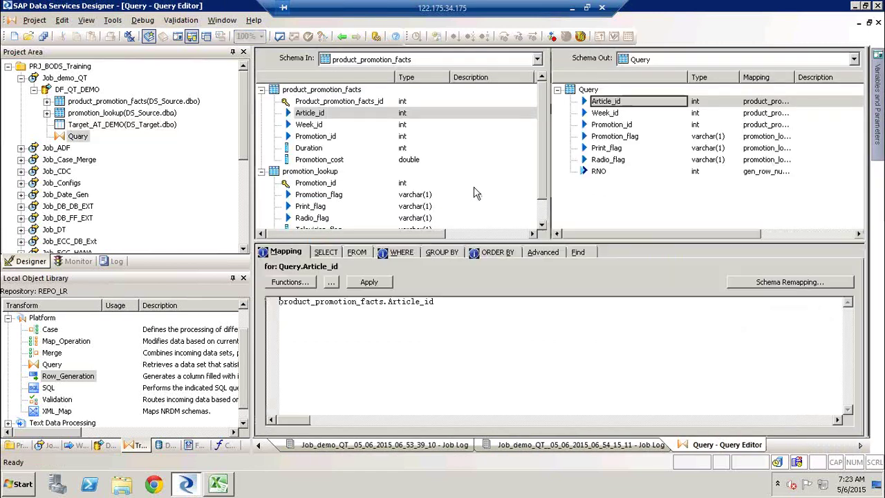
pyautogui.click(446, 315)
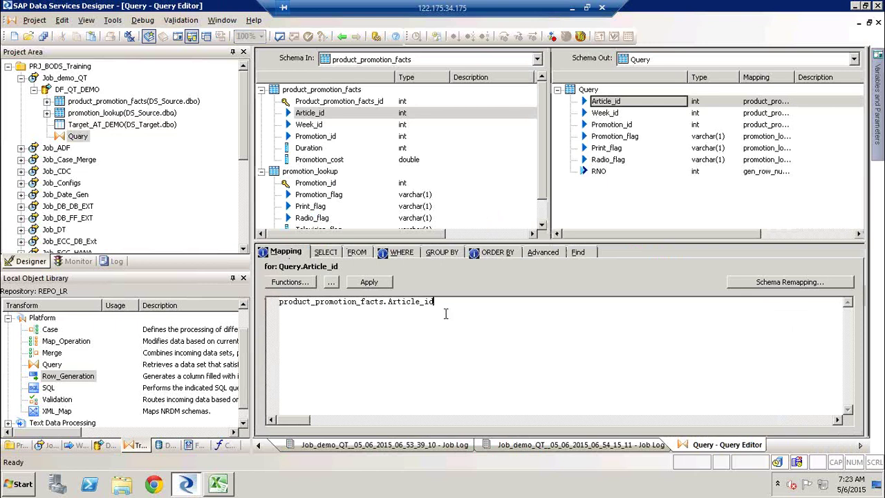
pyautogui.click(403, 257)
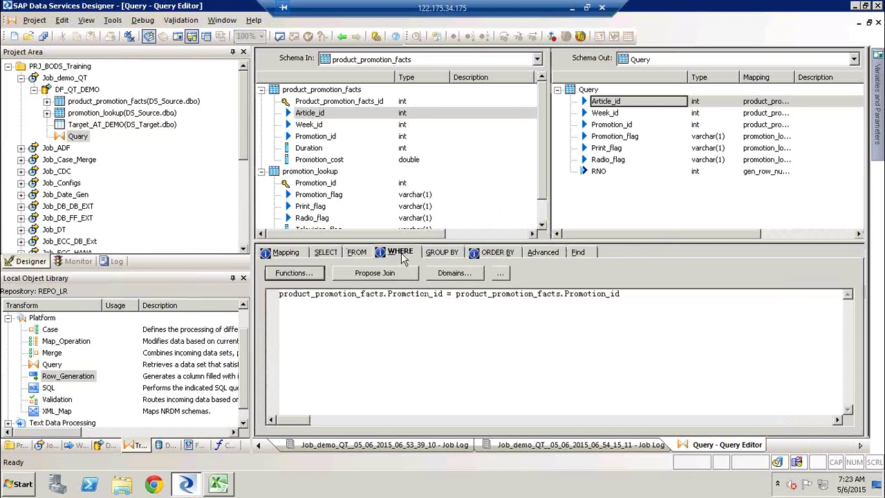
pyautogui.click(637, 300)
pyautogui.write('and')
pyautogui.press('Return')
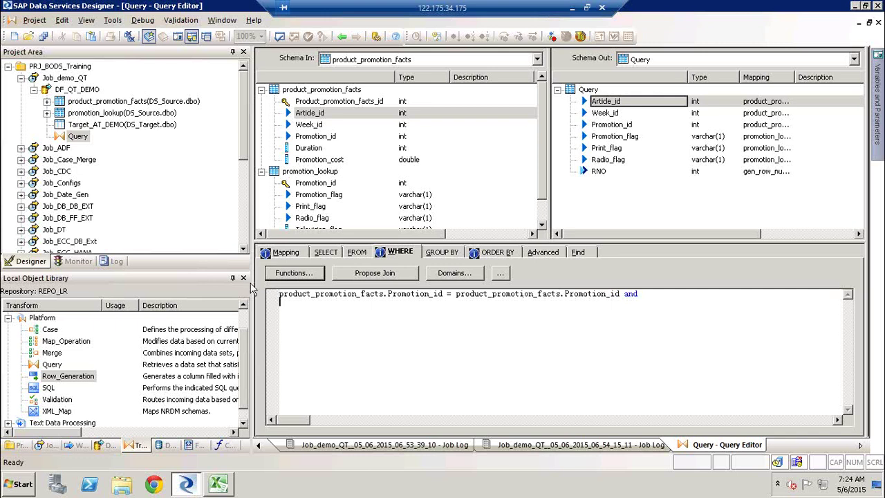
# Step: Inspect the Print_flag mapping, delete the trailing 'and' from the join condition, and return to DF_QT_DEMO
pyautogui.click(301, 255)
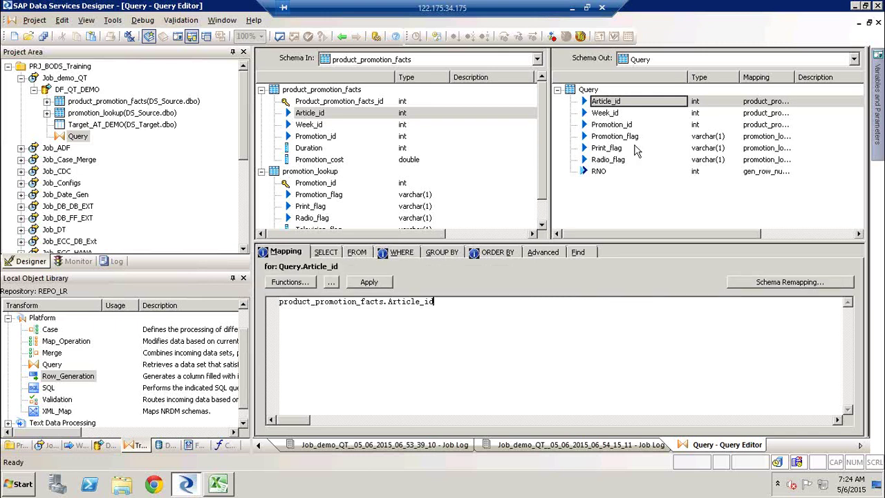
pyautogui.click(636, 150)
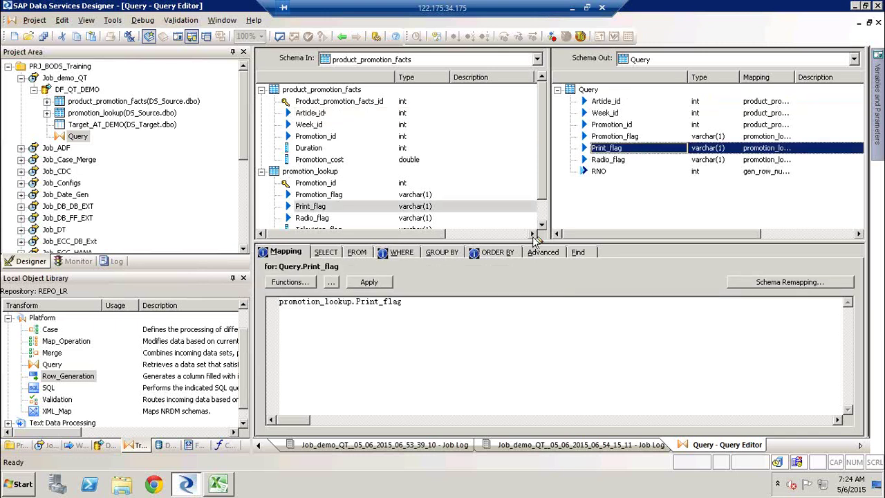
pyautogui.click(430, 302)
pyautogui.click(426, 254)
pyautogui.click(403, 253)
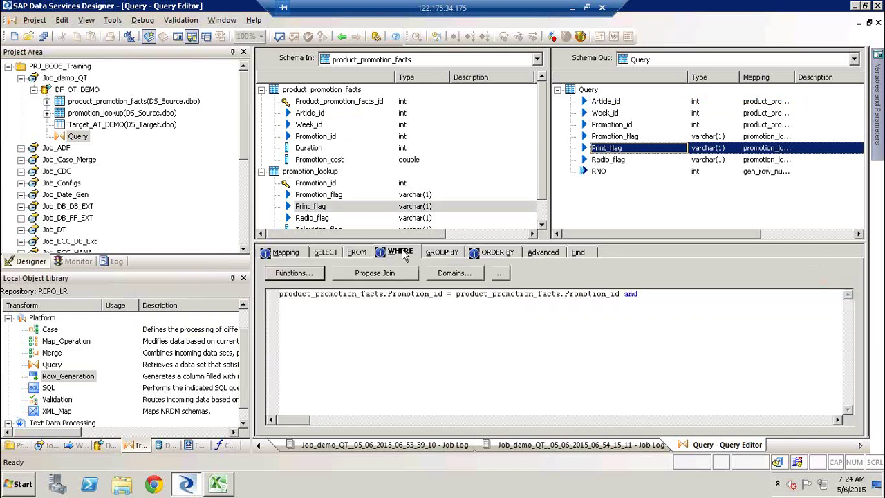
pyautogui.click(645, 294)
pyautogui.press('BackSpace')
pyautogui.press('BackSpace')
pyautogui.press('BackSpace')
pyautogui.press('BackSpace')
pyautogui.click(341, 36)
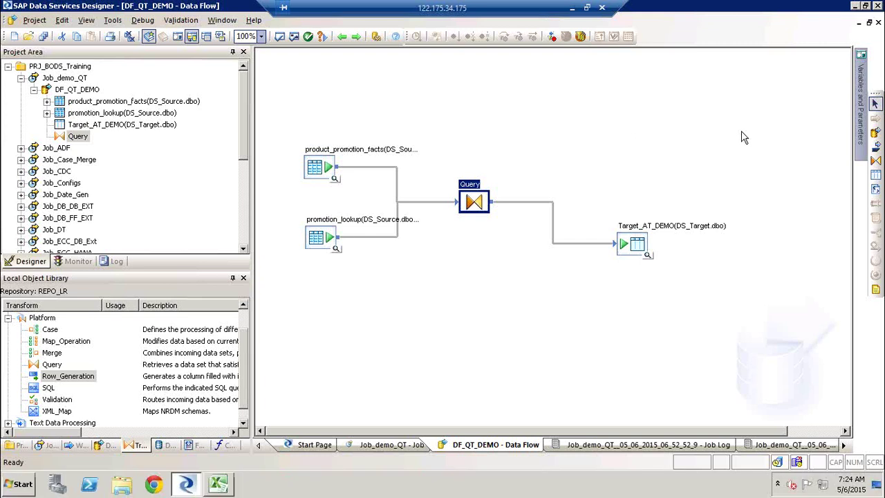
# Step: Collapse Job_demo_QT and browse Row_Generation, Case, Map_Operation and Query in the transforms library
pyautogui.click(691, 128)
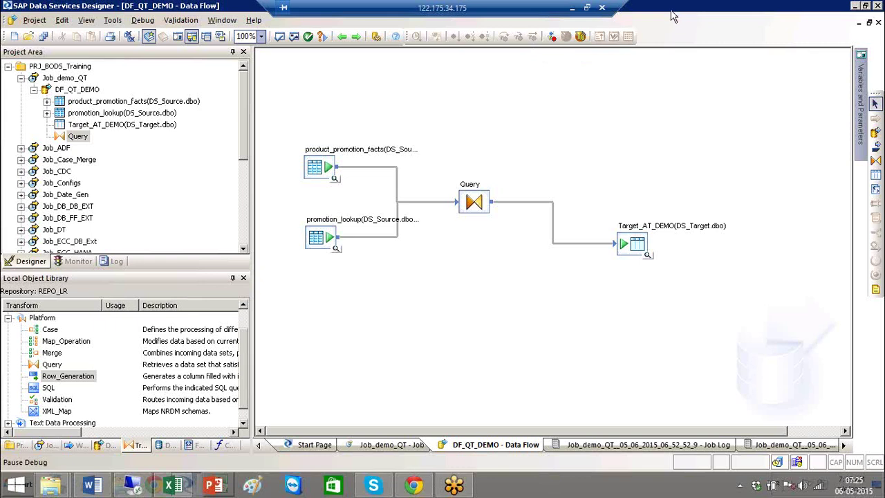
pyautogui.click(21, 79)
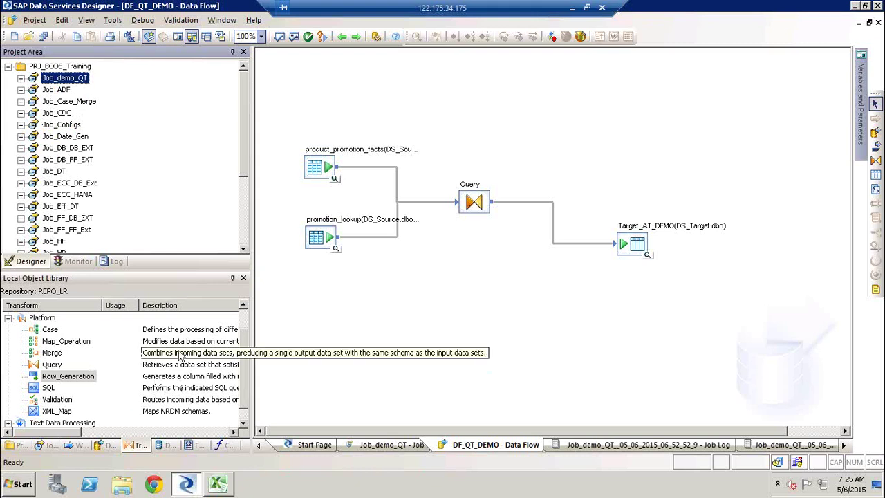
pyautogui.click(66, 379)
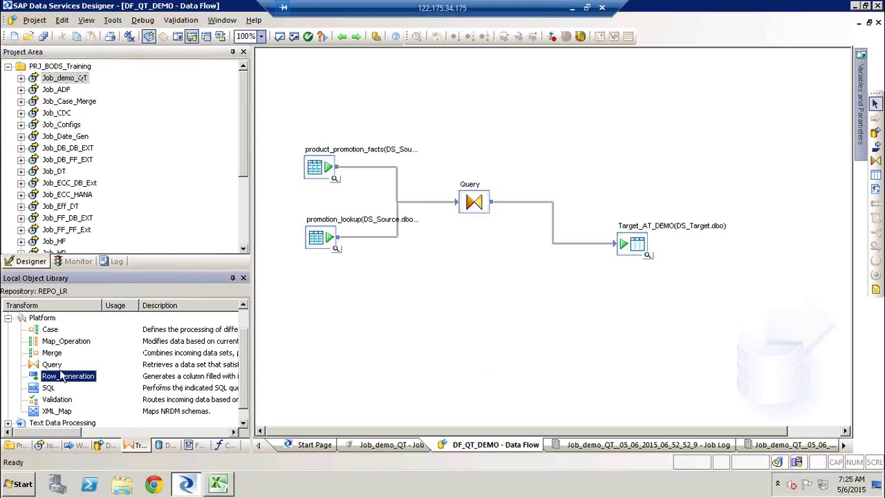
pyautogui.click(50, 330)
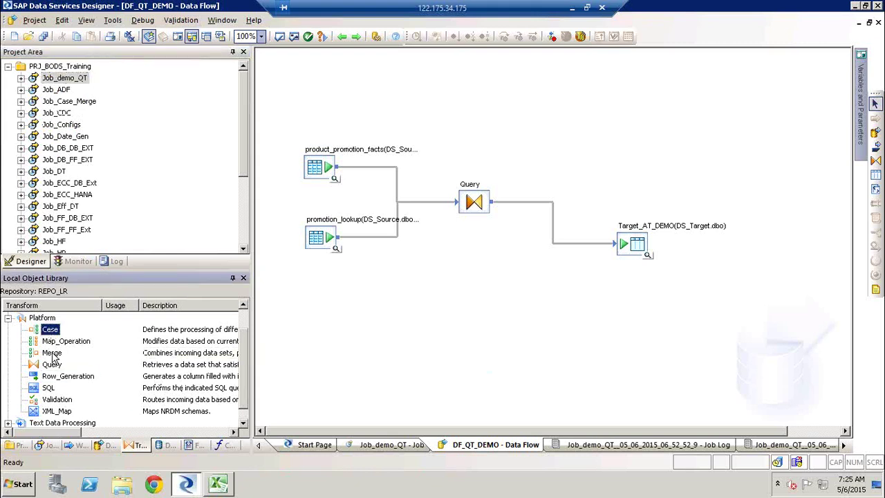
pyautogui.click(71, 343)
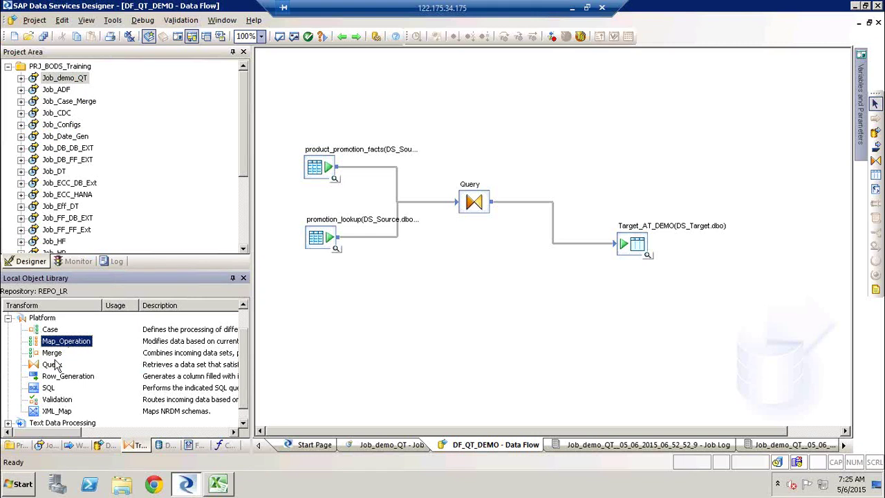
pyautogui.click(57, 366)
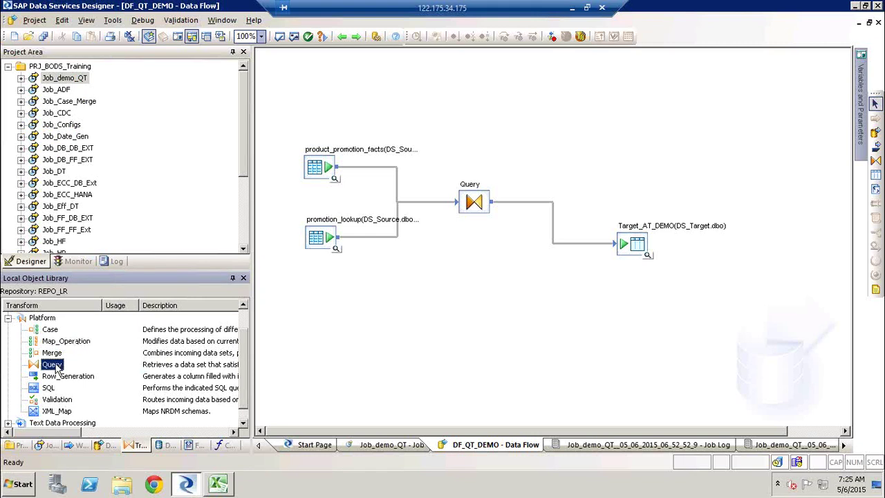
pyautogui.click(59, 378)
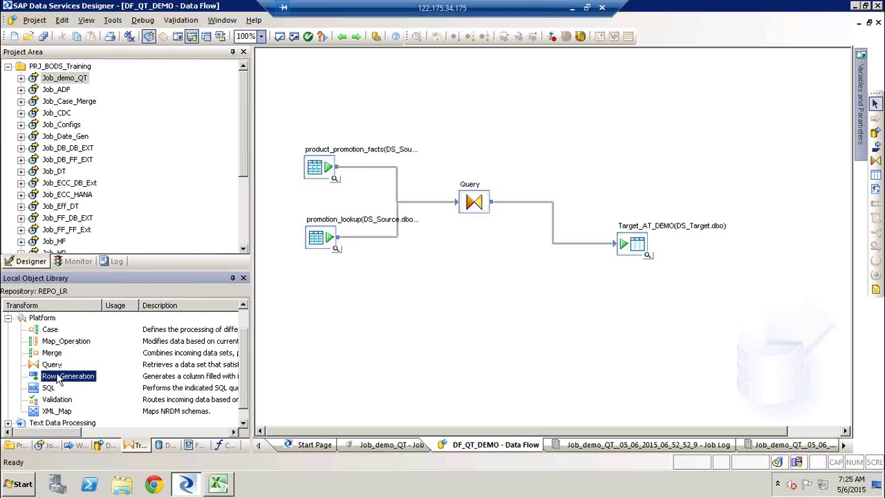
# Step: Create the real-time job New_RTJob1 in PRJ_BODS_Training
pyautogui.click(80, 65)
pyautogui.rightClick(80, 65)
pyautogui.click(121, 85)
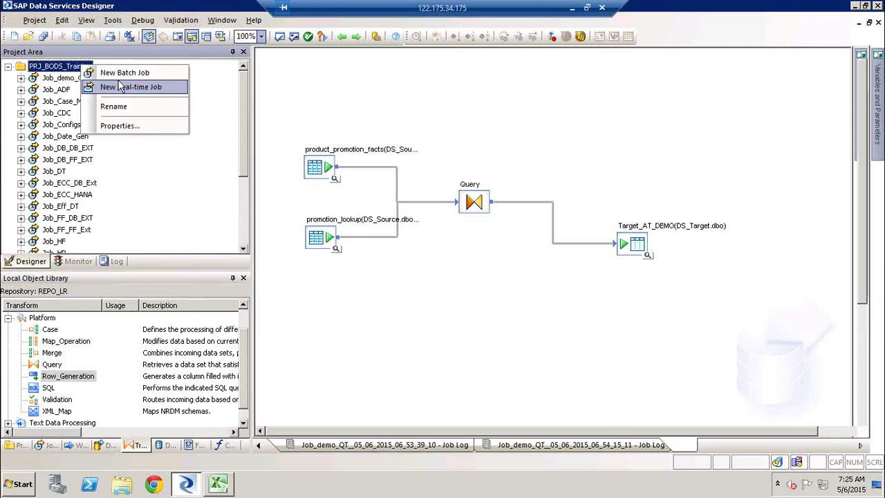
pyautogui.click(32, 82)
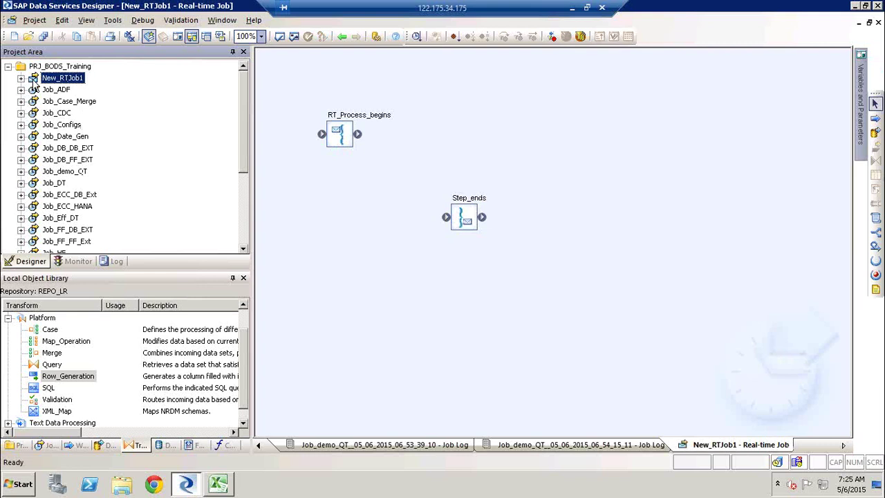
# Step: Remove New_RTJob1 from the PRJ_BODS_Training project
pyautogui.rightClick(32, 83)
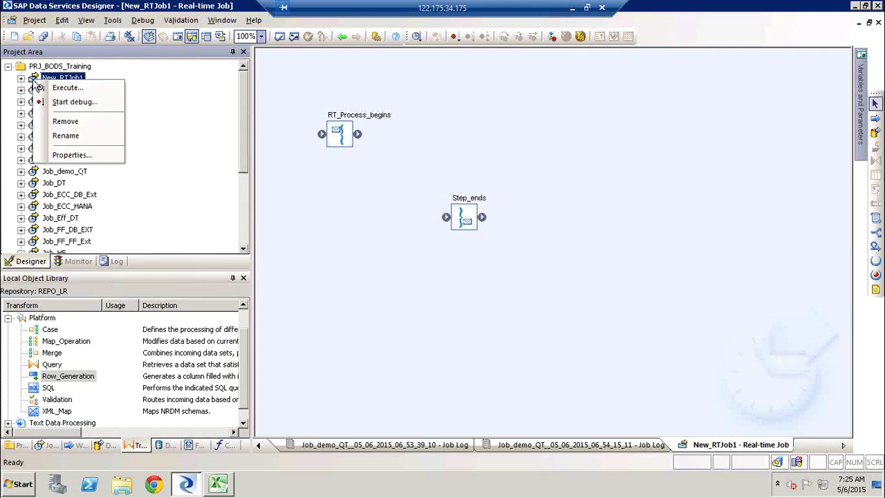
pyautogui.click(74, 121)
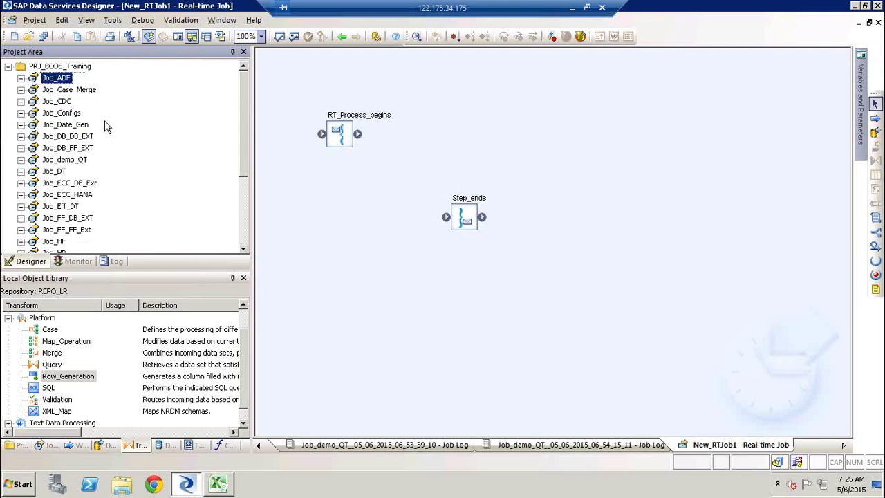
pyautogui.click(72, 68)
pyautogui.rightClick(72, 72)
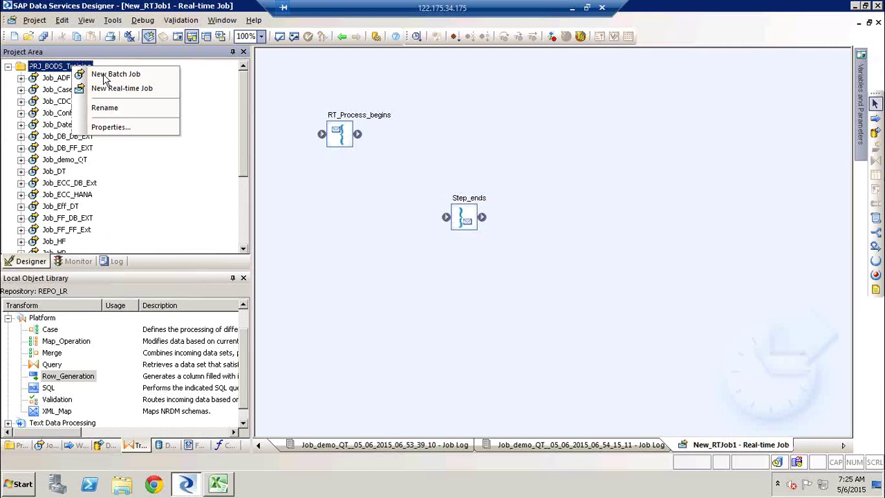
# Step: Create a batch job named Job_Rowgen in PRJ_BODS_Training
pyautogui.click(104, 74)
pyautogui.write('Job_Ro')
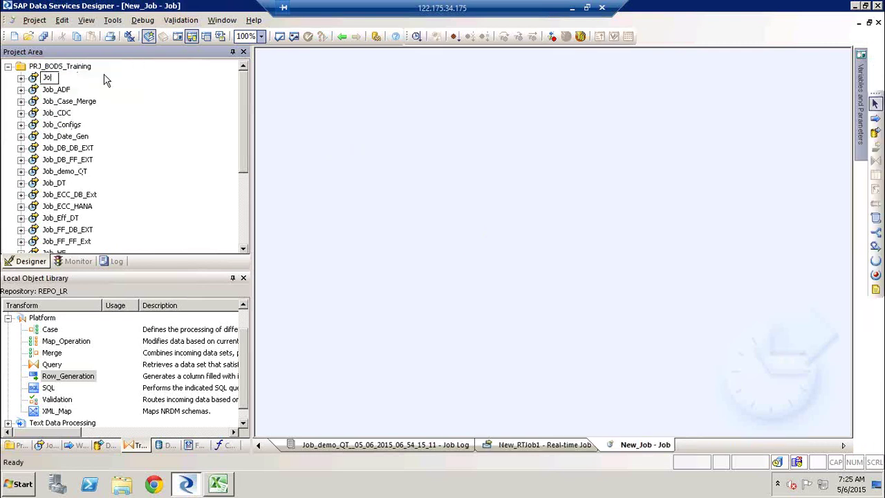
pyautogui.write('wgen')
pyautogui.press('Return')
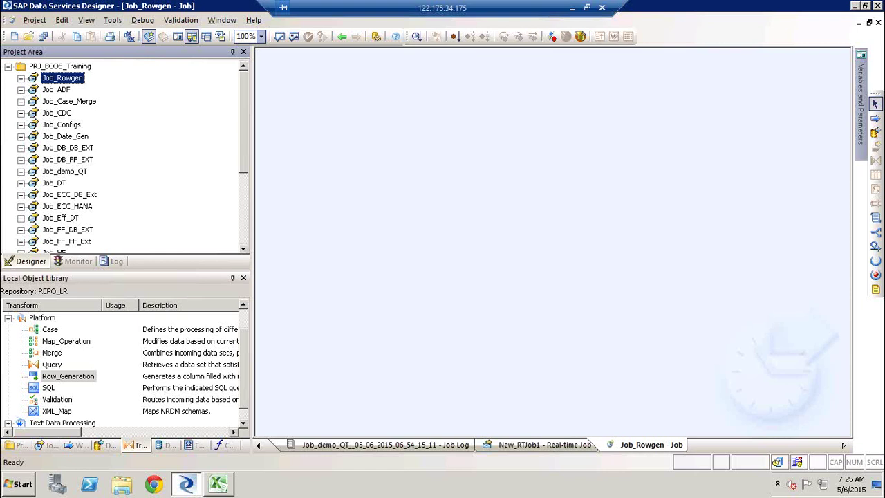
# Step: Add a data flow named DF_Row_Gen1 to the Job_Rowgen canvas
pyautogui.click(877, 133)
pyautogui.click(464, 206)
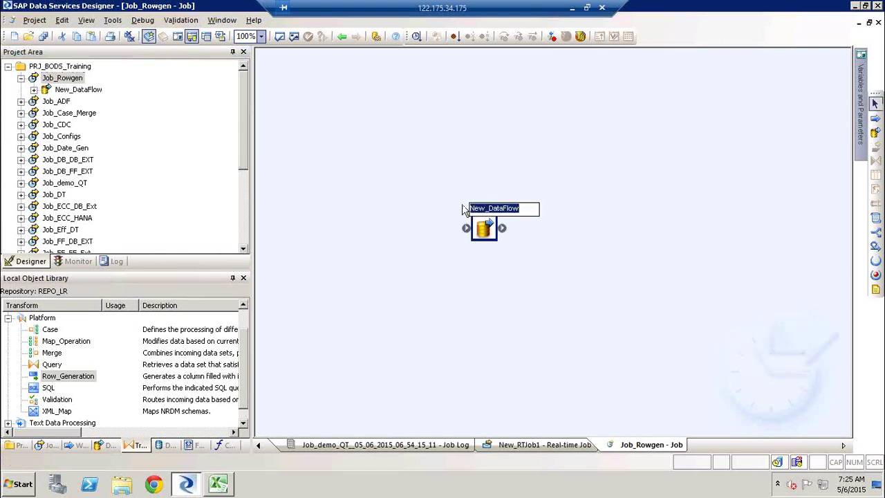
pyautogui.write('DF_Row')
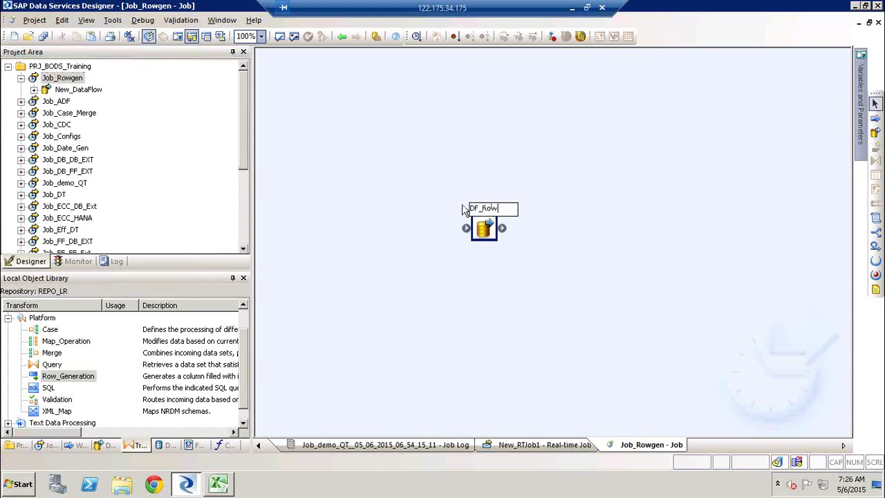
pyautogui.write('_Gen1')
pyautogui.press('Return')
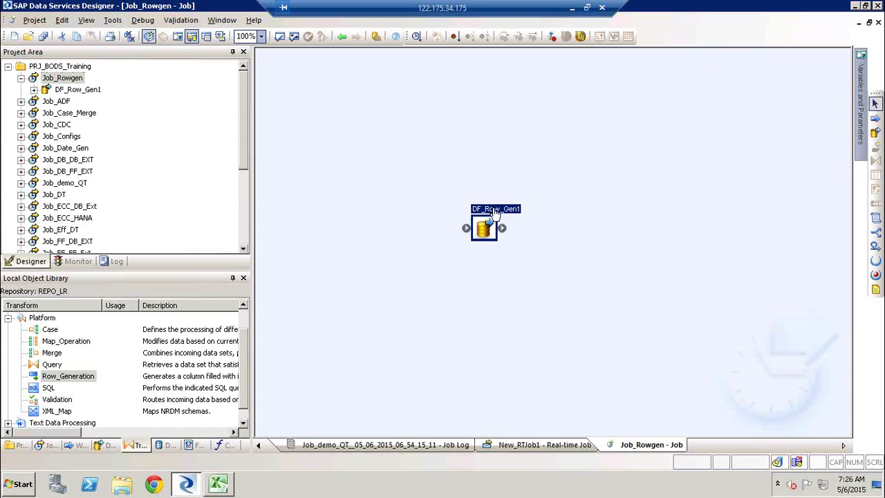
pyautogui.click(69, 377)
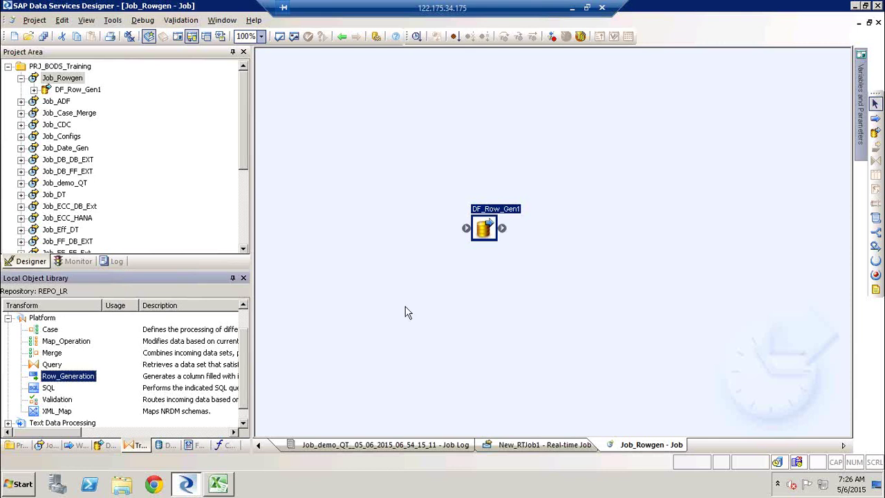
# Step: In DF_Row_Gen1, add a Row_Generation transform, link it to a new Query, and open the Query
pyautogui.doubleClick(502, 210)
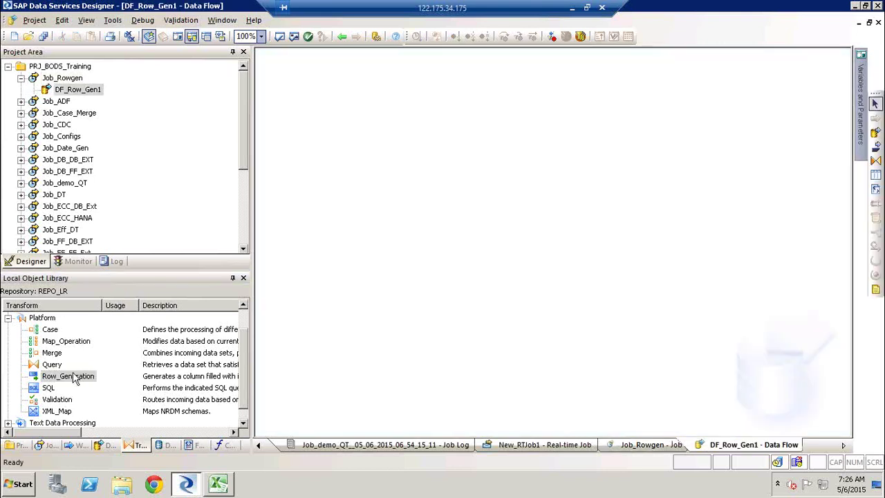
pyautogui.moveTo(75, 379); pyautogui.dragTo(351, 116)
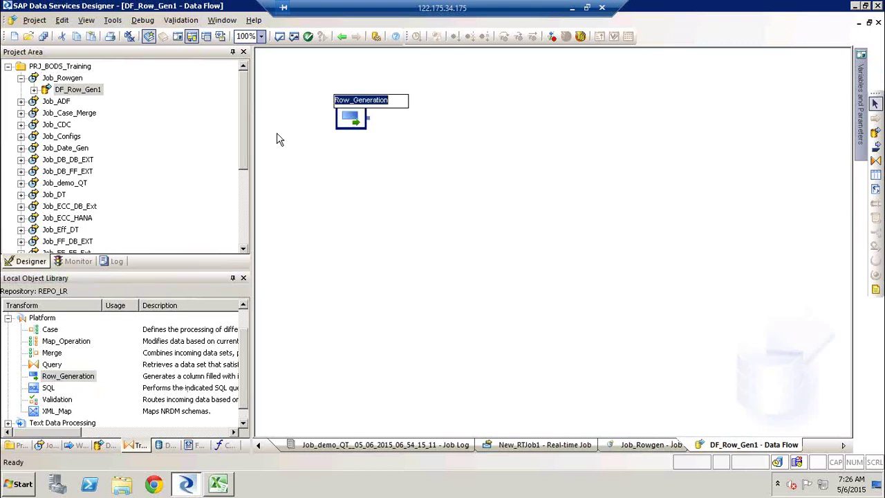
pyautogui.click(351, 119)
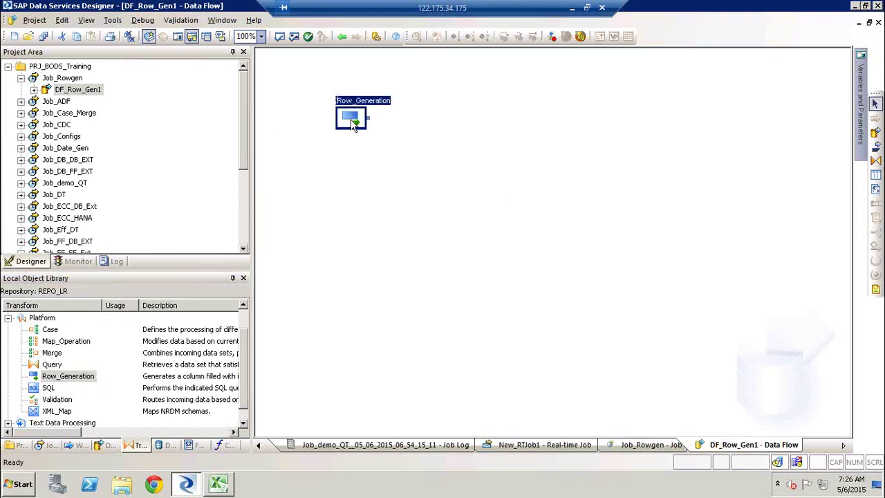
pyautogui.click(876, 162)
pyautogui.click(455, 151)
pyautogui.moveTo(370, 119); pyautogui.dragTo(448, 154)
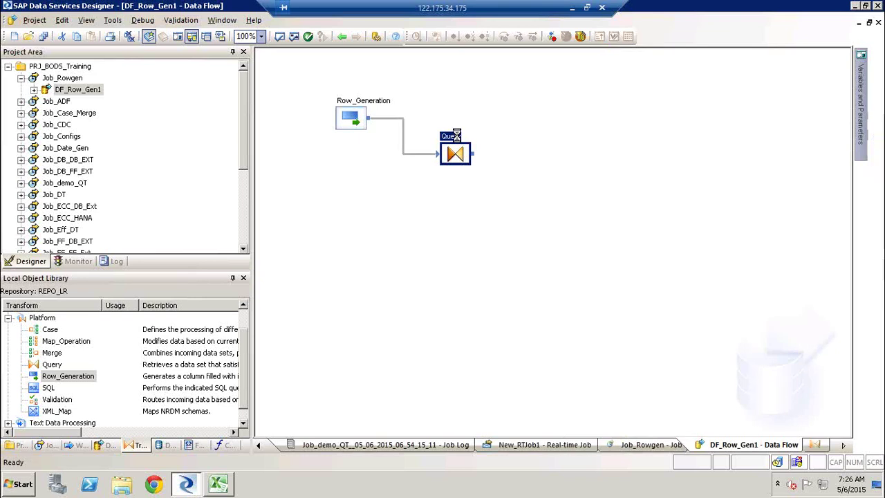
pyautogui.doubleClick(457, 135)
# Step: Add an EMPNO int output column to the Query, mapped to null
pyautogui.rightClick(582, 112)
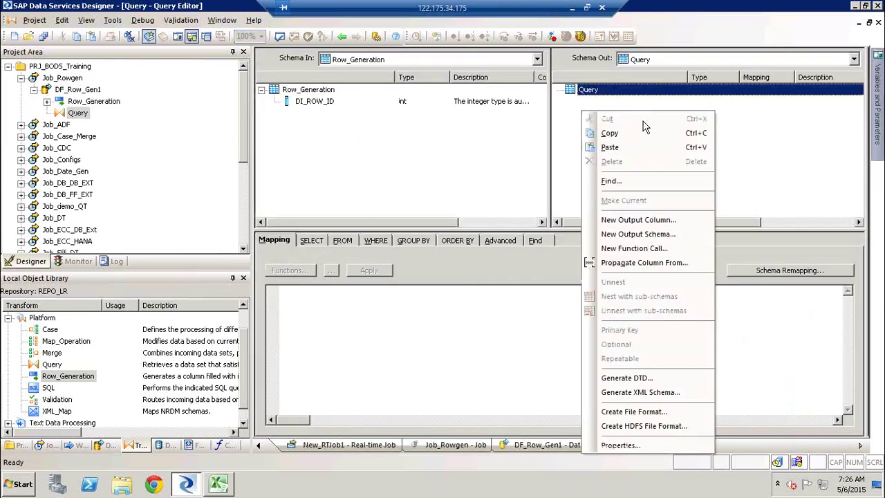
pyautogui.click(643, 219)
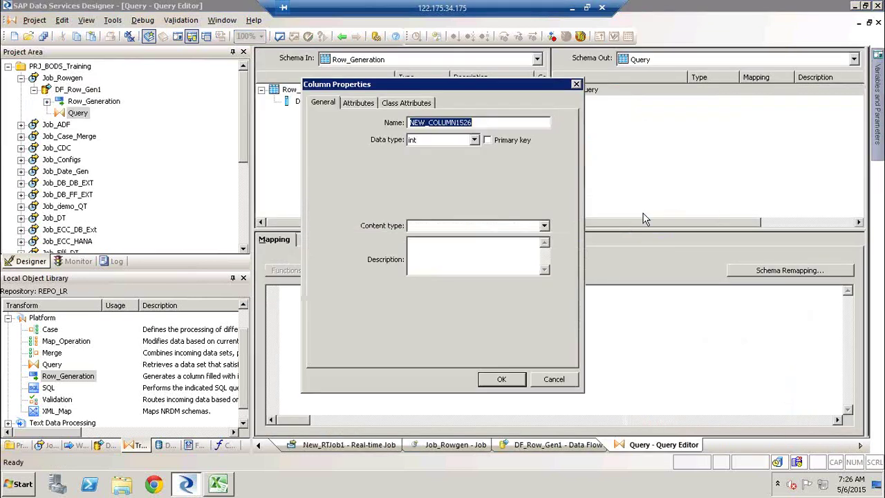
pyautogui.write('EMPNO')
pyautogui.press('Tab')
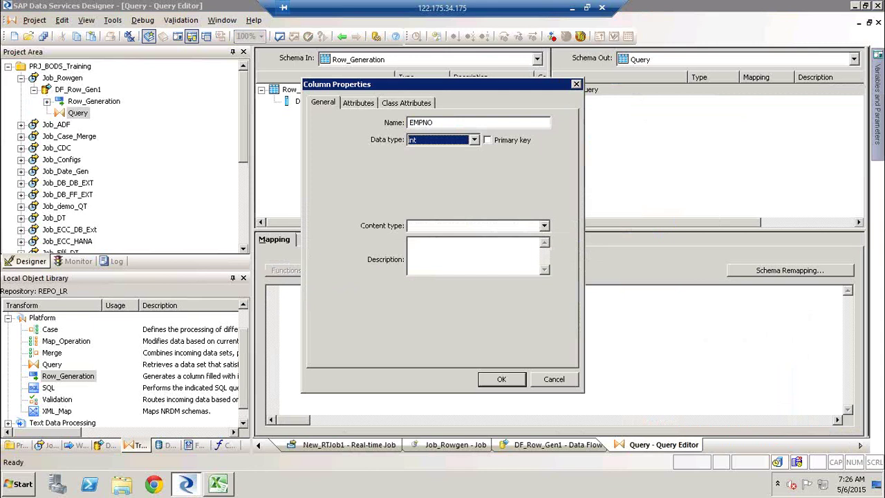
pyautogui.press('Return')
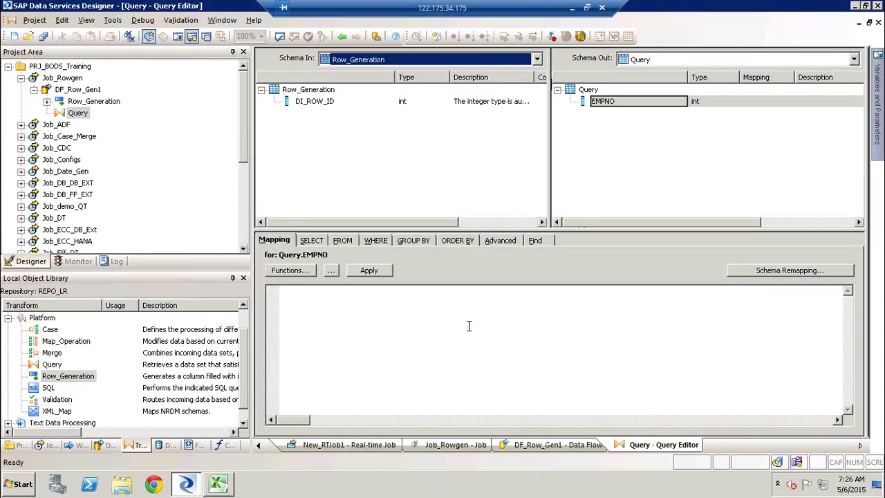
pyautogui.click(401, 295)
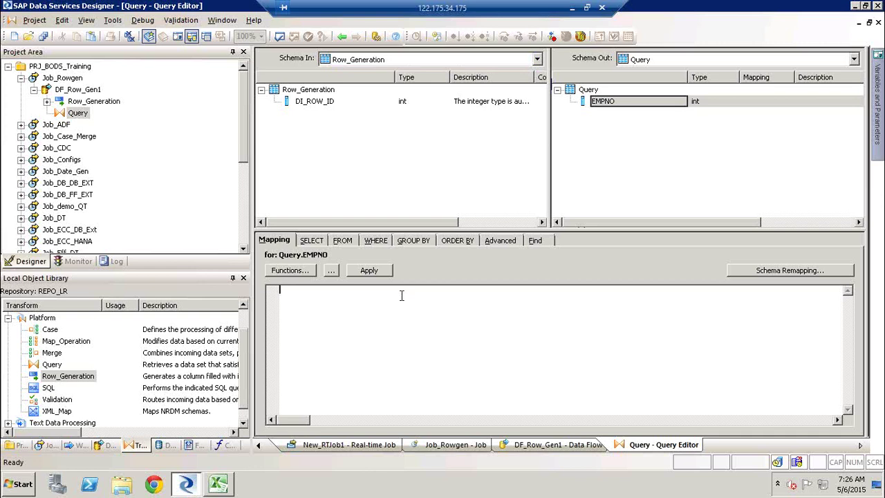
pyautogui.write('null')
pyautogui.click(603, 103)
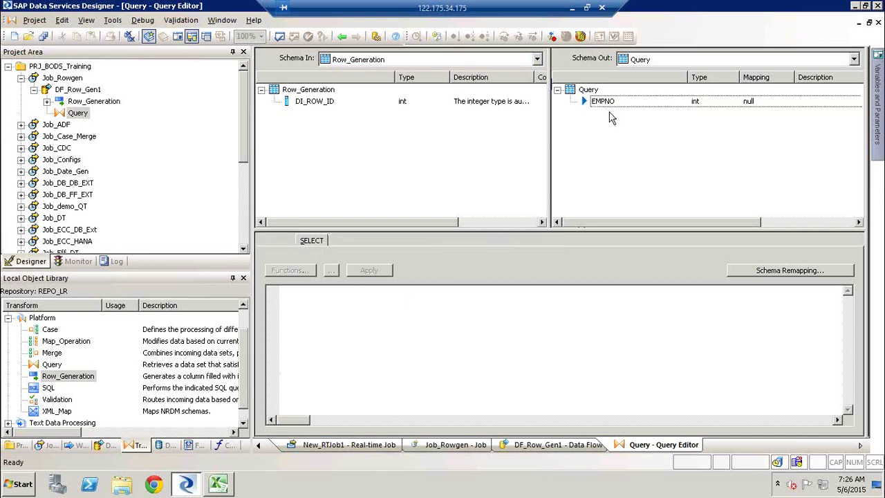
# Step: Insert a Name varchar(30) column below EMPNO with an empty-string ('') mapping
pyautogui.rightClick(602, 103)
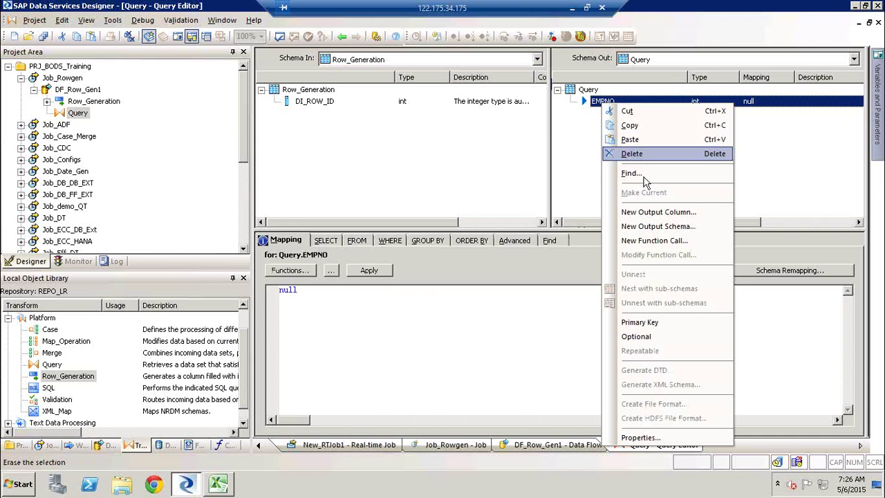
pyautogui.click(646, 213)
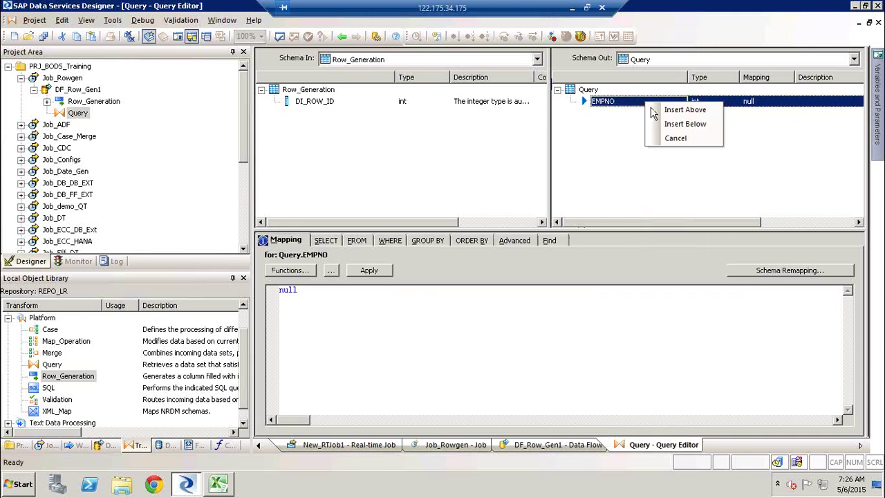
pyautogui.click(688, 129)
pyautogui.write('Name')
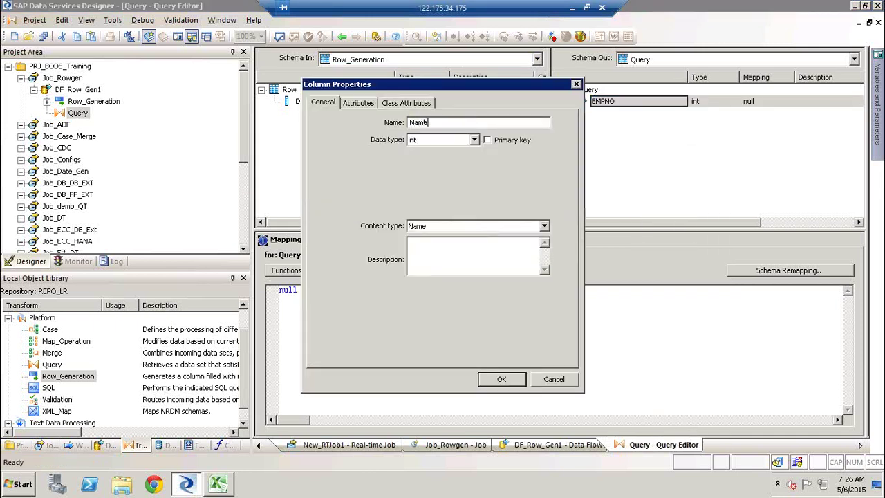
pyautogui.click(442, 140)
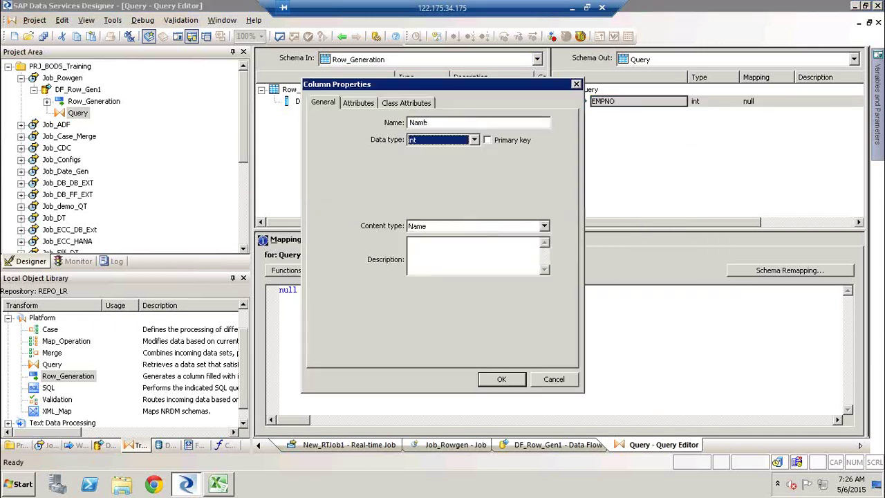
pyautogui.press('v')
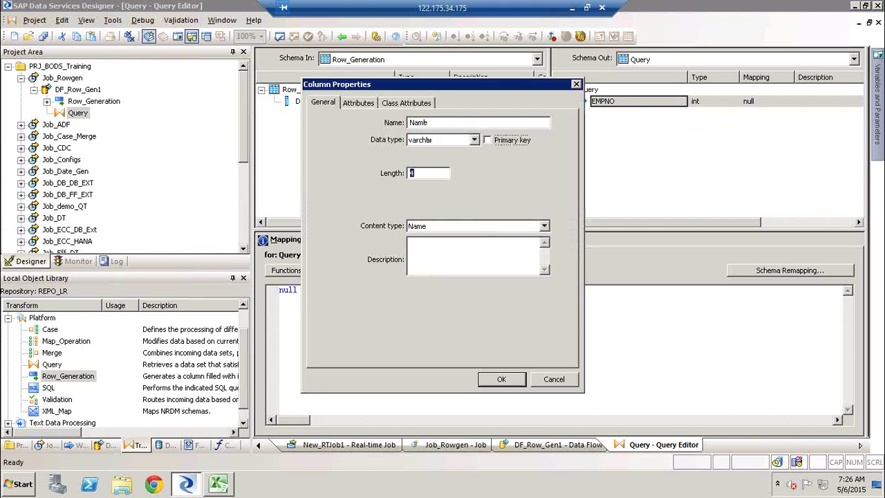
pyautogui.write('30')
pyautogui.press('Tab')
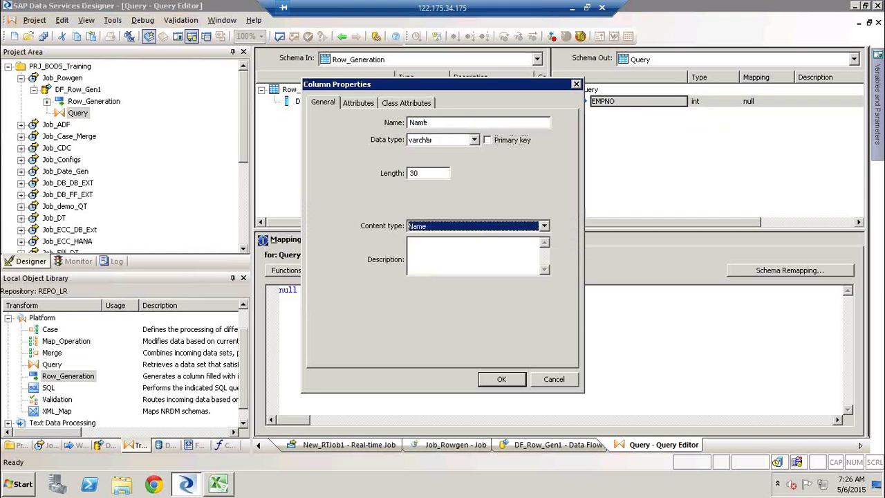
pyautogui.press('Return')
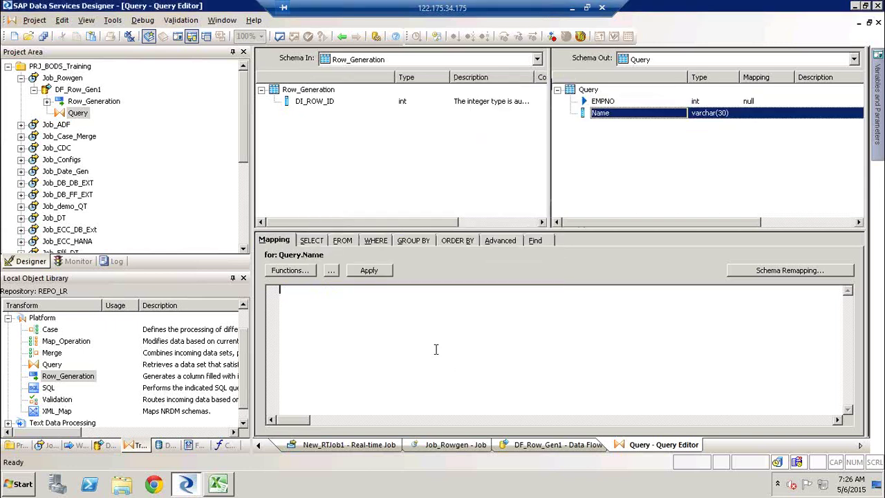
pyautogui.write("''")
# Step: Insert a varchar(100) column below Name, mapped to null
pyautogui.click(607, 114)
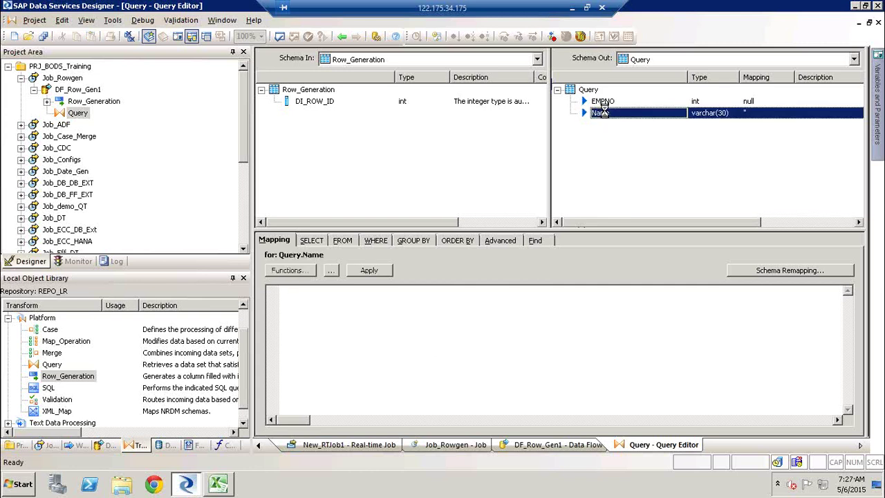
pyautogui.rightClick(634, 121)
pyautogui.click(658, 219)
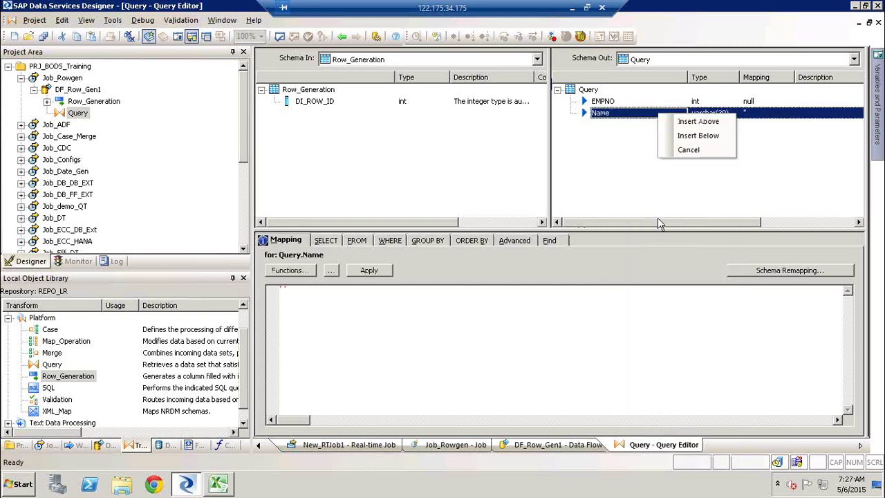
pyautogui.click(687, 136)
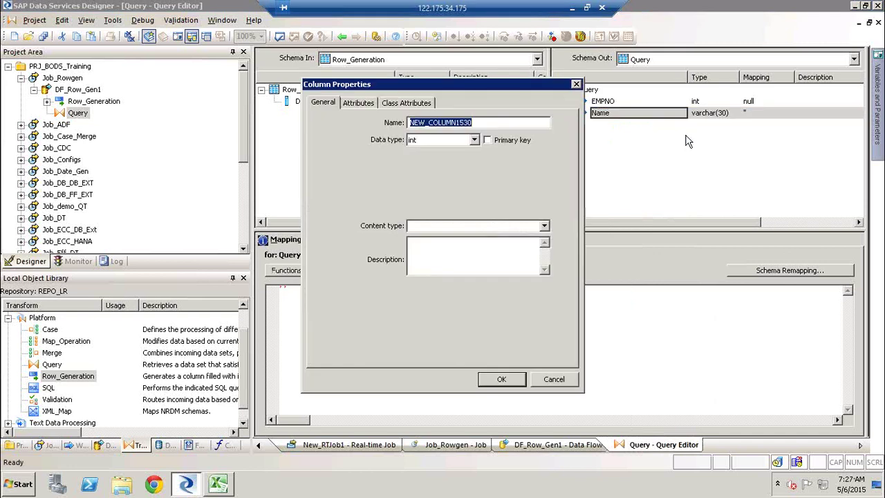
pyautogui.write('Location')
pyautogui.press('Tab')
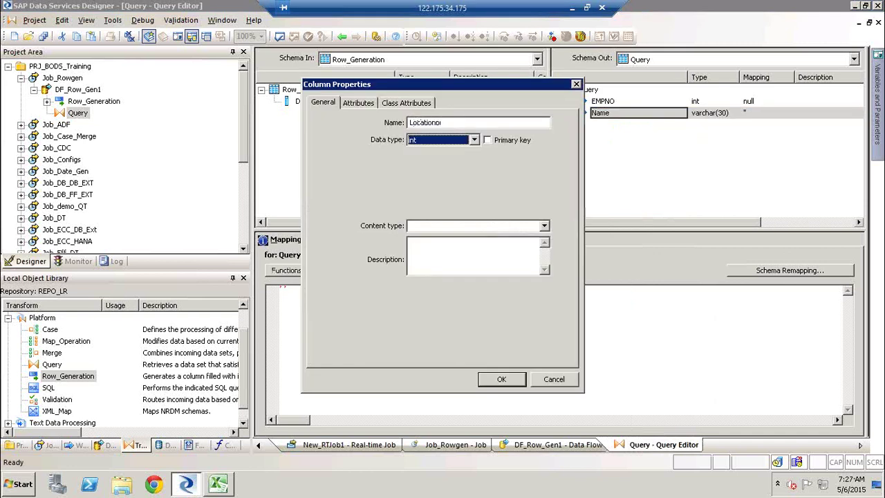
pyautogui.press('v')
pyautogui.press('Tab')
pyautogui.press('Tab')
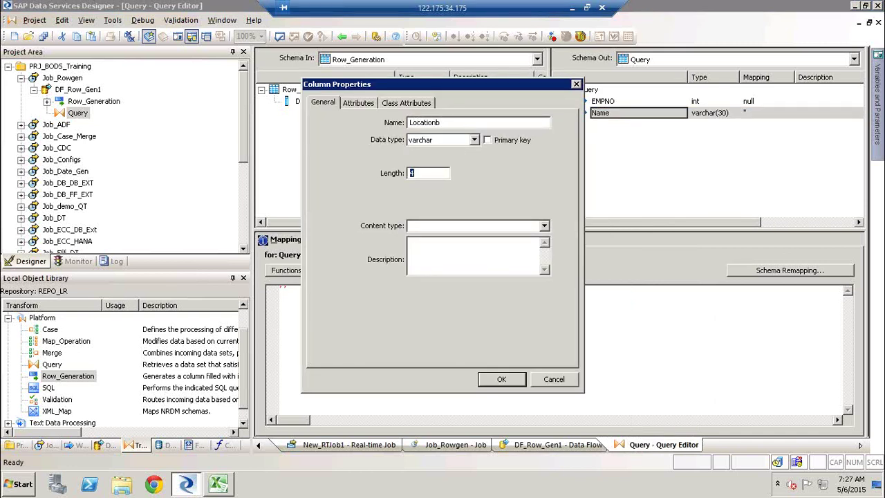
pyautogui.write('100')
pyautogui.press('Return')
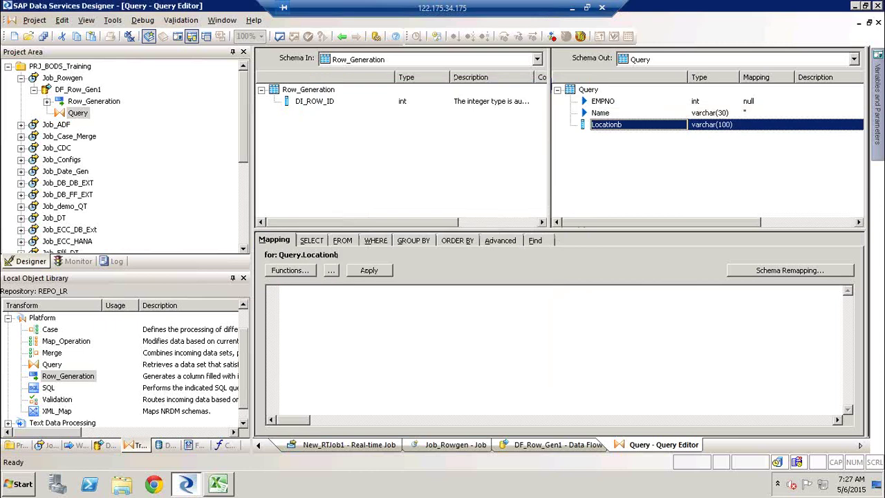
pyautogui.click(325, 355)
pyautogui.write('null')
pyautogui.click(618, 173)
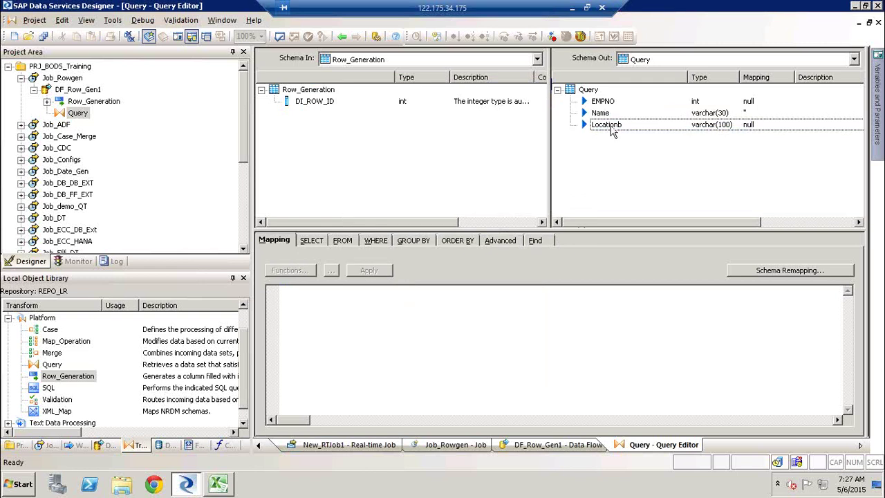
# Step: Rename the Locationb column to Location and return to the DF_Row_Gen1 diagram
pyautogui.click(612, 130)
pyautogui.click(611, 126)
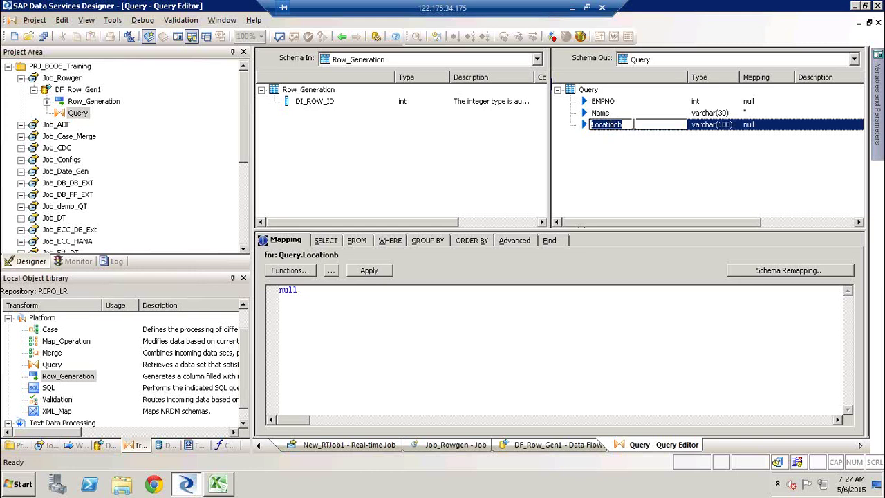
pyautogui.click(634, 124)
pyautogui.press('BackSpace')
pyautogui.click(559, 203)
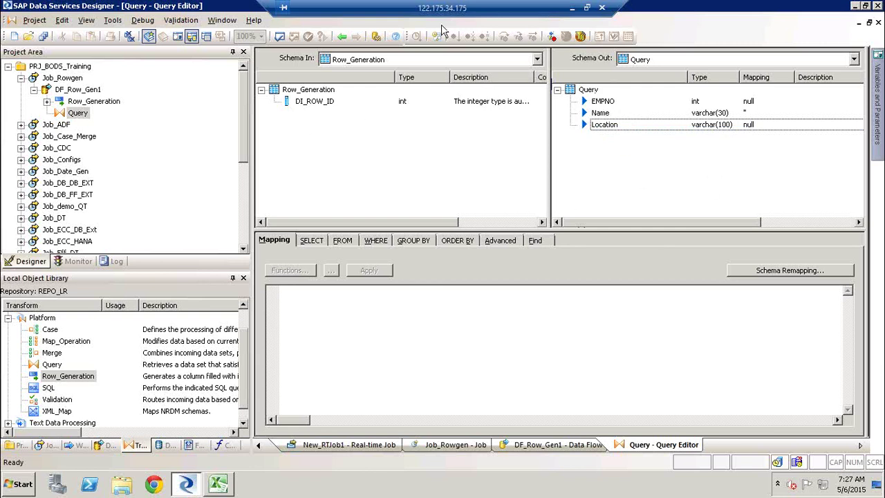
pyautogui.click(341, 36)
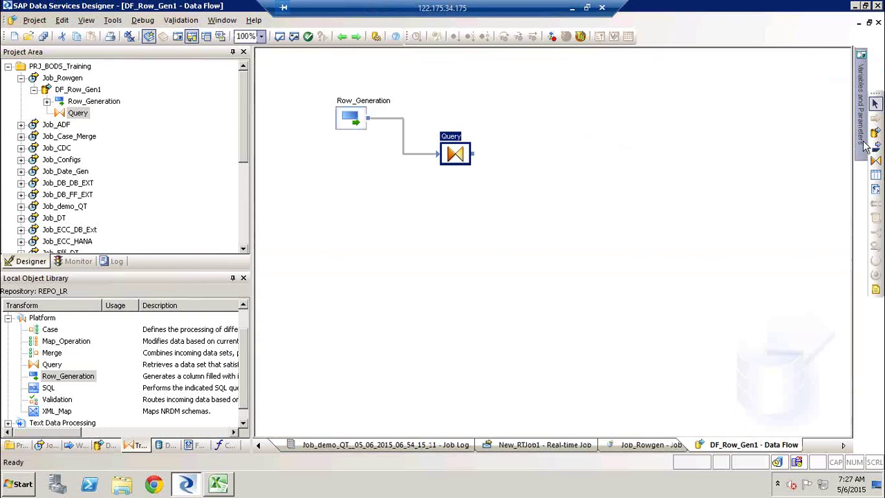
# Step: Create a Target_LKP template table in DS_Target and connect the Query to it
pyautogui.click(586, 201)
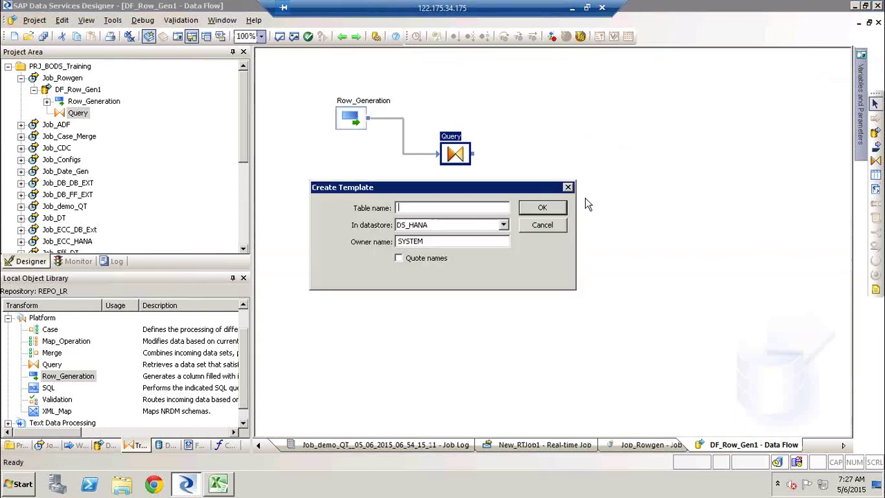
pyautogui.write('Target_LKP')
pyautogui.press('Tab')
pyautogui.press('Down')
pyautogui.press('Down')
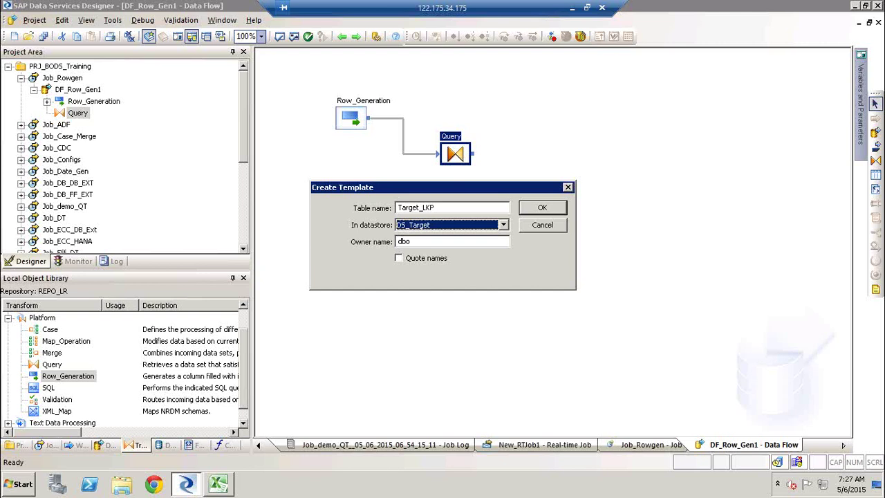
pyautogui.press('Return')
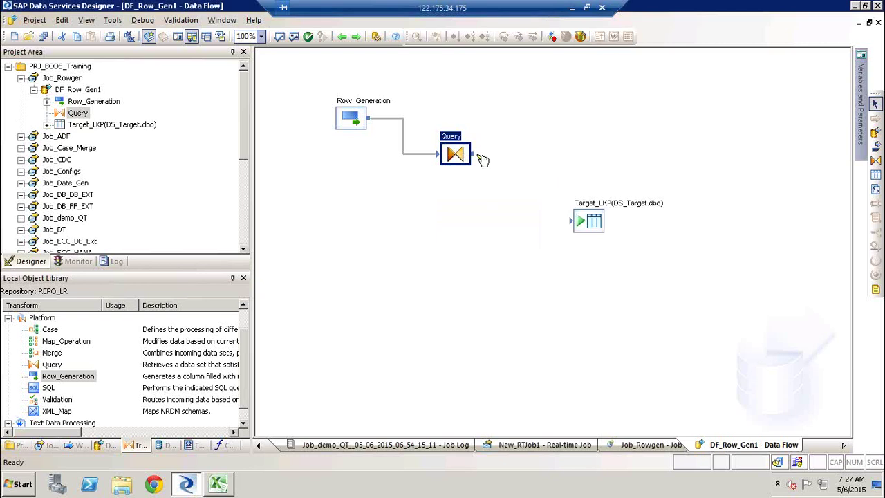
pyautogui.moveTo(476, 156); pyautogui.dragTo(579, 227)
# Step: Validate the data flow twice, then bring up the options for Job_Rowgen
pyautogui.click(293, 36)
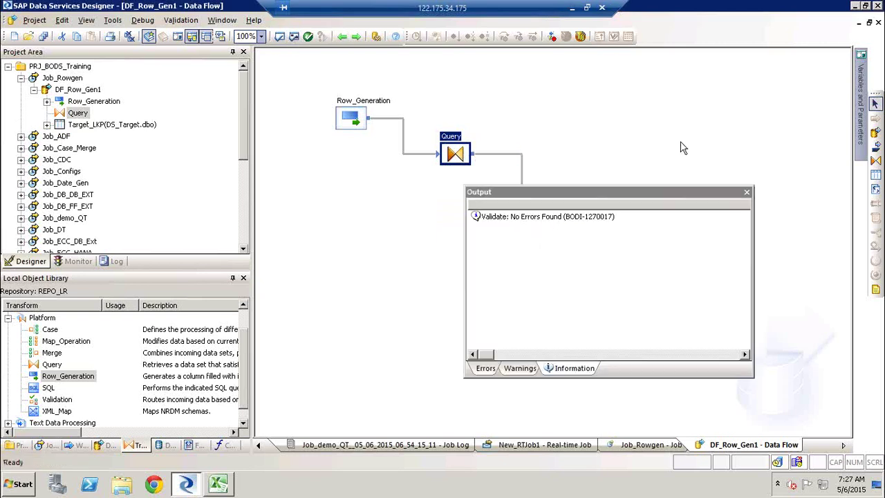
pyautogui.click(747, 192)
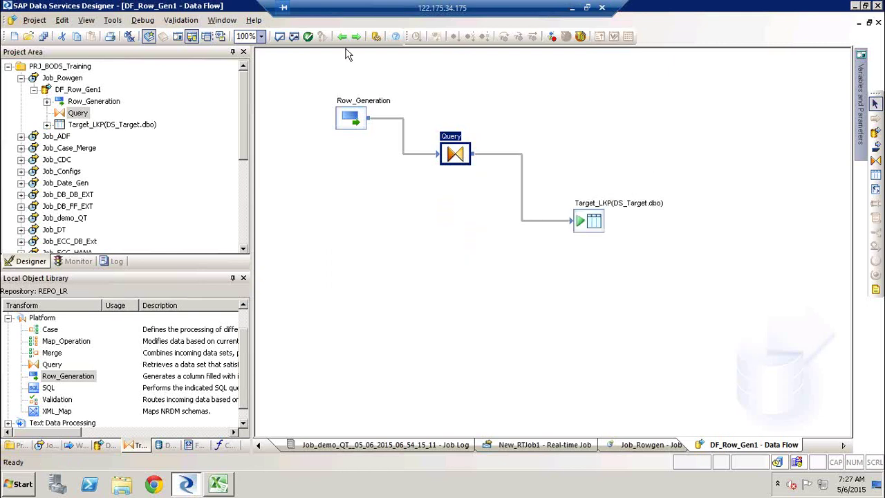
pyautogui.click(294, 35)
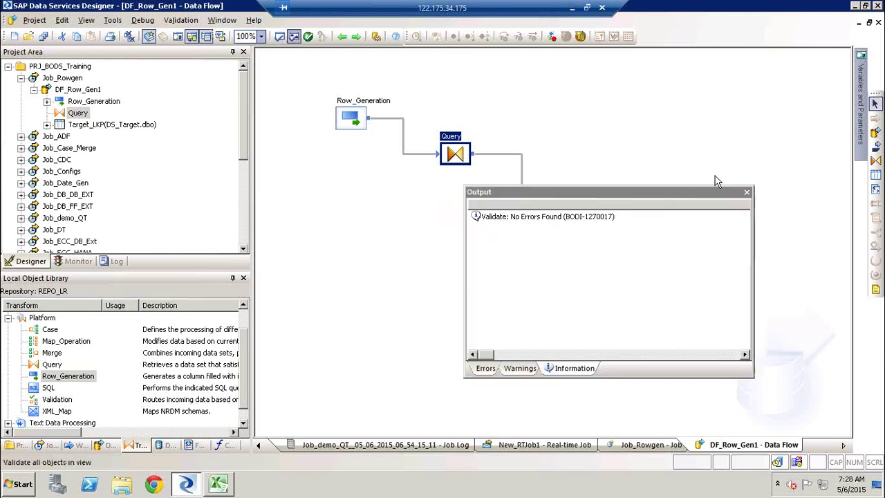
pyautogui.click(747, 192)
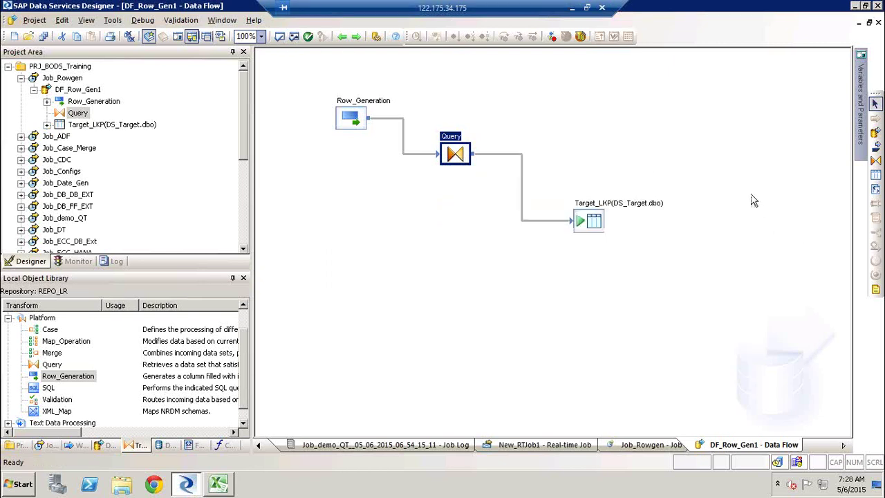
pyautogui.click(63, 78)
pyautogui.rightClick(63, 78)
# Step: Run Job_Rowgen and check Target_LKP's single row: null EMPNO, blank Name, null Location
pyautogui.click(85, 81)
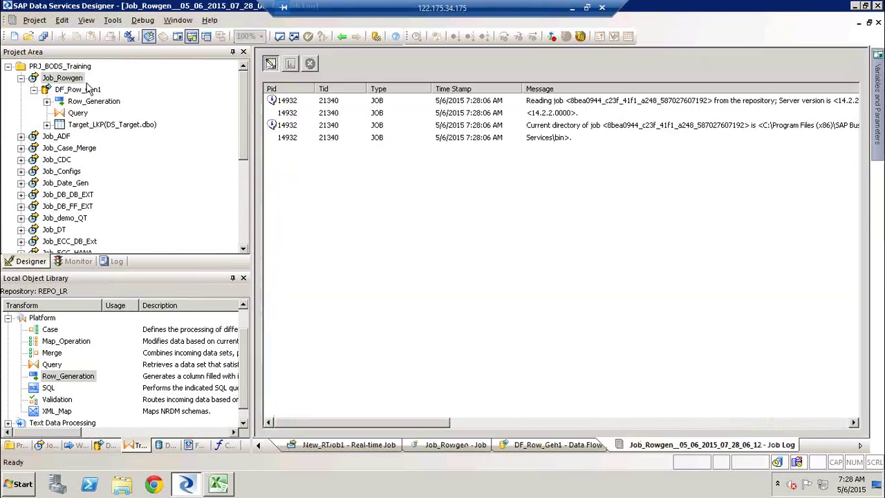
pyautogui.click(87, 89)
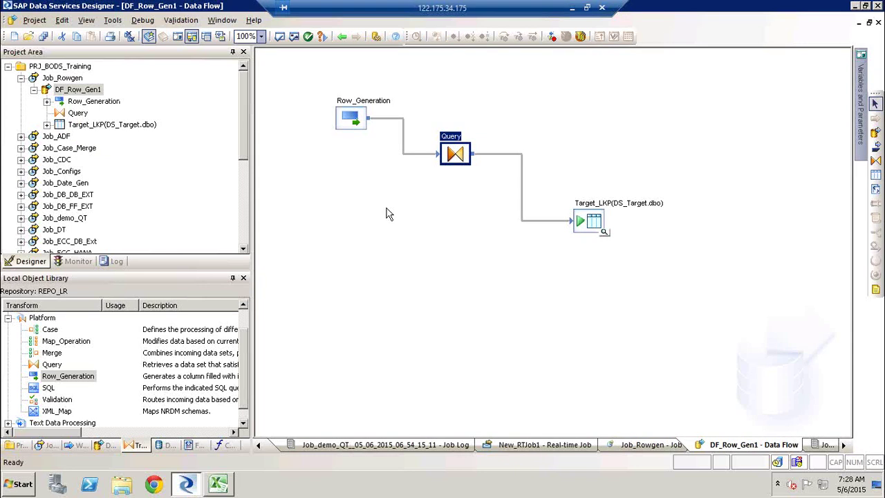
pyautogui.click(606, 235)
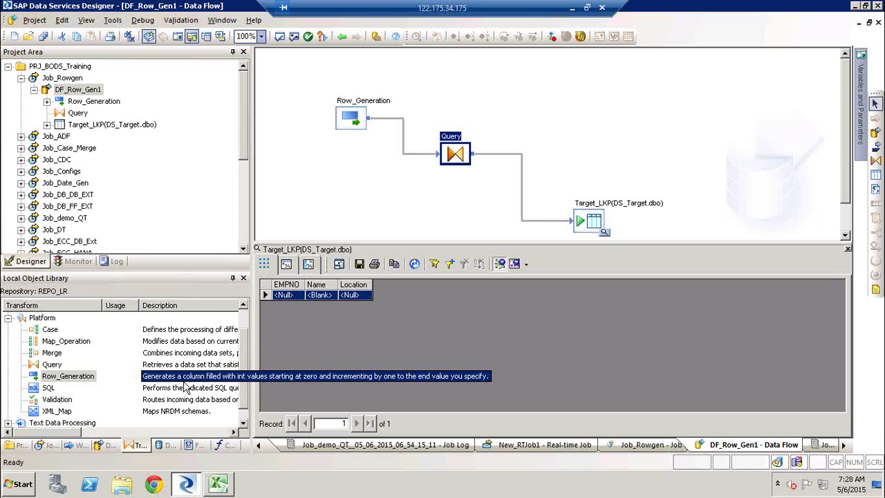
pyautogui.click(848, 249)
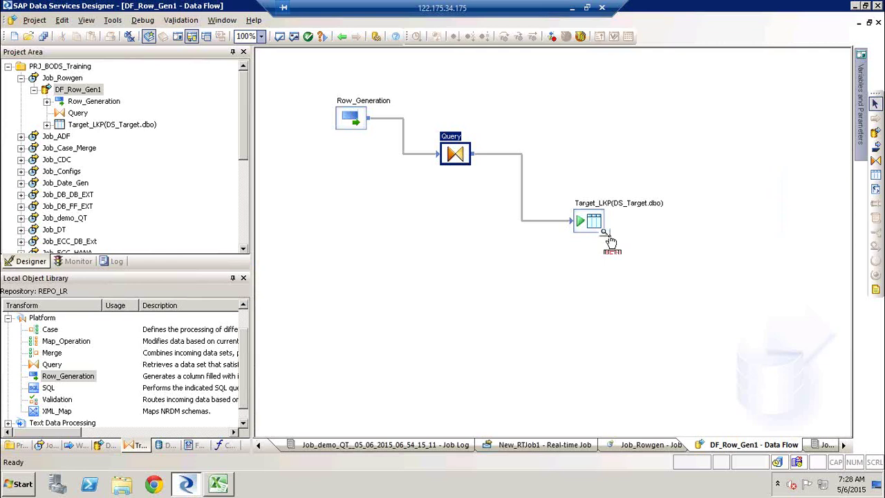
# Step: Delete the Row_Generation transform and validate the data flow
pyautogui.click(355, 122)
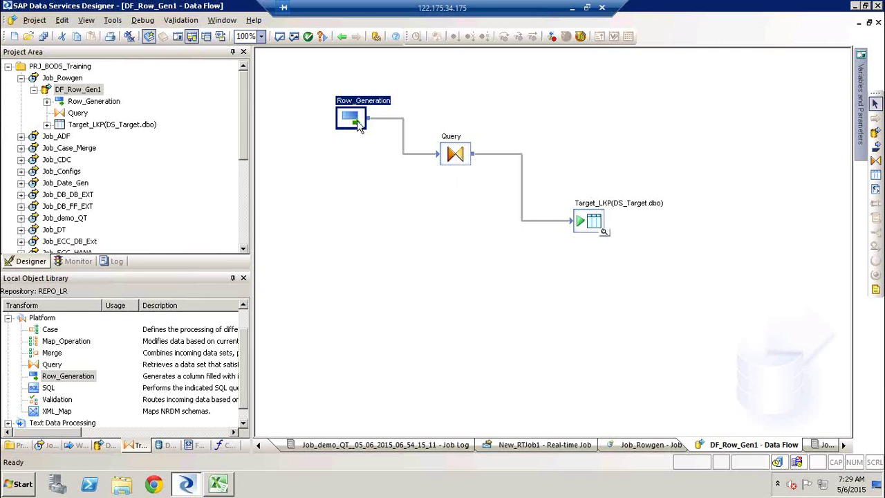
pyautogui.press('Delete')
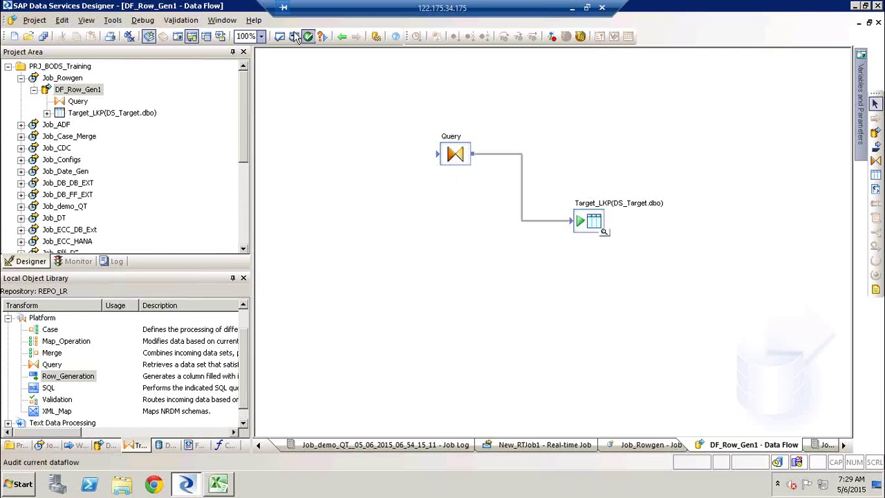
pyautogui.click(296, 36)
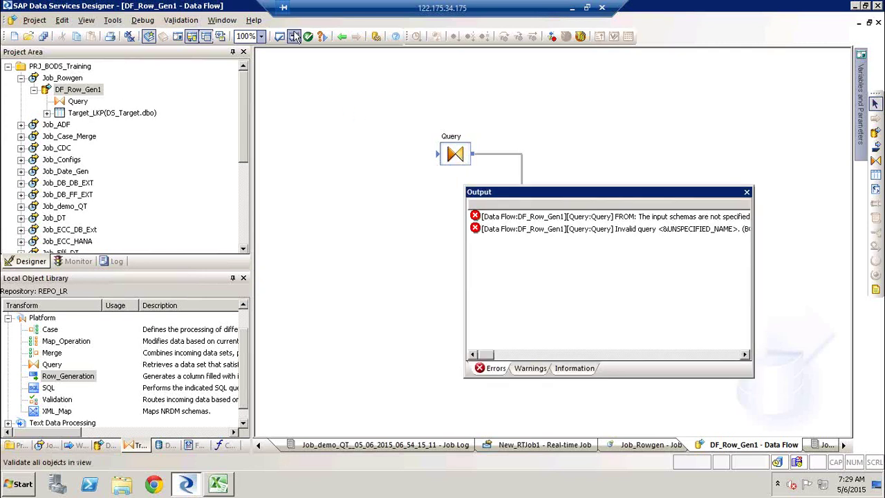
pyautogui.click(748, 191)
# Step: Remove the Target_LKP table and place a fresh Row_Generation transform on the canvas
pyautogui.click(69, 377)
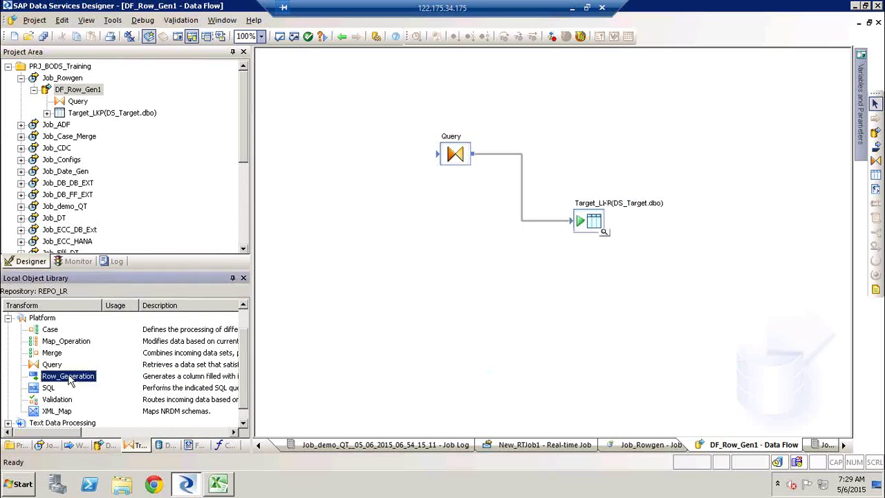
pyautogui.moveTo(69, 379); pyautogui.dragTo(439, 154)
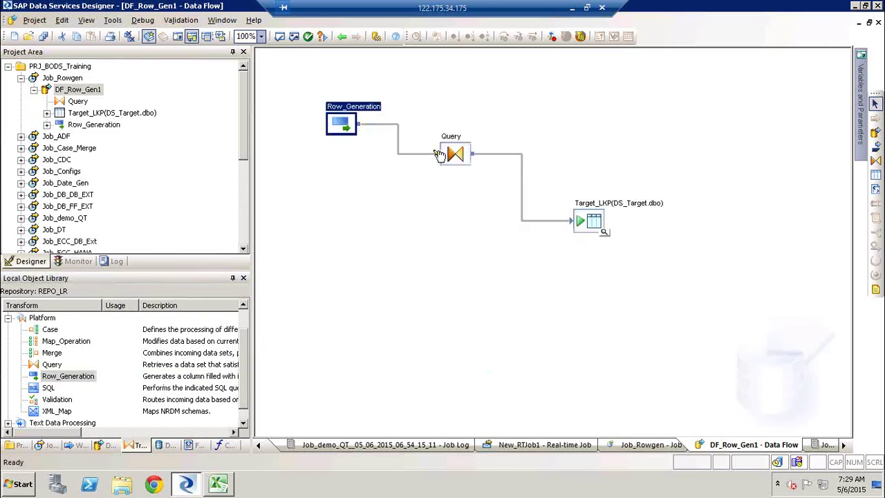
pyautogui.press('Delete')
pyautogui.click(588, 221)
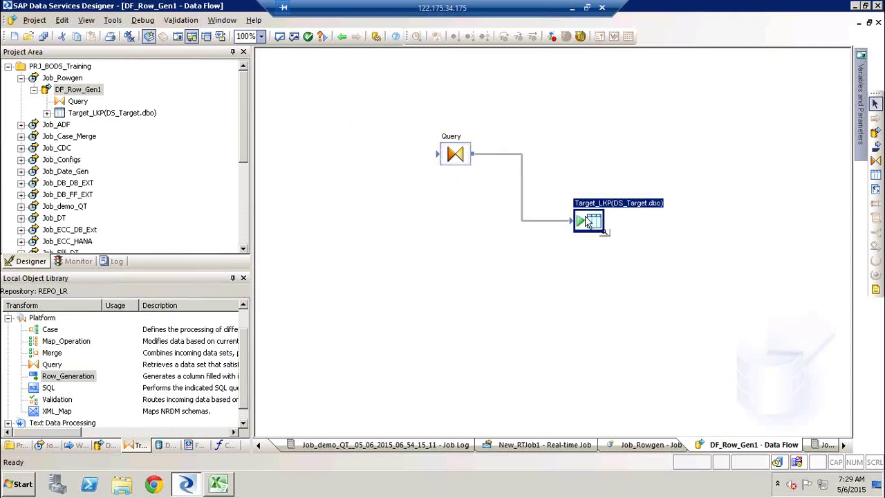
pyautogui.press('Delete')
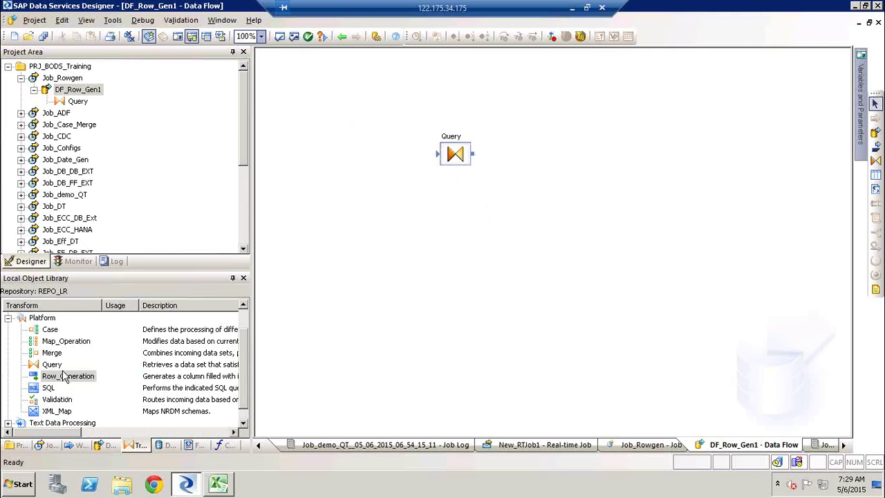
pyautogui.moveTo(66, 380); pyautogui.dragTo(322, 131)
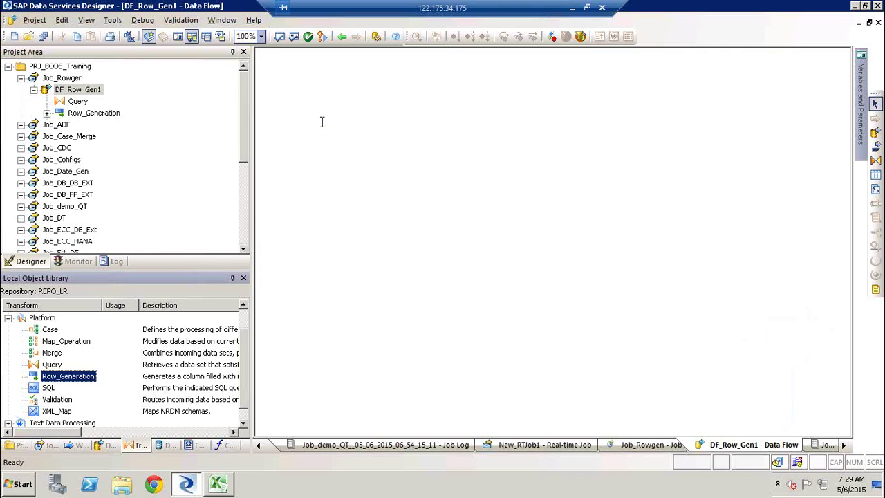
# Step: Add product_promotion_facts from DS_Source as a source and connect it and Row_Generation to Query
pyautogui.click(166, 445)
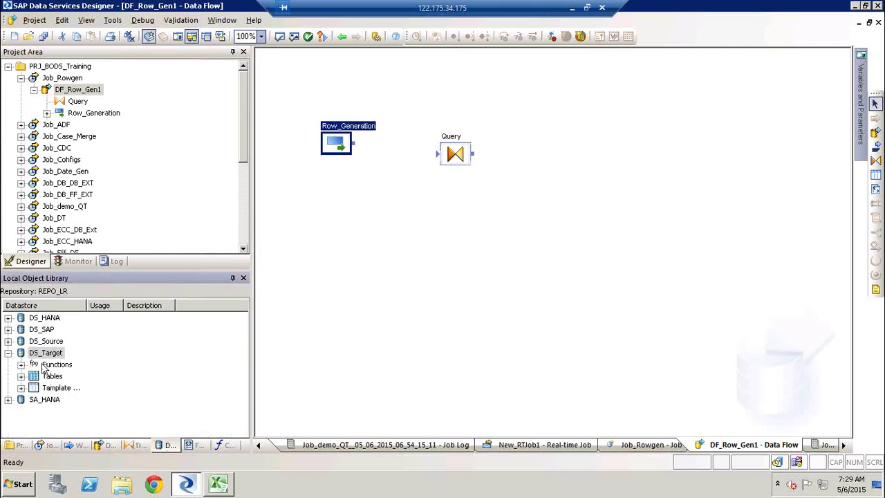
pyautogui.click(20, 377)
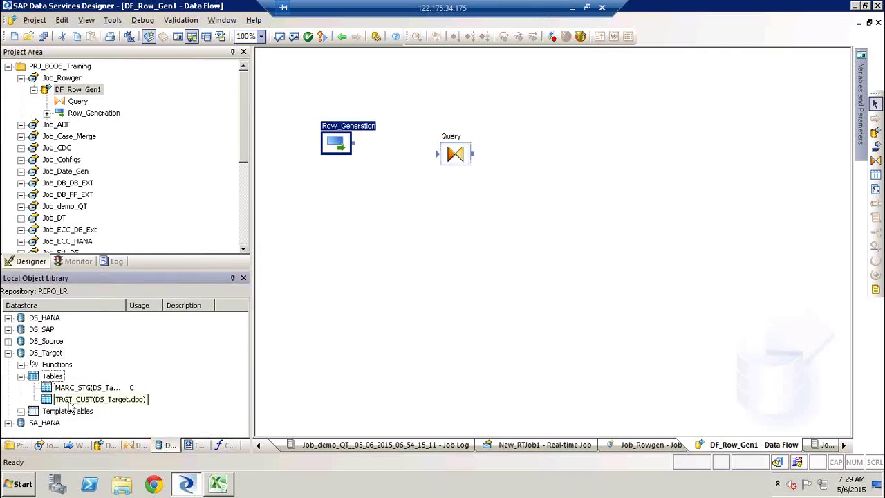
pyautogui.click(7, 352)
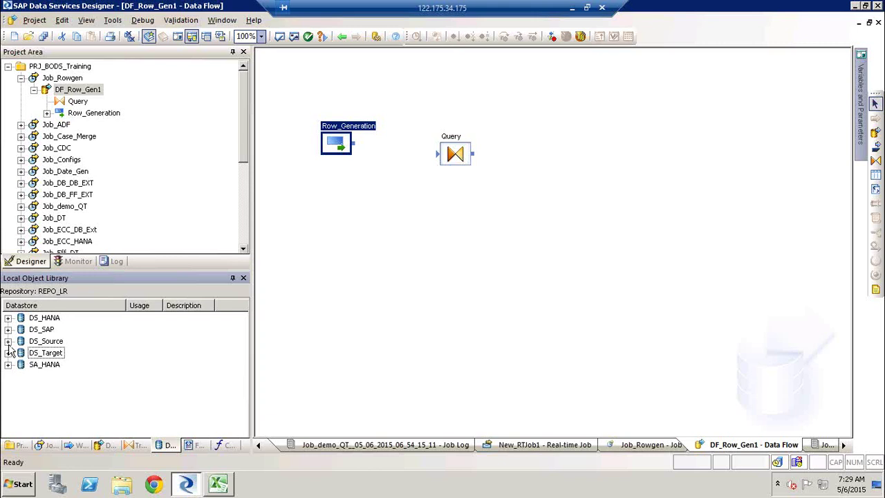
pyautogui.click(8, 340)
pyautogui.click(59, 388)
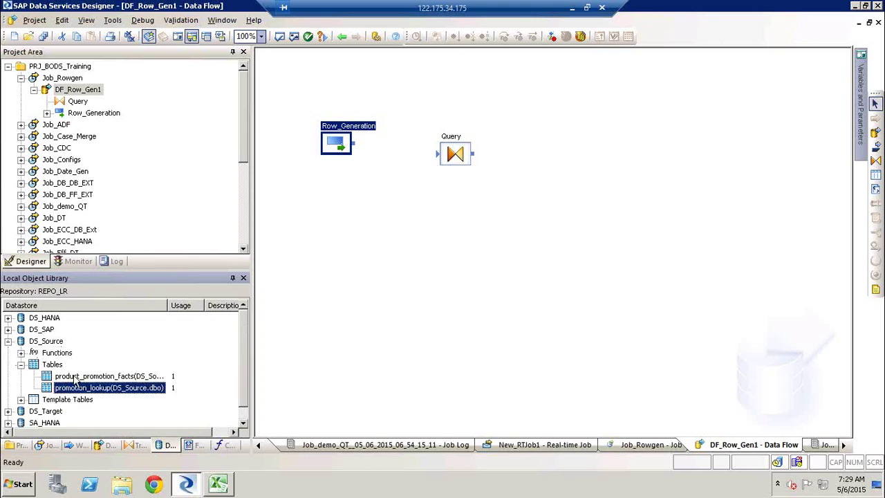
pyautogui.moveTo(76, 377); pyautogui.dragTo(339, 199)
pyautogui.click(374, 206)
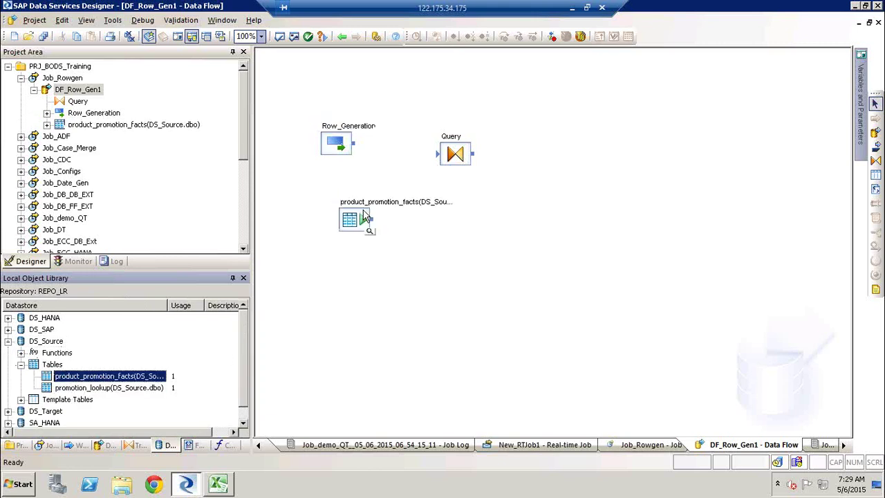
pyautogui.click(339, 214)
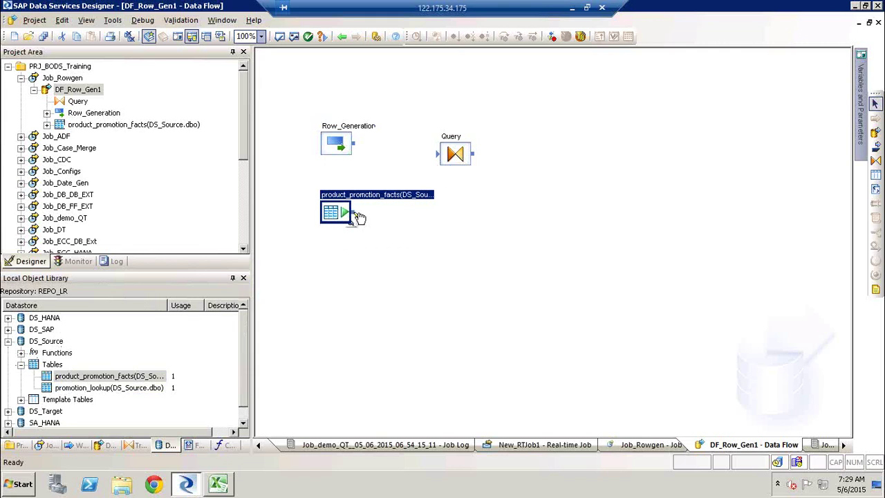
pyautogui.moveTo(356, 215); pyautogui.dragTo(442, 155)
pyautogui.moveTo(355, 145); pyautogui.dragTo(442, 155)
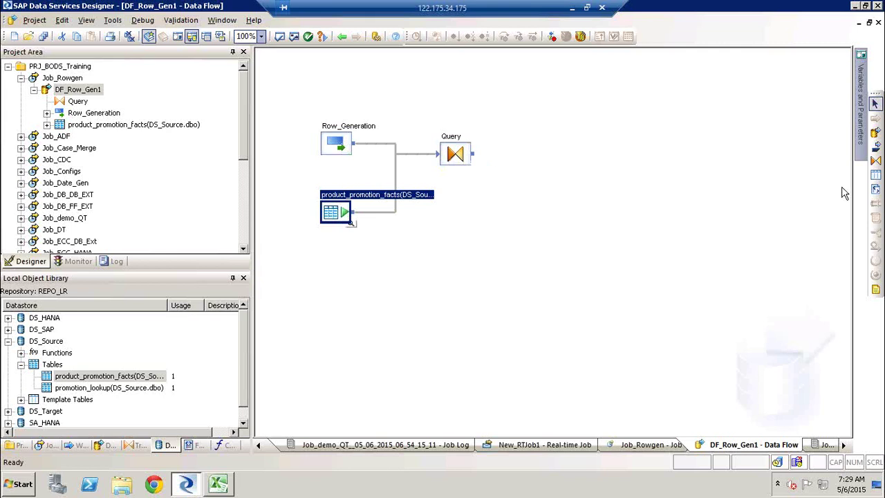
# Step: Create a TRGET1234 template table in DS_Target and connect Query's output to it
pyautogui.click(876, 175)
pyautogui.click(572, 143)
pyautogui.write('T')
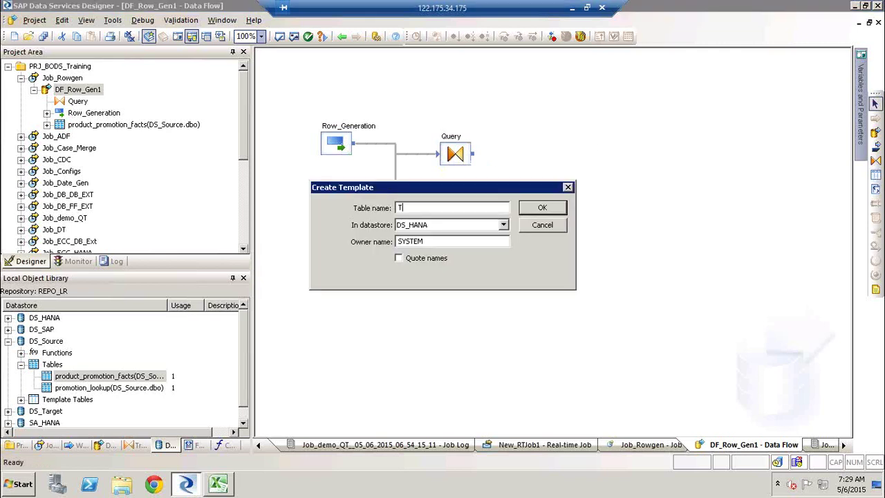
pyautogui.write('RGET1234')
pyautogui.press('Tab')
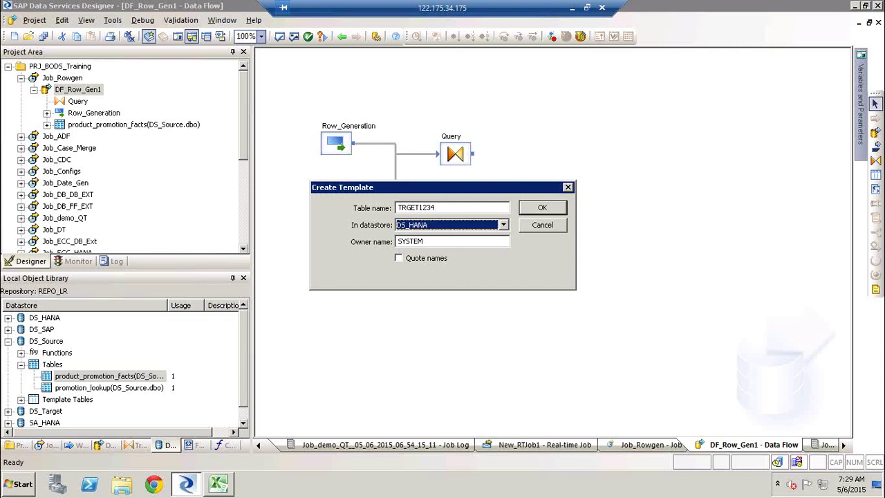
pyautogui.press('Down')
pyautogui.press('Down')
pyautogui.press('Return')
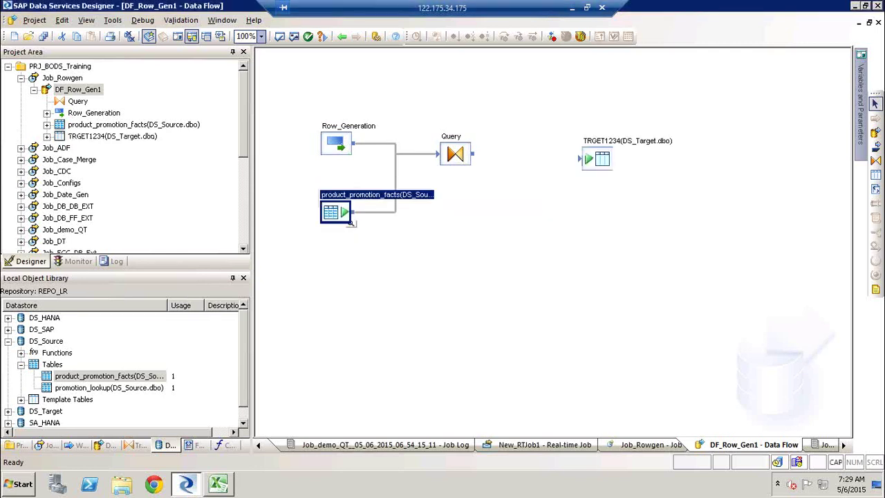
pyautogui.moveTo(486, 158); pyautogui.dragTo(597, 163)
pyautogui.moveTo(475, 158); pyautogui.dragTo(580, 164)
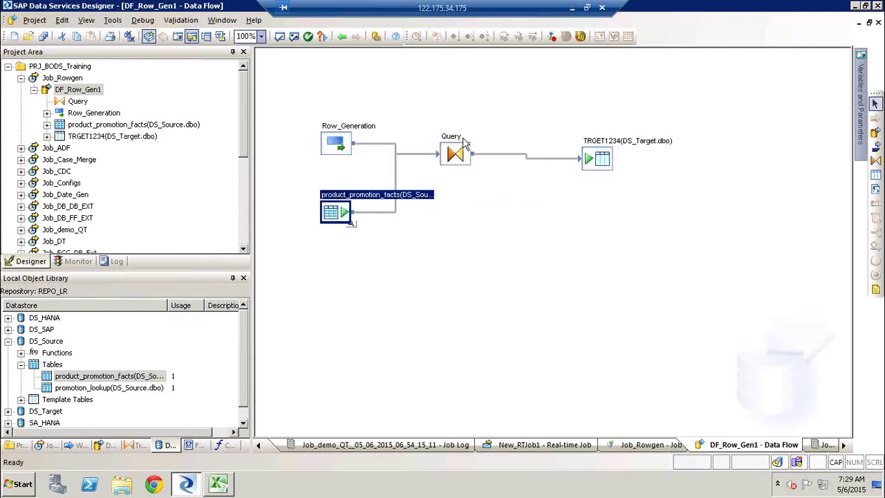
# Step: Delete EMPNO, Name and Location from Query, then map the six source columns and DI_ROW_ID
pyautogui.doubleClick(455, 145)
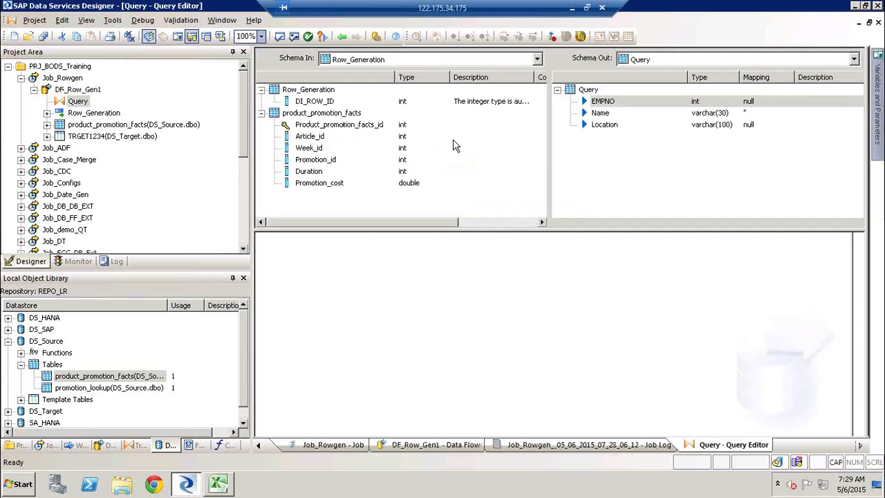
pyautogui.keyDown('shift'); pyautogui.click(603, 125); pyautogui.keyUp('shift')
pyautogui.press('Delete')
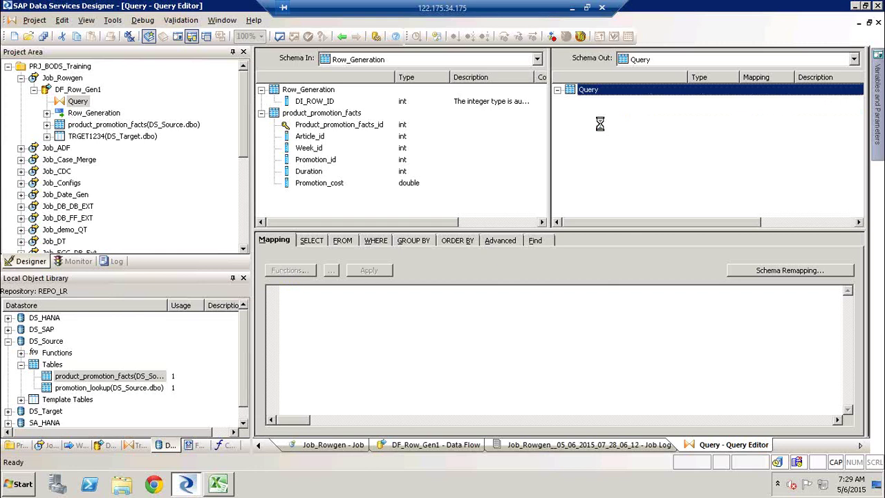
pyautogui.click(321, 124)
pyautogui.keyDown('shift'); pyautogui.click(316, 183); pyautogui.keyUp('shift')
pyautogui.rightClick(316, 181)
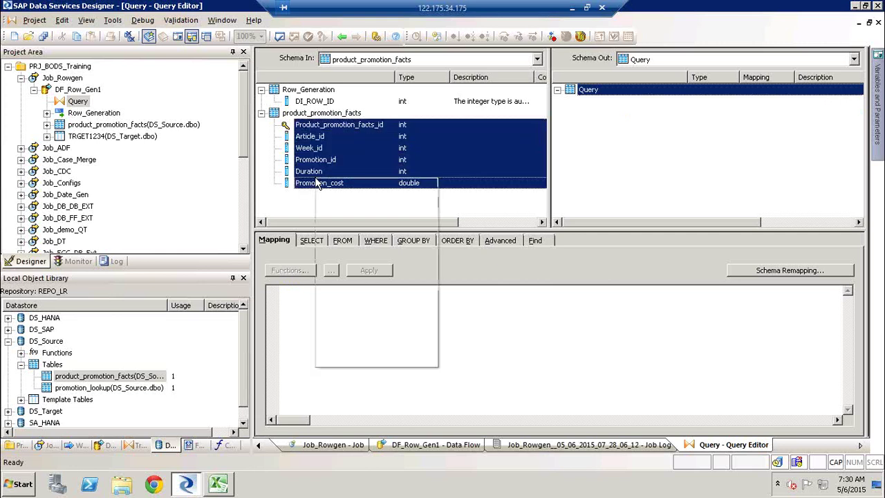
pyautogui.click(361, 306)
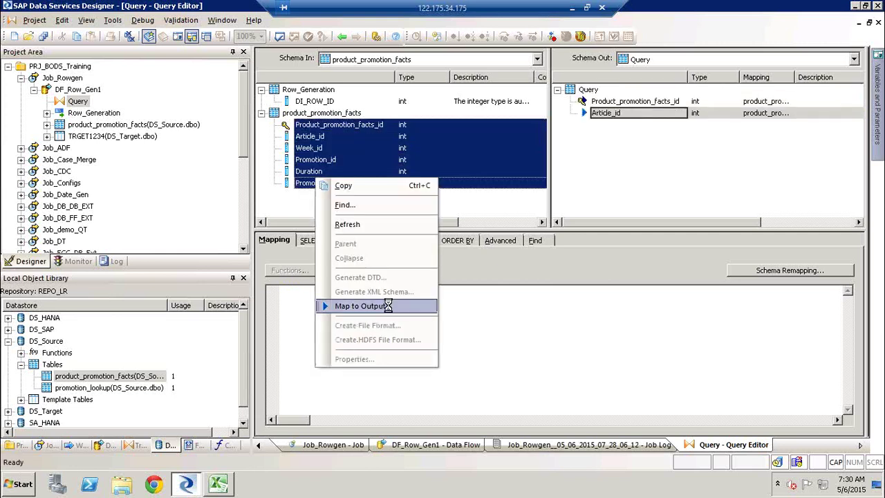
pyautogui.click(315, 100)
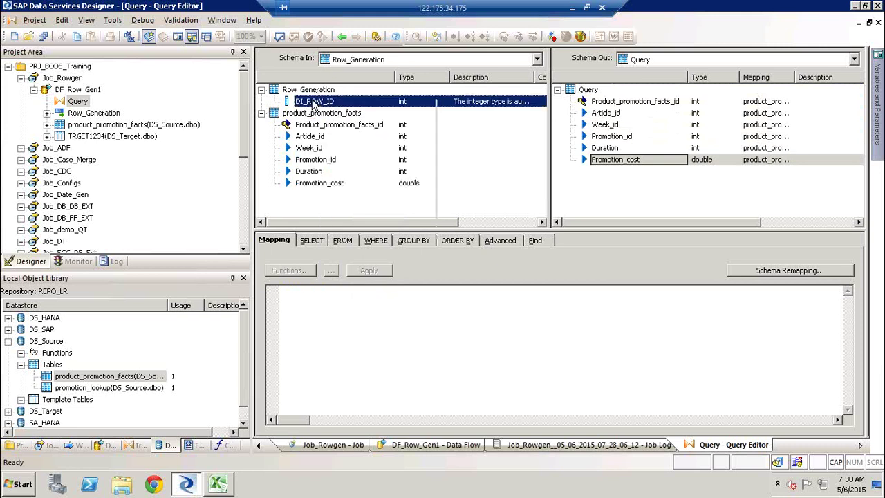
pyautogui.rightClick(314, 101)
pyautogui.click(374, 228)
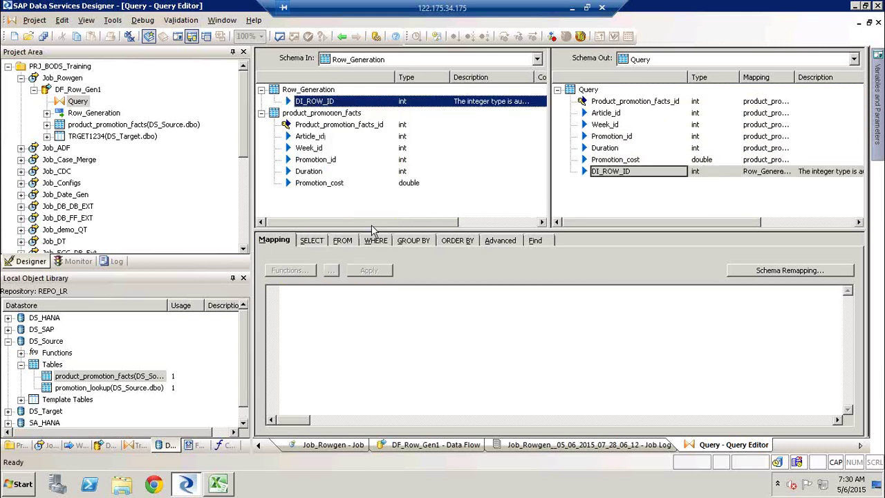
pyautogui.click(663, 218)
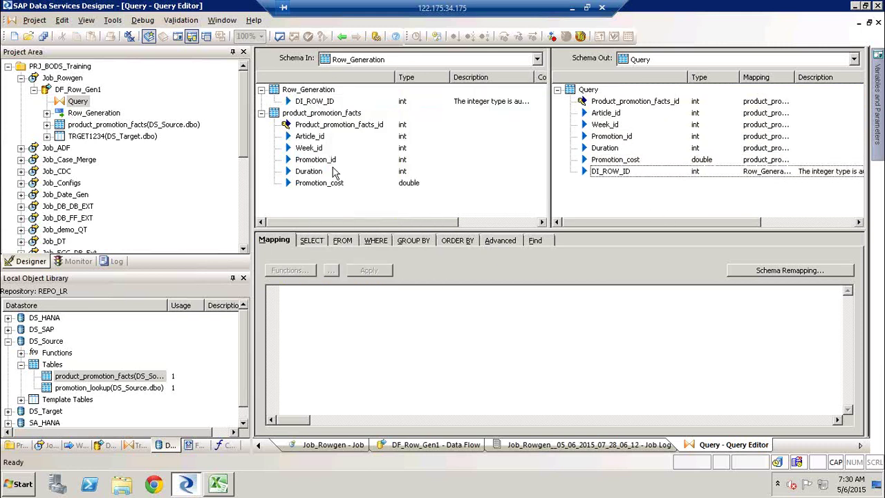
# Step: Validate all, save and execute Job_Rowgen, then preview TRGET1234's 10 loaded rows
pyautogui.click(280, 36)
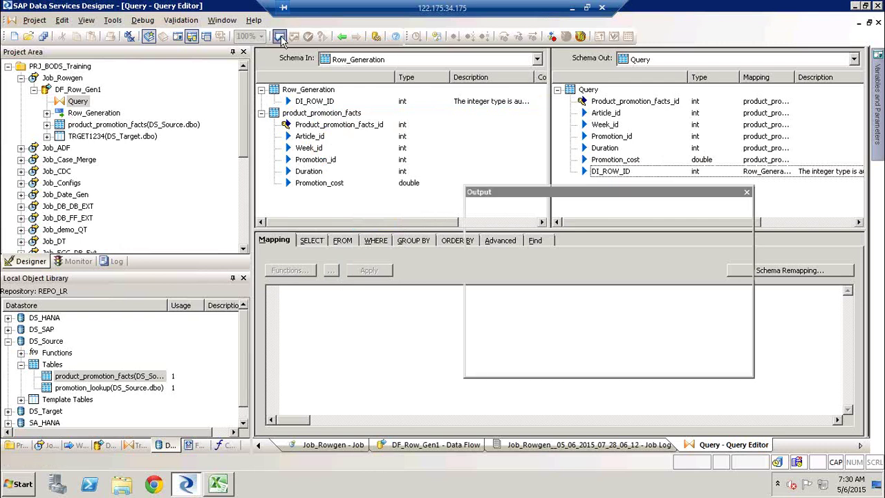
pyautogui.click(747, 192)
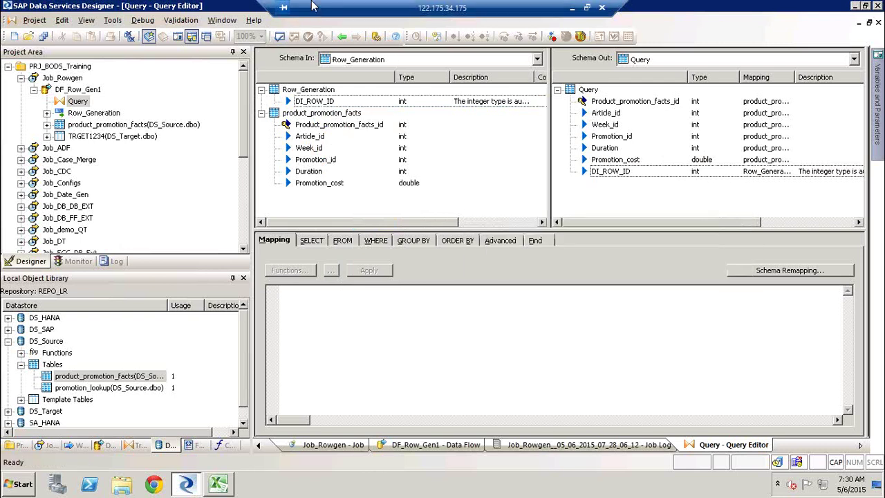
pyautogui.click(342, 36)
pyautogui.click(55, 78)
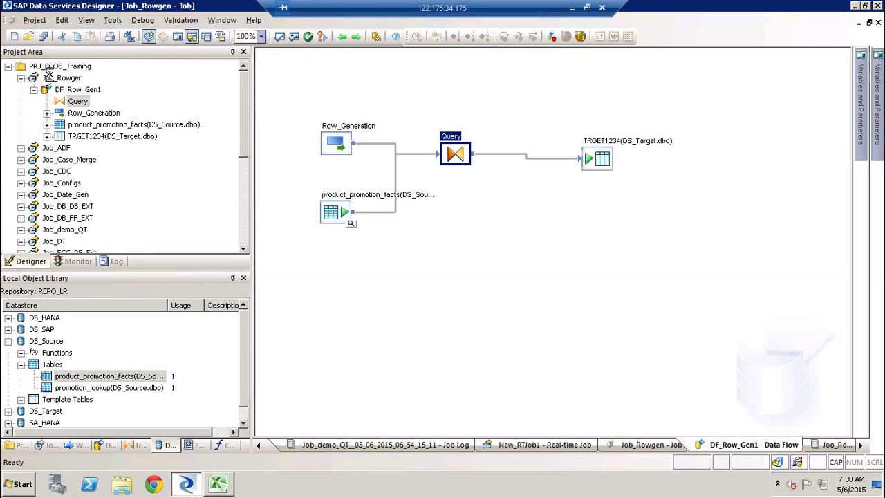
pyautogui.rightClick(56, 78)
pyautogui.click(83, 82)
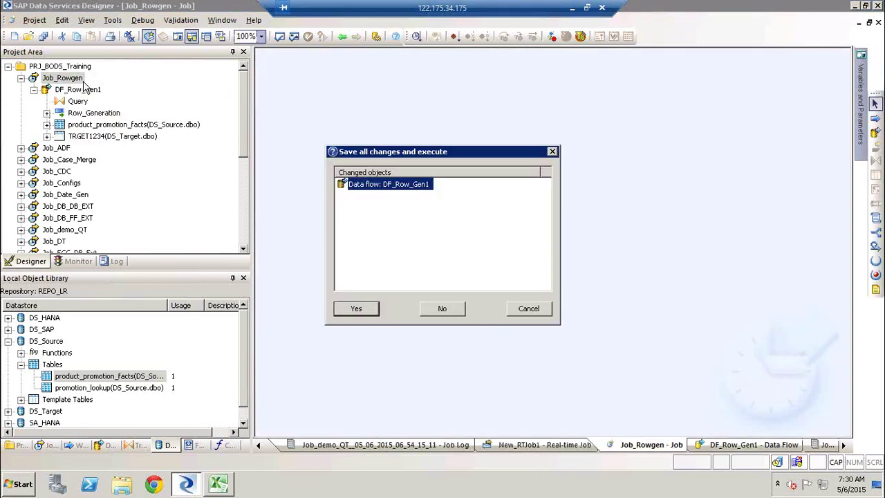
pyautogui.press('Return')
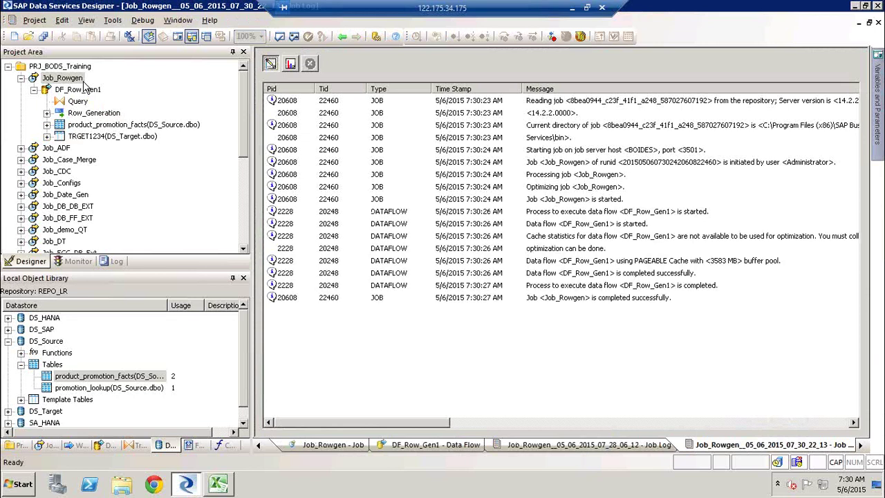
pyautogui.doubleClick(78, 89)
pyautogui.click(613, 172)
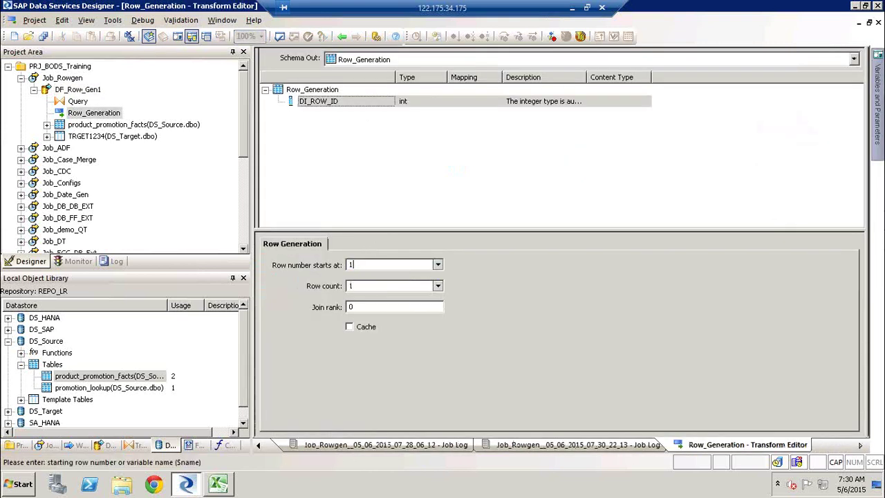
# Step: Save all changes and execute Job_Rowgen again
pyautogui.click(43, 38)
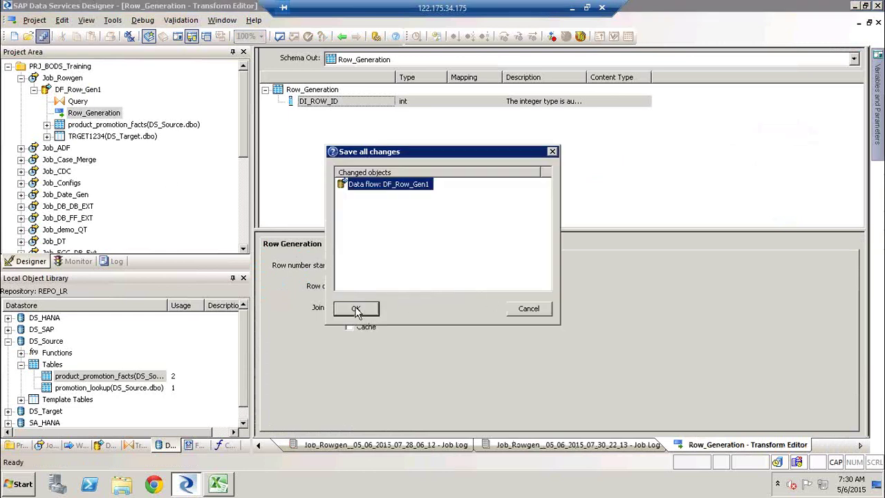
pyautogui.click(356, 308)
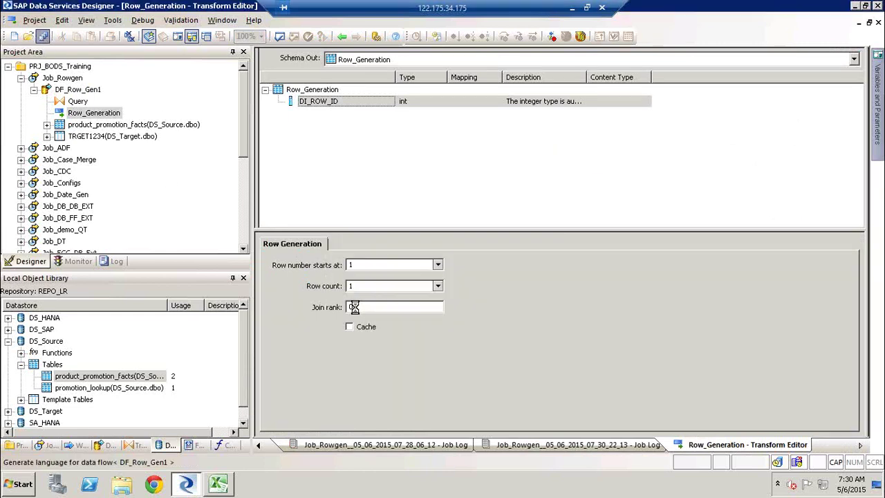
pyautogui.click(65, 77)
pyautogui.rightClick(69, 77)
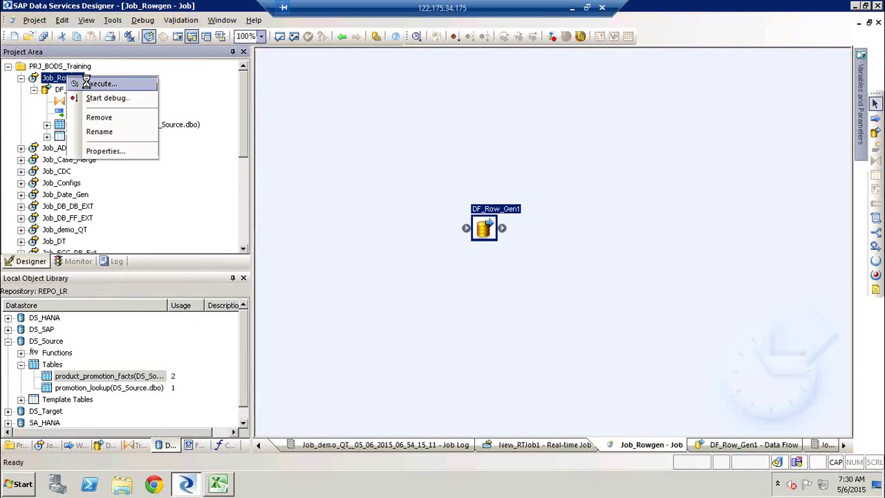
pyautogui.click(85, 81)
pyautogui.press('Return')
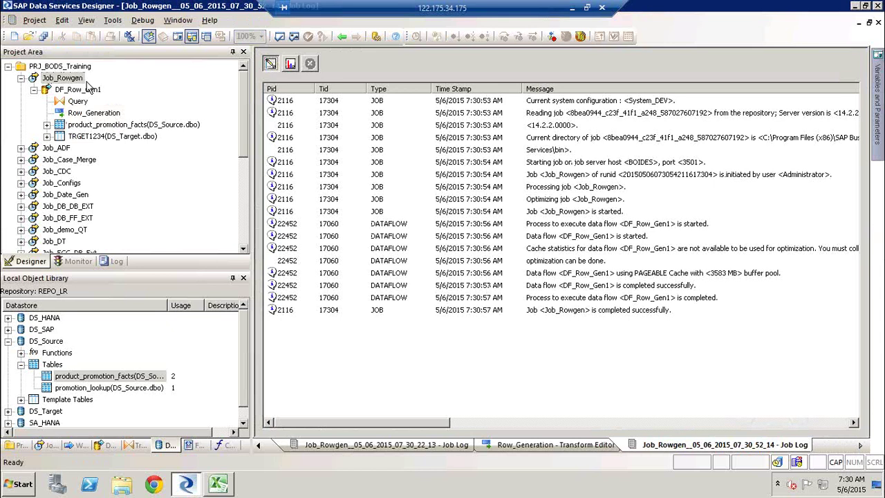
# Step: Refresh TRGET1234's data view, showing DI_ROW_ID 1 on all 10 rows
pyautogui.click(79, 92)
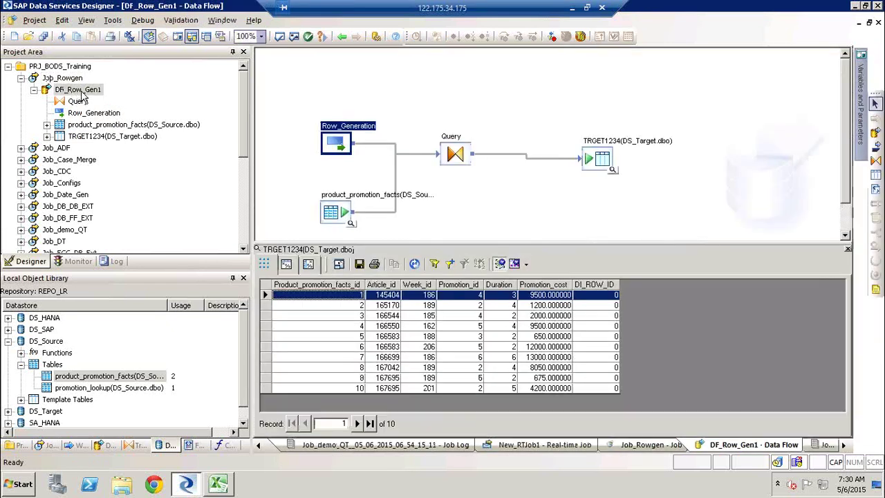
pyautogui.click(413, 265)
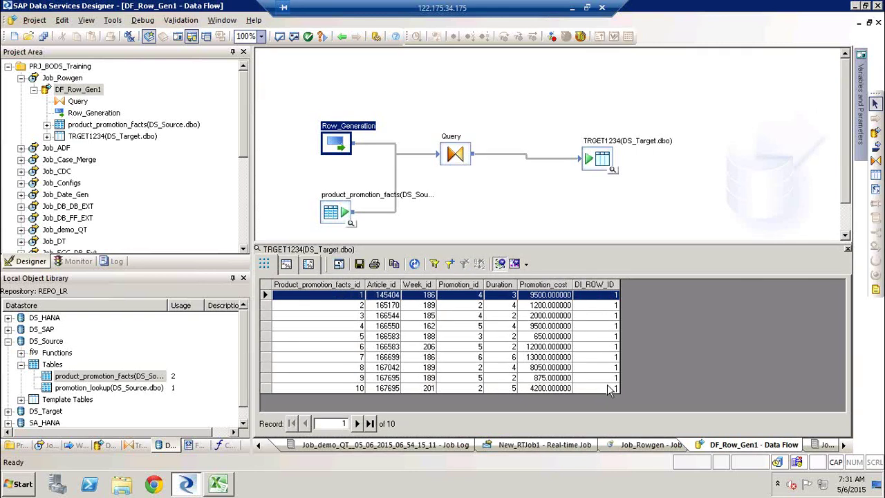
pyautogui.click(329, 221)
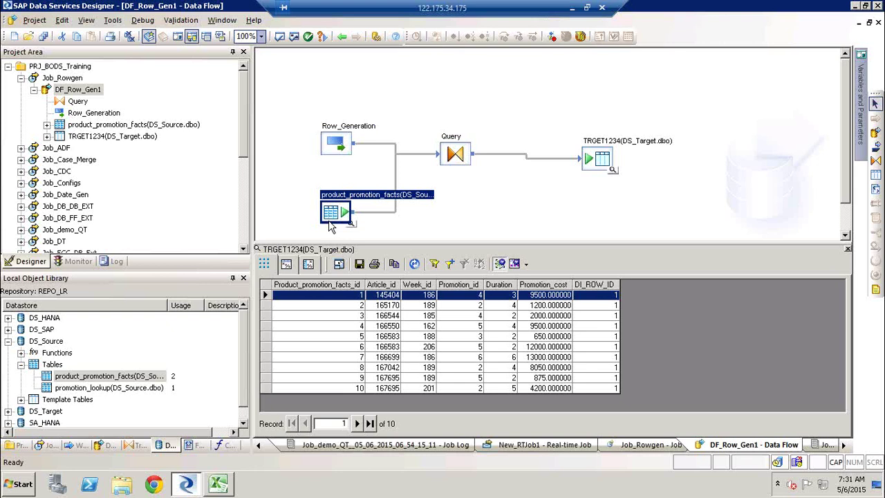
# Step: Set the Row_Generation row count to 2 and save all changes
pyautogui.doubleClick(346, 136)
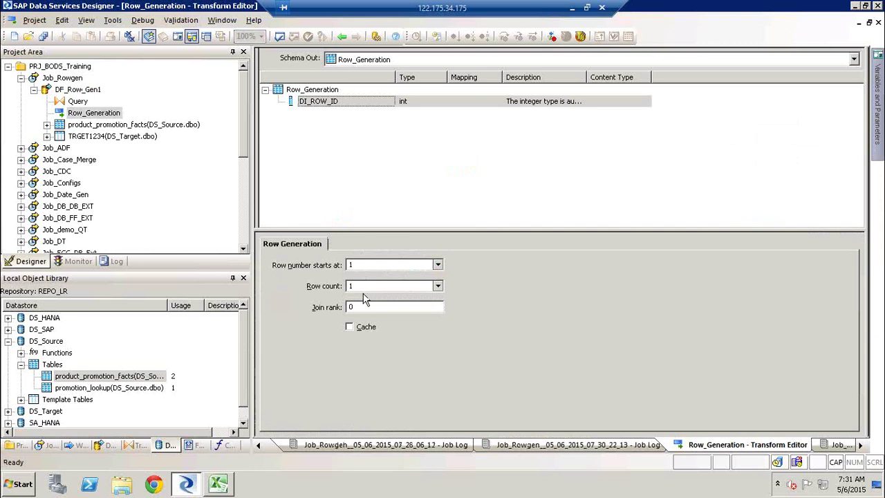
pyautogui.doubleClick(370, 285)
pyautogui.write('2')
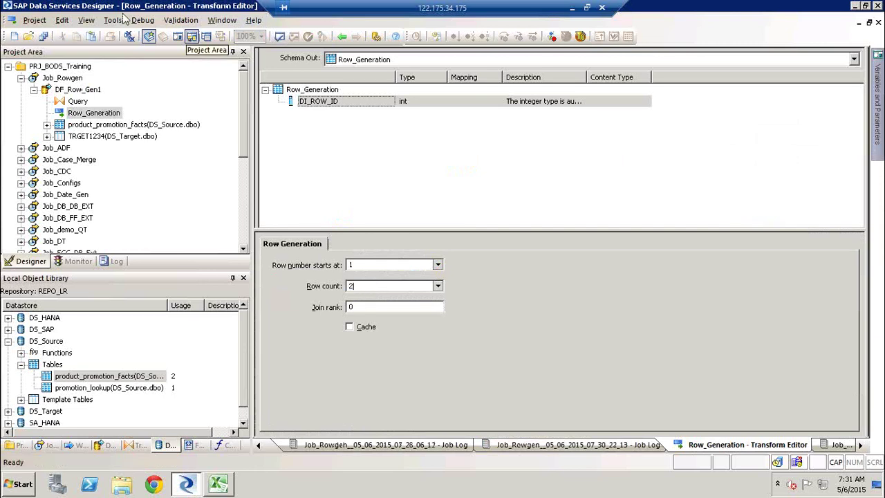
pyautogui.hotkey('shift', 'Tab')
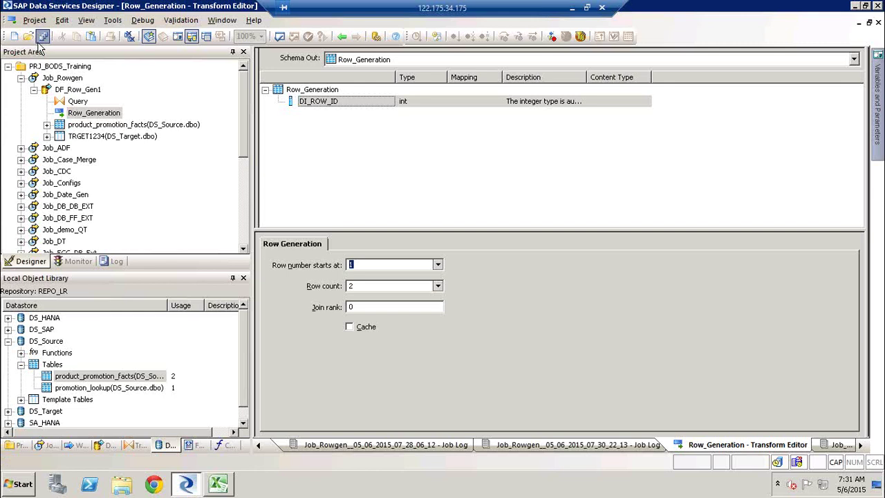
pyautogui.click(41, 38)
pyautogui.click(352, 309)
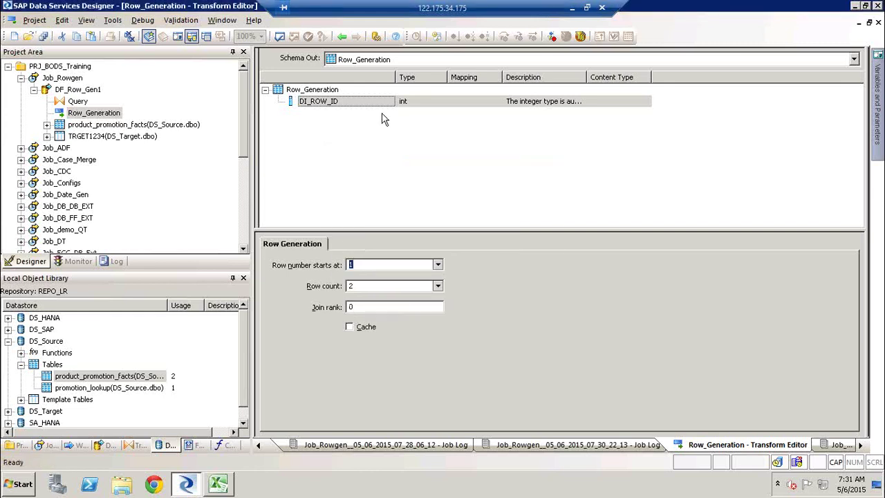
pyautogui.click(342, 36)
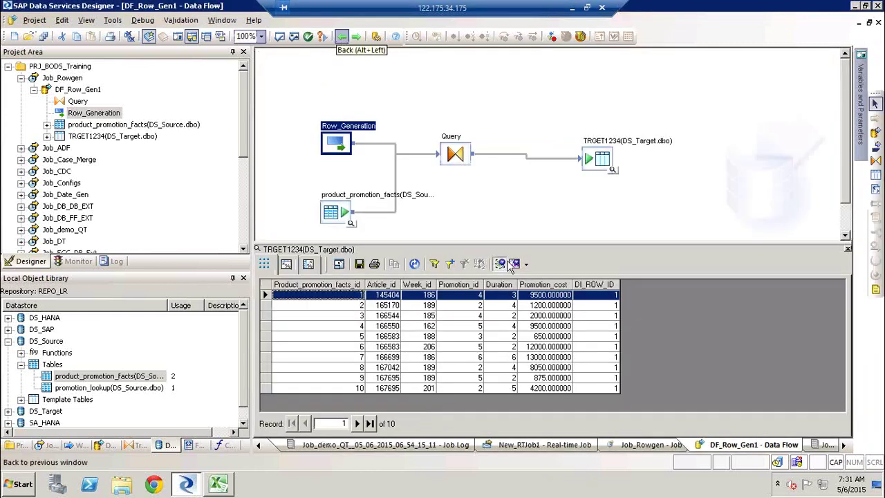
# Step: Execute Job_Rowgen and view its duplicate primary-key errors for TRGET1234 in the error log
pyautogui.click(61, 77)
pyautogui.rightClick(61, 77)
pyautogui.press('Escape')
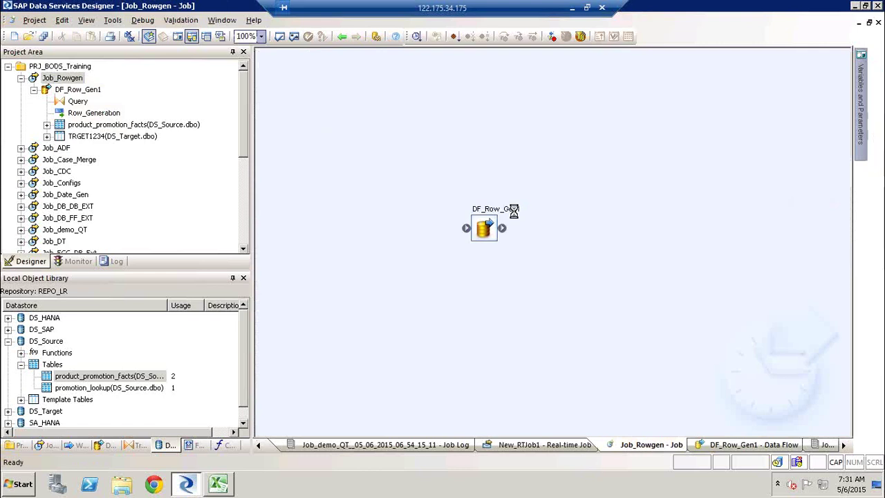
pyautogui.doubleClick(515, 217)
pyautogui.doubleClick(336, 123)
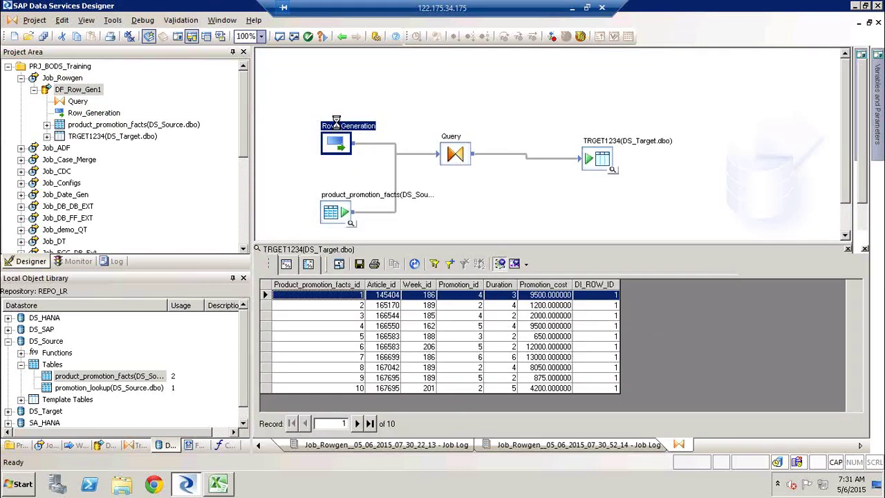
pyautogui.click(341, 36)
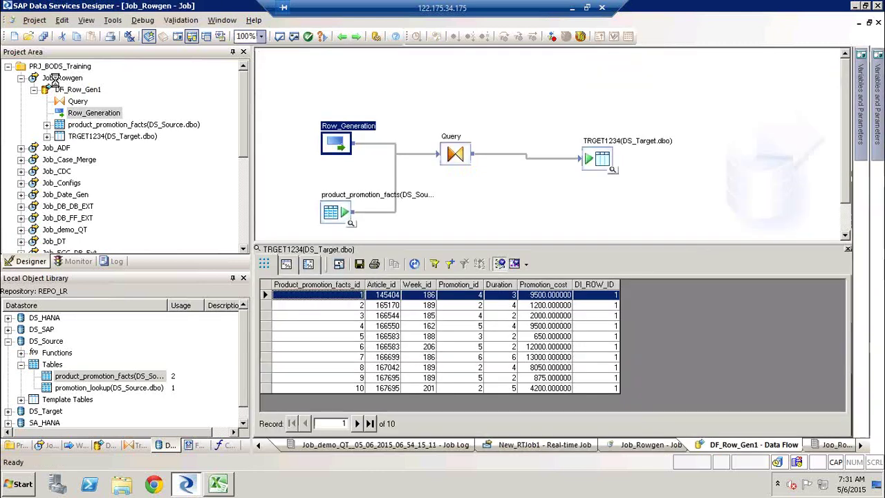
pyautogui.rightClick(71, 80)
pyautogui.click(90, 88)
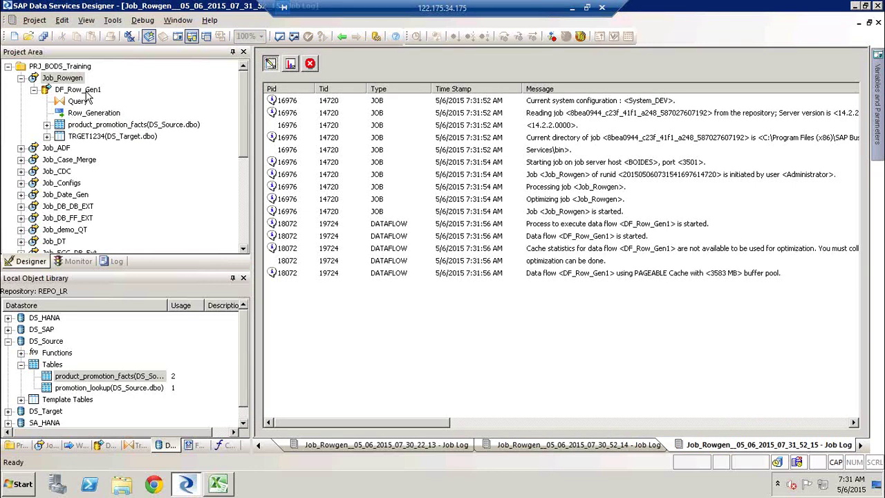
pyautogui.click(310, 65)
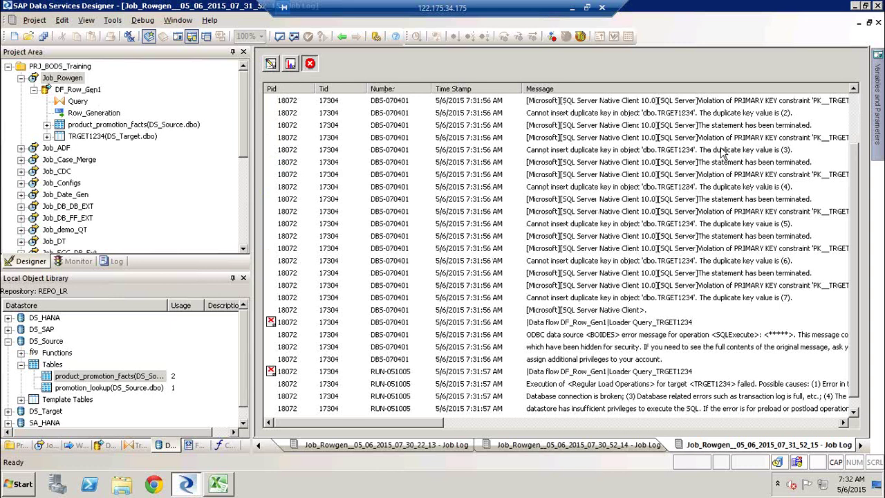
# Step: Remove the Primary Key flag from Query's Product_promotion_facts_id output column
pyautogui.click(74, 101)
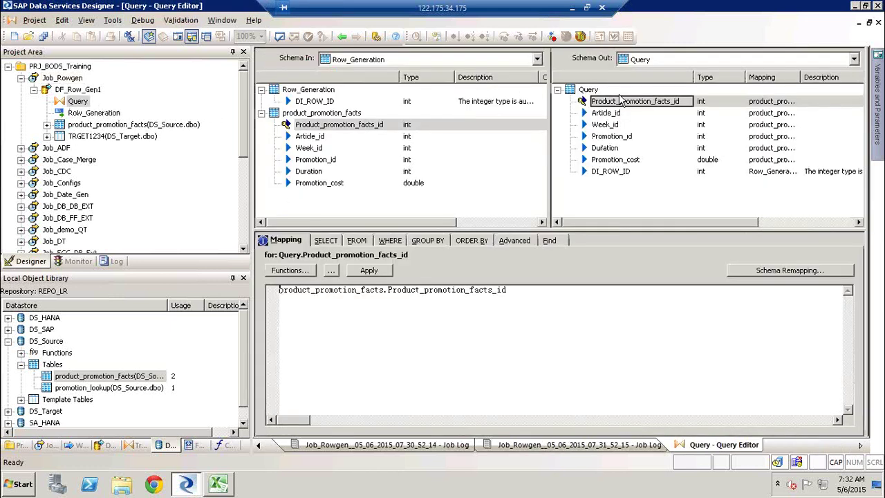
pyautogui.rightClick(622, 102)
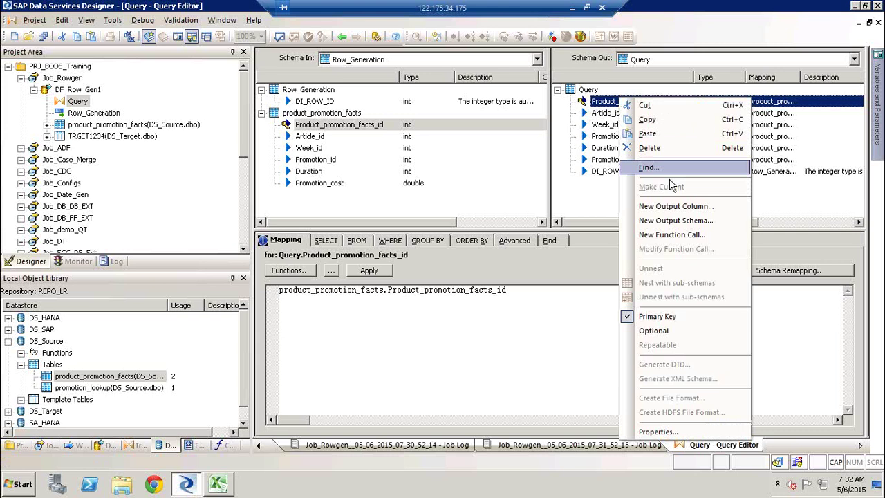
pyautogui.click(680, 314)
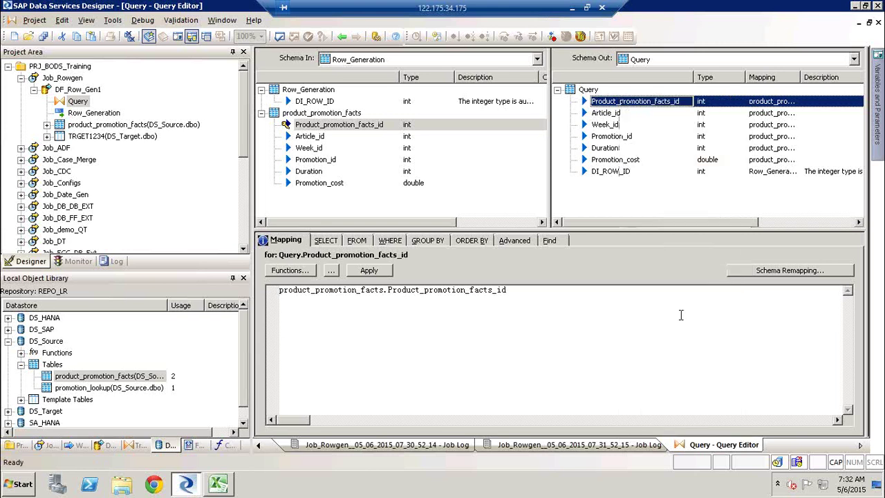
# Step: Execute Job_Rowgen again, which now completes without errors
pyautogui.click(64, 78)
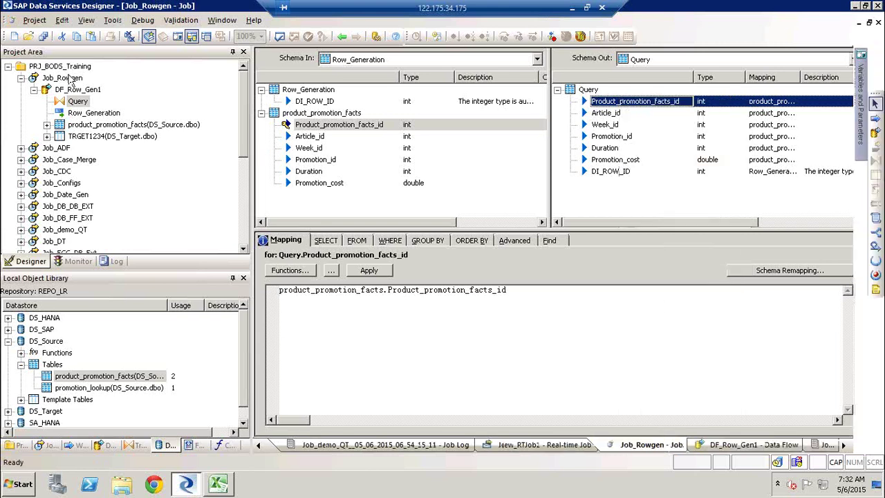
pyautogui.rightClick(68, 78)
pyautogui.click(88, 85)
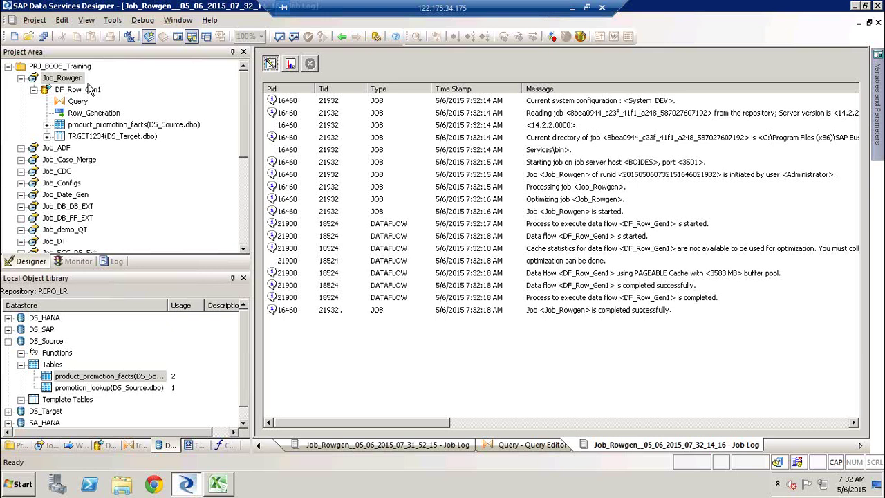
# Step: Refresh TRGET1234's data view and filter it to DI_ROW_ID = 1
pyautogui.click(290, 64)
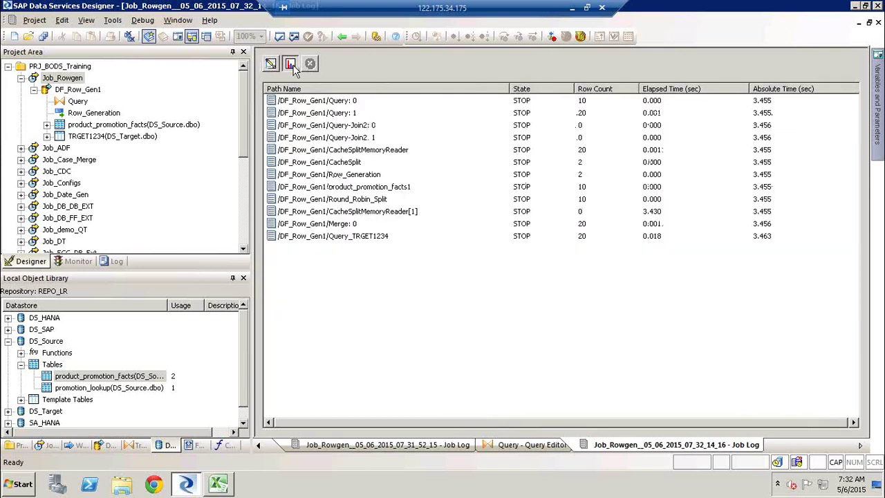
pyautogui.click(75, 95)
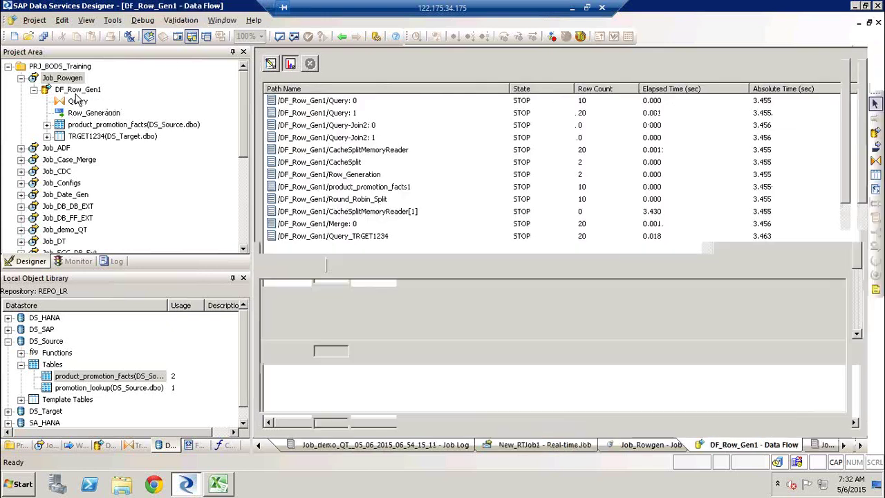
pyautogui.click(414, 265)
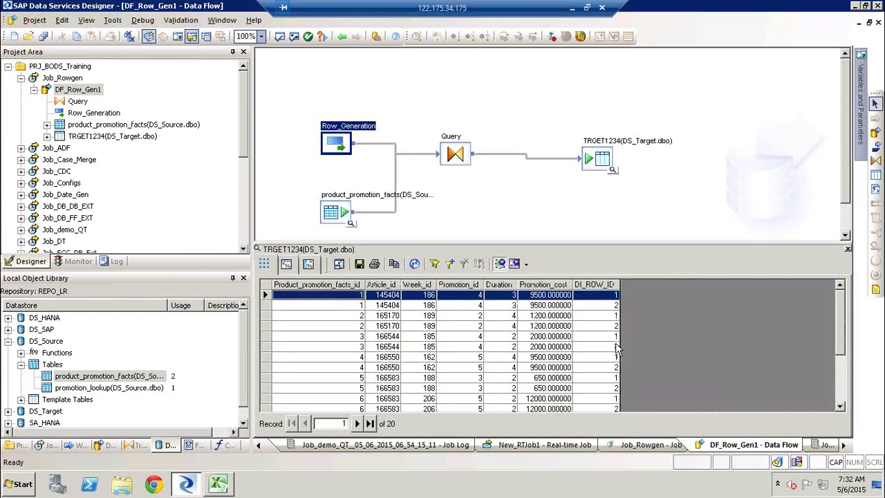
pyautogui.rightClick(615, 299)
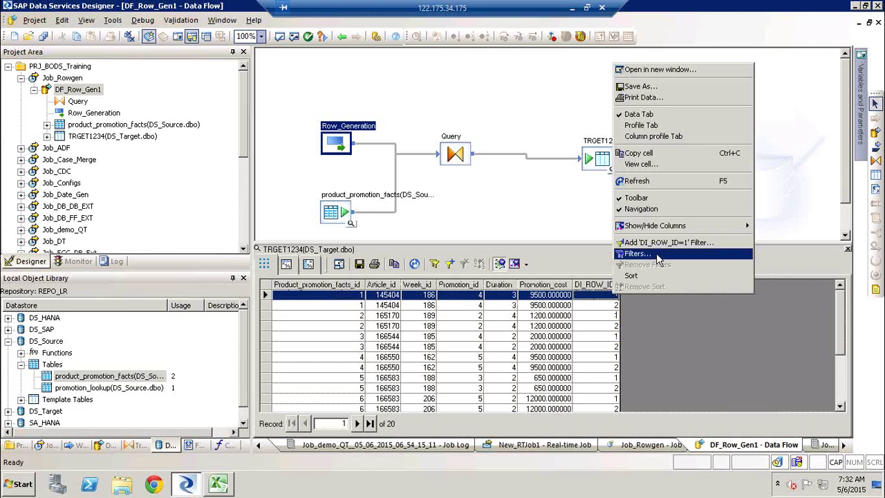
pyautogui.click(670, 247)
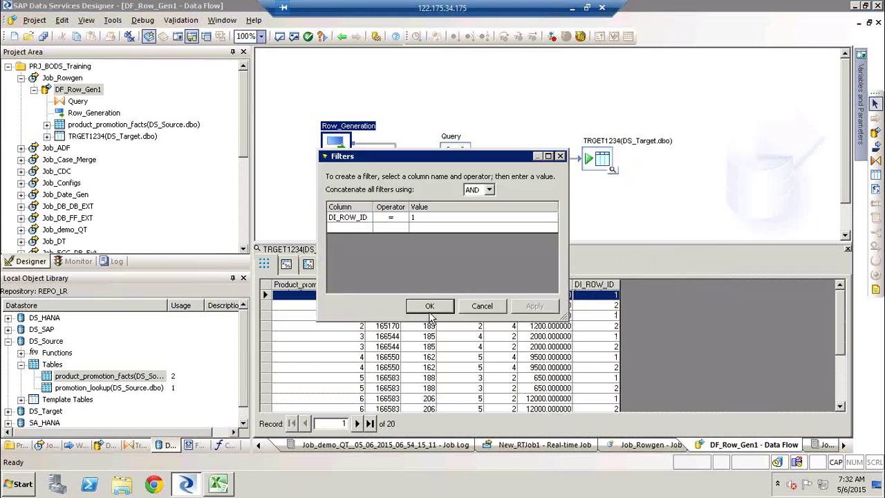
pyautogui.click(430, 311)
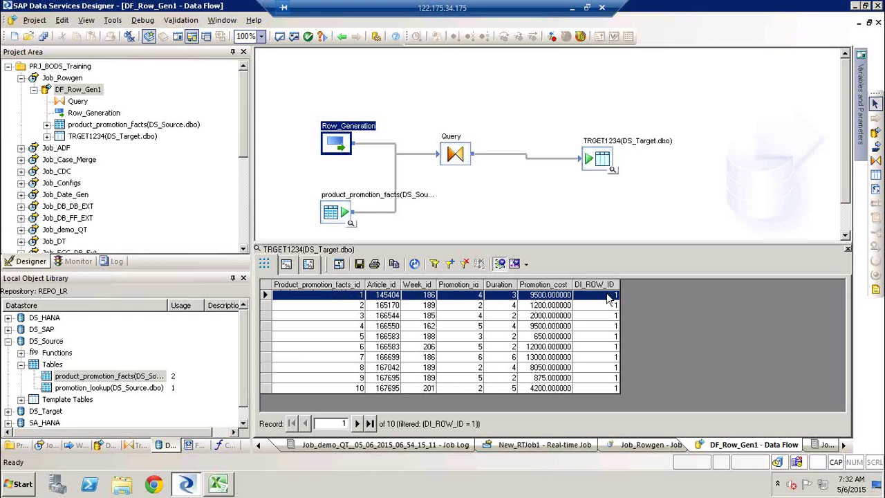
# Step: Filter TRGET1234 to DI_ROW_ID = 2, then delete Row_Generation from DF_Row_Gen1
pyautogui.click(466, 265)
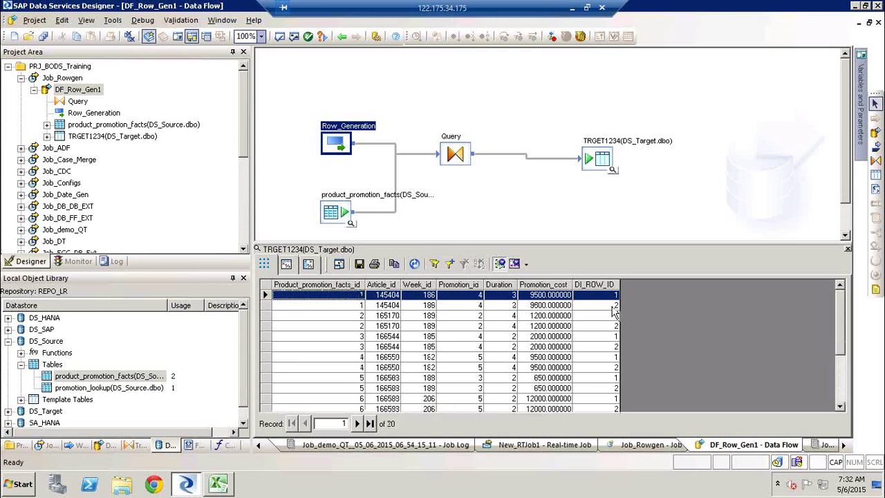
pyautogui.click(613, 305)
pyautogui.rightClick(614, 305)
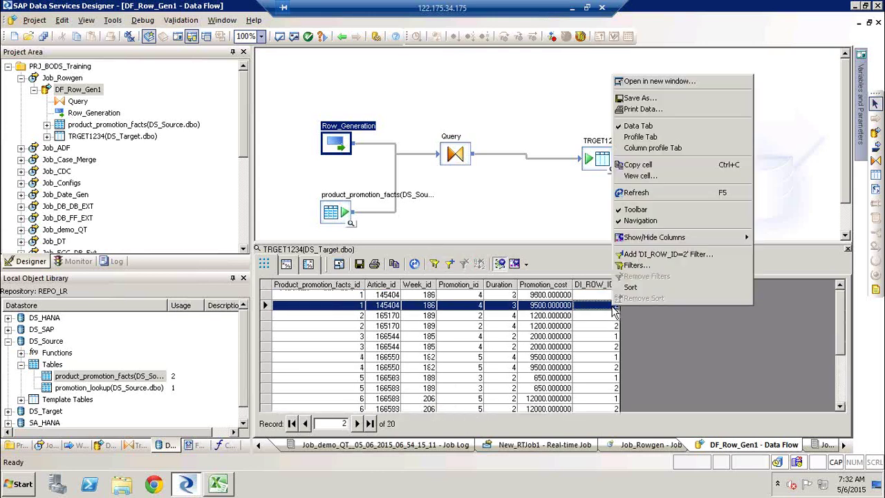
pyautogui.click(705, 255)
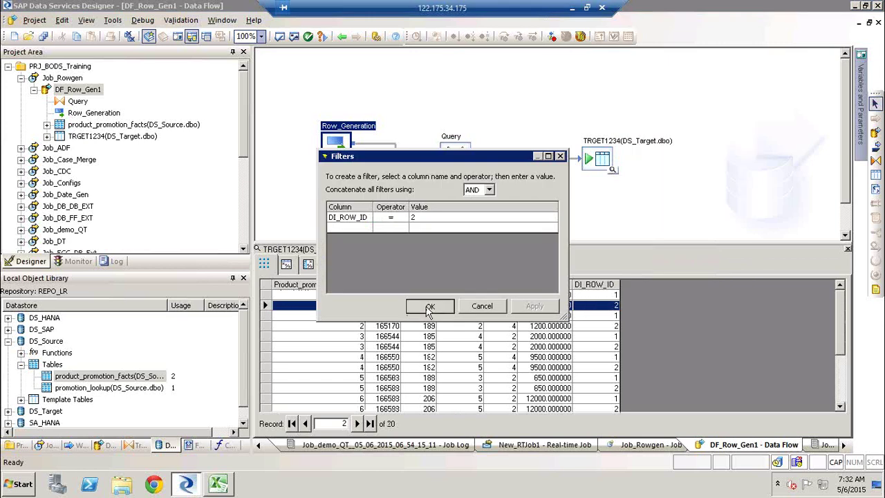
pyautogui.click(429, 306)
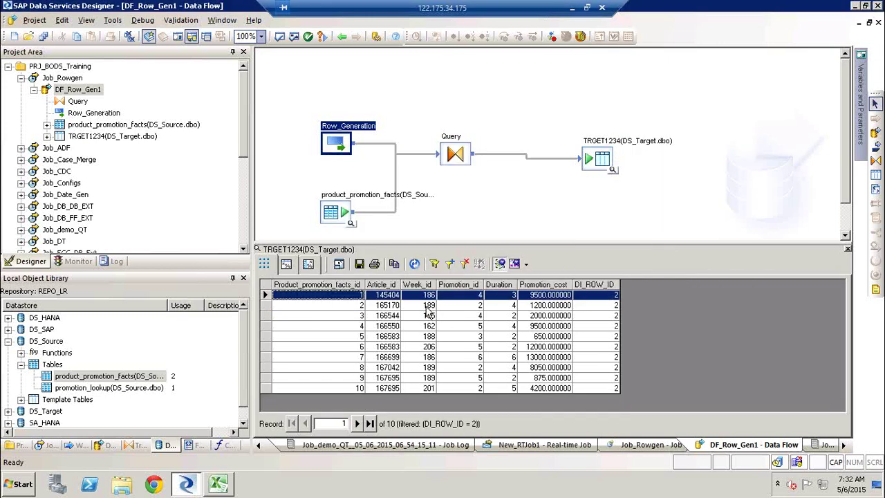
pyautogui.click(614, 296)
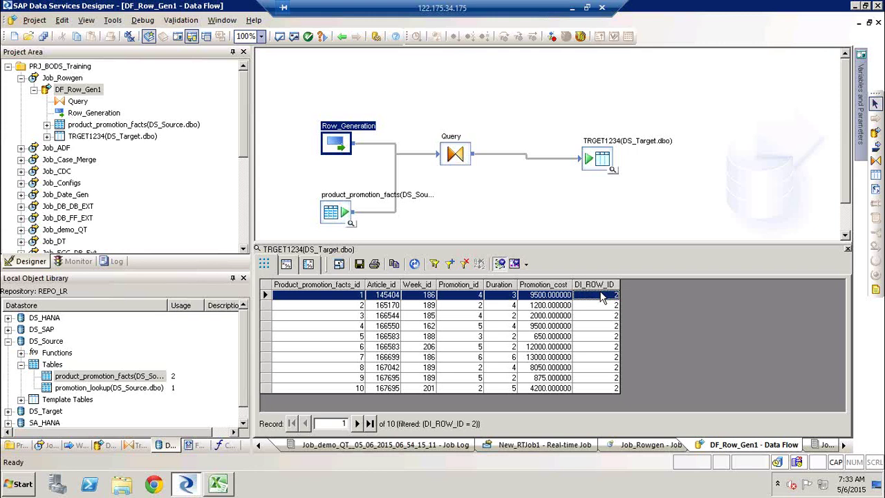
pyautogui.press('Delete')
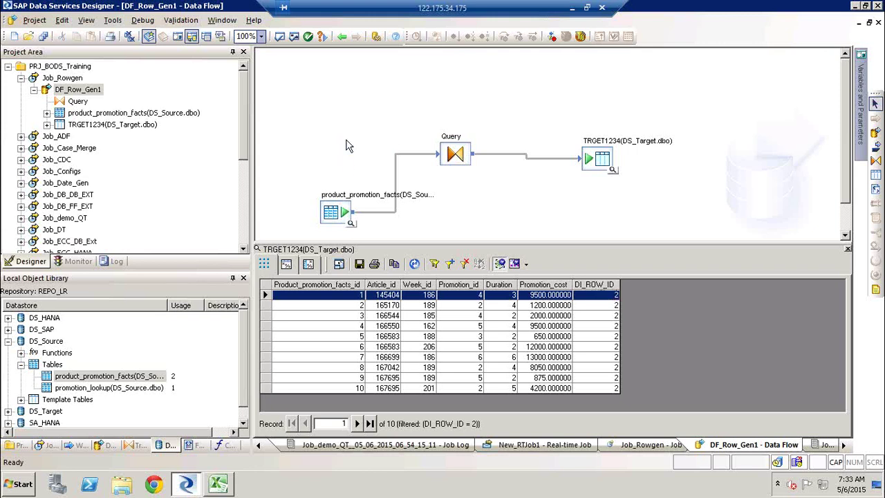
# Step: Replace Query's DI_ROW_ID mapping with gen_row_num()
pyautogui.moveTo(340, 214); pyautogui.dragTo(328, 107)
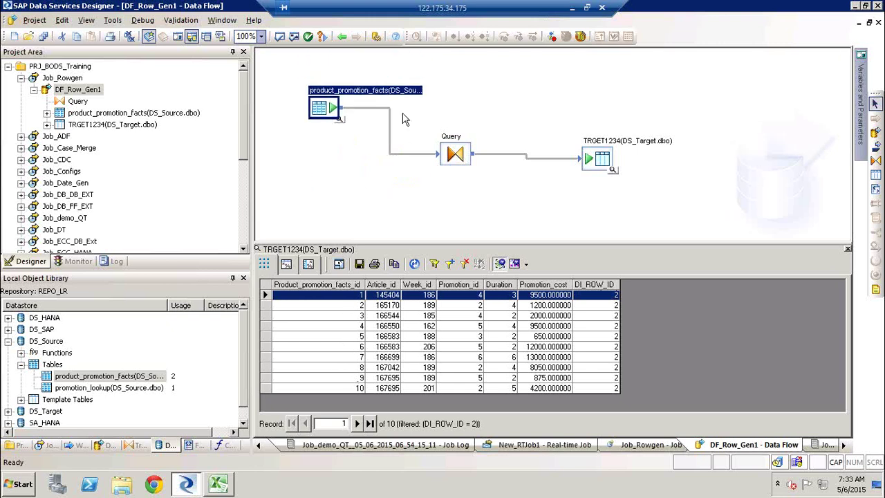
pyautogui.doubleClick(454, 139)
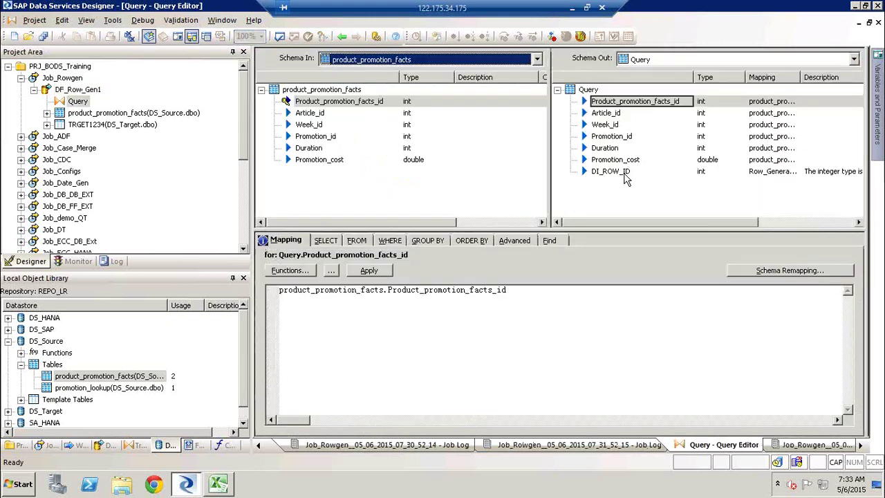
pyautogui.click(622, 172)
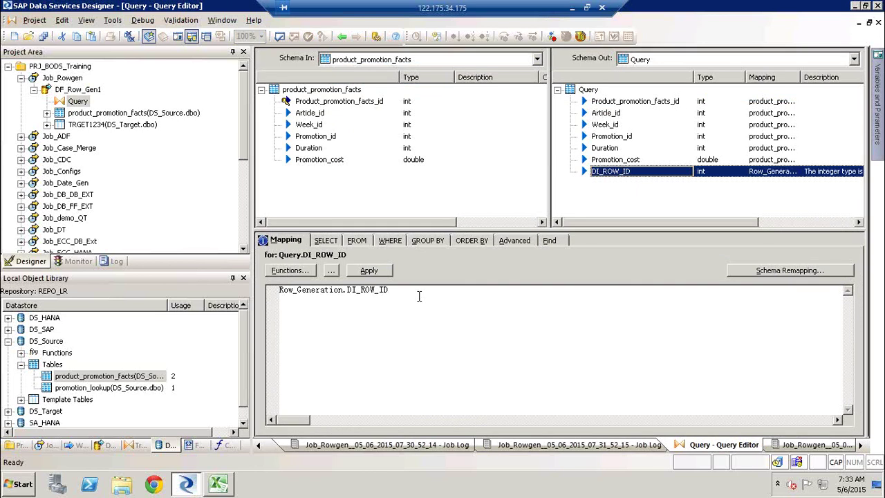
pyautogui.tripleClick(418, 296)
pyautogui.write('GEN')
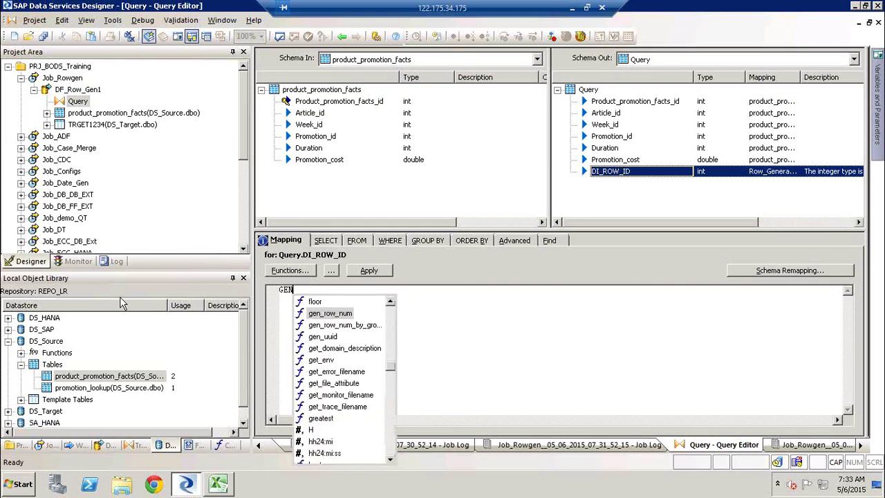
pyautogui.press('Return')
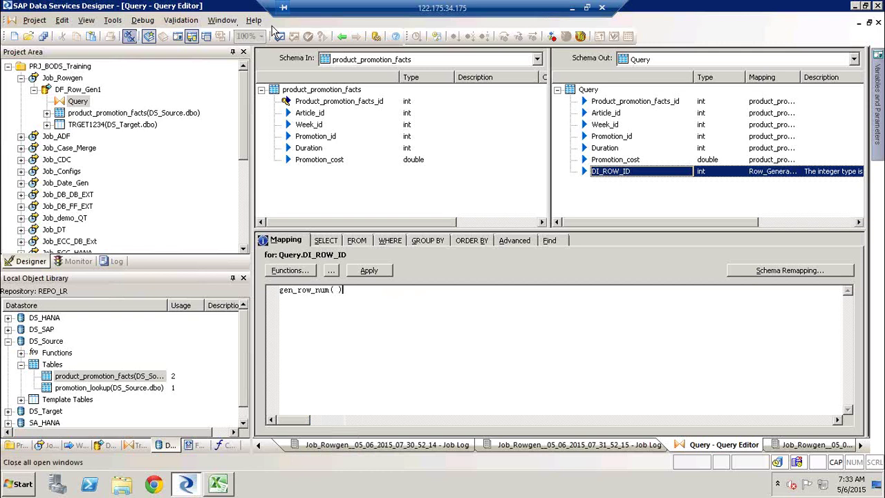
# Step: Validate the data flow with no errors and bring up Job_Rowgen
pyautogui.click(279, 37)
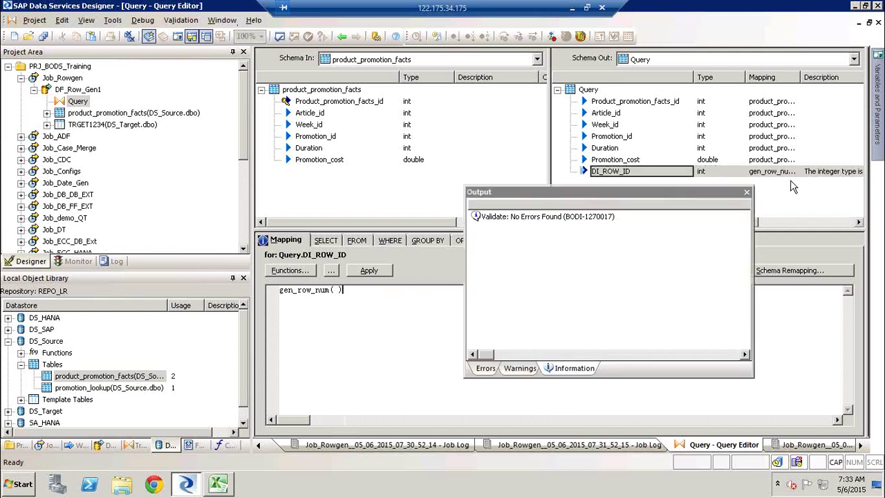
pyautogui.click(746, 193)
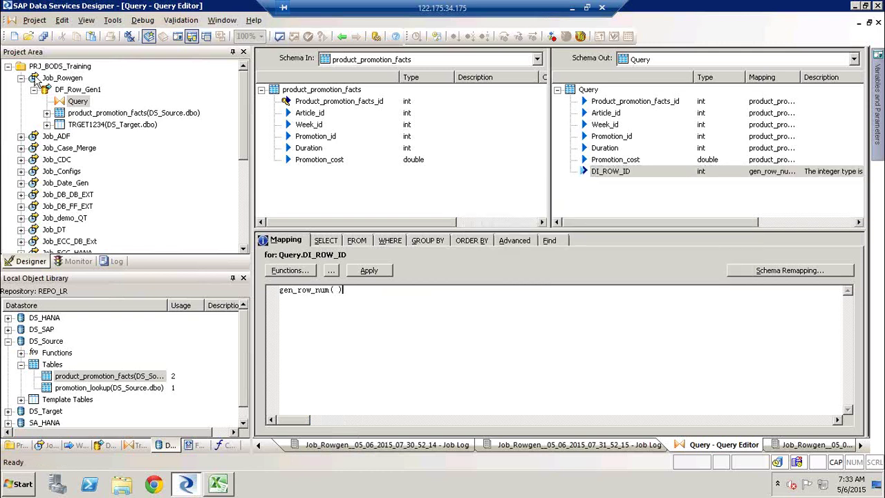
pyautogui.click(52, 77)
pyautogui.rightClick(52, 78)
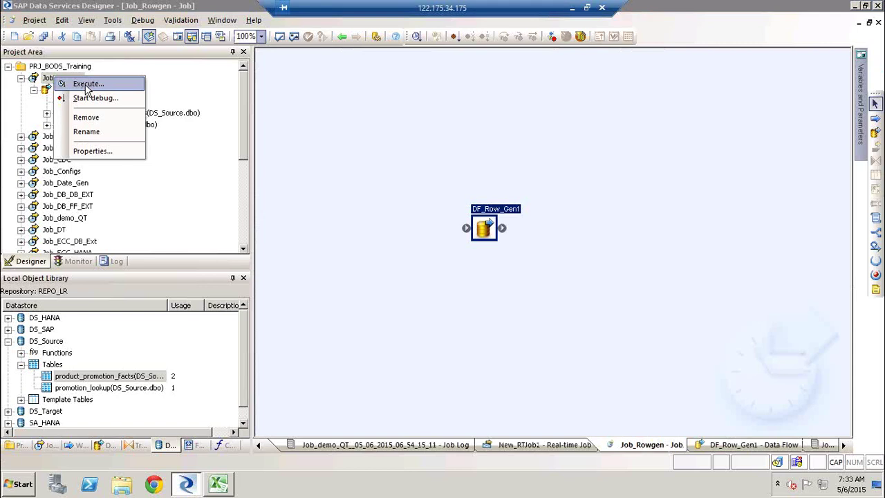
# Step: Execute Job_Rowgen, confirm TRGET1234's unfiltered 10 rows carry DI_ROW_ID 1 to 10, then close the view
pyautogui.click(82, 83)
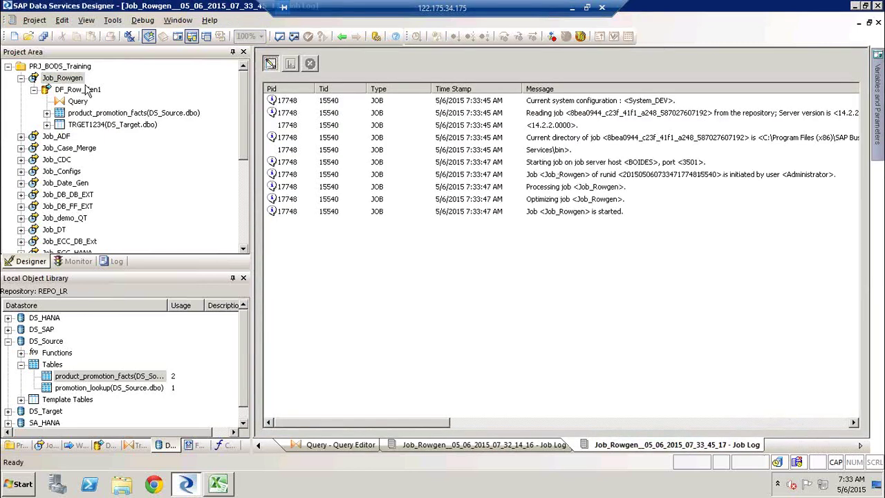
pyautogui.click(79, 90)
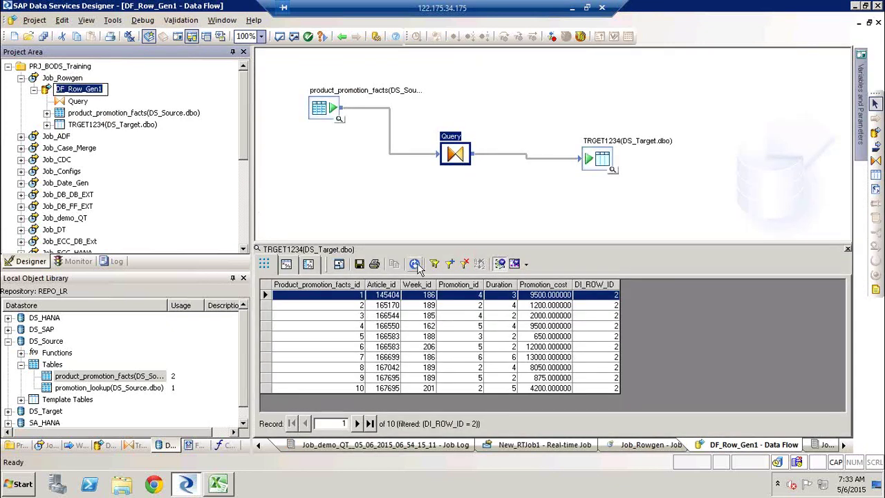
pyautogui.click(415, 264)
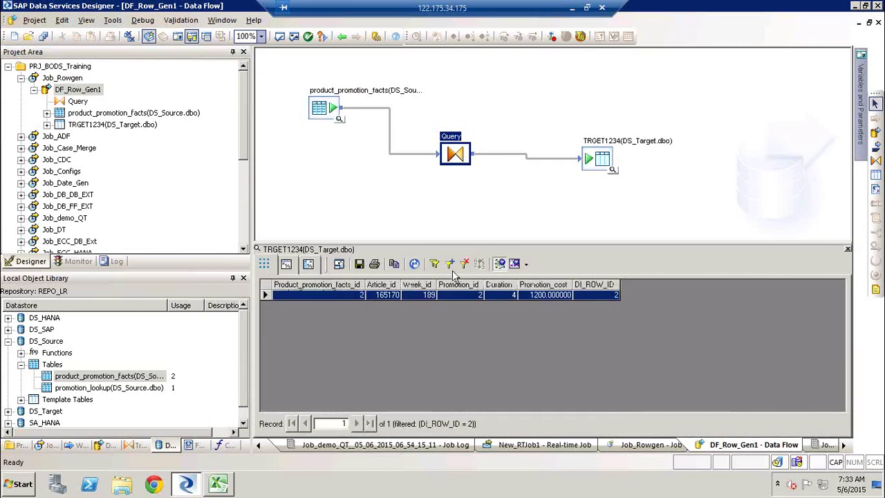
pyautogui.click(466, 264)
pyautogui.click(415, 264)
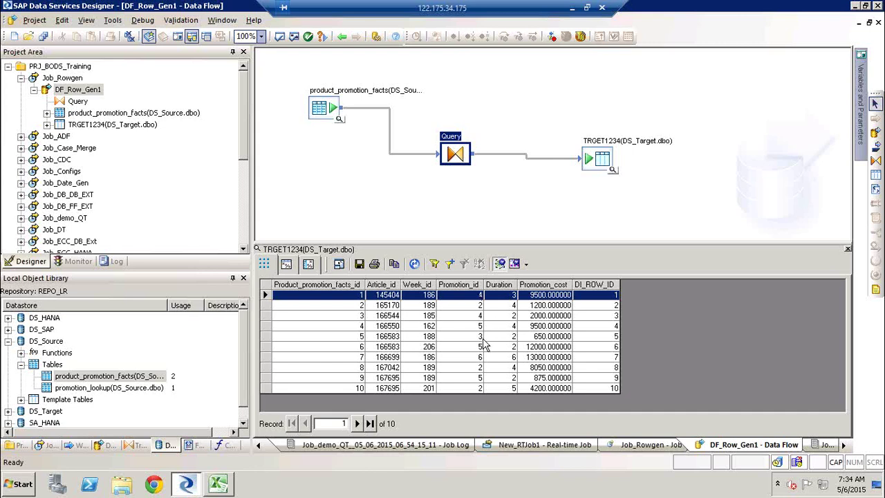
pyautogui.click(848, 250)
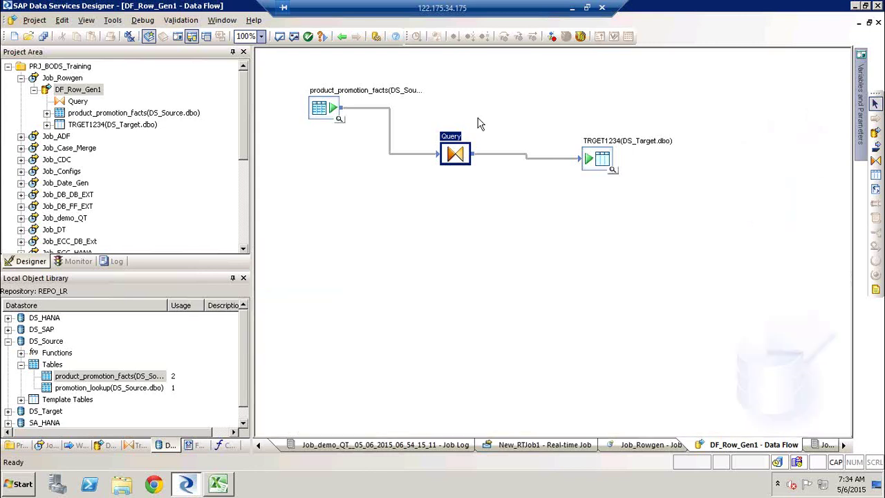
# Step: Remap DI_ROW_ID to gen_row_num_by_group(product_promotion_facts.Promotion_id) and return to the diagram
pyautogui.doubleClick(455, 145)
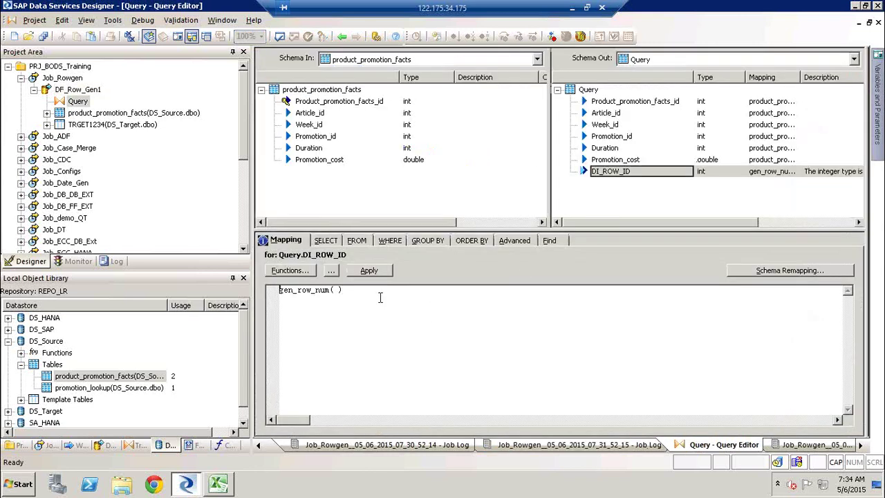
pyautogui.hotkey('ctrl', 'a')
pyautogui.write('GEN')
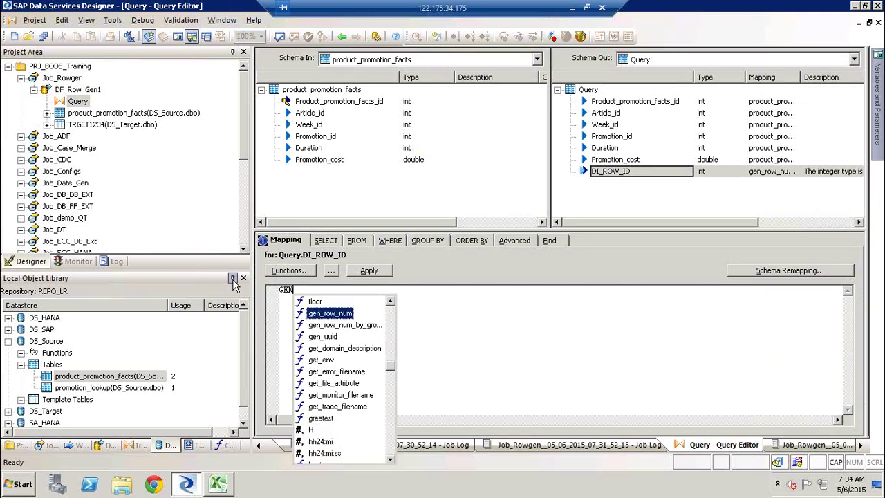
pyautogui.press('Down')
pyautogui.press('Return')
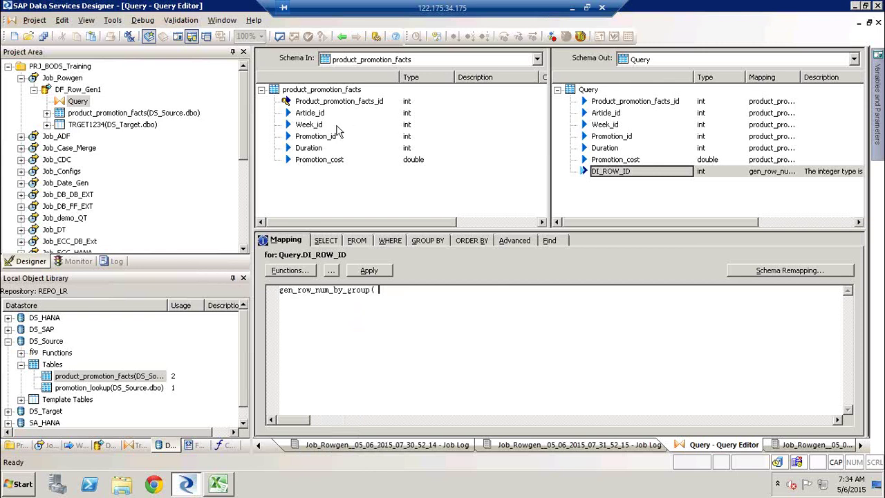
pyautogui.moveTo(316, 136); pyautogui.dragTo(399, 304)
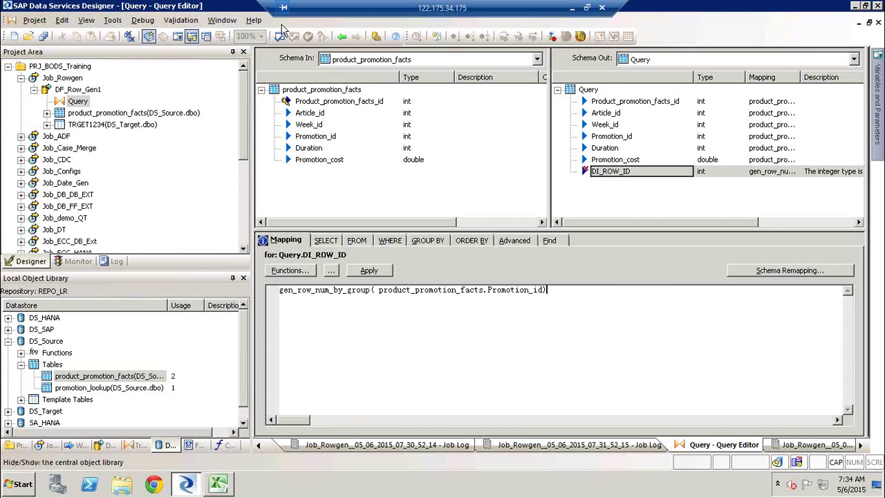
pyautogui.click(343, 38)
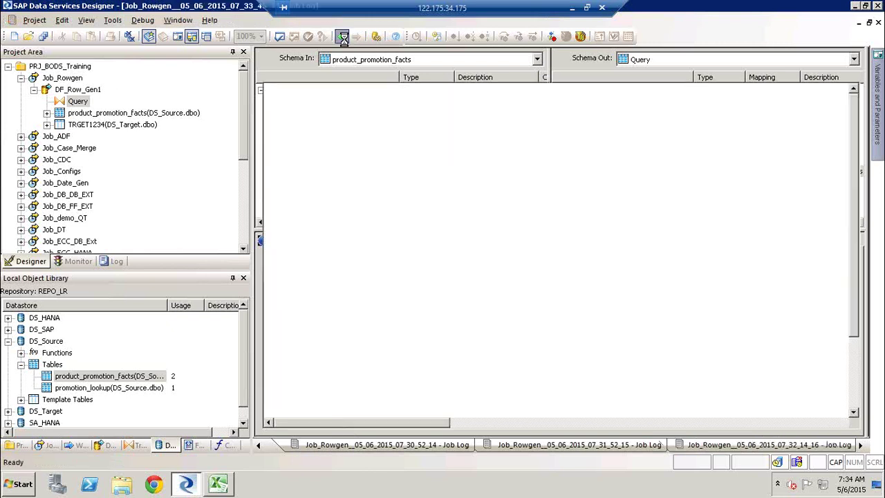
pyautogui.moveTo(335, 112); pyautogui.dragTo(301, 101)
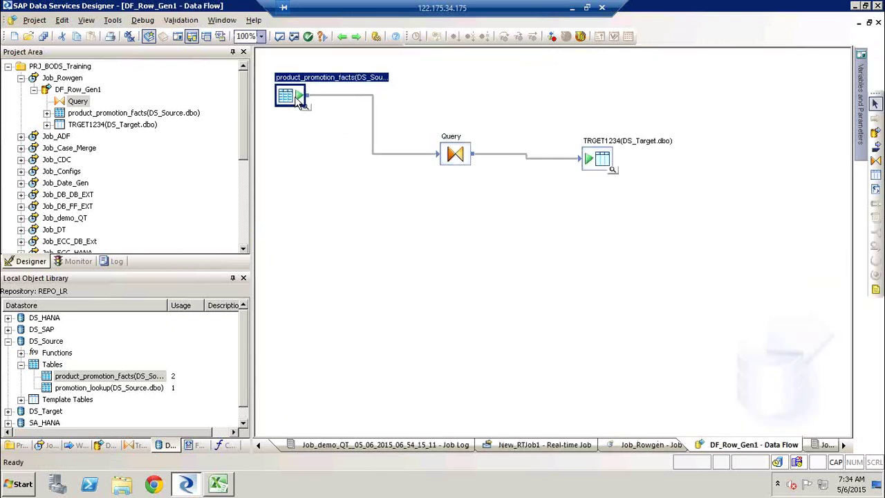
# Step: Replace the source→Query link with a new Query_1 transform fed by the source table
pyautogui.click(375, 153)
pyautogui.press('Delete')
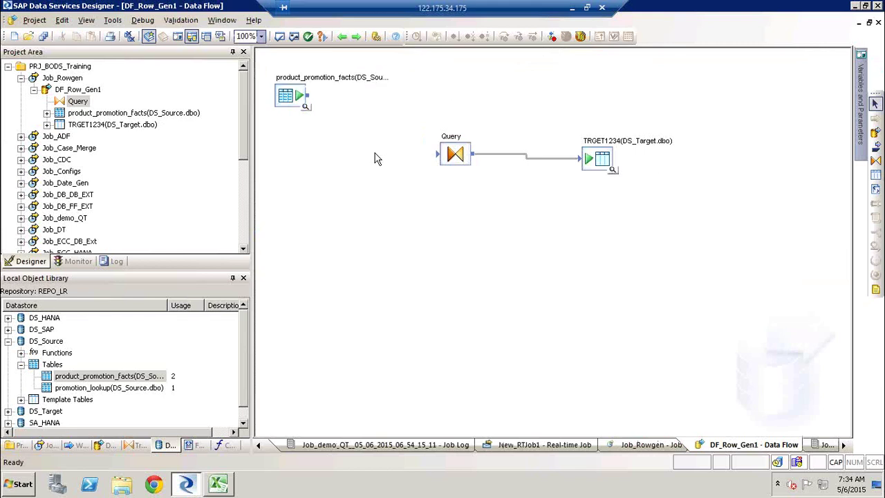
pyautogui.click(874, 161)
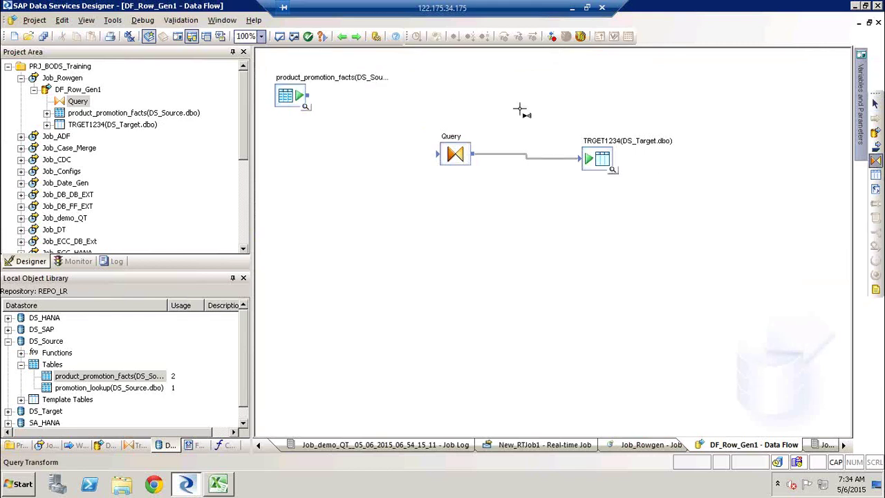
pyautogui.click(360, 113)
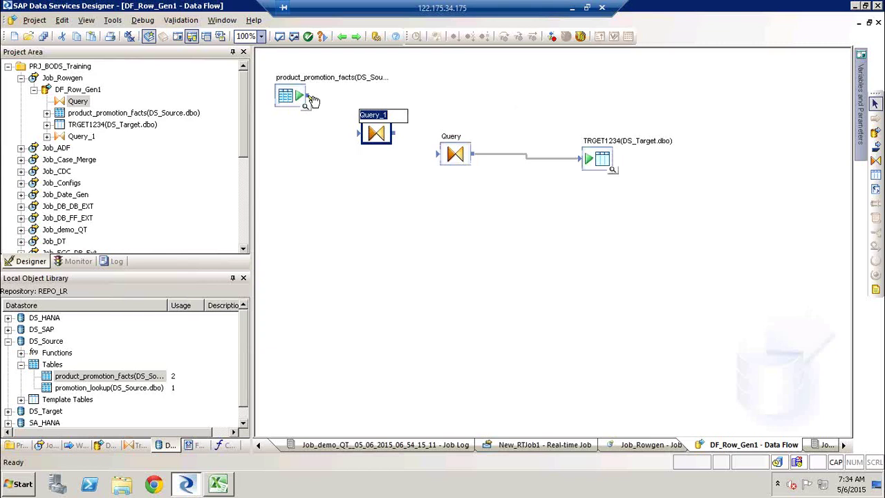
pyautogui.press('Return')
pyautogui.moveTo(307, 95); pyautogui.dragTo(360, 133)
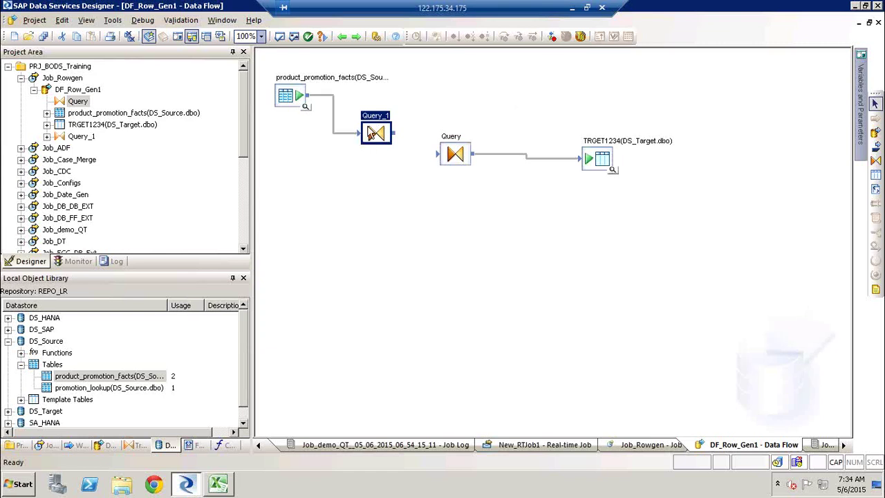
# Step: Map all six input columns to Query_1's output
pyautogui.doubleClick(373, 119)
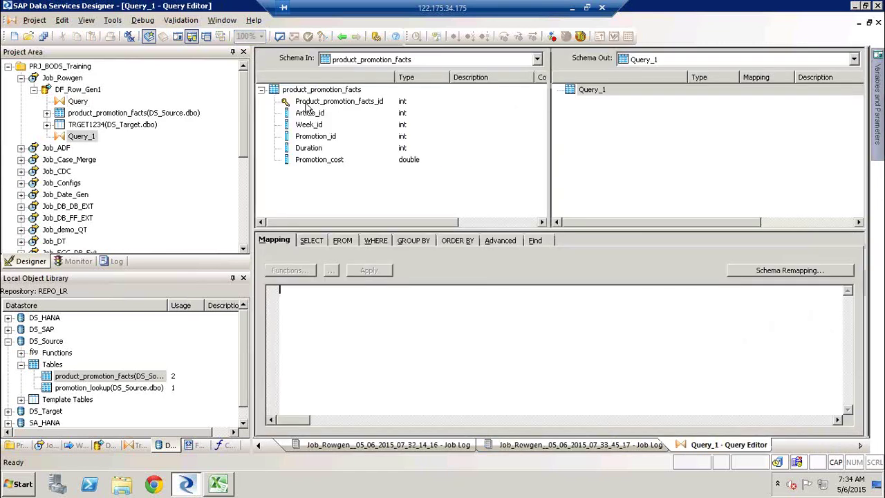
pyautogui.click(308, 104)
pyautogui.keyDown('shift'); pyautogui.click(320, 160); pyautogui.keyUp('shift')
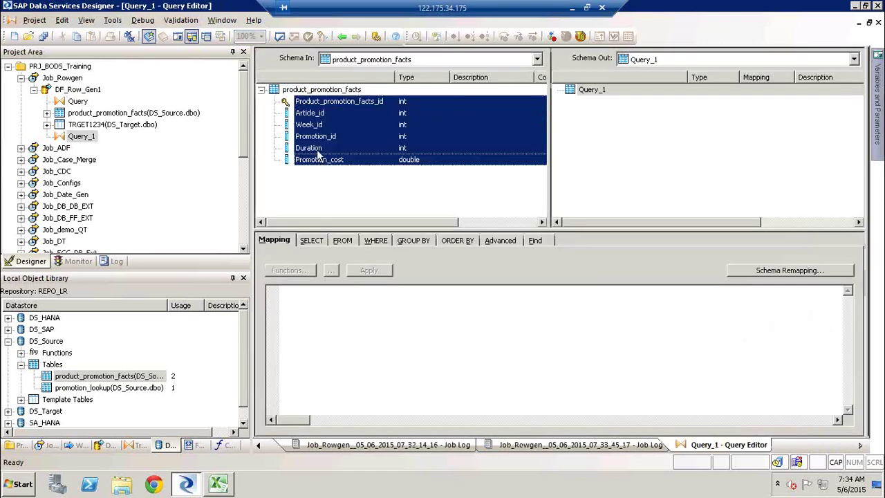
pyautogui.rightClick(322, 127)
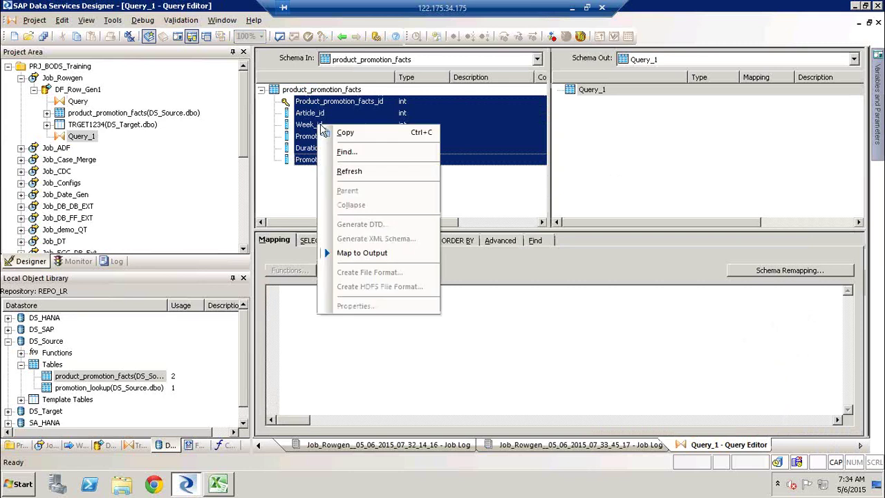
pyautogui.click(364, 256)
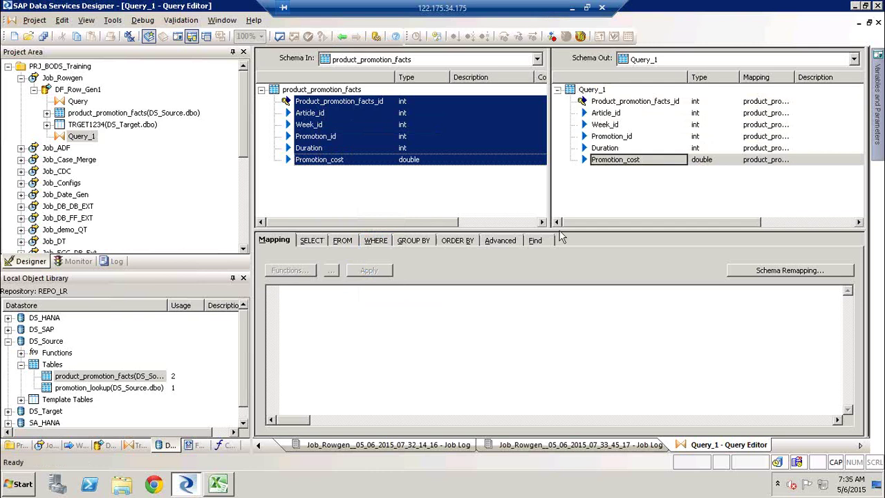
# Step: Set Query_1's ORDER BY to Product_promotion_facts_id ascending
pyautogui.click(501, 240)
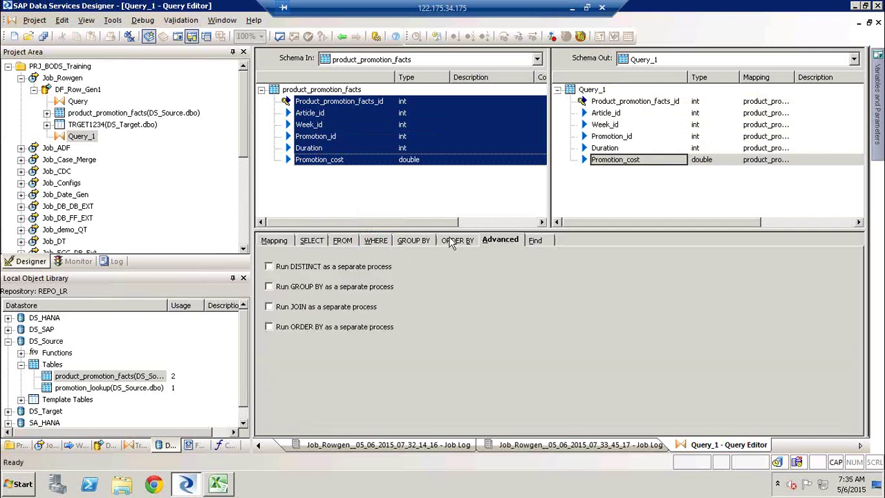
pyautogui.click(451, 242)
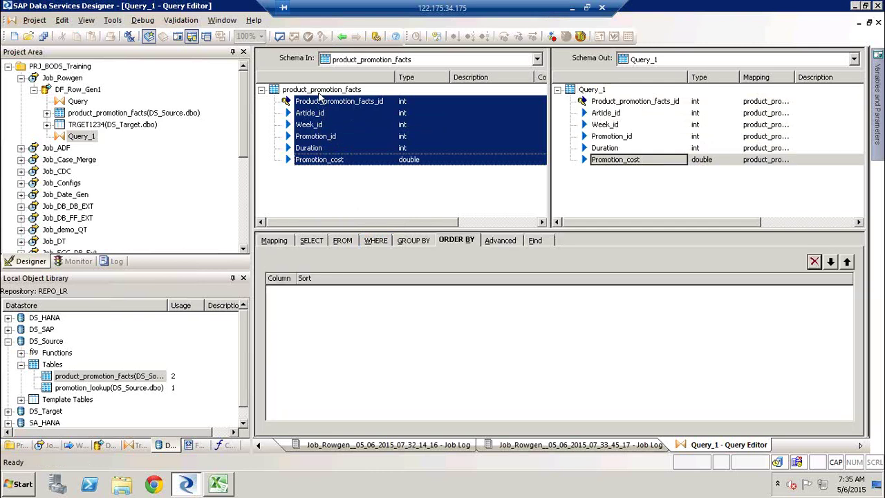
pyautogui.moveTo(318, 101); pyautogui.dragTo(369, 318)
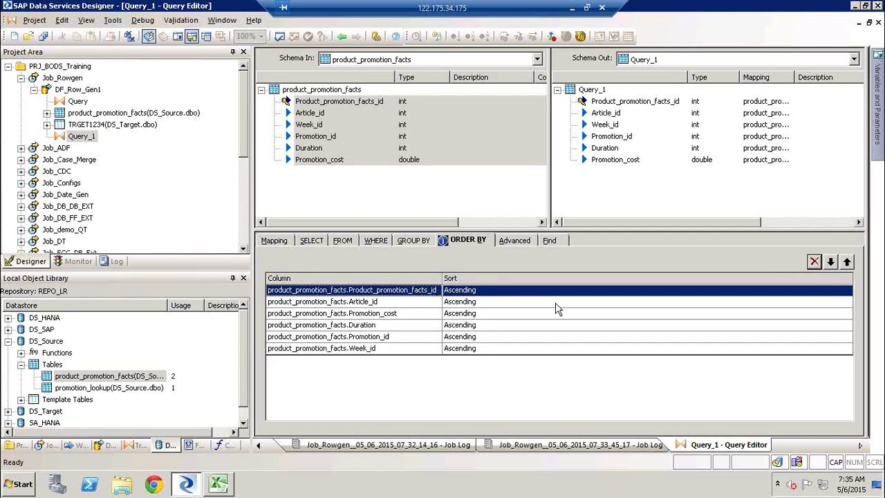
pyautogui.keyDown('shift'); pyautogui.click(582, 350); pyautogui.keyUp('shift')
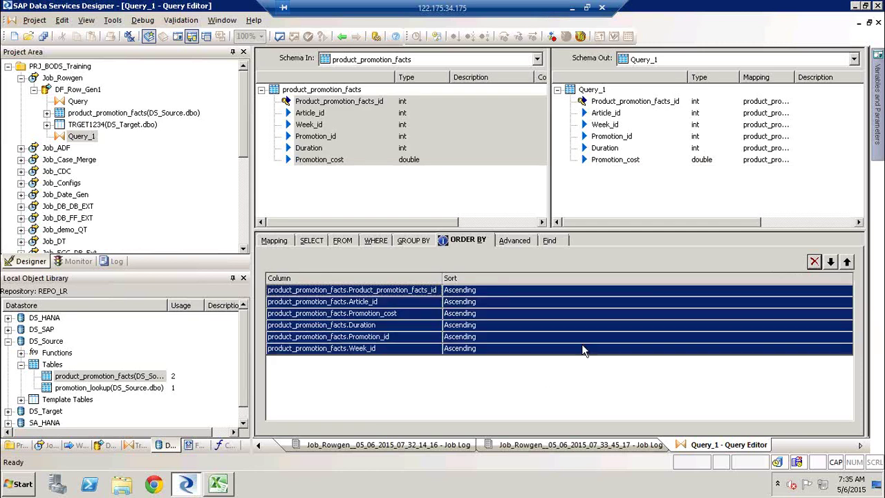
pyautogui.click(816, 261)
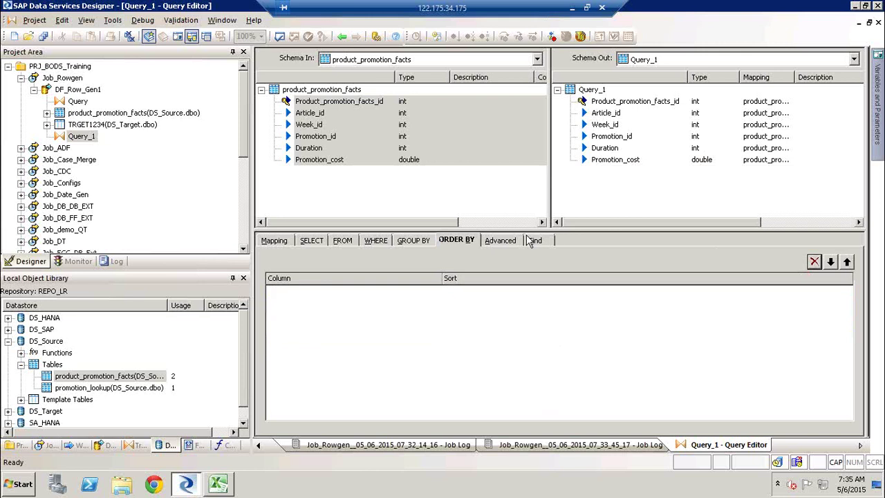
pyautogui.click(344, 102)
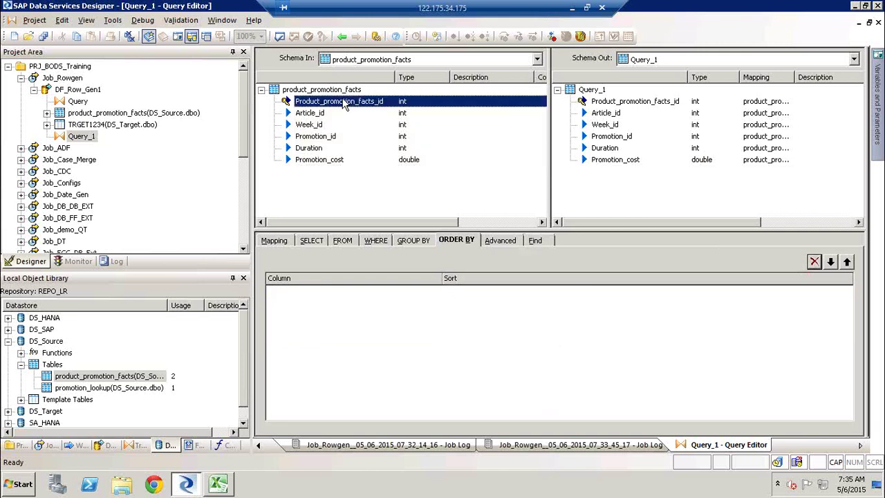
pyautogui.moveTo(344, 102); pyautogui.dragTo(442, 339)
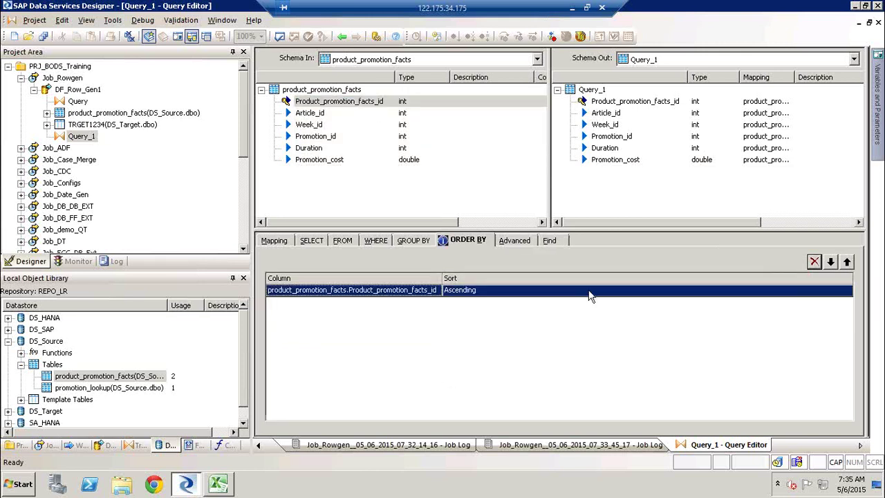
pyautogui.click(343, 37)
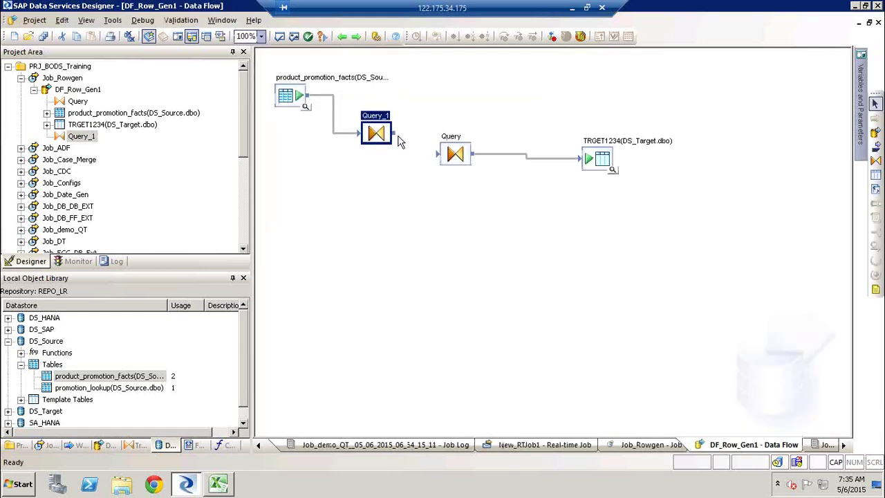
# Step: Connect Query_1's output into Query and check the DI_ROW_ID mapping
pyautogui.moveTo(393, 133); pyautogui.dragTo(440, 153)
pyautogui.doubleClick(453, 146)
pyautogui.click(608, 171)
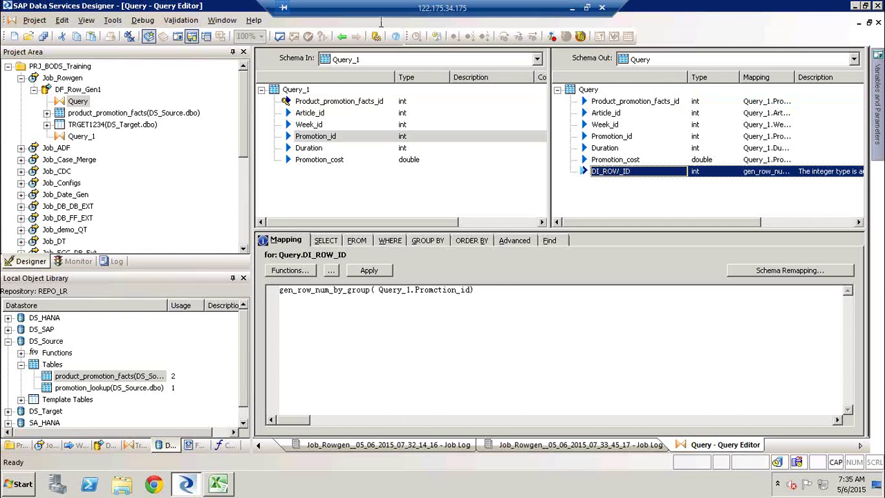
pyautogui.click(342, 36)
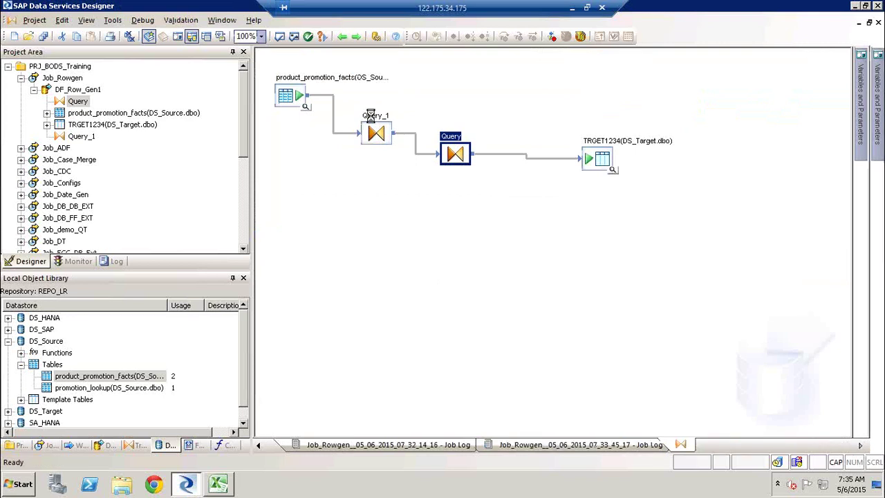
# Step: Change Query_1's sort order from Product_promotion_facts_id to Promotion_id ascending
pyautogui.doubleClick(375, 129)
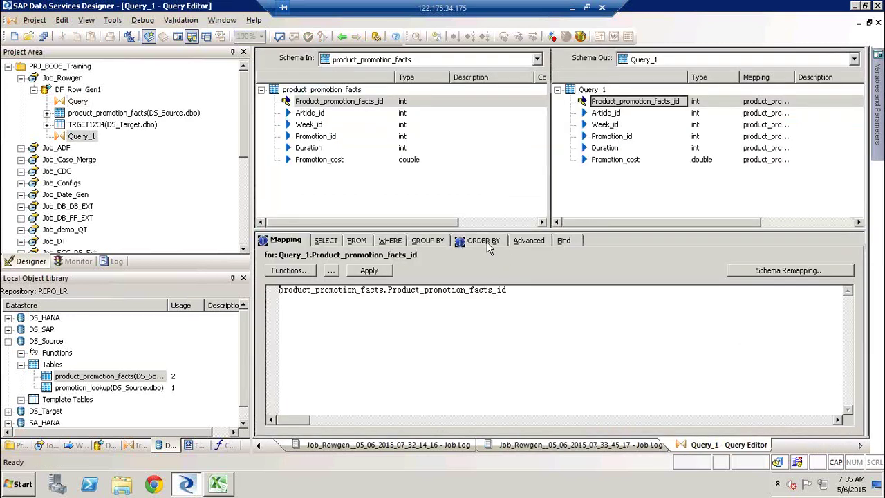
pyautogui.click(483, 241)
pyautogui.click(419, 296)
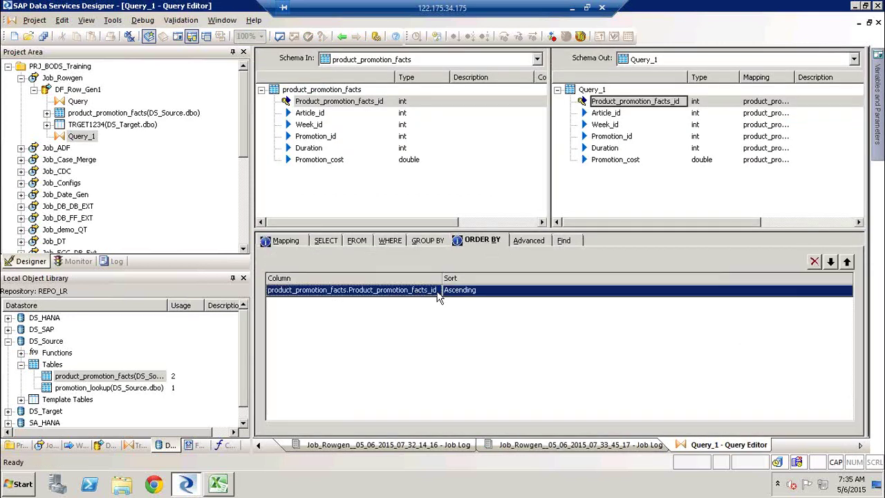
pyautogui.click(814, 261)
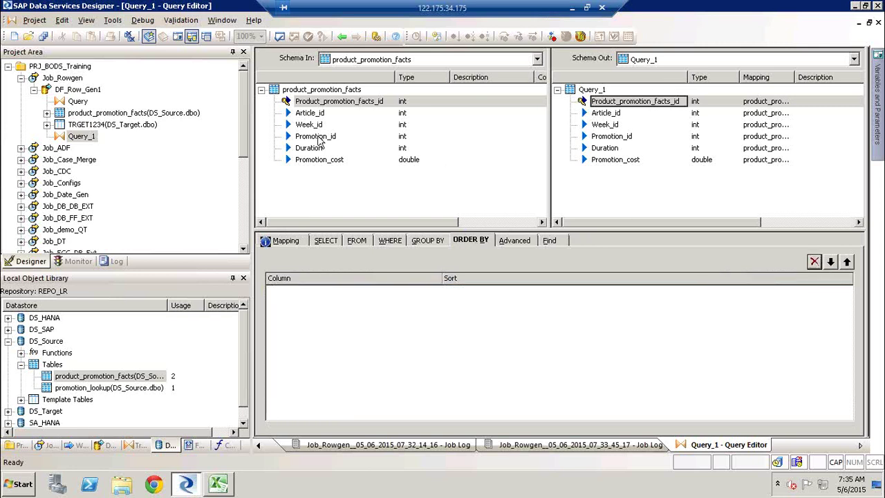
pyautogui.moveTo(317, 137); pyautogui.dragTo(391, 275)
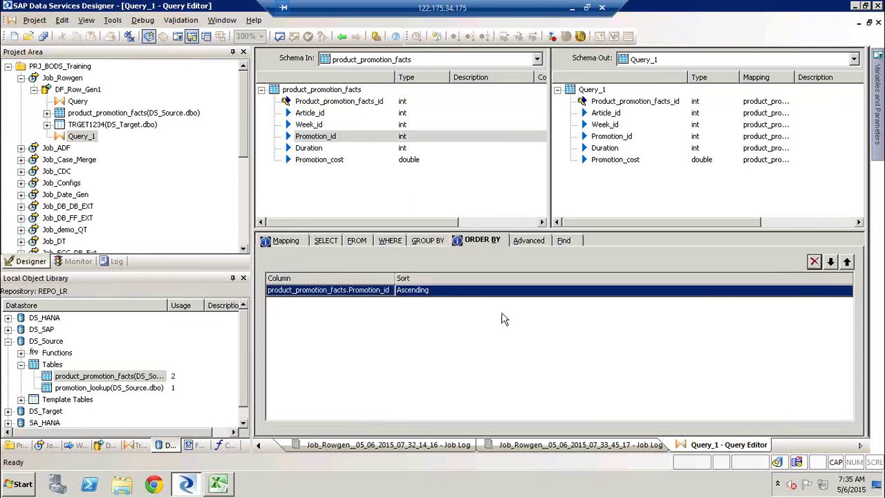
# Step: Save all changes and return to the Job_Rowgen canvas
pyautogui.click(44, 37)
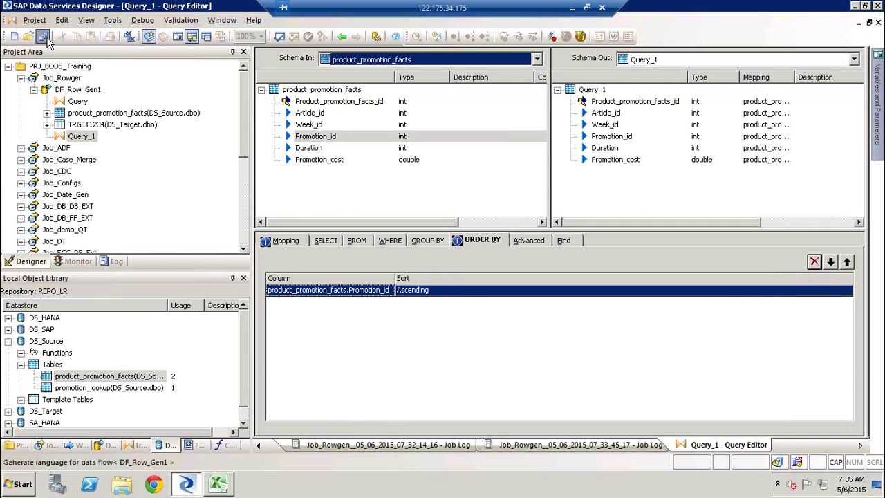
pyautogui.click(359, 311)
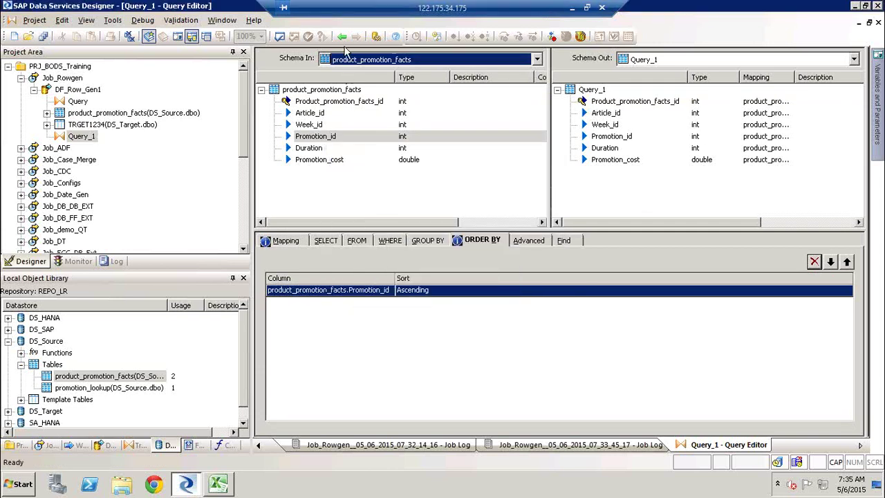
pyautogui.click(342, 36)
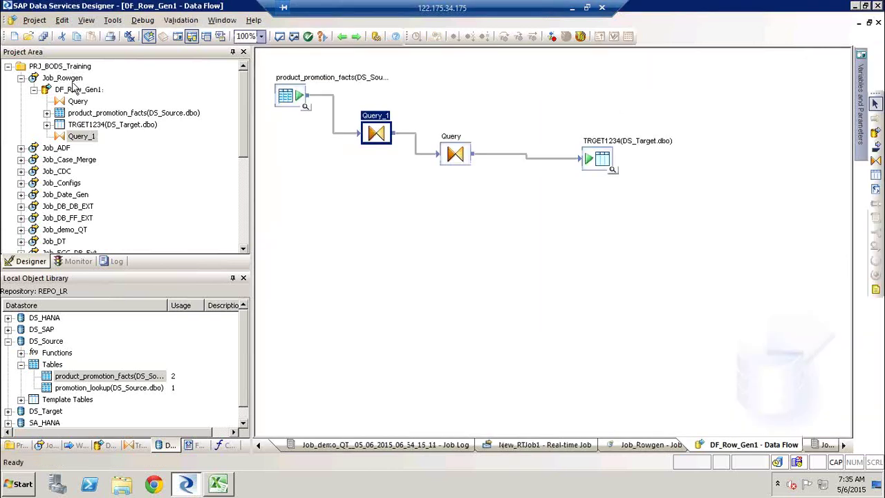
pyautogui.click(72, 78)
# Step: Execute Job_Rowgen to a successful finish and reopen DF_Row_Gen1
pyautogui.rightClick(89, 79)
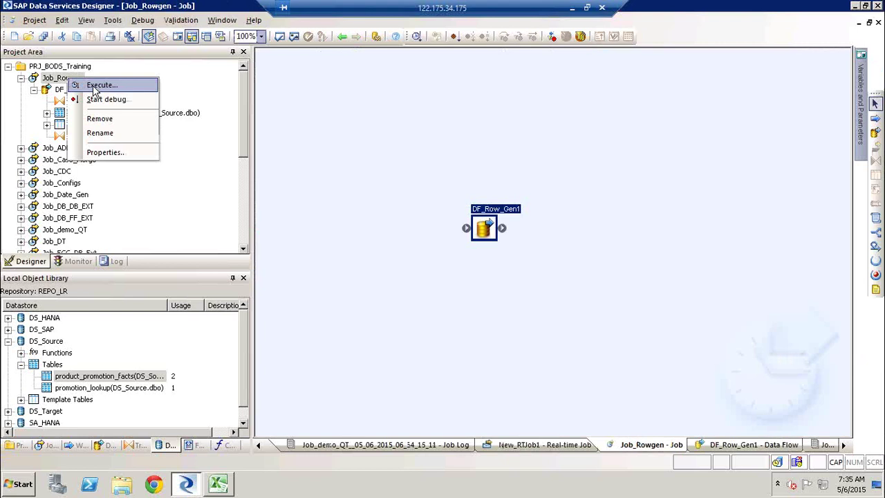
pyautogui.click(91, 85)
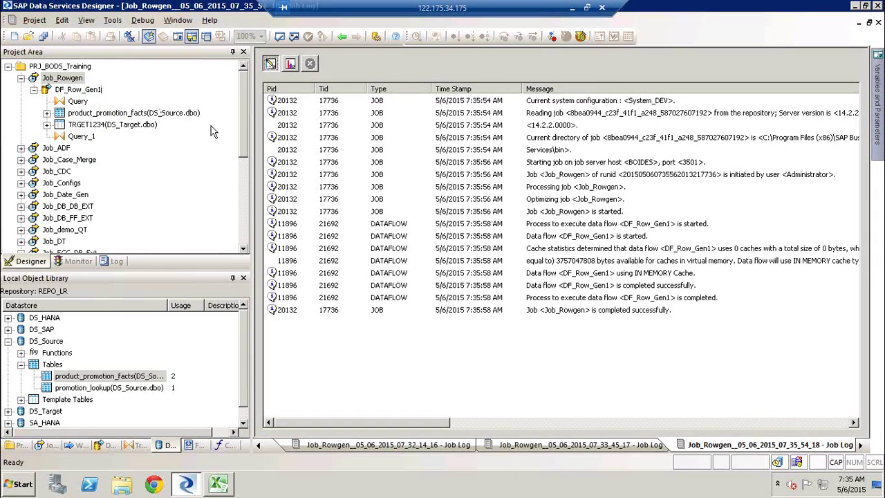
pyautogui.doubleClick(71, 90)
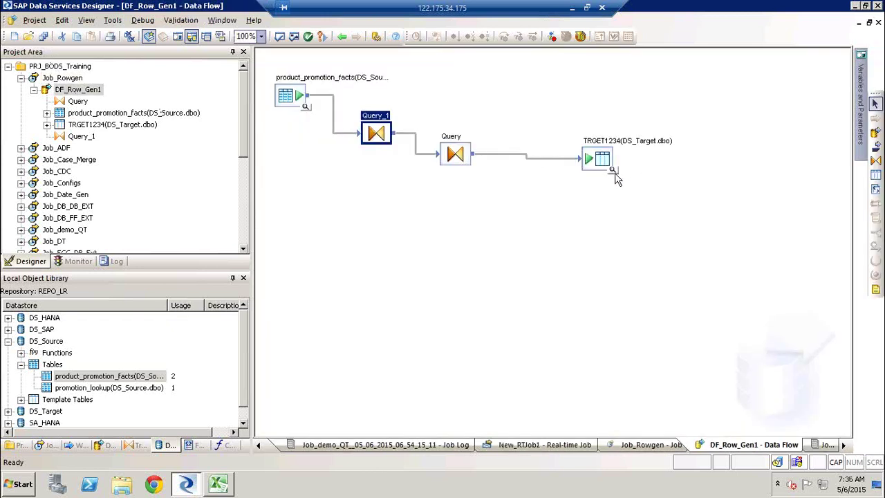
# Step: View TRGET1234's data and check DI_ROW_ID restarts at 1 for Promotion_id groups 2 through 6
pyautogui.click(613, 171)
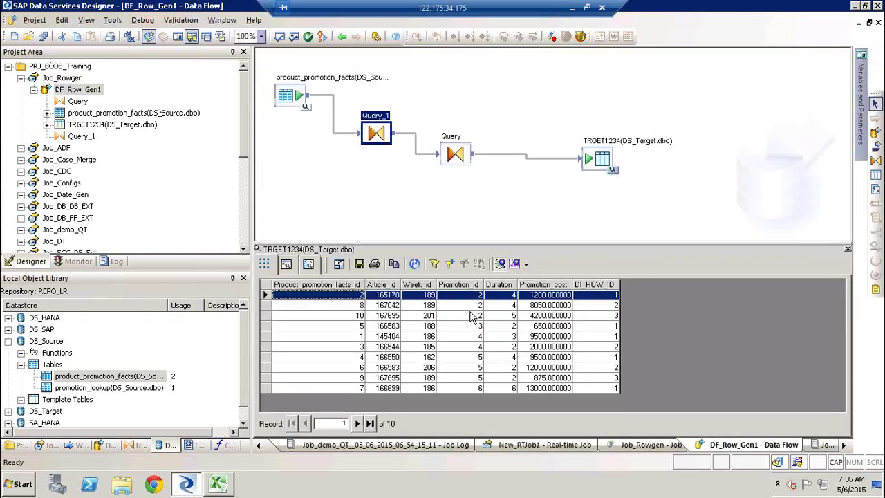
pyautogui.moveTo(476, 296); pyautogui.dragTo(476, 320)
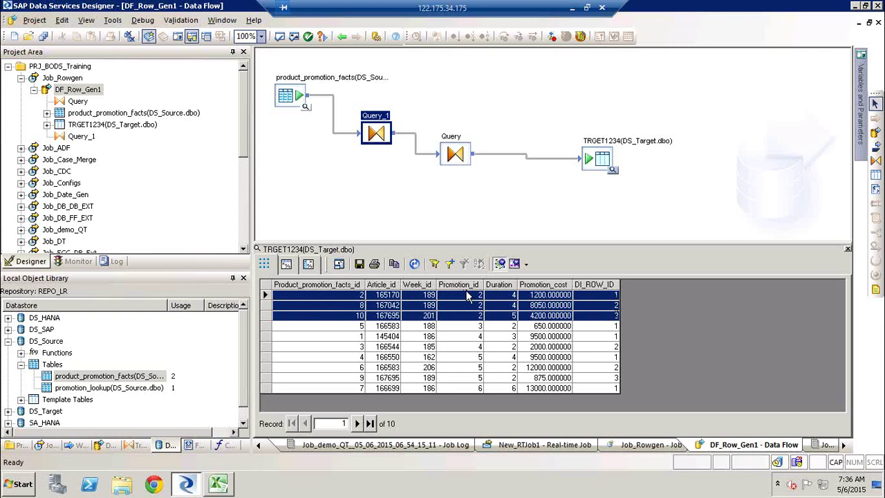
pyautogui.click(475, 327)
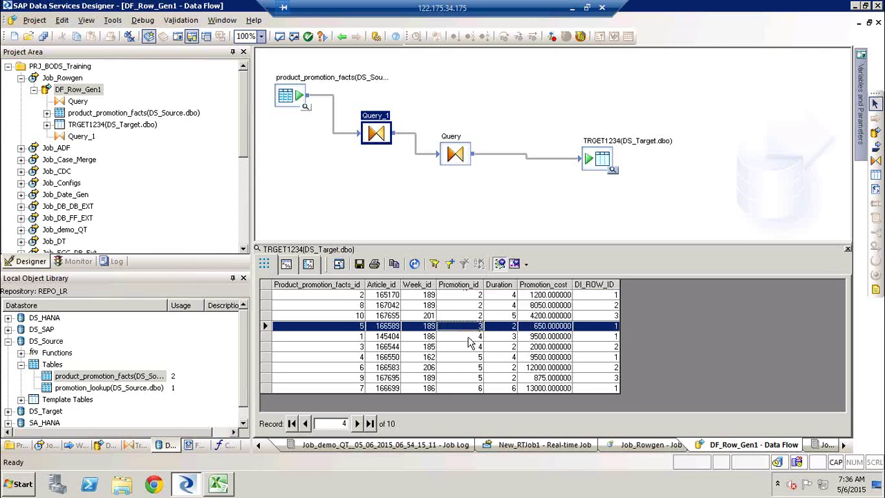
pyautogui.click(469, 336)
pyautogui.click(471, 347)
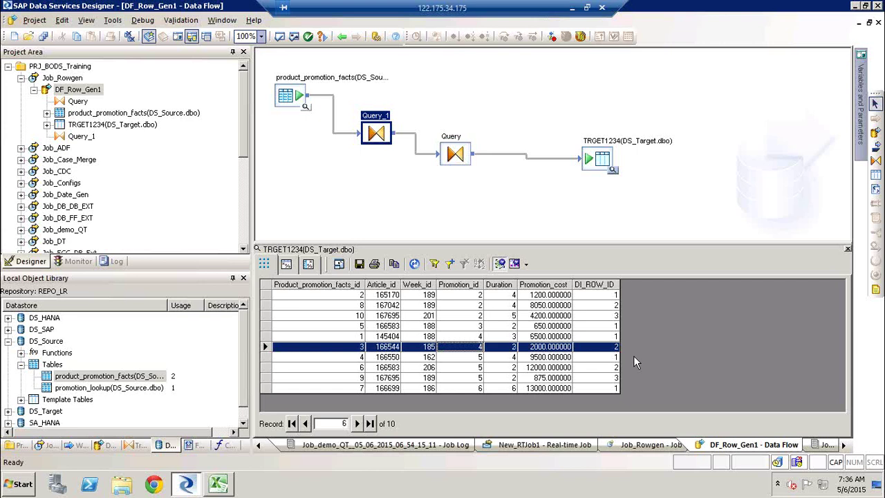
pyautogui.click(457, 357)
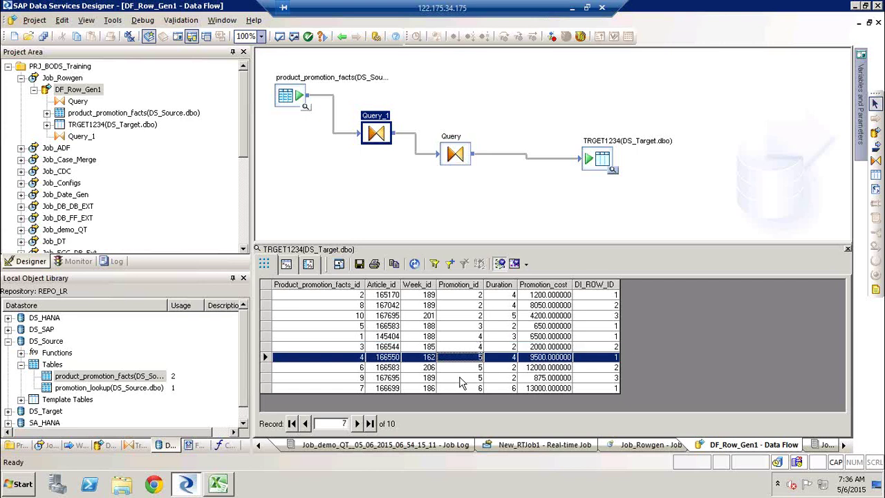
pyautogui.click(462, 379)
pyautogui.click(466, 388)
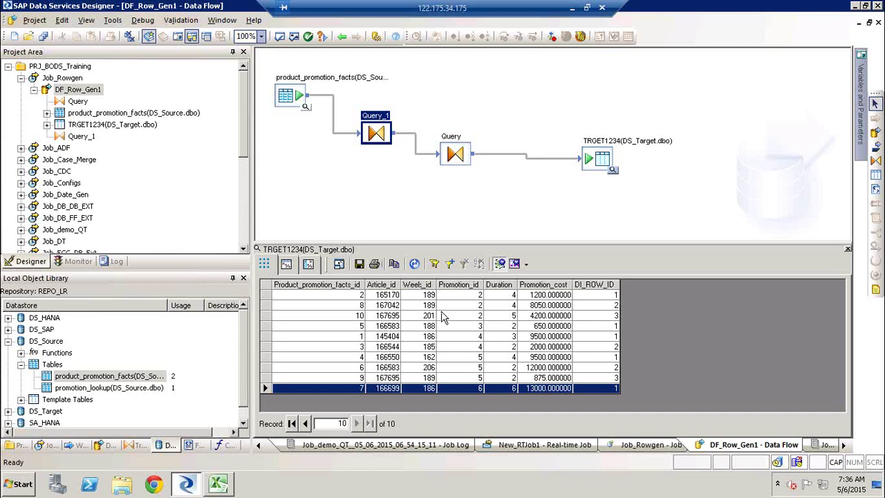
pyautogui.click(607, 295)
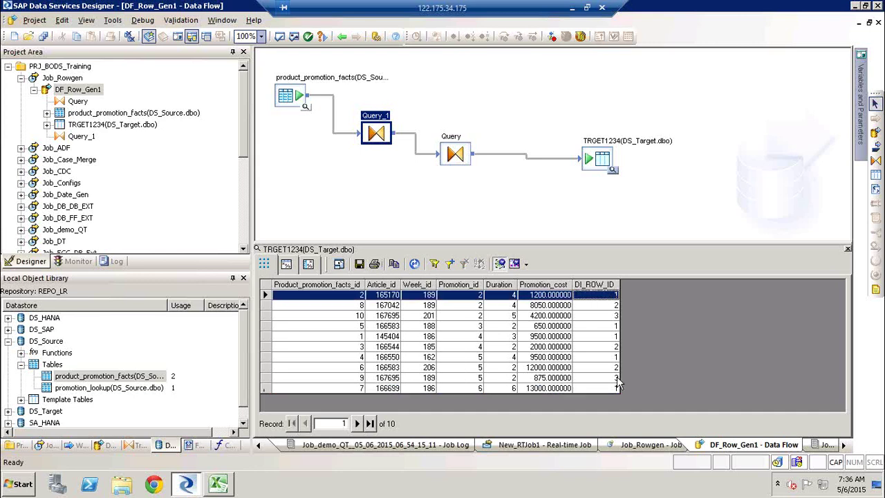
# Step: Select all ten rows in the TRGET1234 data view, then close that view
pyautogui.keyDown('shift'); pyautogui.click(618, 388); pyautogui.keyUp('shift')
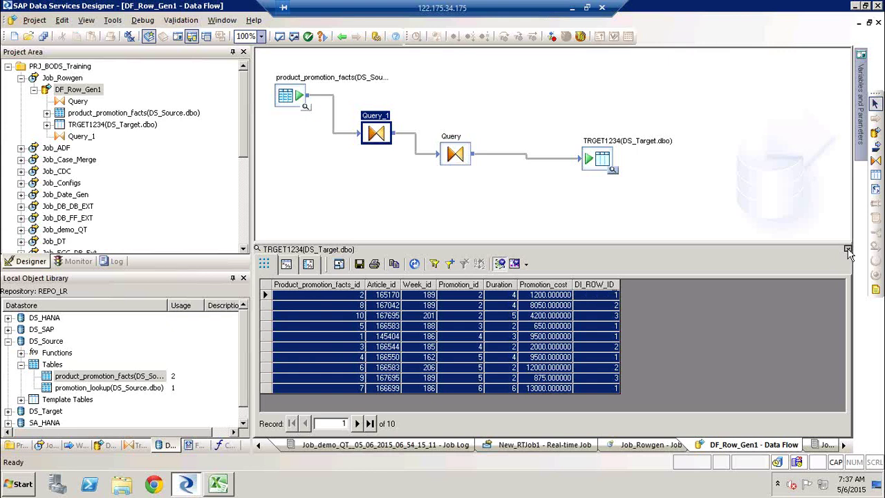
pyautogui.click(848, 250)
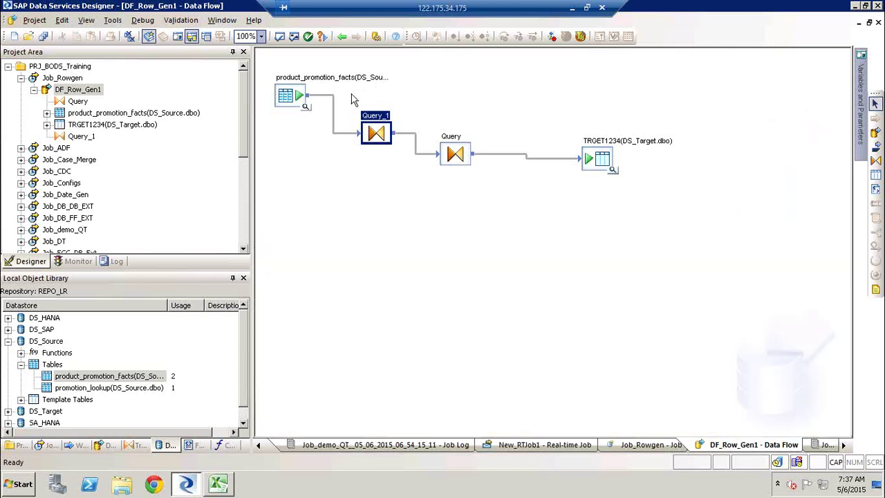
# Step: Select Query_1 and Query, then expand Data Integrator in the object library's Transforms list
pyautogui.moveTo(351, 94); pyautogui.dragTo(513, 215)
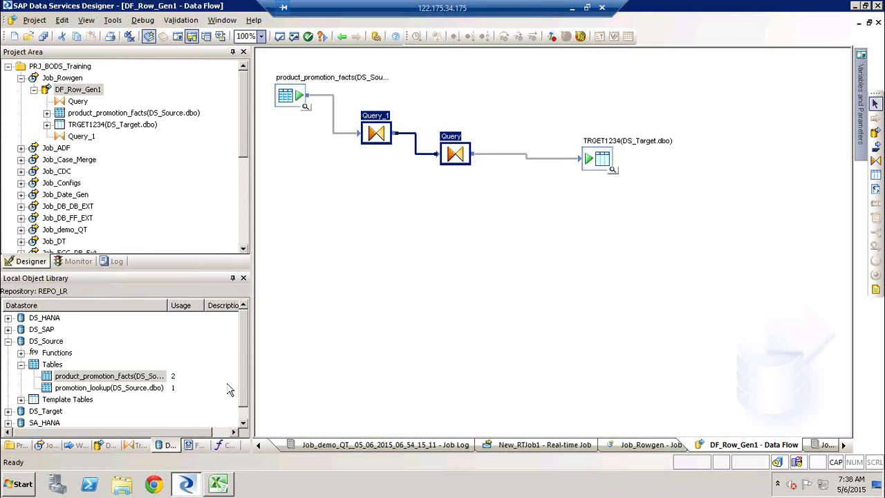
pyautogui.click(137, 445)
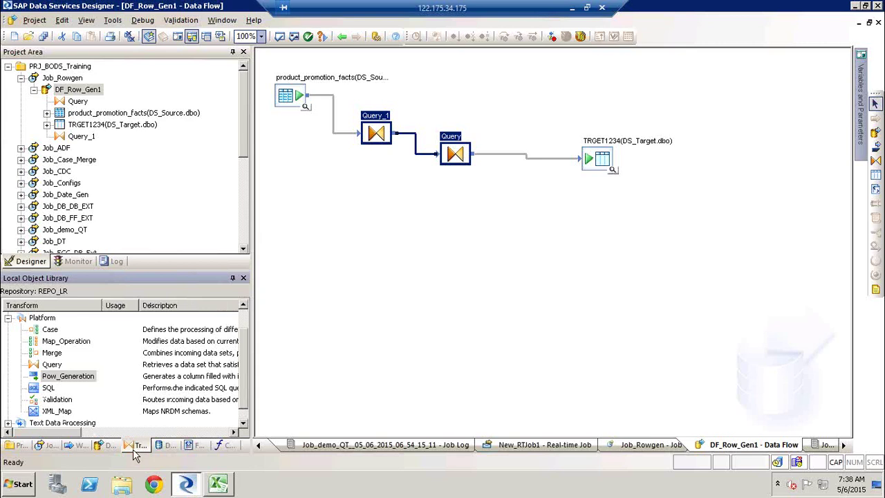
pyautogui.click(43, 388)
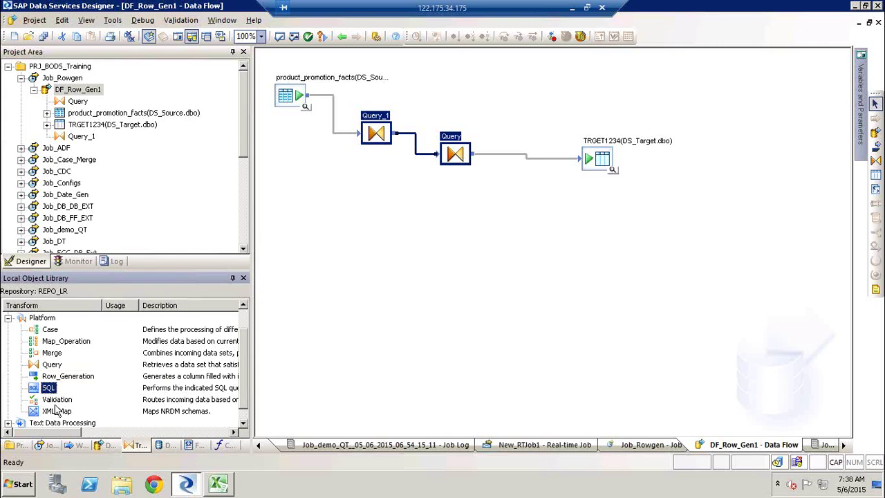
pyautogui.keyDown('shift'); pyautogui.click(55, 413); pyautogui.keyUp('shift')
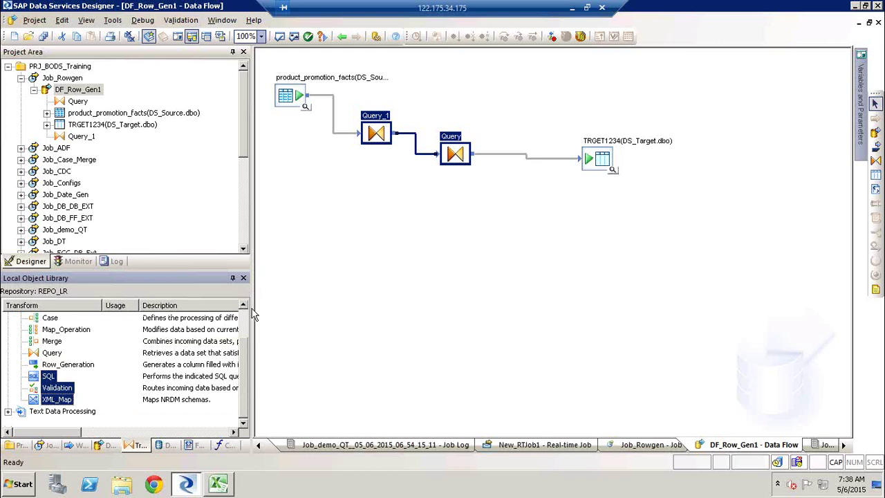
pyautogui.scroll(1, 245, 320)
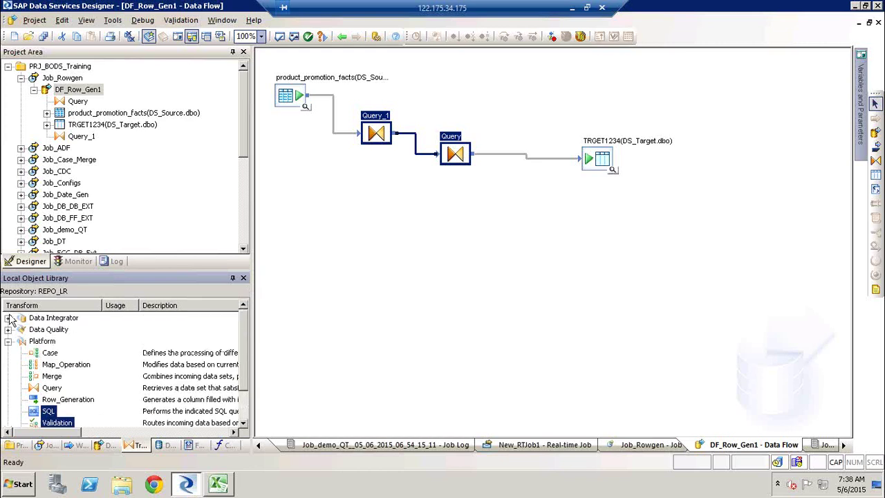
pyautogui.click(8, 318)
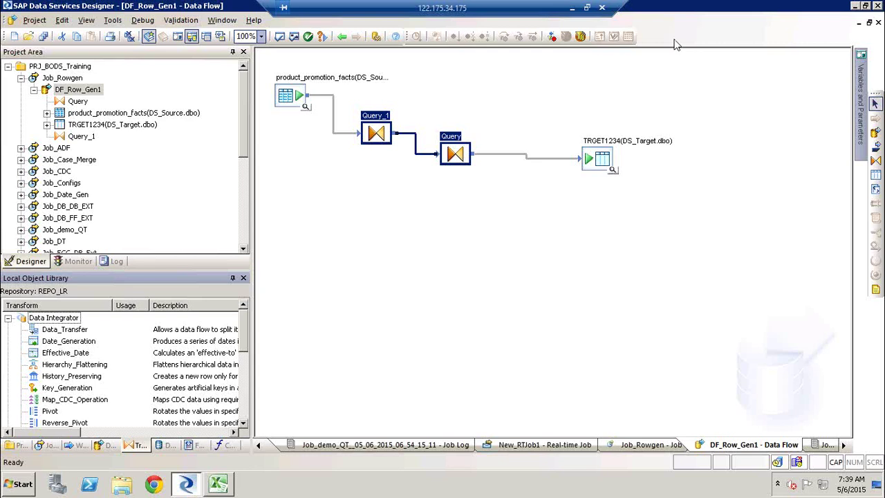
# Step: Move the TRGET1234 target lower and left in the diagram, then end the online meeting
pyautogui.click(592, 161)
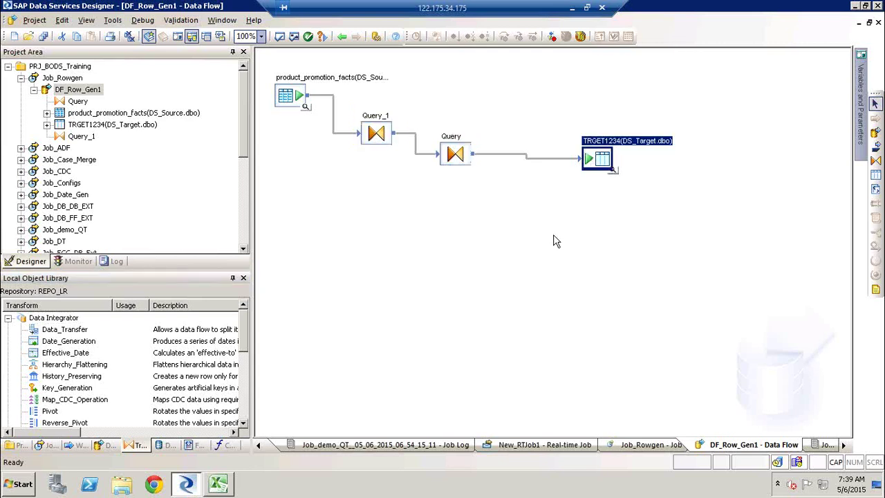
pyautogui.moveTo(606, 161); pyautogui.dragTo(570, 202)
pyautogui.click(696, 114)
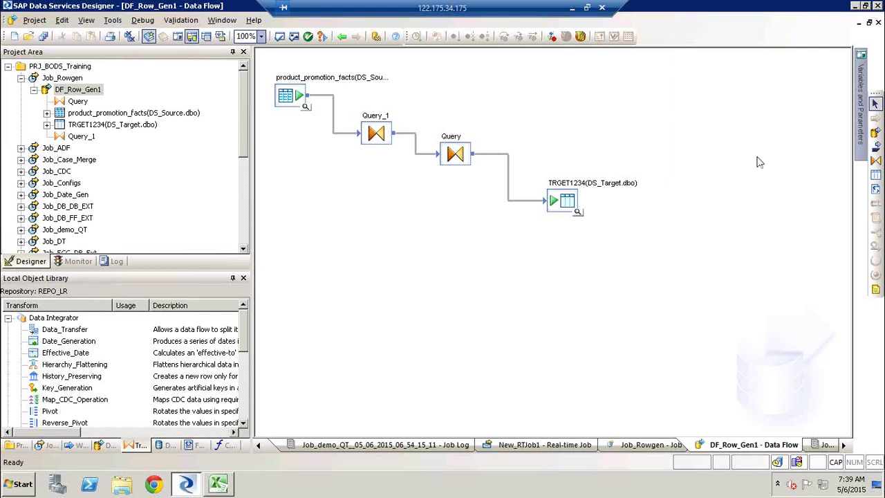
pyautogui.click(772, 219)
pyautogui.click(484, 260)
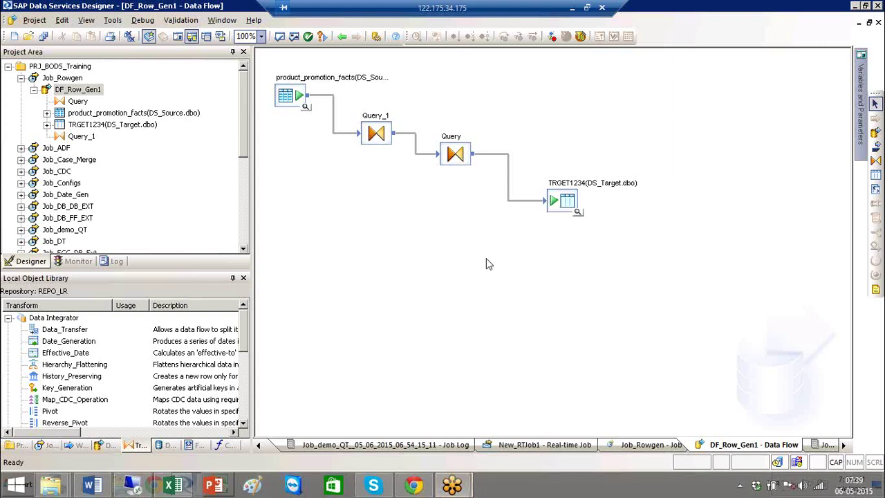